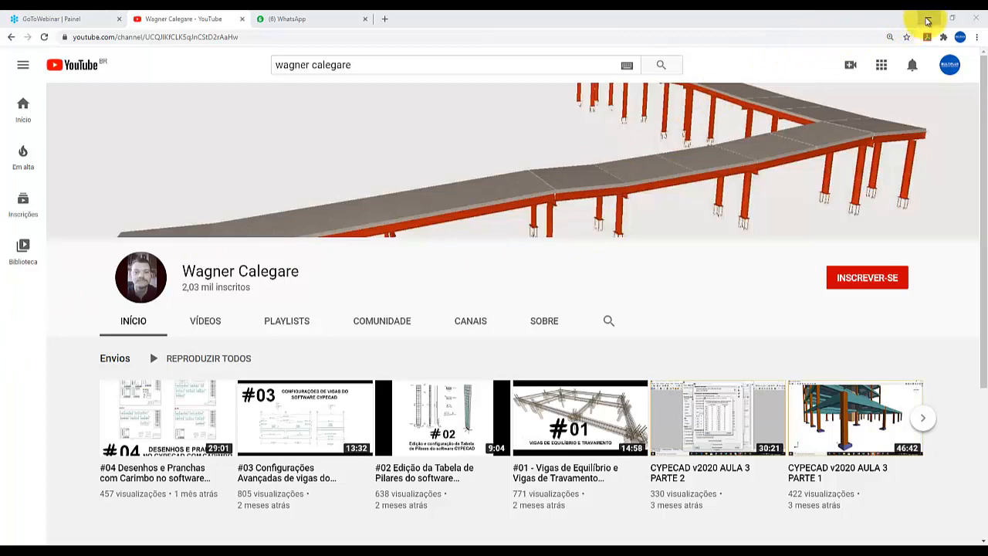
Switch from the browser to CYPE 3D and open the recent project CURSO CYPE 3D 1.ed3.
{"action": "left_click", "coordinate": [926, 21]}
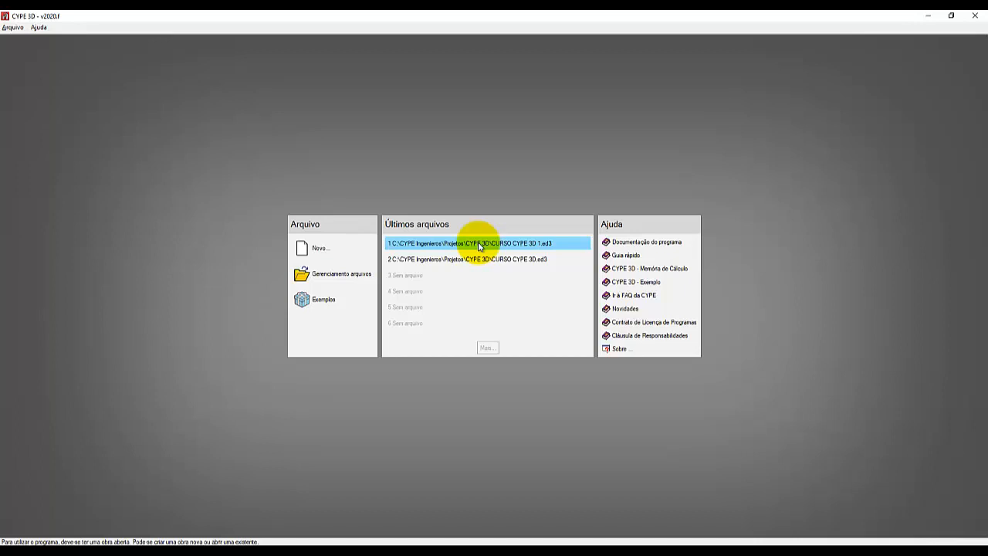
{"action": "left_click", "coordinate": [479, 246]}
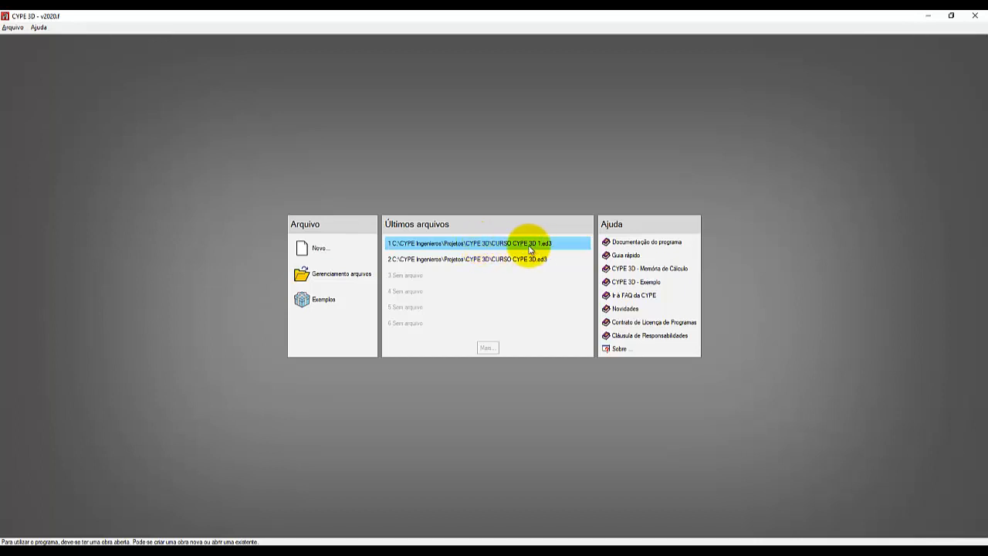
{"action": "left_click", "coordinate": [512, 242]}
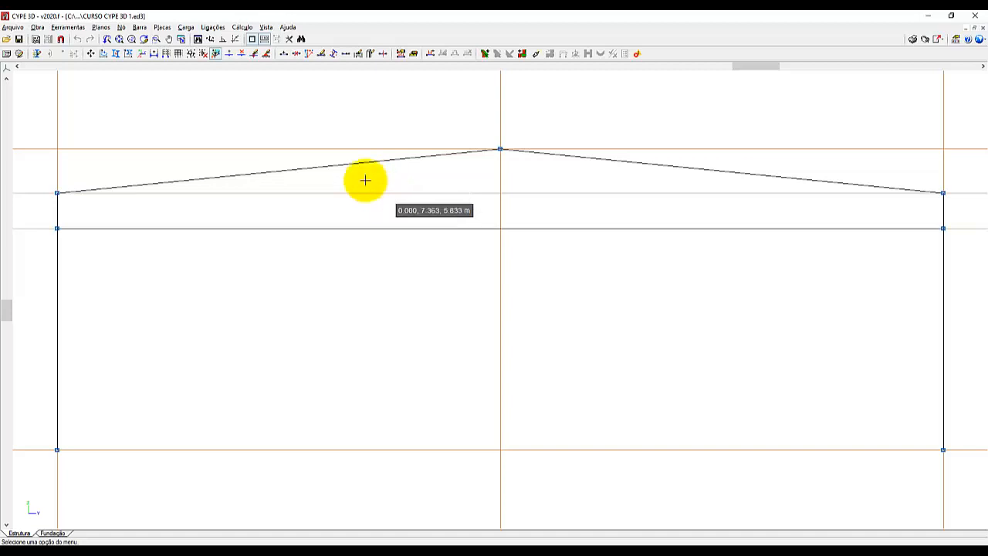
Examine the profile orientation of the column, roof beam and tie beam at their joints in the rendered 3D model, and close it.
{"action": "left_click", "coordinate": [70, 27]}
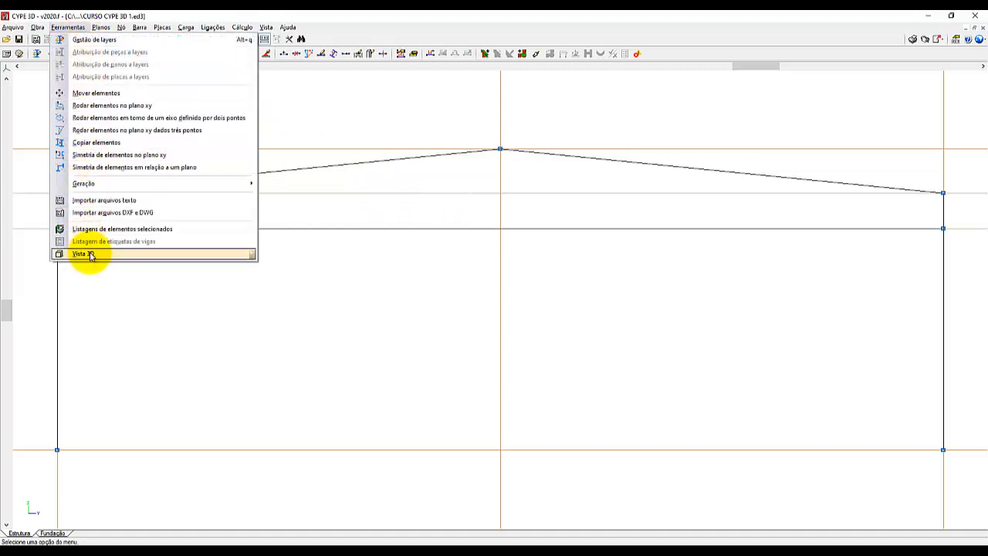
{"action": "mouse_move", "coordinate": [243, 256]}
{"action": "left_click", "coordinate": [292, 253]}
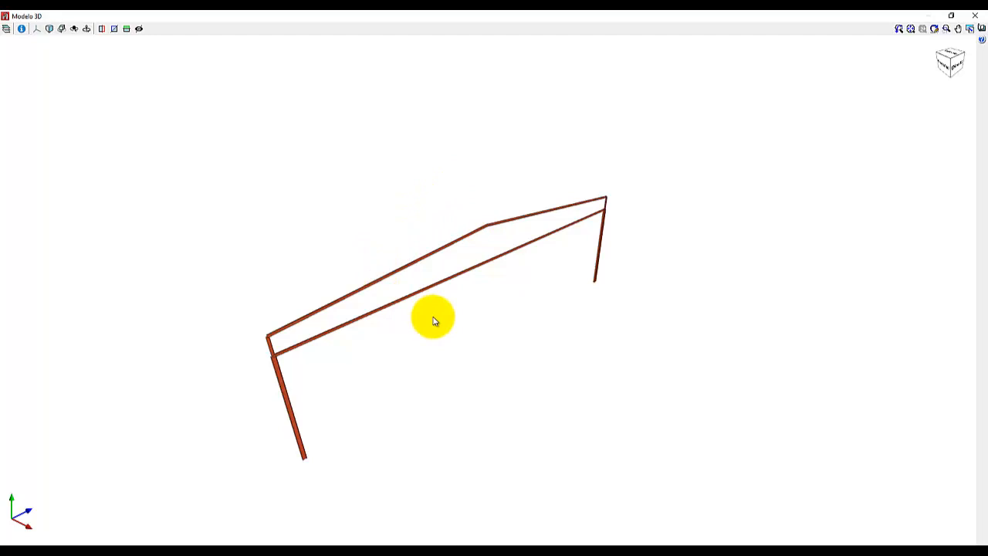
{"action": "scroll", "coordinate": [262, 354], "scroll_direction": "up", "scroll_amount": 4}
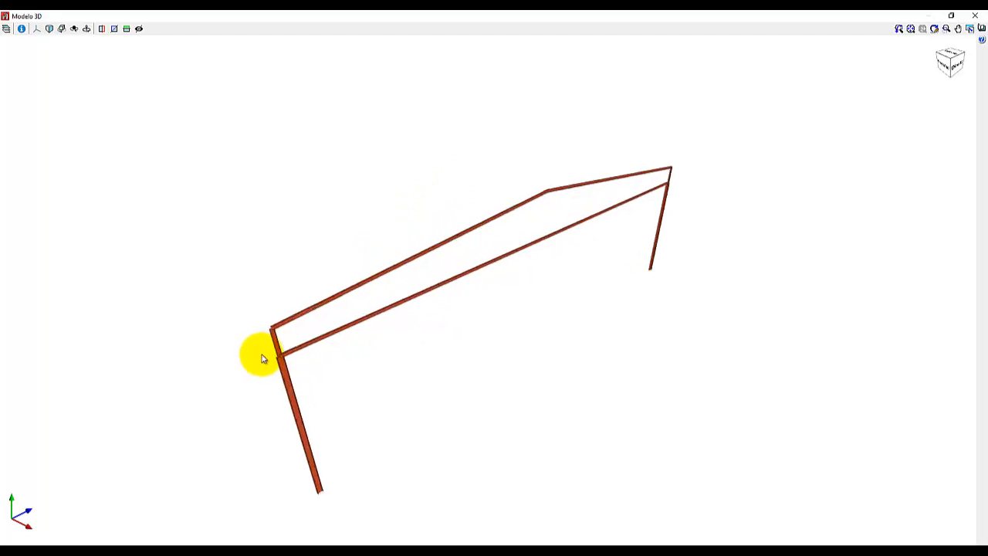
{"action": "scroll", "coordinate": [268, 352], "scroll_direction": "up", "scroll_amount": 3}
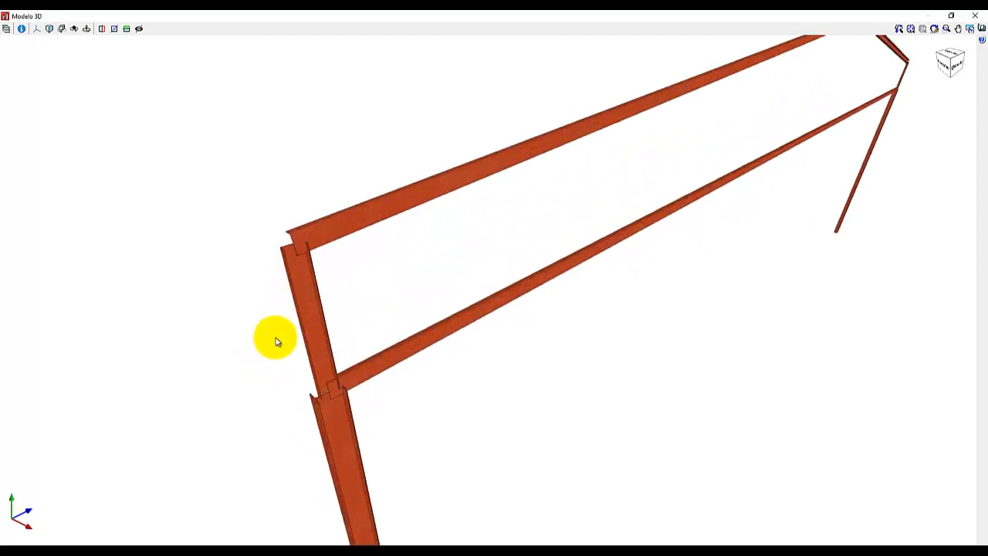
{"action": "scroll", "coordinate": [276, 337], "scroll_direction": "up", "scroll_amount": 2}
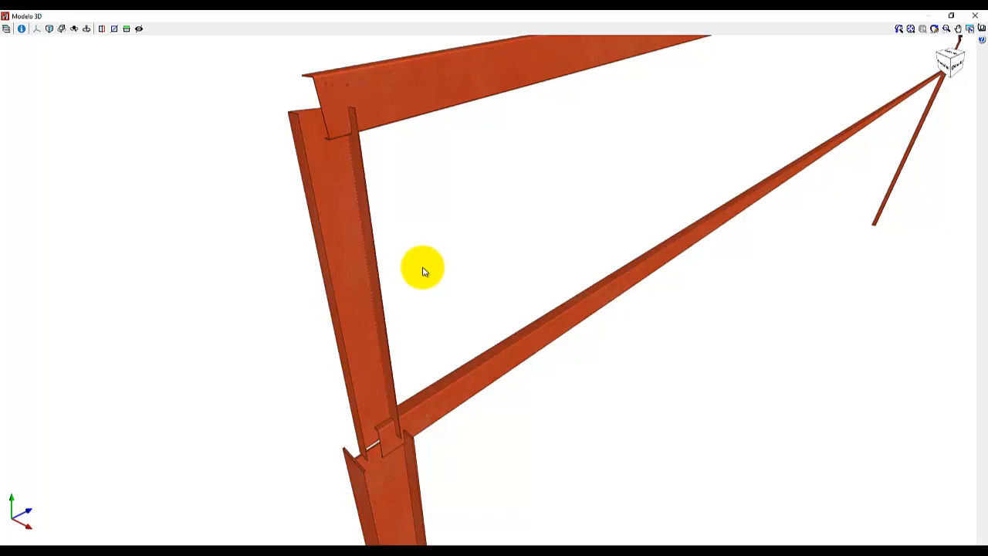
{"action": "left_click", "coordinate": [459, 82]}
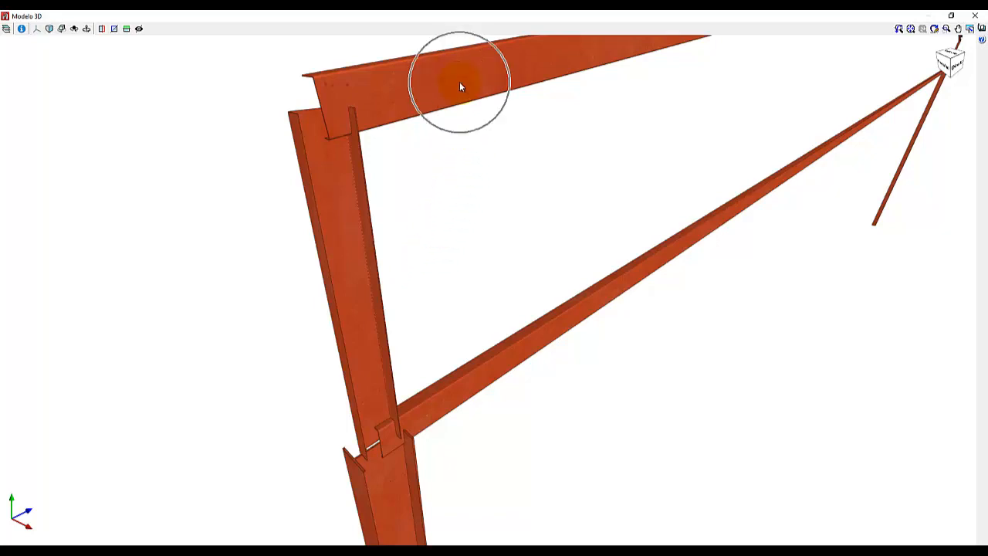
{"action": "left_click", "coordinate": [574, 316]}
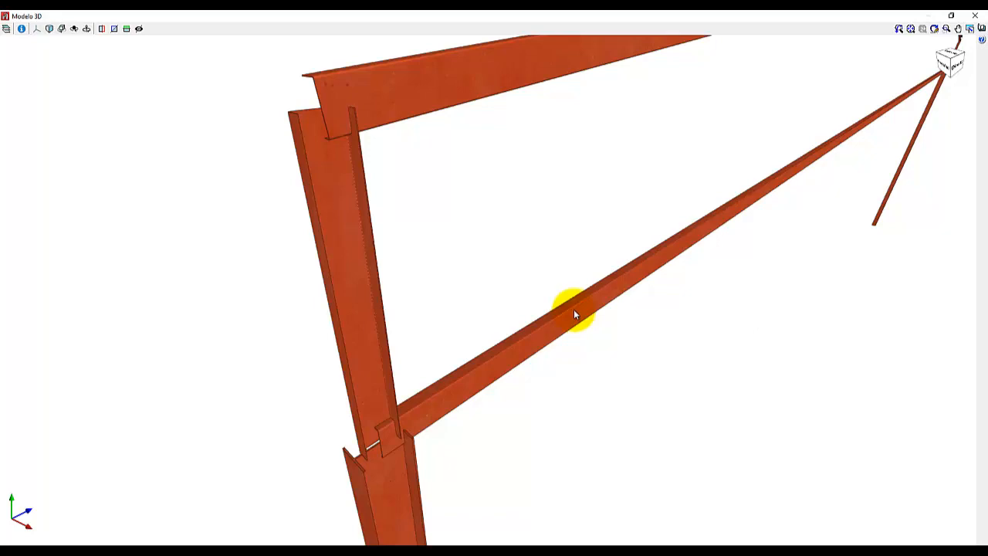
{"action": "scroll", "coordinate": [371, 443], "scroll_direction": "up", "scroll_amount": 5}
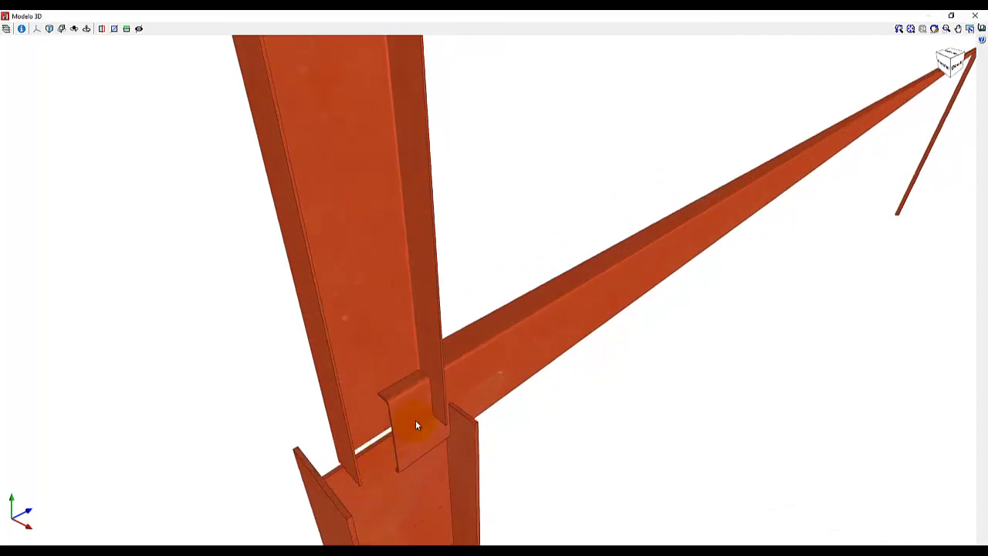
{"action": "scroll", "coordinate": [378, 432], "scroll_direction": "down", "scroll_amount": 6}
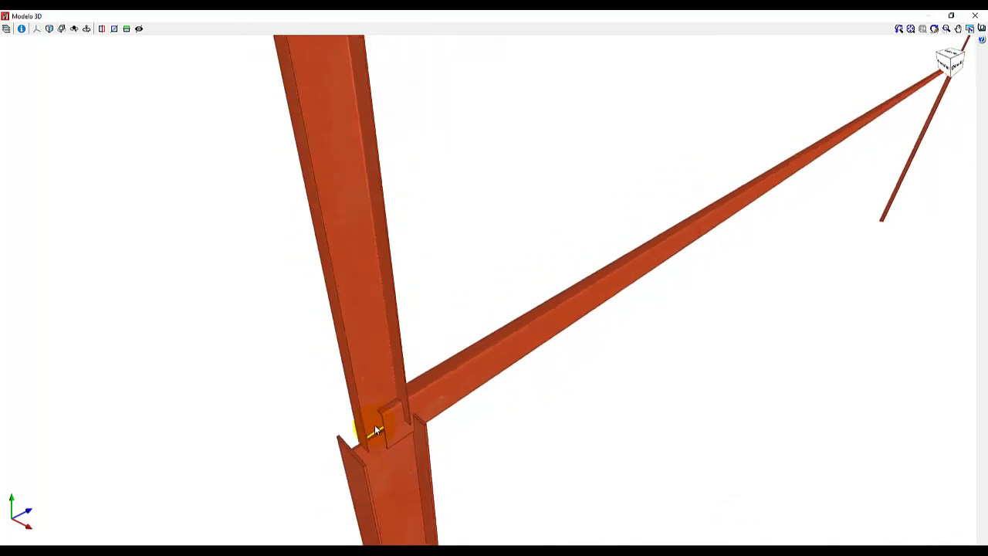
{"action": "scroll", "coordinate": [331, 60], "scroll_direction": "up", "scroll_amount": 3}
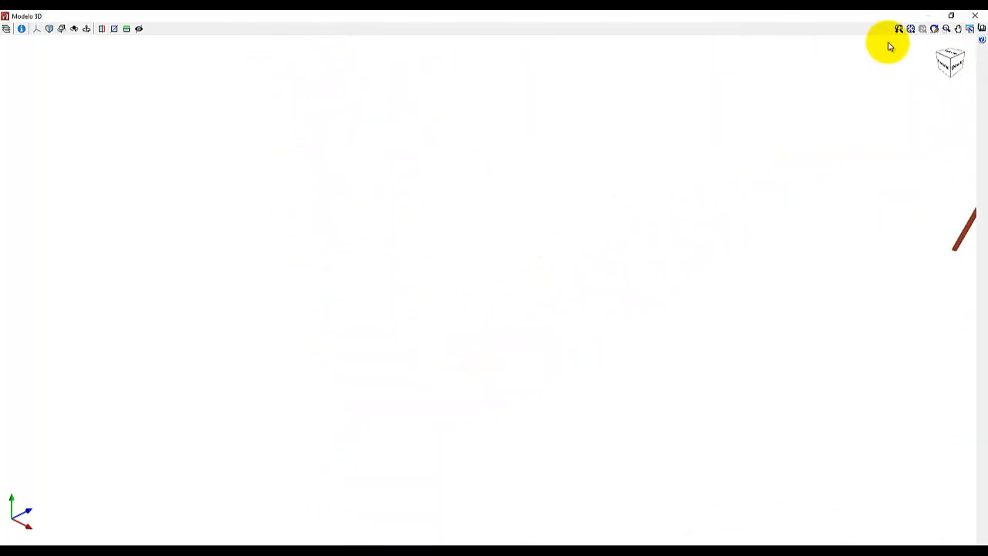
{"action": "left_click", "coordinate": [974, 17]}
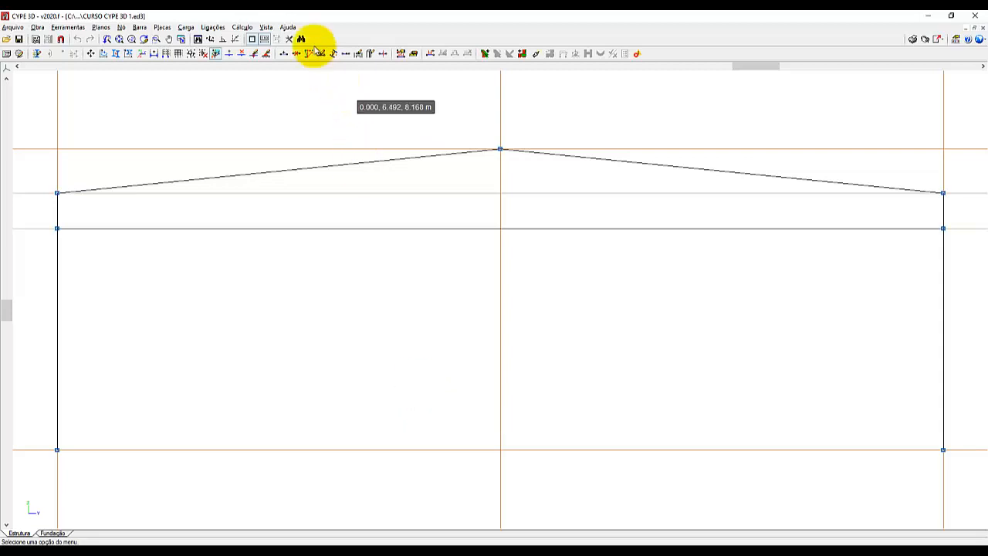
Tile the 2D: FRENTE and 3D windows vertically to compare them, and maximize the 3D window.
{"action": "left_click", "coordinate": [267, 27]}
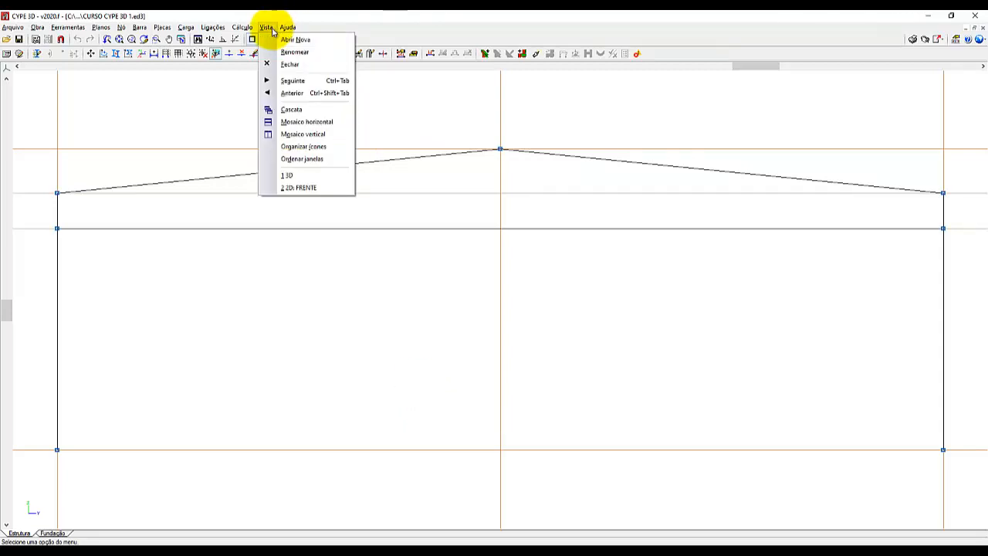
{"action": "left_click", "coordinate": [301, 134]}
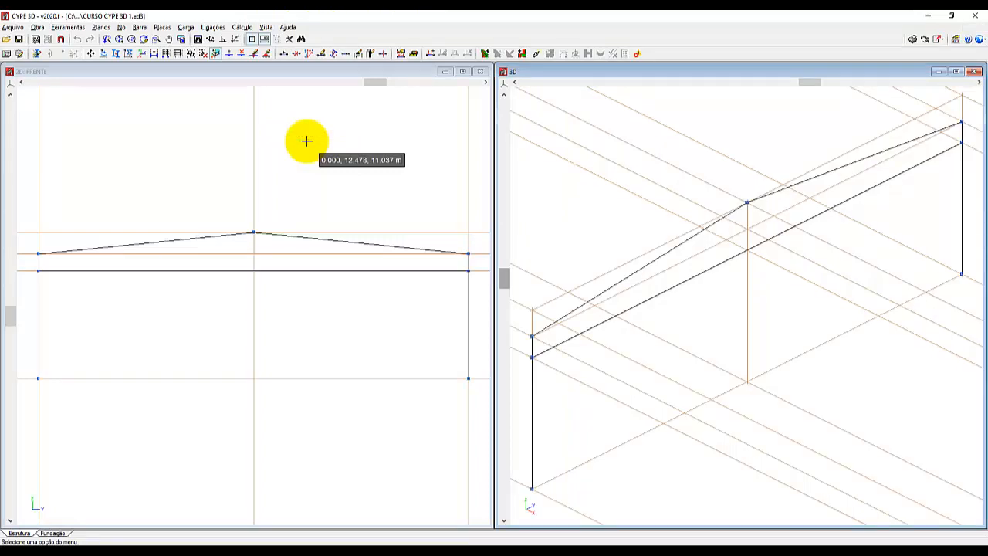
{"action": "left_click", "coordinate": [50, 76]}
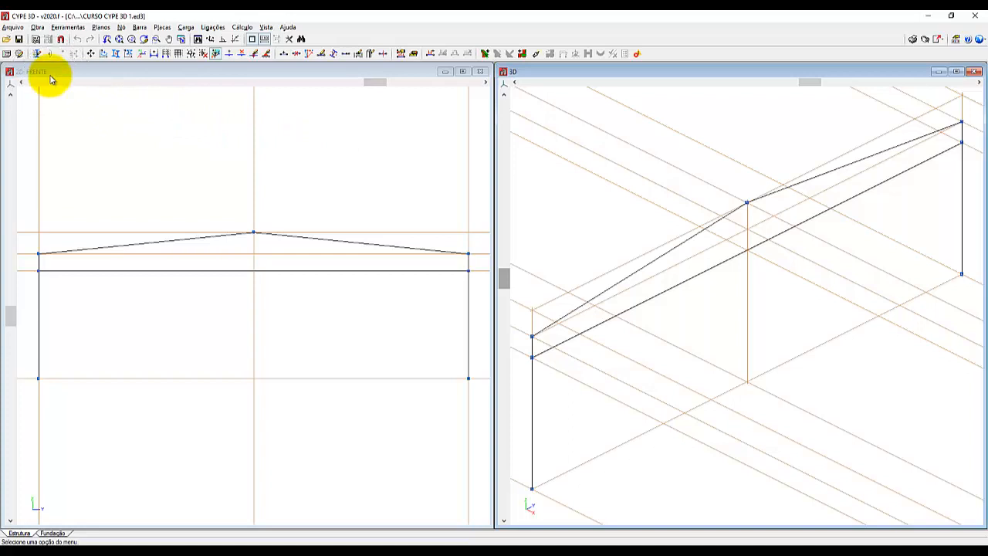
{"action": "left_click", "coordinate": [50, 78]}
{"action": "left_click", "coordinate": [51, 78]}
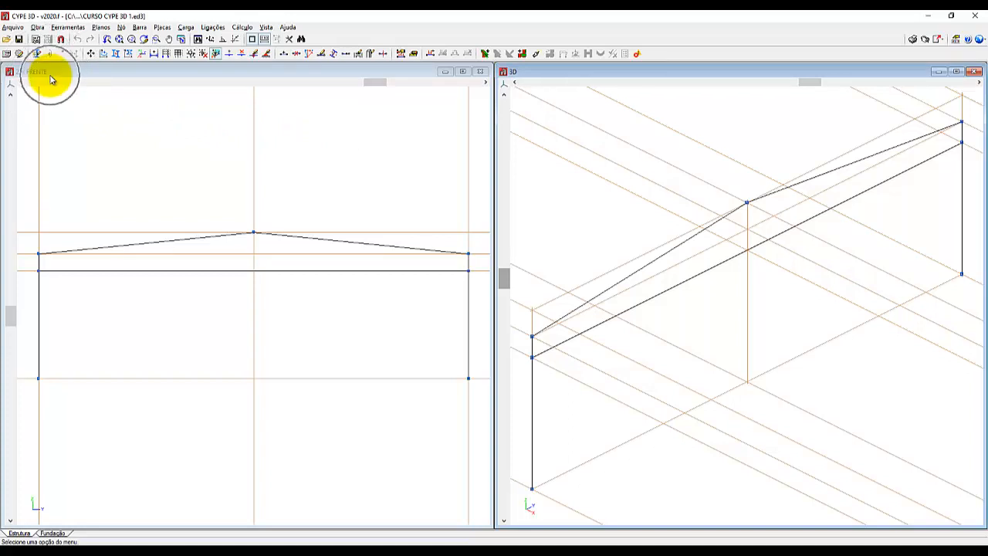
{"action": "left_click", "coordinate": [794, 275]}
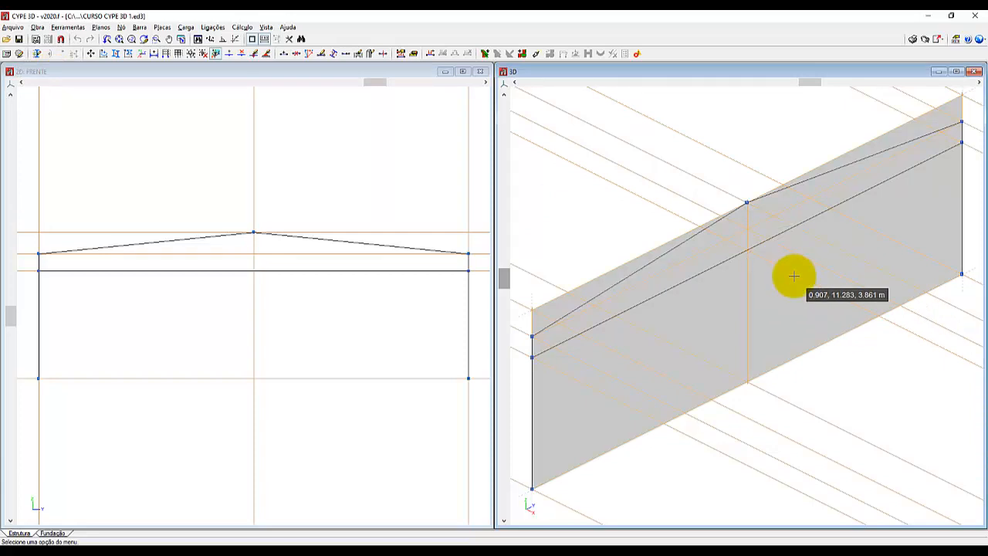
{"action": "left_click_drag", "start_coordinate": [260, 71], "coordinate": [350, 94]}
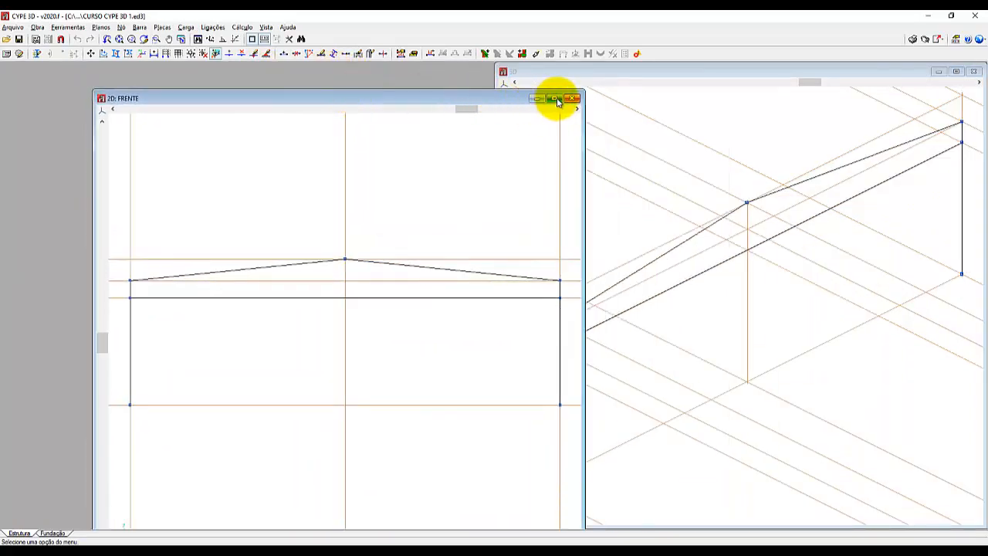
{"action": "left_click_drag", "start_coordinate": [444, 92], "coordinate": [393, 72]}
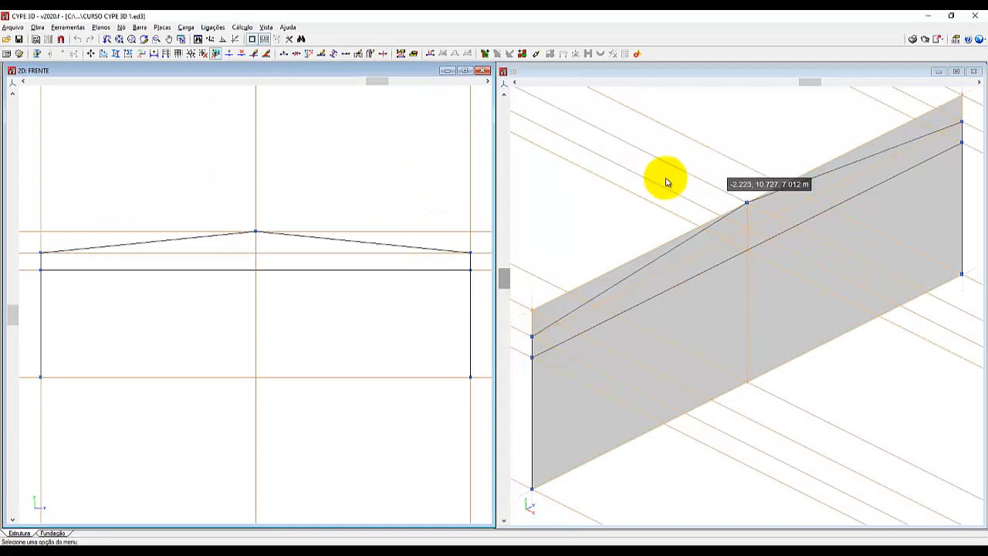
{"action": "left_click", "coordinate": [955, 71]}
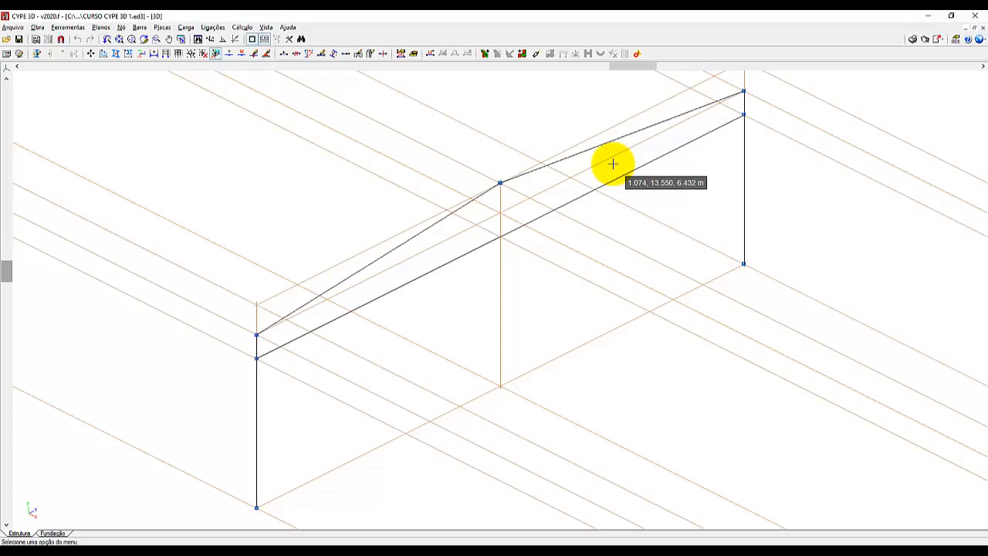
{"action": "left_click", "coordinate": [33, 507]}
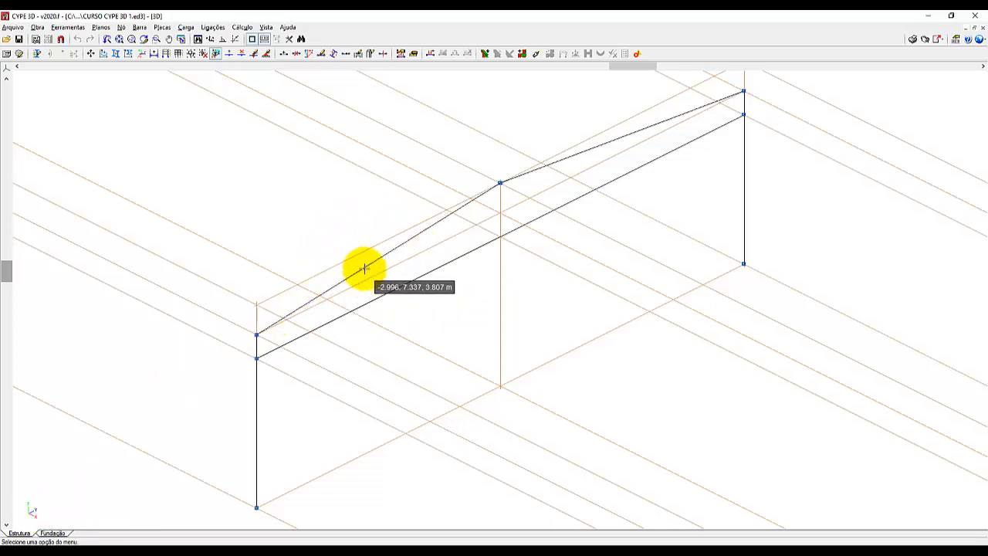
{"action": "left_click", "coordinate": [399, 245]}
{"action": "left_click", "coordinate": [399, 245]}
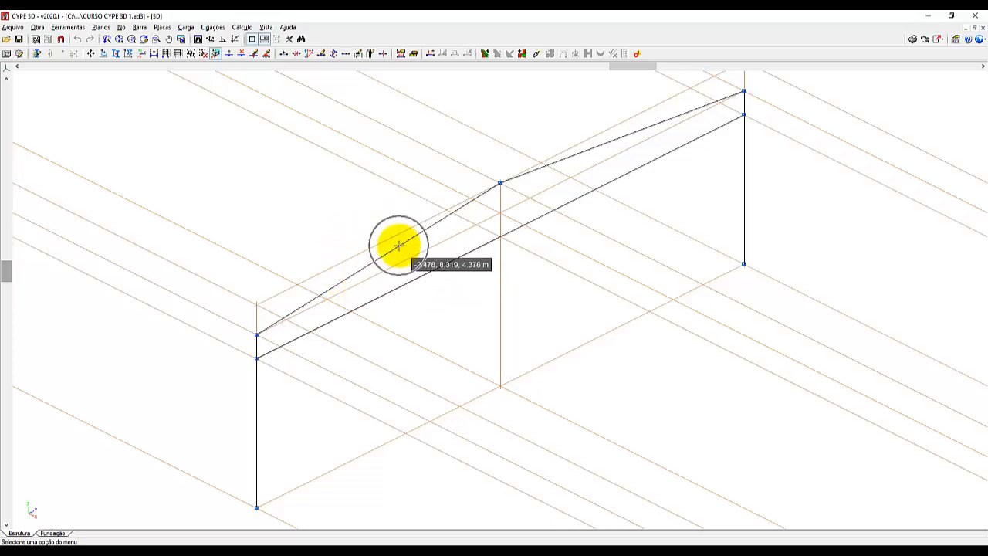
{"action": "left_click", "coordinate": [399, 246]}
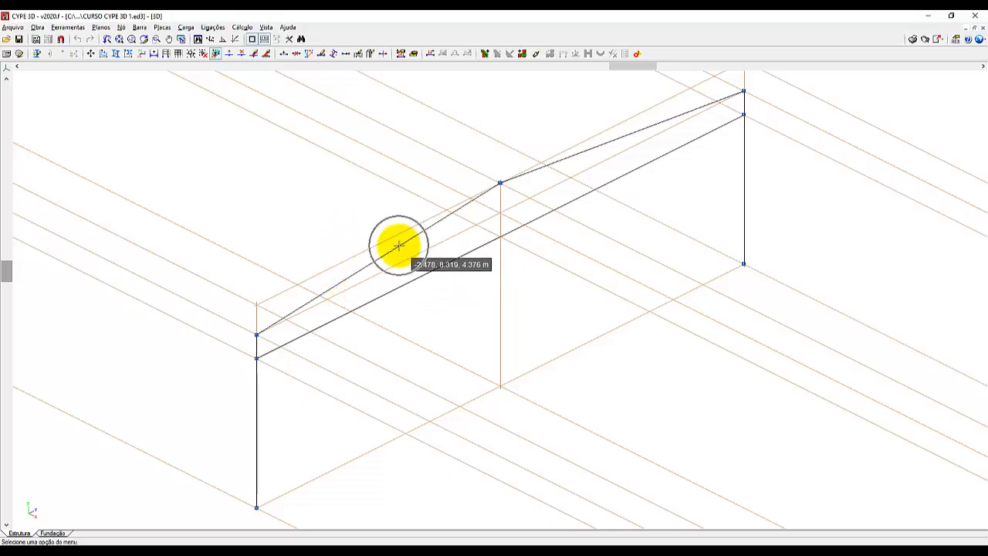
{"action": "left_click", "coordinate": [615, 142]}
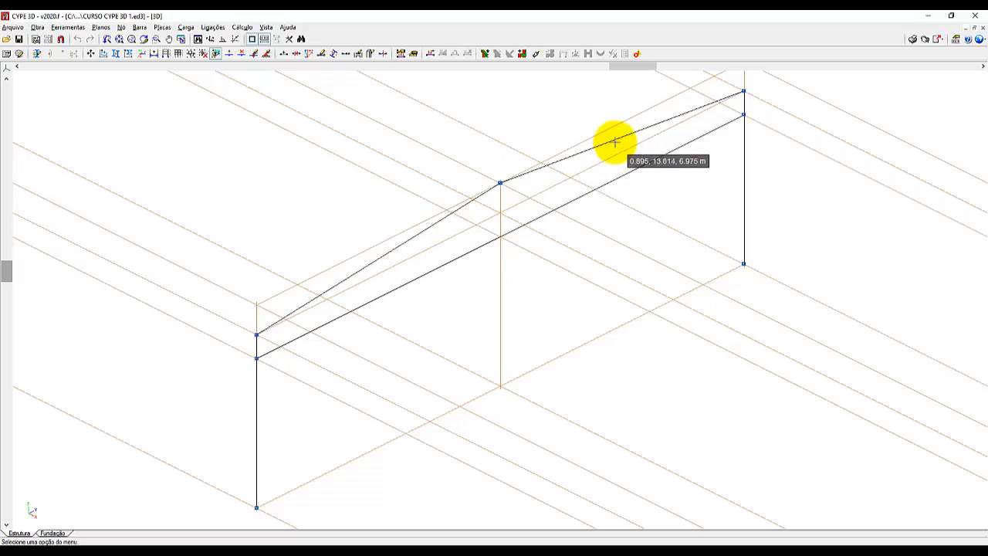
{"action": "left_click", "coordinate": [445, 263]}
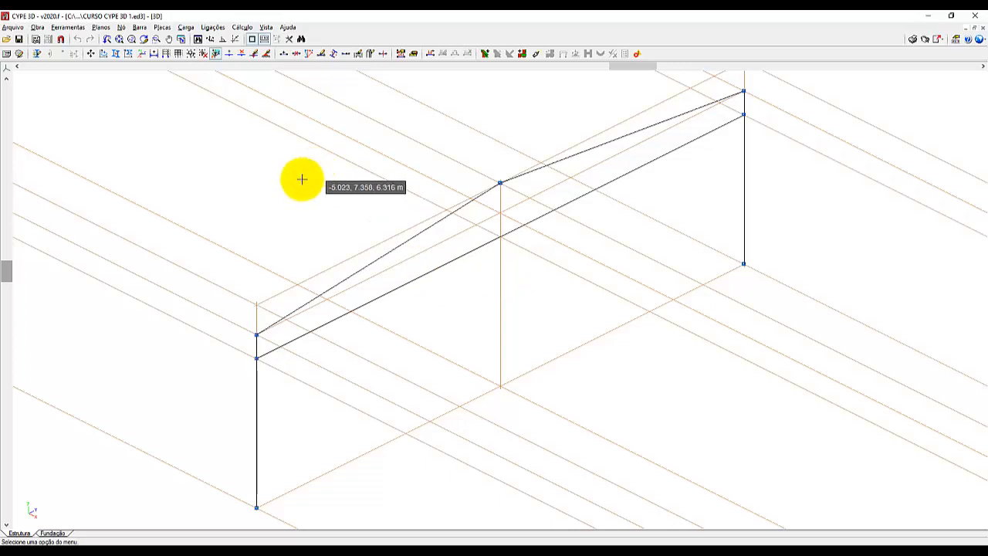
Start Descrever disposição and select the U100X40X2.00 roof beam between nodes N3 and N4.
{"action": "left_click", "coordinate": [139, 28]}
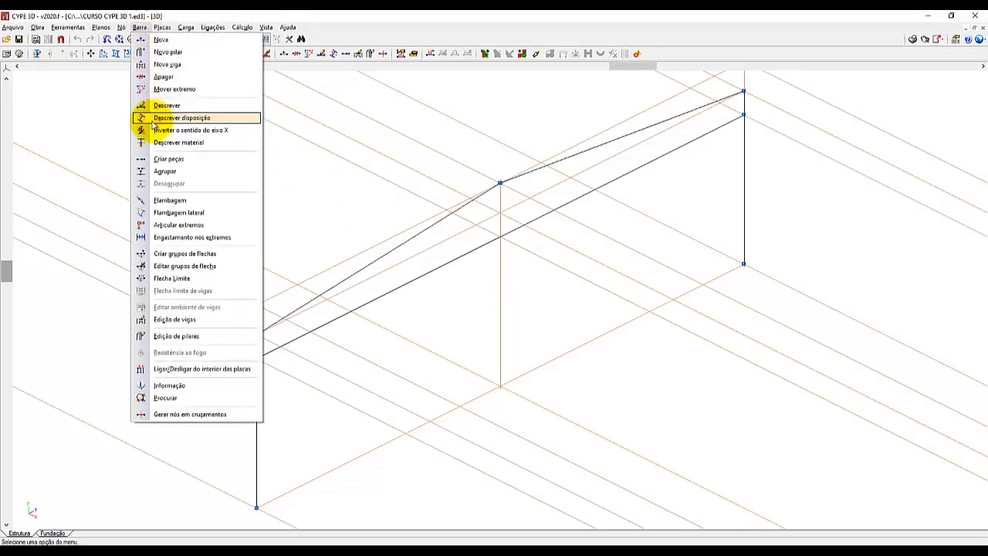
{"action": "left_click", "coordinate": [194, 120]}
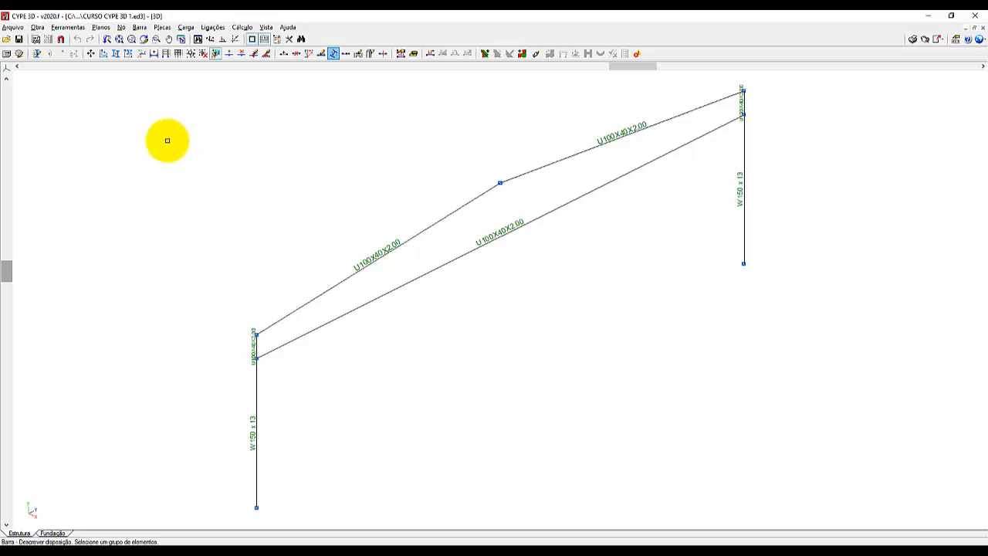
{"action": "left_click", "coordinate": [380, 263]}
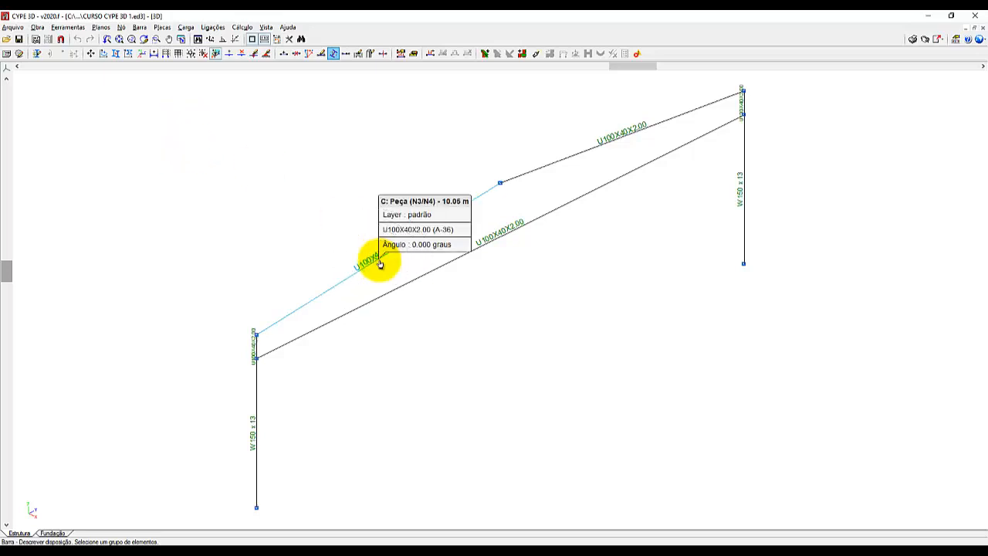
{"action": "left_click", "coordinate": [380, 264]}
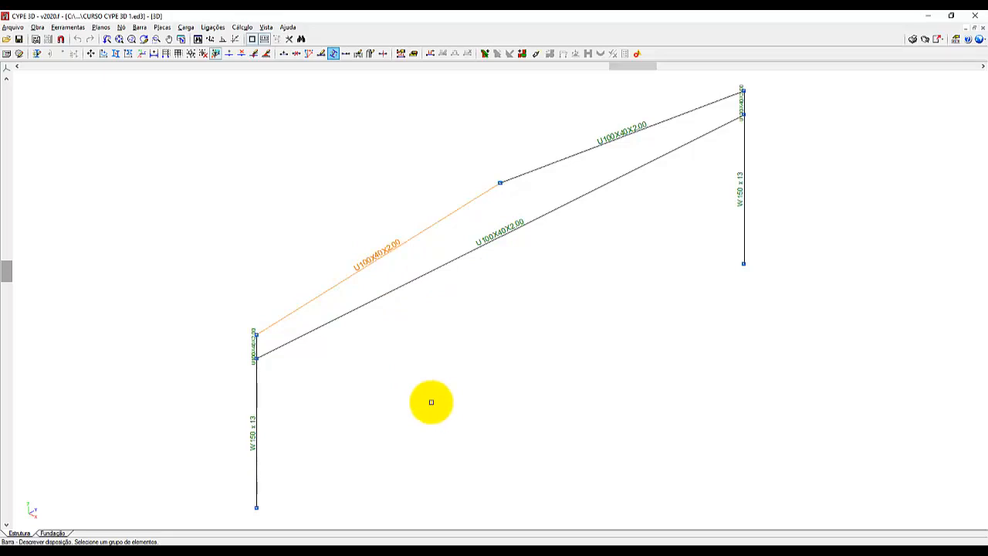
Examine the local axes and the section symbol drawn on the selected roof beam N3/N4.
{"action": "scroll", "coordinate": [409, 227], "scroll_direction": "up", "scroll_amount": 2}
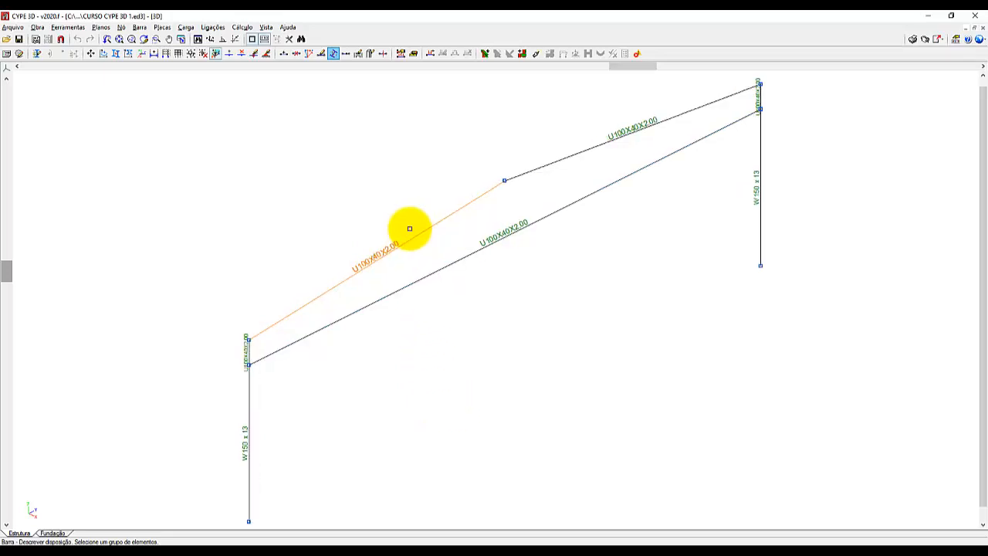
{"action": "scroll", "coordinate": [411, 226], "scroll_direction": "up", "scroll_amount": 1}
{"action": "scroll", "coordinate": [455, 205], "scroll_direction": "up", "scroll_amount": 4}
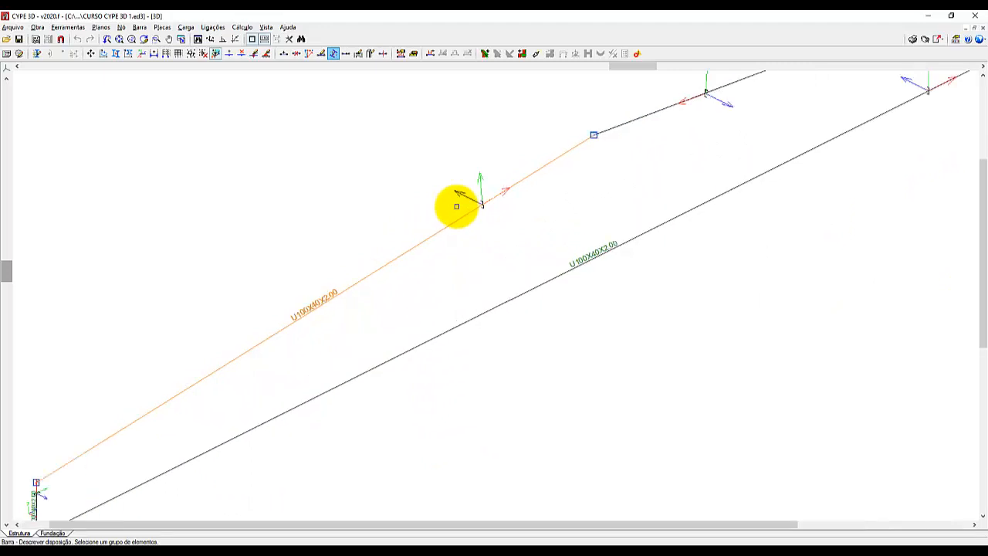
{"action": "scroll", "coordinate": [509, 169], "scroll_direction": "up", "scroll_amount": 5}
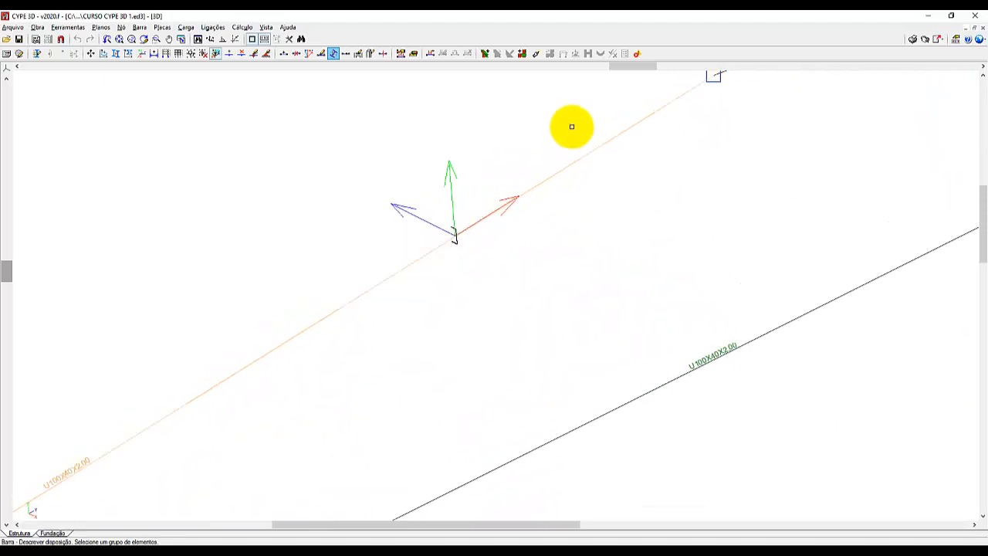
{"action": "scroll", "coordinate": [583, 132], "scroll_direction": "up", "scroll_amount": 5}
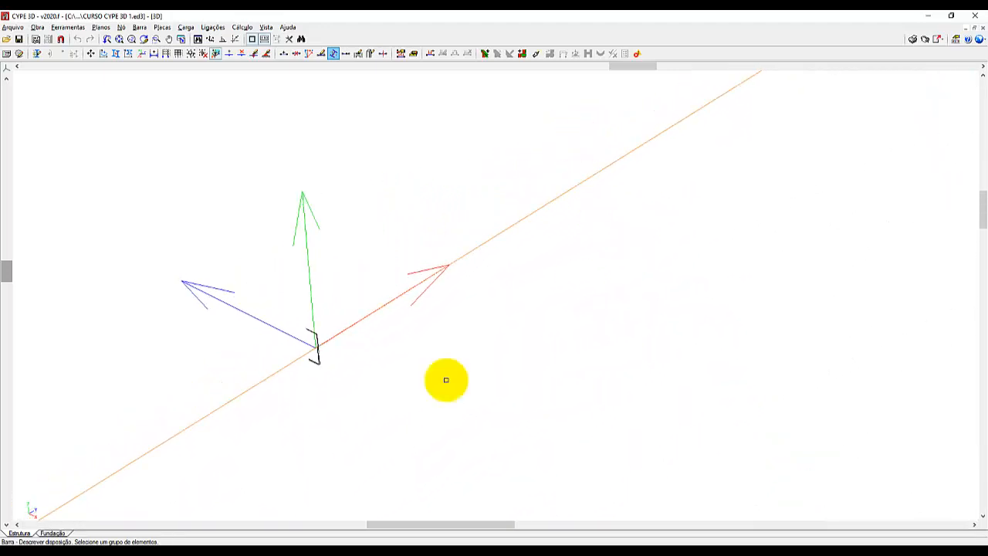
{"action": "scroll", "coordinate": [311, 386], "scroll_direction": "up", "scroll_amount": 3}
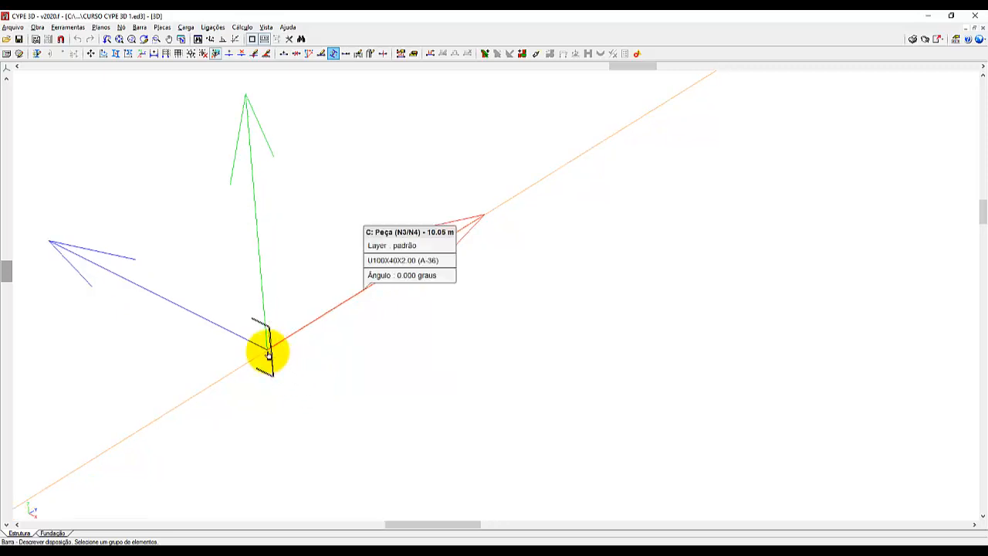
{"action": "left_click", "coordinate": [268, 353]}
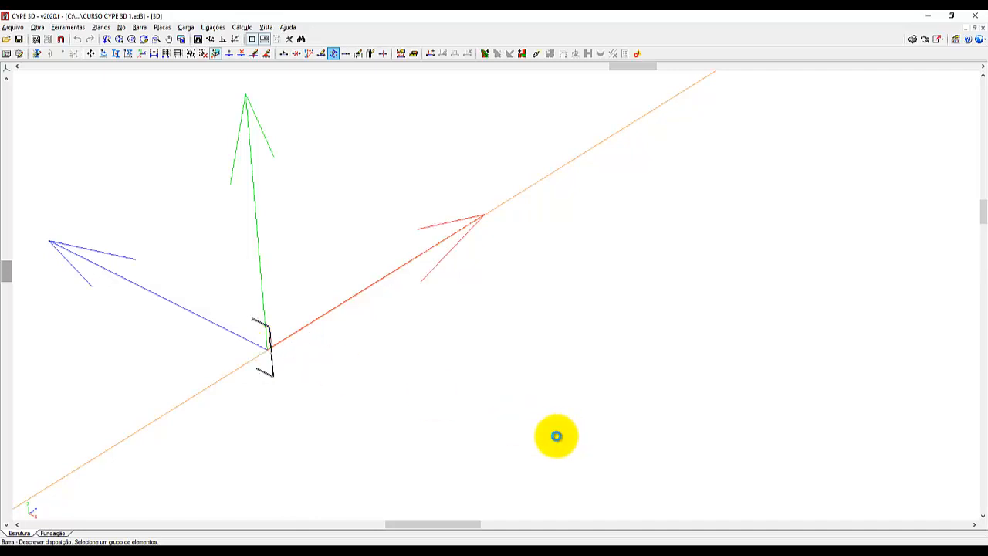
Bring up the disposition settings for the selected roof beam and place them clear of the local axes.
{"action": "right_click", "coordinate": [557, 435]}
{"action": "left_click_drag", "start_coordinate": [503, 166], "coordinate": [697, 132]}
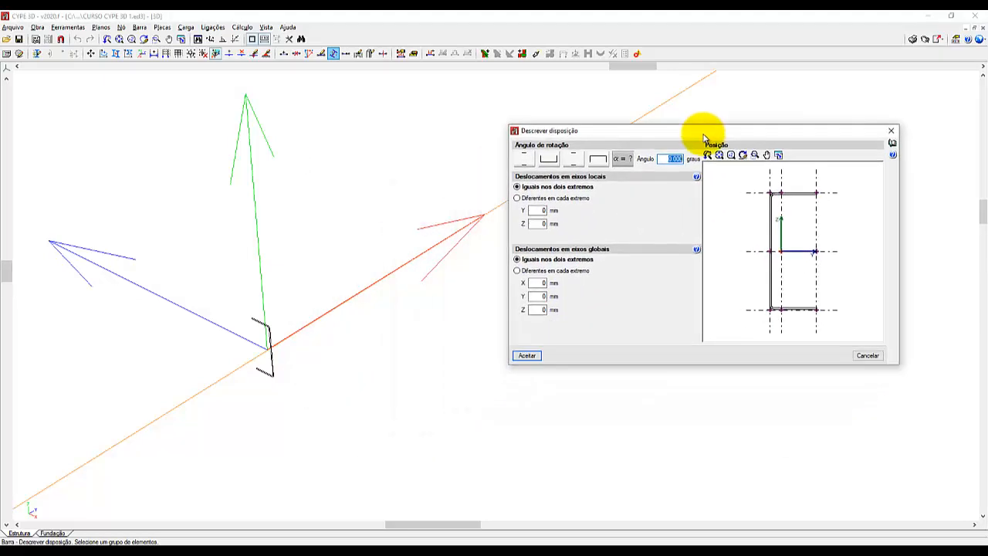
{"action": "left_click", "coordinate": [551, 130]}
{"action": "left_click", "coordinate": [552, 131]}
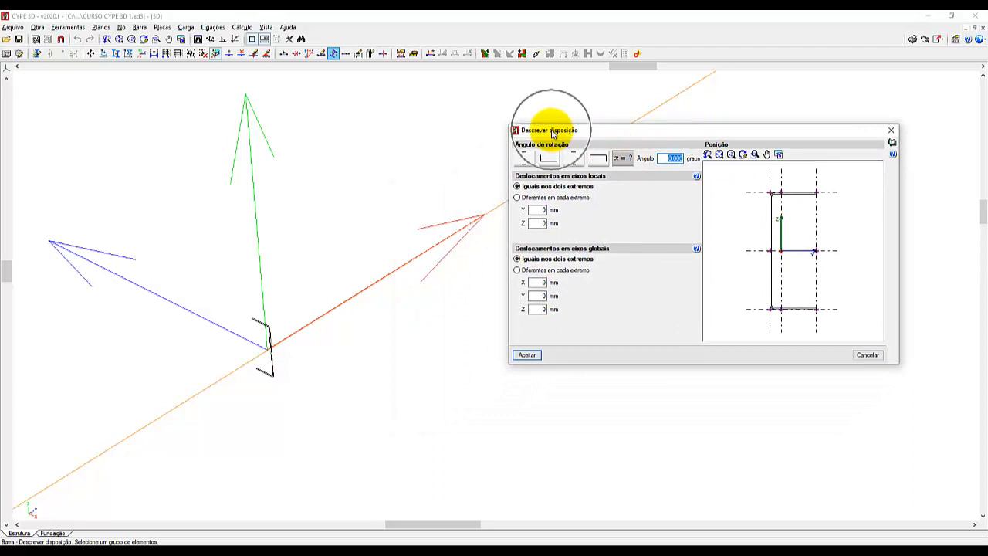
{"action": "left_click", "coordinate": [552, 130]}
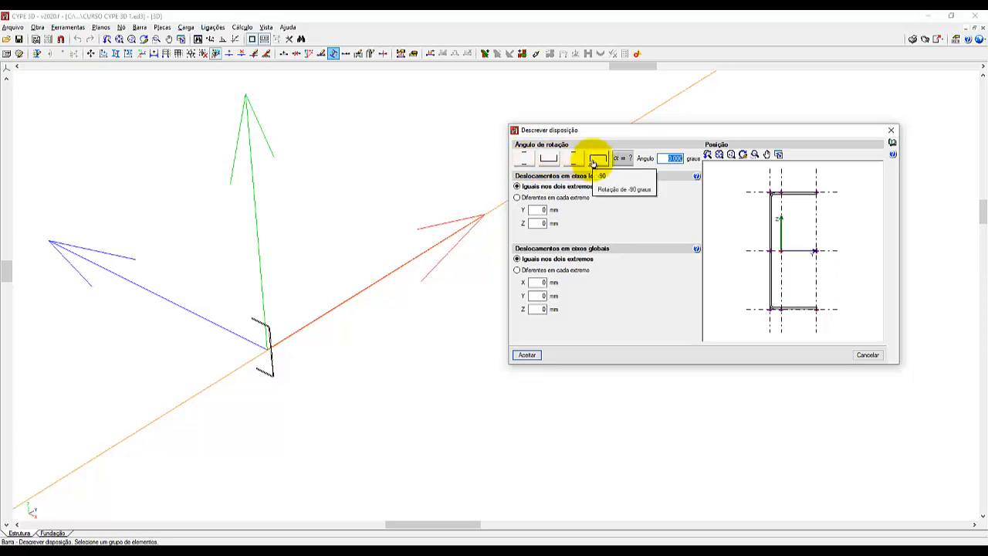
Preview the preset rotations of the roof beam's U section one after another, ending with -90 degrees.
{"action": "left_click", "coordinate": [548, 157]}
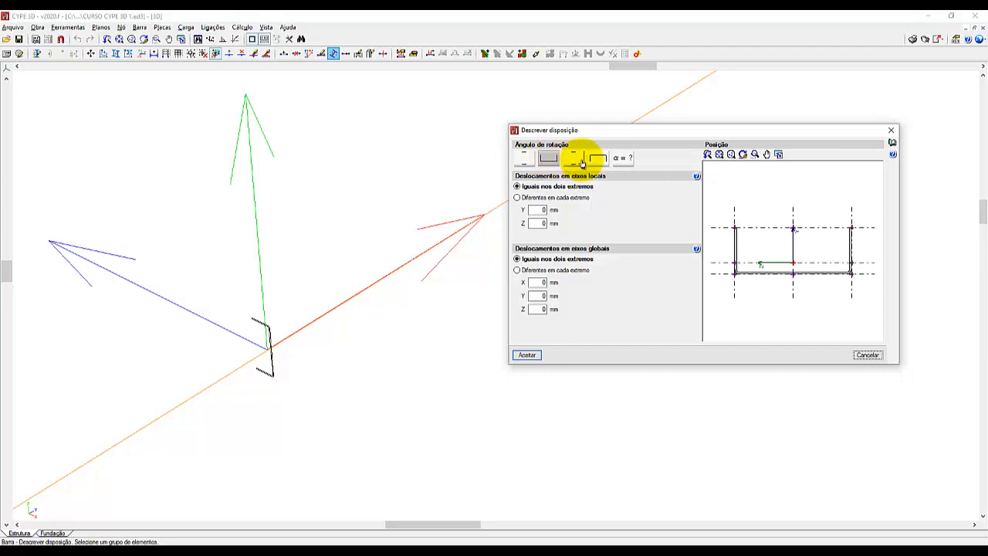
{"action": "left_click", "coordinate": [578, 158]}
{"action": "left_click", "coordinate": [598, 159]}
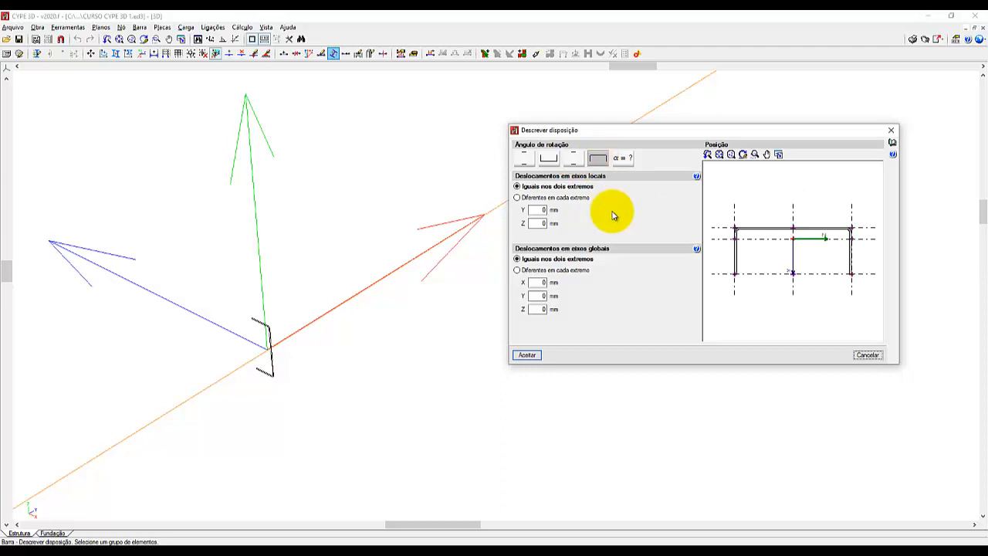
{"action": "left_click", "coordinate": [599, 164]}
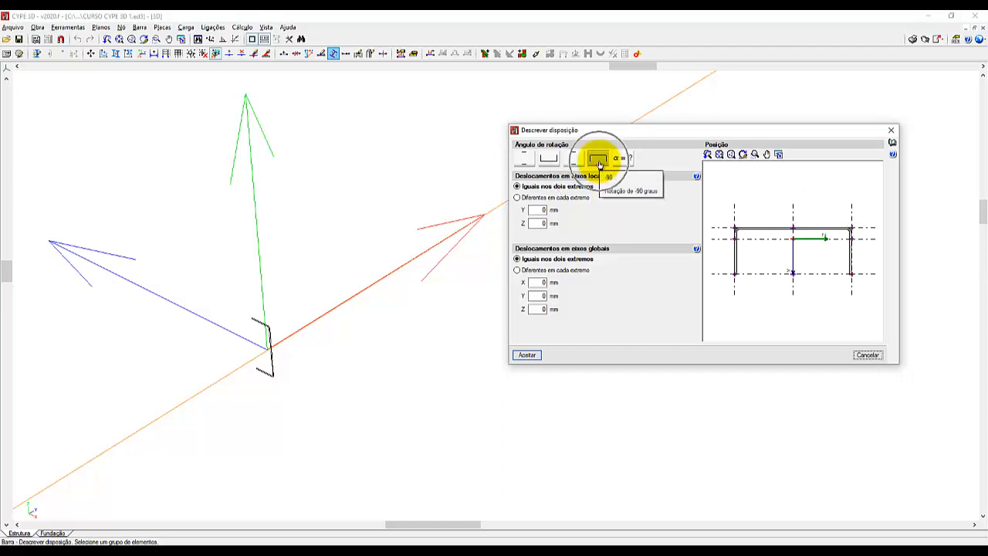
{"action": "left_click", "coordinate": [598, 164]}
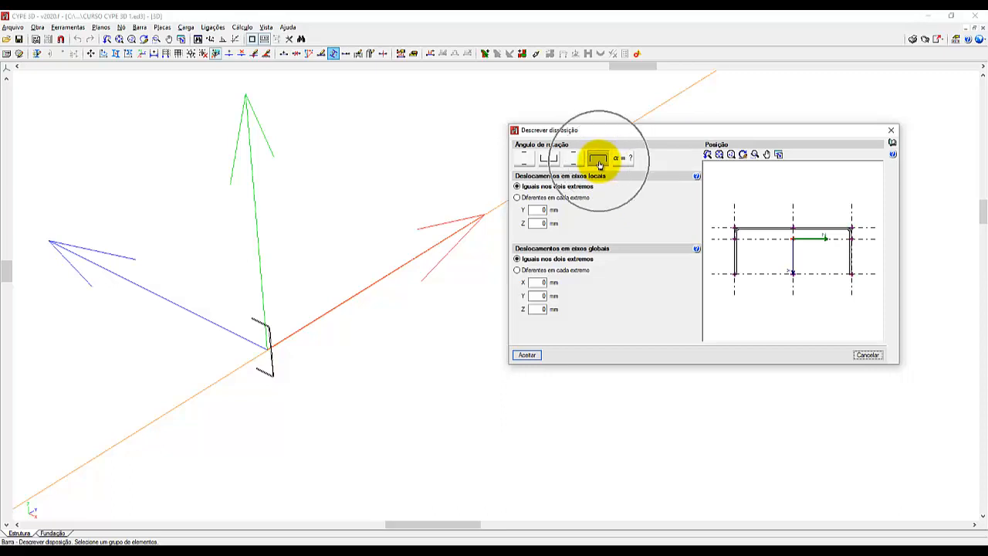
{"action": "left_click", "coordinate": [599, 165]}
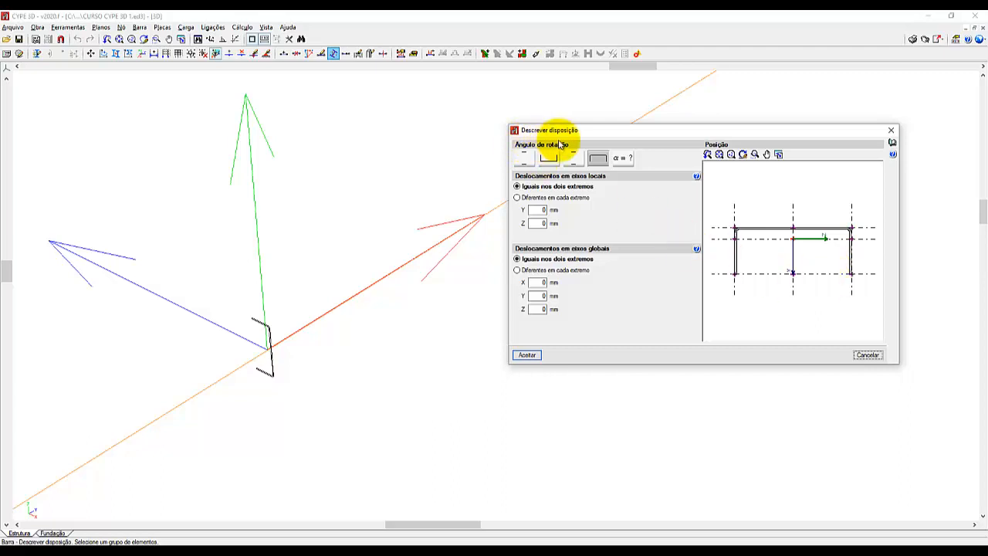
{"action": "left_click", "coordinate": [599, 162]}
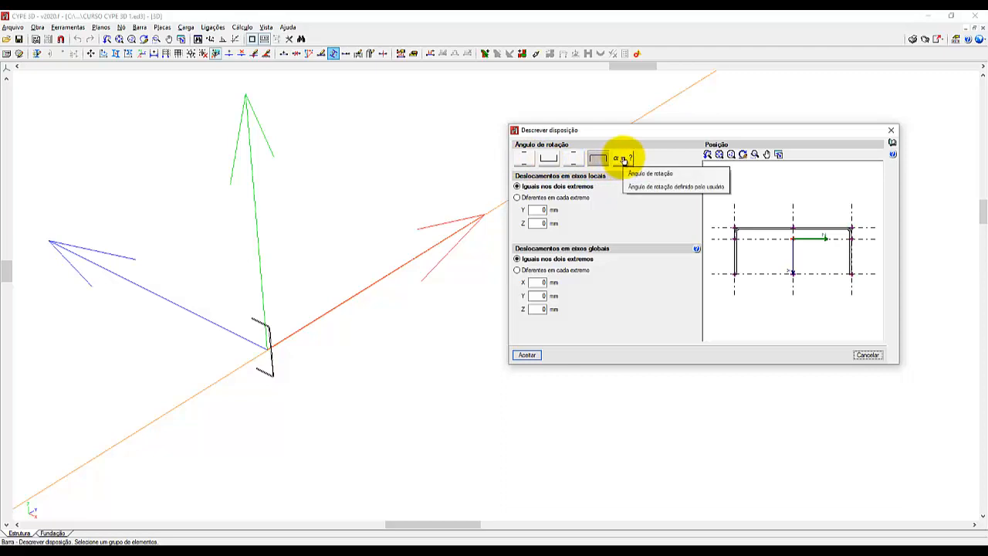
Try a user-defined rotation angle of 60 degrees for the roof beam's U section.
{"action": "left_click", "coordinate": [623, 159]}
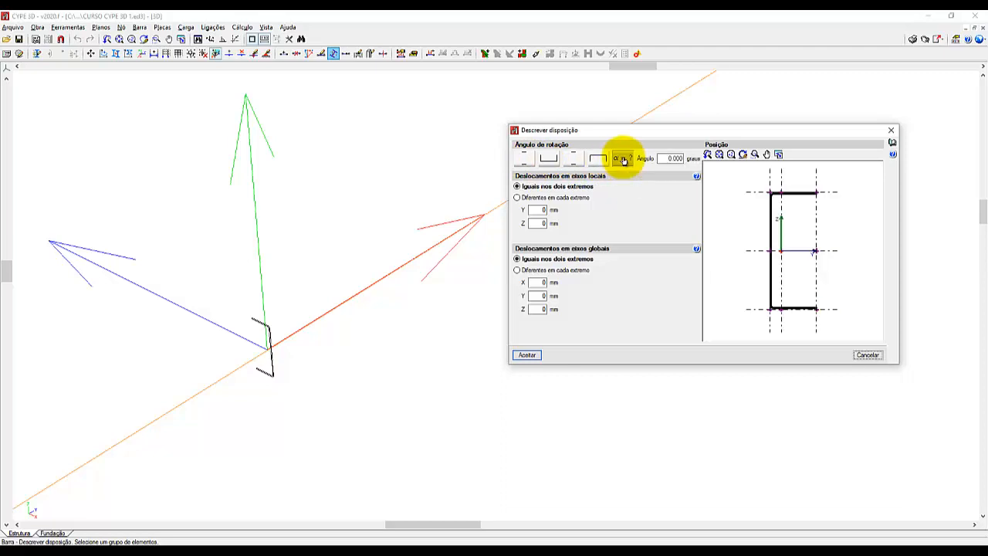
{"action": "left_click", "coordinate": [682, 157]}
{"action": "type", "text": "60"}
{"action": "key", "text": "Tab"}
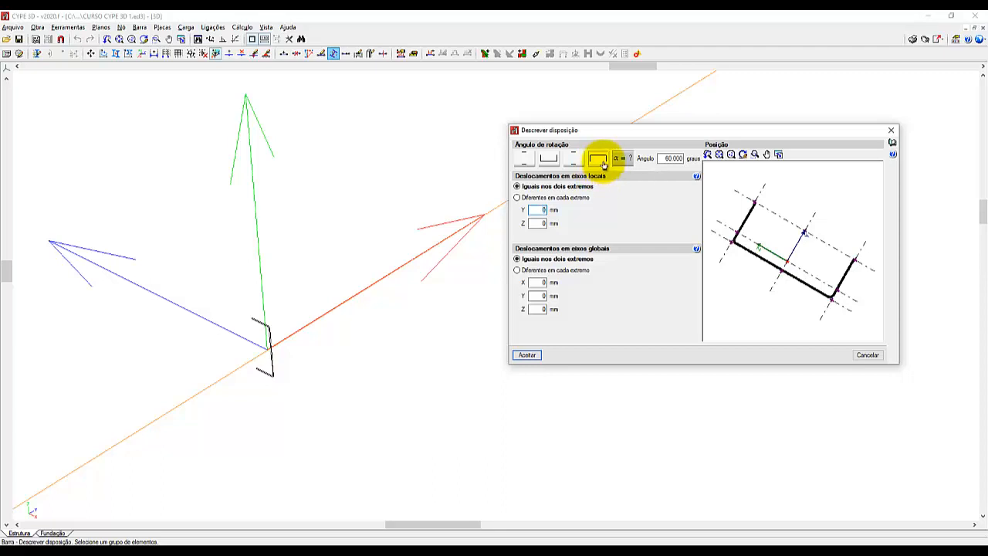
Set the roof beam's rotation to the -90 degree preset, with the insertion point at the section's centroid.
{"action": "left_click", "coordinate": [601, 162]}
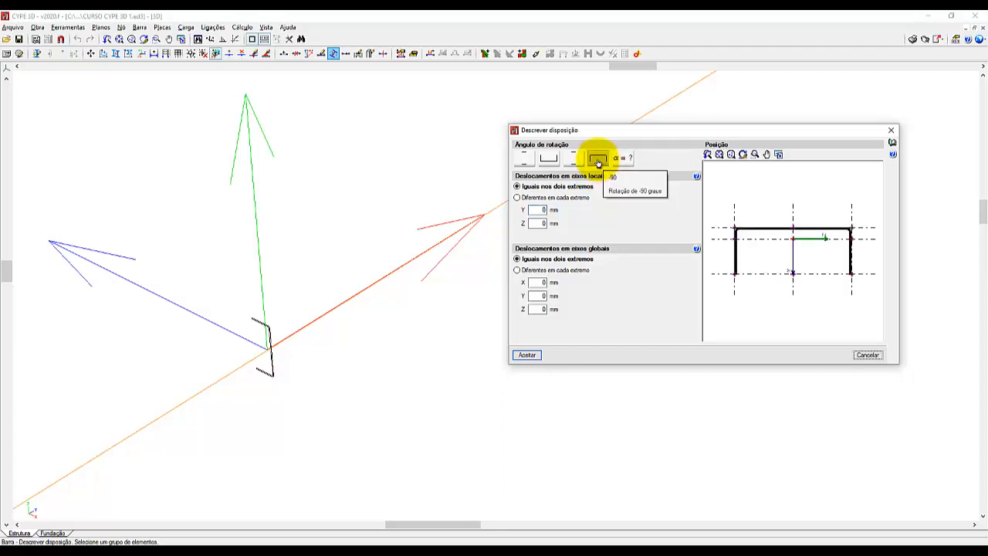
{"action": "left_click", "coordinate": [598, 163]}
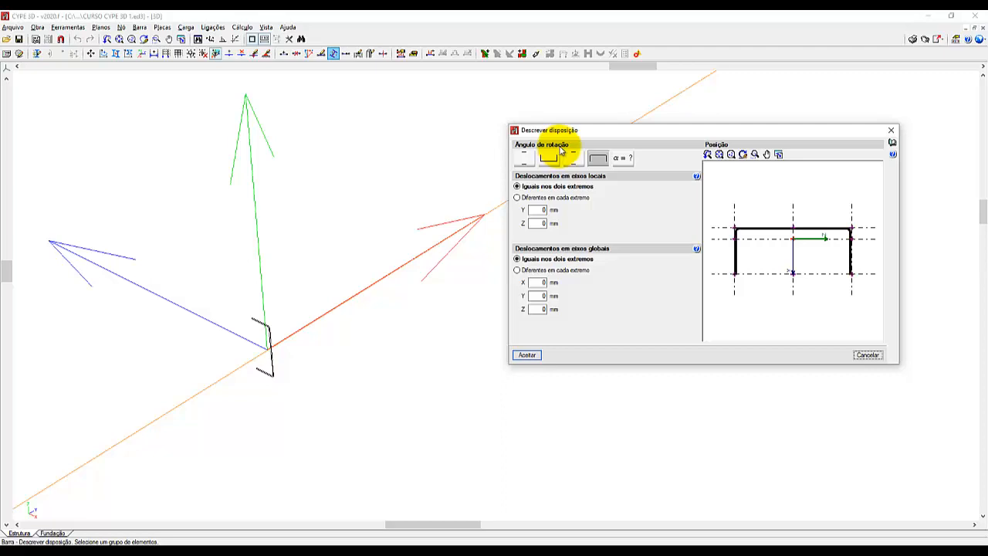
{"action": "left_click", "coordinate": [793, 244]}
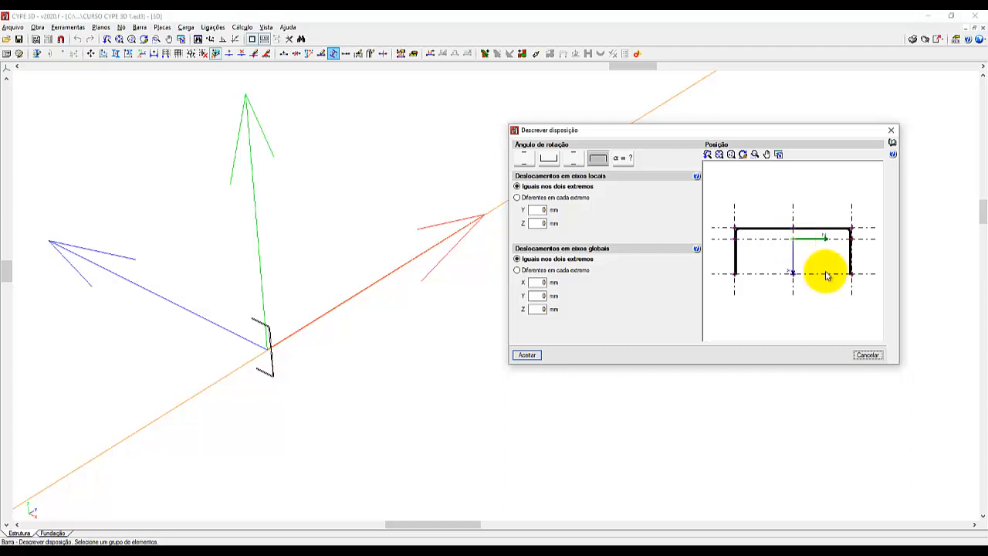
Try insertion points at the flange tips and corners of the U section, ending at the middle of its web.
{"action": "left_click", "coordinate": [851, 273]}
{"action": "left_click", "coordinate": [733, 267]}
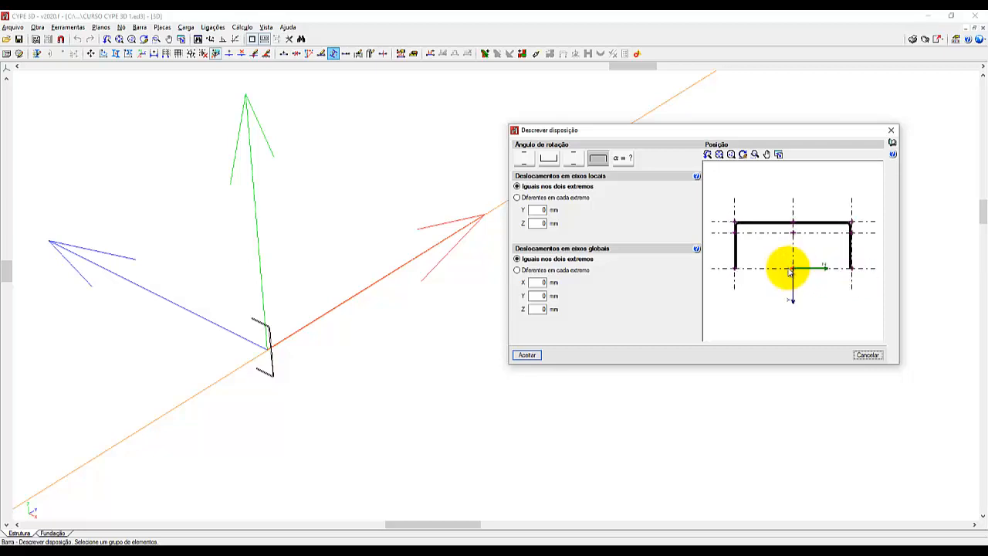
{"action": "left_click", "coordinate": [734, 230]}
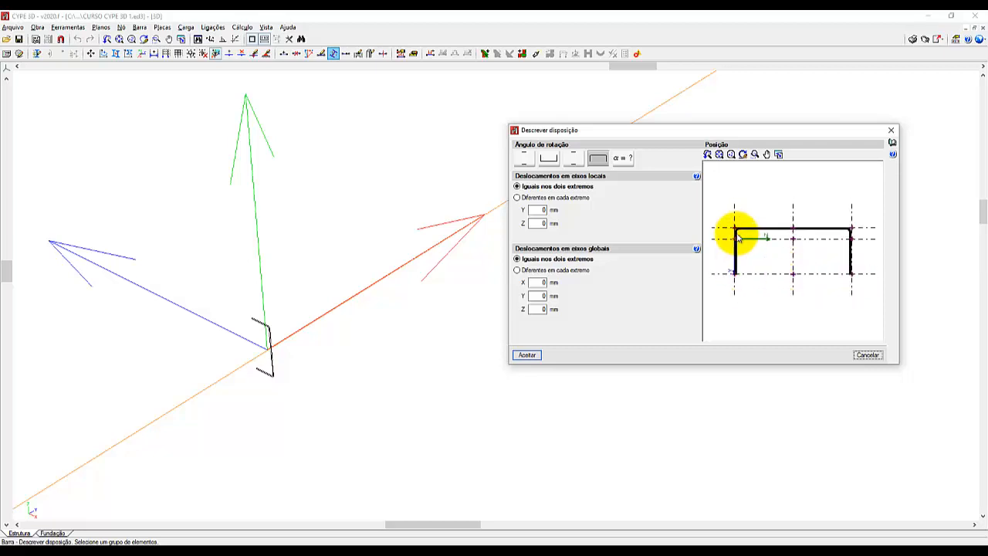
{"action": "left_click", "coordinate": [799, 236]}
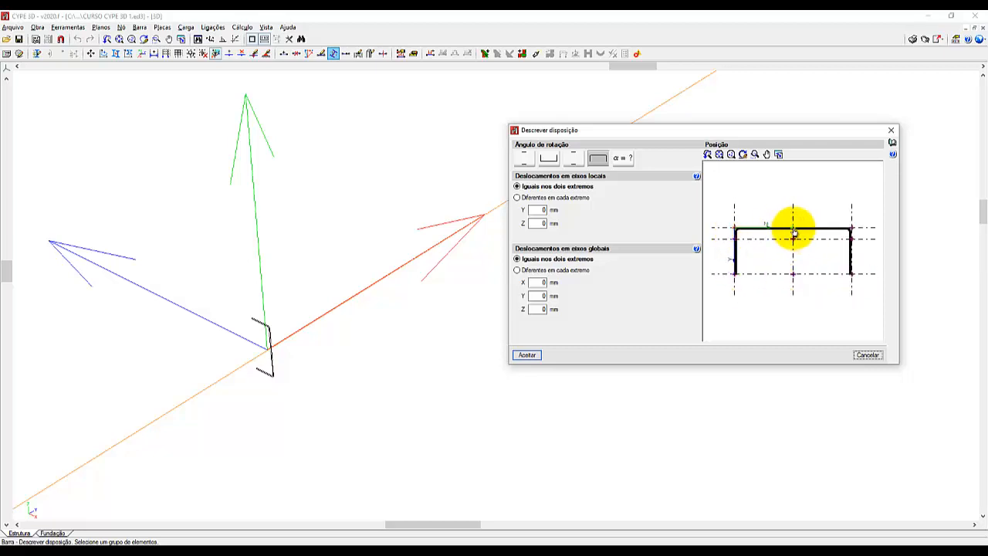
{"action": "left_click", "coordinate": [795, 233]}
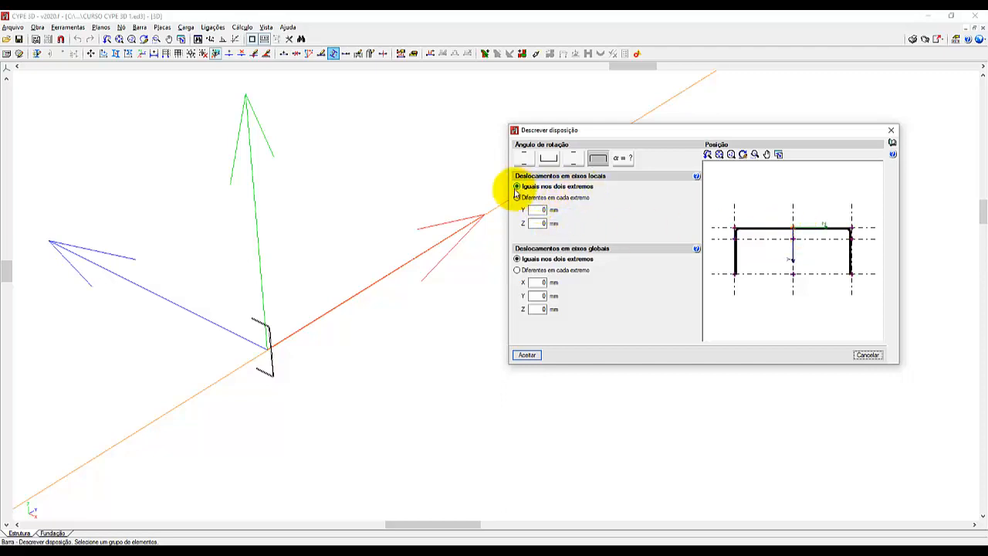
Review the local-axis and global-axis displacement settings for the beam against the model's axes.
{"action": "left_click", "coordinate": [537, 210]}
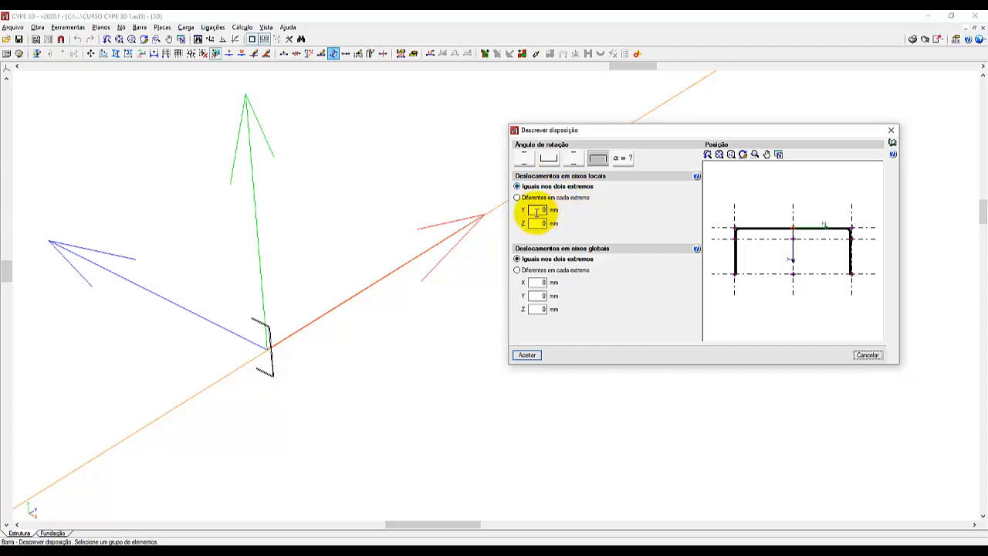
{"action": "left_click", "coordinate": [537, 296]}
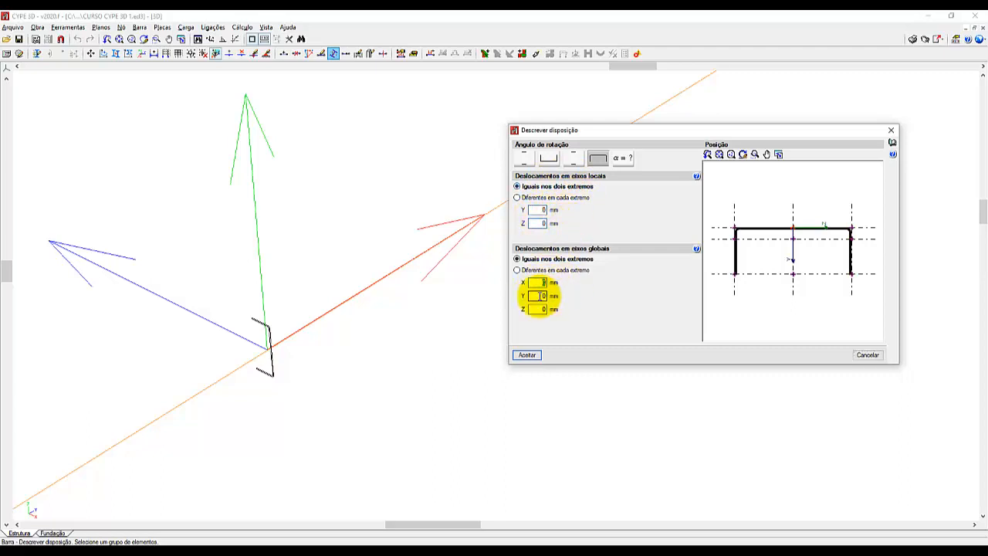
{"action": "left_click", "coordinate": [540, 308]}
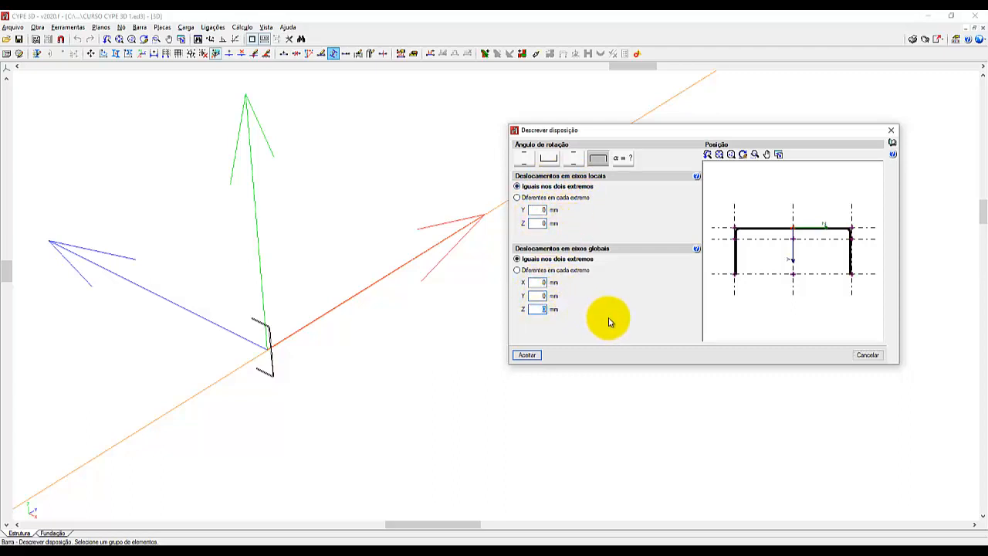
{"action": "left_click", "coordinate": [592, 251]}
{"action": "left_click", "coordinate": [591, 249]}
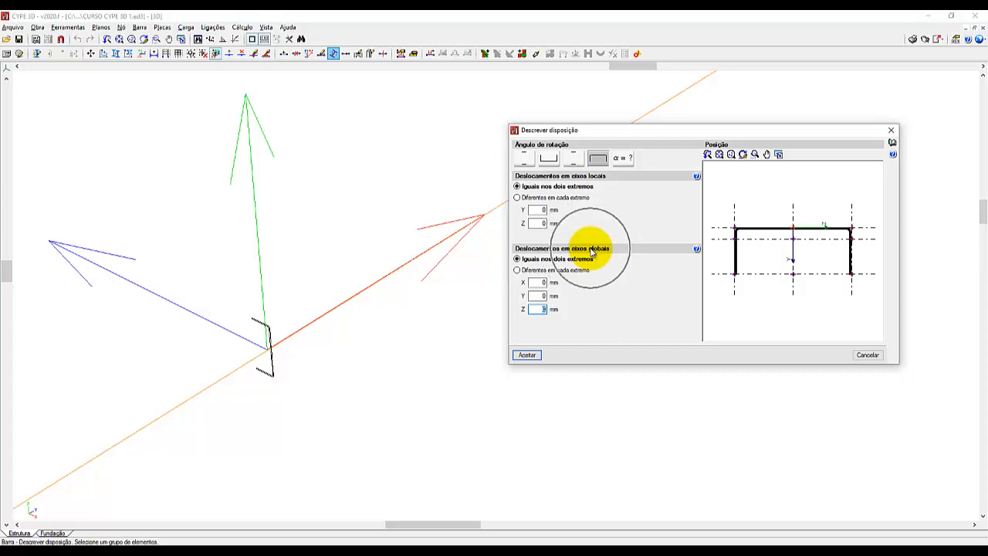
{"action": "left_click", "coordinate": [591, 182]}
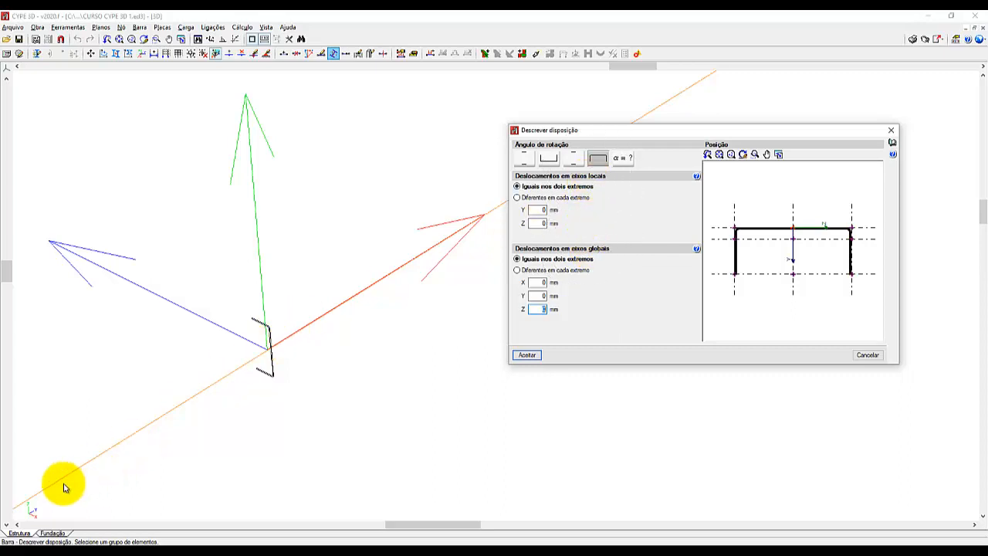
{"action": "left_click", "coordinate": [30, 513]}
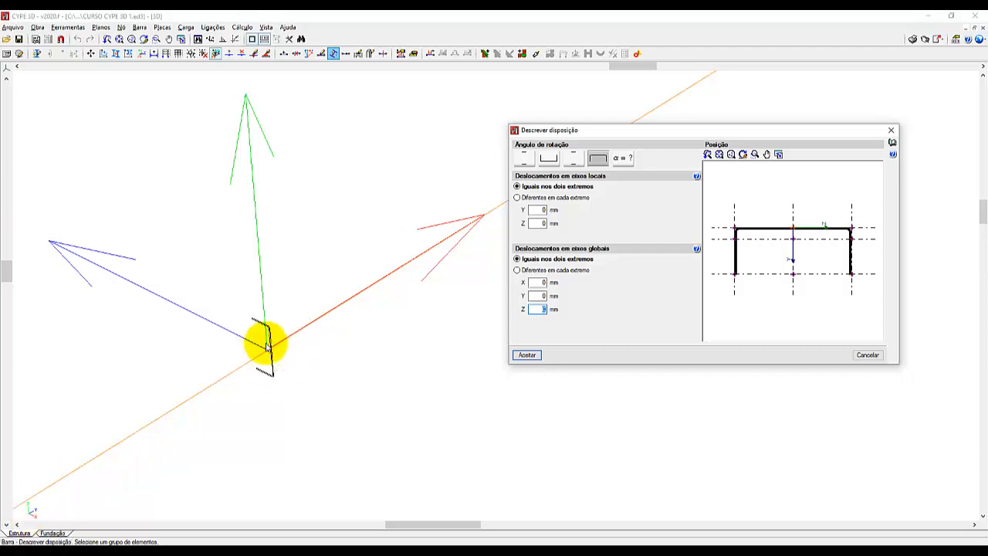
Try insertion points at the web corner, centroid, flange-tip line, flange tip and flange side of the roof beam's U section.
{"action": "left_click", "coordinate": [735, 228]}
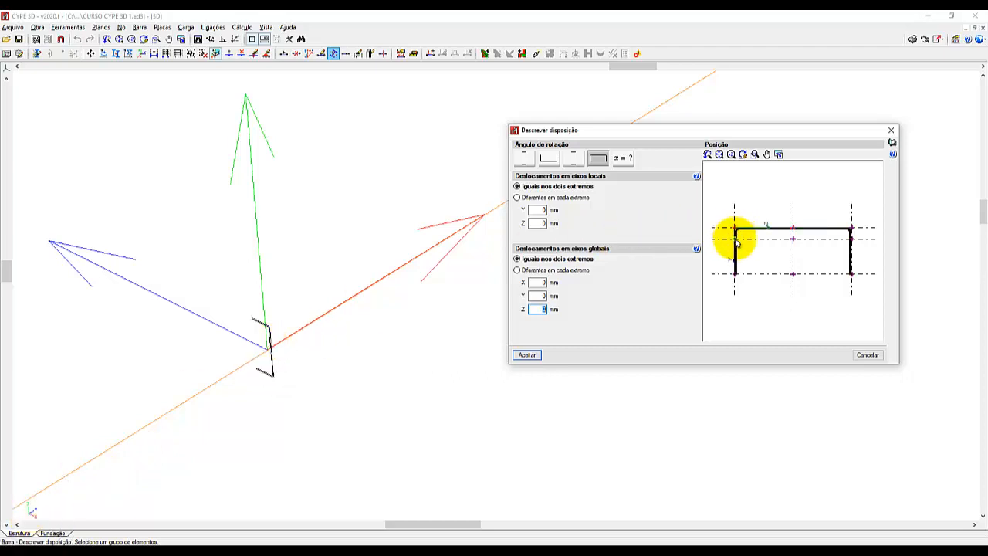
{"action": "left_click", "coordinate": [794, 238]}
{"action": "left_click", "coordinate": [791, 269]}
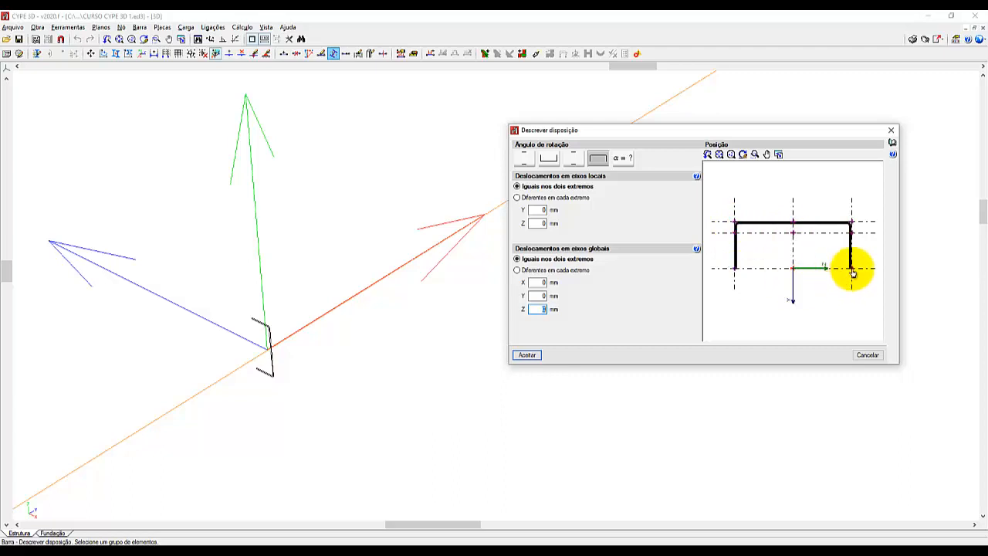
{"action": "left_click", "coordinate": [852, 270]}
{"action": "left_click", "coordinate": [841, 234]}
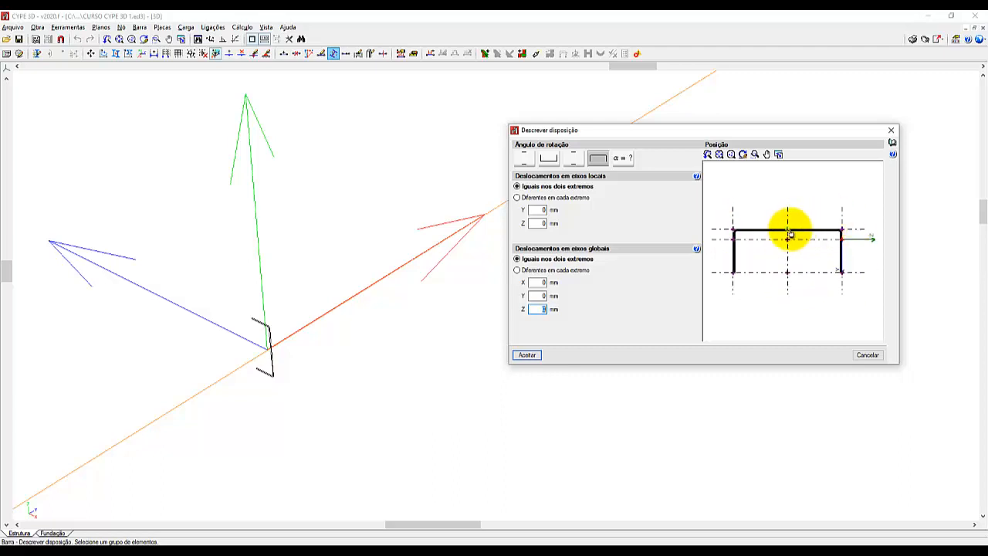
Place the roof beam's insertion point at the middle of the U section's web and apply the arrangement.
{"action": "left_click", "coordinate": [788, 230]}
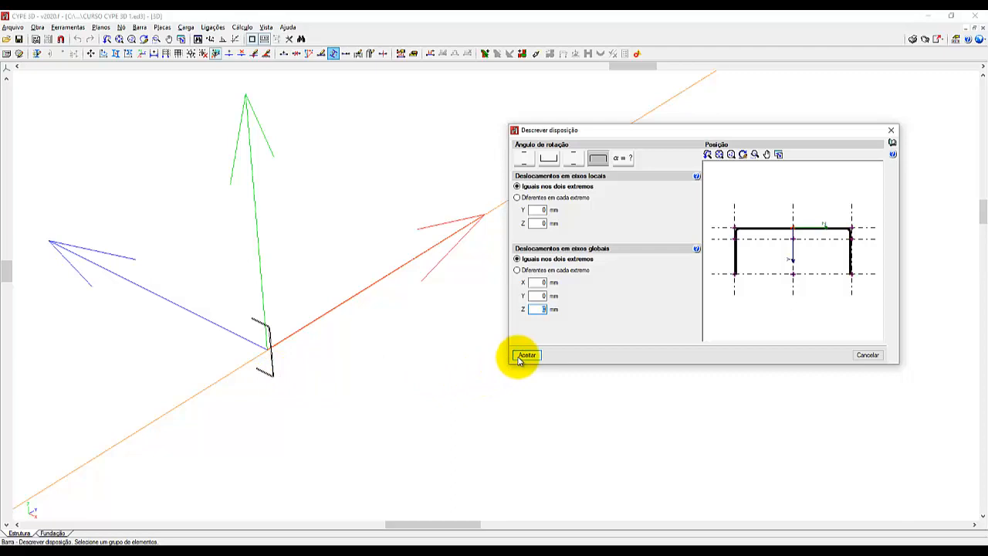
{"action": "left_click", "coordinate": [268, 348]}
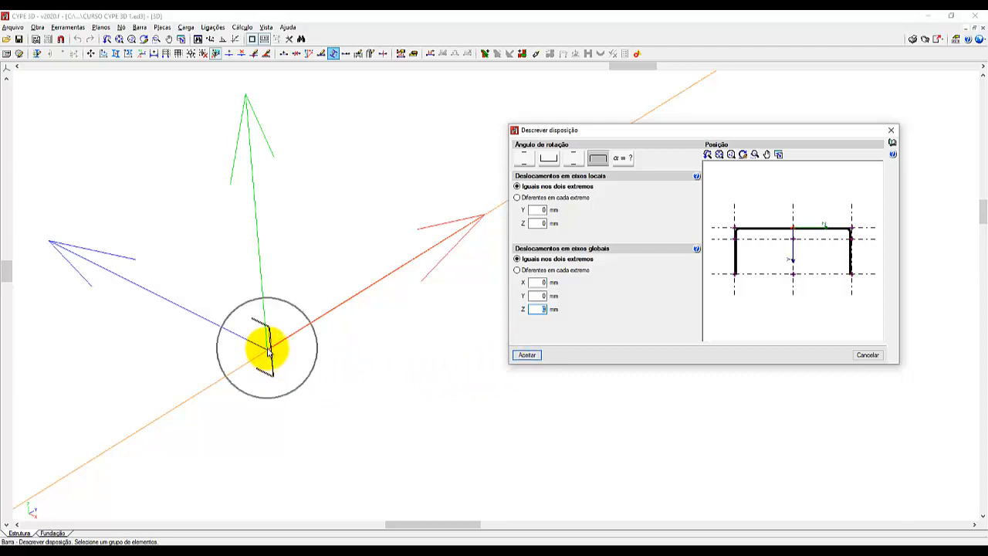
{"action": "left_click", "coordinate": [795, 244]}
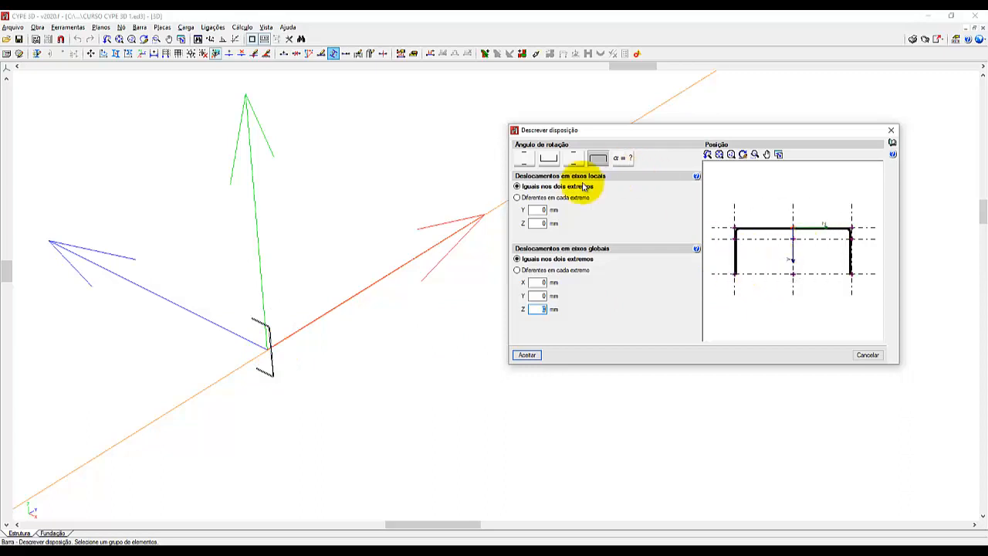
{"action": "left_click", "coordinate": [526, 357]}
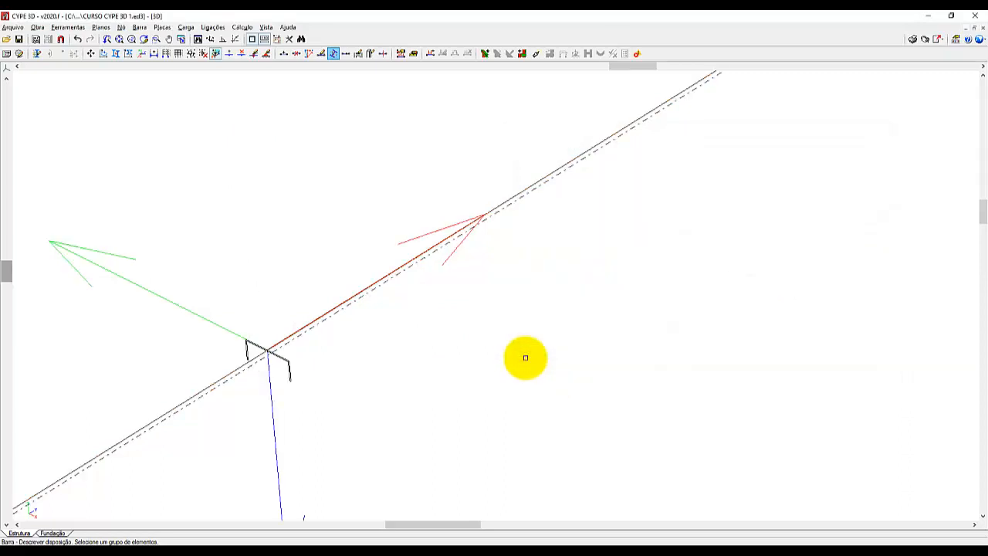
{"action": "scroll", "coordinate": [276, 372], "scroll_direction": "up", "scroll_amount": 4}
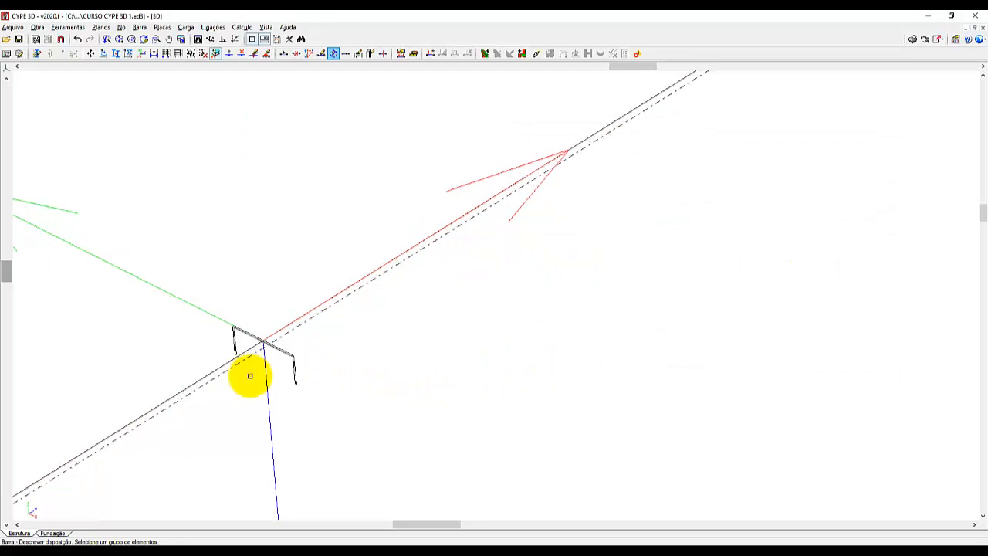
{"action": "scroll", "coordinate": [250, 375], "scroll_direction": "up", "scroll_amount": 2}
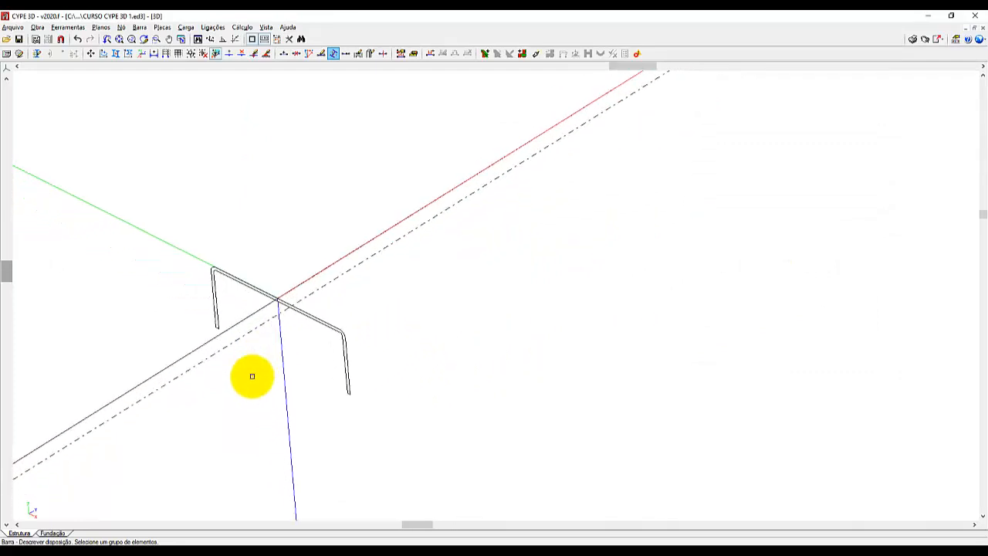
{"action": "scroll", "coordinate": [253, 374], "scroll_direction": "down", "scroll_amount": 1}
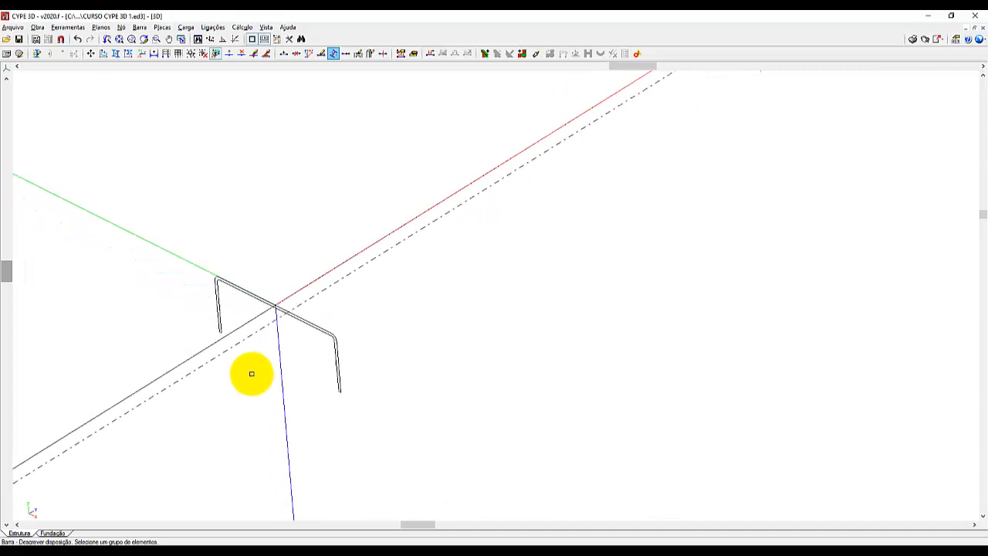
Set the other roof beam's U section to the -90 degree rotation preset, with the insertion point at the middle of its web.
{"action": "left_click", "coordinate": [118, 38]}
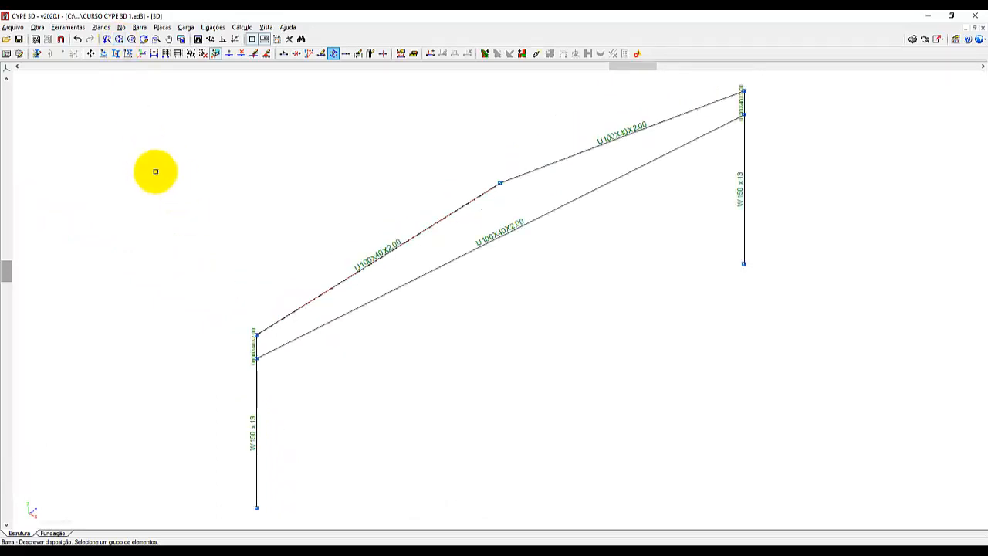
{"action": "left_click", "coordinate": [139, 28]}
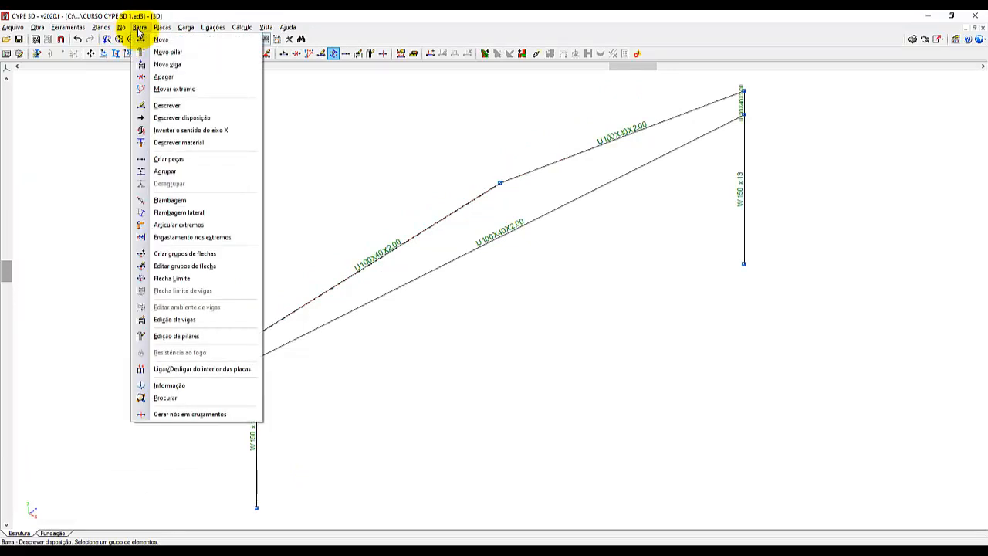
{"action": "left_click", "coordinate": [188, 119]}
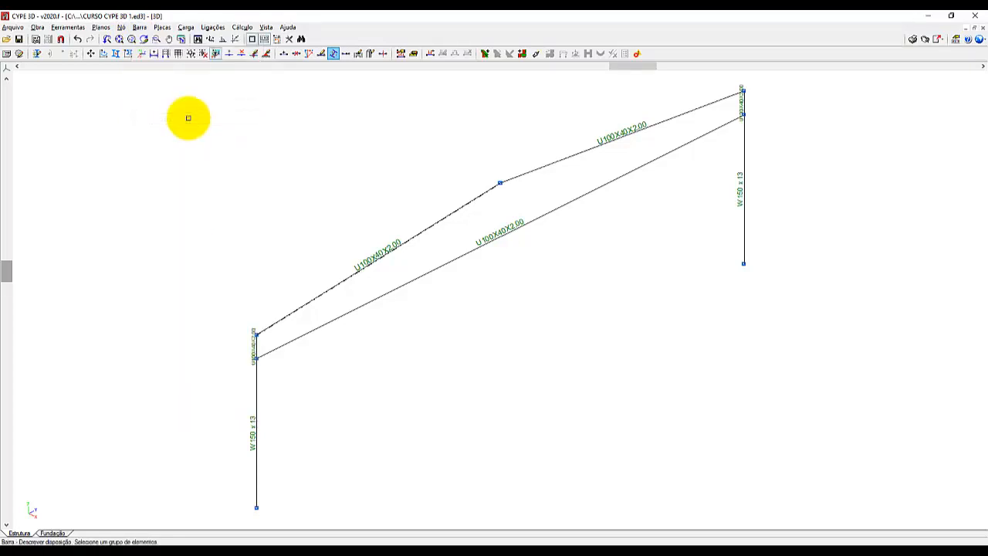
{"action": "left_click", "coordinate": [653, 124]}
{"action": "scroll", "coordinate": [716, 87], "scroll_direction": "up", "scroll_amount": 5}
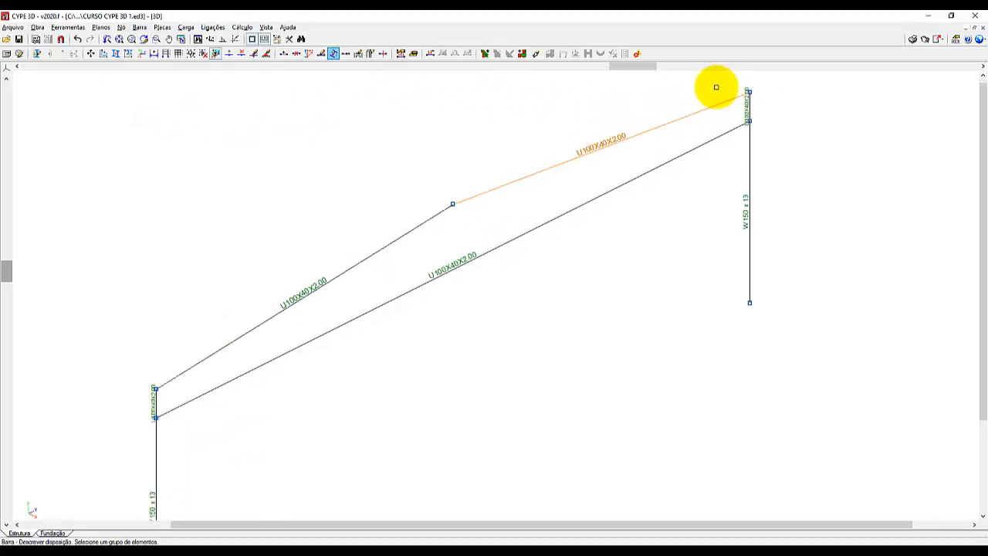
{"action": "scroll", "coordinate": [199, 335], "scroll_direction": "up", "scroll_amount": 5}
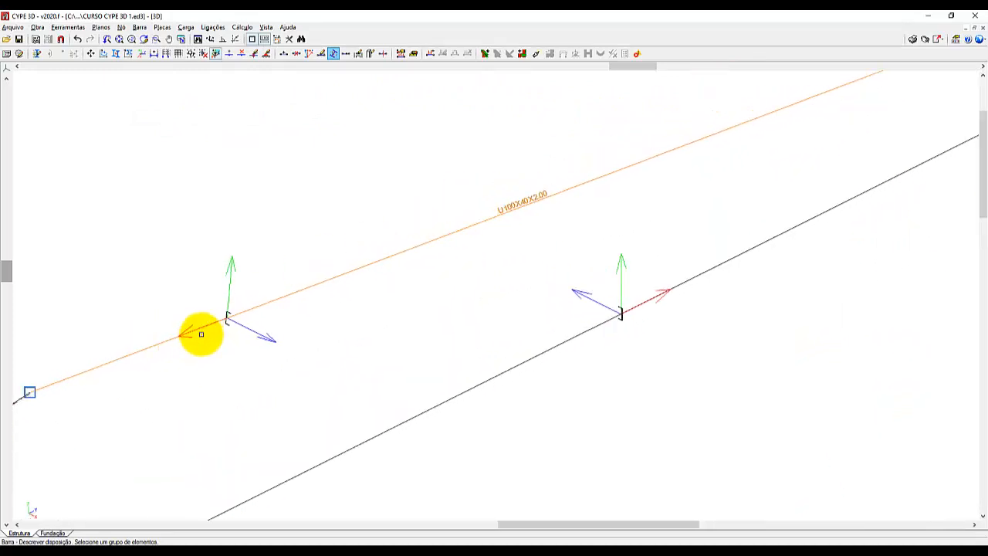
{"action": "scroll", "coordinate": [196, 311], "scroll_direction": "up", "scroll_amount": 4}
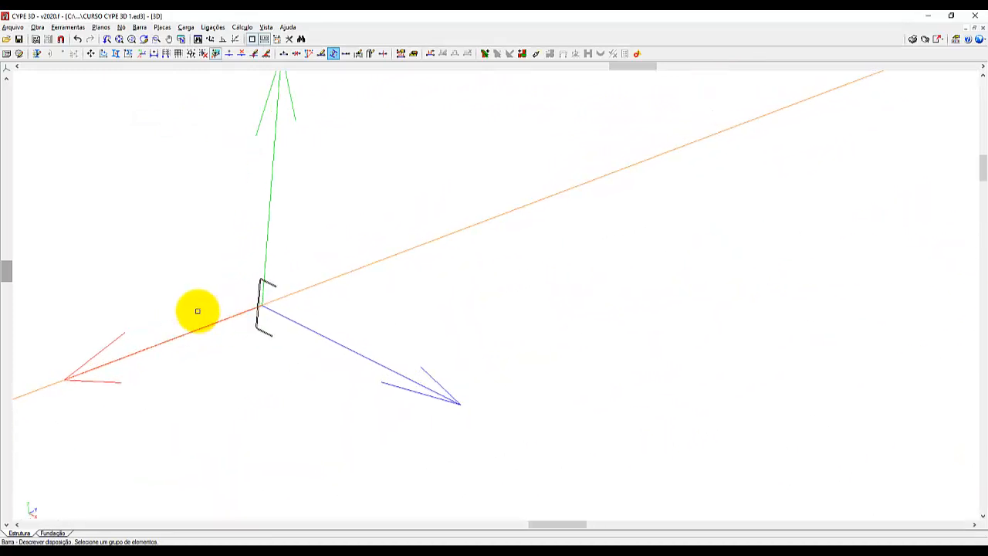
{"action": "right_click", "coordinate": [730, 301]}
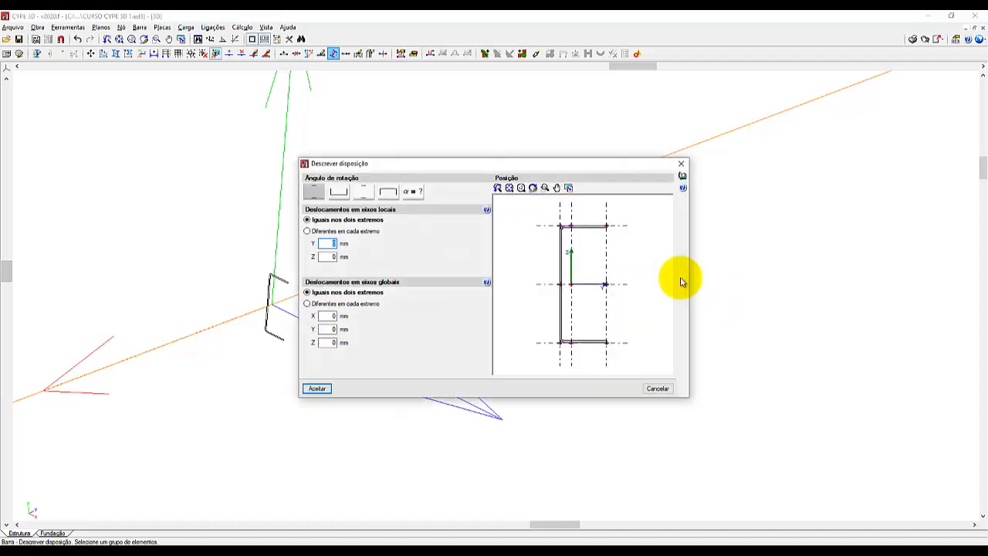
{"action": "left_click_drag", "start_coordinate": [583, 167], "coordinate": [773, 113]}
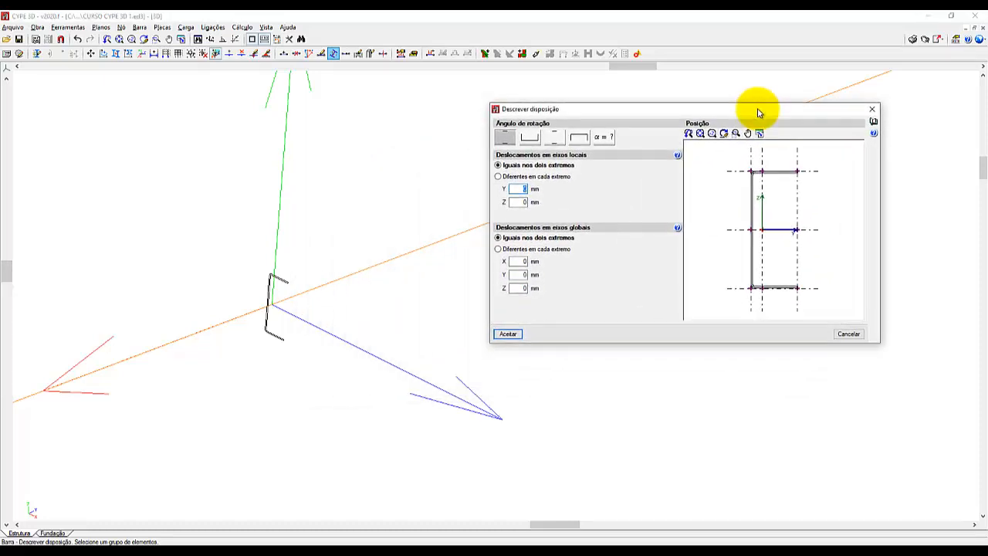
{"action": "left_click", "coordinate": [580, 139]}
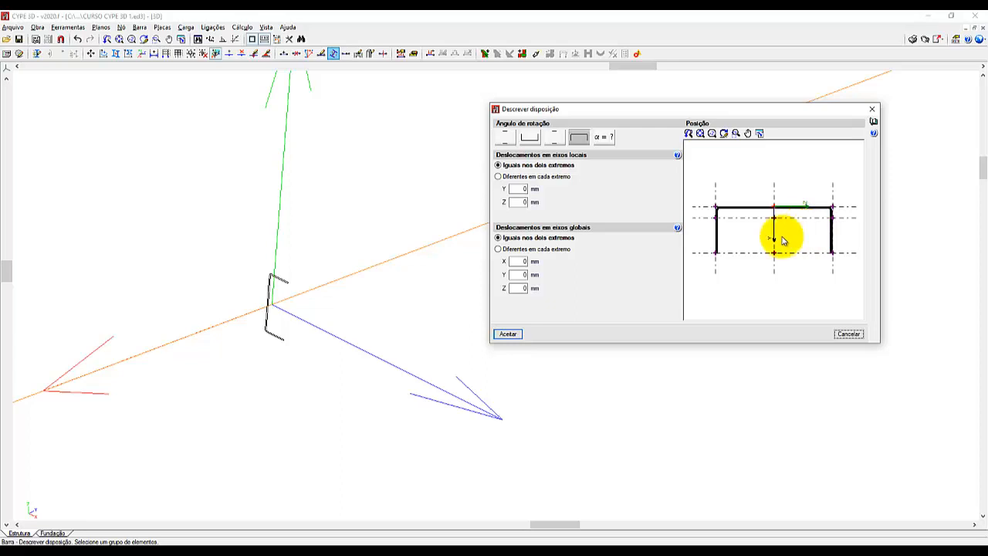
{"action": "left_click", "coordinate": [507, 335]}
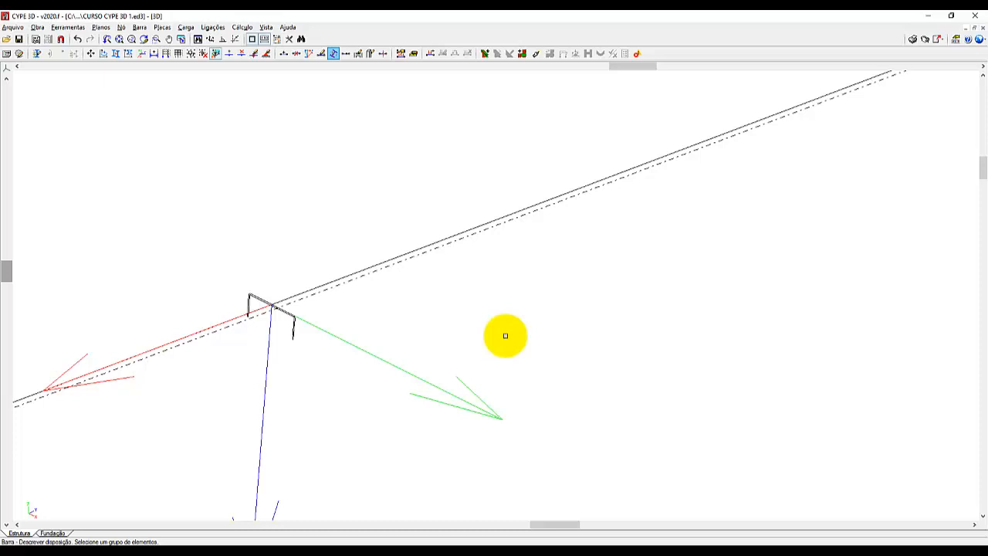
Set the U section of the long bar below the roof beams to the rotation preset with its flanges pointing up.
{"action": "scroll", "coordinate": [547, 275], "scroll_direction": "down", "scroll_amount": 5}
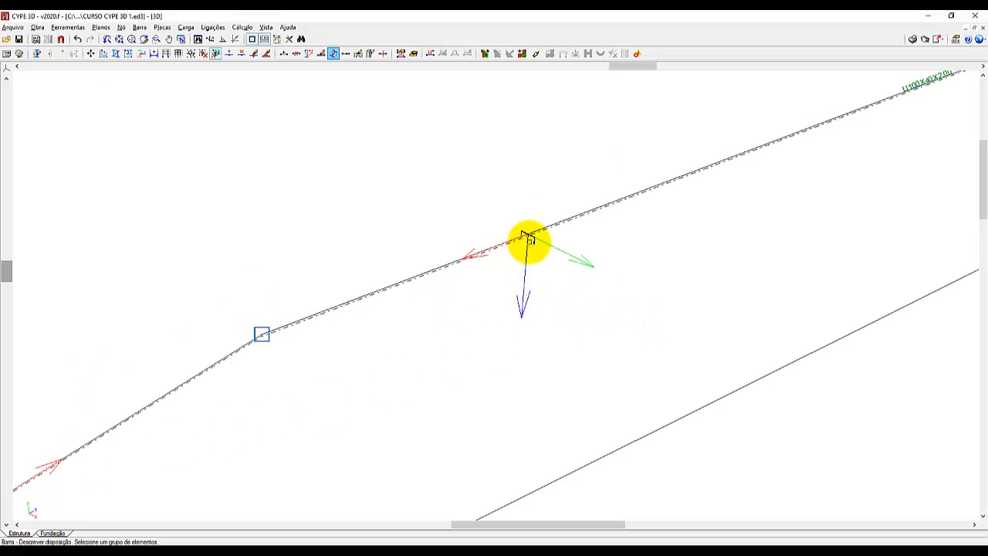
{"action": "scroll", "coordinate": [494, 164], "scroll_direction": "down", "scroll_amount": 3}
{"action": "scroll", "coordinate": [494, 164], "scroll_direction": "down", "scroll_amount": 1}
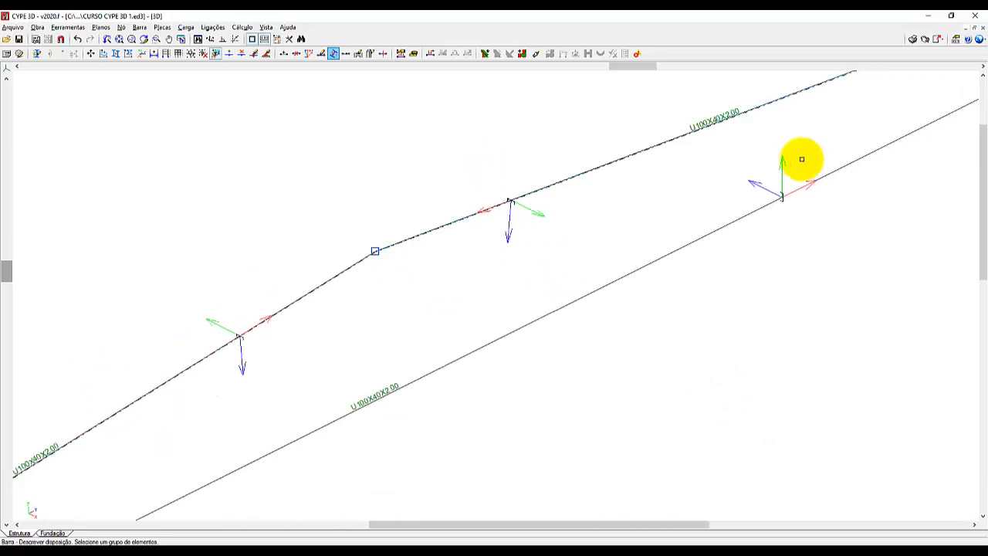
{"action": "scroll", "coordinate": [841, 154], "scroll_direction": "up", "scroll_amount": 5}
{"action": "scroll", "coordinate": [697, 178], "scroll_direction": "up", "scroll_amount": 3}
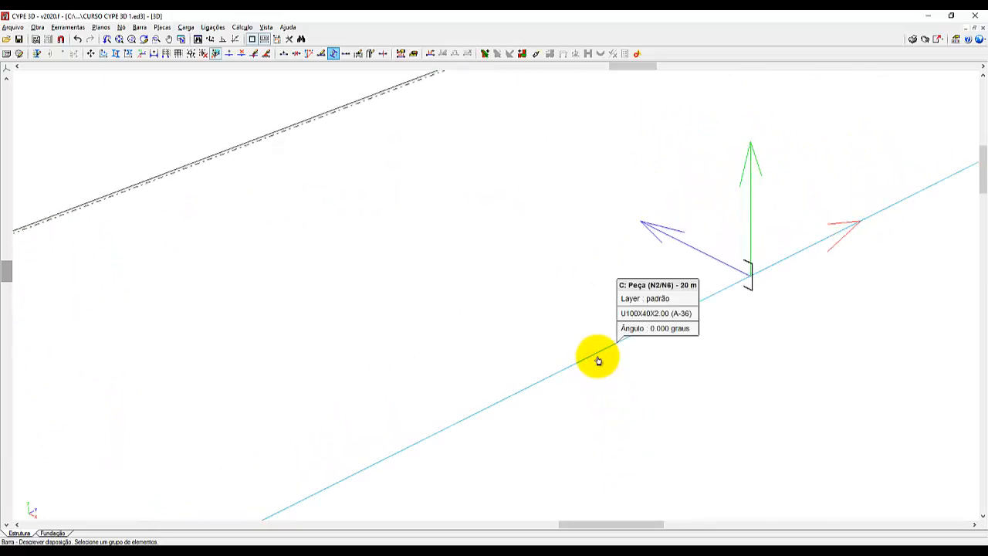
{"action": "left_click", "coordinate": [140, 28]}
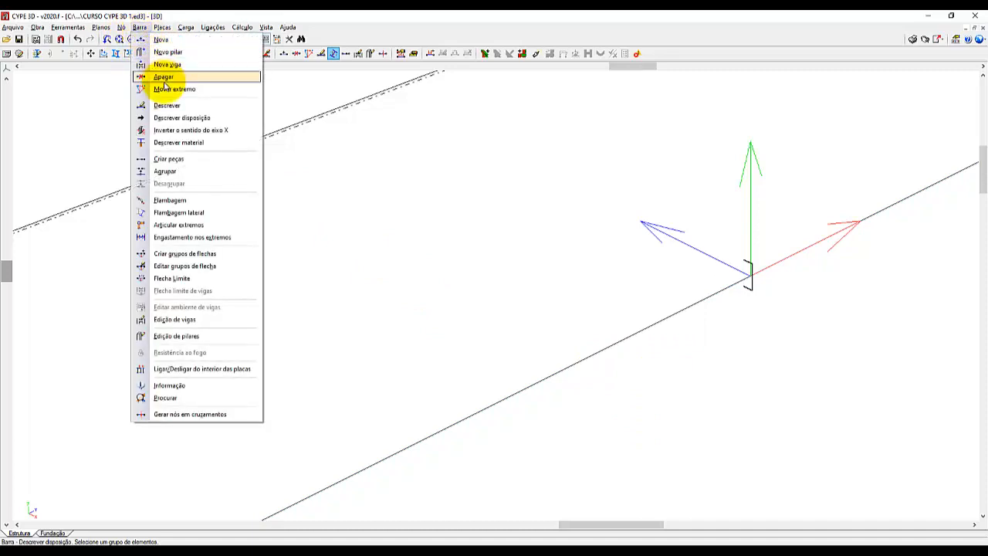
{"action": "left_click", "coordinate": [189, 118]}
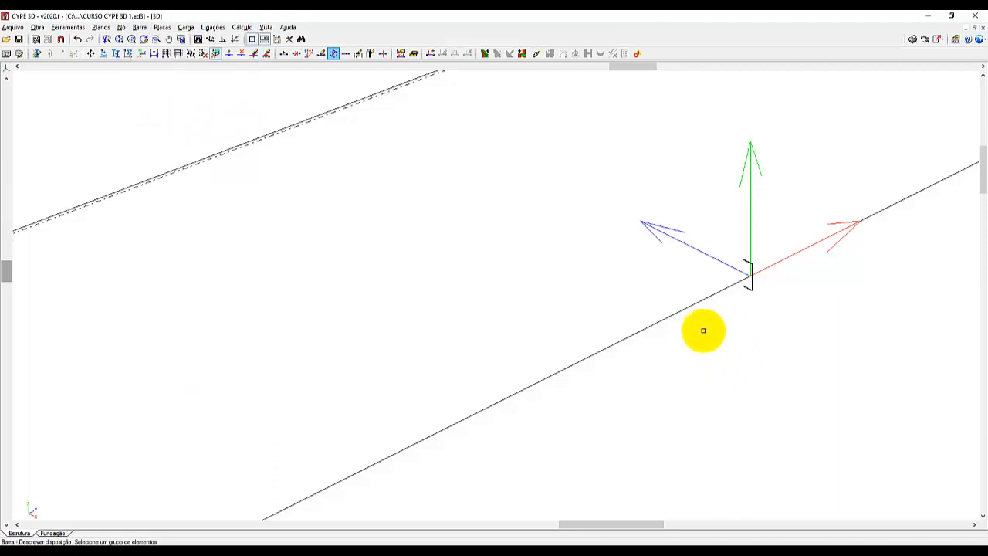
{"action": "left_click", "coordinate": [671, 378]}
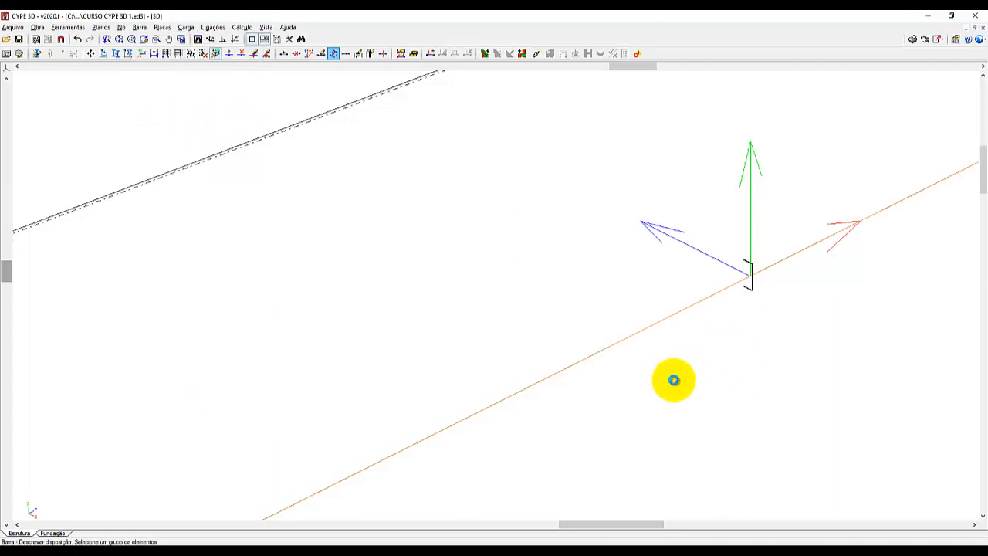
{"action": "right_click", "coordinate": [673, 379]}
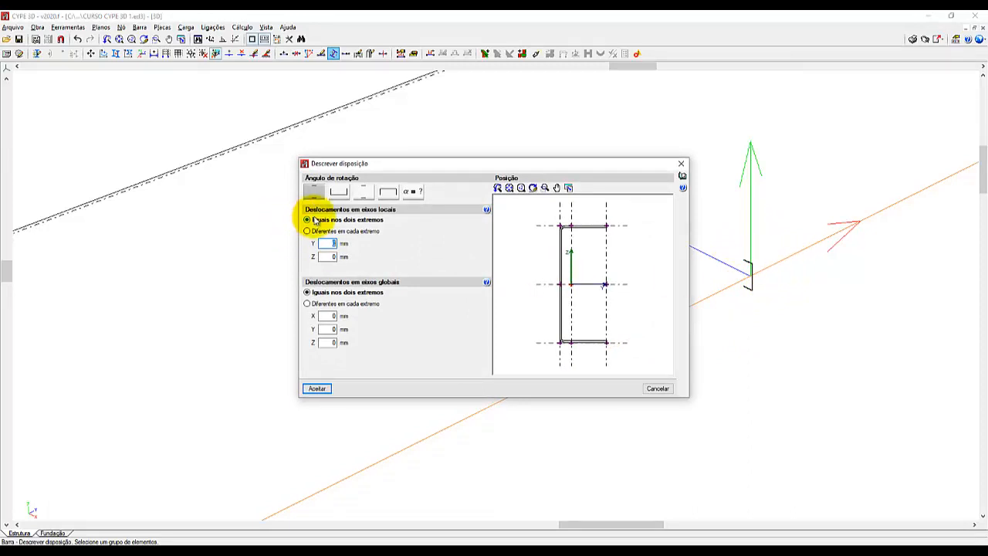
{"action": "left_click", "coordinate": [339, 192]}
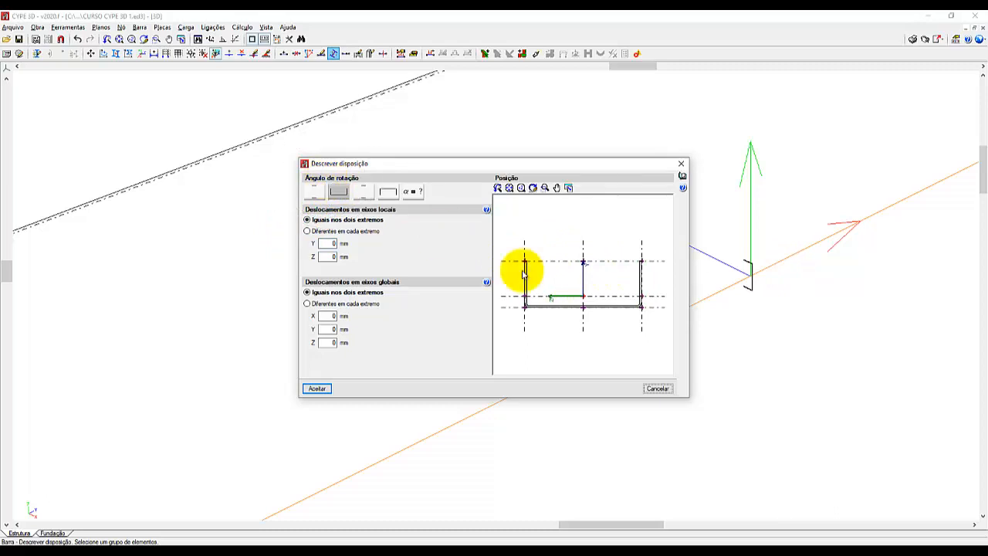
{"action": "left_click", "coordinate": [318, 388]}
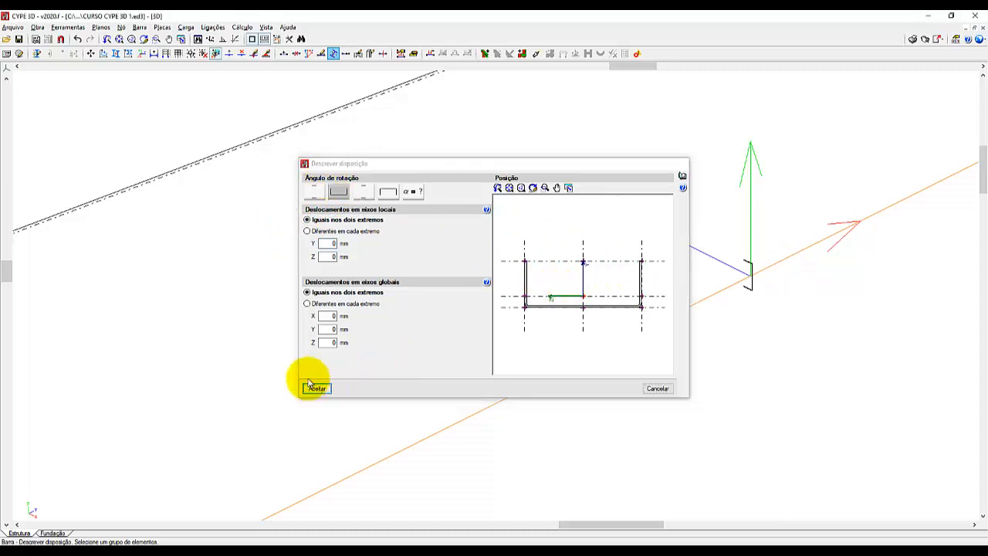
Open the 3D view of the complete structure and examine how the near column, short post and beams meet.
{"action": "scroll", "coordinate": [755, 266], "scroll_direction": "down", "scroll_amount": 1}
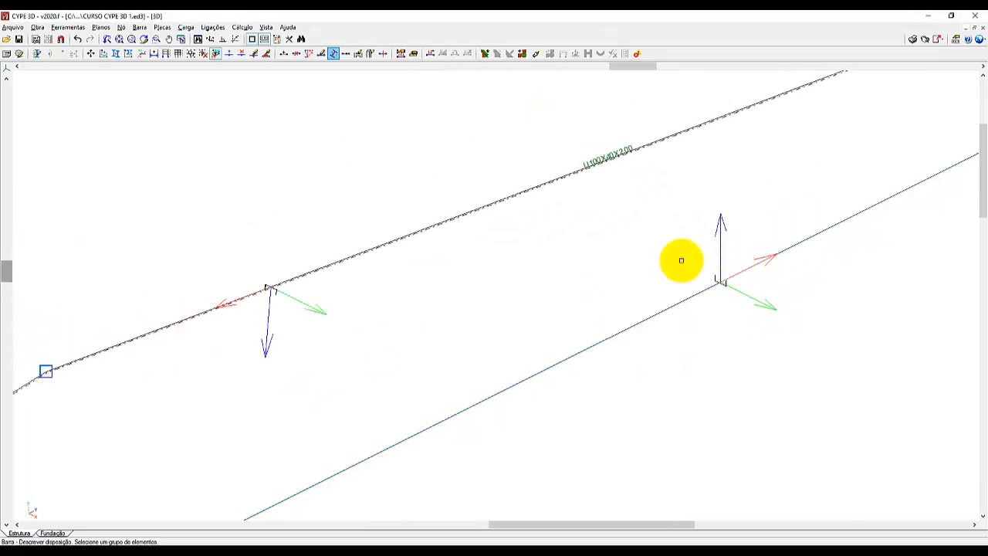
{"action": "scroll", "coordinate": [620, 132], "scroll_direction": "down", "scroll_amount": 3}
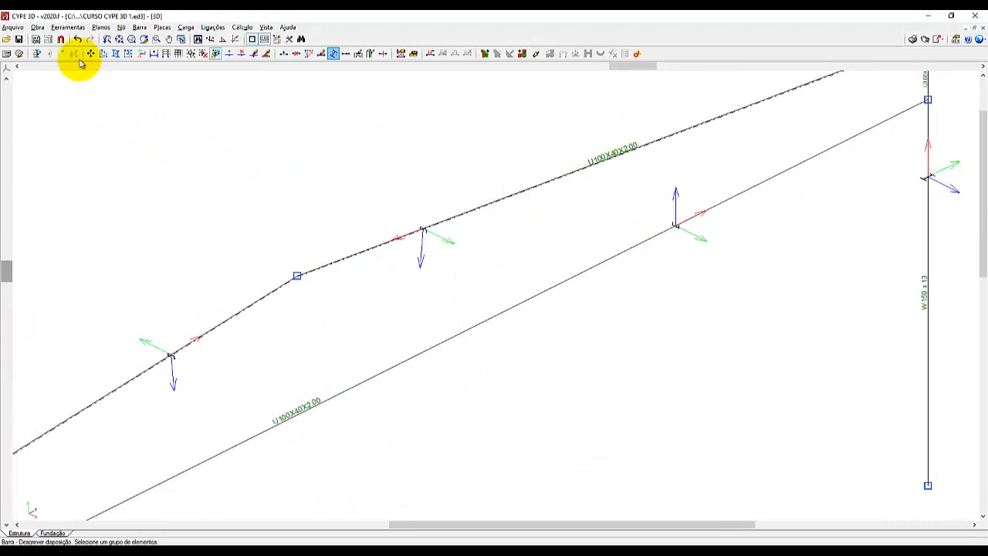
{"action": "left_click", "coordinate": [68, 27]}
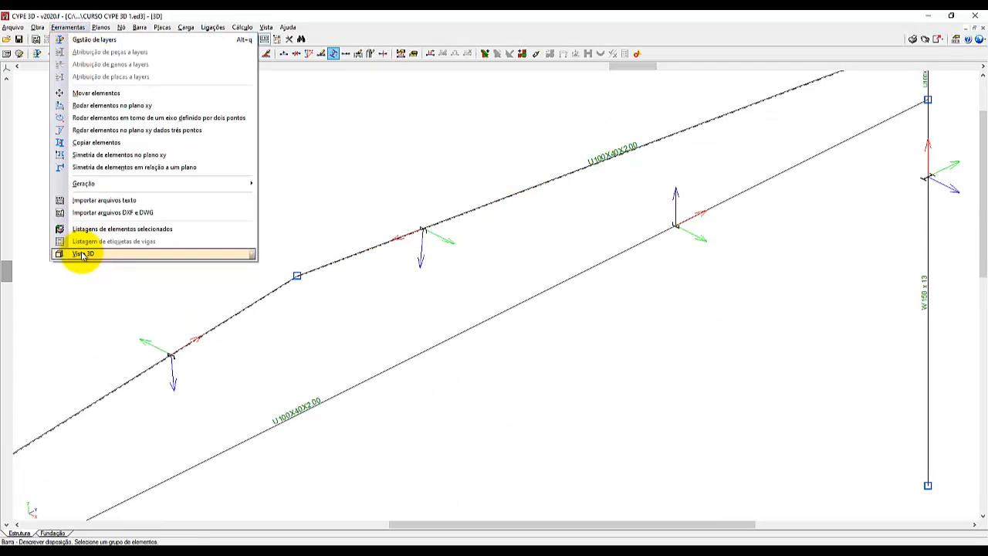
{"action": "mouse_move", "coordinate": [206, 252]}
{"action": "left_click", "coordinate": [270, 249]}
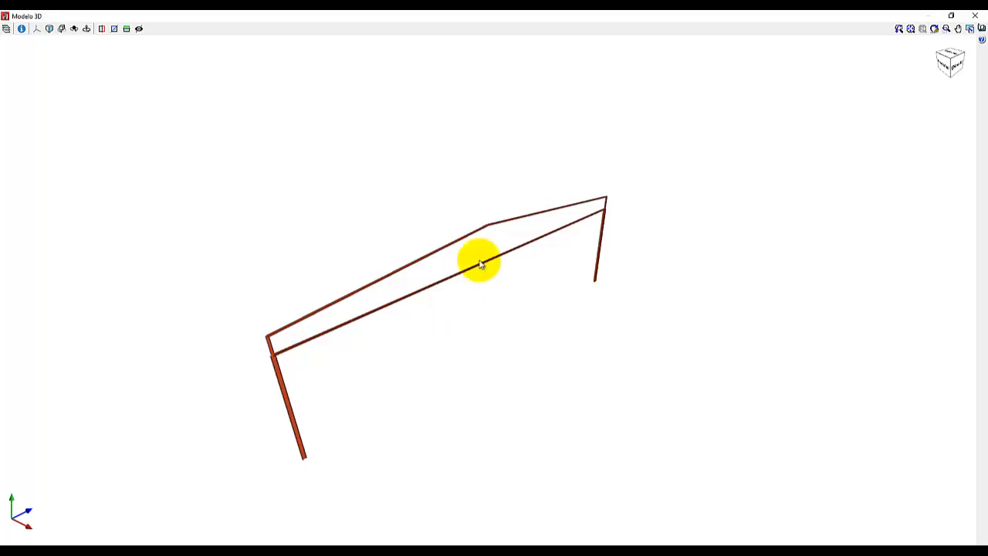
{"action": "scroll", "coordinate": [264, 335], "scroll_direction": "up", "scroll_amount": 6}
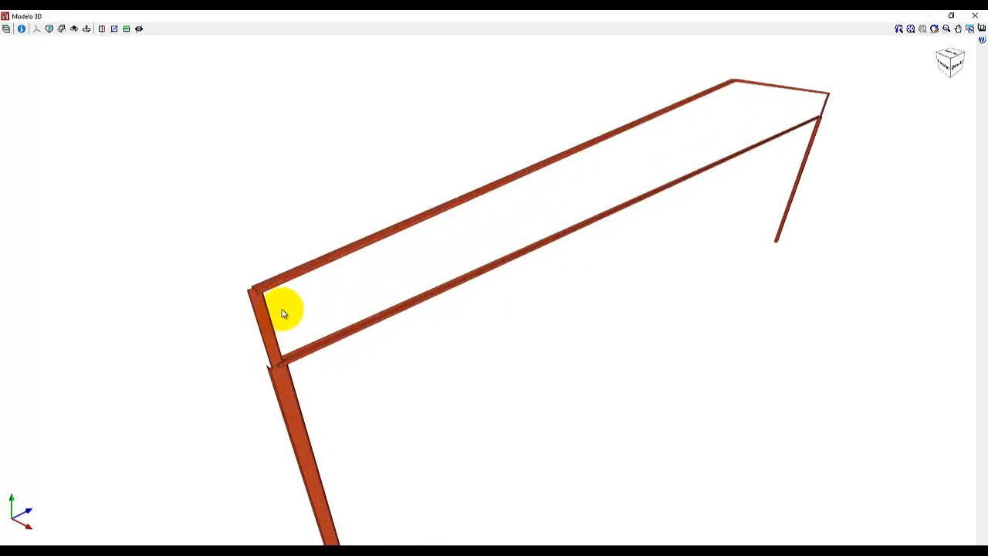
{"action": "middle_click_drag", "start_coordinate": [315, 289], "coordinate": [355, 283]}
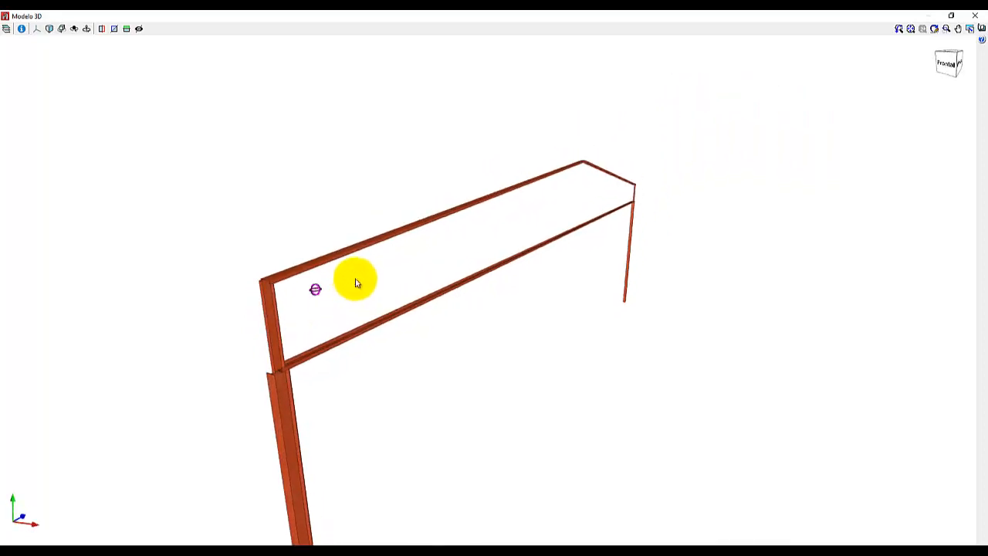
{"action": "scroll", "coordinate": [265, 282], "scroll_direction": "up", "scroll_amount": 8}
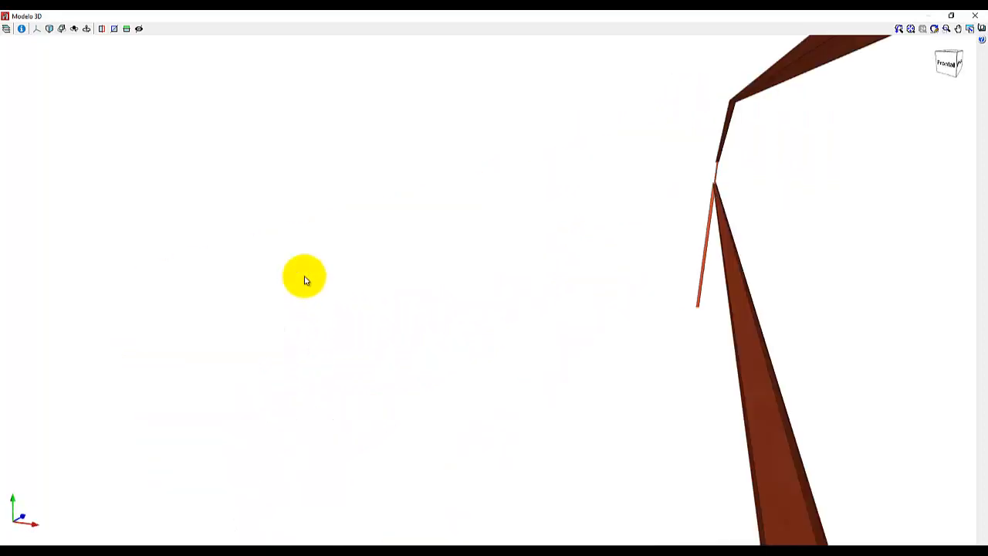
Examine the roof beams' ridge joint and the far-end connections in the 3D model, and close it.
{"action": "scroll", "coordinate": [303, 278], "scroll_direction": "down", "scroll_amount": 6}
{"action": "scroll", "coordinate": [531, 174], "scroll_direction": "up", "scroll_amount": 4}
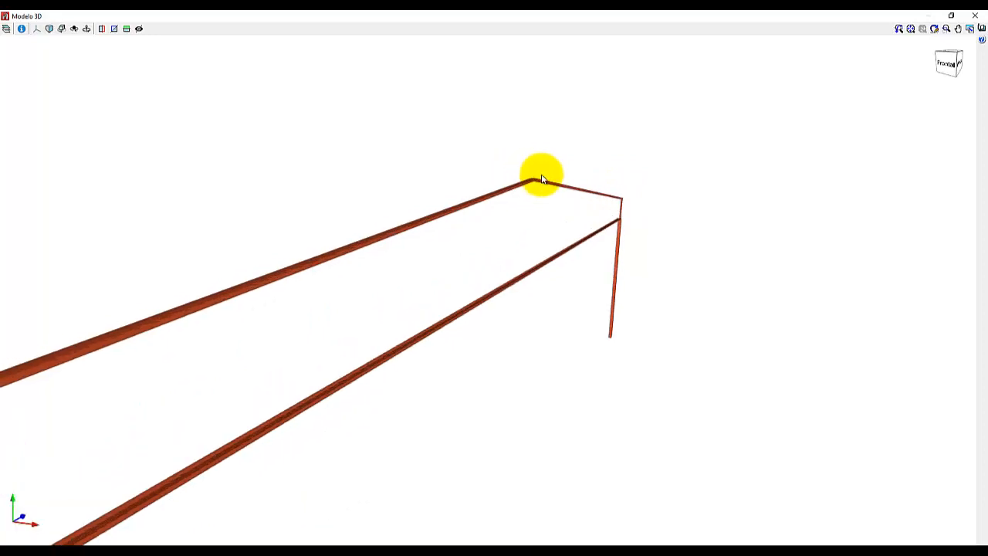
{"action": "scroll", "coordinate": [534, 184], "scroll_direction": "up", "scroll_amount": 2}
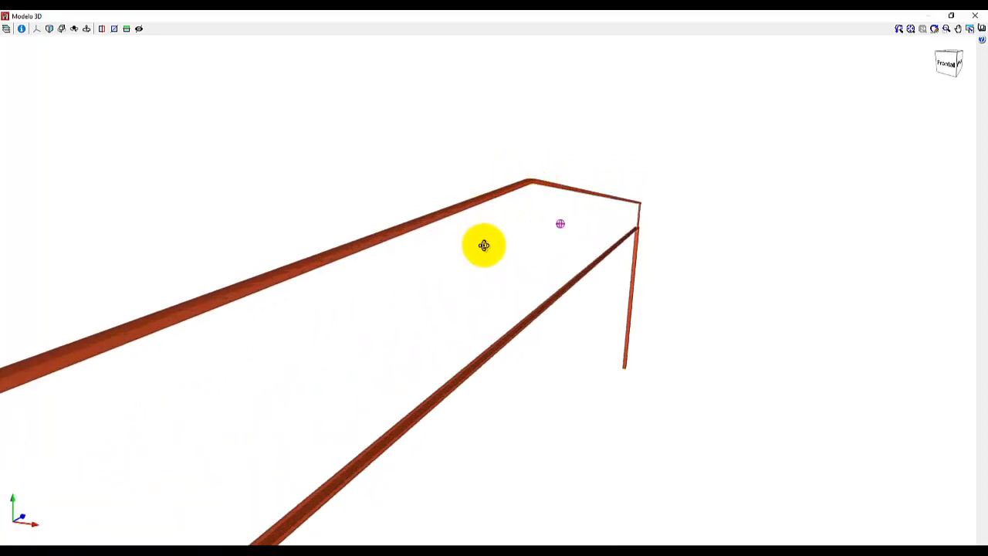
{"action": "middle_click_drag", "start_coordinate": [484, 245], "coordinate": [487, 253]}
{"action": "scroll", "coordinate": [536, 205], "scroll_direction": "up", "scroll_amount": 3}
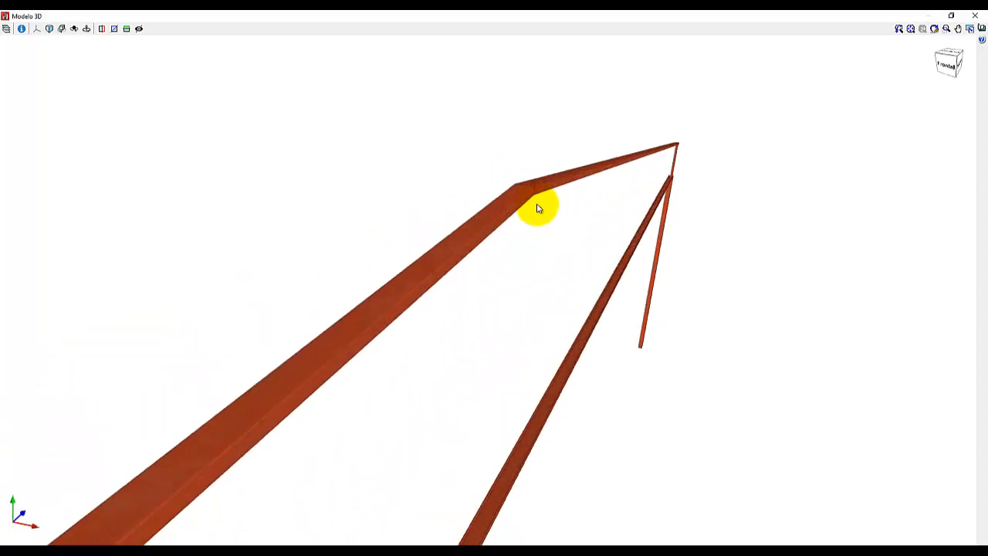
{"action": "scroll", "coordinate": [538, 208], "scroll_direction": "up", "scroll_amount": 1}
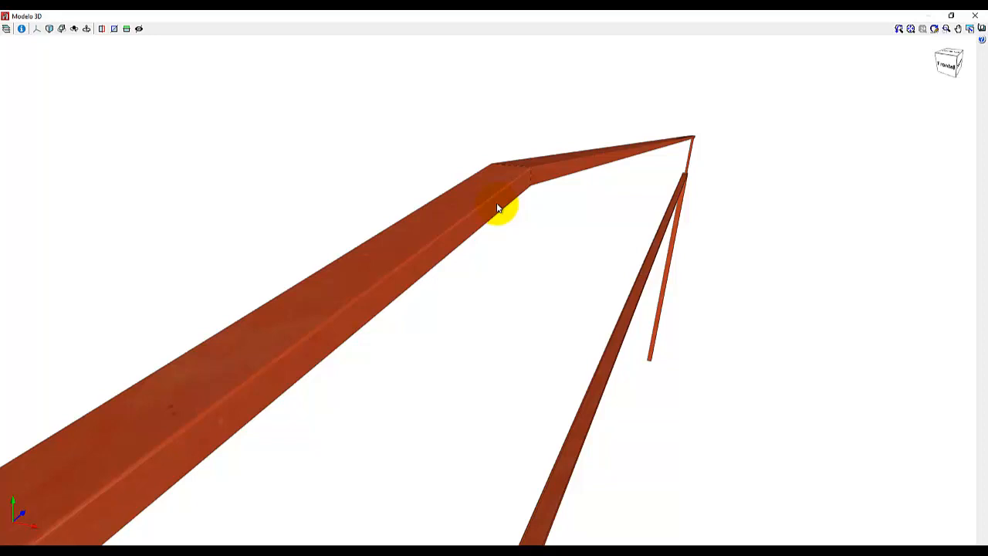
{"action": "scroll", "coordinate": [497, 206], "scroll_direction": "down", "scroll_amount": 2}
{"action": "scroll", "coordinate": [693, 168], "scroll_direction": "up", "scroll_amount": 5}
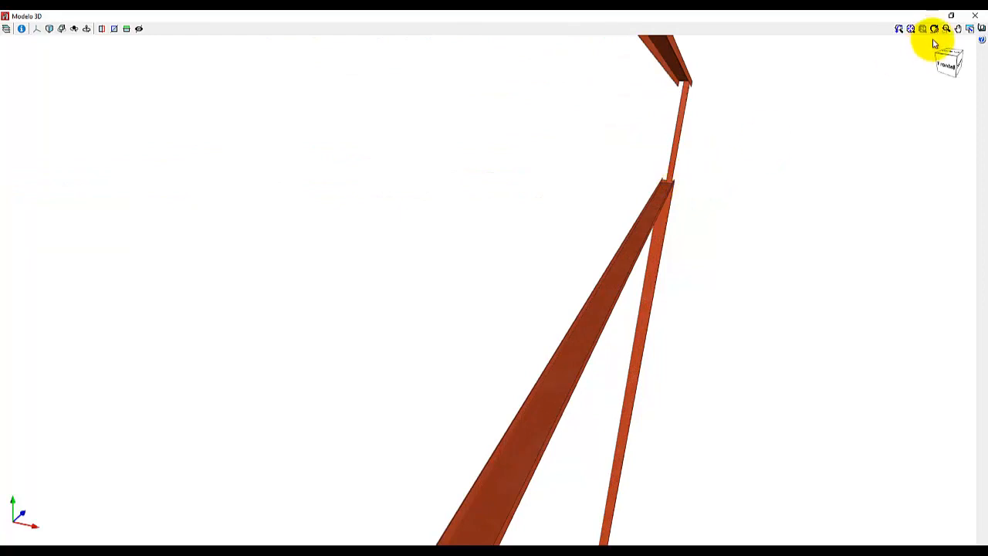
{"action": "left_click", "coordinate": [977, 17]}
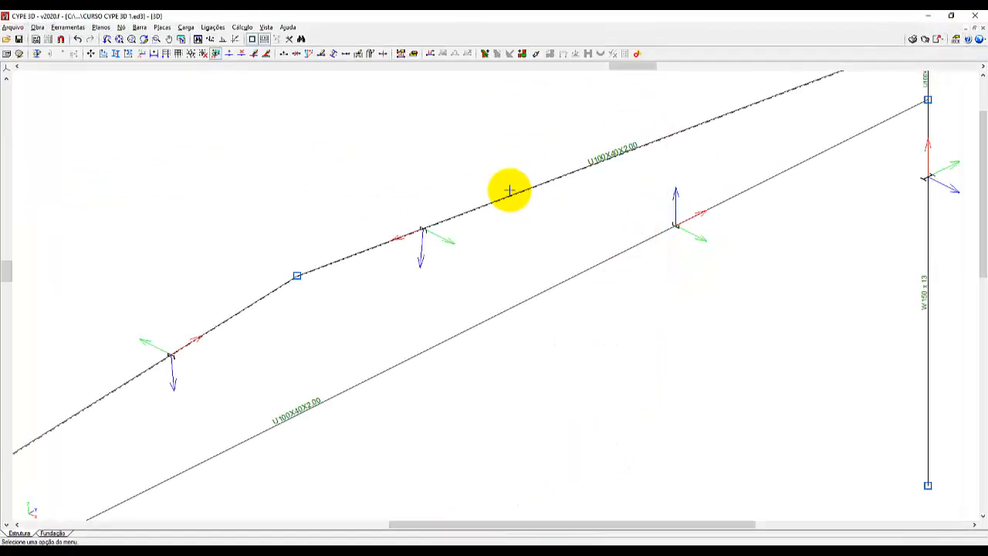
Set the near short post's U section to the 90 degree rotation preset, with the insertion point at the middle of its web.
{"action": "scroll", "coordinate": [602, 167], "scroll_direction": "down", "scroll_amount": 2}
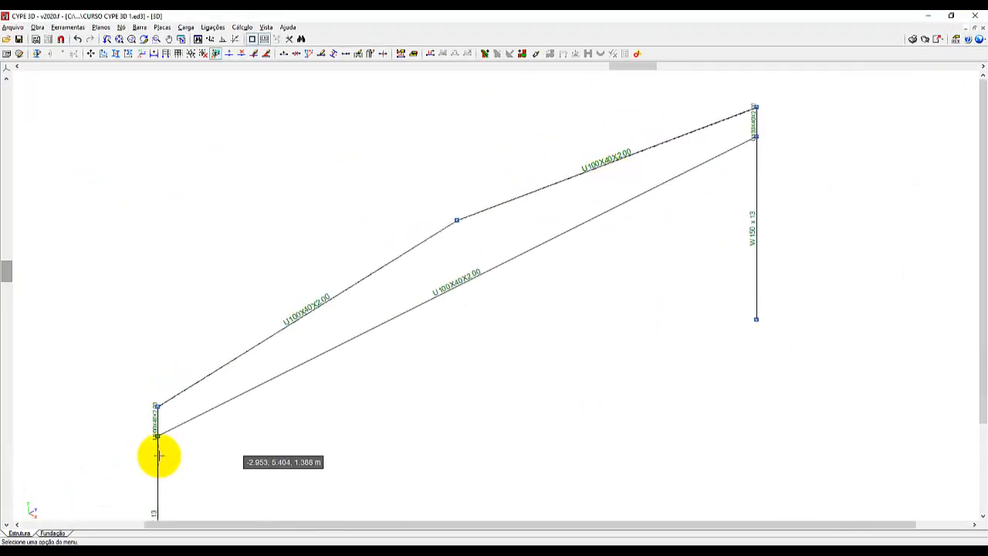
{"action": "scroll", "coordinate": [152, 451], "scroll_direction": "up", "scroll_amount": 5}
{"action": "scroll", "coordinate": [145, 424], "scroll_direction": "up", "scroll_amount": 4}
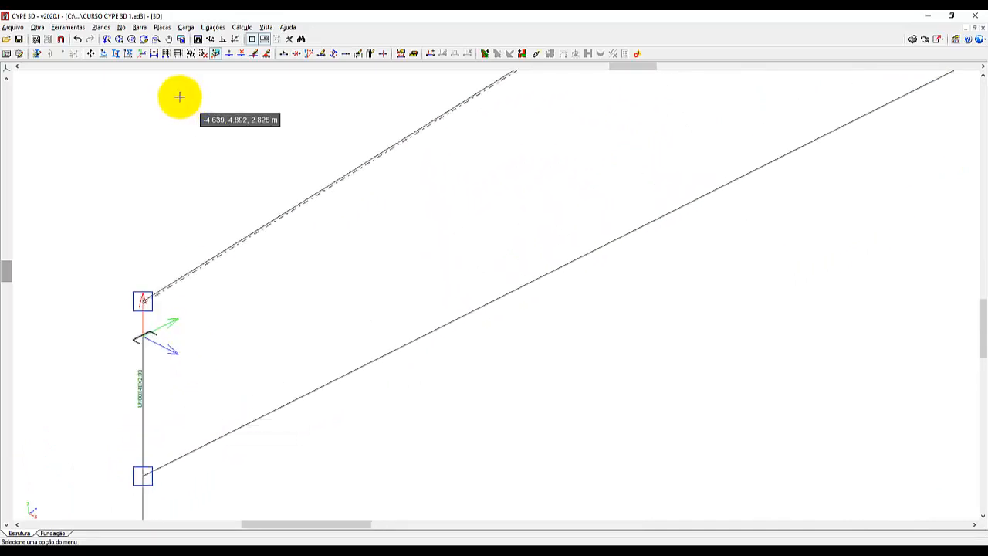
{"action": "left_click", "coordinate": [142, 28]}
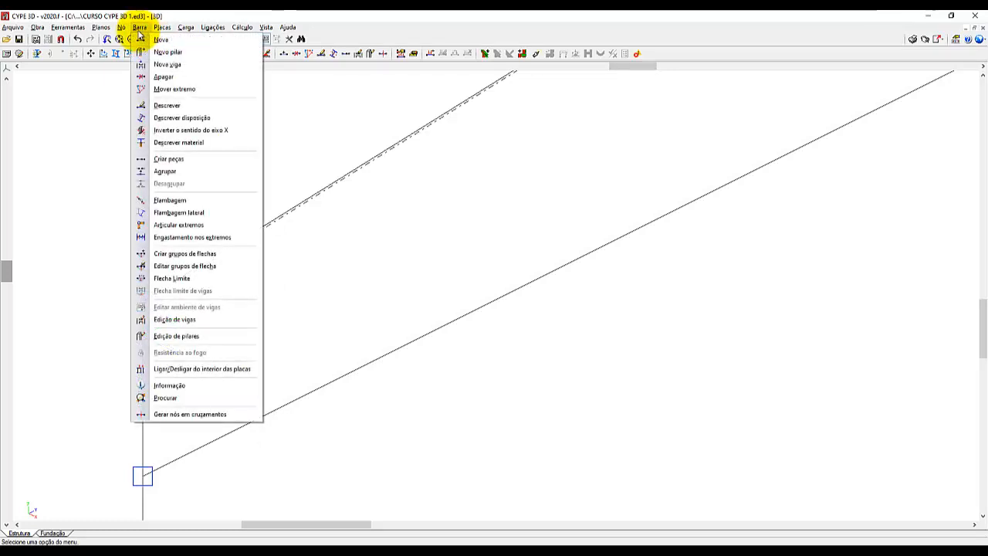
{"action": "left_click", "coordinate": [168, 121]}
{"action": "scroll", "coordinate": [167, 120], "scroll_direction": "down", "scroll_amount": 1}
{"action": "scroll", "coordinate": [224, 428], "scroll_direction": "up", "scroll_amount": 1}
{"action": "scroll", "coordinate": [181, 297], "scroll_direction": "up", "scroll_amount": 2}
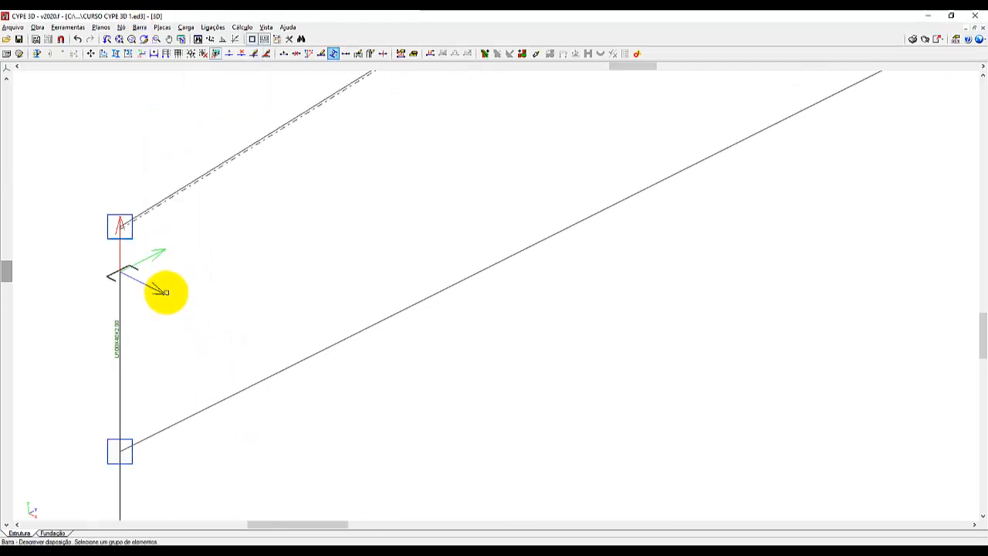
{"action": "scroll", "coordinate": [165, 292], "scroll_direction": "up", "scroll_amount": 1}
{"action": "left_click", "coordinate": [112, 327]}
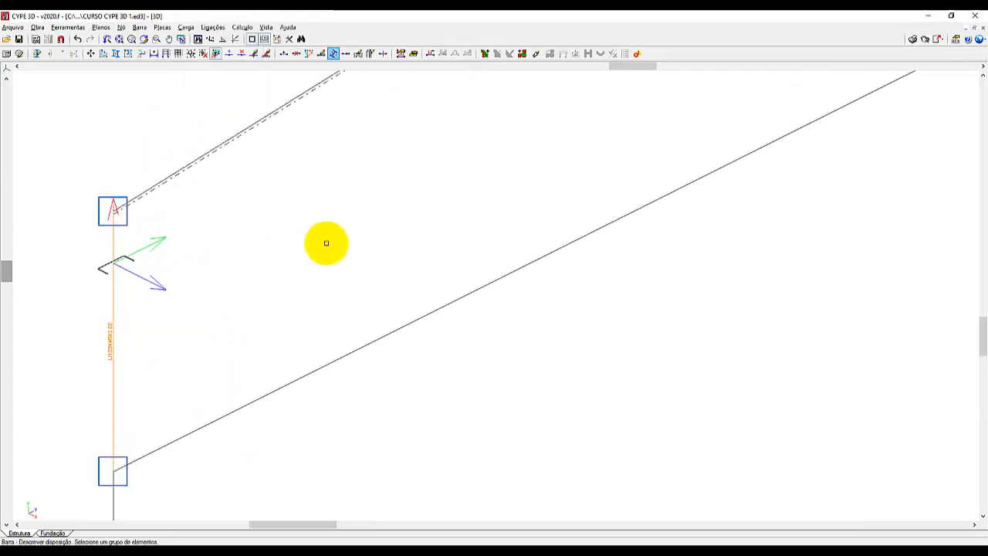
{"action": "right_click", "coordinate": [589, 285]}
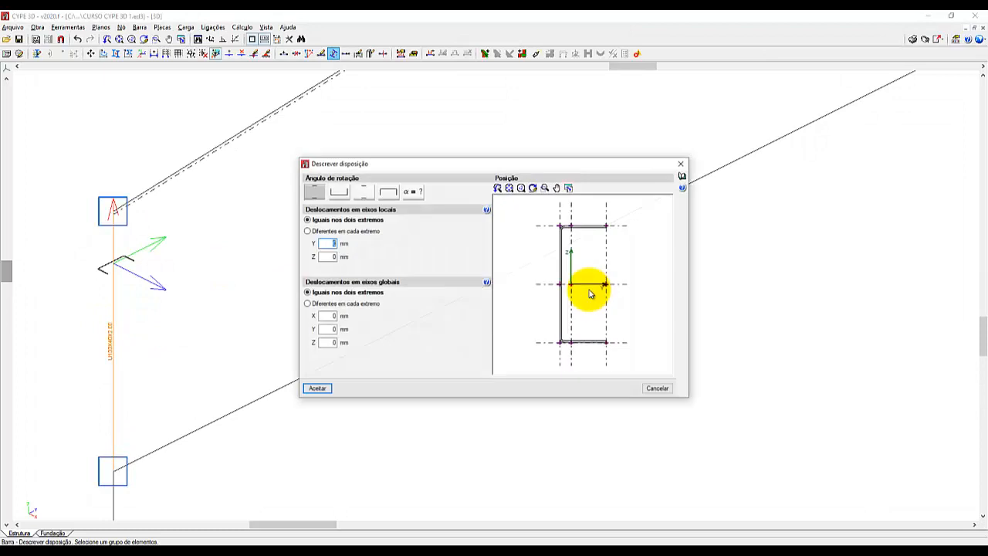
{"action": "left_click", "coordinate": [340, 193]}
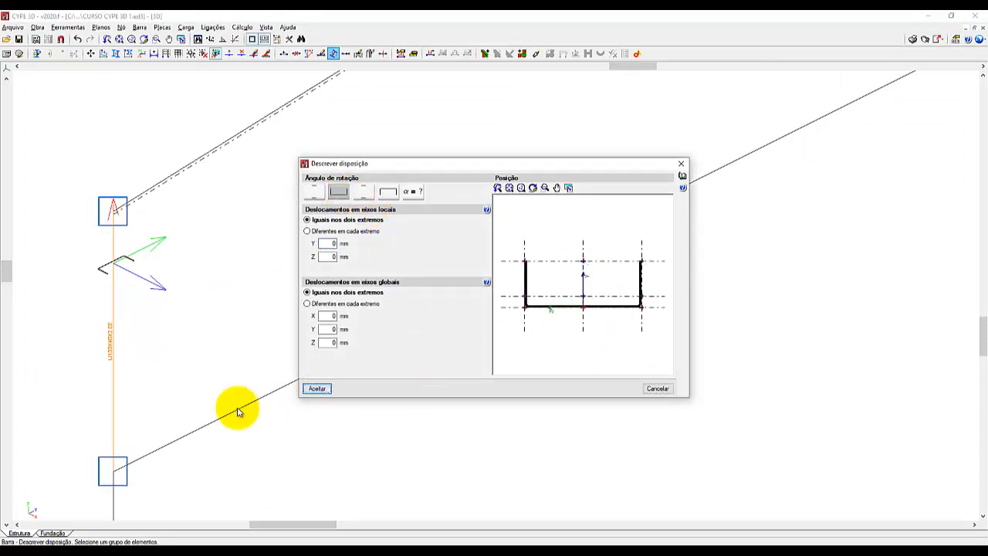
Set the U section of the short post above the far column to the -90 degree rotation preset and apply the arrangement.
{"action": "scroll", "coordinate": [165, 459], "scroll_direction": "down", "scroll_amount": 8}
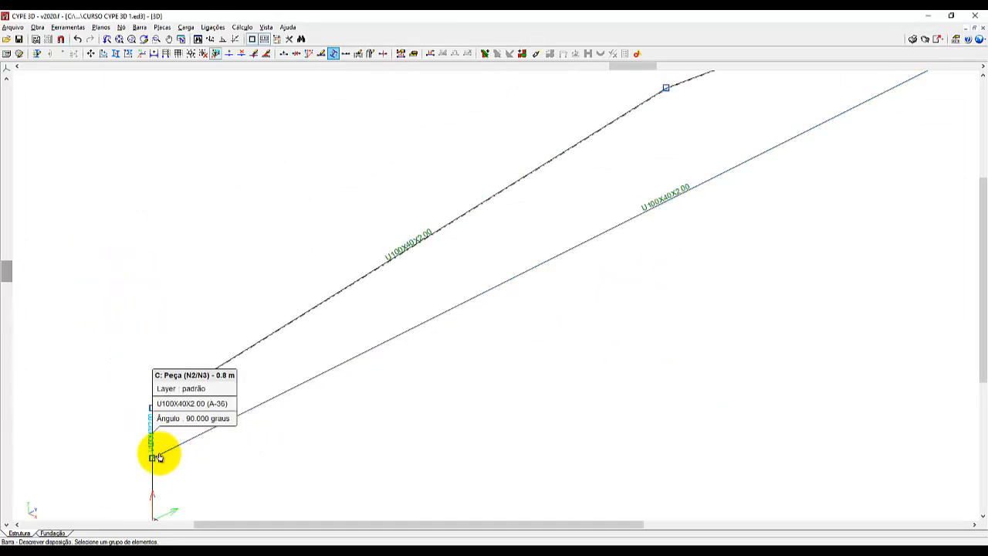
{"action": "scroll", "coordinate": [156, 457], "scroll_direction": "down", "scroll_amount": 5}
{"action": "scroll", "coordinate": [801, 93], "scroll_direction": "up", "scroll_amount": 5}
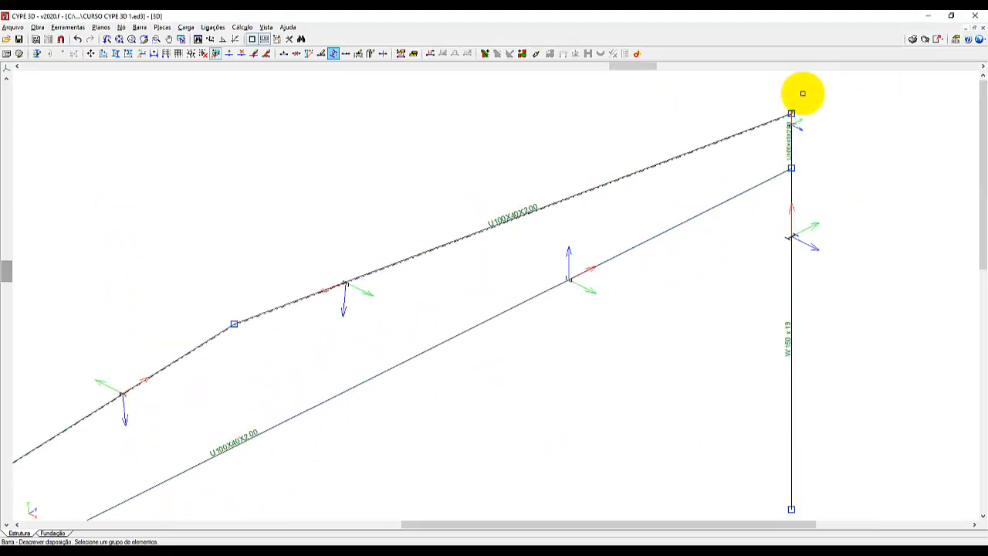
{"action": "scroll", "coordinate": [803, 94], "scroll_direction": "up", "scroll_amount": 5}
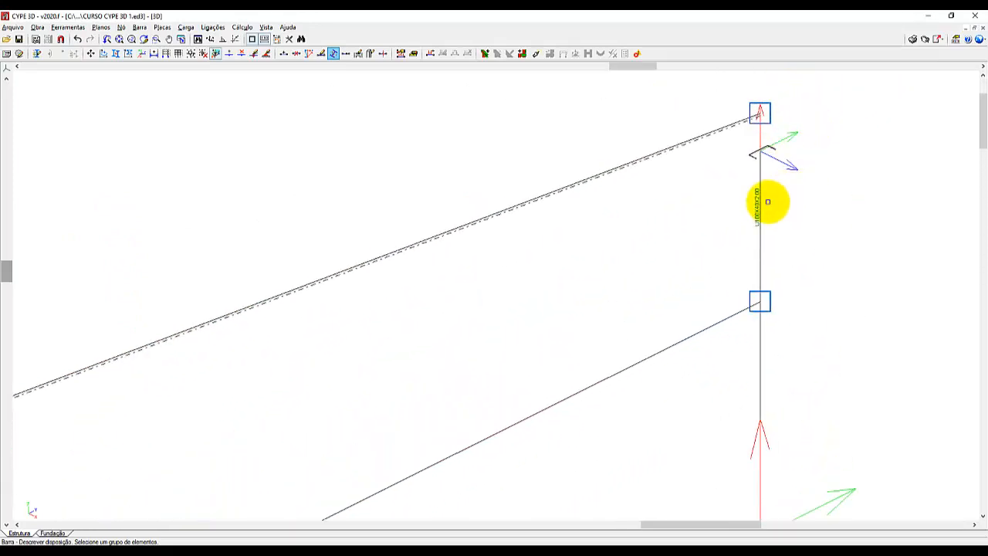
{"action": "left_click", "coordinate": [763, 201]}
{"action": "right_click", "coordinate": [832, 206]}
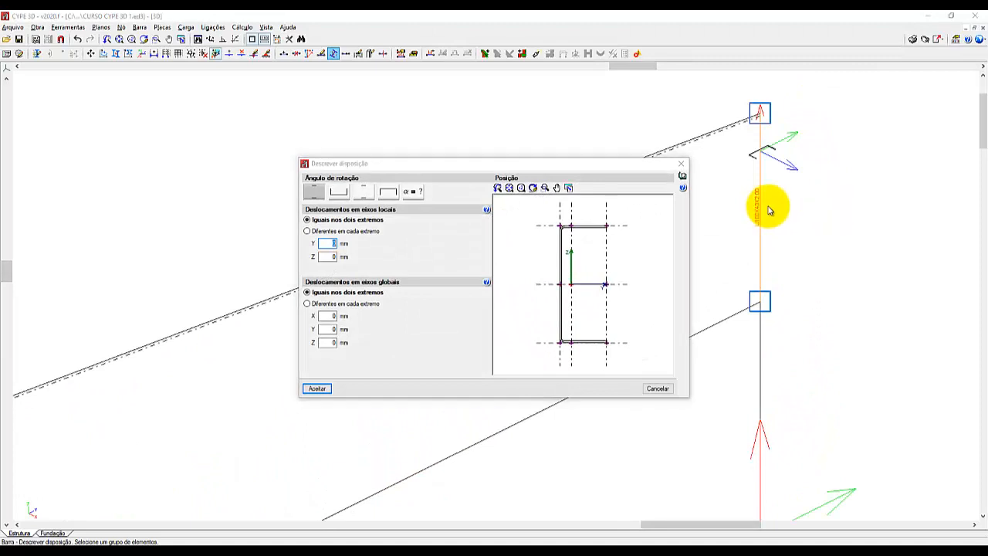
{"action": "left_click", "coordinate": [388, 194]}
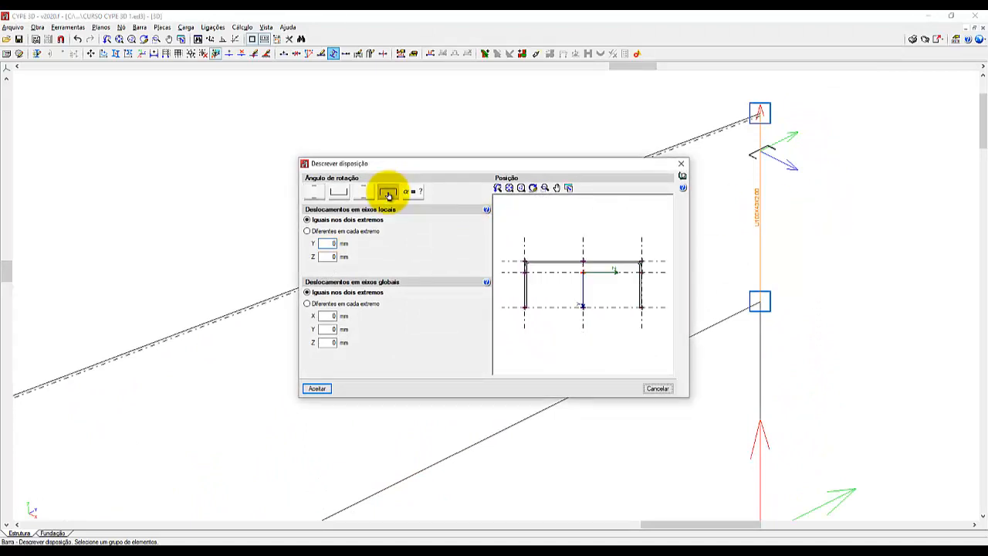
{"action": "left_click", "coordinate": [317, 388]}
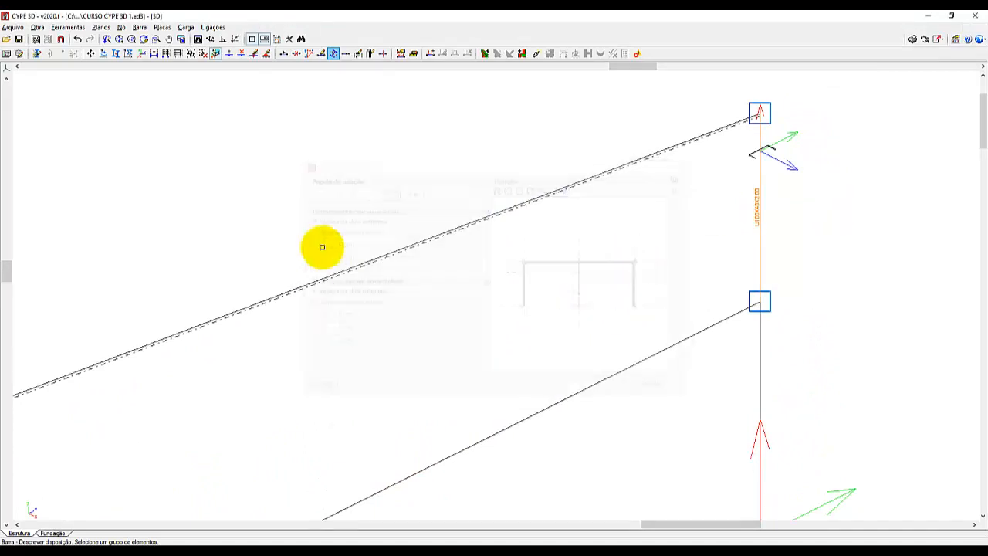
Place the far W 150 x 13 column's insertion point at the middle of the upper flange in its section and apply it.
{"action": "scroll", "coordinate": [319, 237], "scroll_direction": "down", "scroll_amount": 2}
{"action": "left_click", "coordinate": [624, 393]}
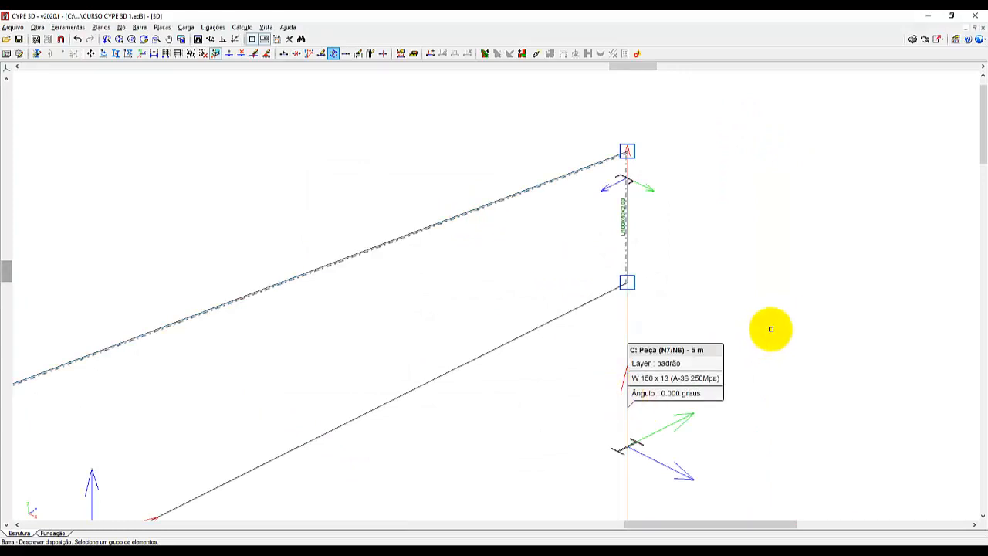
{"action": "right_click", "coordinate": [787, 332]}
{"action": "left_click", "coordinate": [557, 226]}
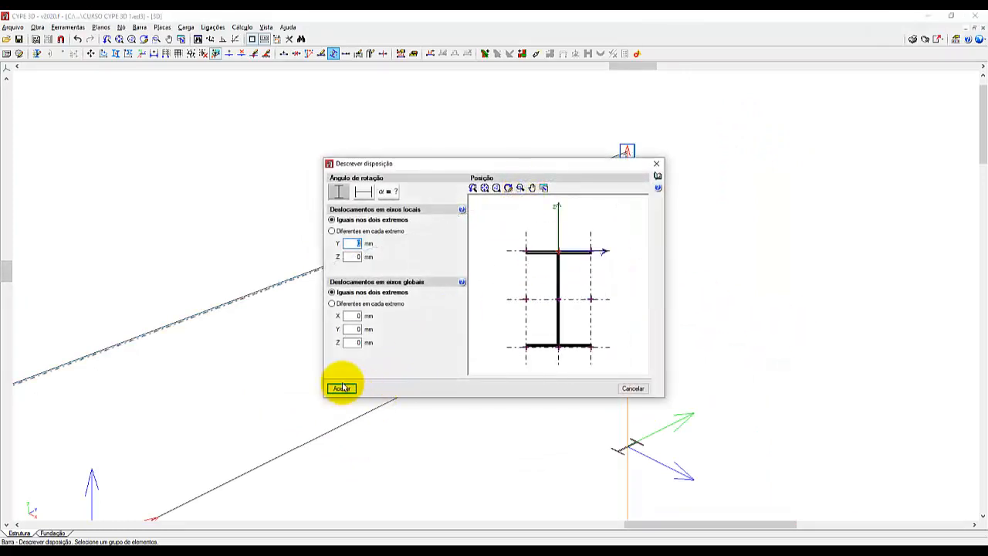
{"action": "left_click", "coordinate": [342, 387]}
Place the near W 150 x 13 column's insertion point at the middle of the lower flange in its section and apply it.
{"action": "scroll", "coordinate": [839, 180], "scroll_direction": "down", "scroll_amount": 5}
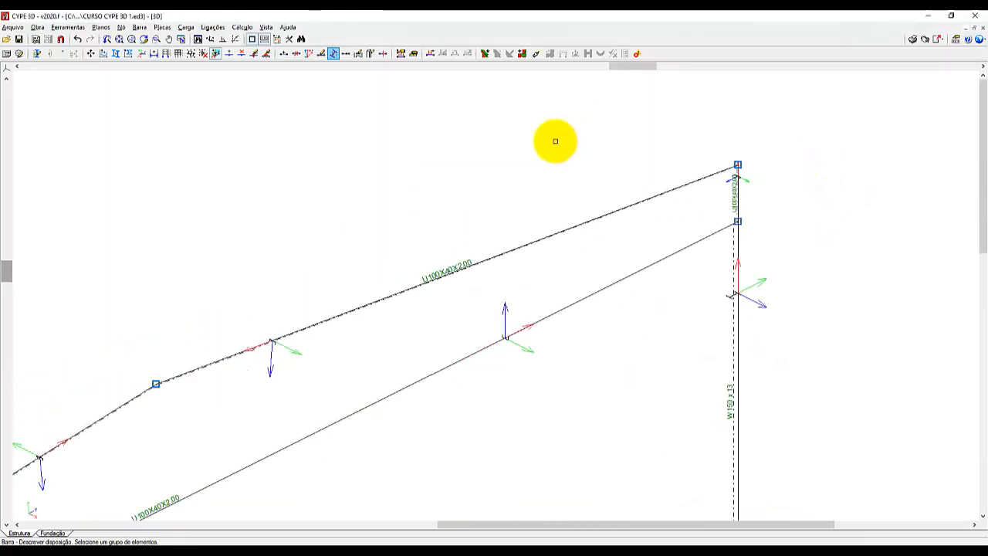
{"action": "scroll", "coordinate": [619, 147], "scroll_direction": "down", "scroll_amount": 3}
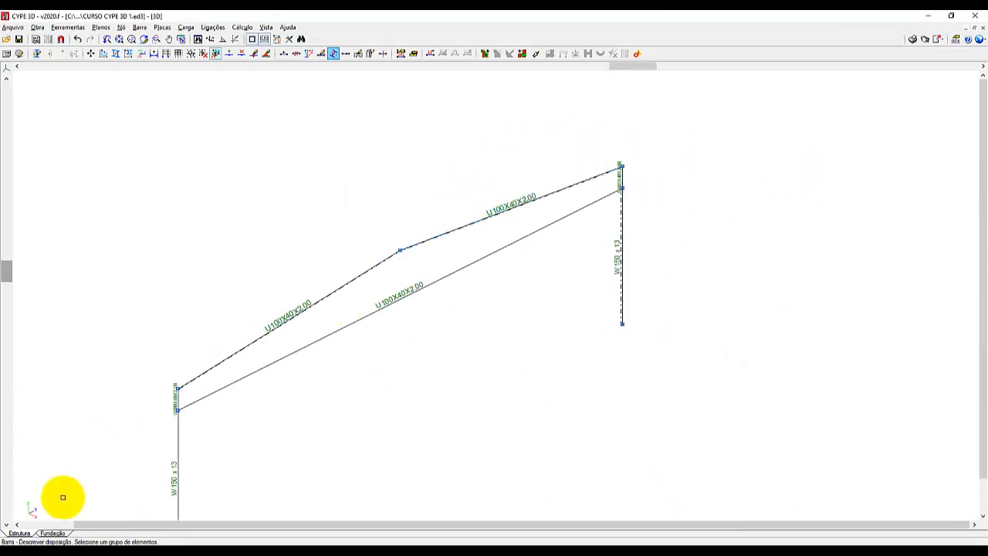
{"action": "scroll", "coordinate": [62, 496], "scroll_direction": "up", "scroll_amount": 2}
{"action": "scroll", "coordinate": [200, 405], "scroll_direction": "up", "scroll_amount": 2}
{"action": "scroll", "coordinate": [184, 415], "scroll_direction": "up", "scroll_amount": 2}
{"action": "left_click", "coordinate": [182, 406]}
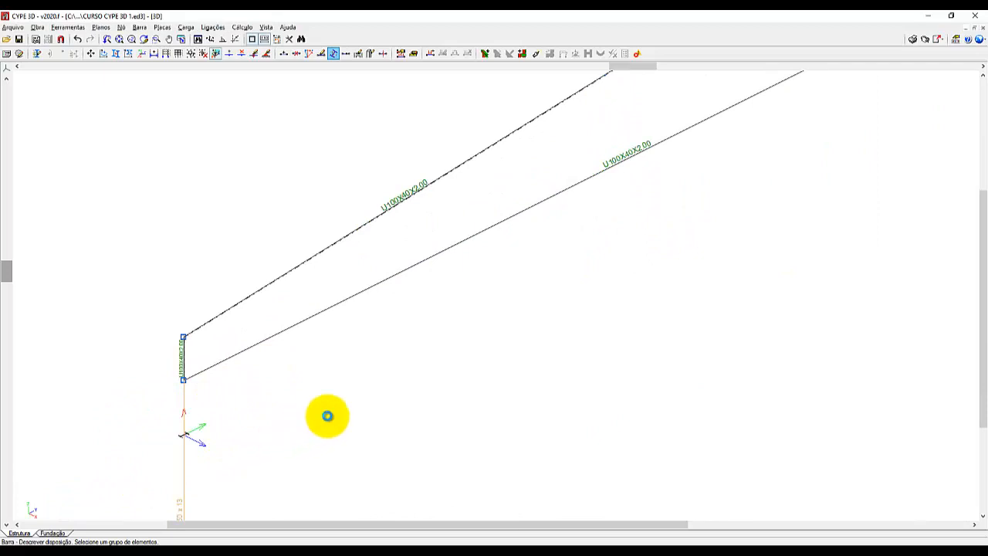
{"action": "right_click", "coordinate": [326, 415]}
{"action": "left_click", "coordinate": [559, 344]}
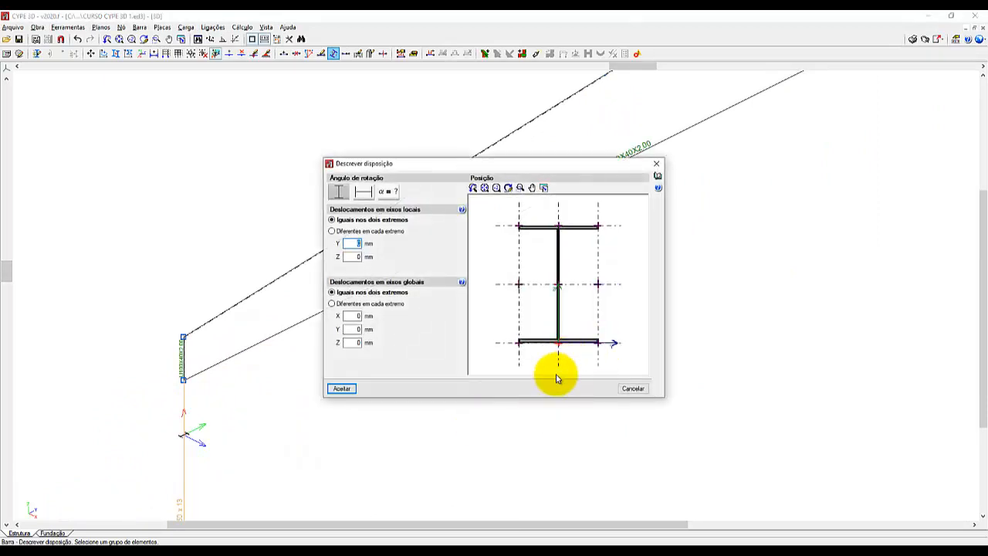
{"action": "left_click", "coordinate": [349, 388]}
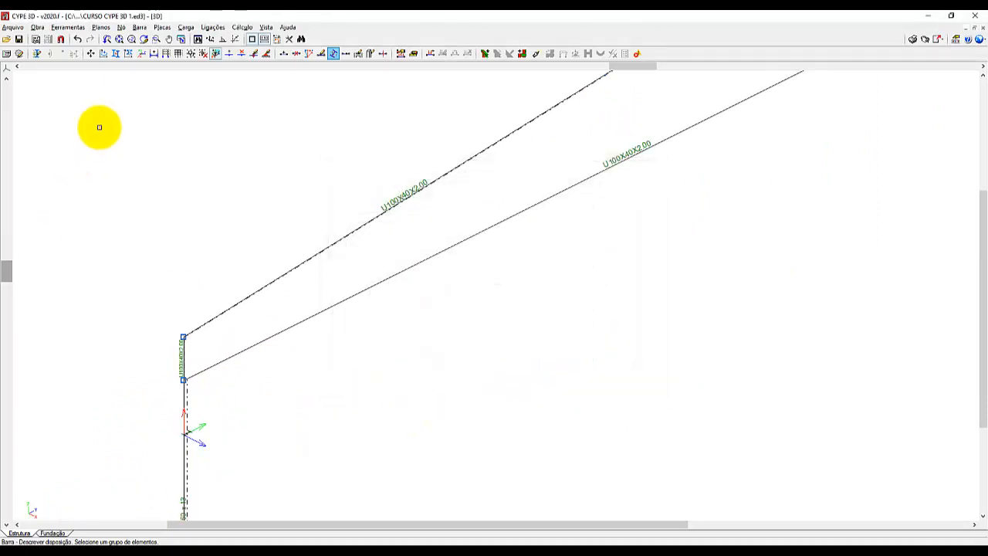
Examine the complete structure in the 3D model view, zooming in on the joint between the near column and beam.
{"action": "left_click", "coordinate": [68, 27]}
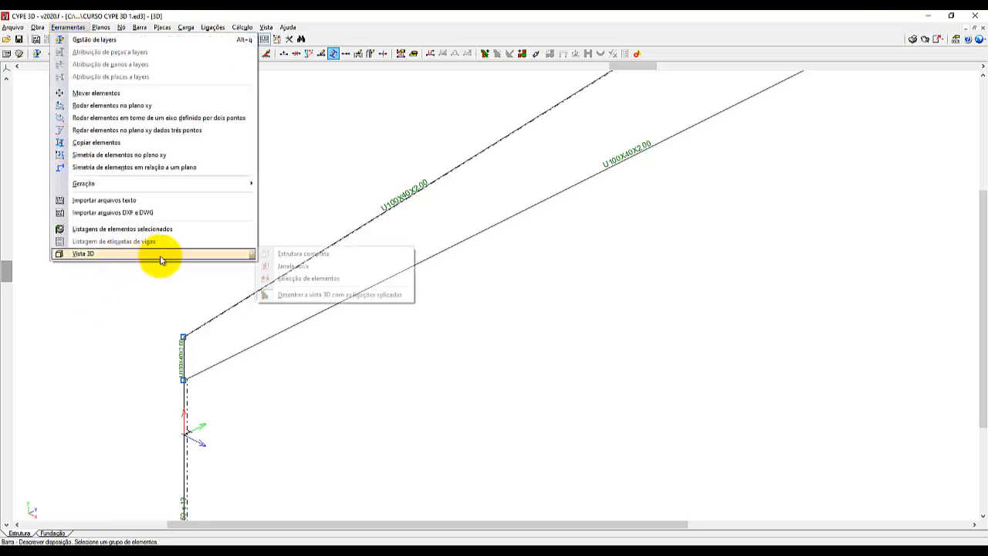
{"action": "left_click", "coordinate": [493, 278]}
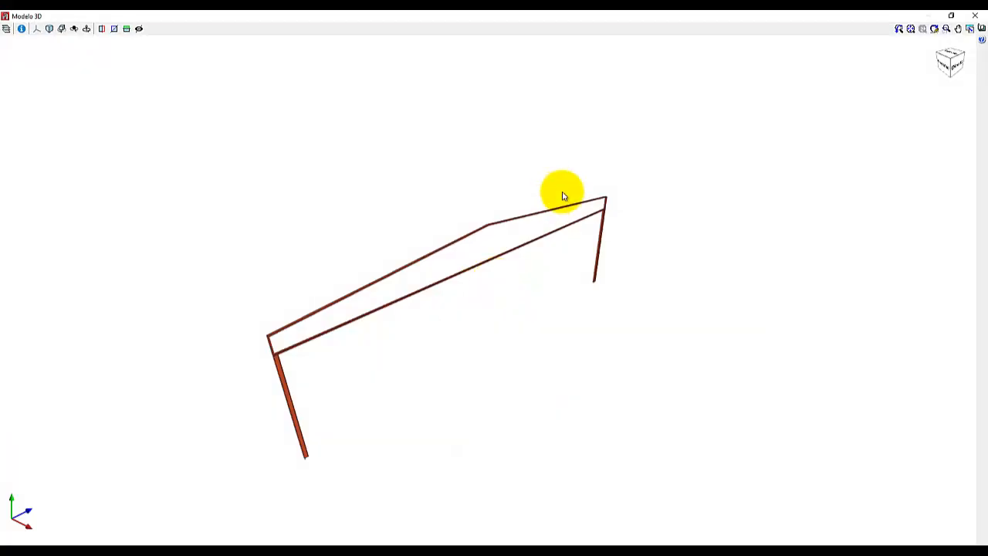
{"action": "scroll", "coordinate": [246, 381], "scroll_direction": "up", "scroll_amount": 8}
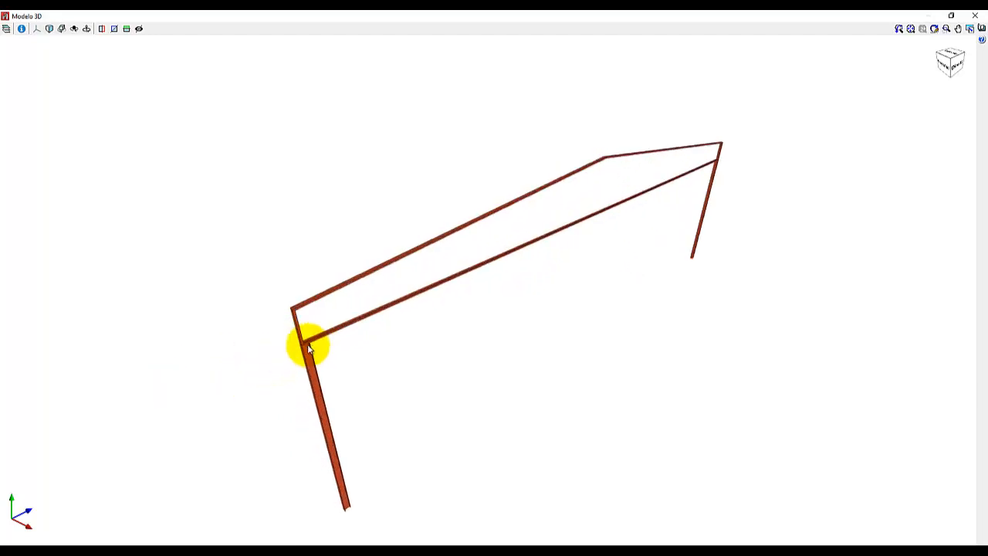
{"action": "middle_click_drag", "start_coordinate": [323, 338], "coordinate": [324, 336]}
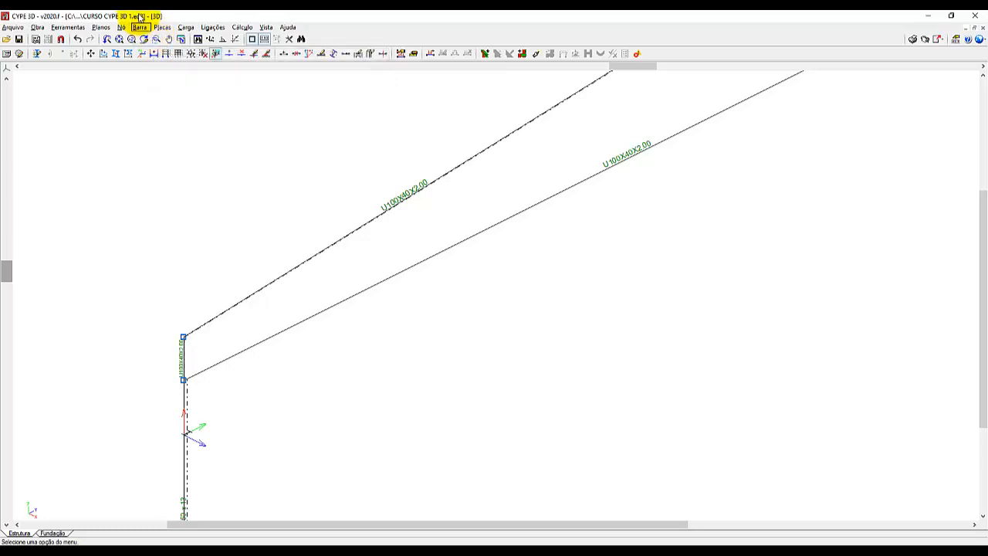
{"action": "left_click", "coordinate": [139, 28]}
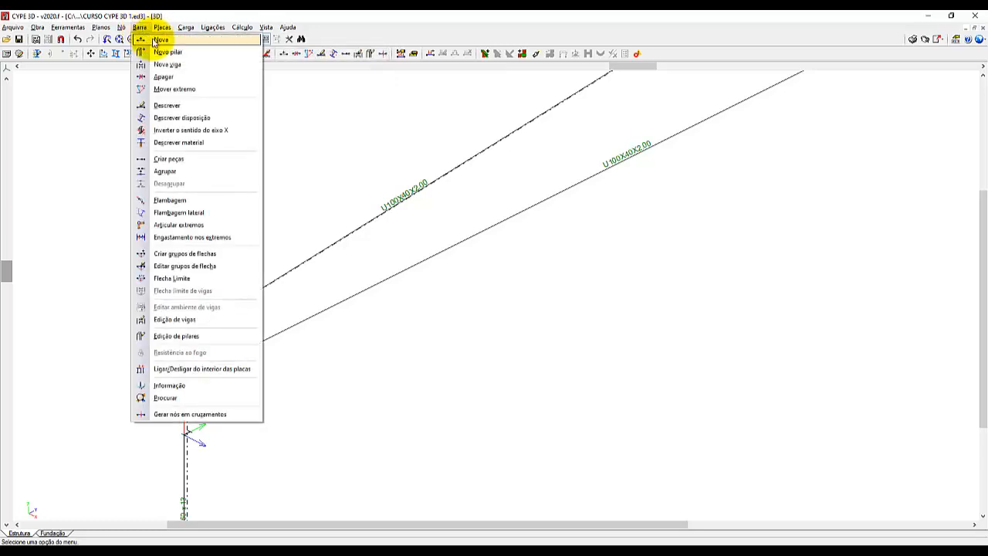
{"action": "left_click", "coordinate": [159, 40]}
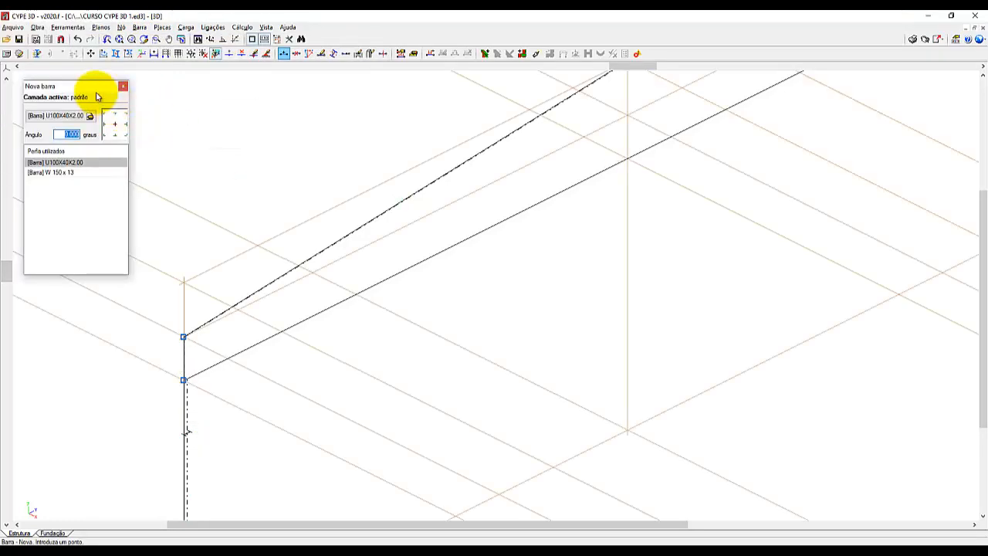
{"action": "left_click_drag", "start_coordinate": [97, 97], "coordinate": [219, 172]}
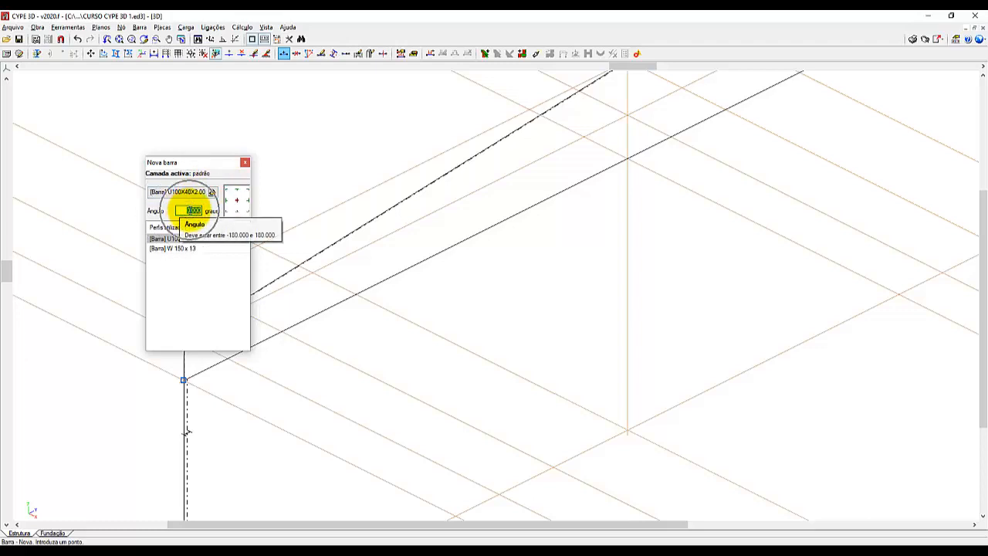
{"action": "left_click", "coordinate": [238, 203]}
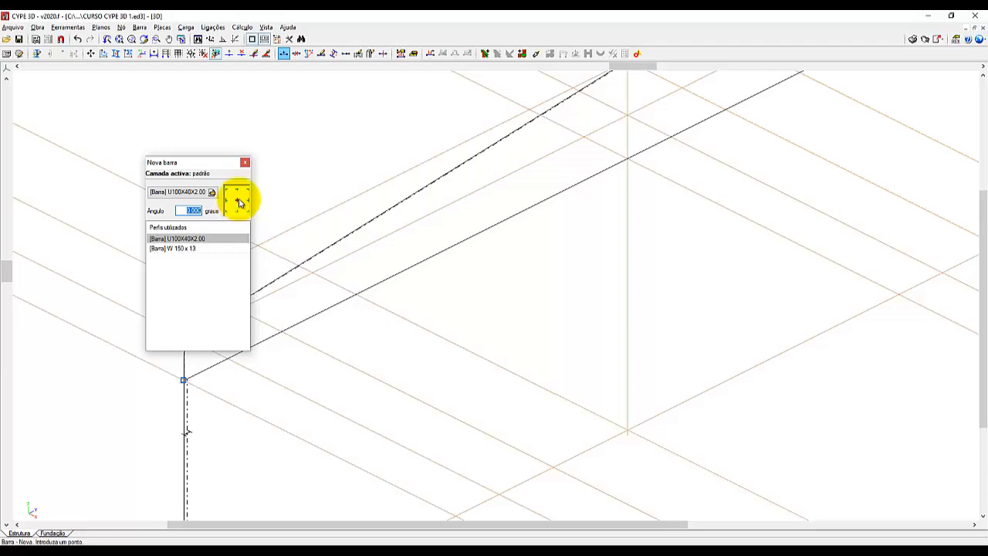
{"action": "left_click", "coordinate": [245, 163]}
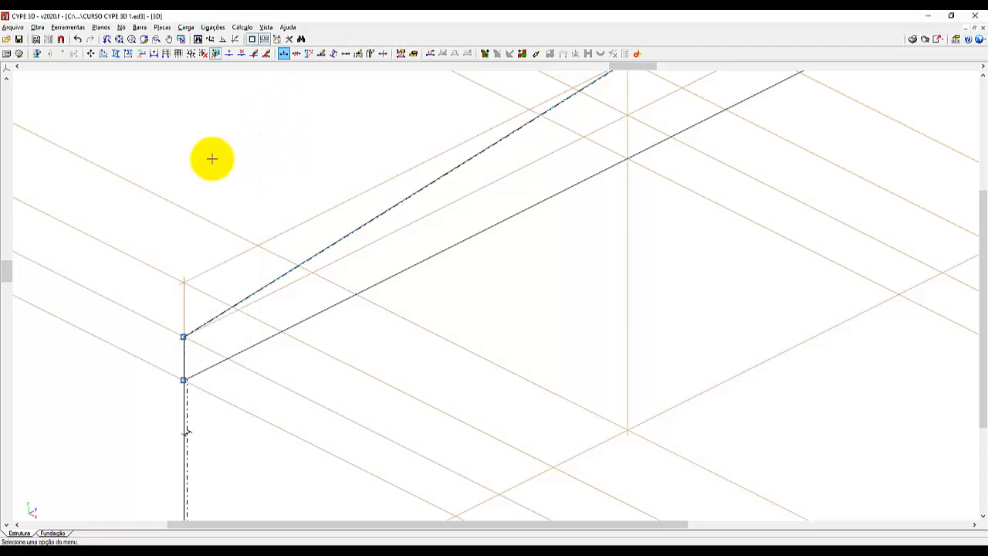
Switch to the 2D: FRENTE view with the whole portal frame in sight.
{"action": "left_click", "coordinate": [119, 39]}
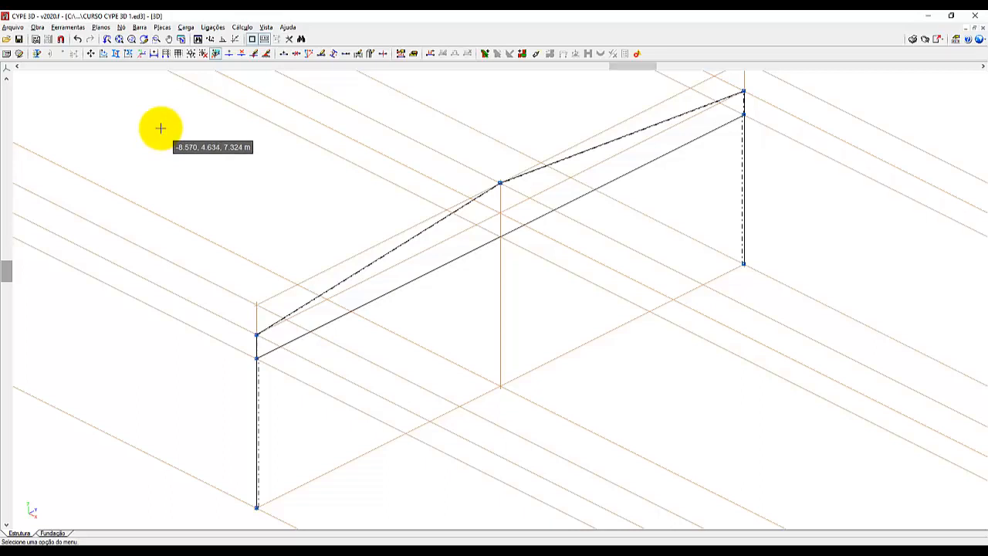
{"action": "left_click", "coordinate": [265, 28]}
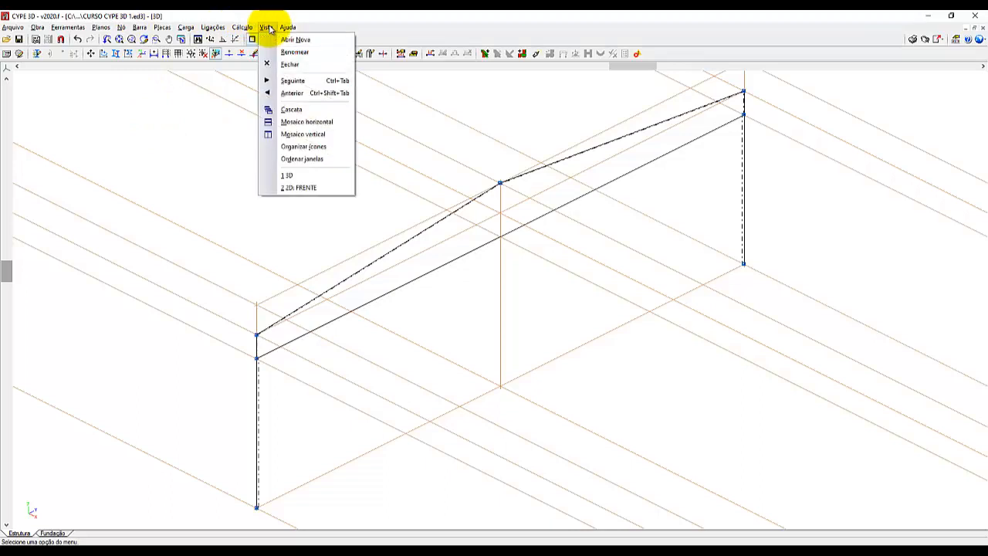
{"action": "left_click", "coordinate": [300, 187]}
{"action": "left_click", "coordinate": [299, 188]}
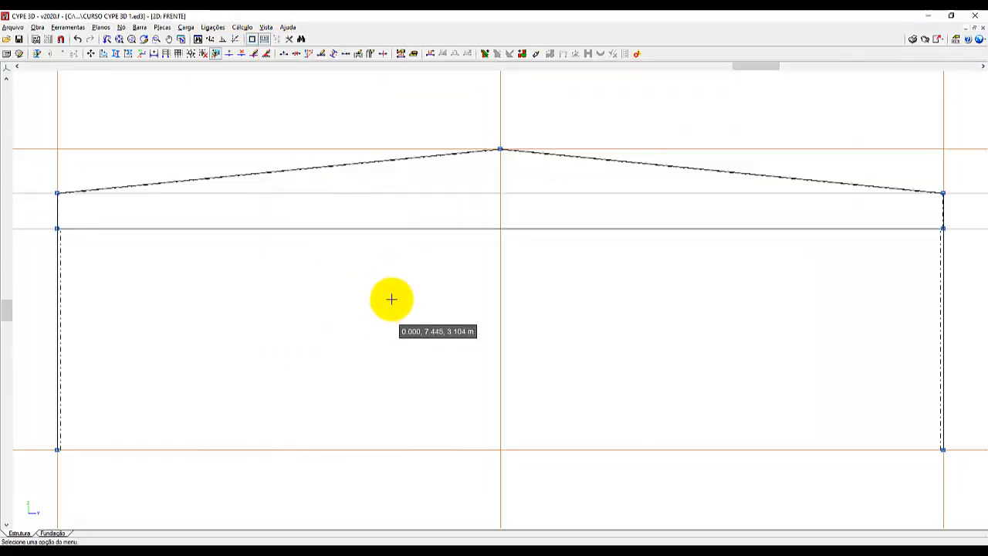
{"action": "scroll", "coordinate": [390, 298], "scroll_direction": "down", "scroll_amount": 1}
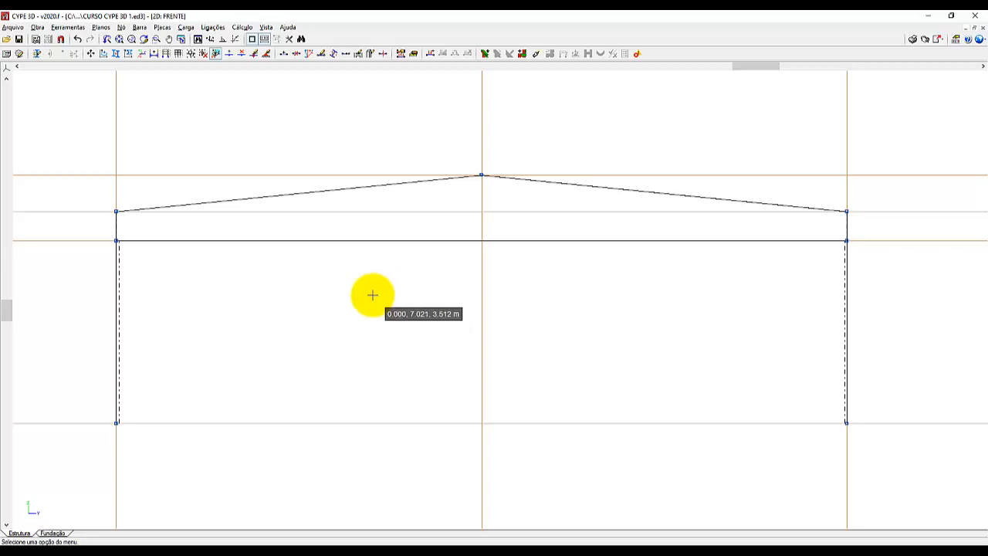
{"action": "scroll", "coordinate": [347, 304], "scroll_direction": "up", "scroll_amount": 2}
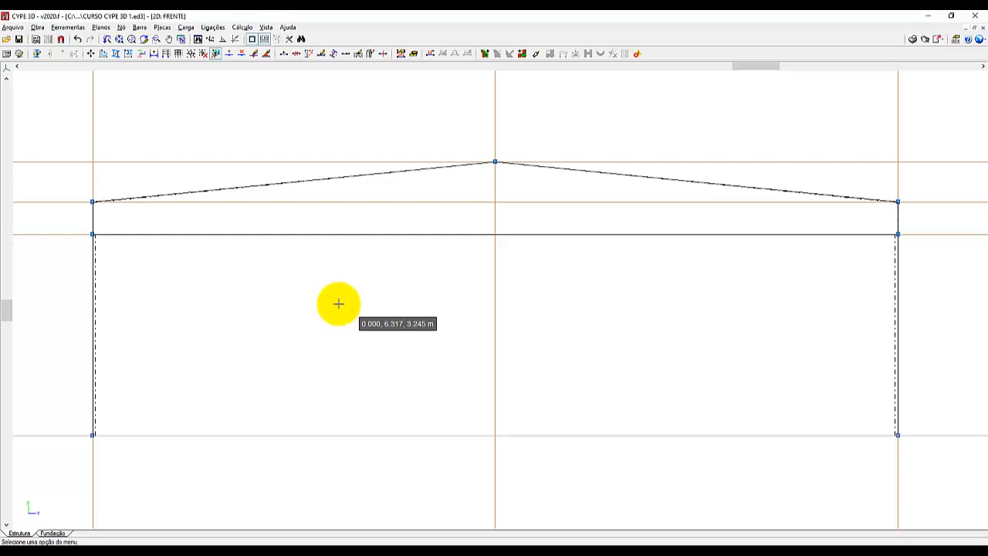
Start generating nodes and bars, defining the segment along the left rafter from the eave node to the ridge node.
{"action": "left_click", "coordinate": [69, 27]}
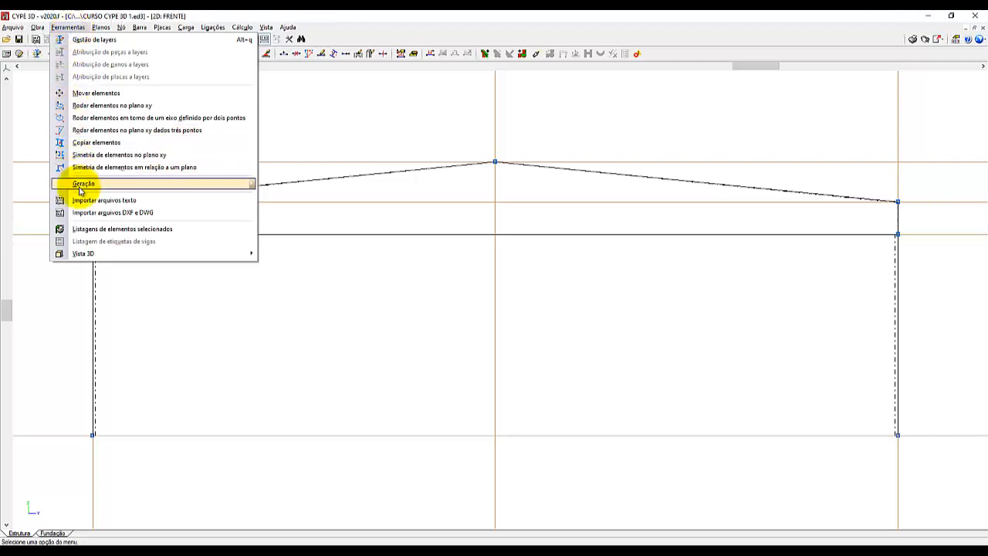
{"action": "mouse_move", "coordinate": [81, 183]}
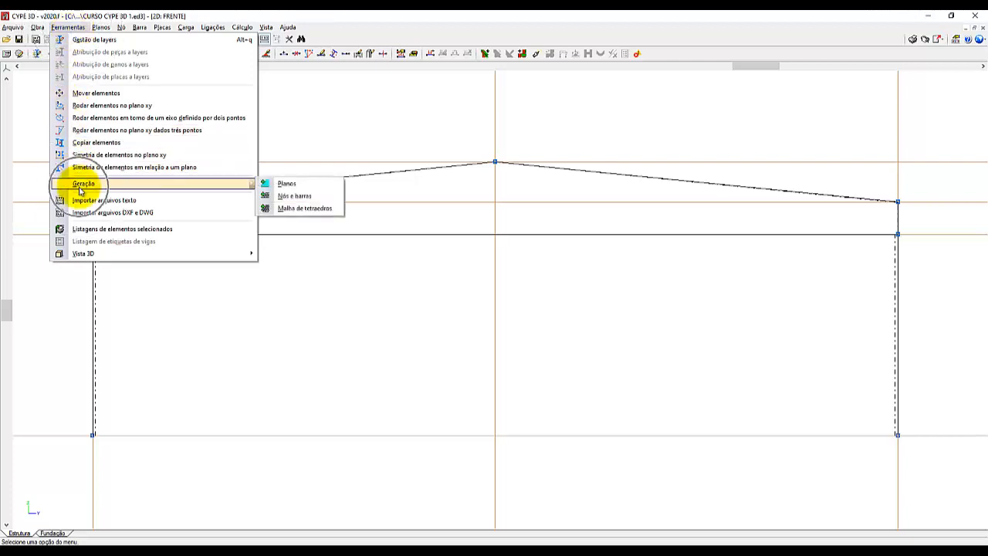
{"action": "left_click", "coordinate": [300, 199]}
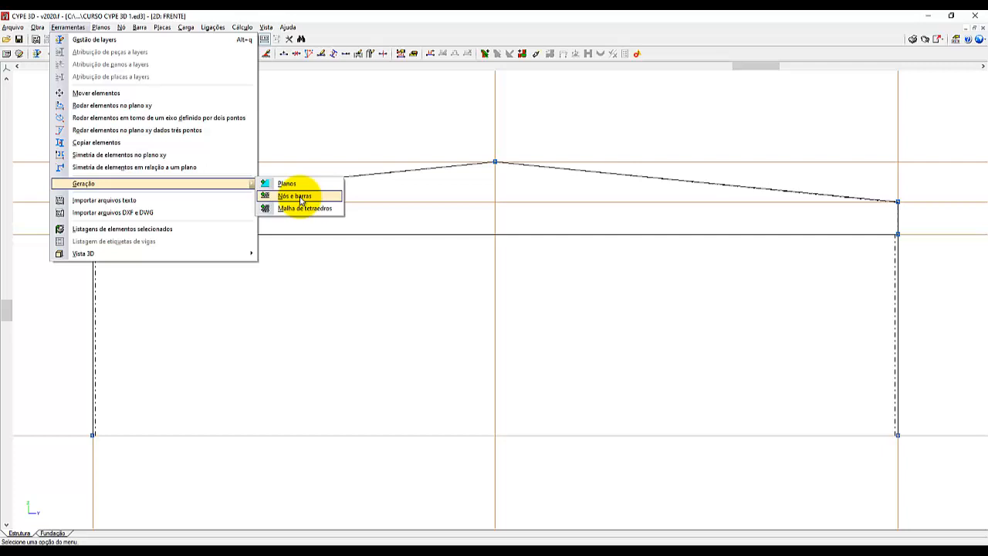
{"action": "left_click", "coordinate": [301, 200]}
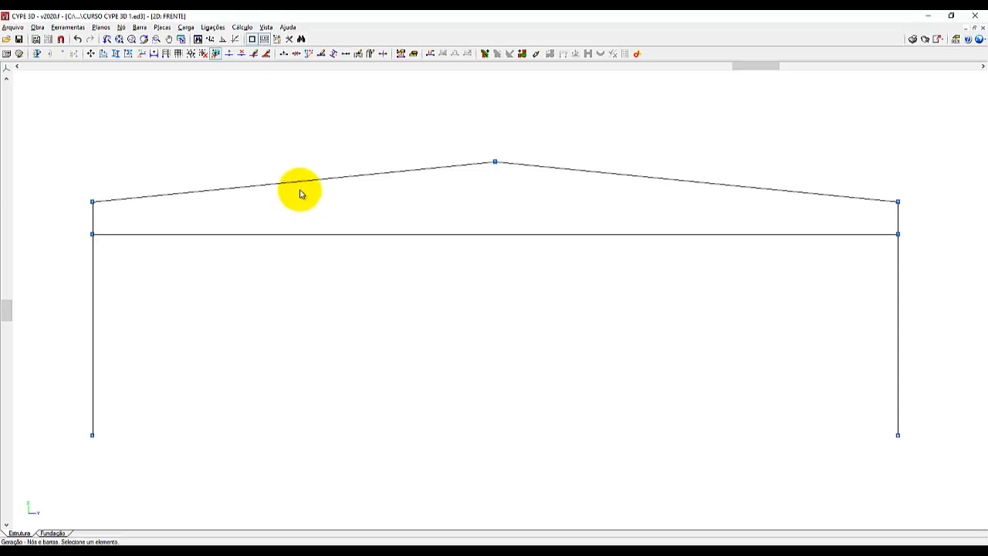
{"action": "scroll", "coordinate": [77, 148], "scroll_direction": "up", "scroll_amount": 3}
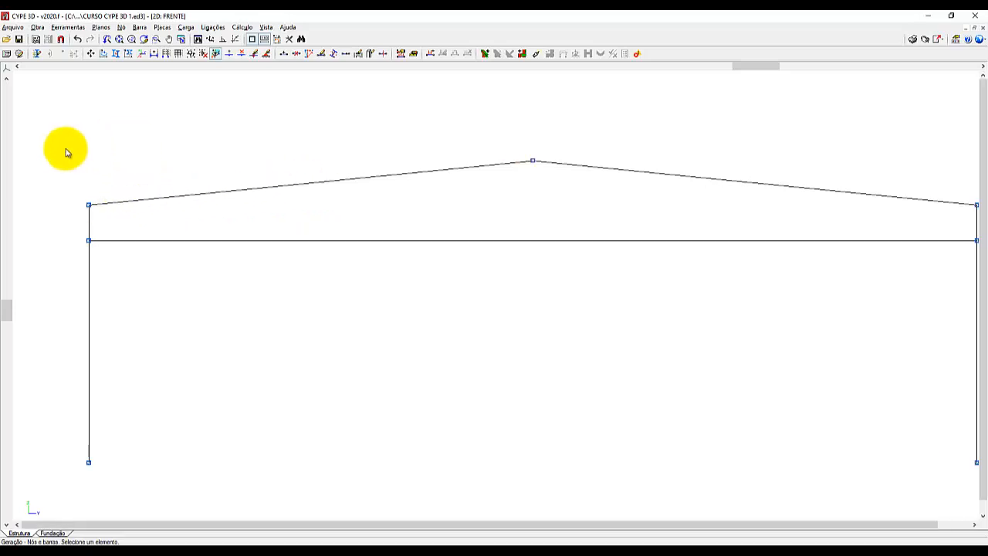
{"action": "scroll", "coordinate": [101, 147], "scroll_direction": "up", "scroll_amount": 4}
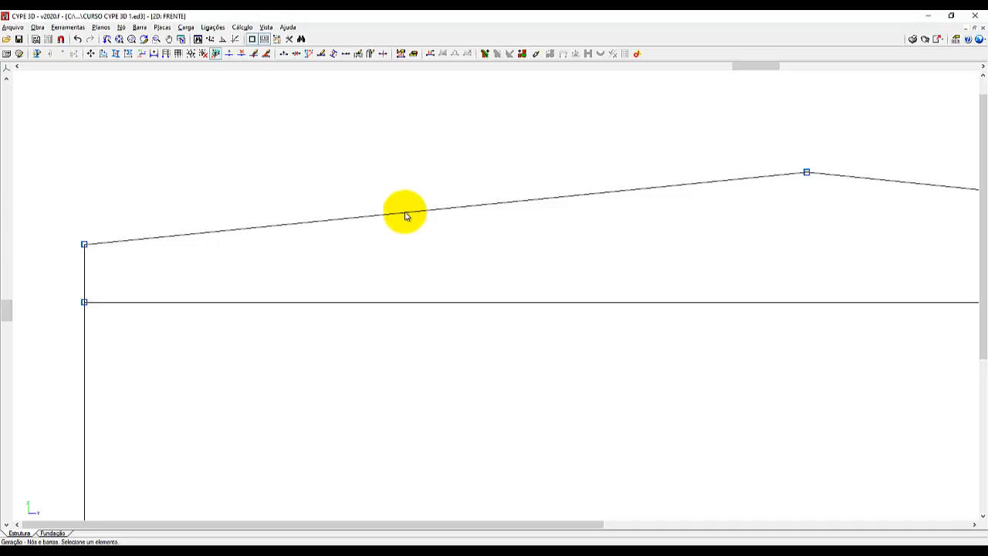
{"action": "left_click", "coordinate": [85, 246]}
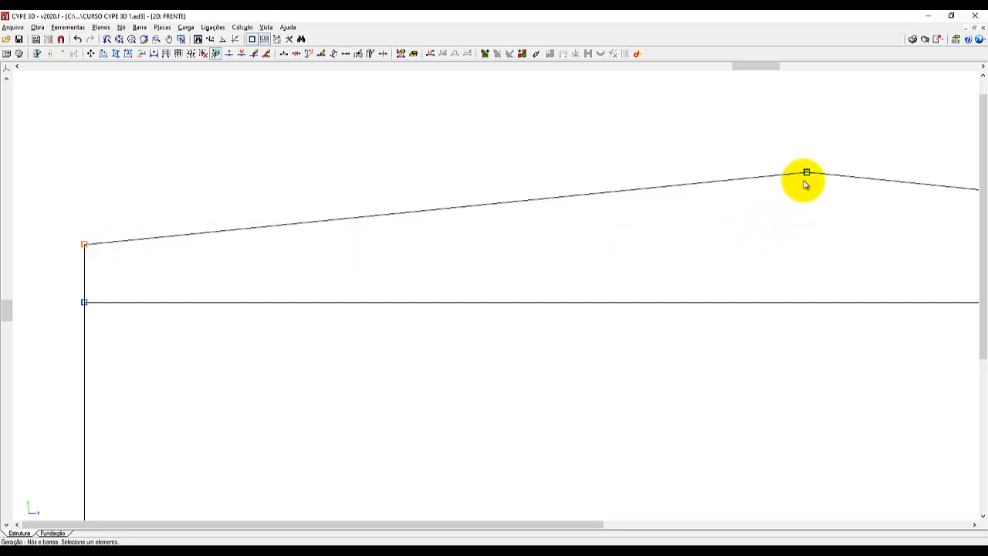
{"action": "left_click", "coordinate": [806, 175]}
{"action": "left_click", "coordinate": [805, 176]}
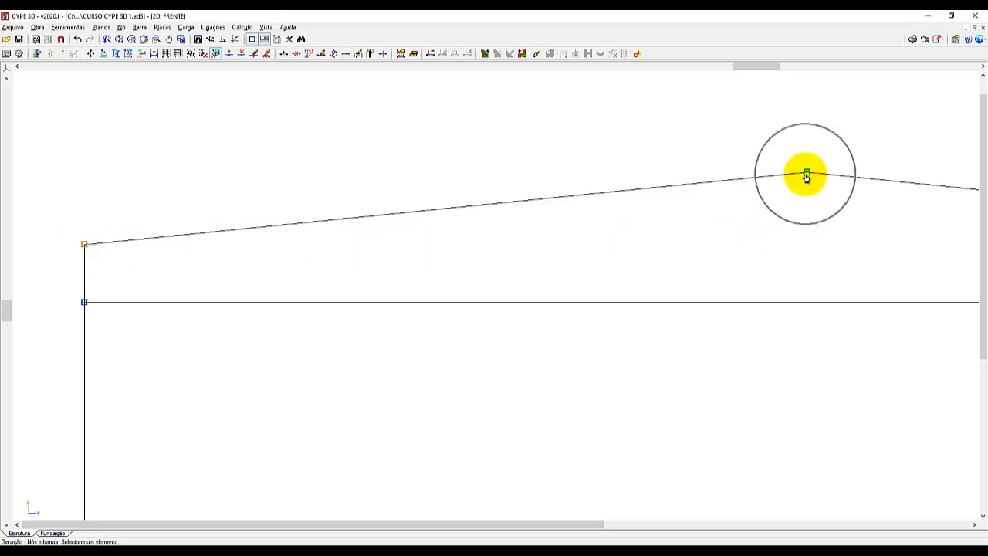
{"action": "left_click", "coordinate": [805, 176]}
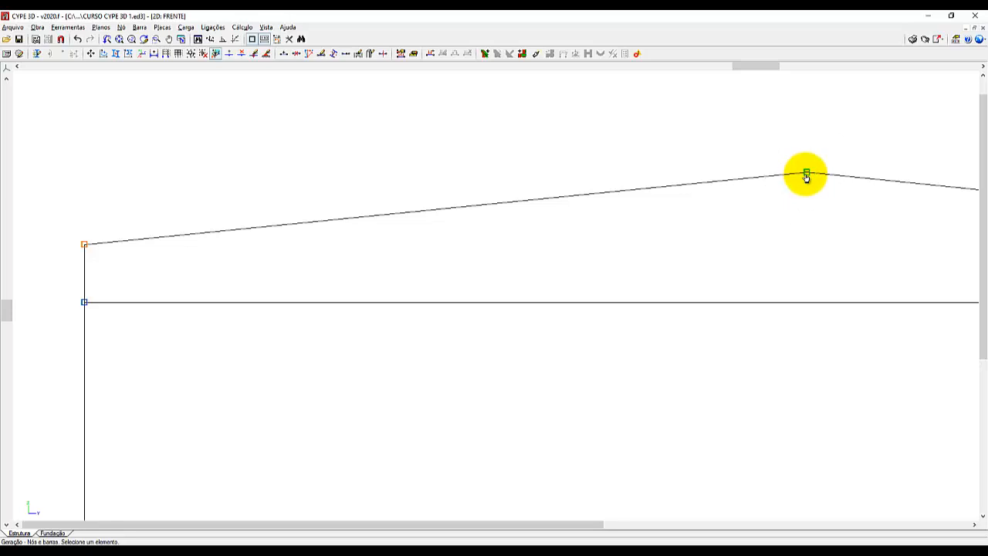
{"action": "left_click", "coordinate": [805, 176]}
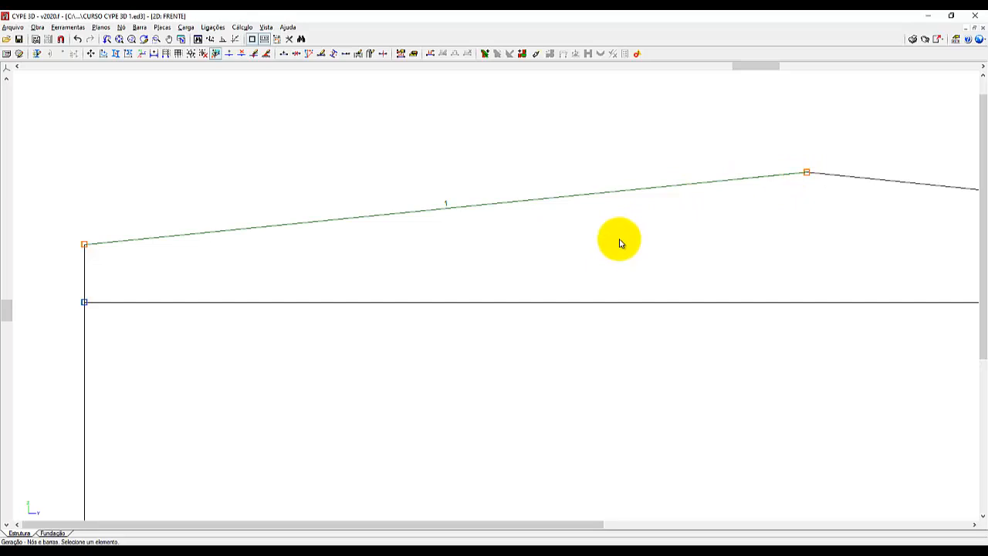
Divide the left rafter segment into 6 divisions and accept the node generation.
{"action": "left_click", "coordinate": [446, 209]}
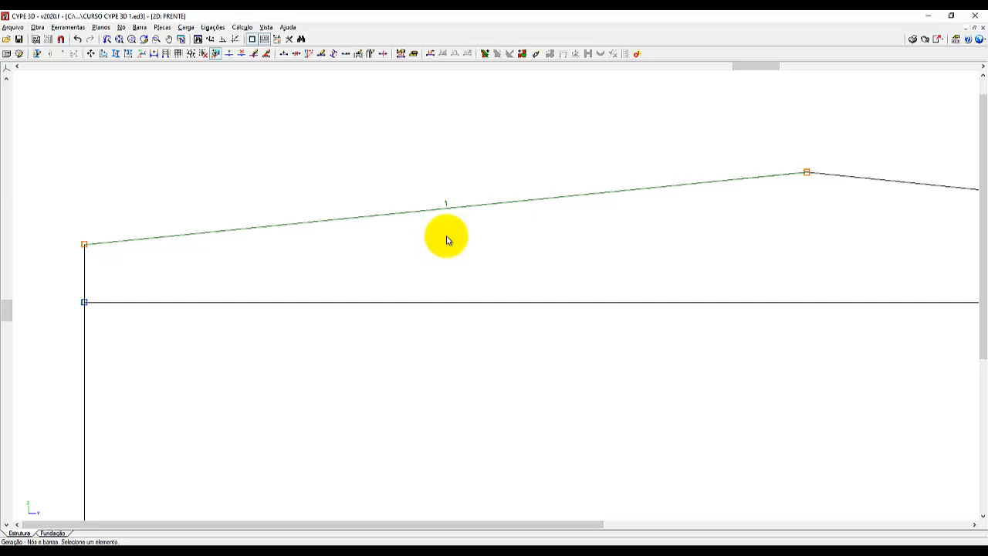
{"action": "left_click", "coordinate": [446, 240]}
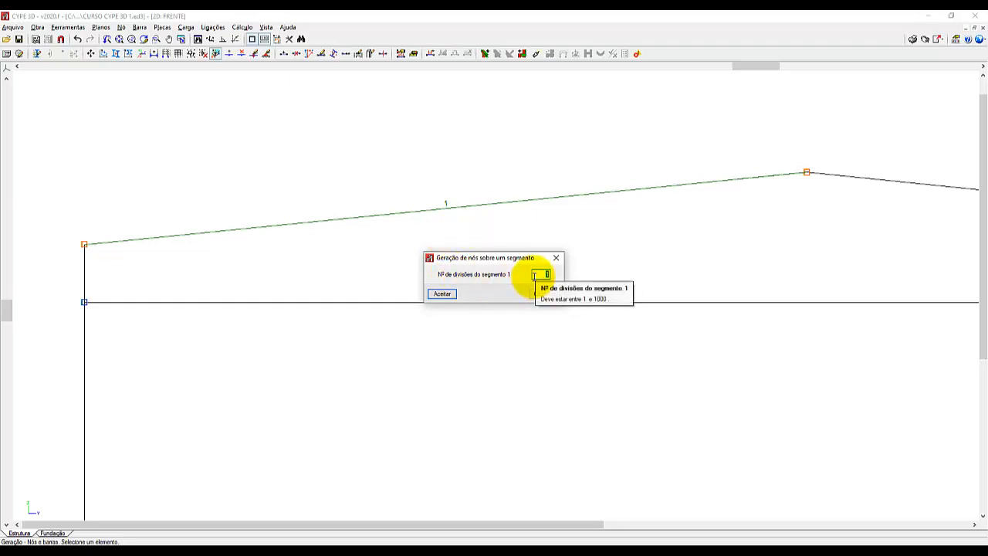
{"action": "type", "text": "6"}
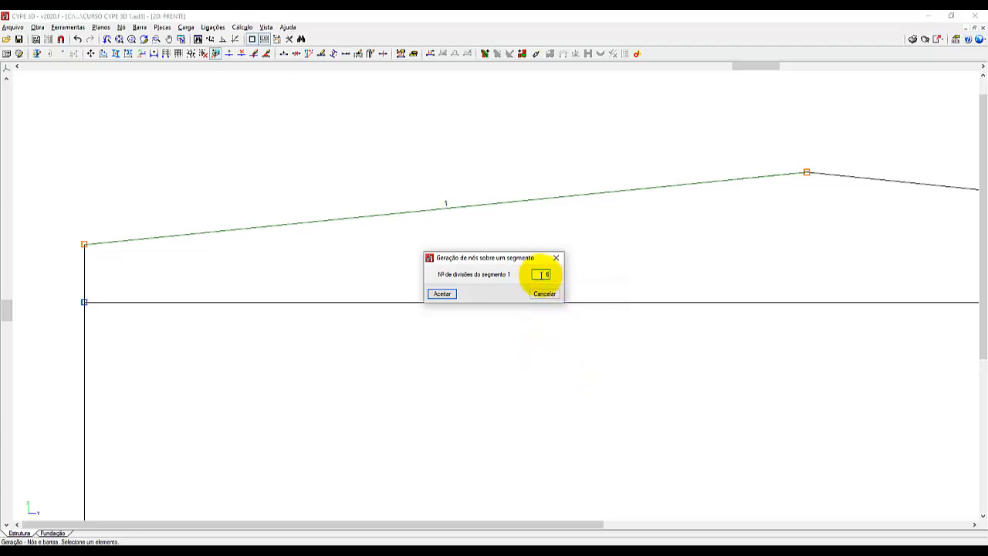
{"action": "left_click_drag", "start_coordinate": [542, 277], "coordinate": [573, 277]}
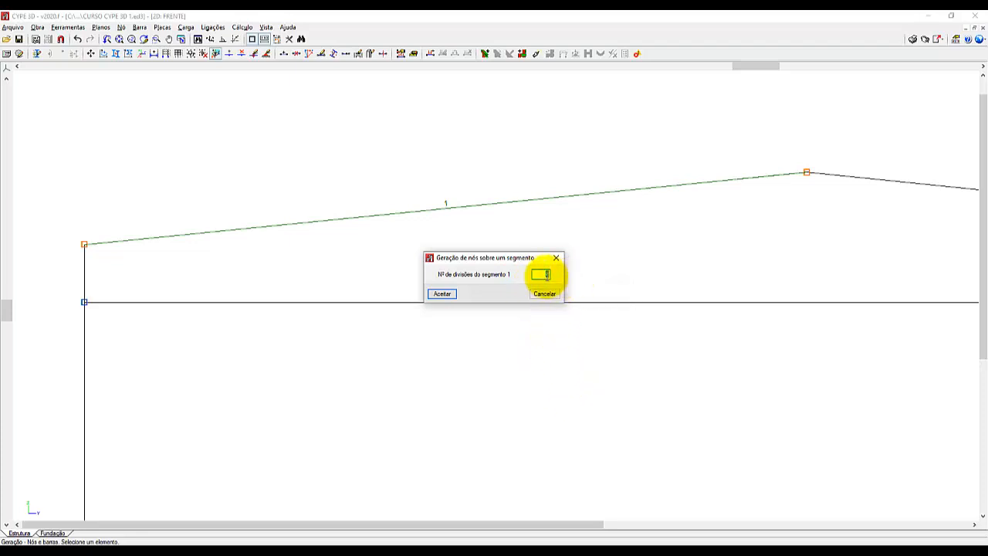
{"action": "left_click", "coordinate": [442, 295]}
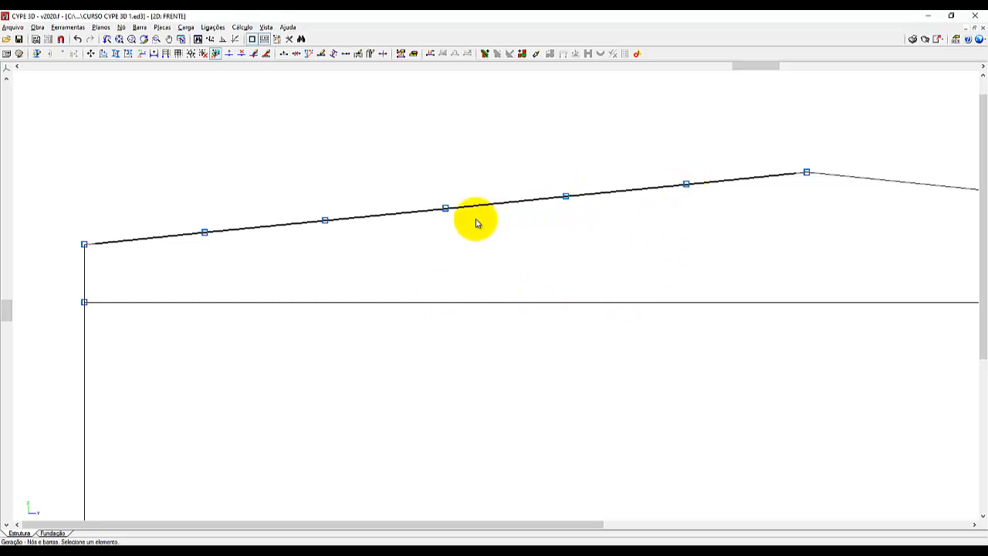
{"action": "left_click", "coordinate": [324, 220]}
{"action": "left_click", "coordinate": [206, 234]}
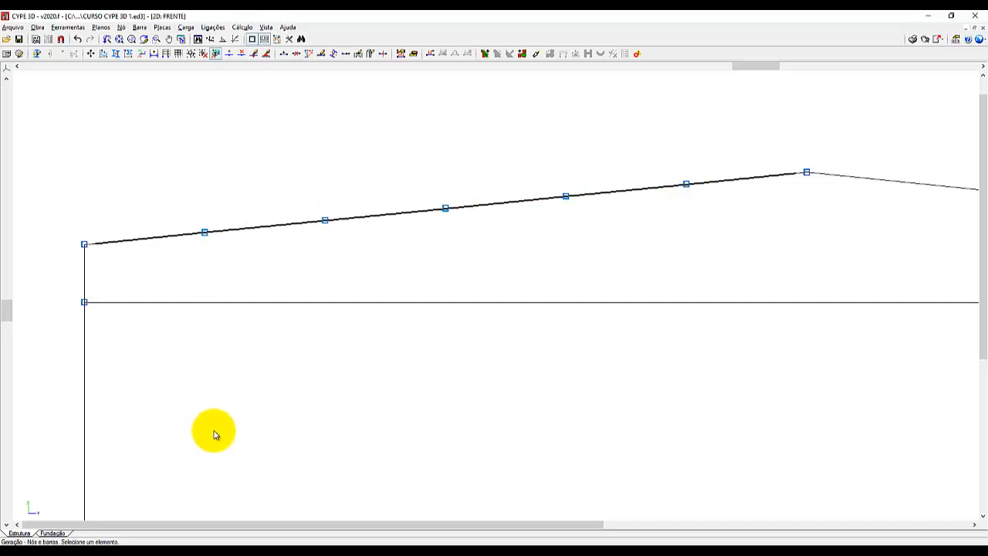
Start generating nodes and bars, defining the segment along the right rafter from the ridge node to the eave node.
{"action": "scroll", "coordinate": [216, 158], "scroll_direction": "up", "scroll_amount": 2}
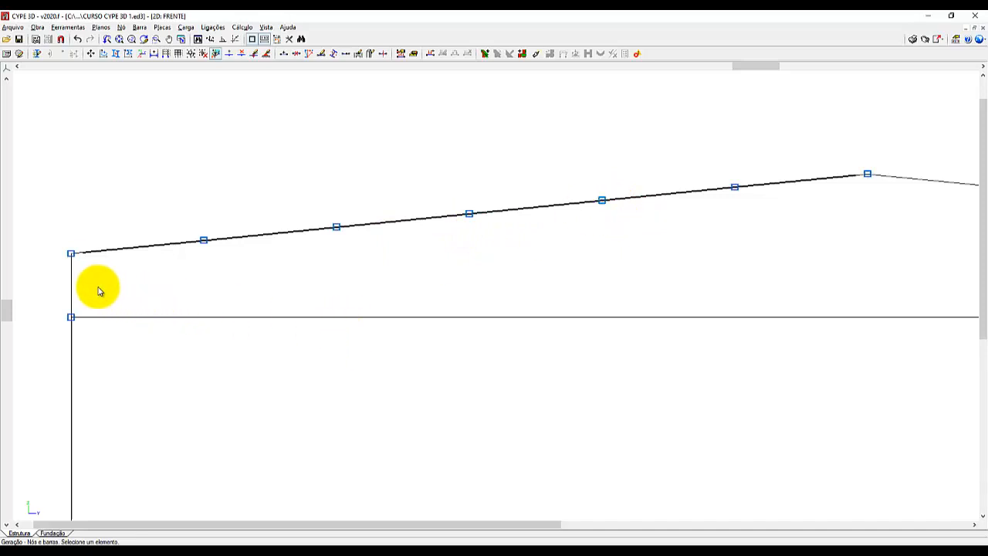
{"action": "scroll", "coordinate": [98, 291], "scroll_direction": "down", "scroll_amount": 5}
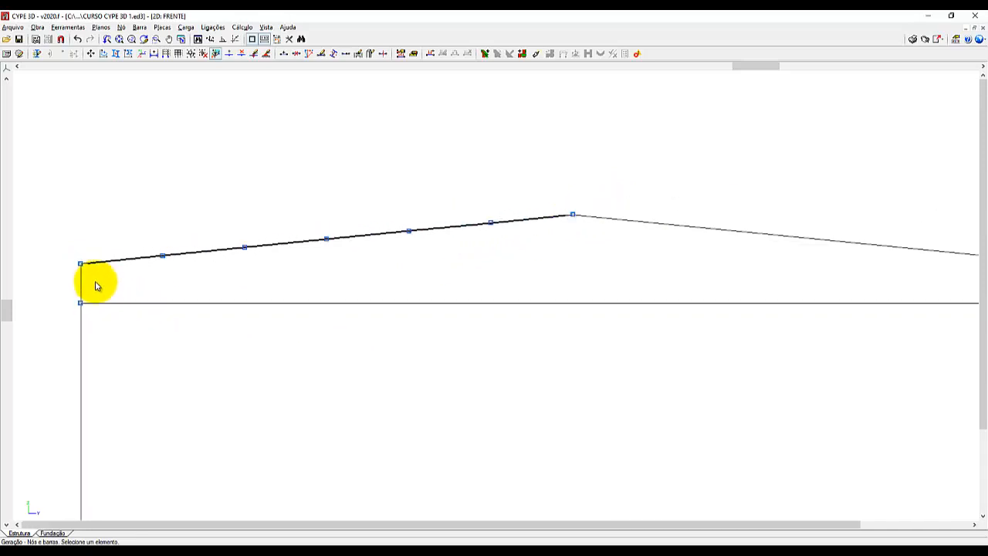
{"action": "scroll", "coordinate": [606, 249], "scroll_direction": "up", "scroll_amount": 3}
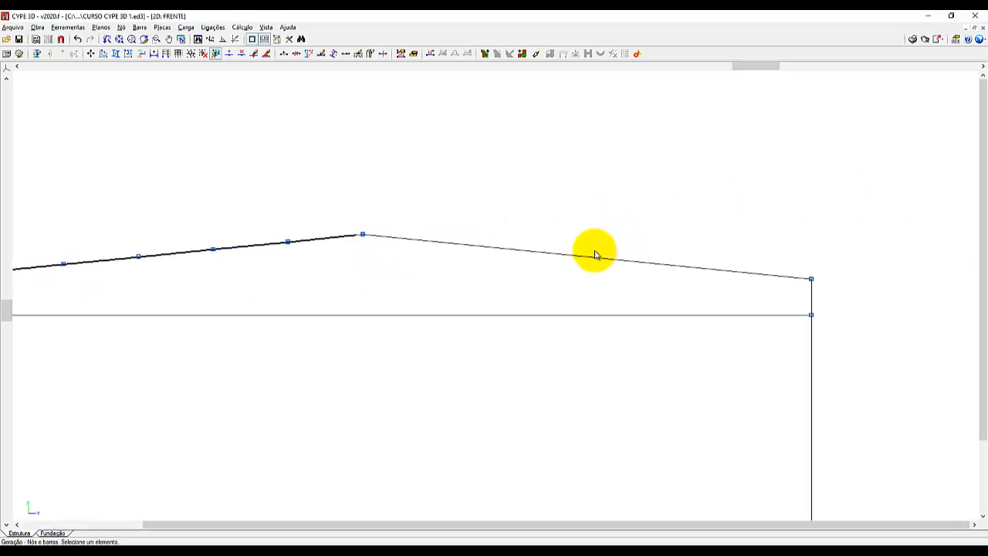
{"action": "scroll", "coordinate": [580, 269], "scroll_direction": "up", "scroll_amount": 3}
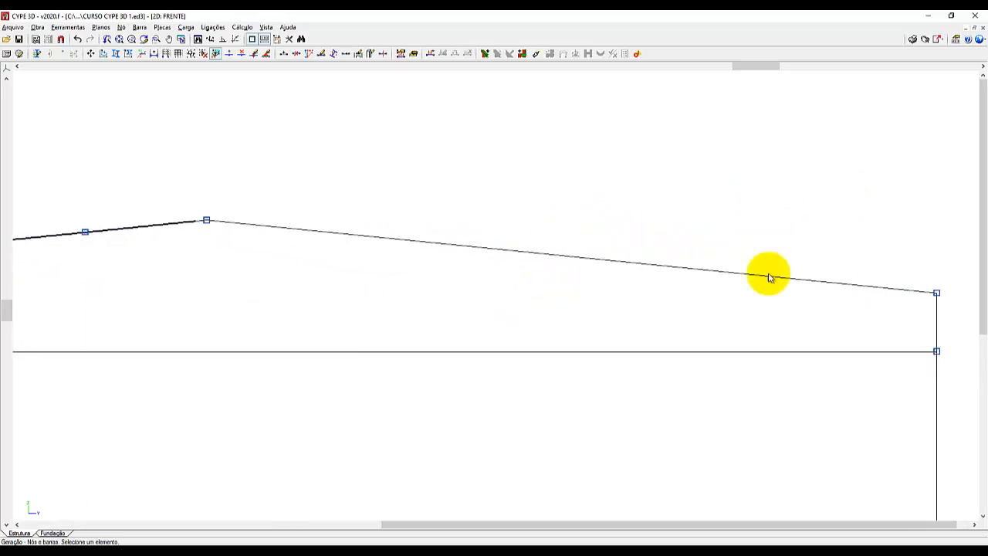
{"action": "scroll", "coordinate": [946, 283], "scroll_direction": "up", "scroll_amount": 2}
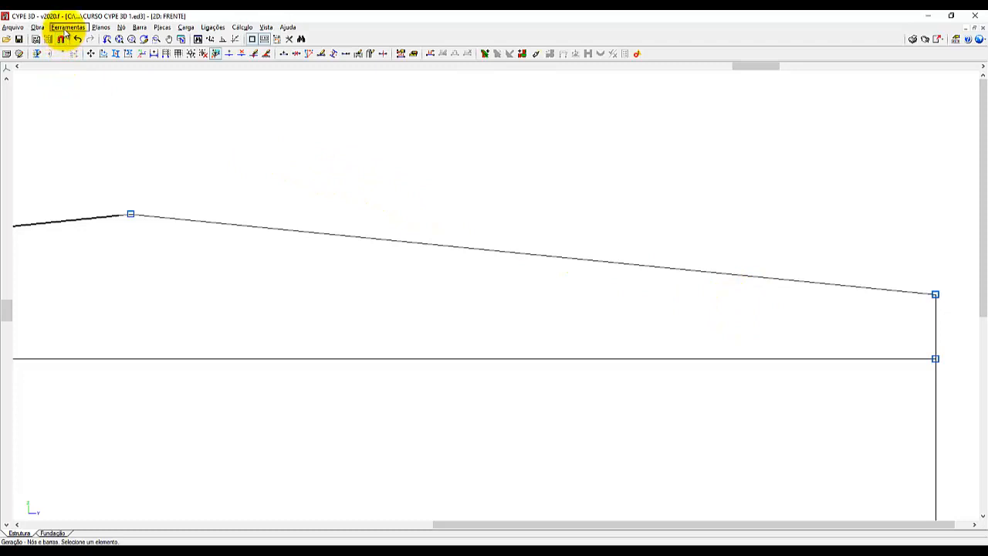
{"action": "left_click", "coordinate": [67, 27]}
{"action": "mouse_move", "coordinate": [128, 185]}
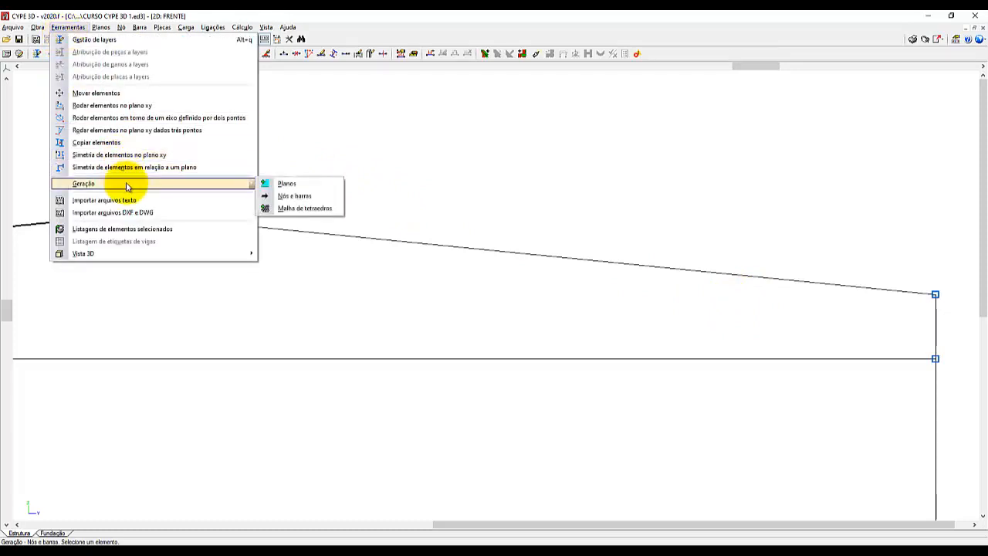
{"action": "left_click", "coordinate": [300, 198]}
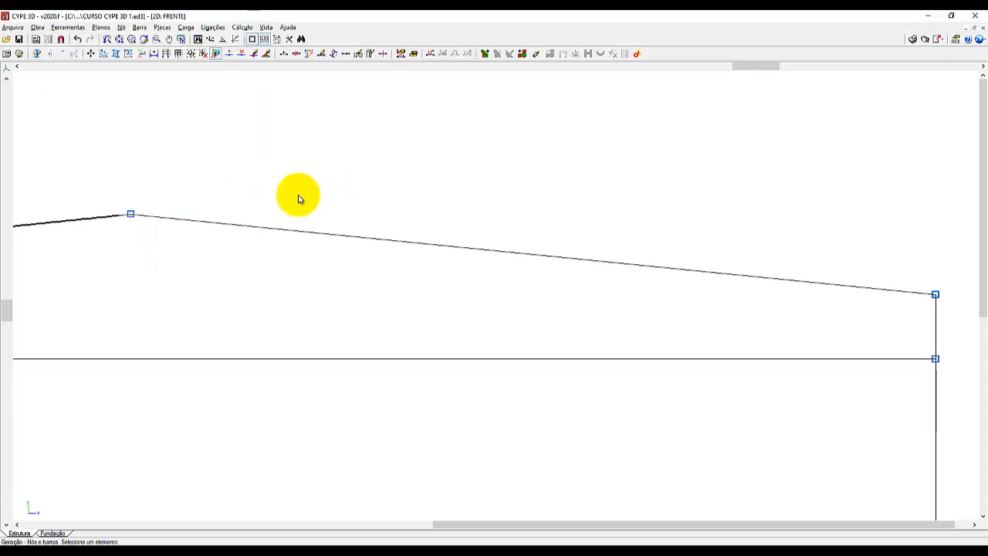
{"action": "left_click", "coordinate": [133, 216]}
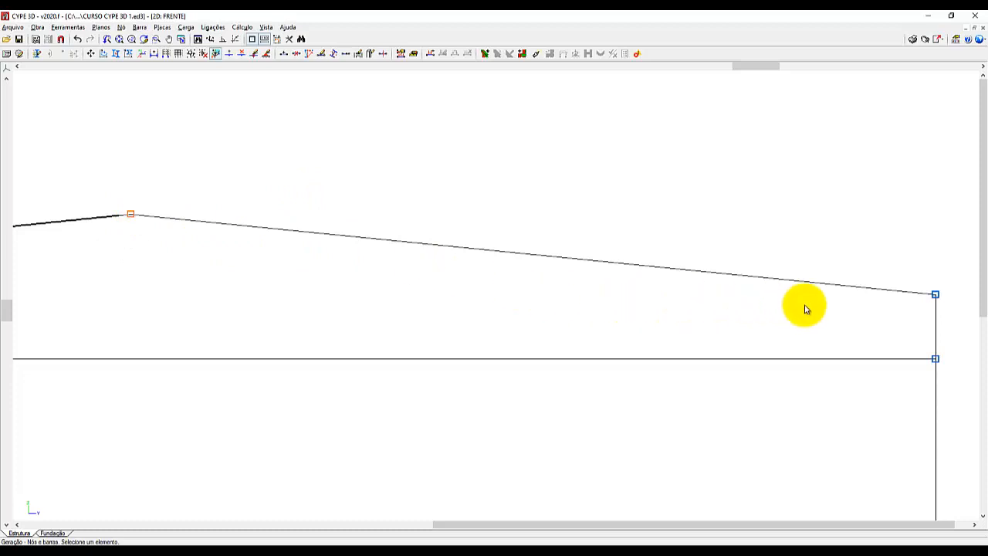
{"action": "left_click", "coordinate": [934, 297]}
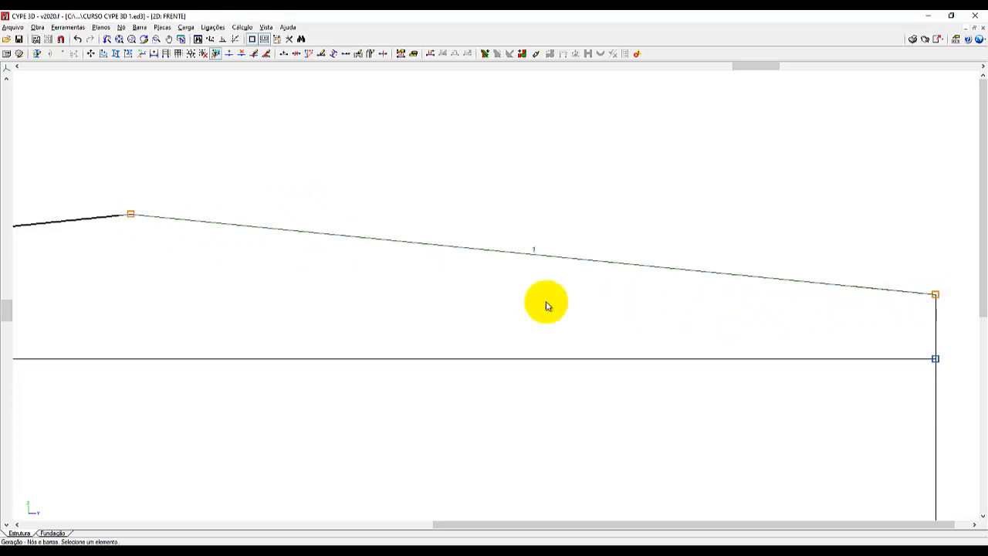
Divide the right rafter segment into 6 divisions and accept the node generation.
{"action": "right_click", "coordinate": [454, 290]}
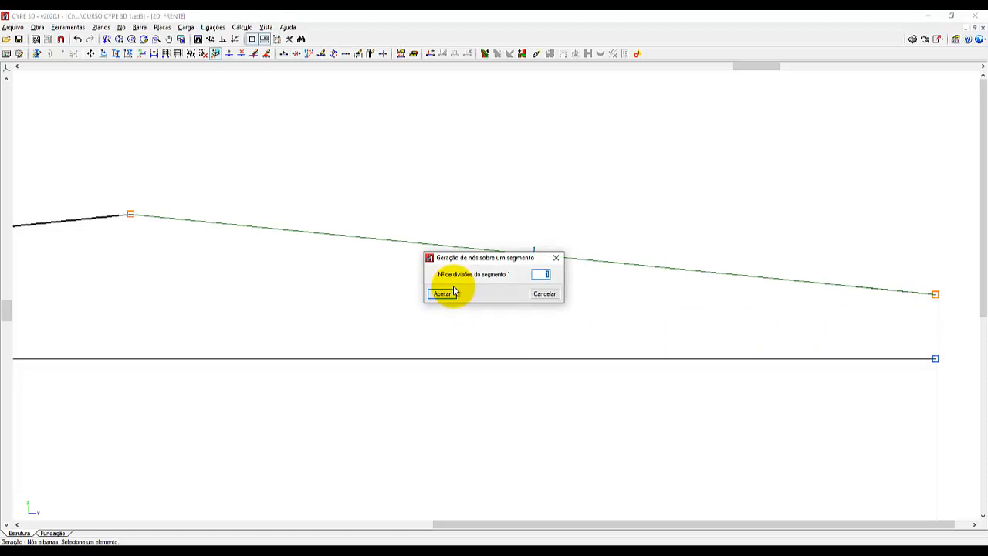
{"action": "type", "text": "6"}
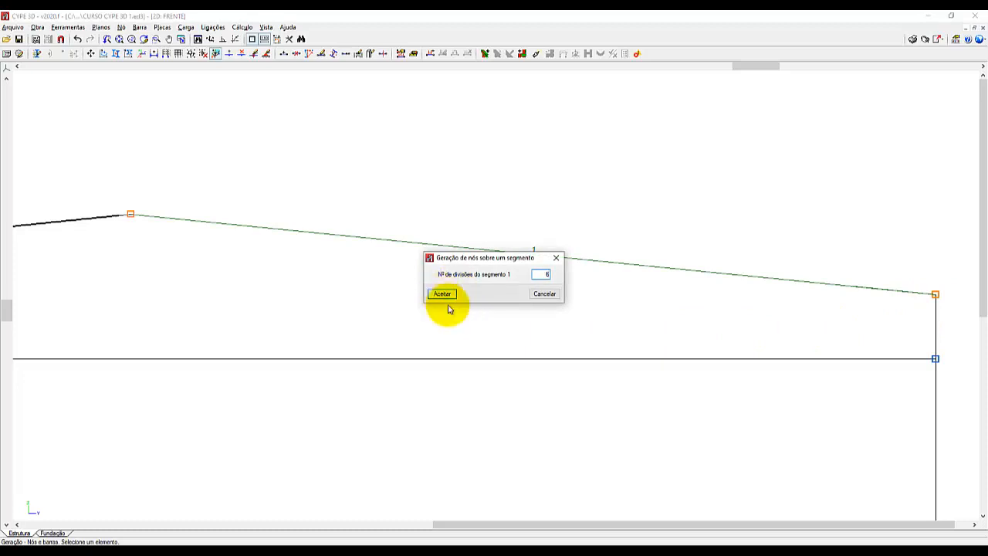
{"action": "left_click", "coordinate": [446, 294]}
{"action": "scroll", "coordinate": [668, 194], "scroll_direction": "down", "scroll_amount": 5}
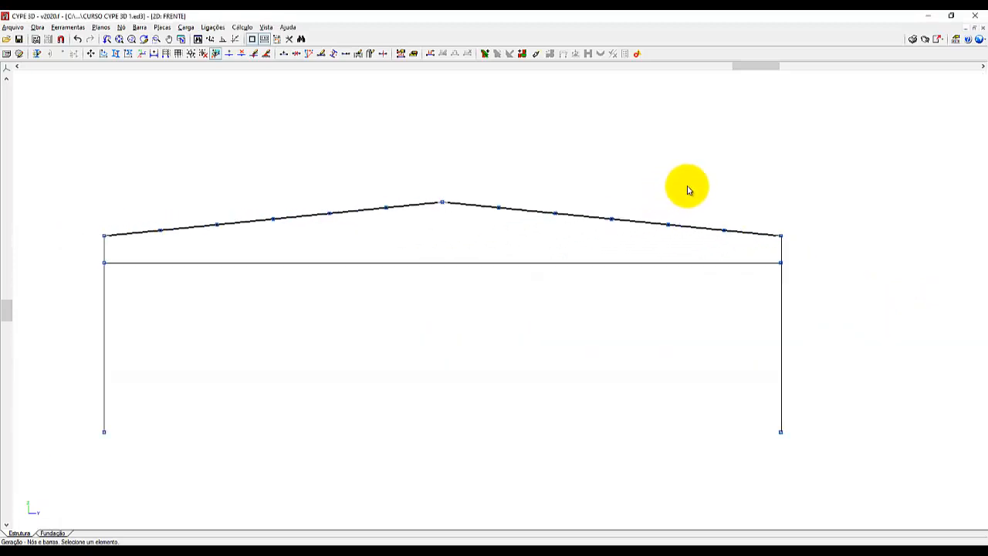
Generate nodes along the horizontal bottom chord between the two column nodes, dividing the segment into 12 divisions.
{"action": "left_click", "coordinate": [106, 265]}
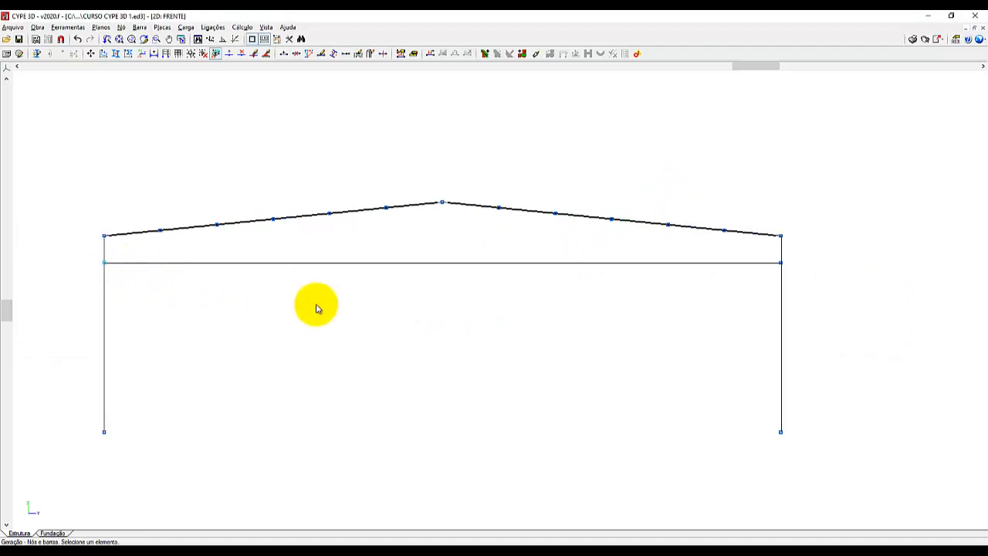
{"action": "left_click", "coordinate": [781, 263]}
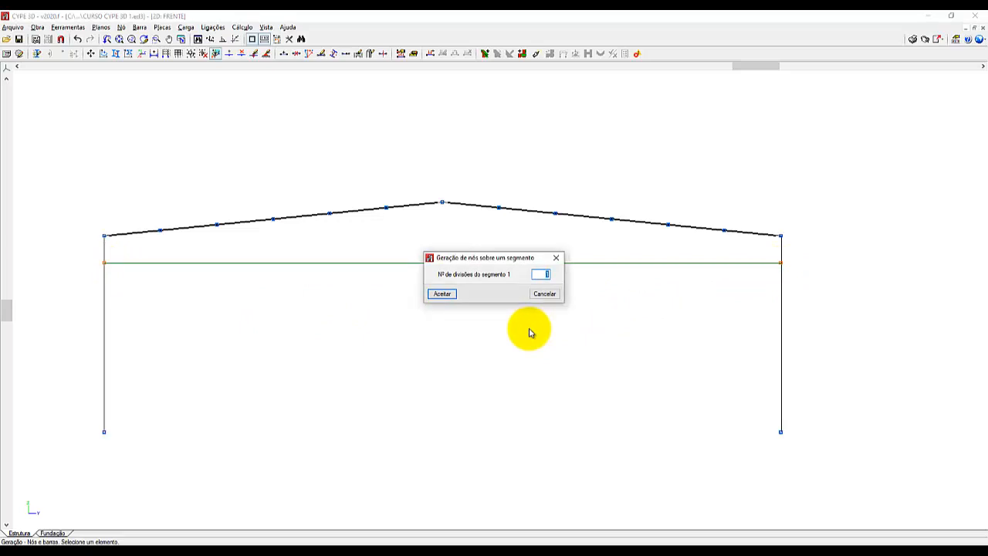
{"action": "left_click", "coordinate": [441, 293]}
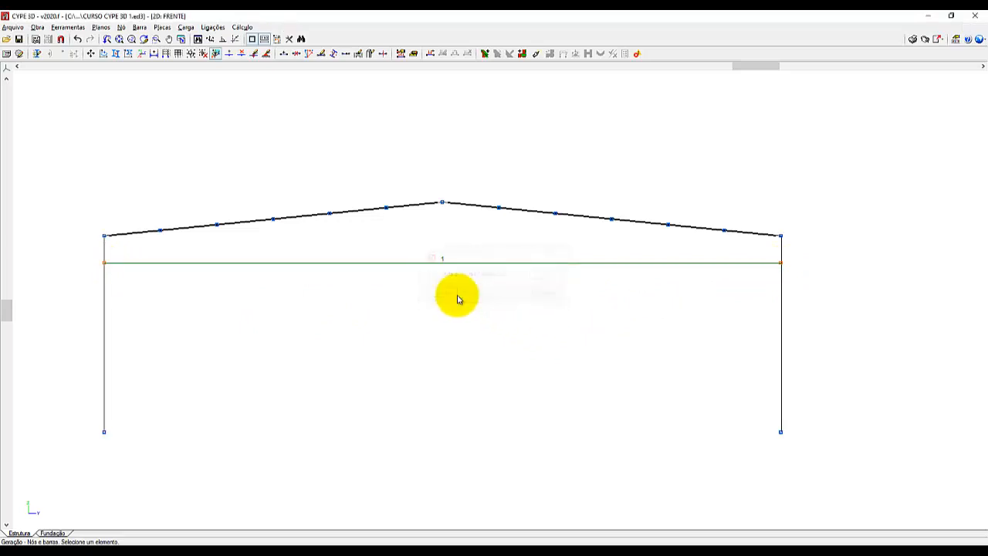
{"action": "scroll", "coordinate": [432, 292], "scroll_direction": "up", "scroll_amount": 2}
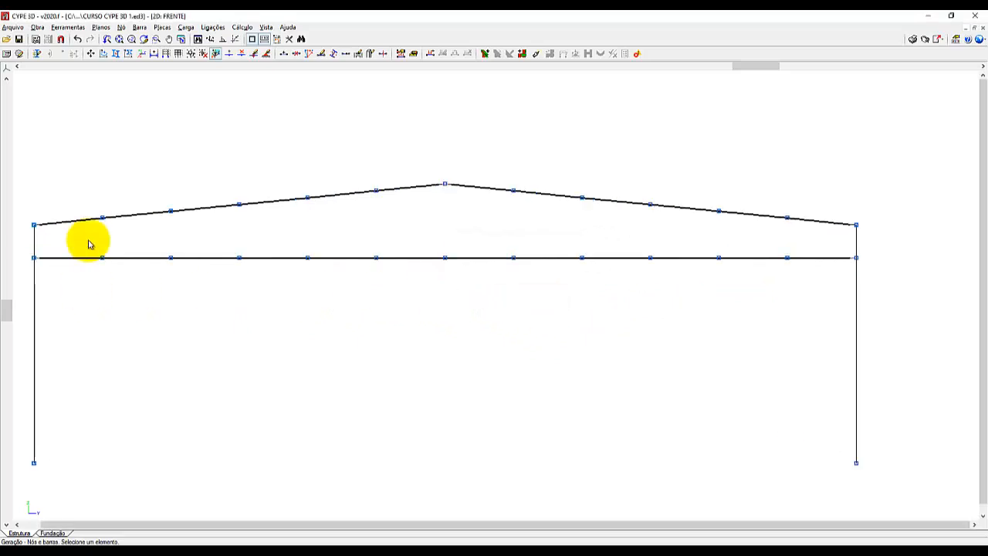
{"action": "scroll", "coordinate": [28, 255], "scroll_direction": "up", "scroll_amount": 1}
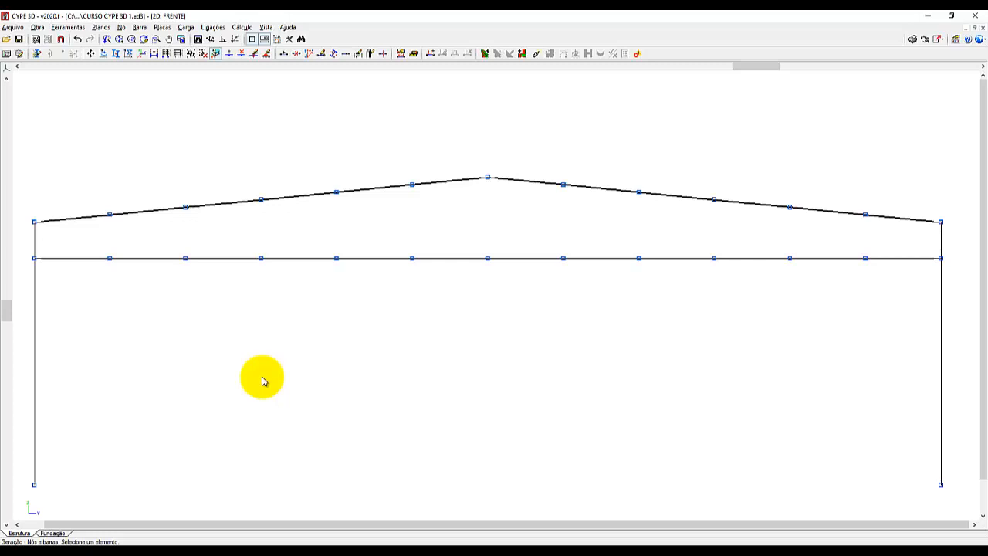
Start inserting a new bar with the U100X40X2.00 profile, with the left end of the truss in close view.
{"action": "left_click", "coordinate": [121, 27]}
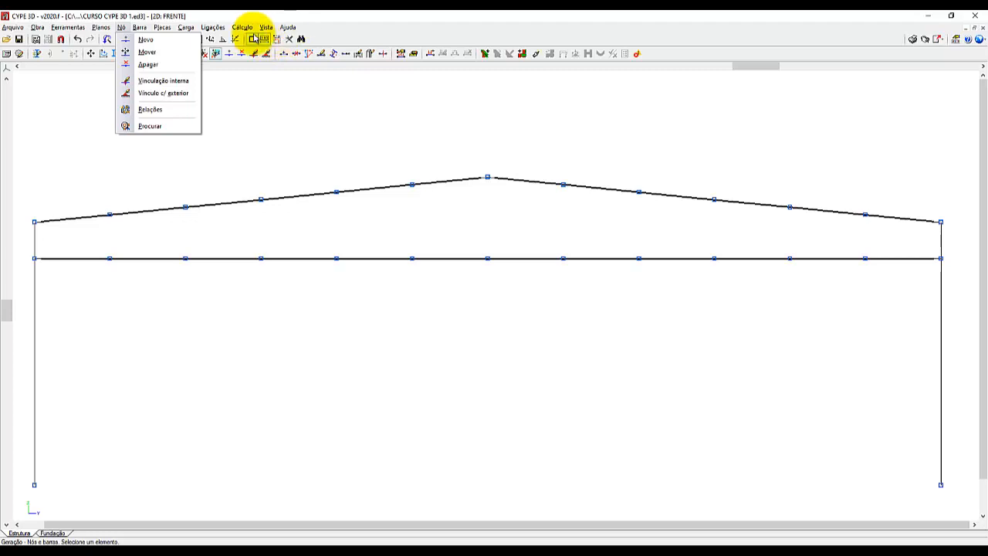
{"action": "mouse_move", "coordinate": [138, 27]}
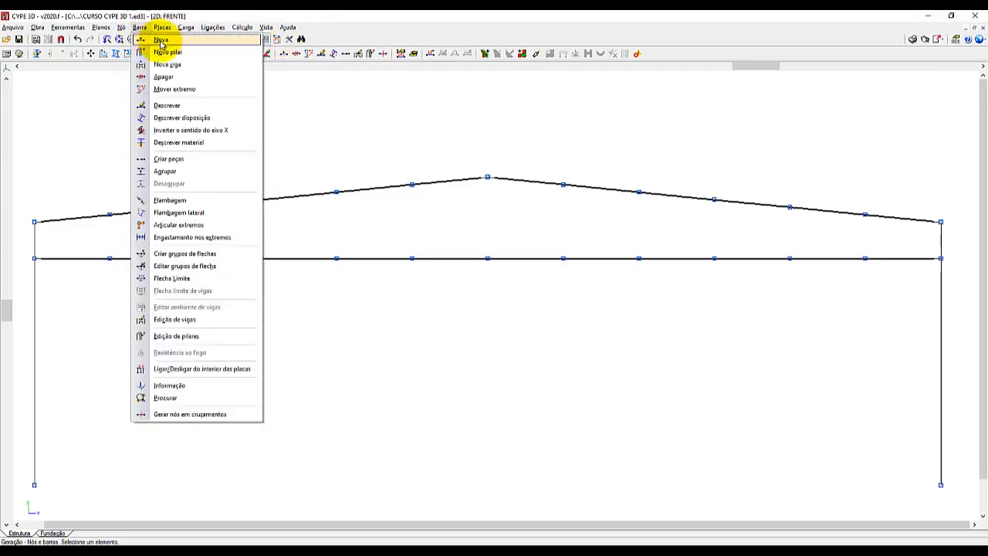
{"action": "left_click", "coordinate": [160, 39]}
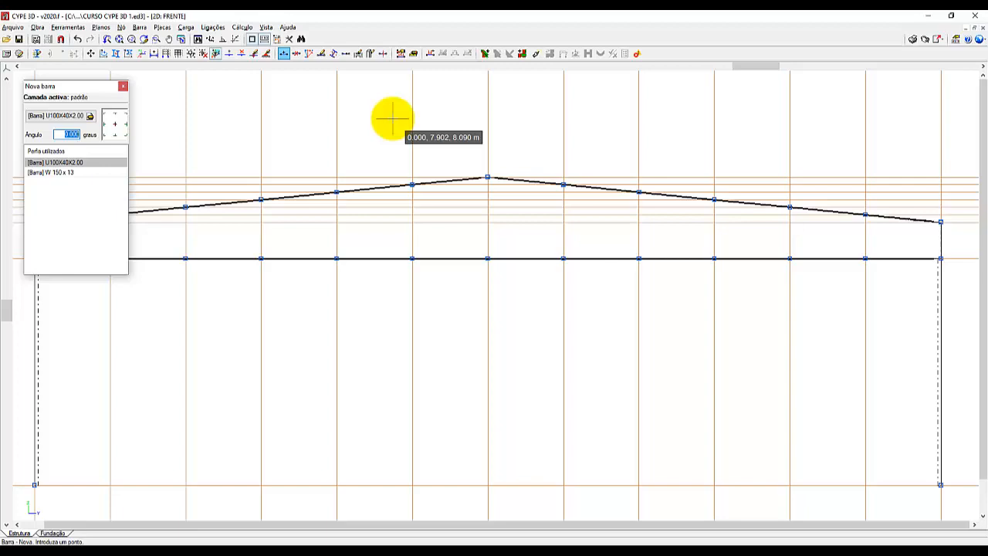
{"action": "scroll", "coordinate": [631, 250], "scroll_direction": "down", "scroll_amount": 3}
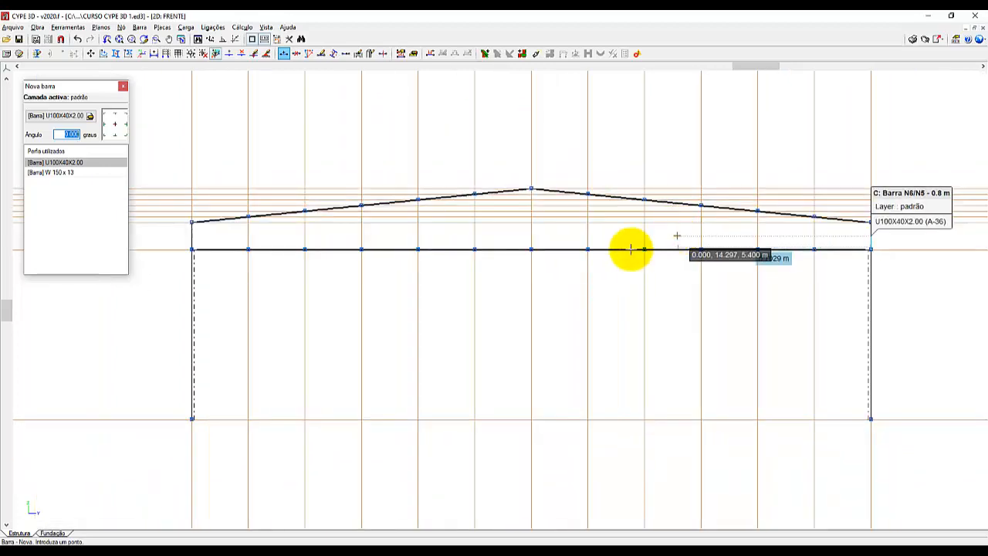
{"action": "scroll", "coordinate": [336, 223], "scroll_direction": "up", "scroll_amount": 5}
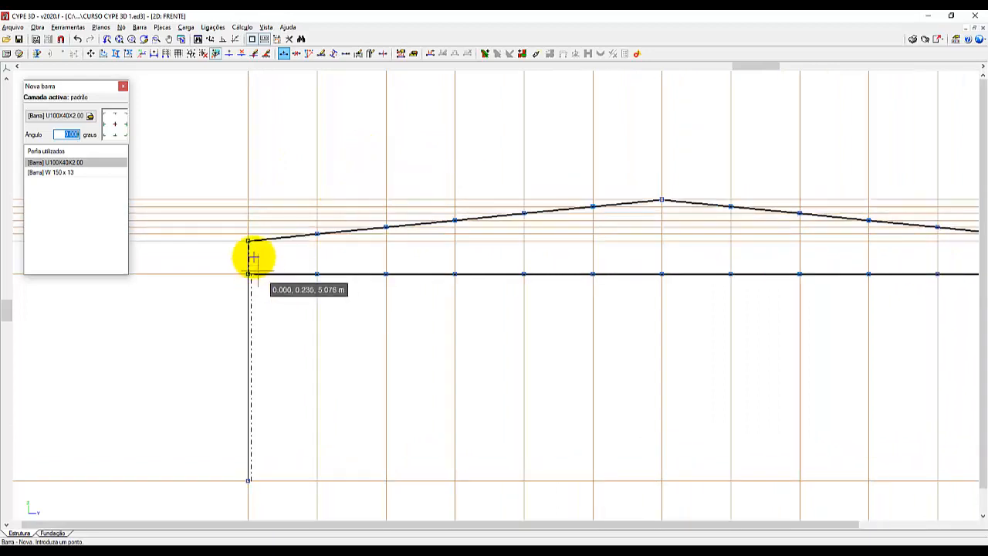
{"action": "scroll", "coordinate": [303, 258], "scroll_direction": "up", "scroll_amount": 5}
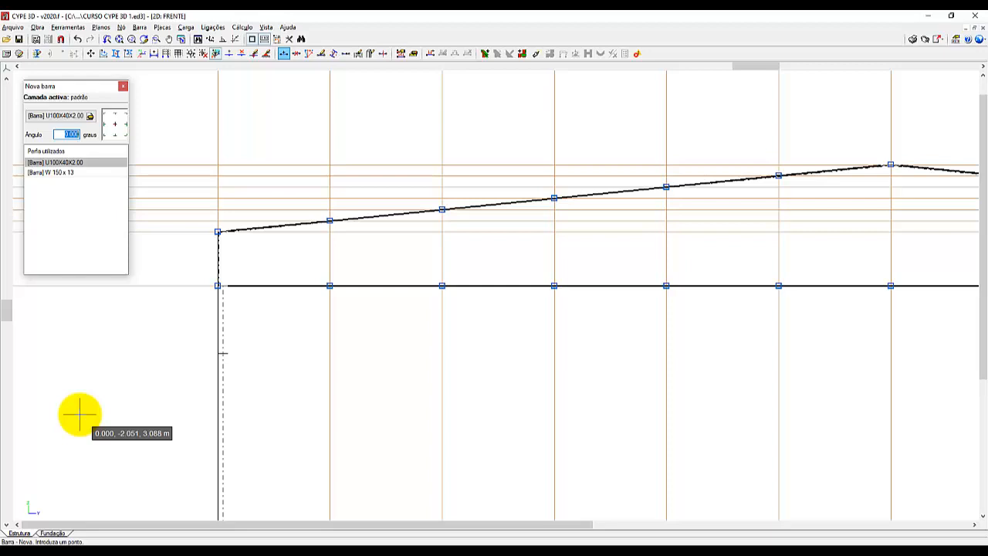
{"action": "left_click", "coordinate": [226, 430]}
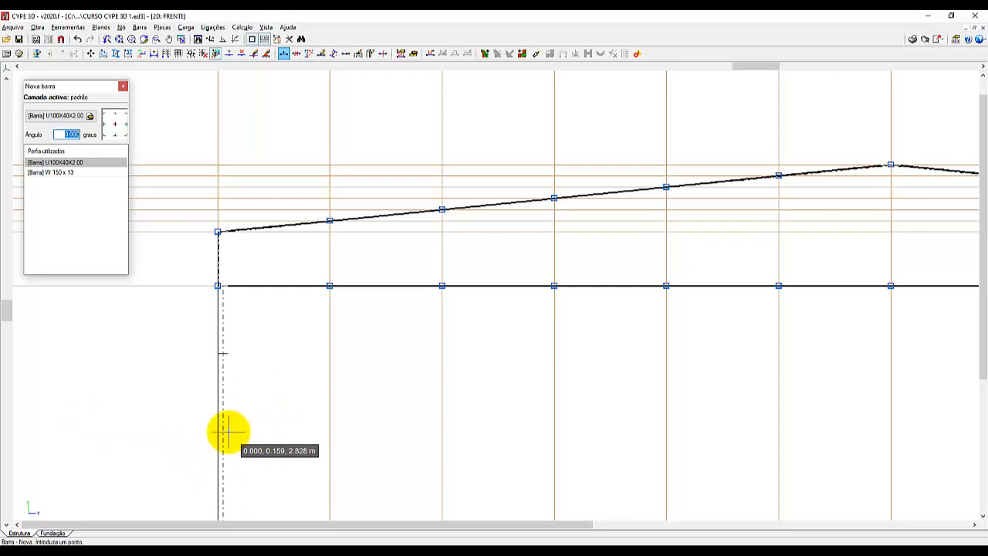
{"action": "left_click", "coordinate": [226, 431]}
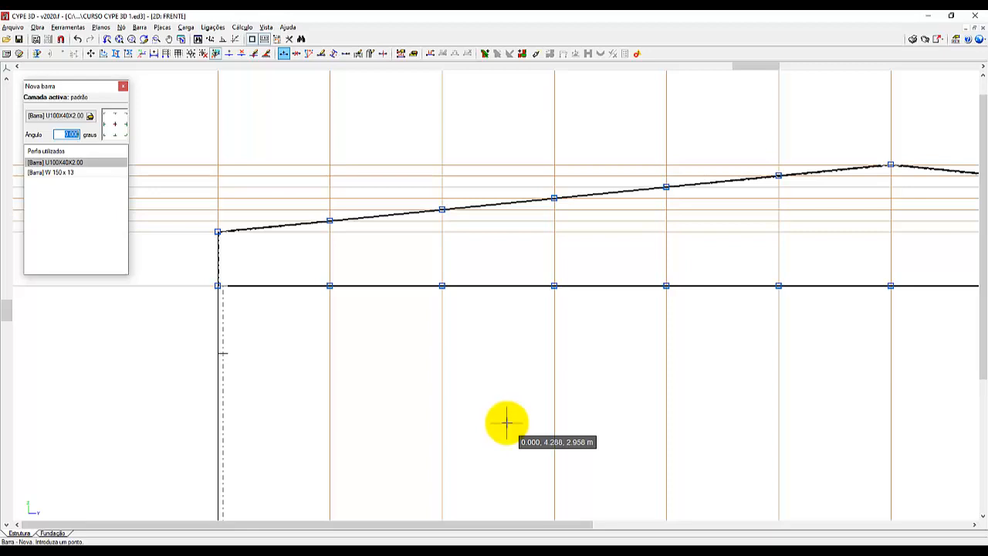
Switch to File Explorer and open the METÁLICAS 3D folder inside _ULTIP, _TREINAMENTO MULTIPLUS on drive C:.
{"action": "left_click", "coordinate": [291, 552]}
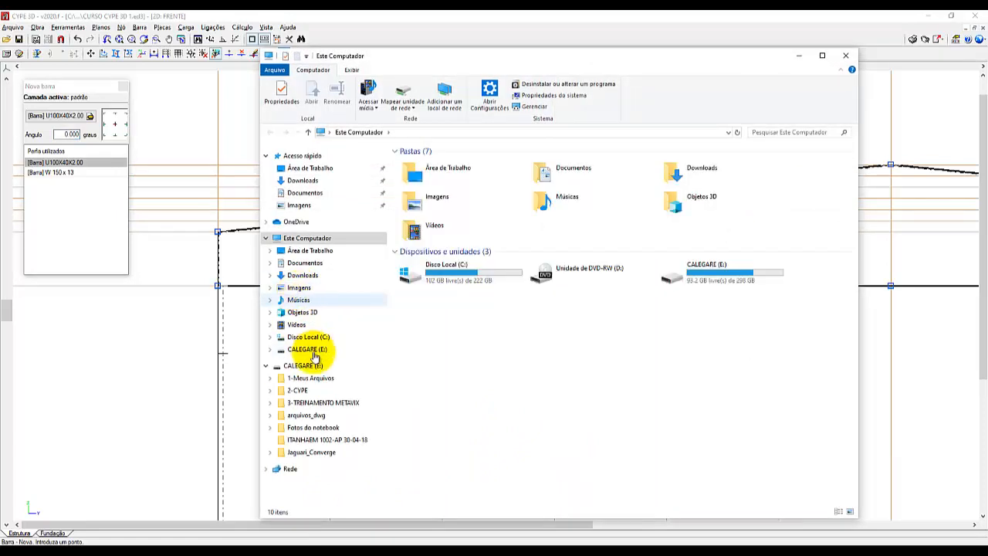
{"action": "left_click", "coordinate": [309, 337]}
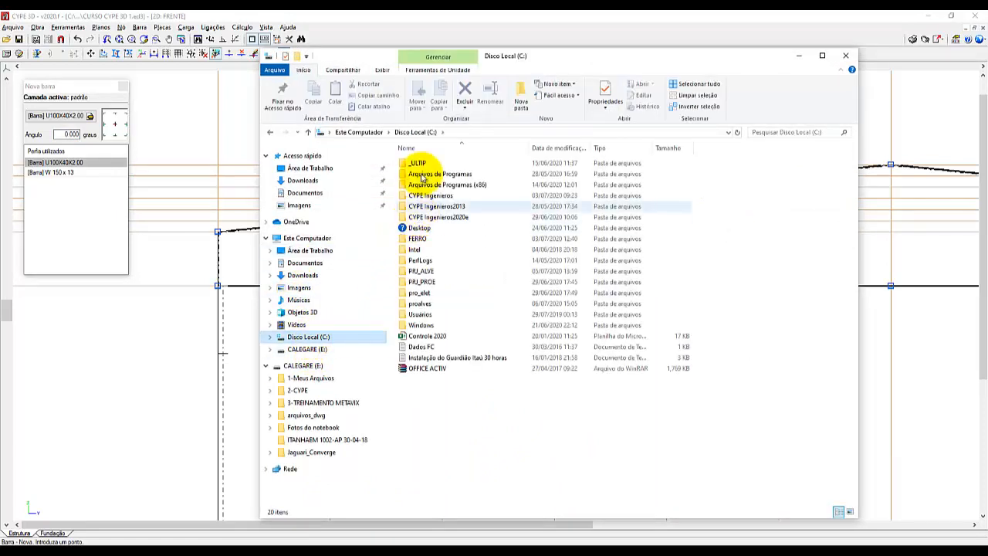
{"action": "left_click", "coordinate": [420, 163]}
{"action": "double_click", "coordinate": [420, 163]}
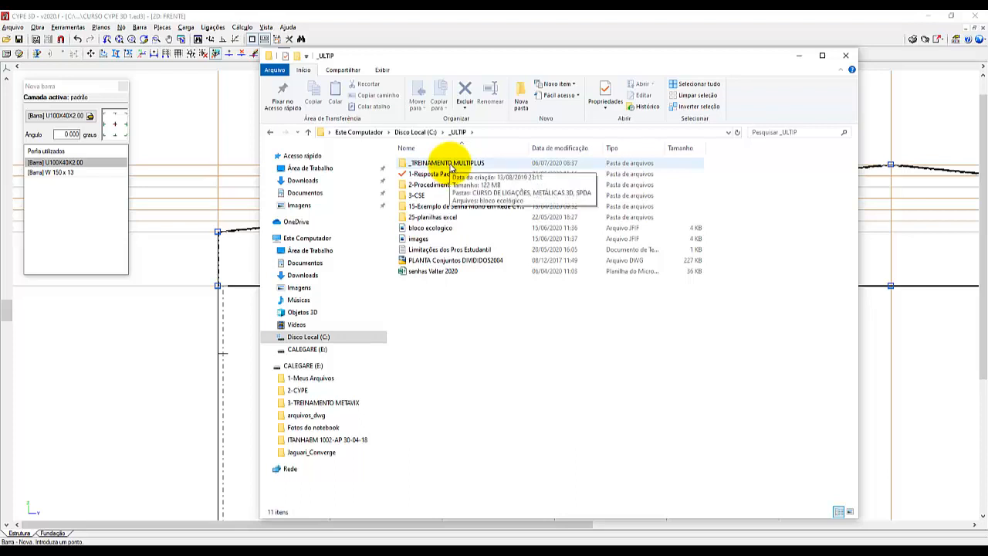
{"action": "double_click", "coordinate": [450, 164]}
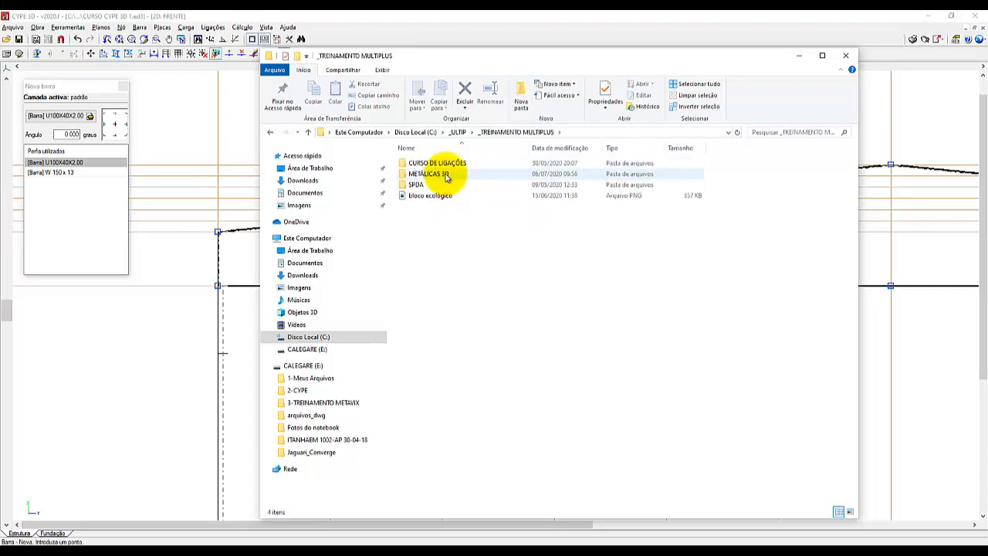
{"action": "double_click", "coordinate": [446, 175]}
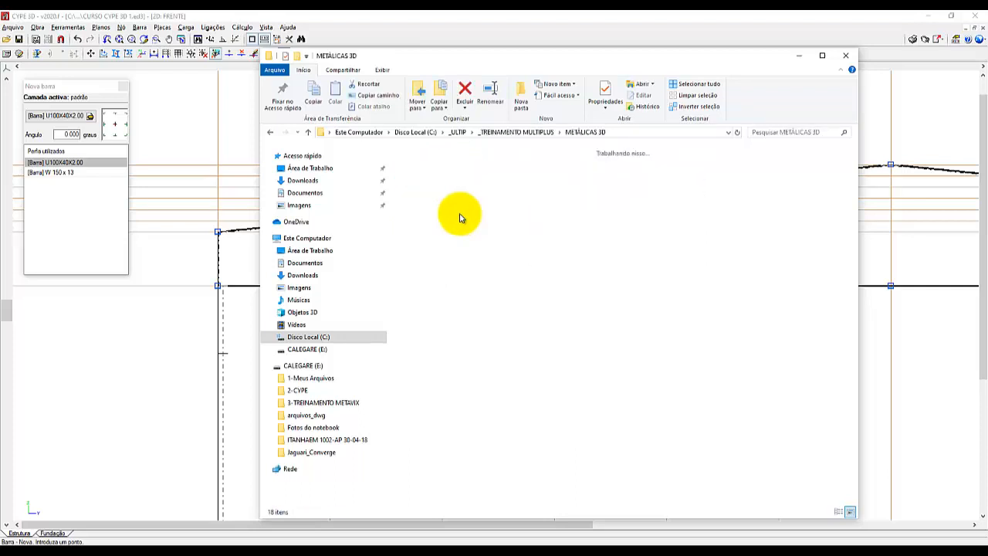
Open the image Duplo U união genérica at full window size and examine how the double angle bars fit inside the Perfil C.
{"action": "left_click", "coordinate": [766, 172]}
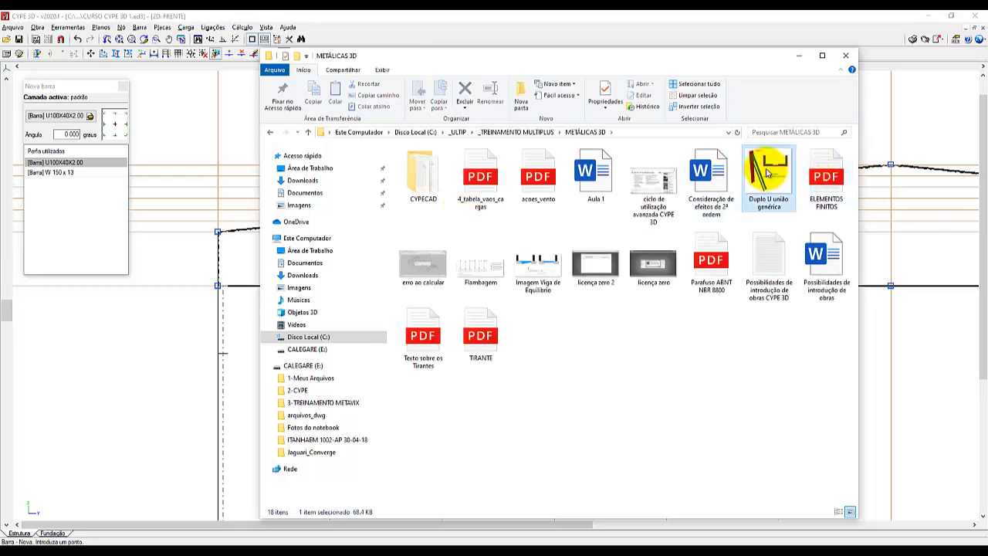
{"action": "double_click", "coordinate": [767, 171]}
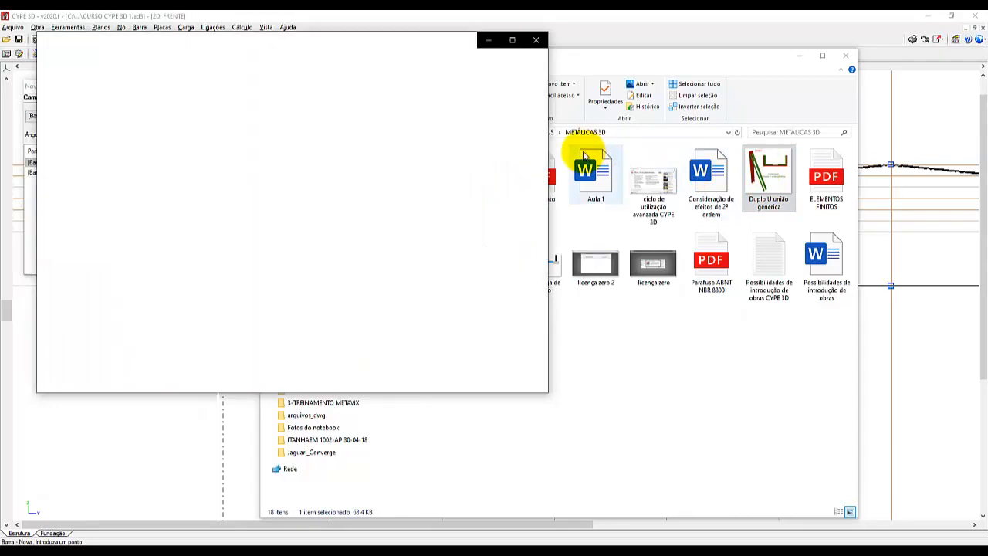
{"action": "left_click", "coordinate": [512, 40]}
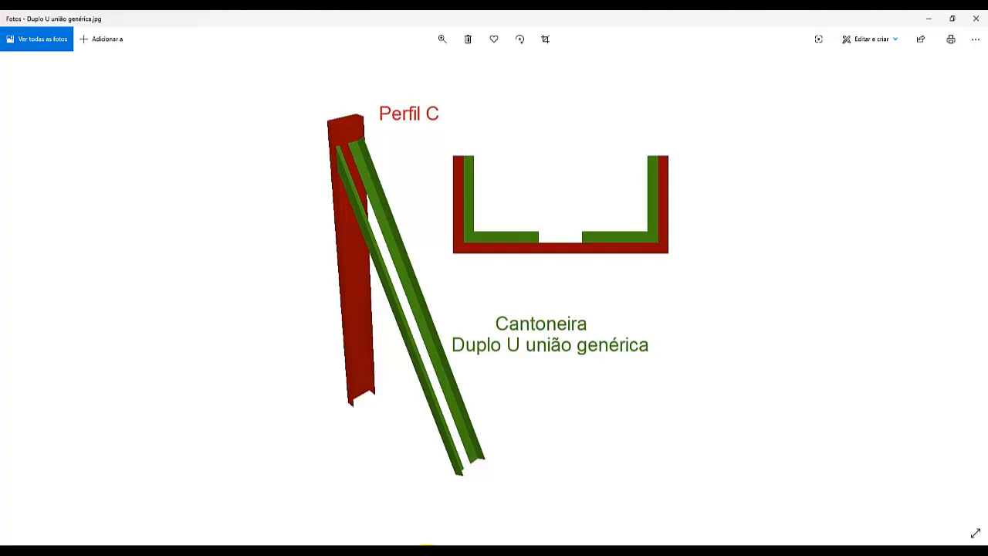
{"action": "left_click", "coordinate": [413, 119]}
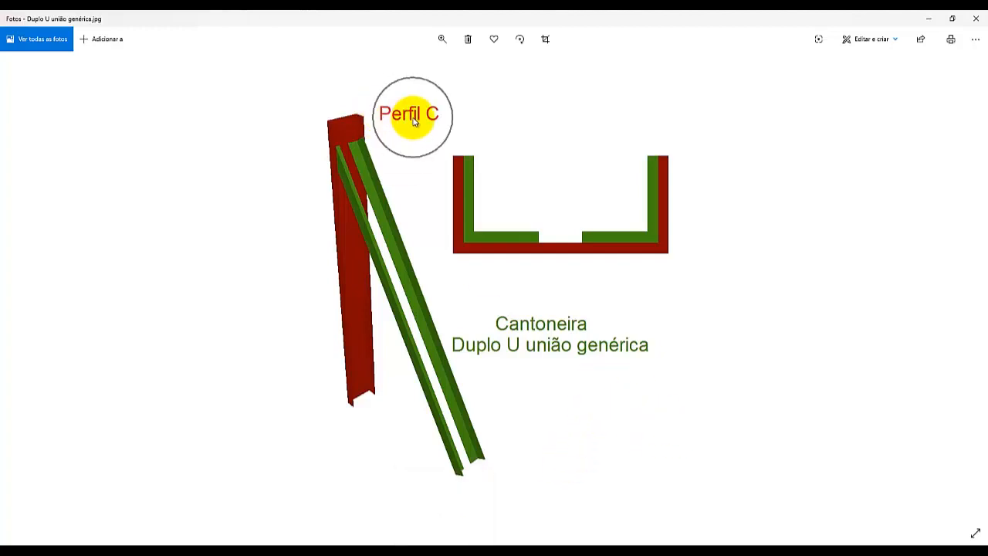
{"action": "left_click", "coordinate": [413, 119]}
{"action": "left_click", "coordinate": [359, 324]}
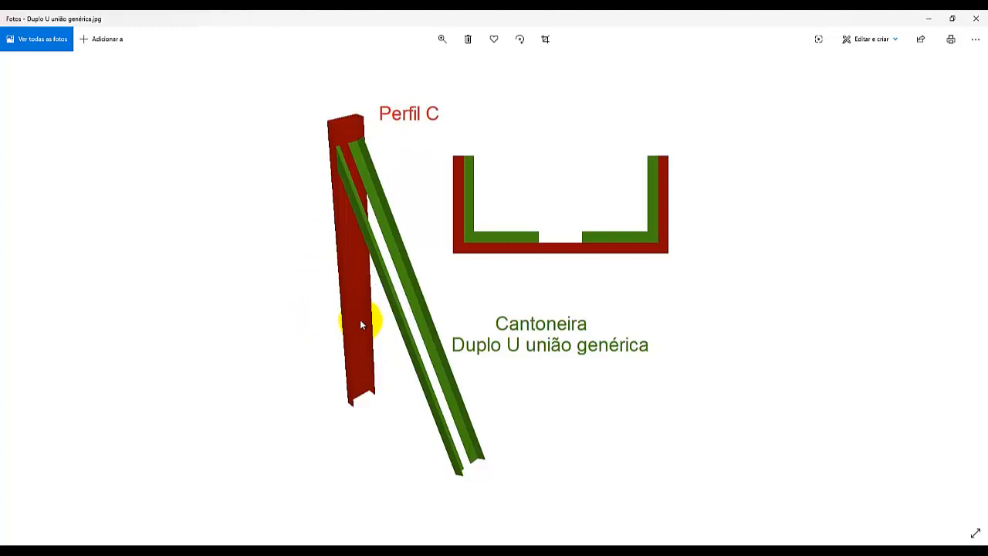
{"action": "left_click", "coordinate": [427, 341]}
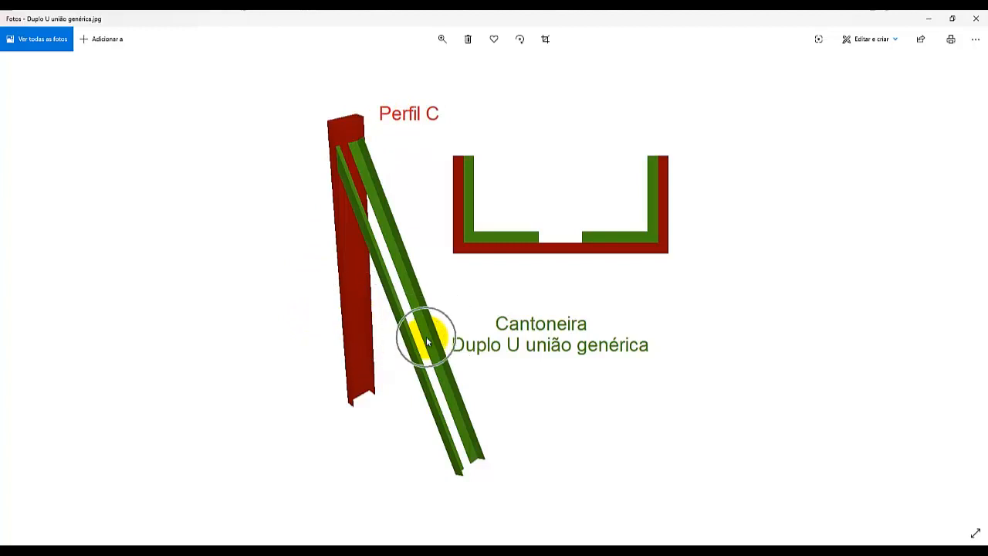
Finish examining the Duplo U união genérica image, close it, and minimize the METÁLICAS 3D folder window to return to CYPE 3D.
{"action": "left_click", "coordinate": [425, 340]}
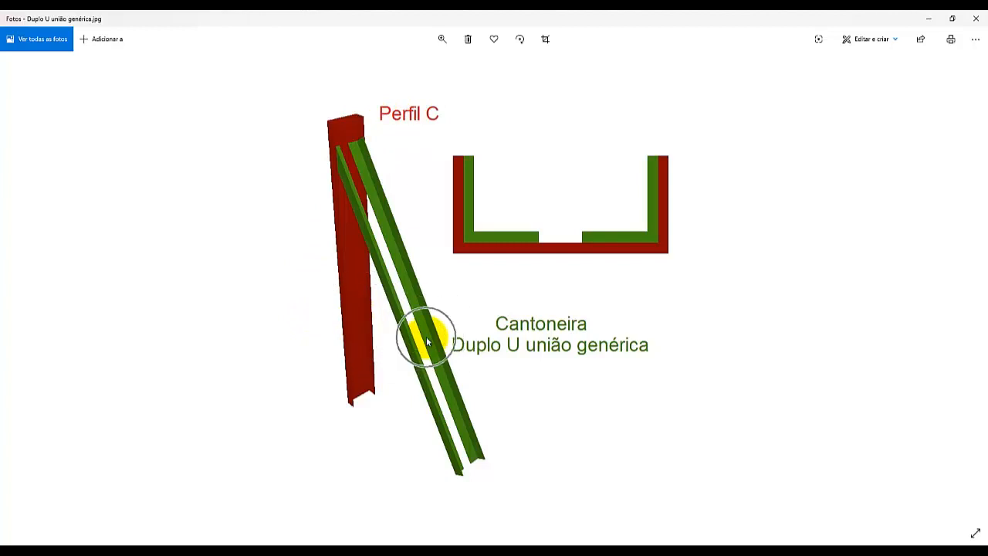
{"action": "left_click", "coordinate": [551, 351]}
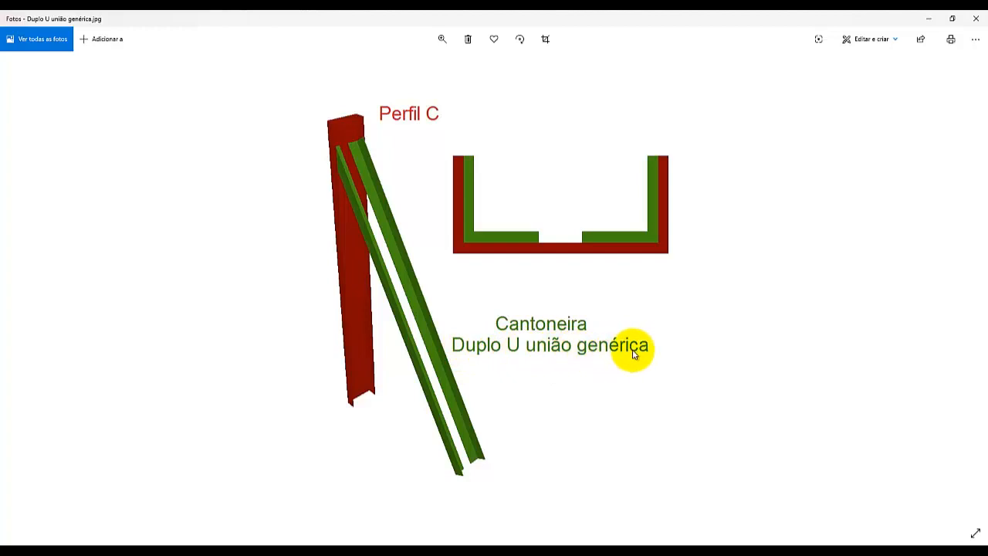
{"action": "left_click", "coordinate": [515, 353]}
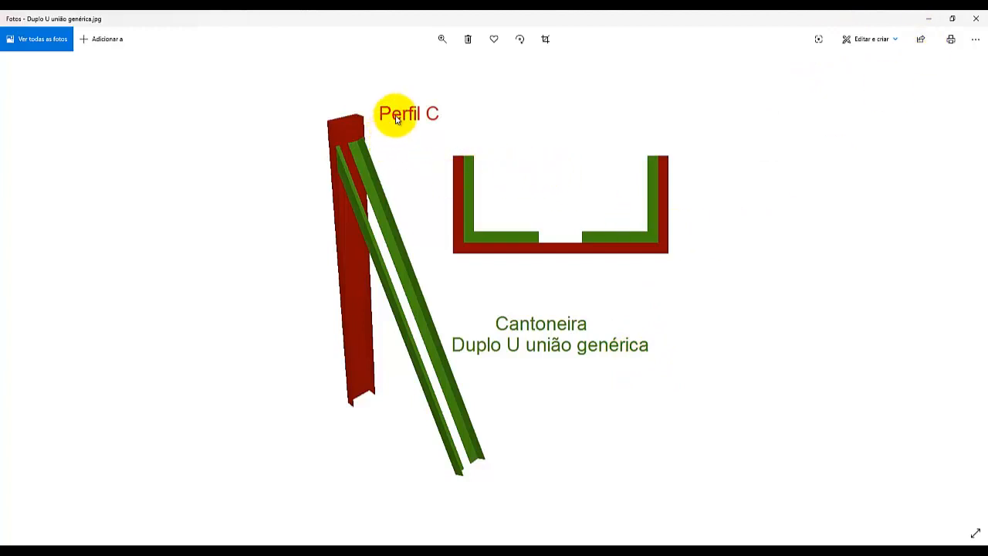
{"action": "left_click", "coordinate": [552, 250]}
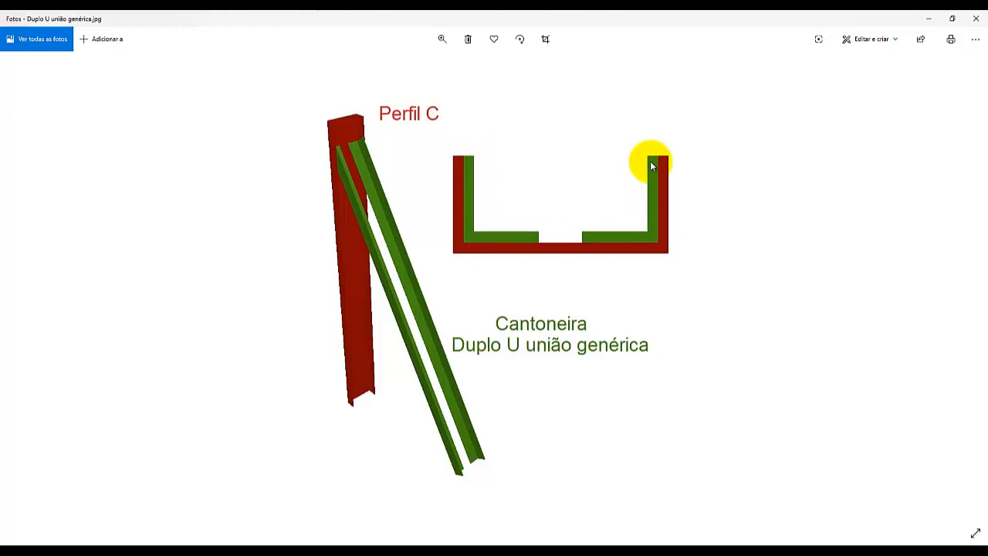
{"action": "left_click", "coordinate": [425, 355]}
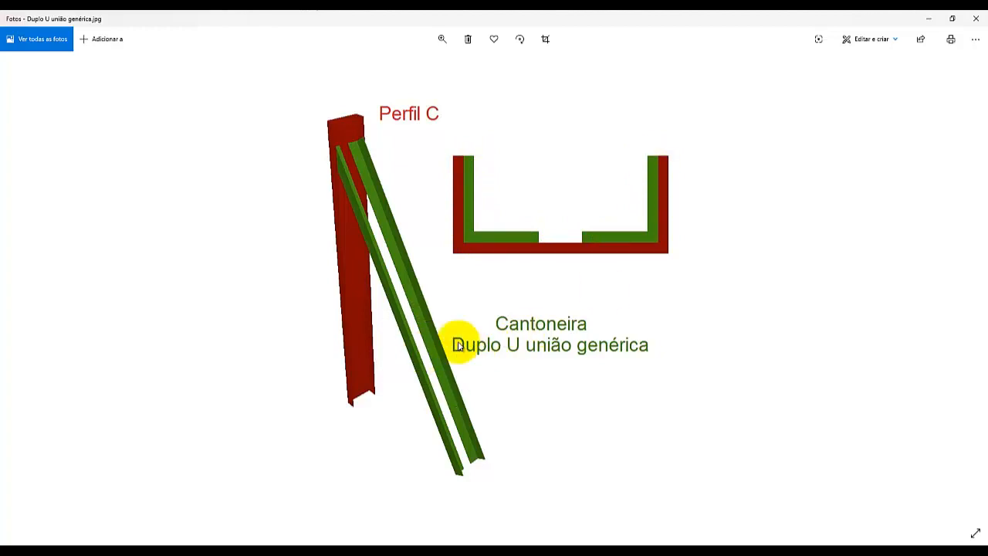
{"action": "left_click", "coordinate": [976, 18]}
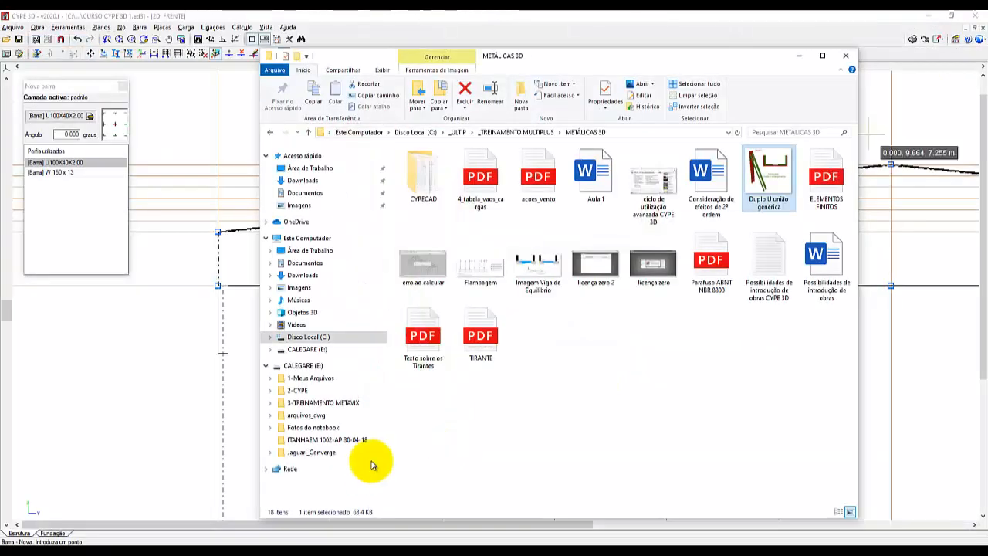
{"action": "left_click", "coordinate": [799, 56]}
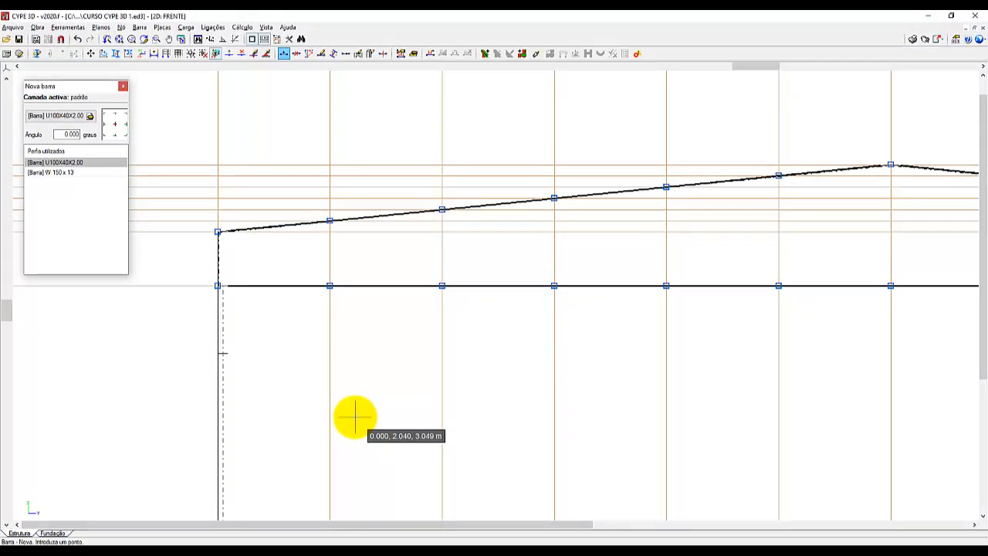
Open the profile description of the new bar, currently assigned U100X40X2.00.
{"action": "left_click", "coordinate": [139, 28]}
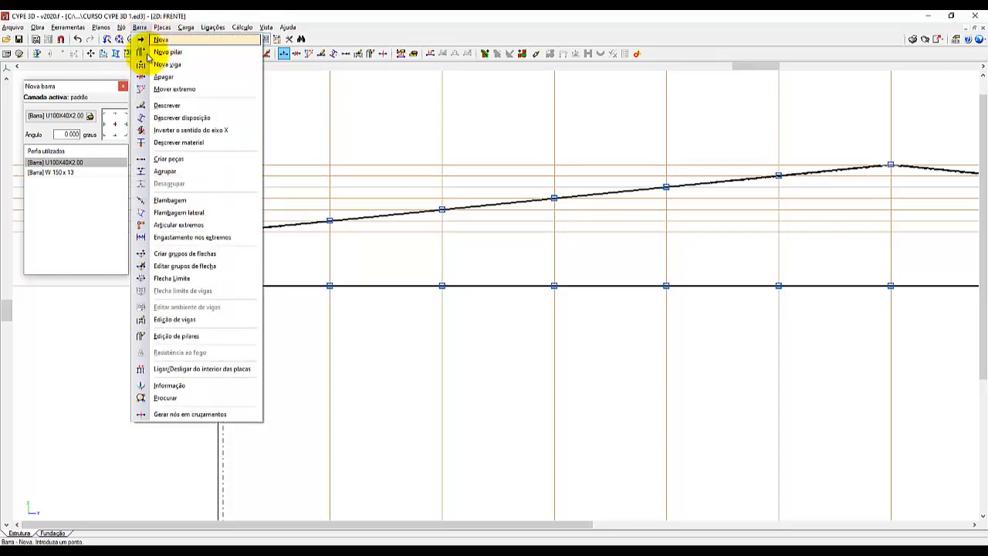
{"action": "left_click", "coordinate": [88, 91]}
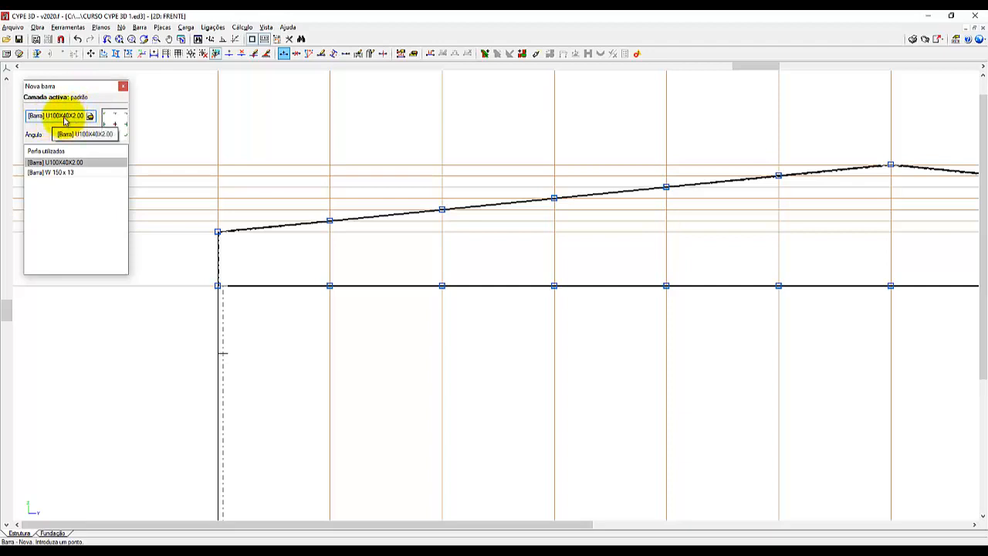
{"action": "left_click", "coordinate": [64, 117]}
{"action": "left_click", "coordinate": [64, 117]}
{"action": "left_click", "coordinate": [64, 118]}
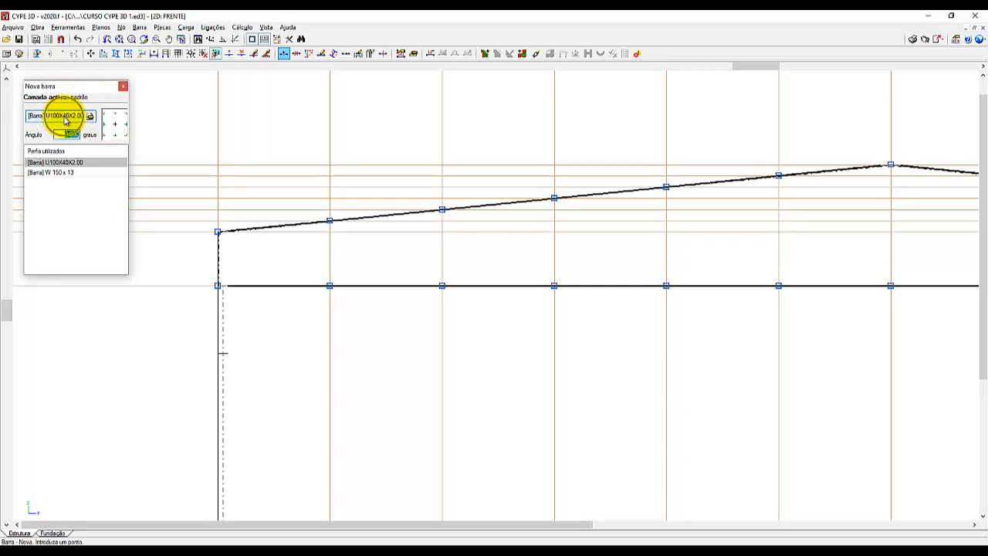
{"action": "left_click", "coordinate": [64, 117]}
{"action": "left_click", "coordinate": [64, 117]}
{"action": "left_click", "coordinate": [64, 117]}
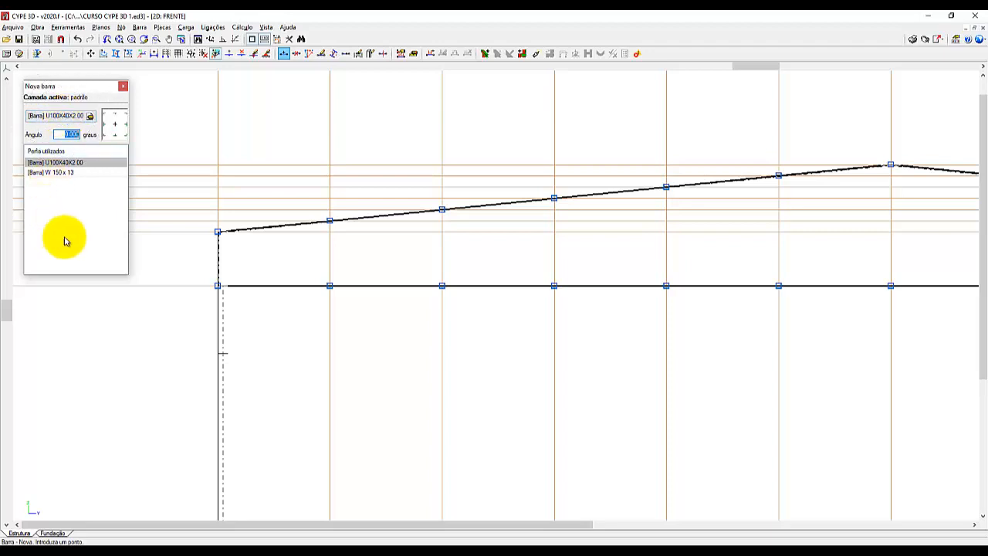
{"action": "left_click", "coordinate": [58, 119]}
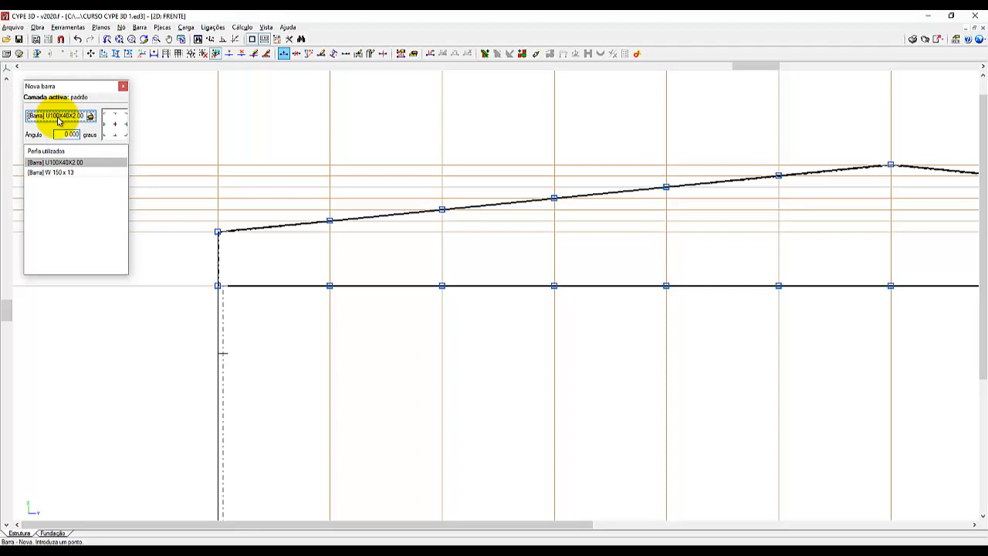
{"action": "left_click", "coordinate": [57, 116]}
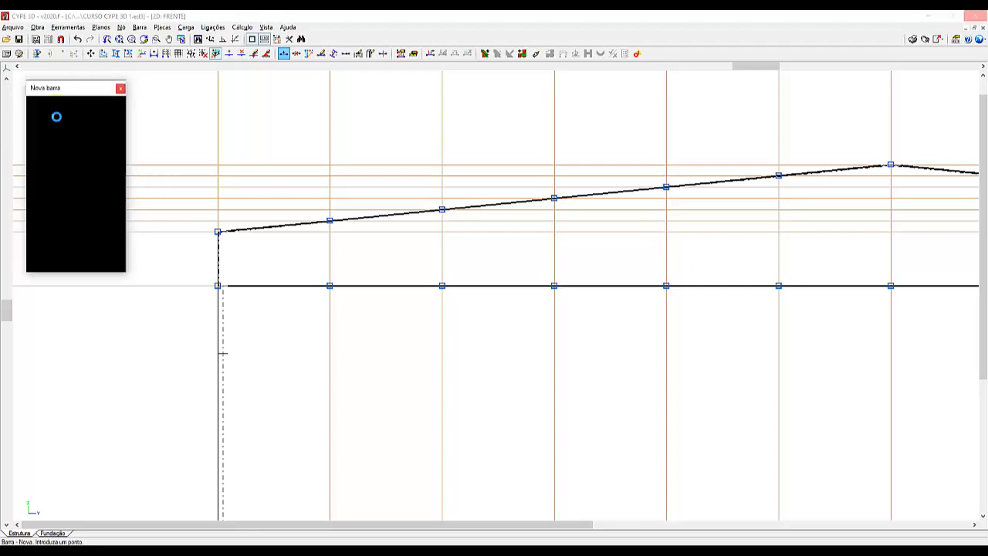
{"action": "left_click", "coordinate": [70, 116]}
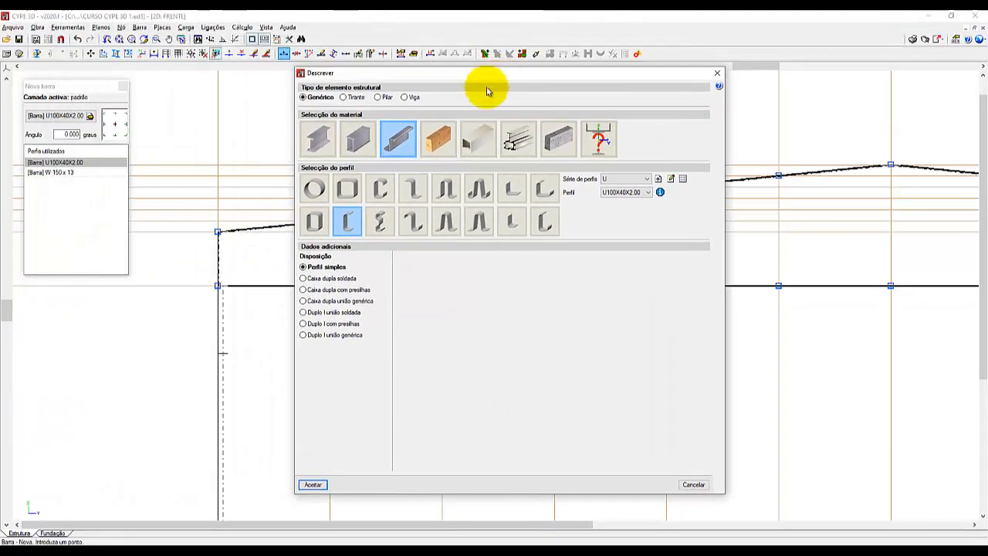
Choose rolled steel as the material, with a symmetric angle profile from the Cantoneira series.
{"action": "left_click", "coordinate": [319, 146]}
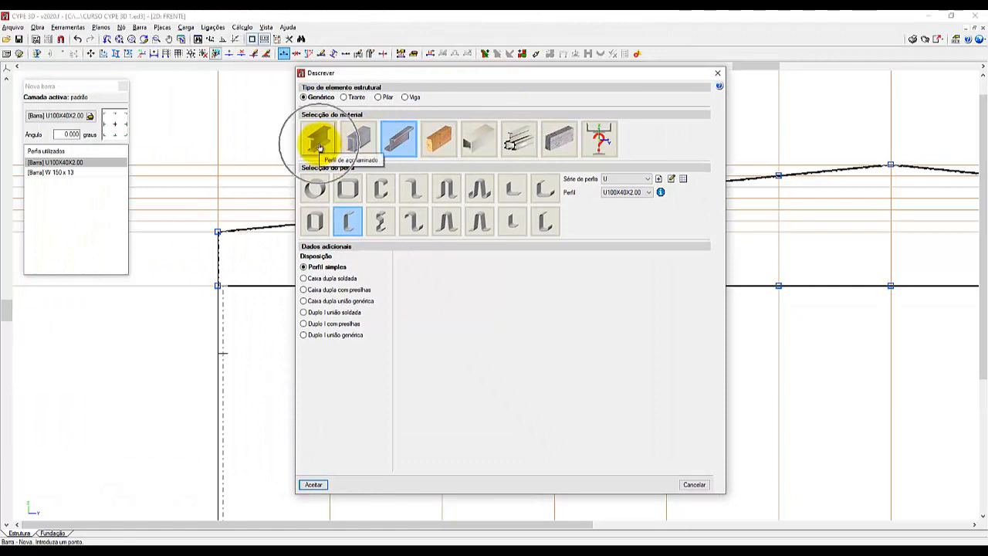
{"action": "left_click", "coordinate": [319, 147]}
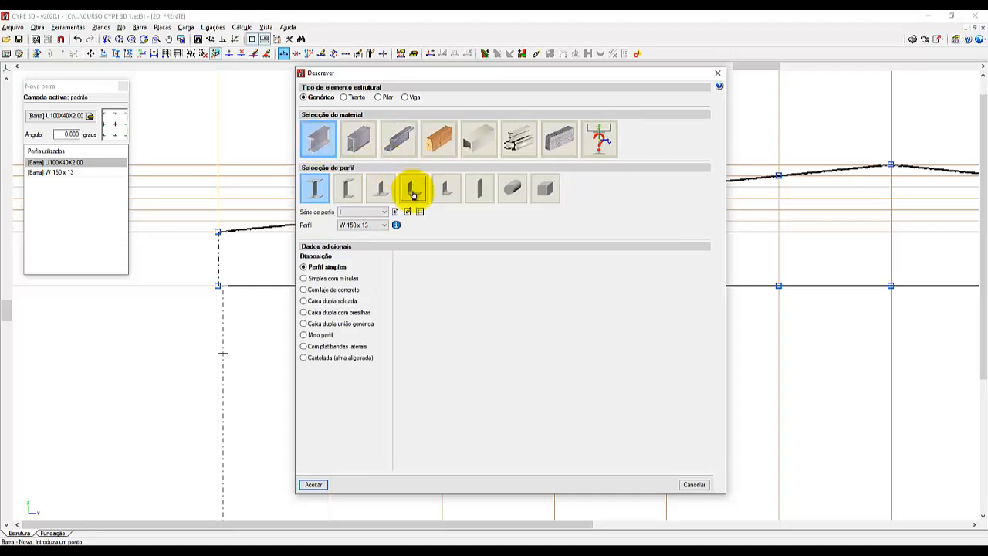
{"action": "left_click", "coordinate": [414, 192]}
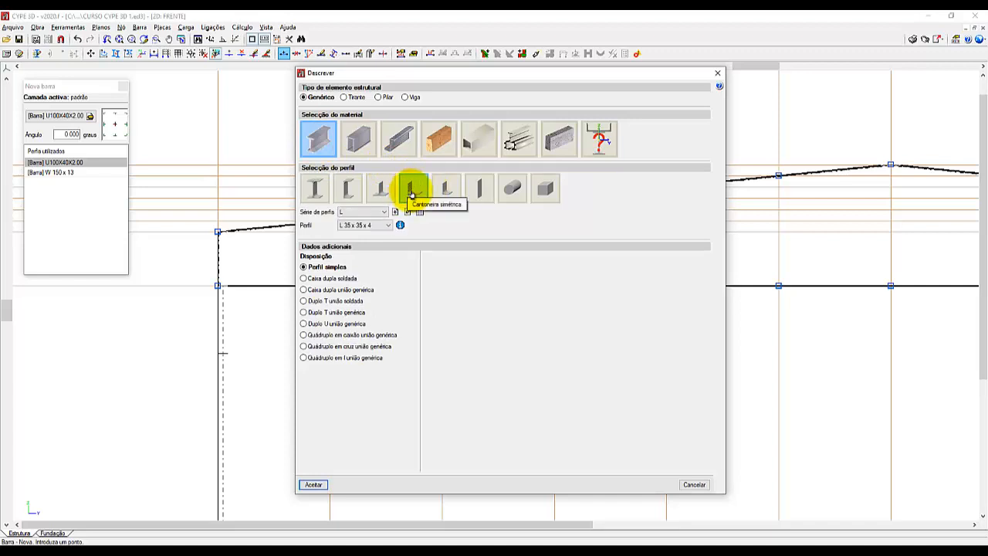
{"action": "left_click", "coordinate": [370, 212]}
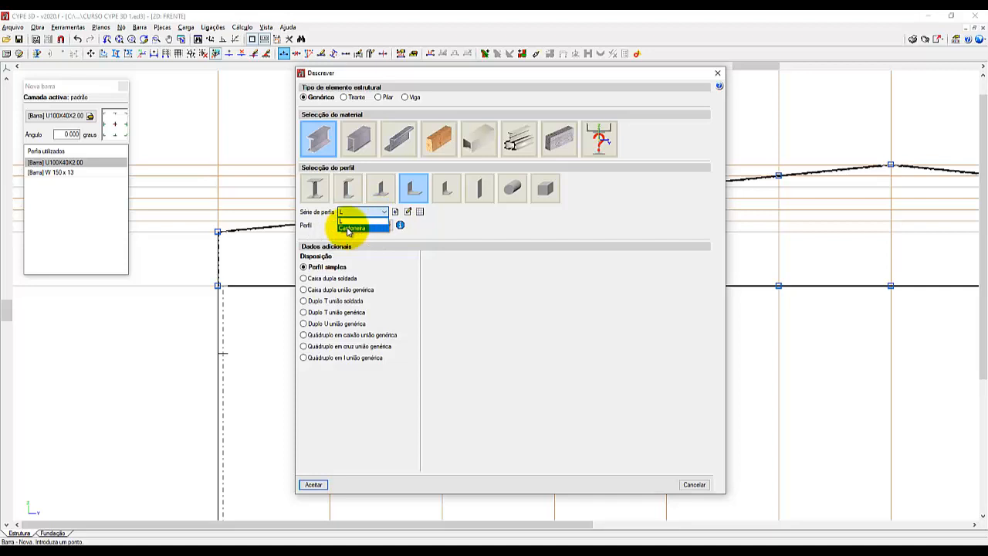
{"action": "left_click", "coordinate": [349, 228]}
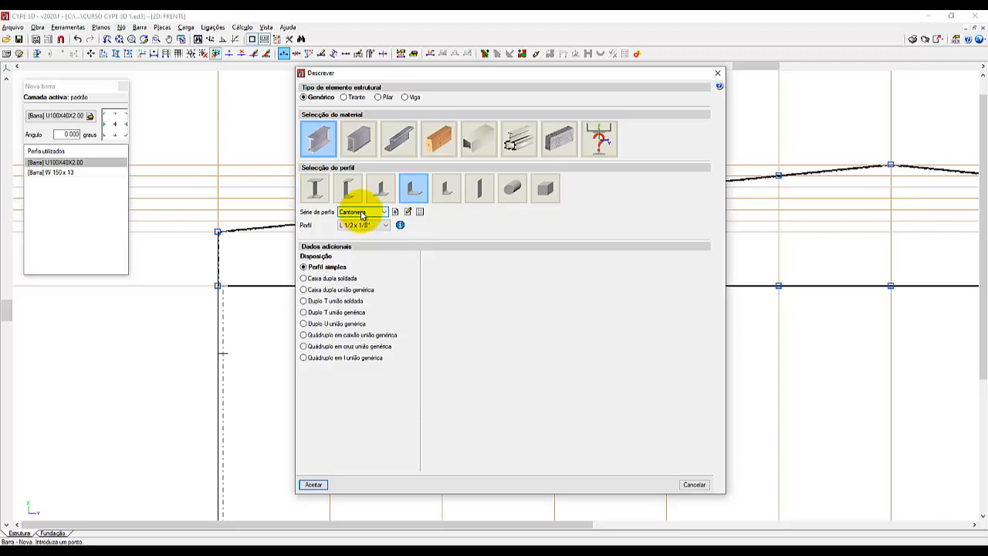
Browse the Cantoneira profile sizes and examine the section properties of the L 1/2 x 1/8" angle.
{"action": "left_click", "coordinate": [384, 225]}
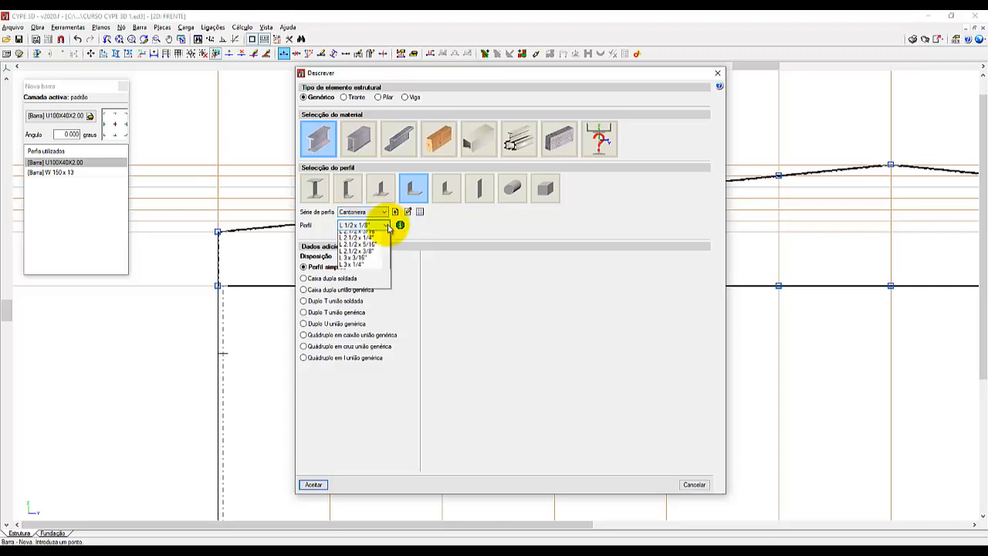
{"action": "mouse_move", "coordinate": [385, 251]}
{"action": "left_mouse_down"}
{"action": "mouse_move", "coordinate": [386, 316]}
{"action": "mouse_move", "coordinate": [389, 255]}
{"action": "left_mouse_up"}
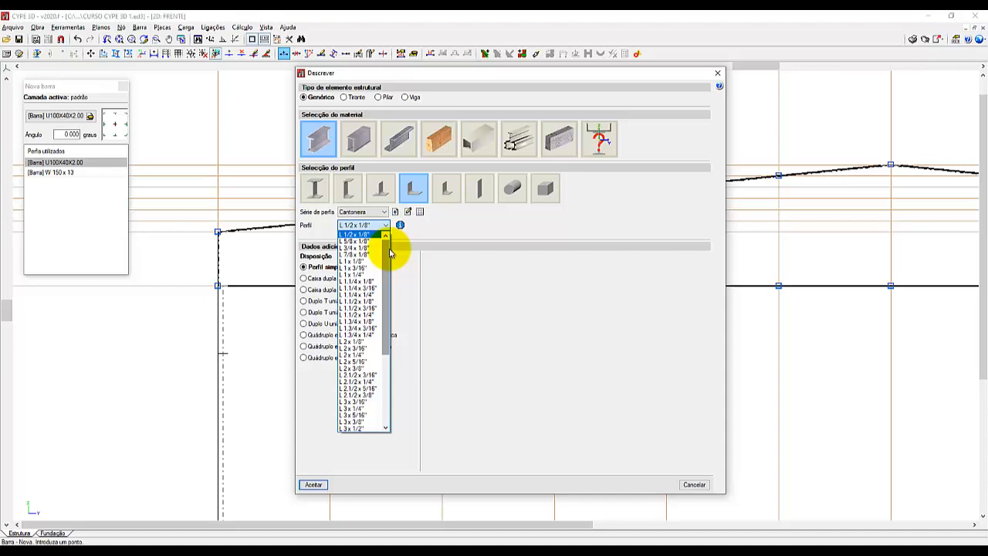
{"action": "left_click", "coordinate": [365, 235]}
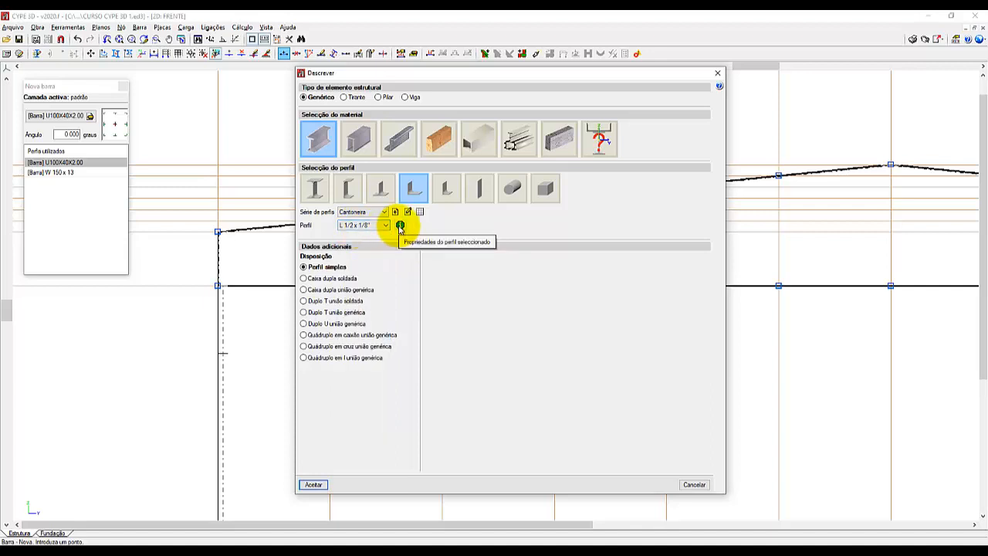
{"action": "left_click", "coordinate": [399, 225]}
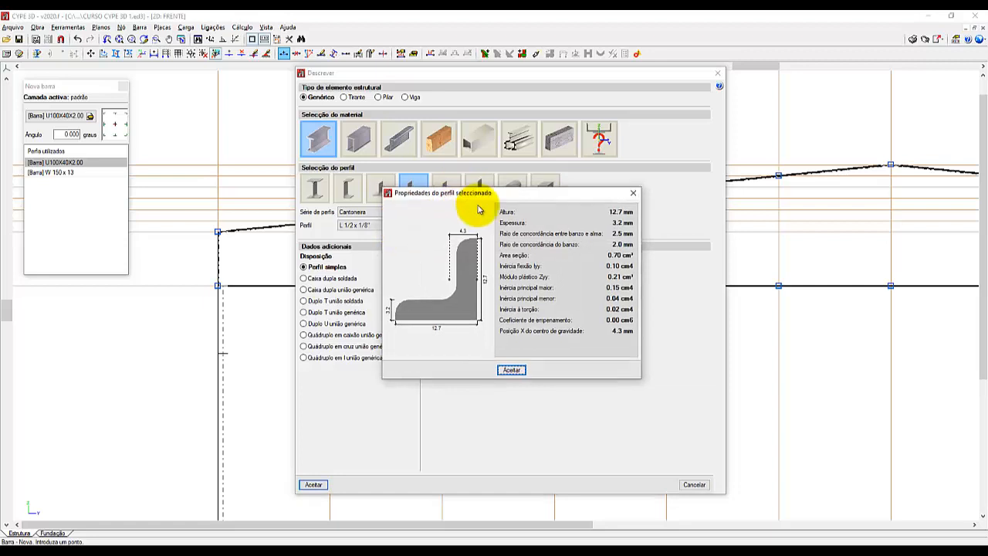
{"action": "left_click_drag", "start_coordinate": [510, 197], "coordinate": [584, 267]}
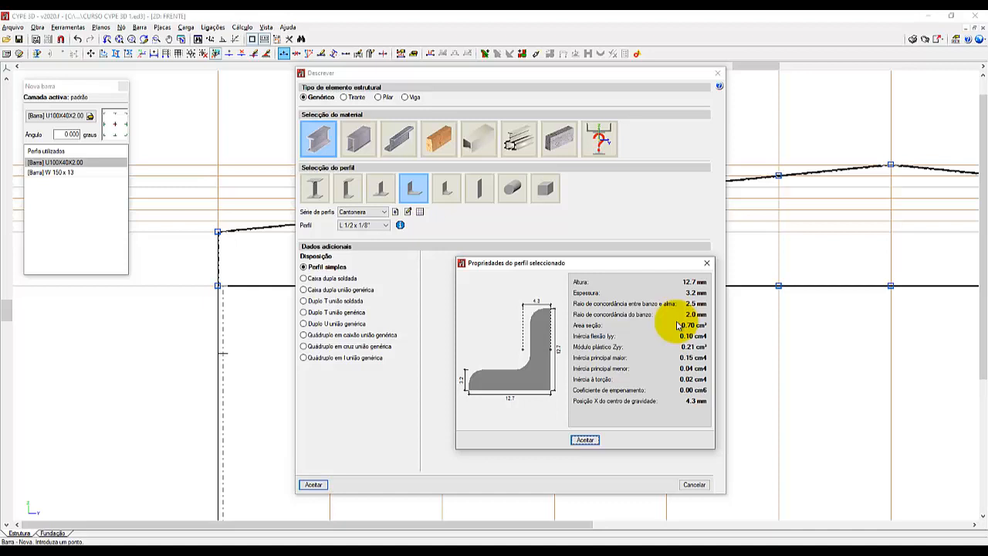
{"action": "left_click", "coordinate": [585, 439]}
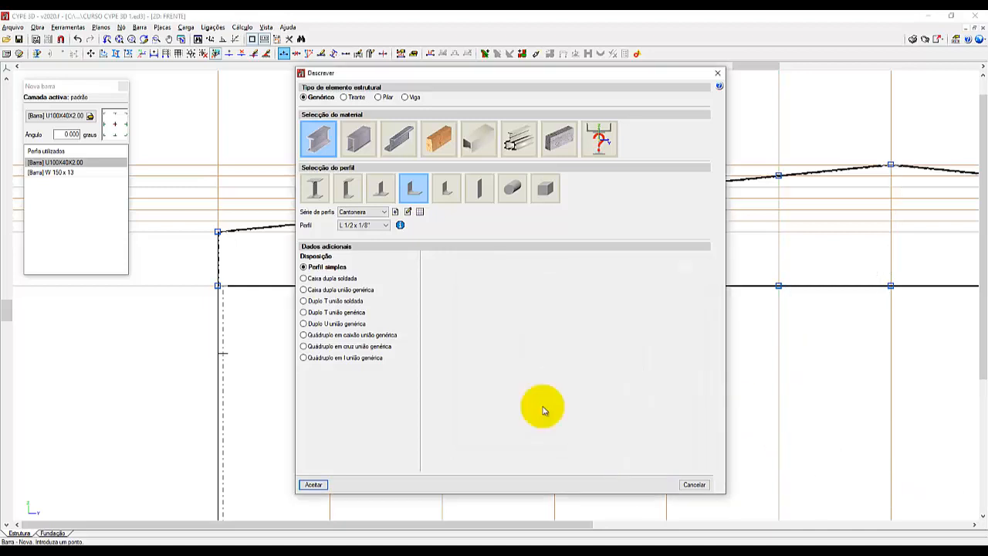
Set the angle profile to L 1 x 1/8" and review its section properties.
{"action": "left_click", "coordinate": [385, 225]}
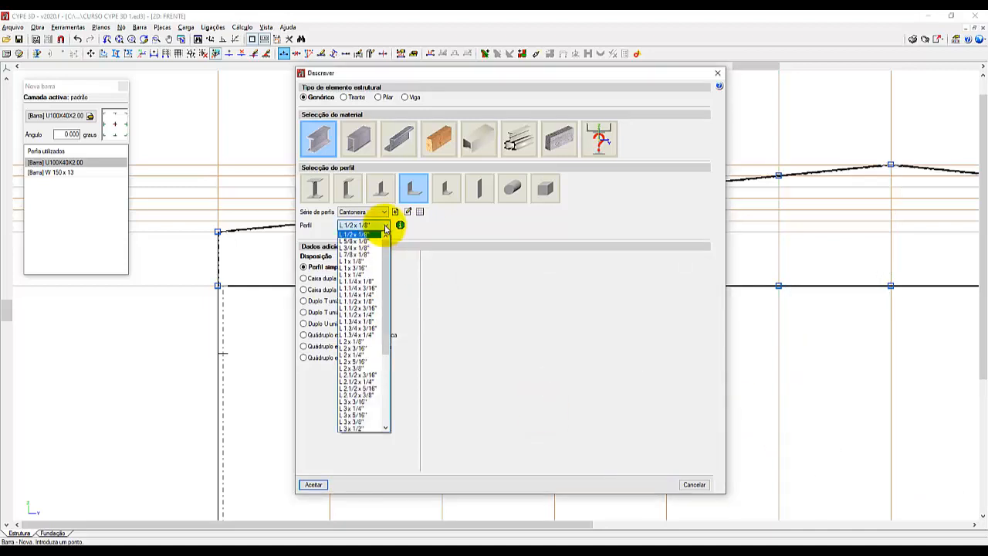
{"action": "left_click", "coordinate": [353, 262]}
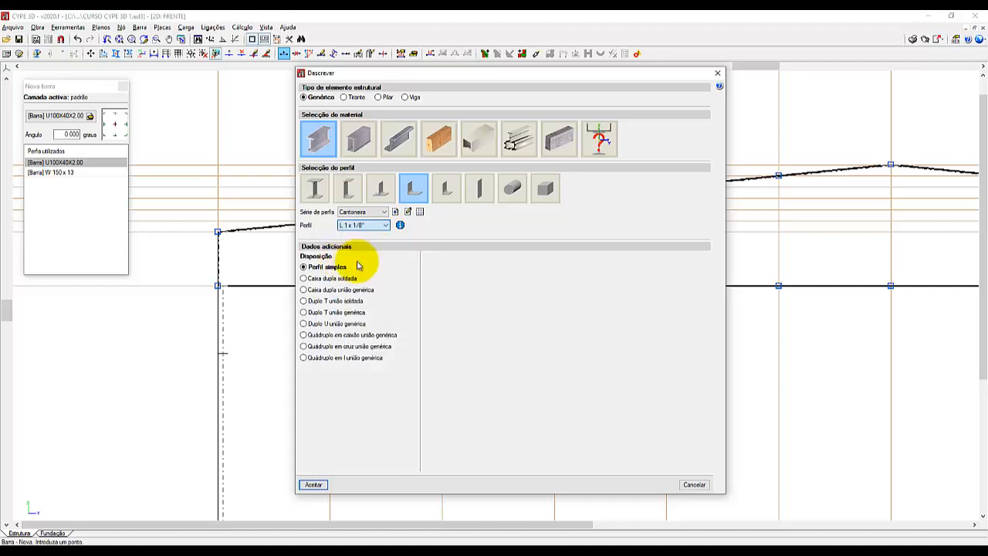
{"action": "left_click", "coordinate": [400, 224]}
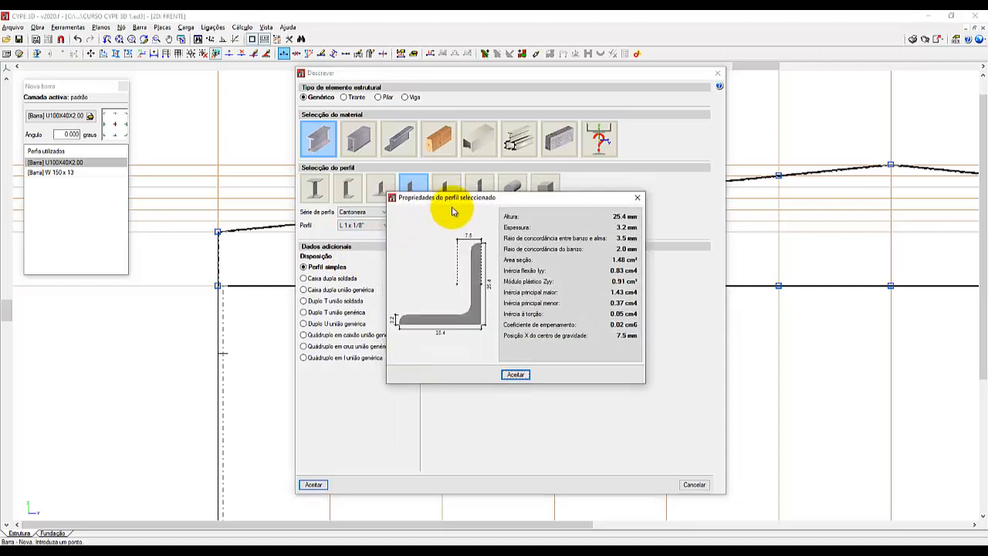
{"action": "left_click_drag", "start_coordinate": [452, 211], "coordinate": [492, 268]}
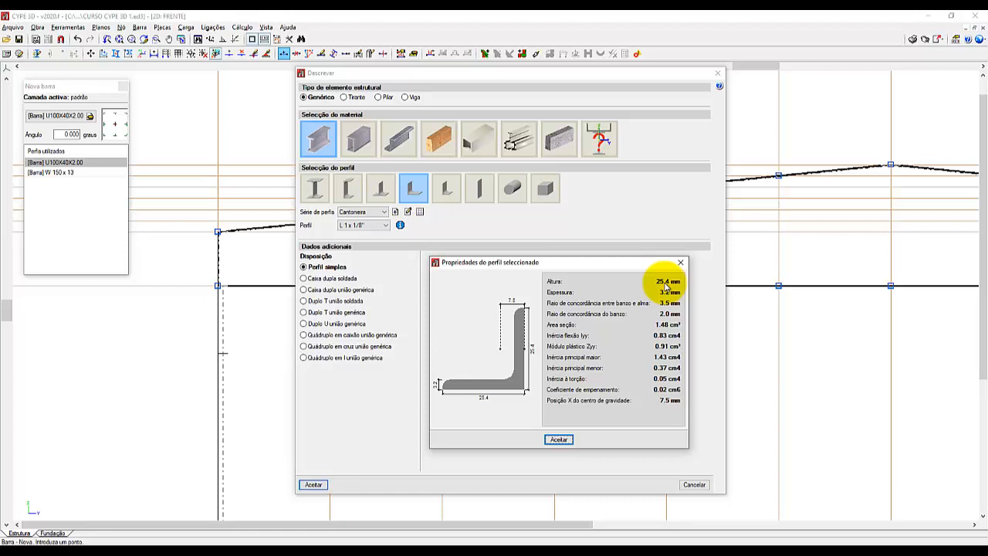
{"action": "left_click", "coordinate": [563, 441]}
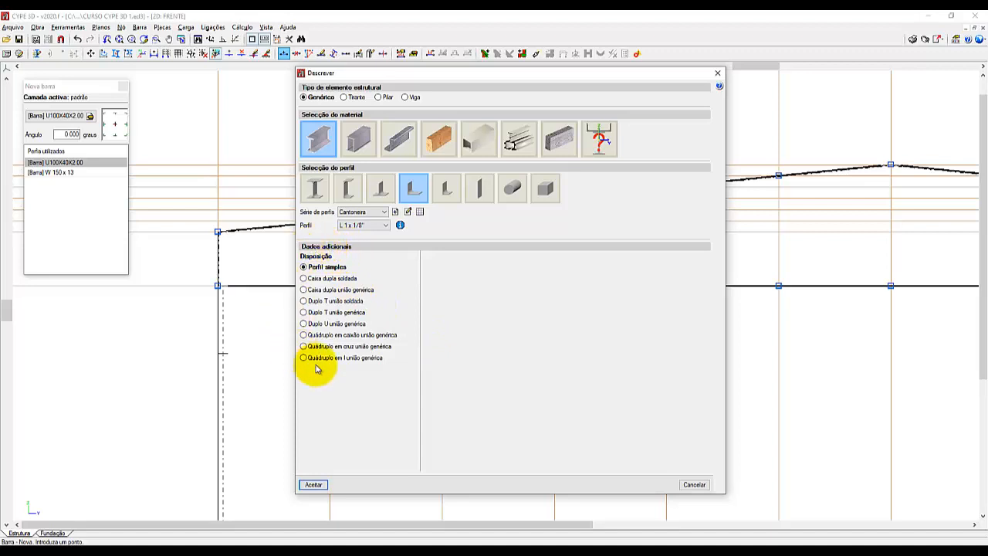
Compare the arrangement options of the rolled steel angle with those of the cold-formed C profile, returning to rolled steel.
{"action": "left_click", "coordinate": [340, 303]}
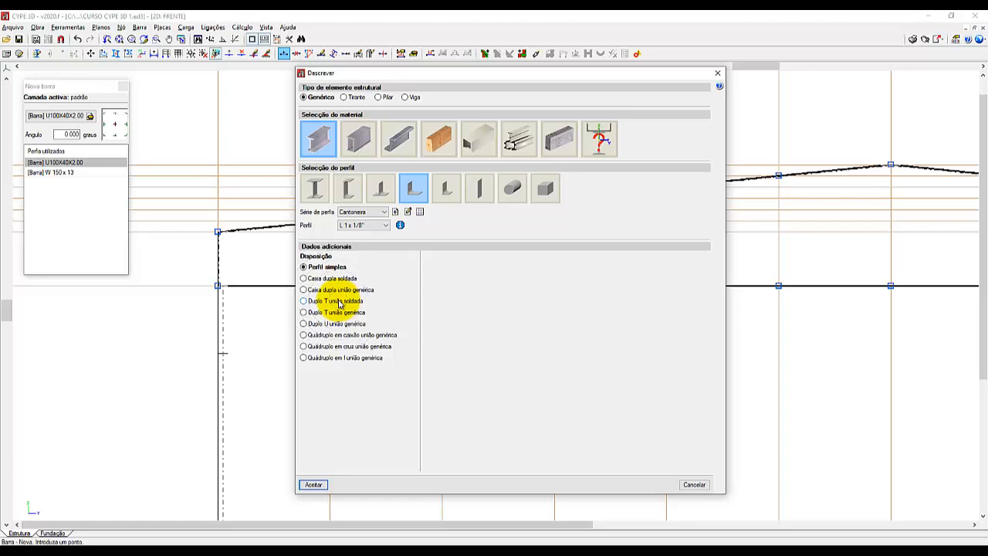
{"action": "left_click", "coordinate": [339, 303]}
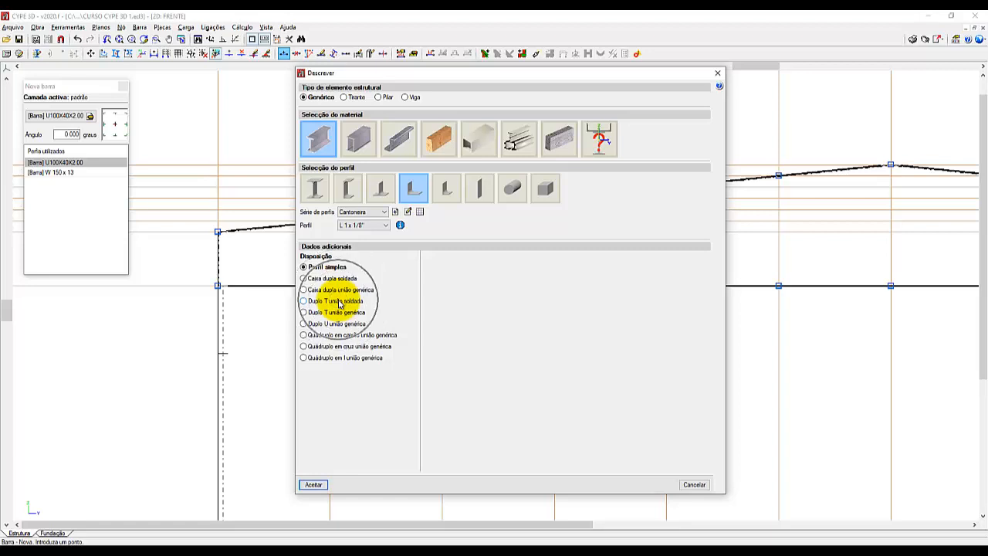
{"action": "key", "text": "ctrl"}
{"action": "key", "text": "ctrl"}
{"action": "key", "text": "ctrl"}
{"action": "key", "text": "ctrl"}
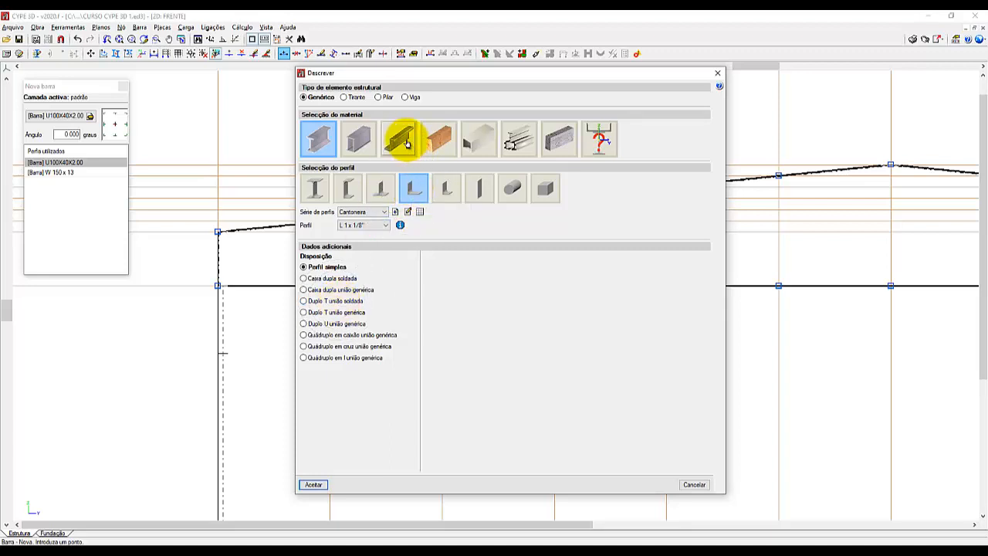
{"action": "left_click", "coordinate": [407, 143]}
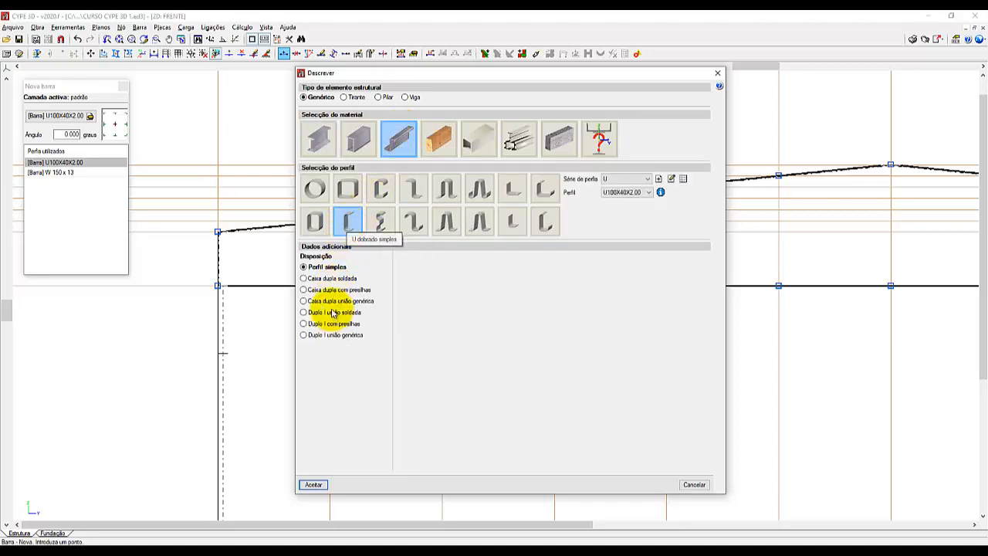
{"action": "left_click", "coordinate": [381, 189]}
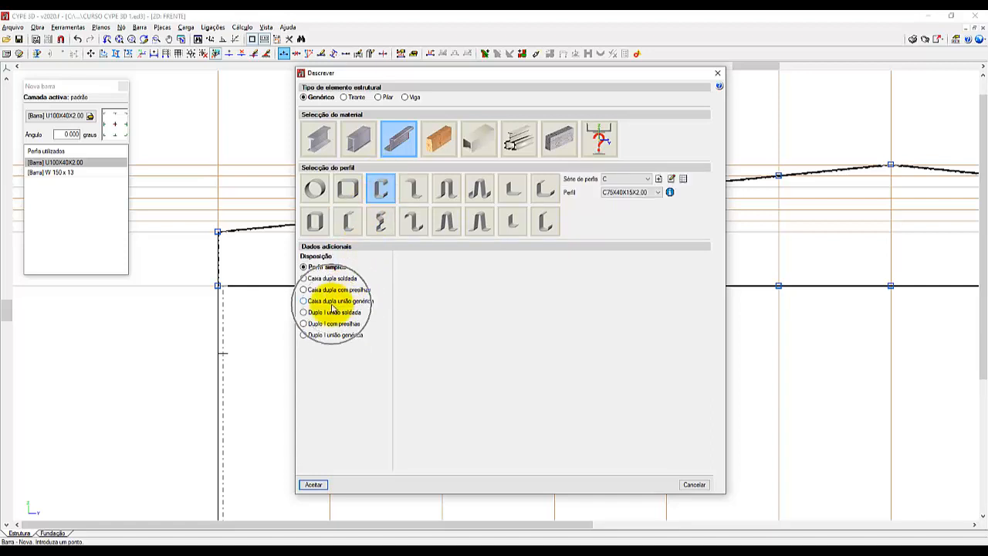
{"action": "left_click", "coordinate": [314, 144]}
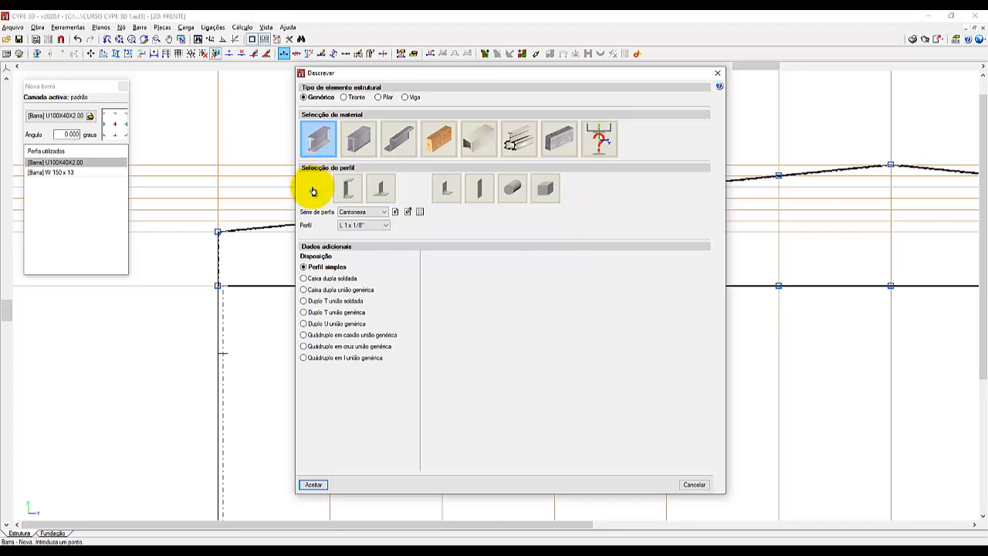
Examine the rolled I profile's arrangement options, including castellated webs with octagonal and hexagonal openings, side plates and half profile.
{"action": "left_click", "coordinate": [313, 189]}
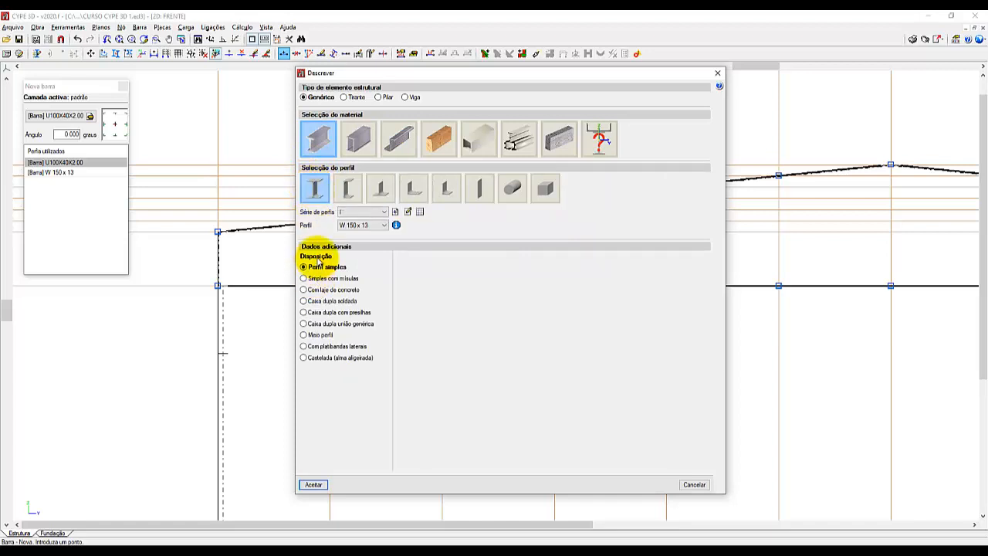
{"action": "left_click", "coordinate": [313, 360]}
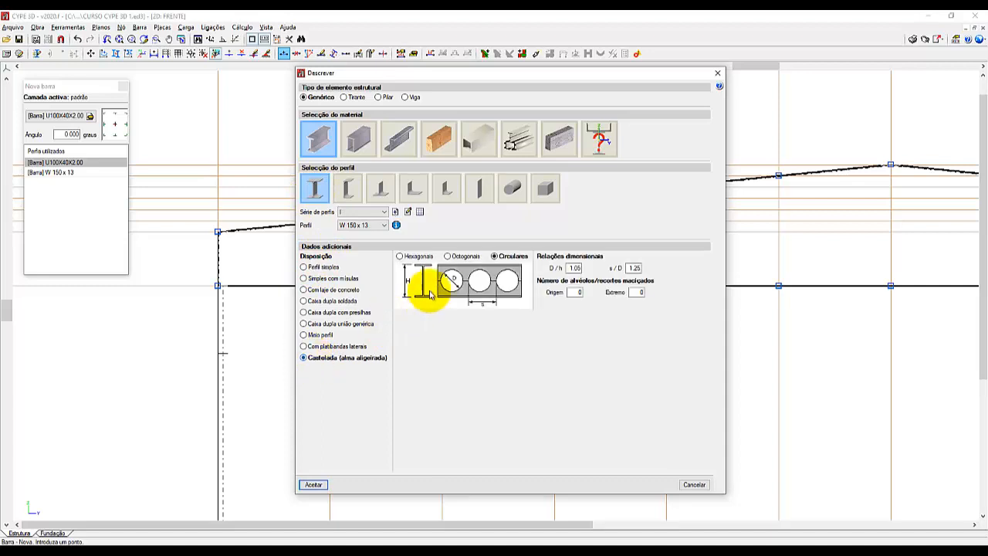
{"action": "left_click", "coordinate": [467, 257]}
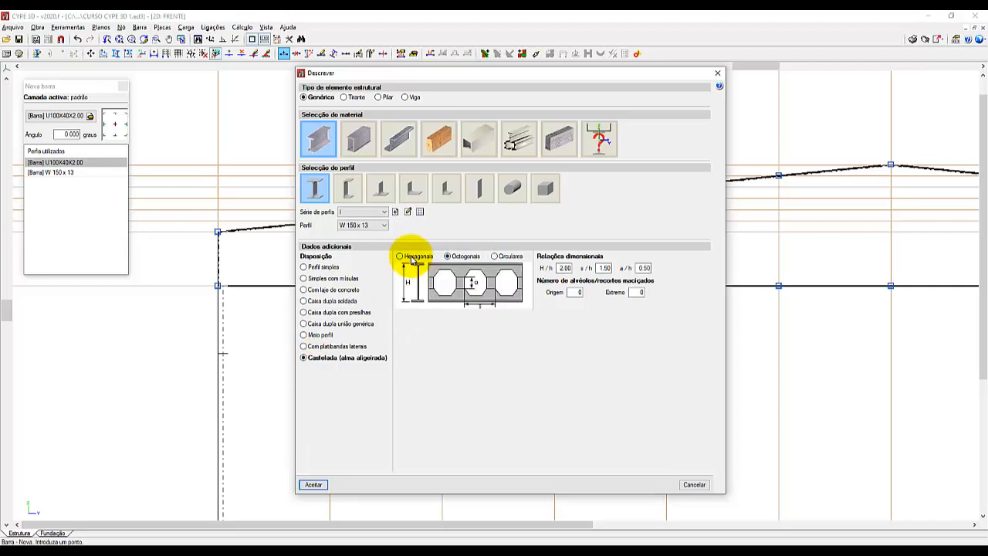
{"action": "left_click", "coordinate": [412, 258]}
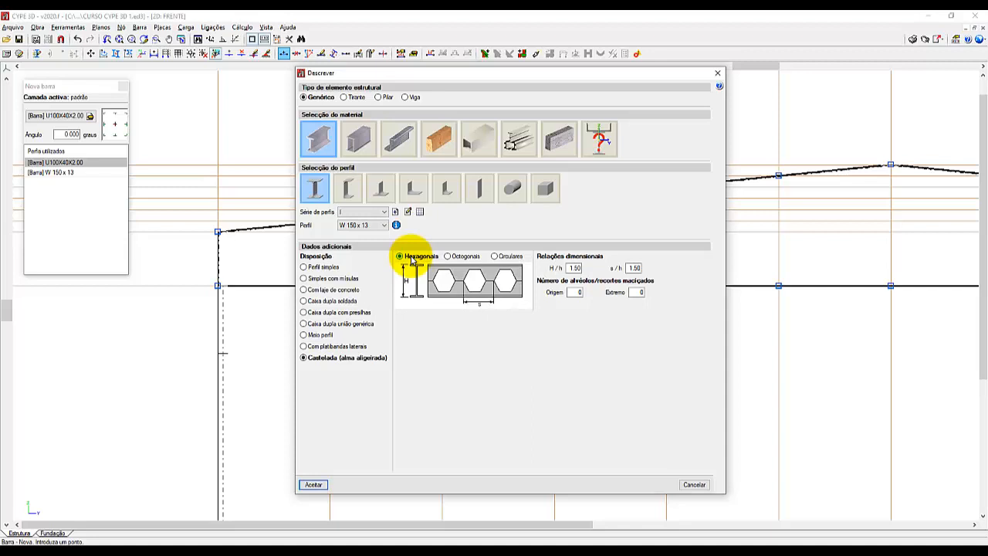
{"action": "left_click", "coordinate": [342, 351]}
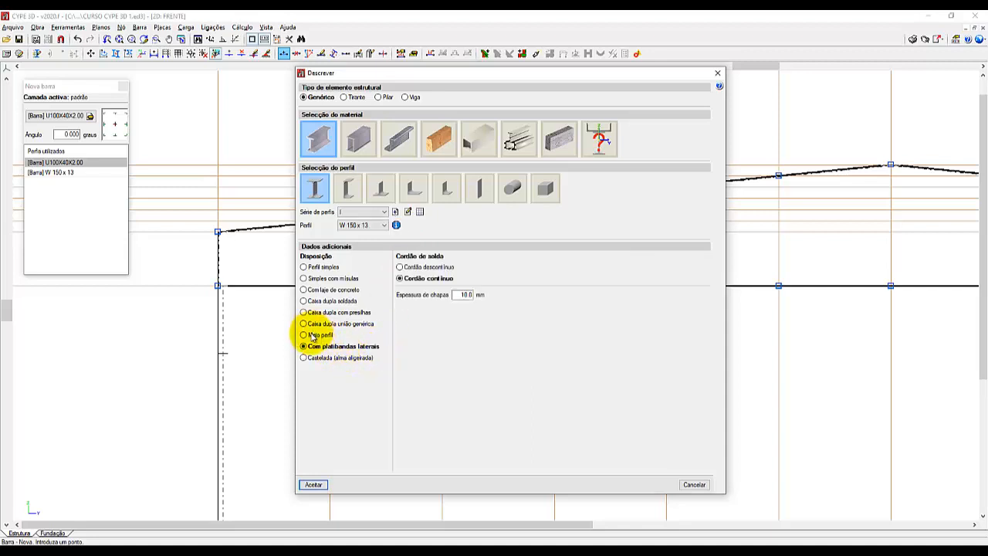
{"action": "left_click", "coordinate": [312, 334]}
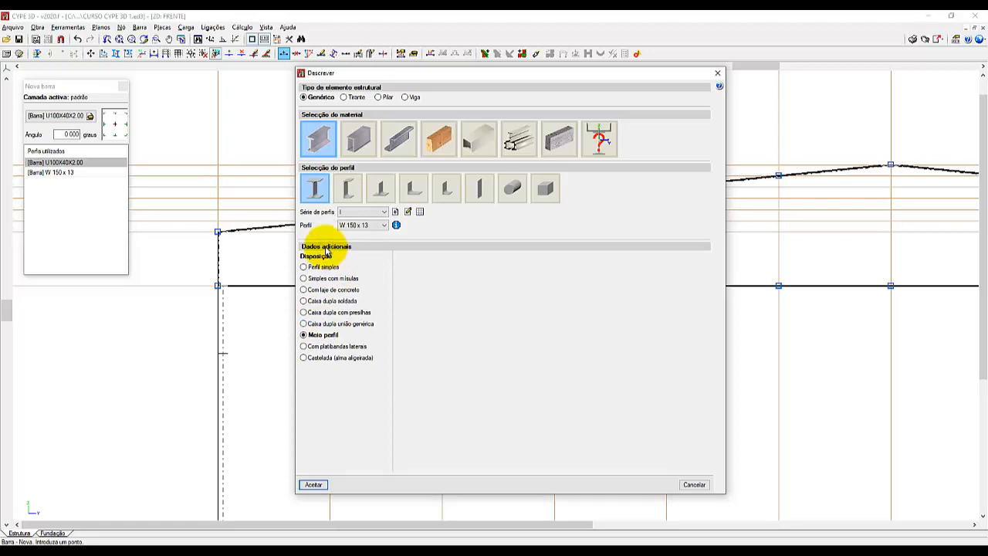
Choose the symmetric rolled steel angle again and arrange it as a Duplo U união genérica.
{"action": "left_click", "coordinate": [322, 144]}
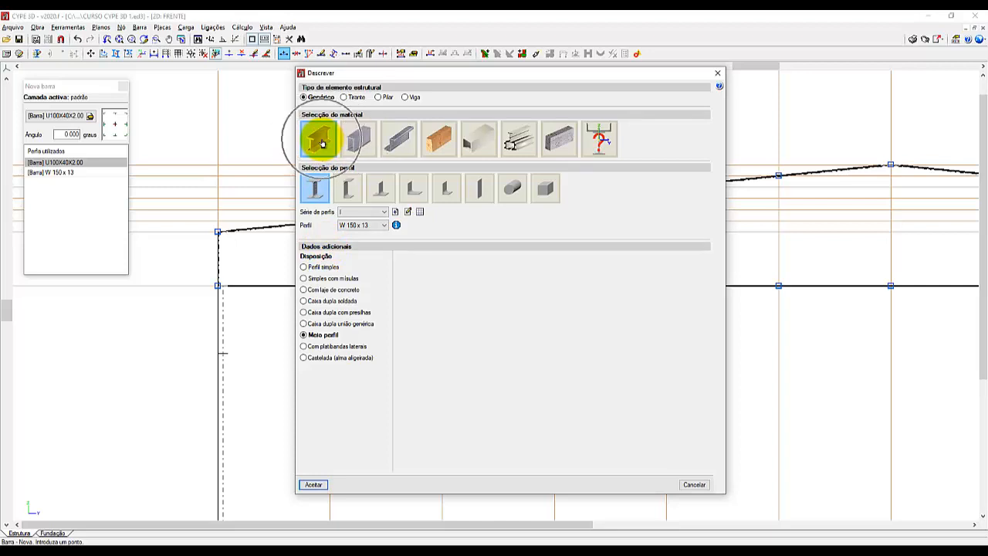
{"action": "left_click", "coordinate": [415, 190]}
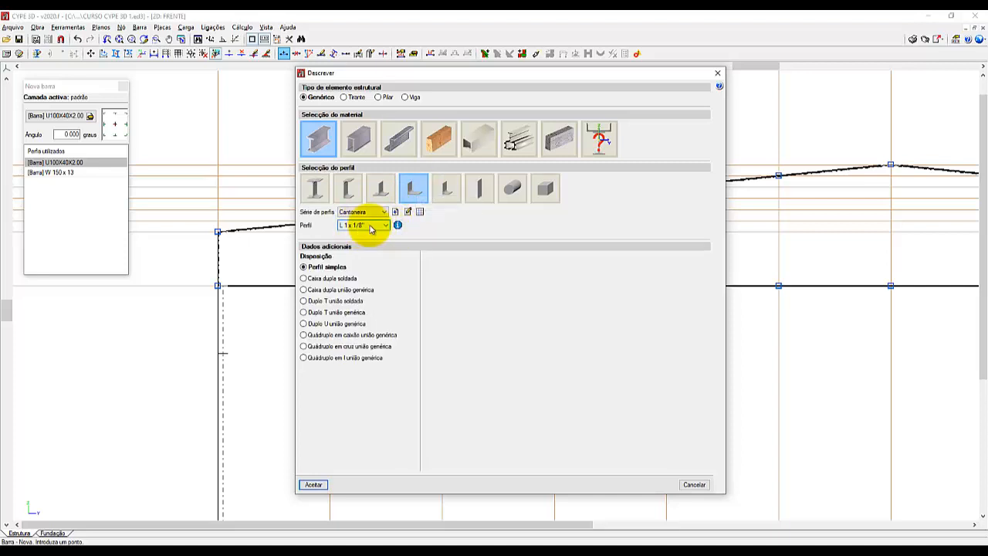
{"action": "left_click", "coordinate": [305, 324]}
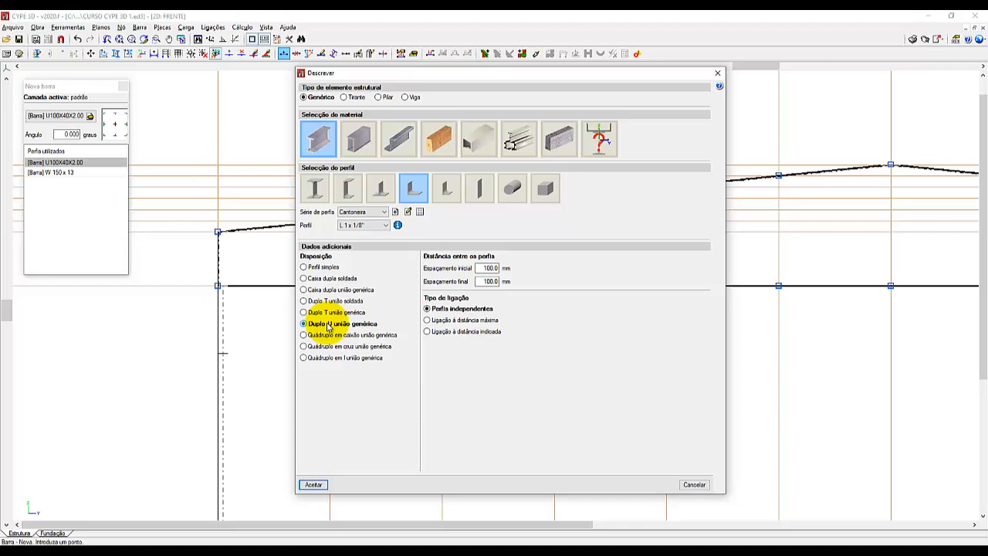
{"action": "left_click", "coordinate": [329, 327]}
{"action": "left_click", "coordinate": [329, 327]}
{"action": "left_click", "coordinate": [329, 327]}
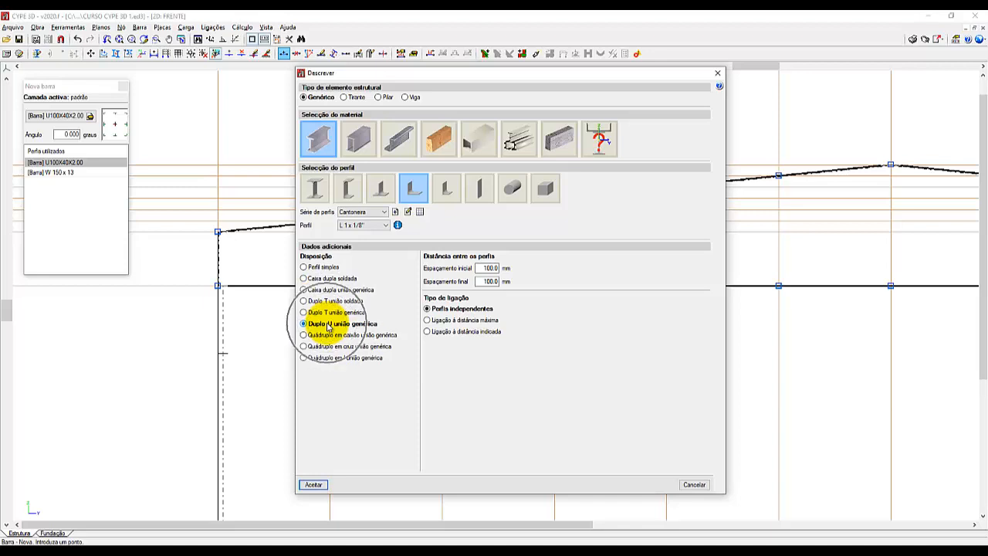
{"action": "left_click", "coordinate": [328, 327]}
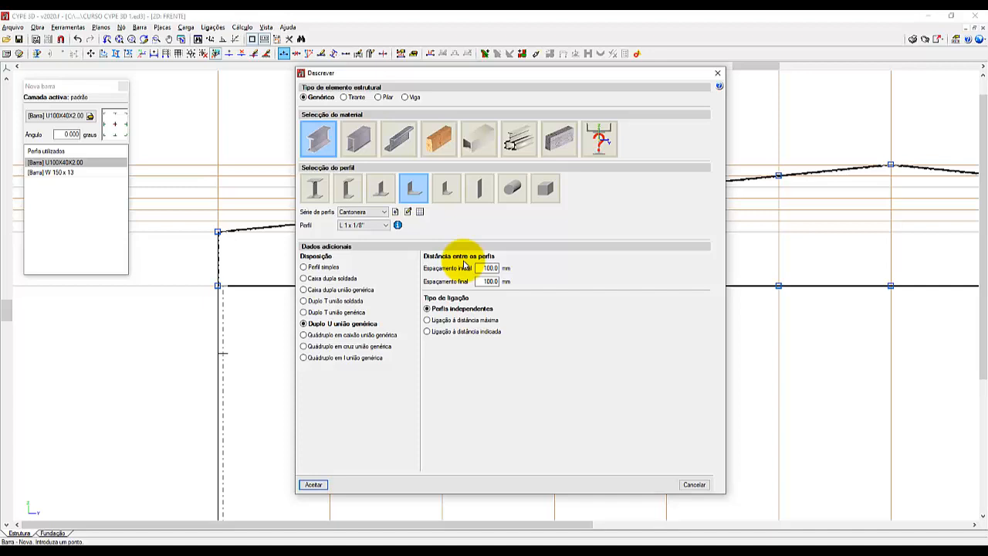
Set both the initial and final spacing between the double-angle profiles to 44 mm.
{"action": "double_click", "coordinate": [485, 268]}
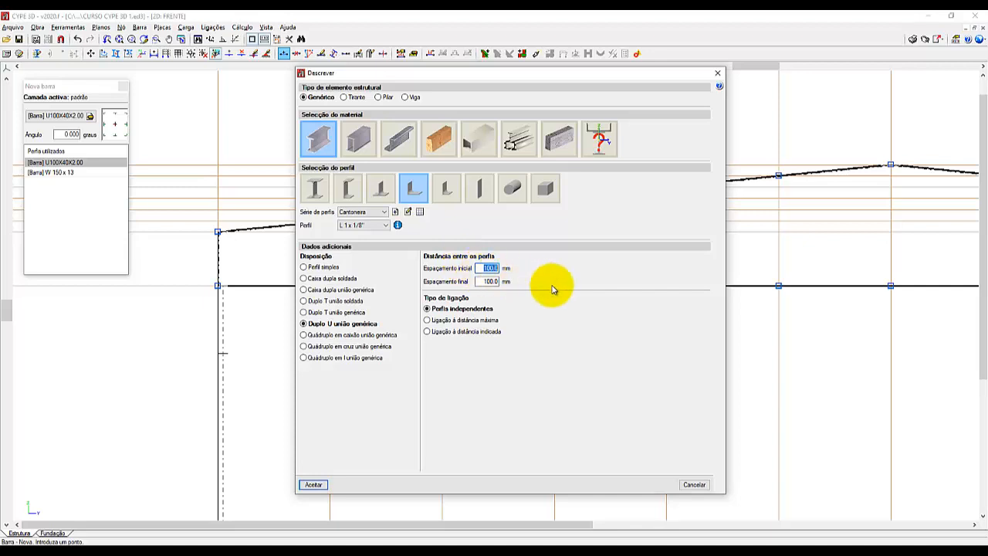
{"action": "type", "text": "4"}
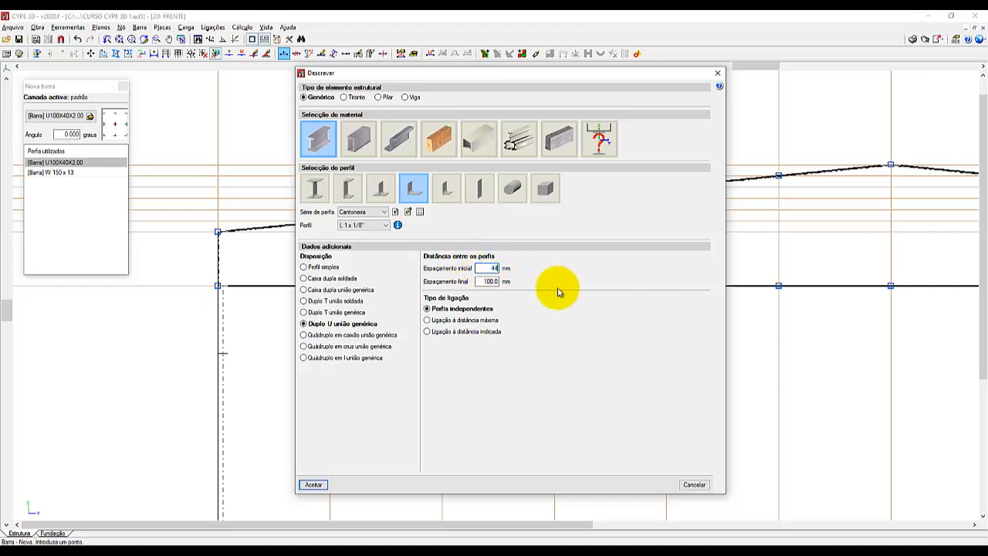
{"action": "type", "text": "4"}
{"action": "double_click", "coordinate": [489, 280]}
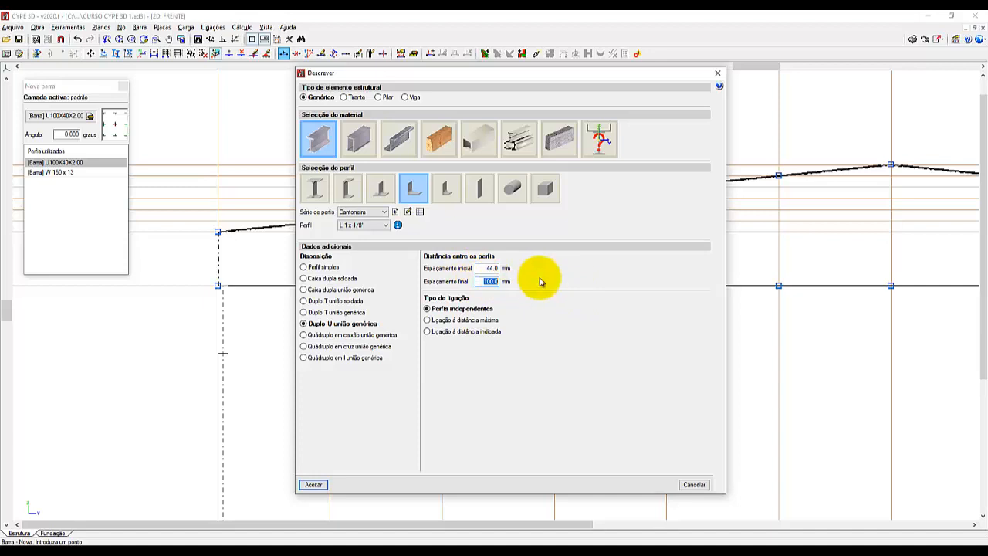
{"action": "type", "text": "44"}
{"action": "double_click", "coordinate": [488, 269]}
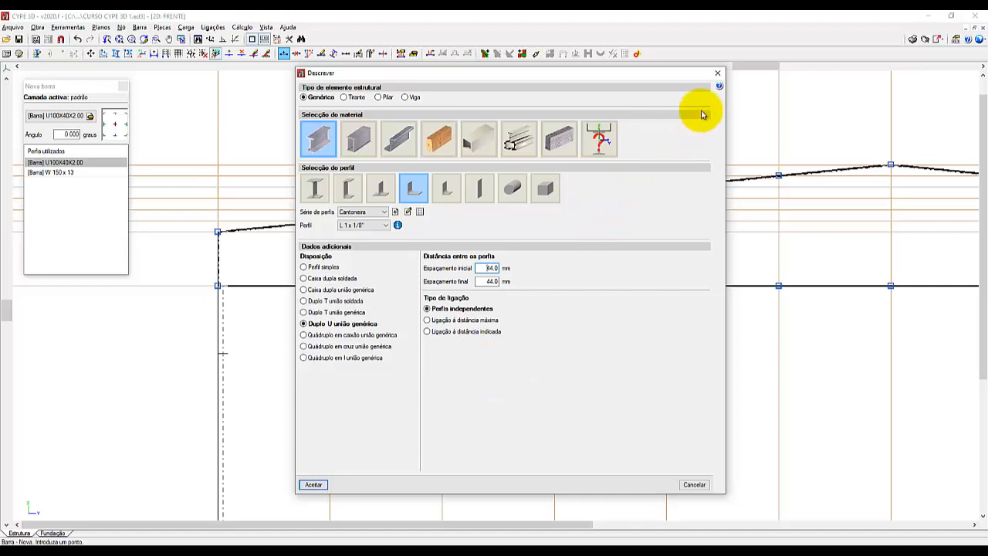
Consult the built-in help on the connection types, reading the explanation of Ligação à distância indicada.
{"action": "left_click", "coordinate": [718, 87]}
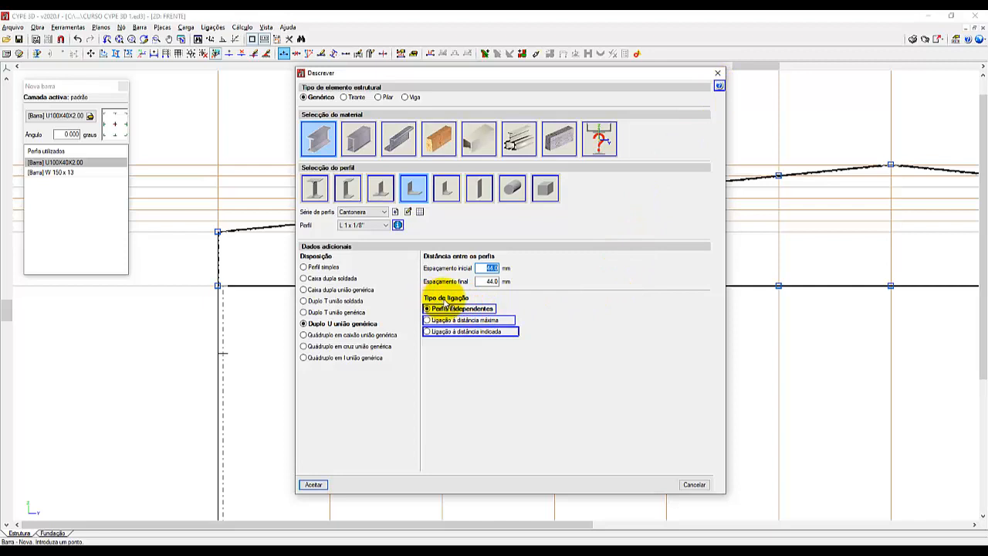
{"action": "left_click", "coordinate": [447, 304]}
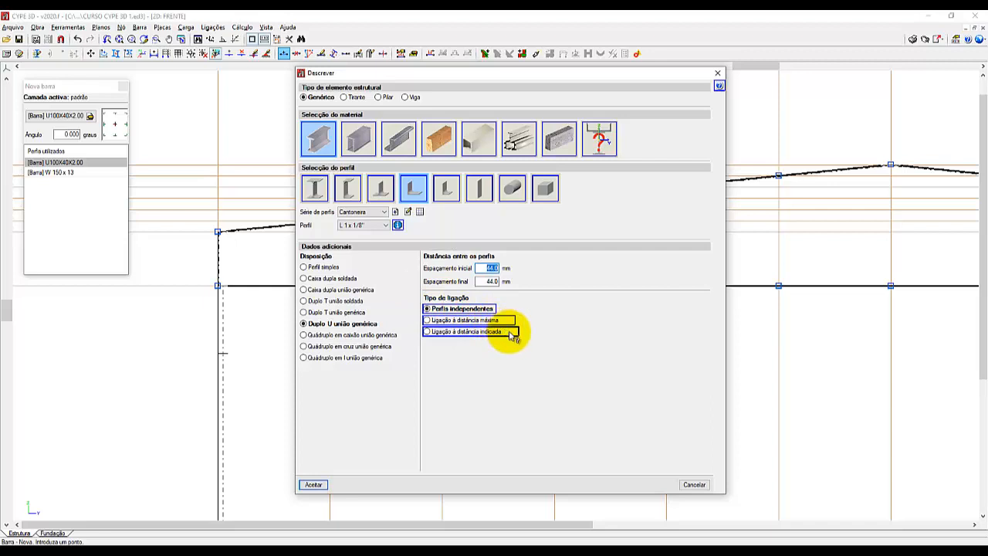
{"action": "mouse_move", "coordinate": [509, 334]}
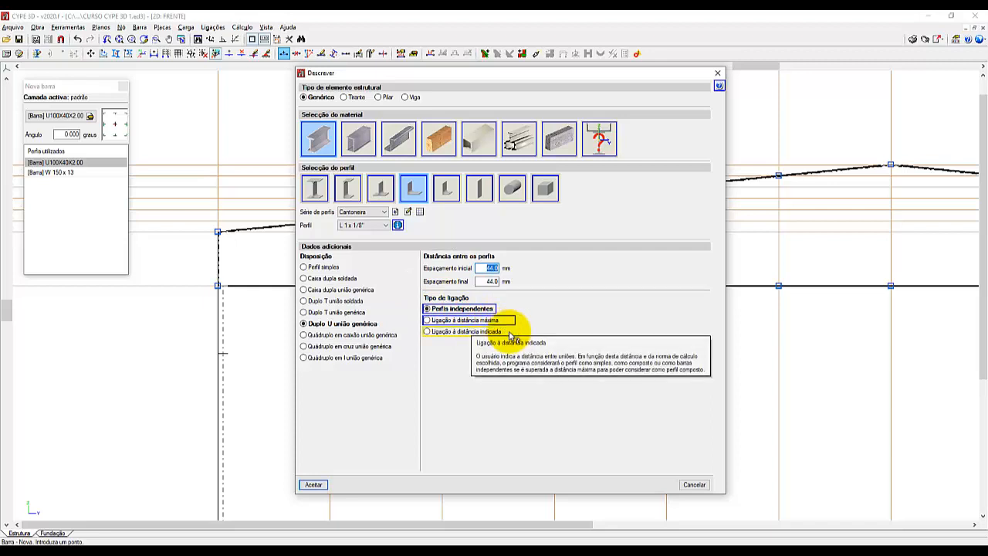
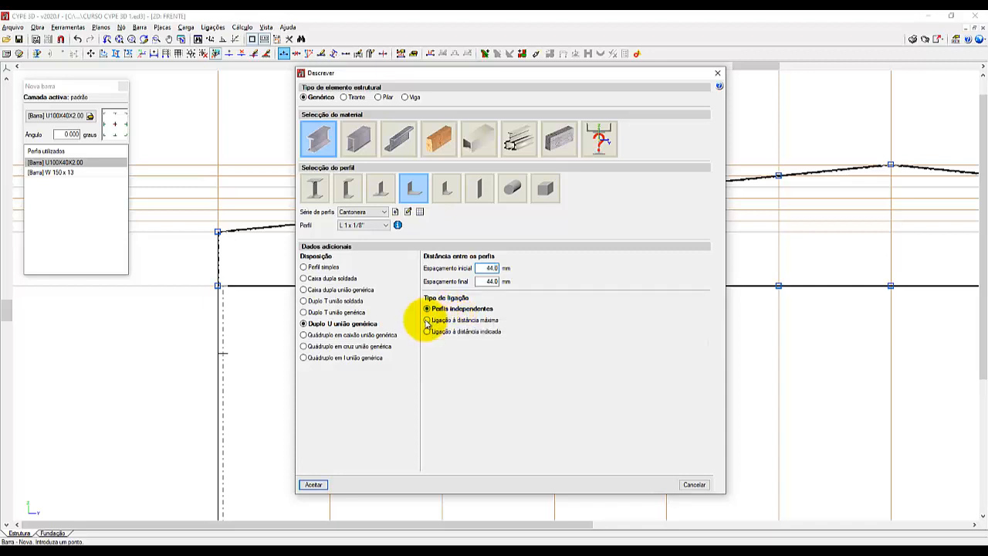
Set the connection type of the double-angle profile to Ligação à distância máxima.
{"action": "left_click", "coordinate": [427, 320]}
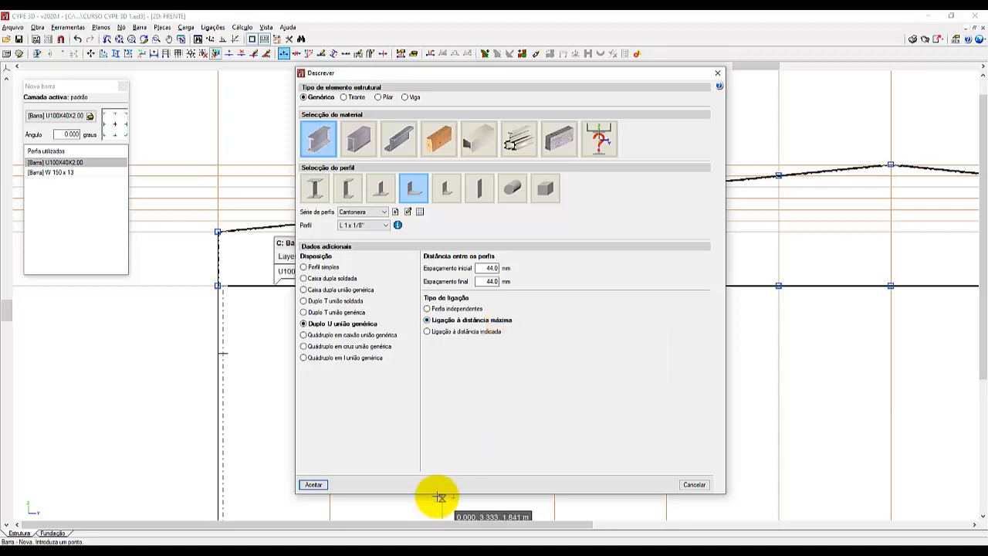
Switch to Paint and open the image "Duplo U união genérica" stored under the _TREINAMENTO MULTIPLUS folder on drive C.
{"action": "left_click", "coordinate": [392, 553]}
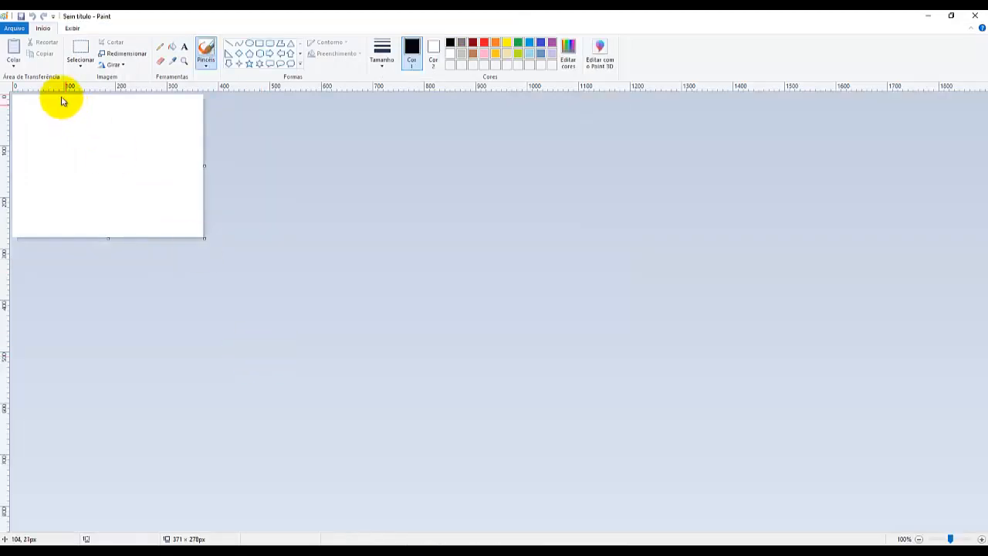
{"action": "left_click", "coordinate": [13, 29]}
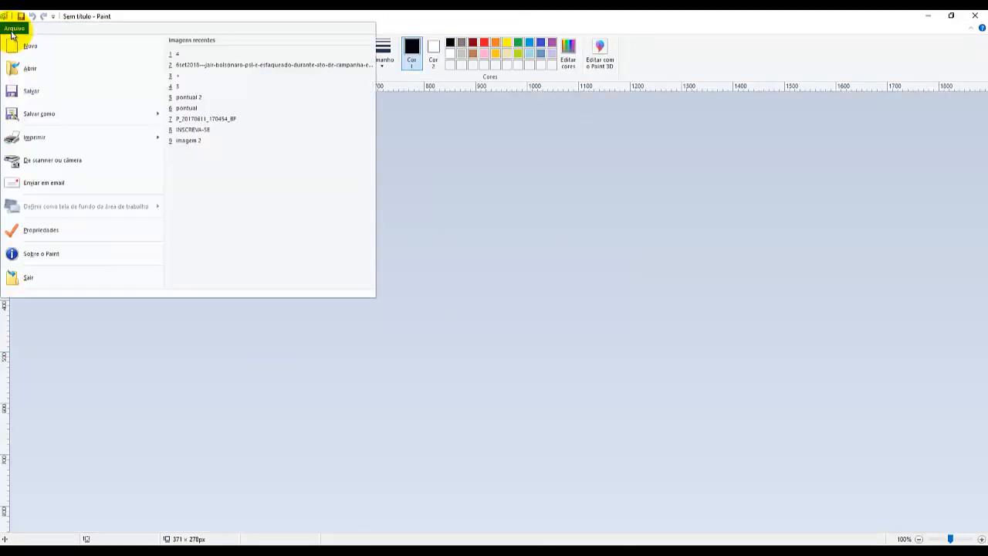
{"action": "left_click", "coordinate": [31, 69]}
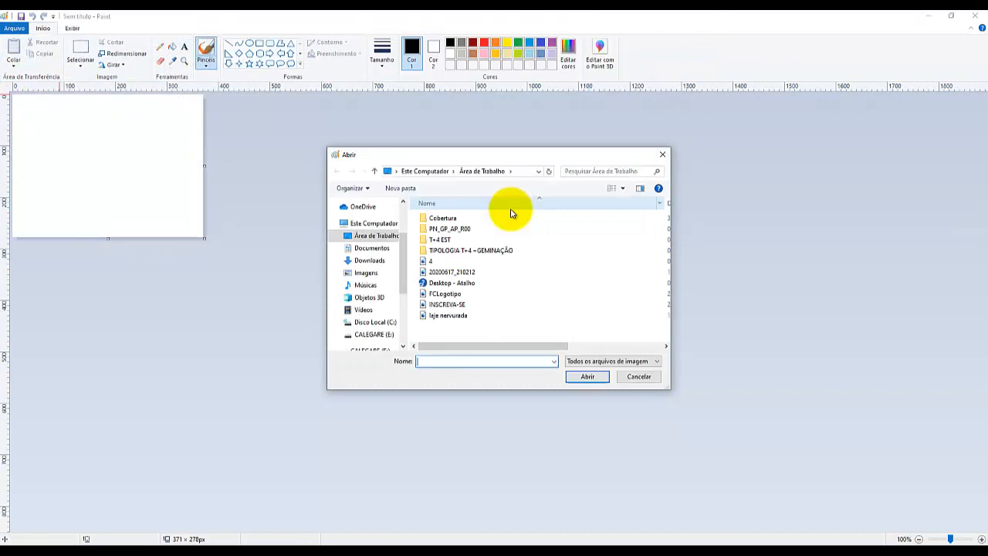
{"action": "left_click", "coordinate": [379, 322]}
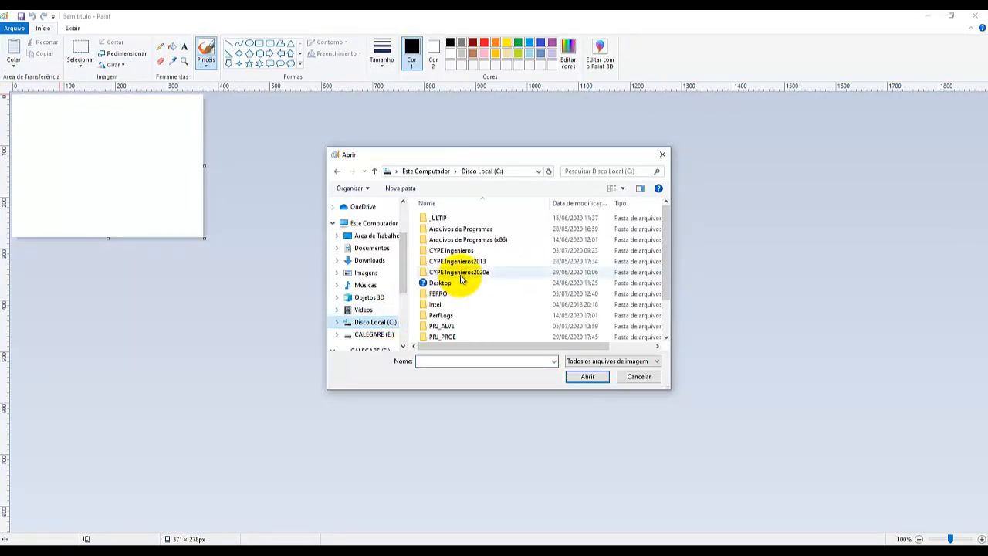
{"action": "double_click", "coordinate": [446, 219]}
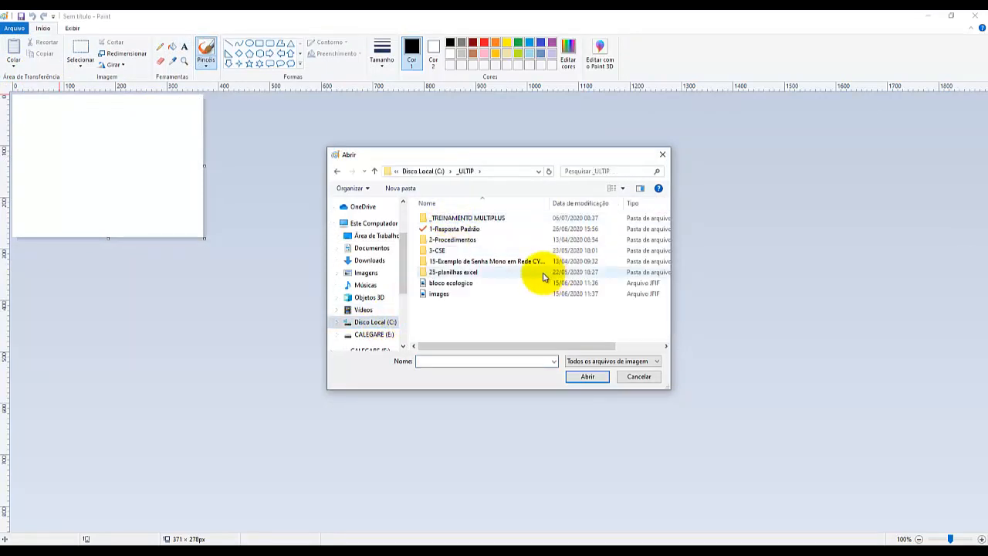
{"action": "left_click", "coordinate": [476, 220]}
{"action": "double_click", "coordinate": [477, 219]}
{"action": "double_click", "coordinate": [468, 229]}
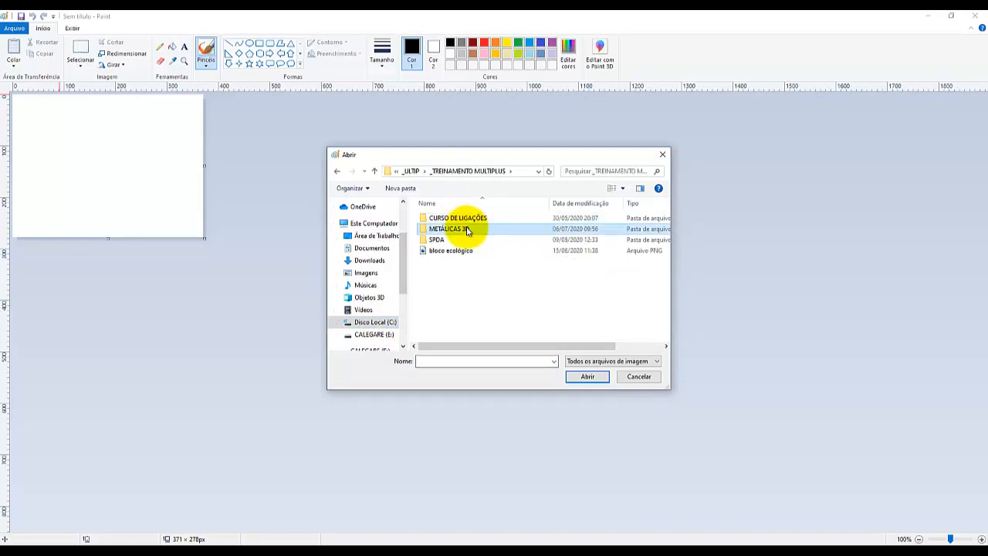
{"action": "double_click", "coordinate": [564, 232]}
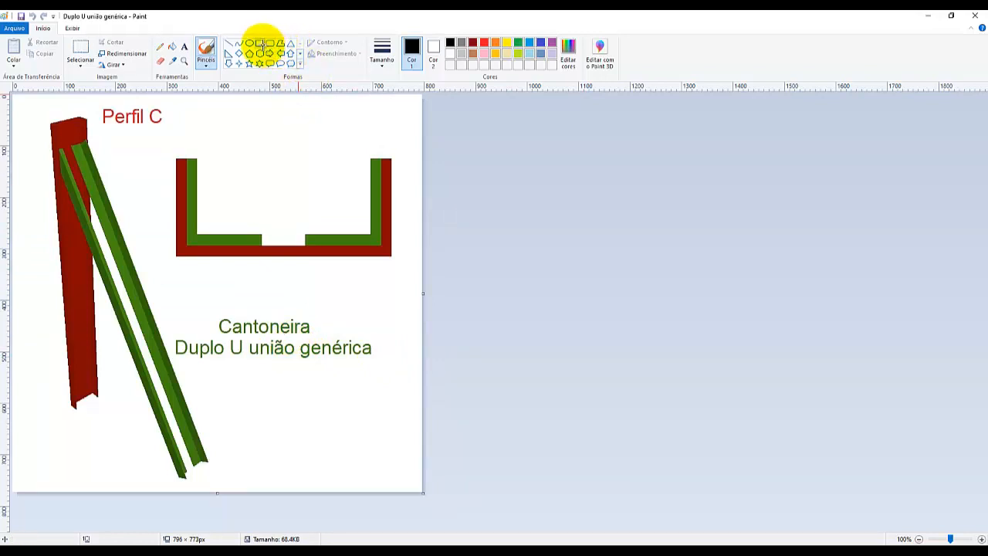
Draw a red-filled rectangle about 122 × 22 px bridging the gap between the two green angles in the cross-section.
{"action": "left_click", "coordinate": [260, 43]}
{"action": "left_click", "coordinate": [486, 44]}
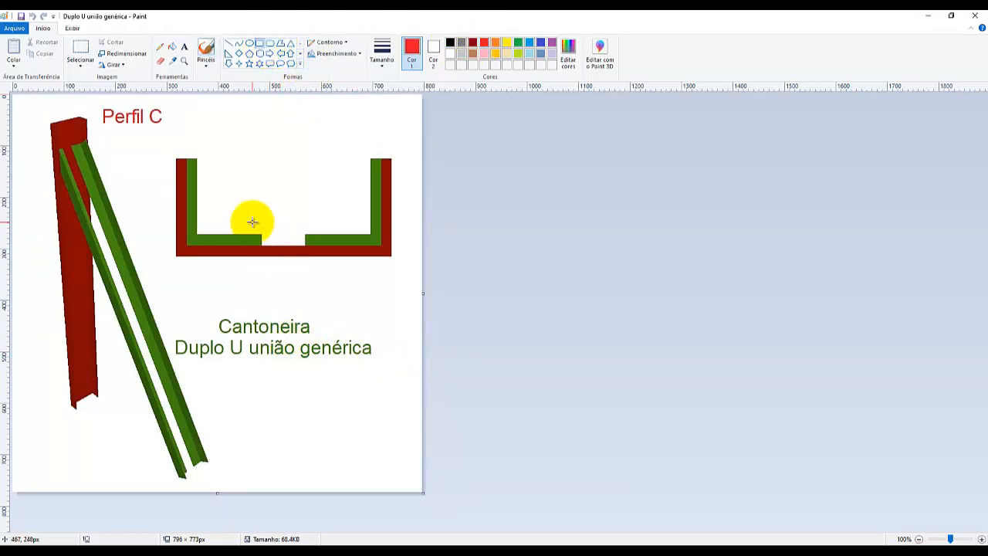
{"action": "left_click_drag", "start_coordinate": [247, 221], "coordinate": [311, 232]}
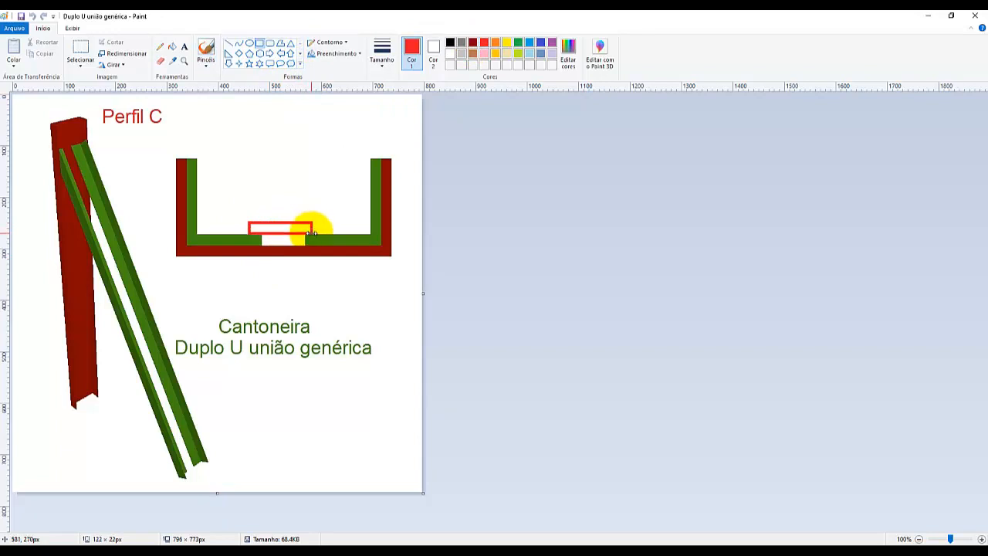
{"action": "left_click", "coordinate": [172, 47]}
{"action": "left_click", "coordinate": [287, 230]}
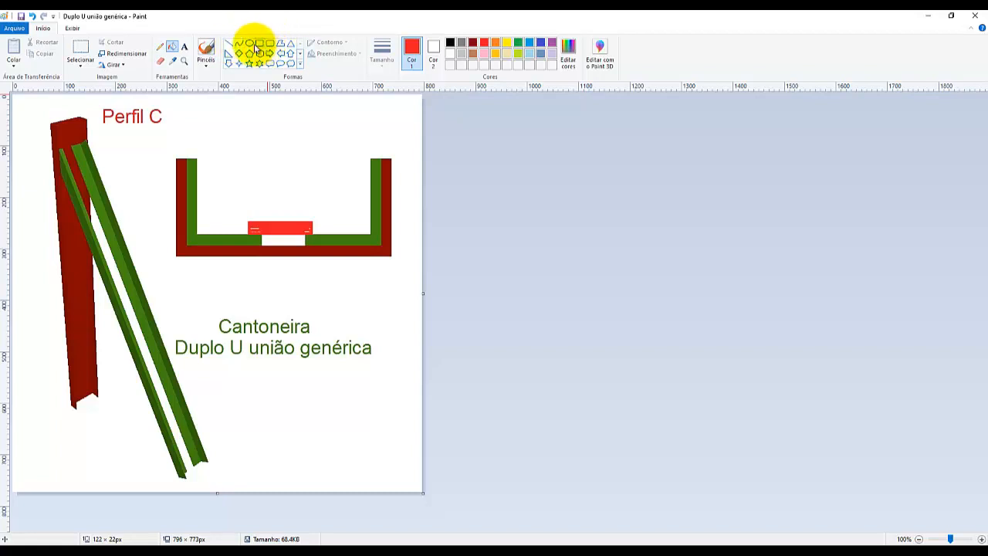
Draw two short red lines across the gap between the diagonal green angles to mark the intermediate connecting plates.
{"action": "left_click", "coordinate": [229, 44]}
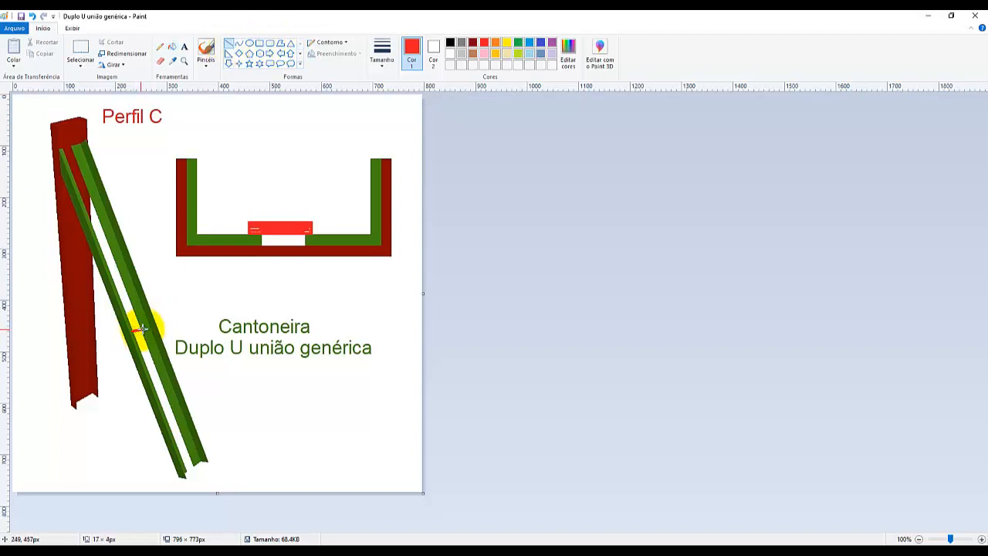
{"action": "left_click_drag", "start_coordinate": [133, 331], "coordinate": [145, 327]}
{"action": "left_click", "coordinate": [224, 376]}
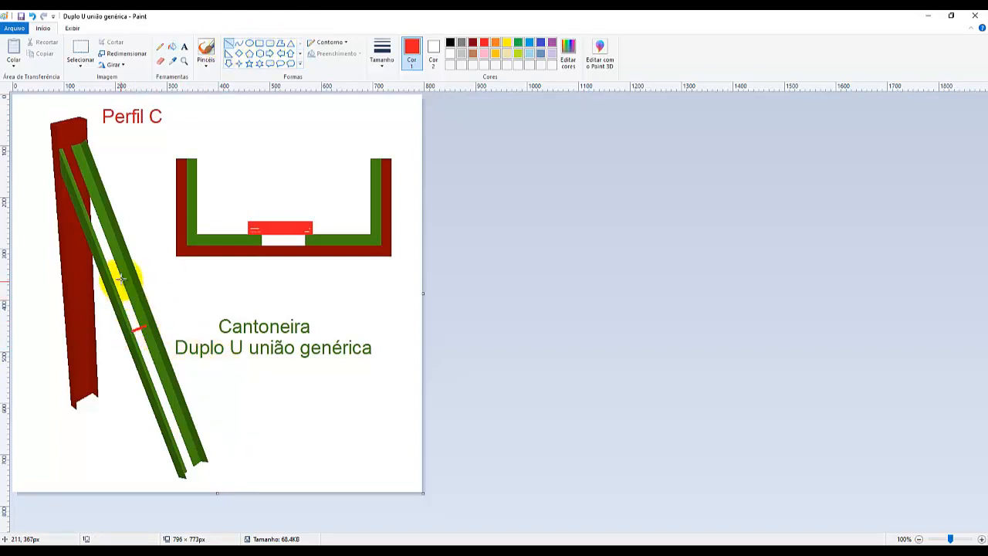
{"action": "left_click_drag", "start_coordinate": [108, 273], "coordinate": [122, 267]}
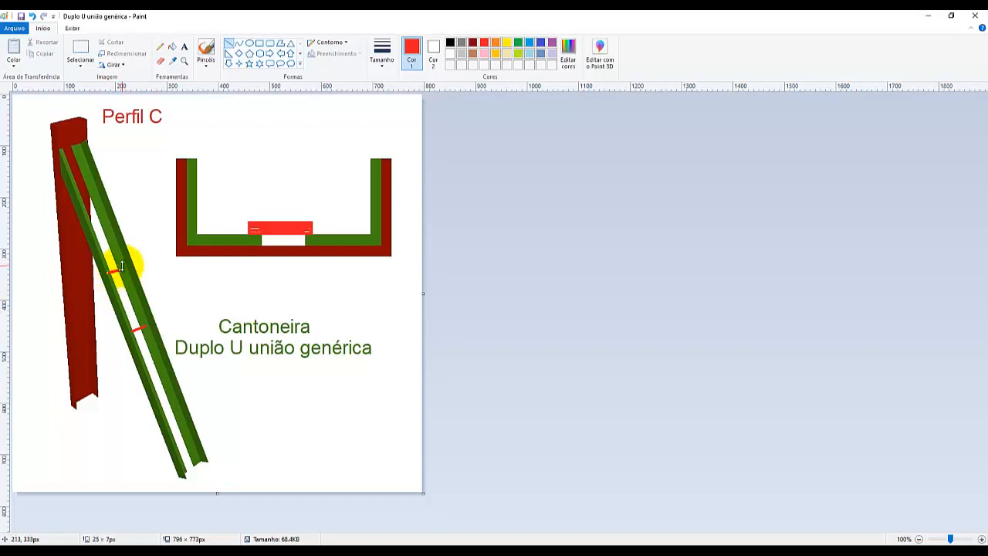
{"action": "left_click", "coordinate": [225, 291]}
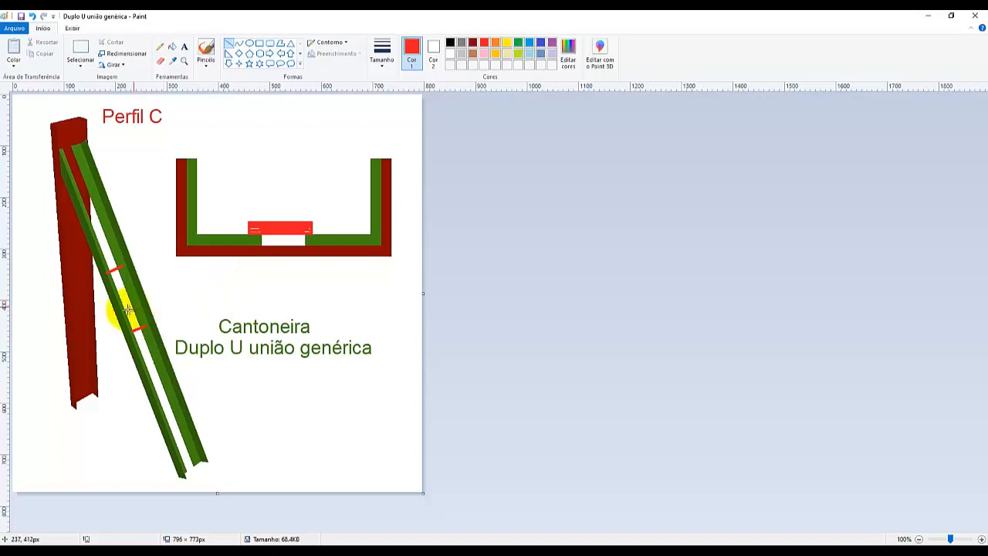
Examine up close the upper red connector mark between the two diagonal angles.
{"action": "scroll", "coordinate": [100, 314], "scroll_direction": "up", "scroll_amount": 1, "text": "ctrl"}
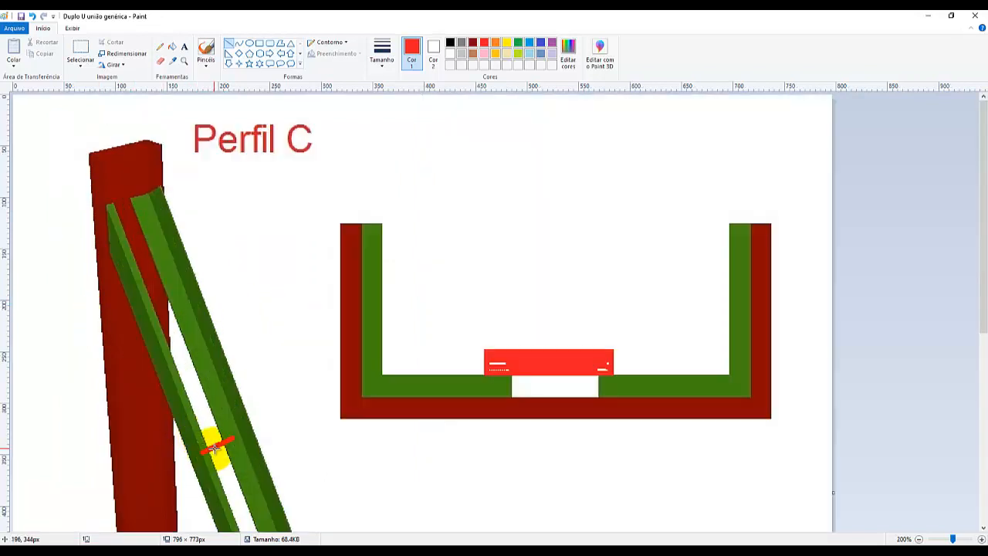
{"action": "key", "text": "ctrl"}
{"action": "key", "text": "ctrl"}
{"action": "key", "text": "ctrl"}
{"action": "key", "text": "ctrl"}
{"action": "key", "text": "ctrl"}
{"action": "key", "text": "ctrl"}
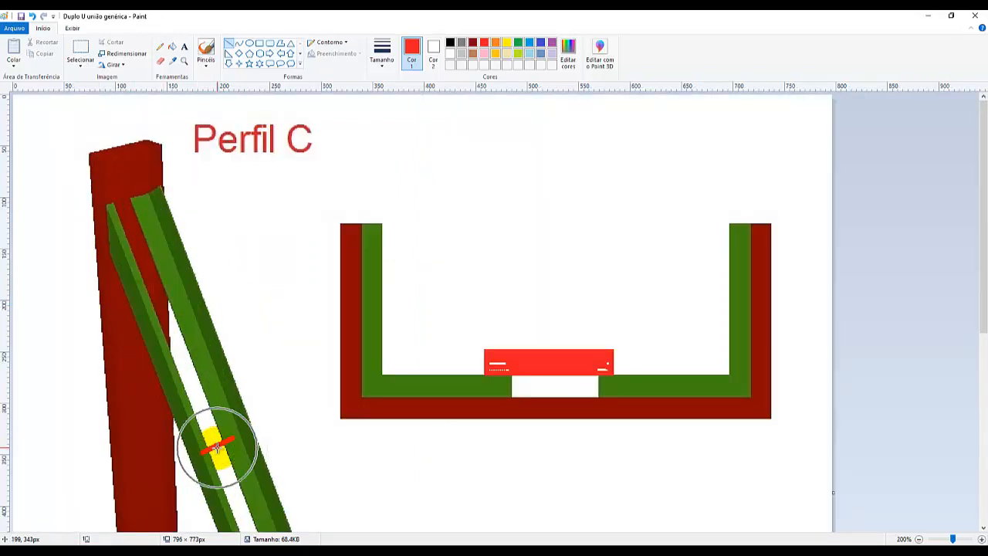
{"action": "key", "text": "ctrl"}
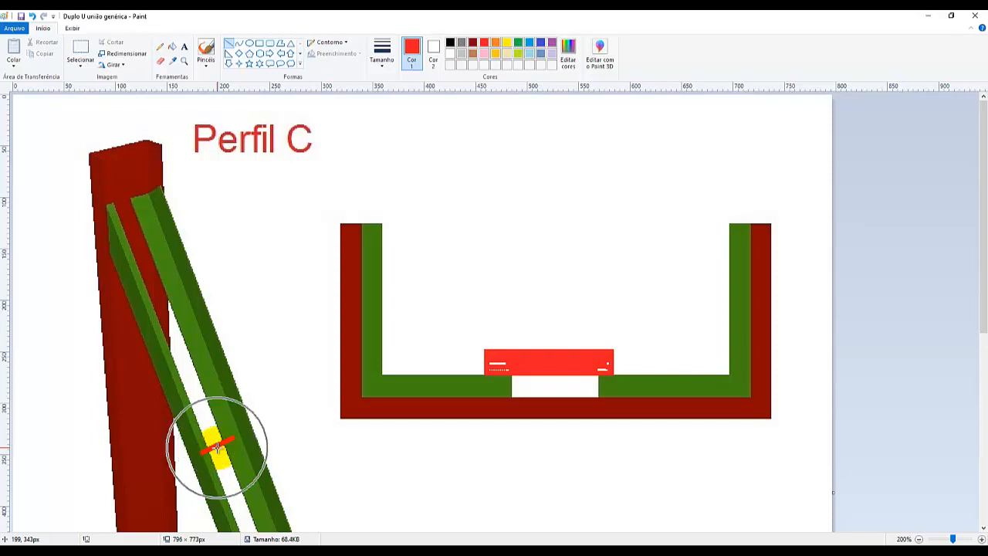
{"action": "key", "text": "ctrl"}
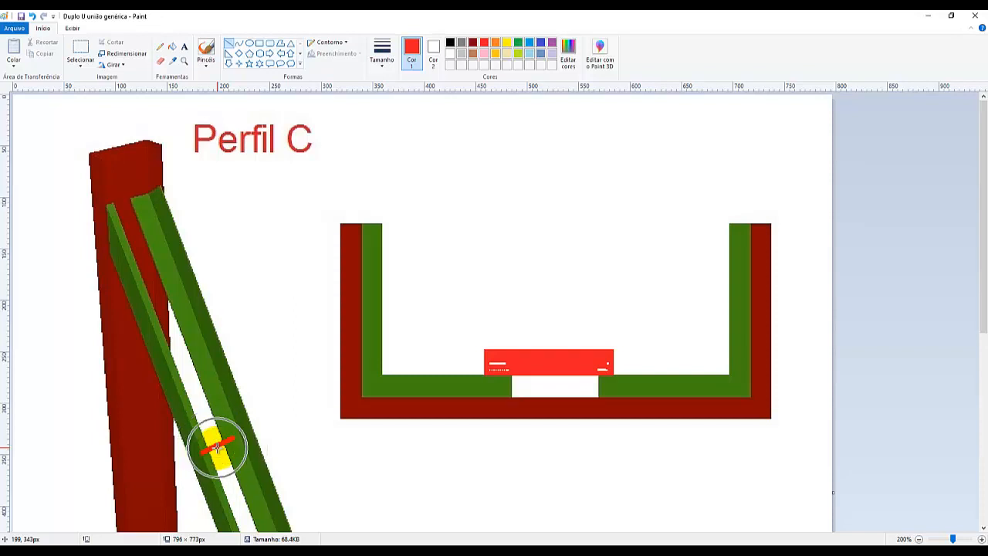
{"action": "key", "text": "ctrl"}
{"action": "key", "text": "ctrl"}
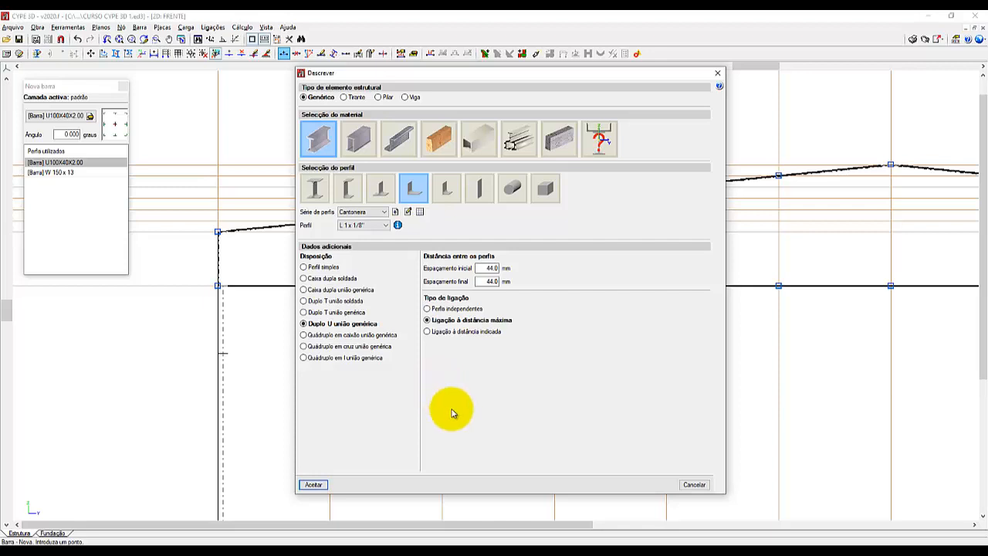
Accept the double L 1 x 1/8" section in CYPE 3D and draw alternating diagonals and verticals from the left column top to bottom-chord node N20.
{"action": "left_click", "coordinate": [314, 484]}
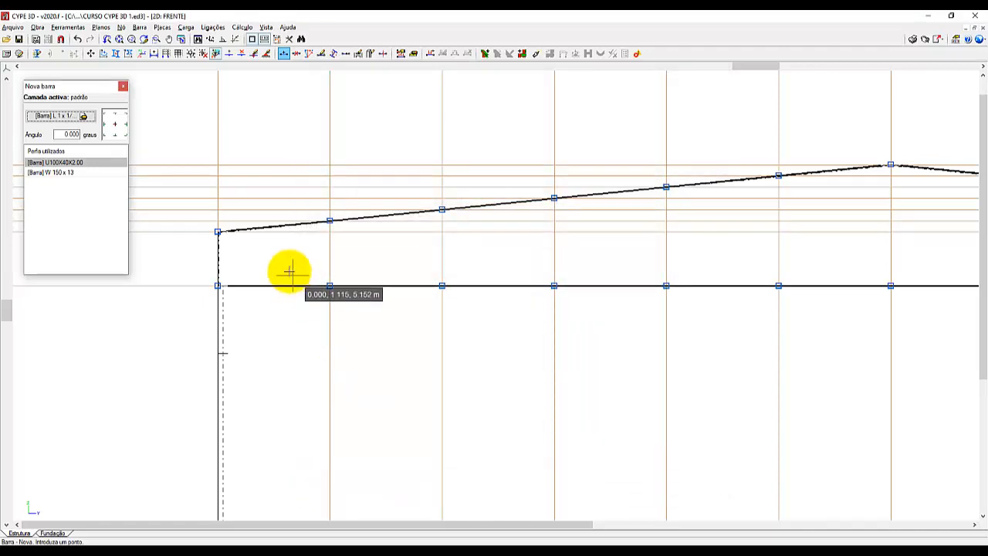
{"action": "left_click", "coordinate": [329, 285]}
{"action": "left_click", "coordinate": [329, 221]}
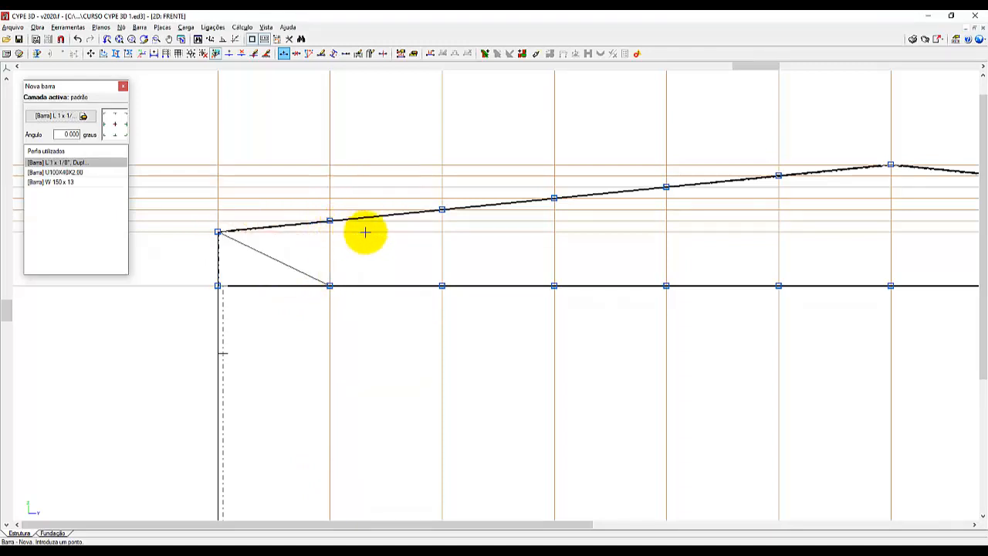
{"action": "left_click", "coordinate": [441, 285]}
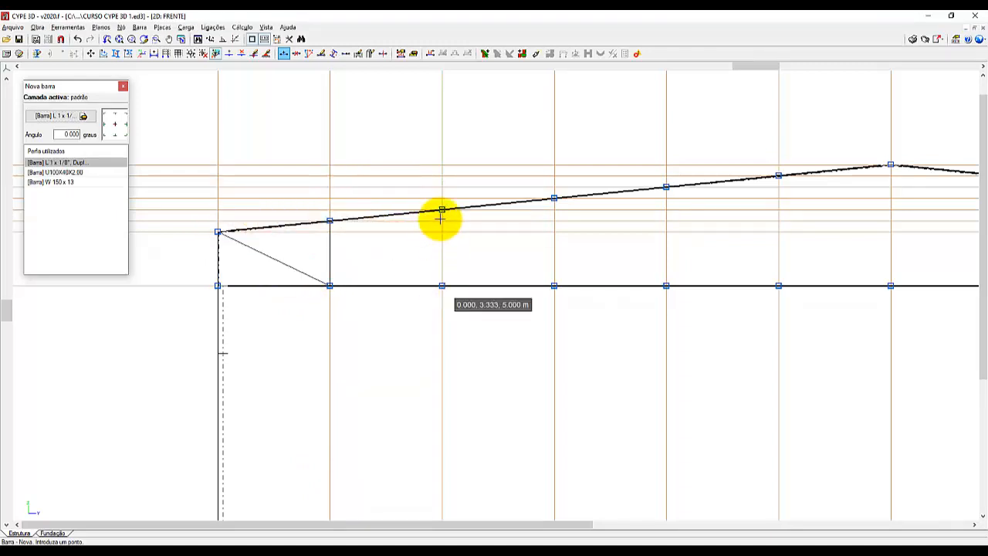
{"action": "left_click", "coordinate": [441, 210]}
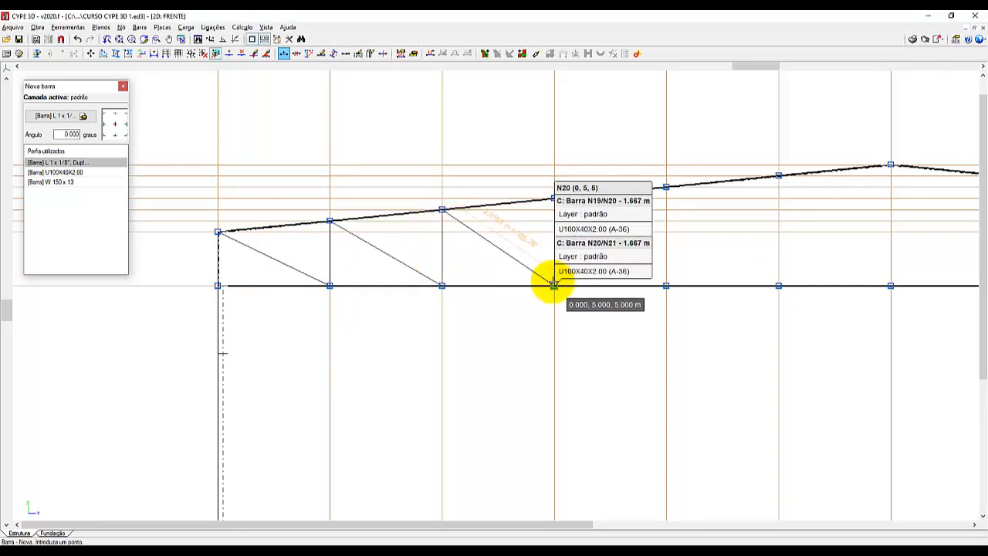
{"action": "left_click", "coordinate": [553, 285]}
Continue the web bars from node N20 through alternating top and bottom chord nodes up to the truss ridge.
{"action": "left_click", "coordinate": [662, 186]}
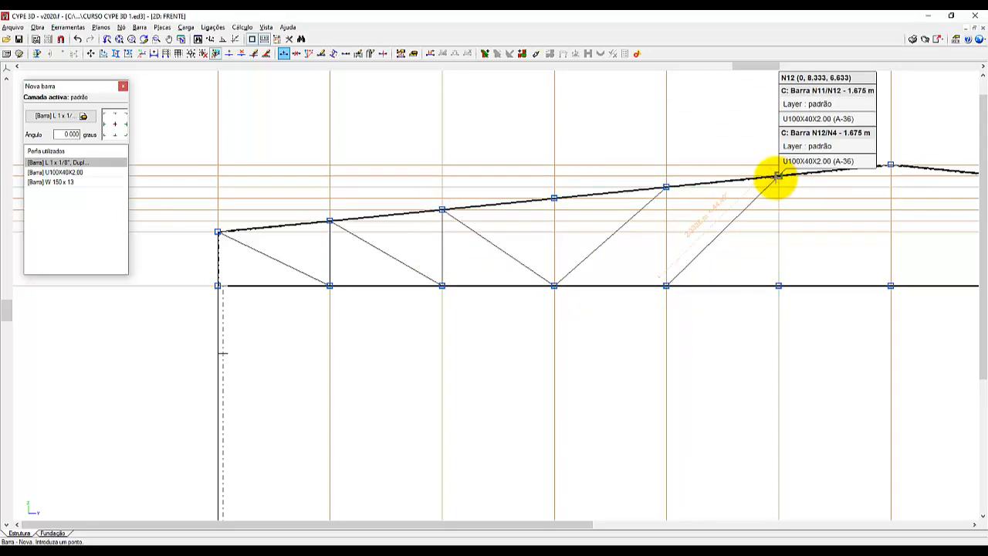
{"action": "left_click", "coordinate": [777, 177]}
{"action": "left_click", "coordinate": [778, 284]}
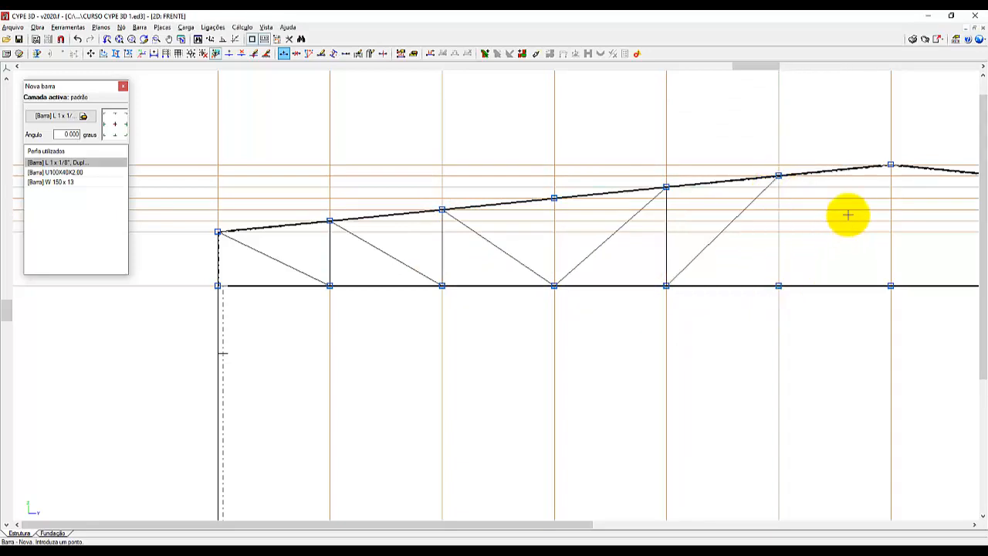
{"action": "left_click", "coordinate": [889, 164]}
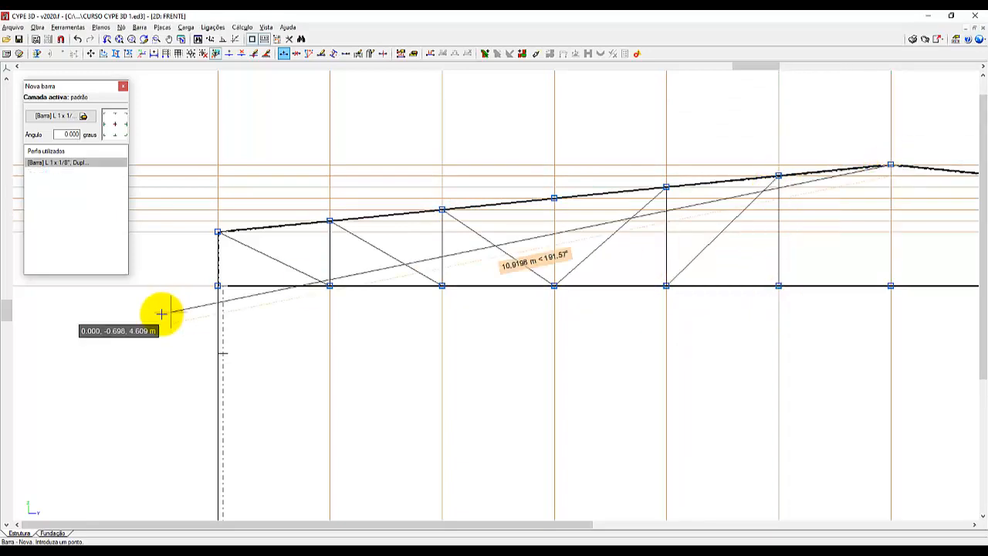
Draw the web diagonals and verticals descending from the ridge to bottom-chord node N26 on the right half of the truss.
{"action": "scroll", "coordinate": [126, 327], "scroll_direction": "down", "scroll_amount": 5}
{"action": "scroll", "coordinate": [561, 328], "scroll_direction": "up", "scroll_amount": 3}
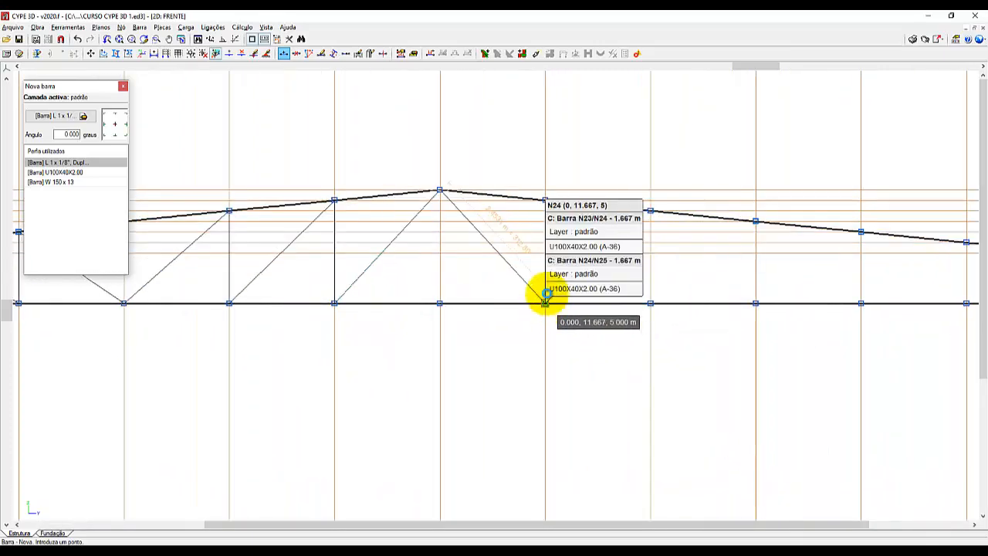
{"action": "left_click", "coordinate": [545, 303]}
{"action": "left_click", "coordinate": [545, 201]}
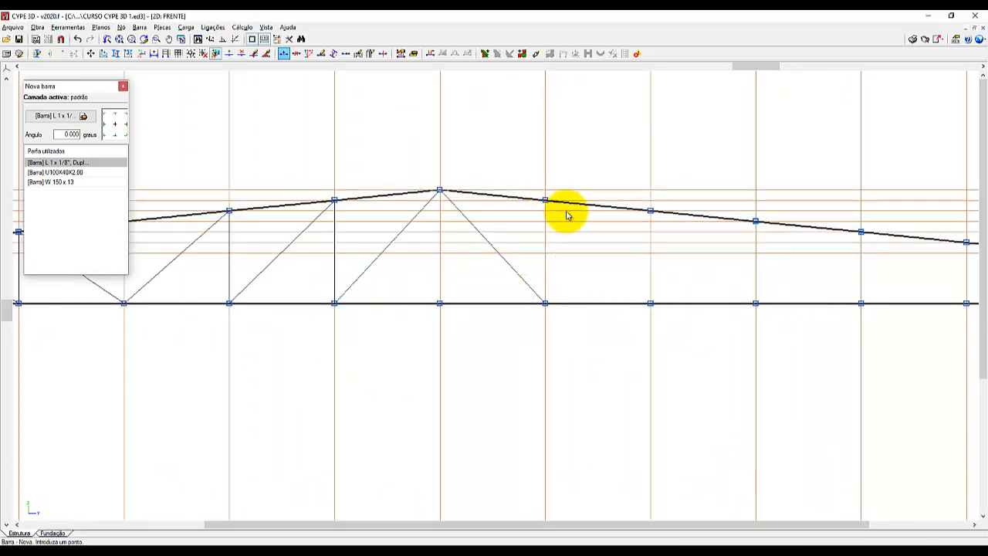
{"action": "left_click", "coordinate": [650, 303]}
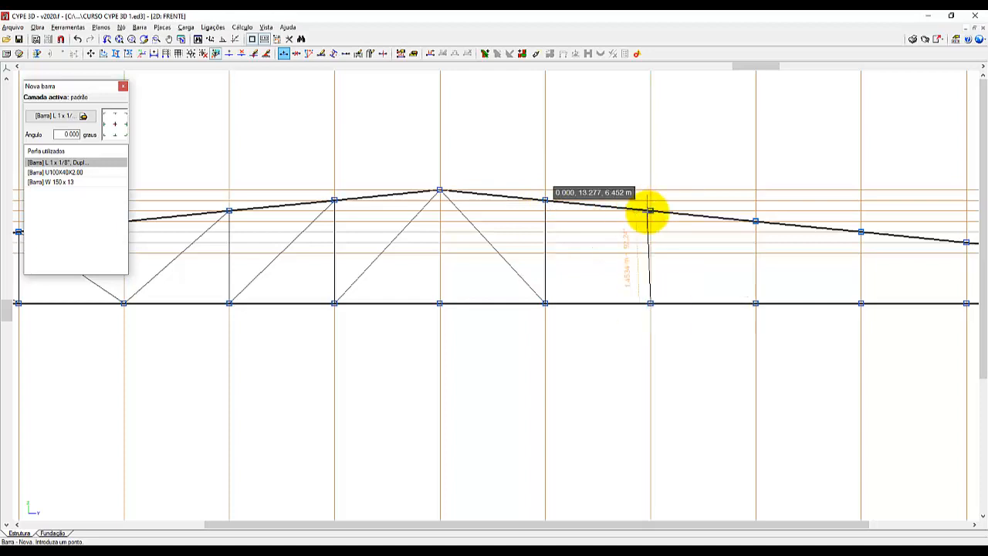
{"action": "left_click", "coordinate": [649, 210]}
{"action": "left_click", "coordinate": [754, 301]}
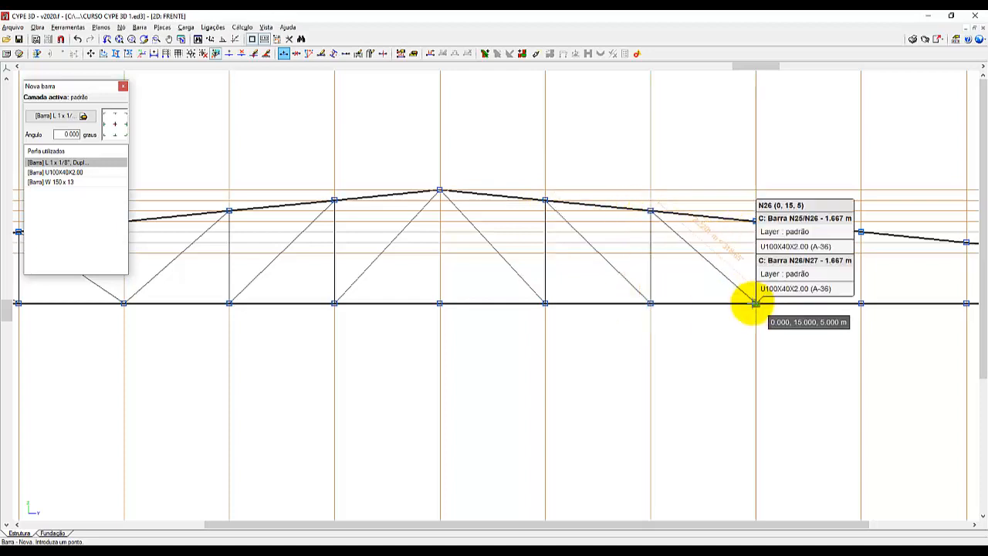
Draw the remaining web diagonals and verticals from node N26 to the top-chord end node N5 above the right column.
{"action": "scroll", "coordinate": [345, 321], "scroll_direction": "down", "scroll_amount": 1}
{"action": "scroll", "coordinate": [745, 307], "scroll_direction": "up", "scroll_amount": 1}
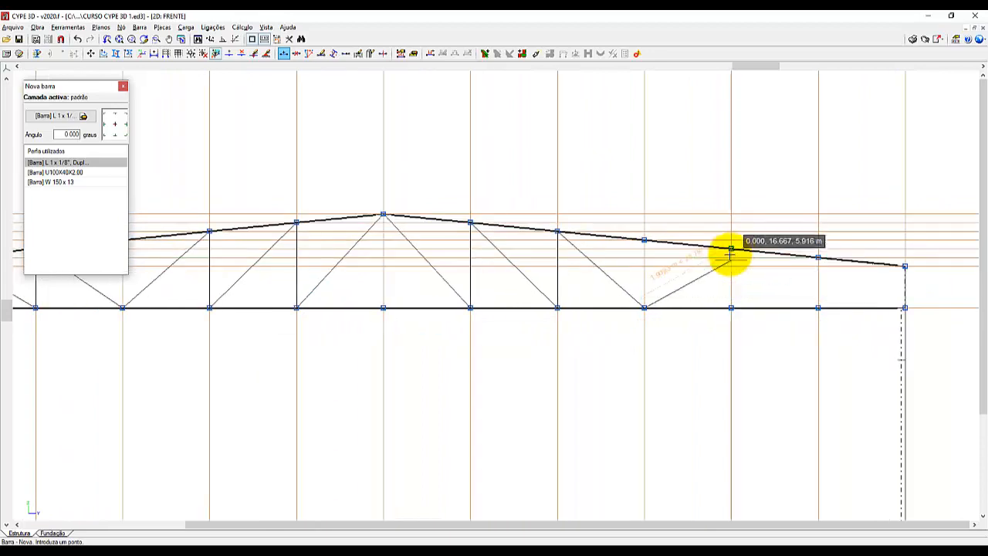
{"action": "left_click", "coordinate": [732, 306]}
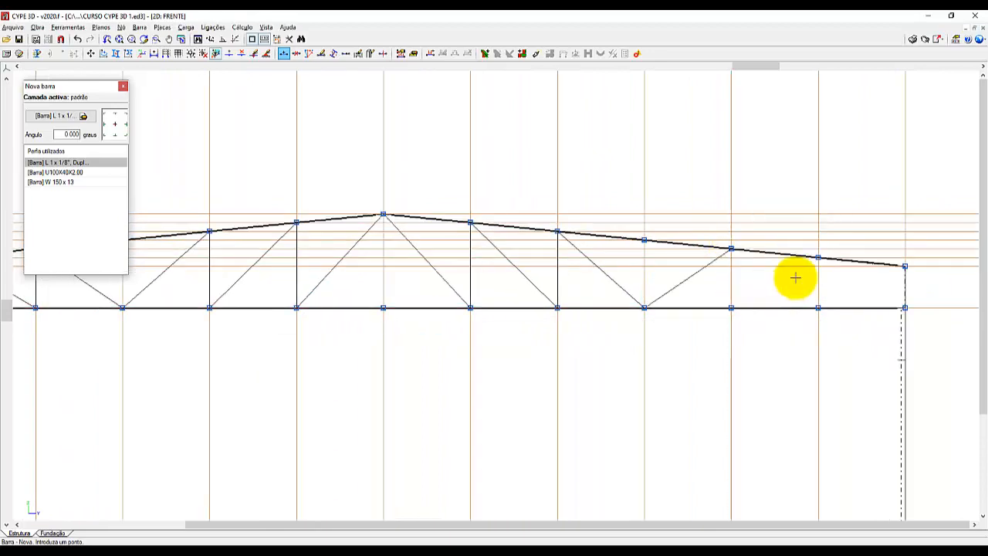
{"action": "left_click", "coordinate": [817, 257]}
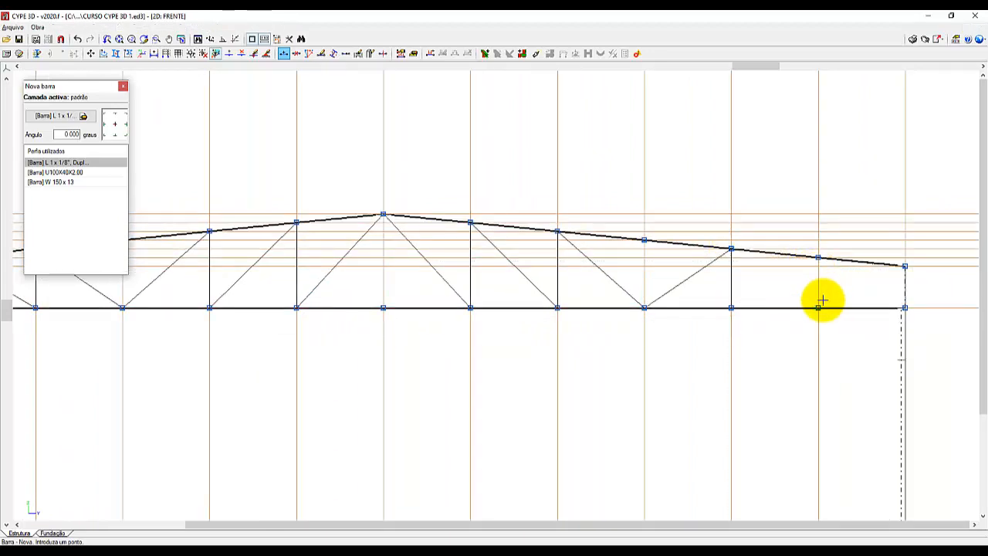
{"action": "left_click", "coordinate": [818, 307]}
{"action": "left_click", "coordinate": [904, 267]}
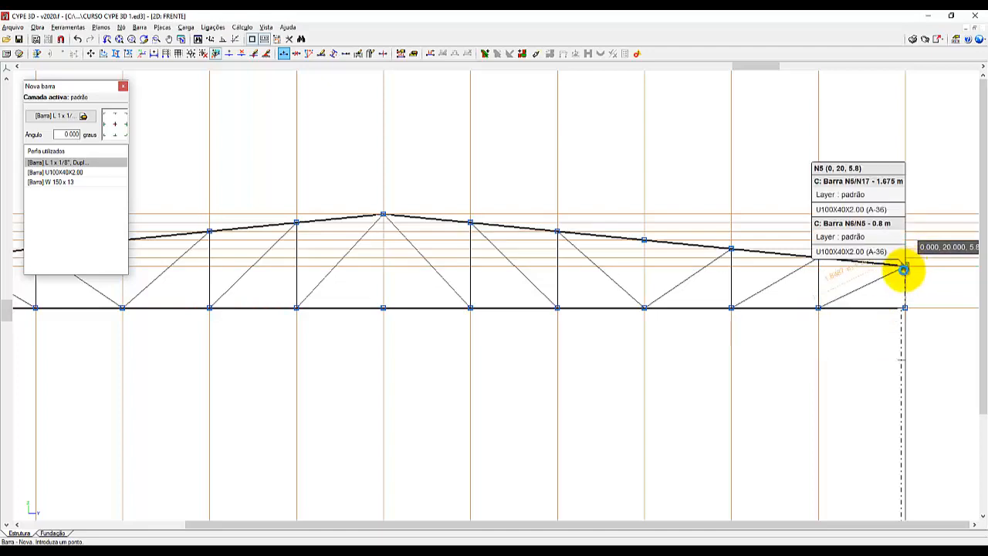
Open the 3D view of the complete structure and inspect how the double-angle web bars meet the truss chords.
{"action": "scroll", "coordinate": [794, 371], "scroll_direction": "down", "scroll_amount": 2}
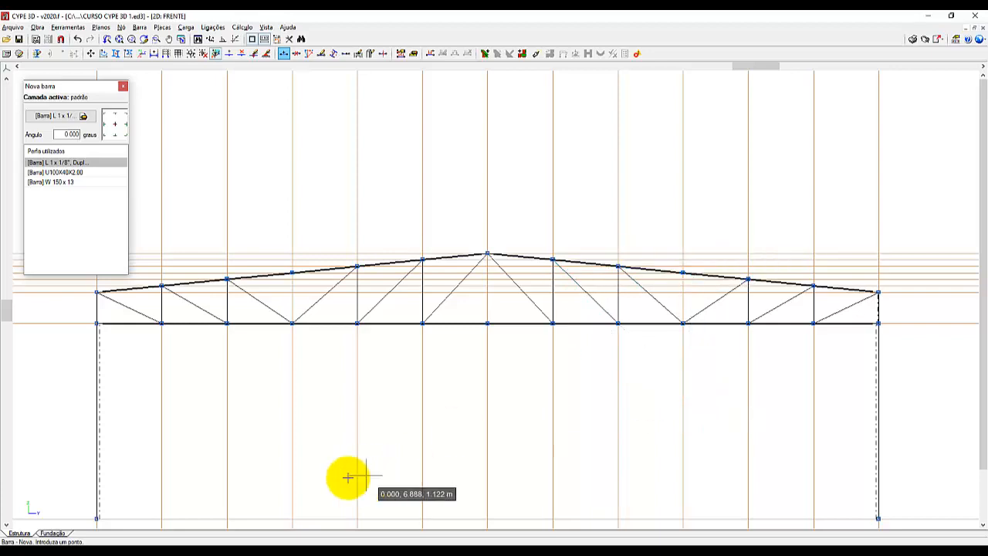
{"action": "left_click", "coordinate": [68, 27]}
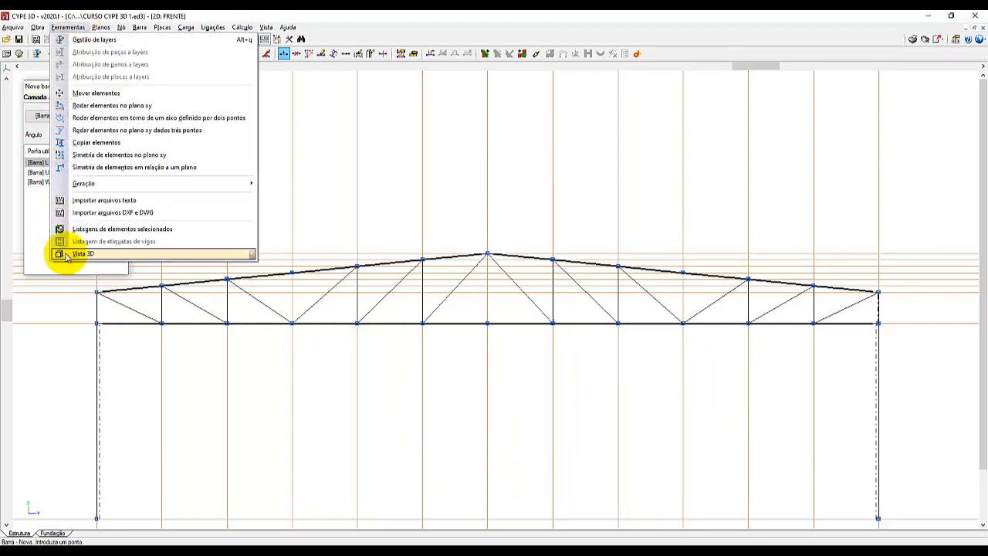
{"action": "mouse_move", "coordinate": [67, 254]}
{"action": "left_click", "coordinate": [307, 253]}
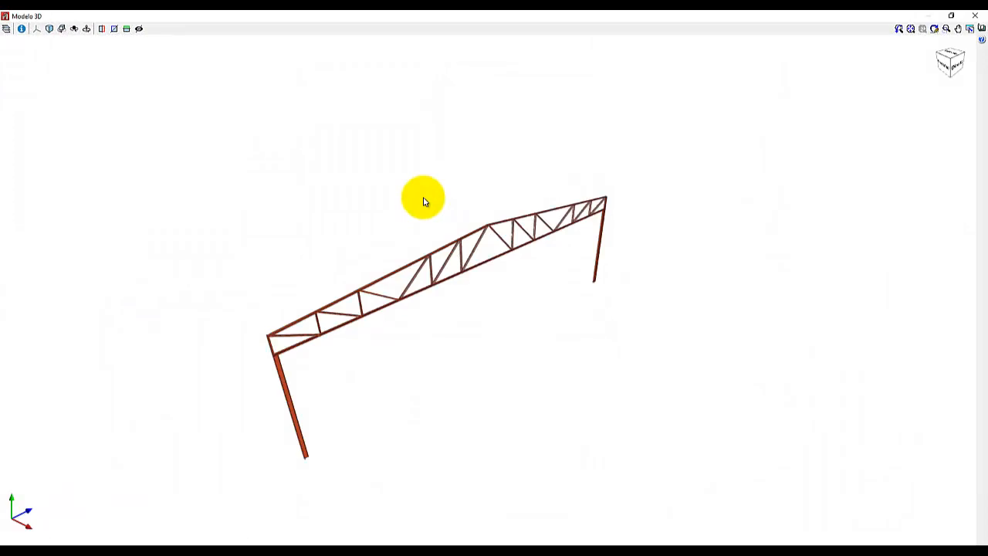
{"action": "scroll", "coordinate": [397, 309], "scroll_direction": "up", "scroll_amount": 5}
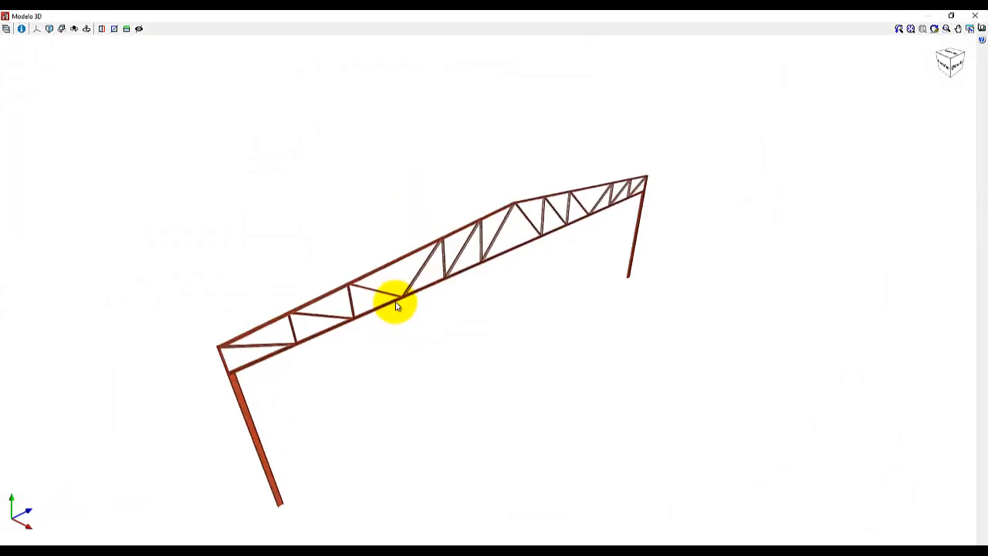
{"action": "scroll", "coordinate": [409, 293], "scroll_direction": "up", "scroll_amount": 8}
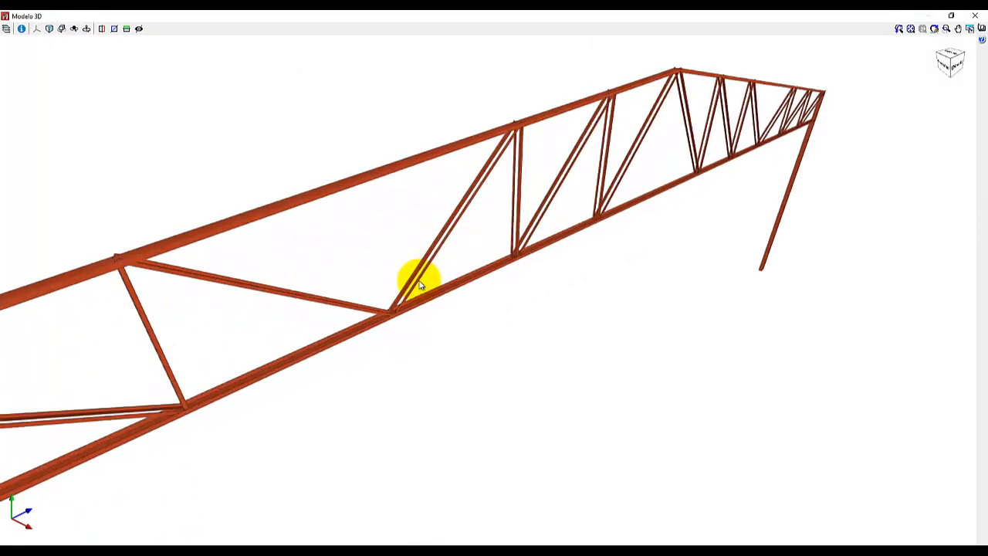
{"action": "middle_click_drag", "start_coordinate": [466, 236], "coordinate": [486, 225]}
{"action": "scroll", "coordinate": [466, 270], "scroll_direction": "down", "scroll_amount": 10}
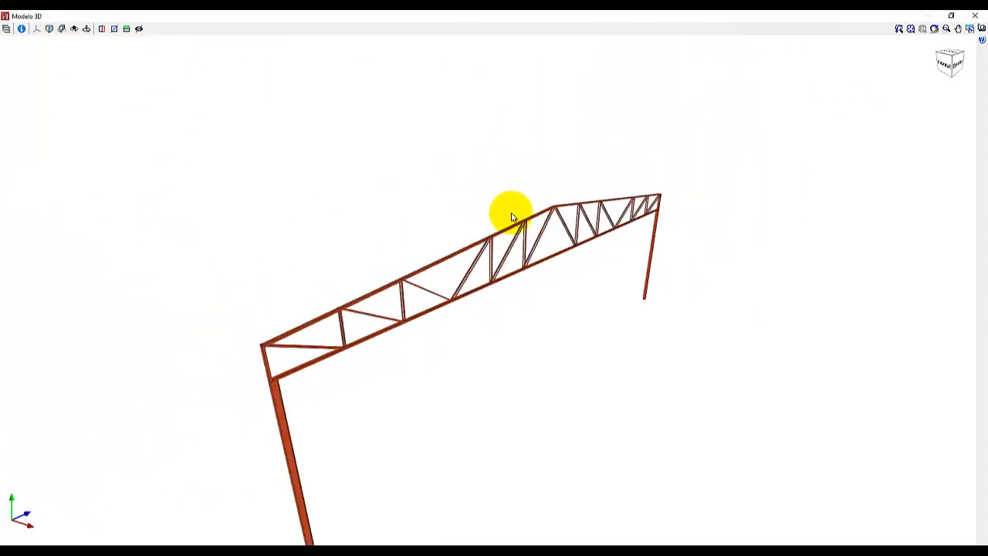
{"action": "scroll", "coordinate": [525, 227], "scroll_direction": "up", "scroll_amount": 5}
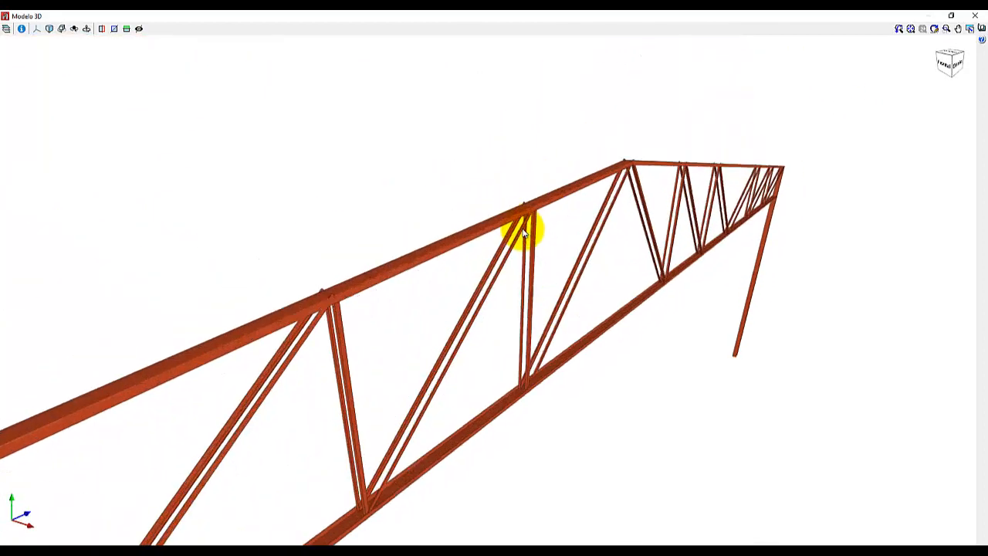
{"action": "middle_click_drag", "start_coordinate": [474, 284], "coordinate": [425, 265]}
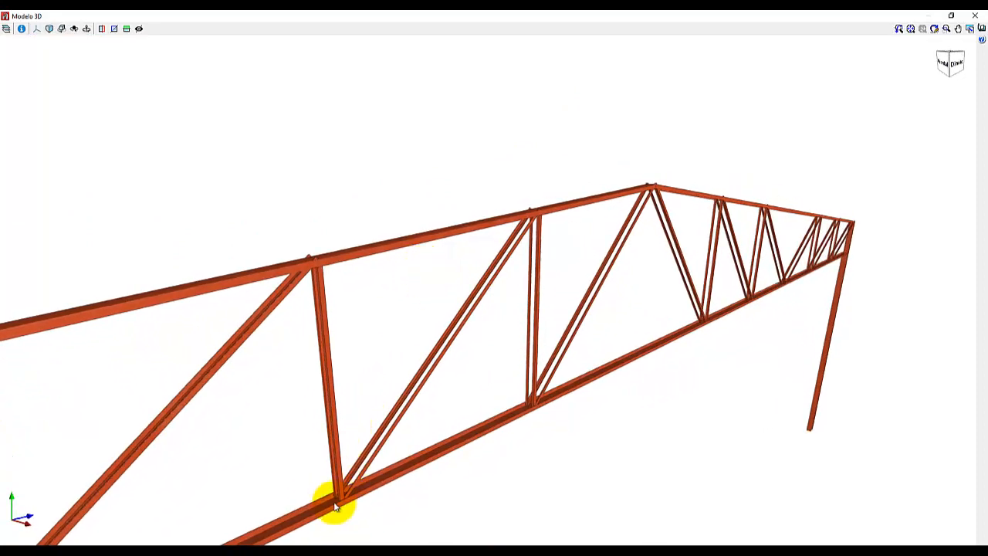
{"action": "scroll", "coordinate": [336, 513], "scroll_direction": "up", "scroll_amount": 5}
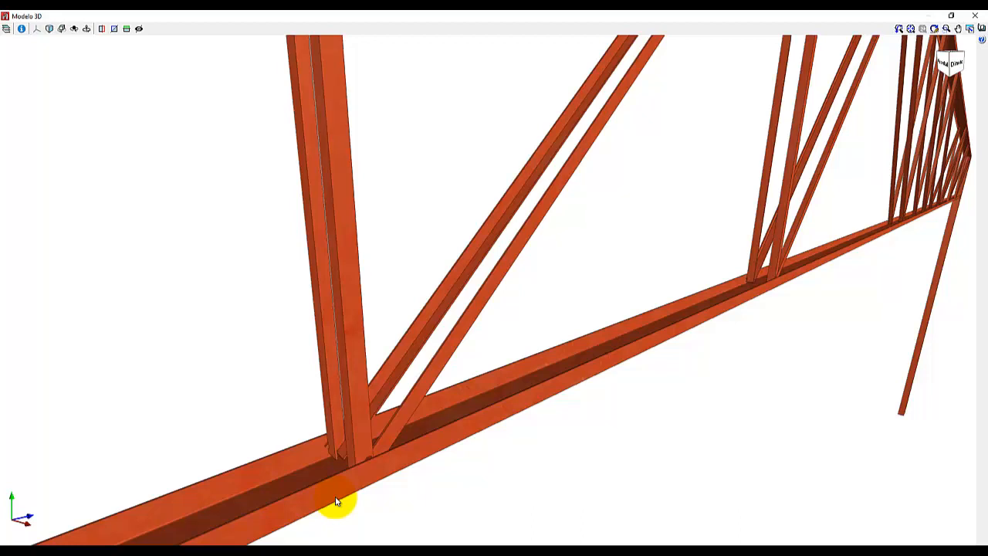
{"action": "scroll", "coordinate": [465, 347], "scroll_direction": "down", "scroll_amount": 1}
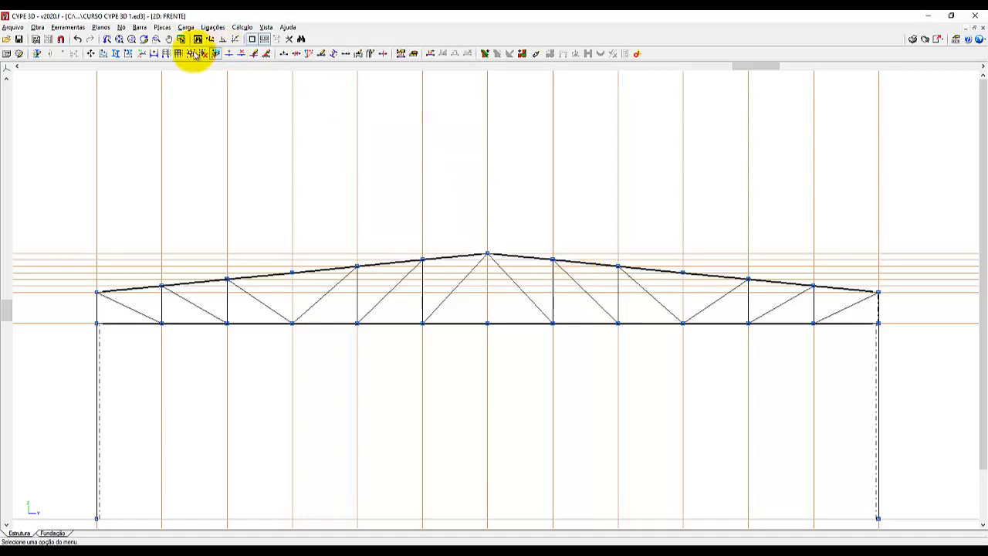
Open a maximized 3D view of only the N3/N4 top chord, the bottom chord and the diagonal from N8 to N19.
{"action": "left_click", "coordinate": [68, 31]}
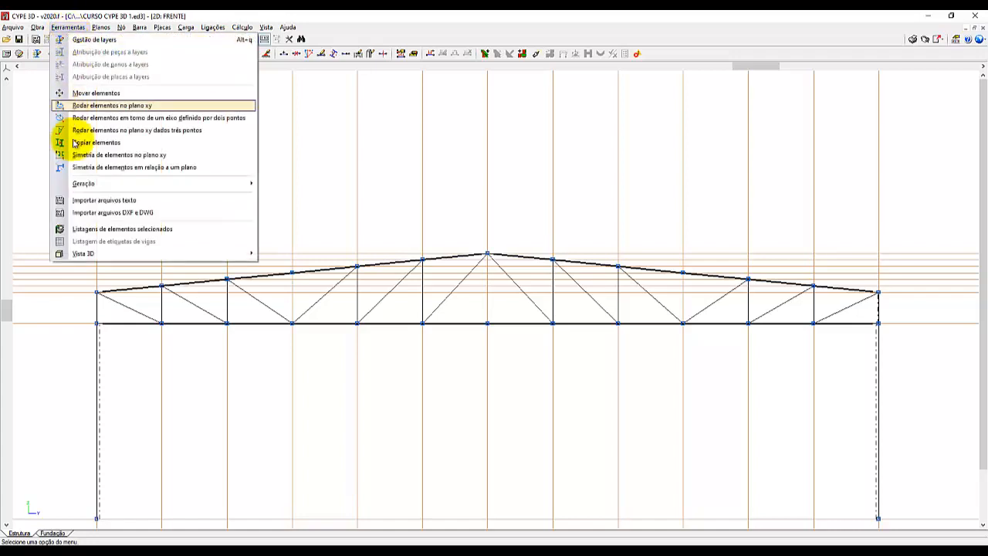
{"action": "mouse_move", "coordinate": [90, 255]}
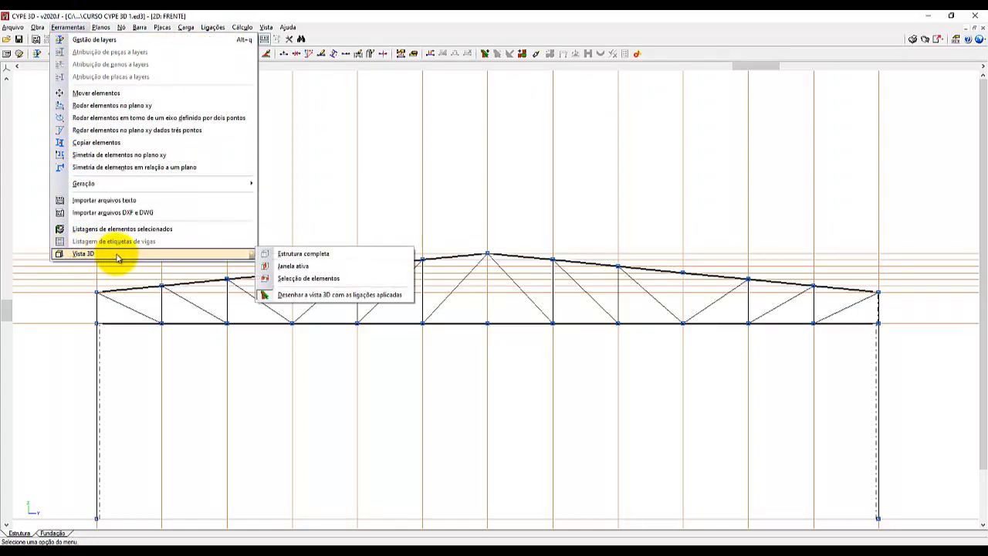
{"action": "left_click", "coordinate": [323, 280]}
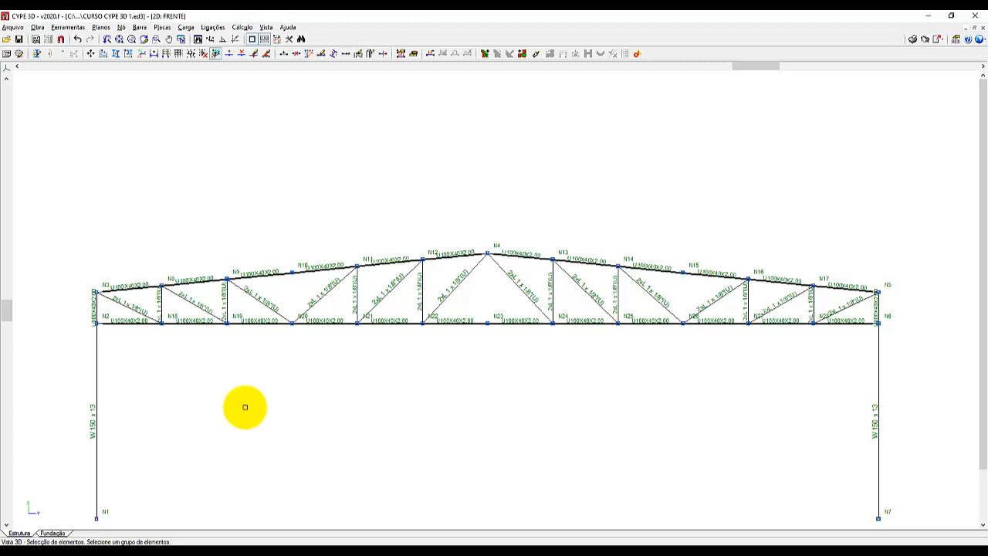
{"action": "left_click", "coordinate": [193, 284]}
{"action": "left_click", "coordinate": [186, 326]}
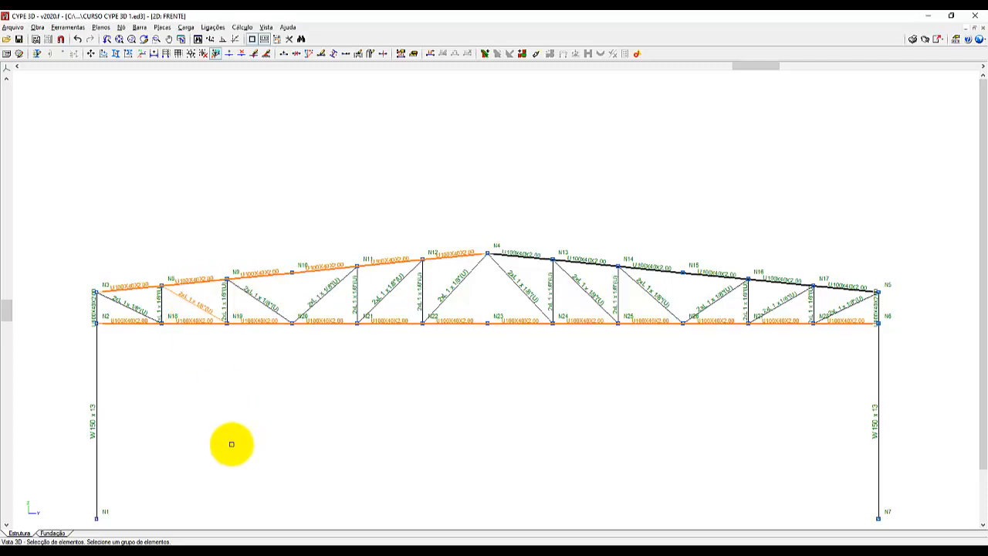
{"action": "right_click", "coordinate": [218, 432]}
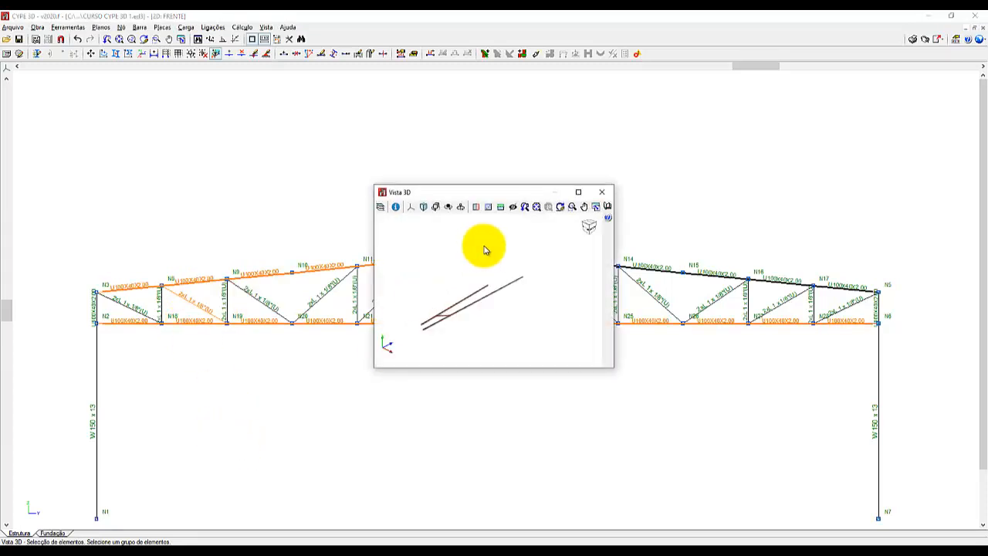
{"action": "left_click", "coordinate": [578, 191]}
Examine the diagonal's joint with the top chord in 3D, close that view and inspect the left half of the truss in 2D.
{"action": "scroll", "coordinate": [330, 388], "scroll_direction": "up", "scroll_amount": 6}
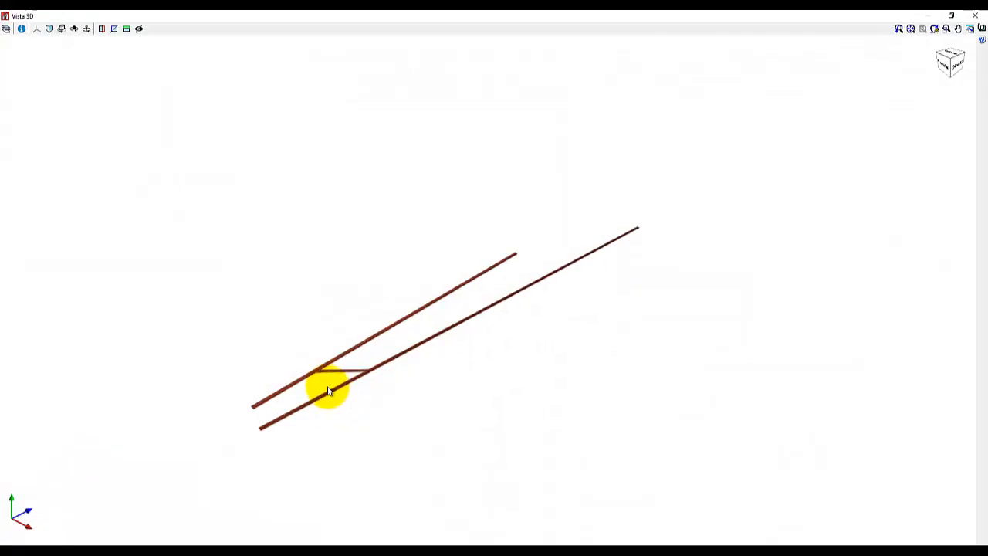
{"action": "mouse_move", "coordinate": [334, 354]}
{"action": "middle_mouse_down"}
{"action": "mouse_move", "coordinate": [348, 331]}
{"action": "mouse_move", "coordinate": [423, 306]}
{"action": "mouse_move", "coordinate": [437, 289]}
{"action": "mouse_move", "coordinate": [359, 262]}
{"action": "mouse_move", "coordinate": [331, 267]}
{"action": "mouse_move", "coordinate": [362, 262]}
{"action": "mouse_move", "coordinate": [337, 260]}
{"action": "mouse_move", "coordinate": [364, 280]}
{"action": "mouse_move", "coordinate": [266, 279]}
{"action": "mouse_move", "coordinate": [532, 280]}
{"action": "mouse_move", "coordinate": [463, 286]}
{"action": "middle_mouse_up"}
{"action": "scroll", "coordinate": [527, 278], "scroll_direction": "up", "scroll_amount": 6}
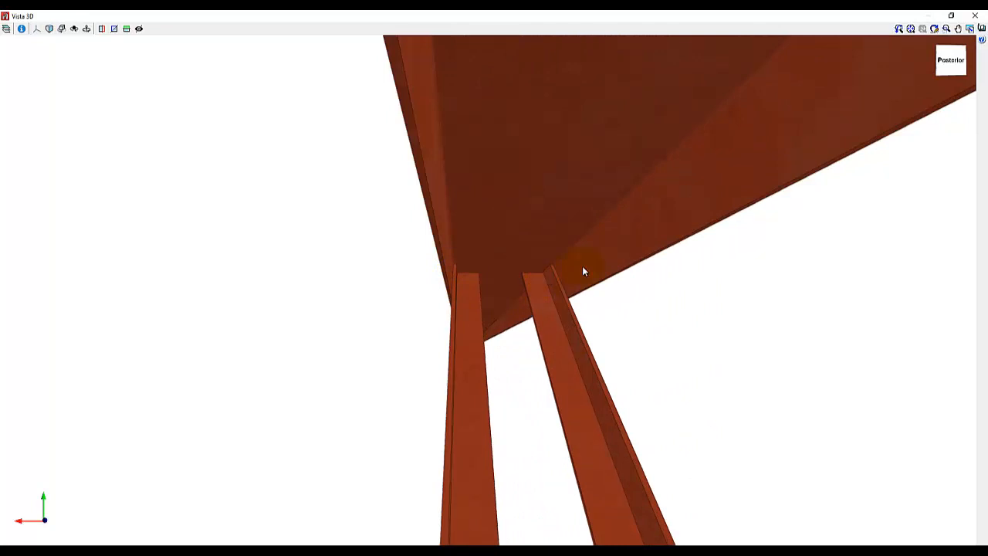
{"action": "scroll", "coordinate": [584, 266], "scroll_direction": "down", "scroll_amount": 6}
{"action": "middle_click_drag", "start_coordinate": [558, 244], "coordinate": [731, 279]}
{"action": "scroll", "coordinate": [550, 253], "scroll_direction": "up", "scroll_amount": 6}
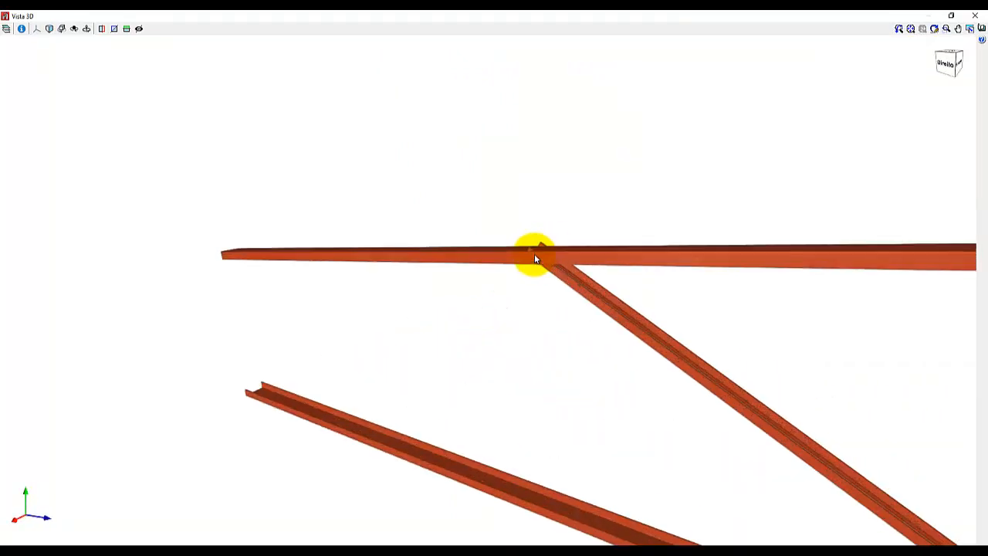
{"action": "scroll", "coordinate": [551, 269], "scroll_direction": "up", "scroll_amount": 2}
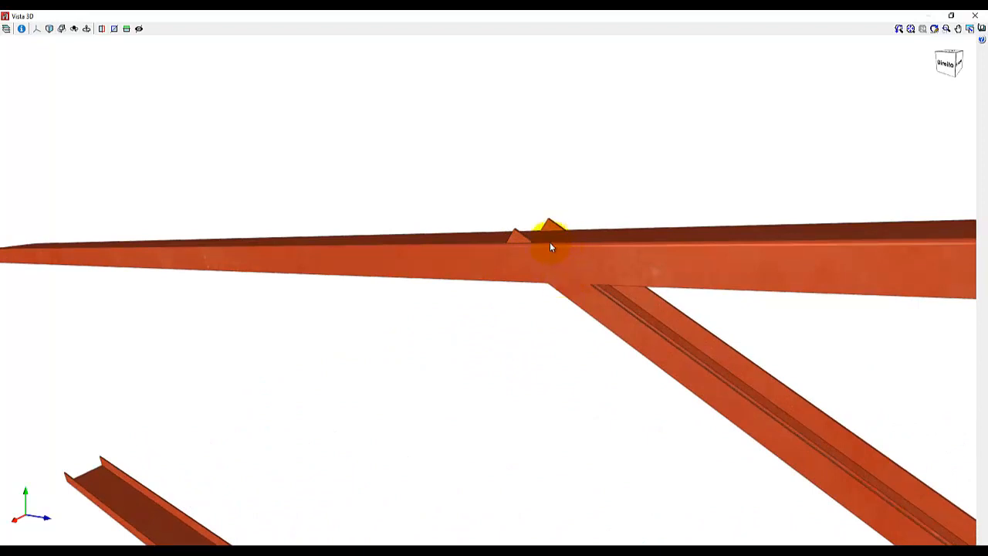
{"action": "left_click", "coordinate": [550, 244]}
{"action": "left_click", "coordinate": [978, 16]}
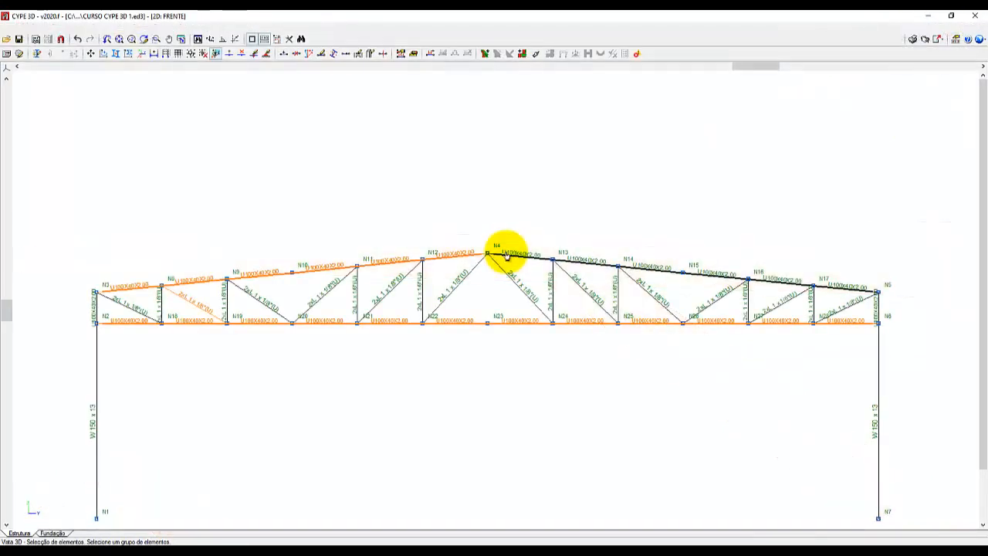
{"action": "scroll", "coordinate": [144, 293], "scroll_direction": "up", "scroll_amount": 5}
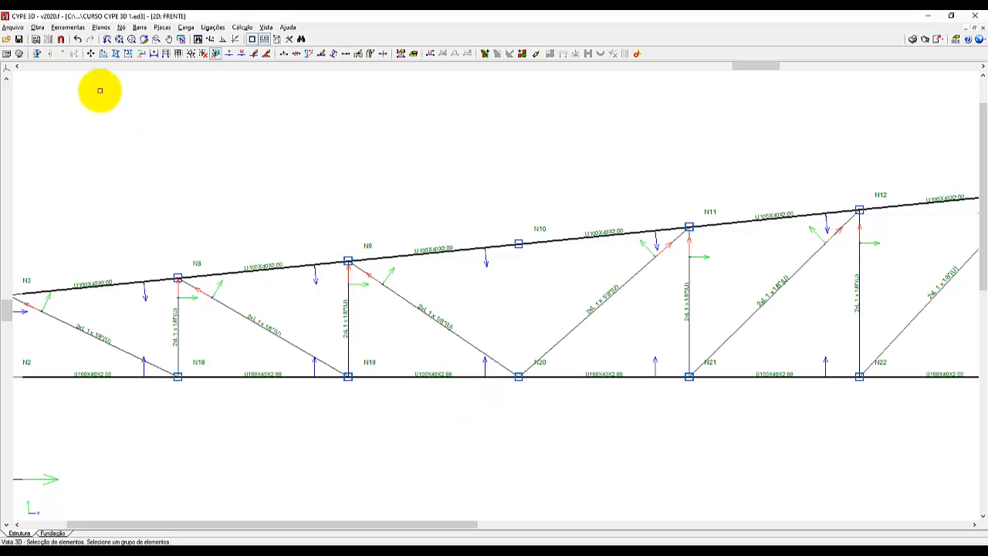
Install the program's practical example projects from the file manager.
{"action": "left_click", "coordinate": [13, 27]}
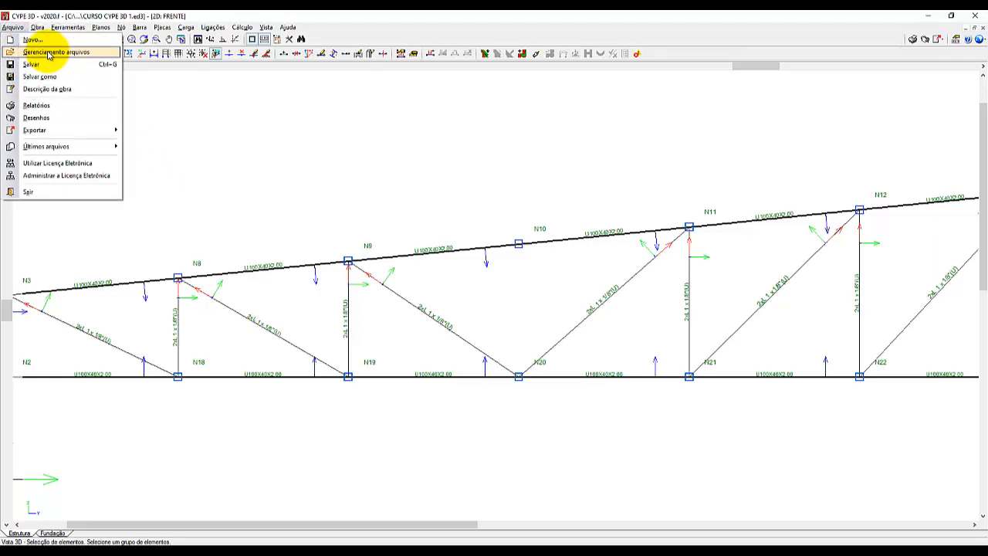
{"action": "left_click", "coordinate": [48, 53]}
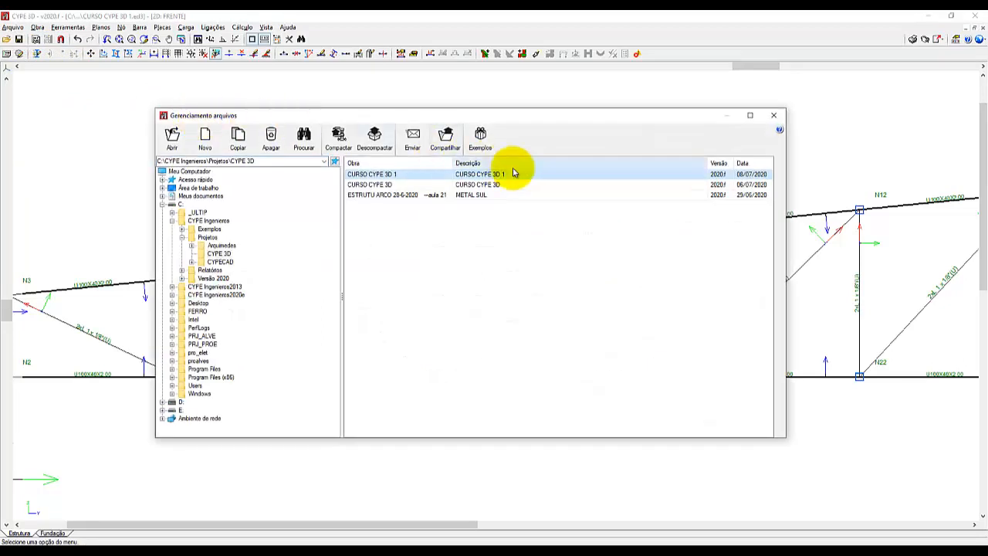
{"action": "left_click", "coordinate": [481, 139]}
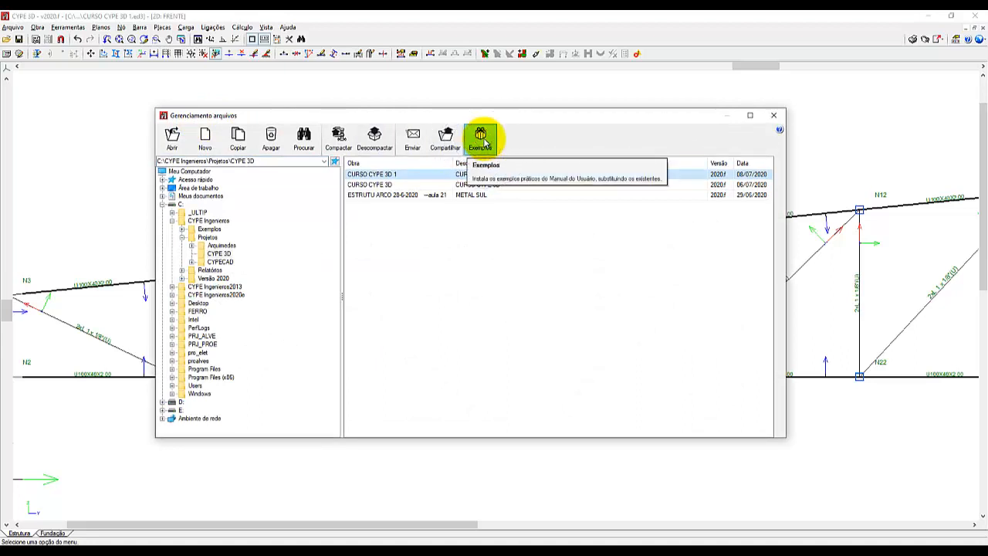
{"action": "left_click", "coordinate": [481, 140]}
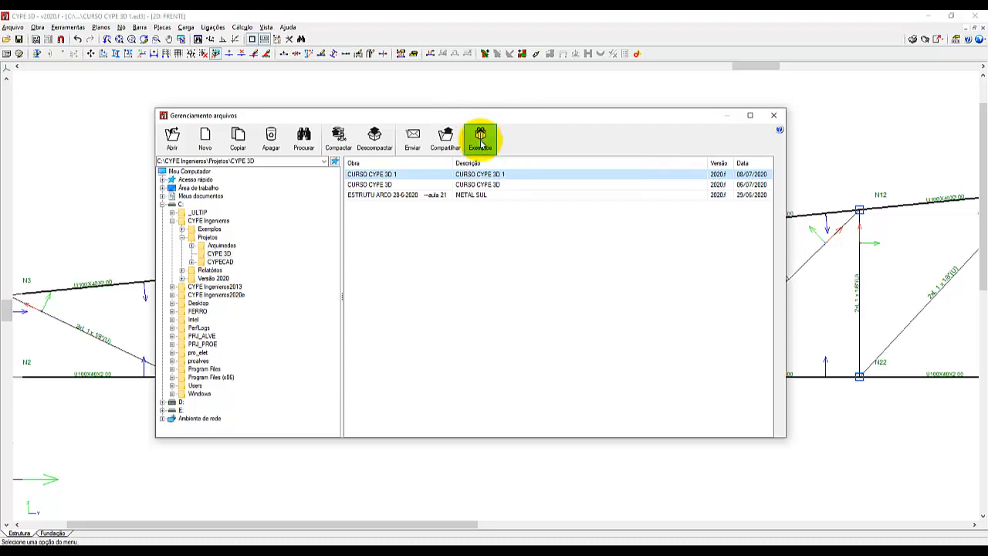
{"action": "left_click", "coordinate": [481, 142]}
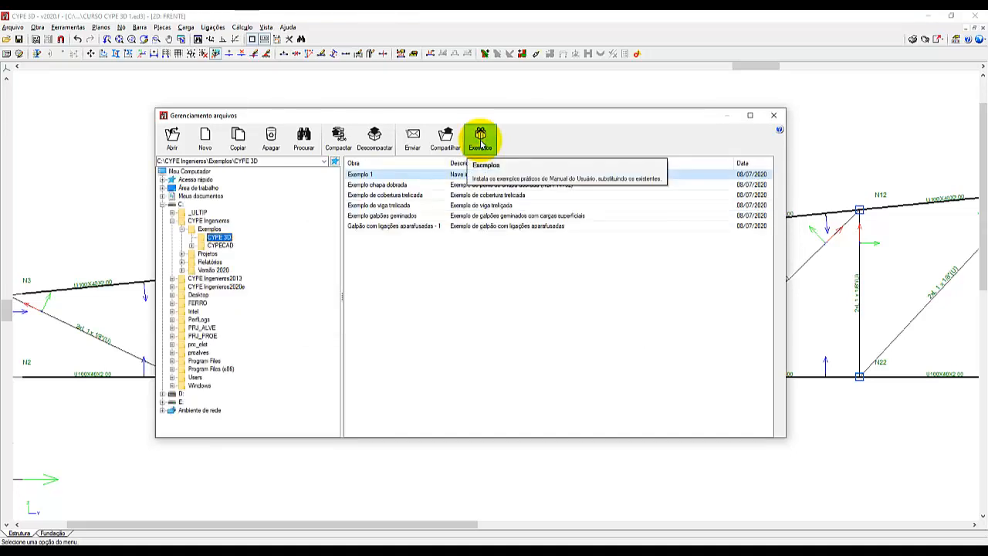
Open the example project "Exemplo de viga trelicada".
{"action": "left_click", "coordinate": [386, 205]}
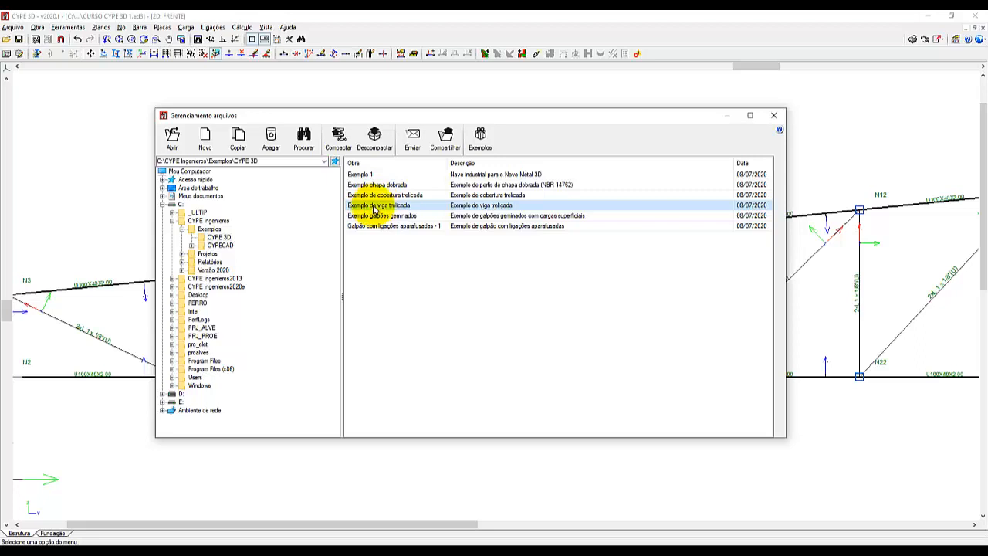
{"action": "key", "text": "ctrl"}
{"action": "key", "text": "ctrl"}
{"action": "key", "text": "ctrl"}
{"action": "left_click", "coordinate": [175, 139]}
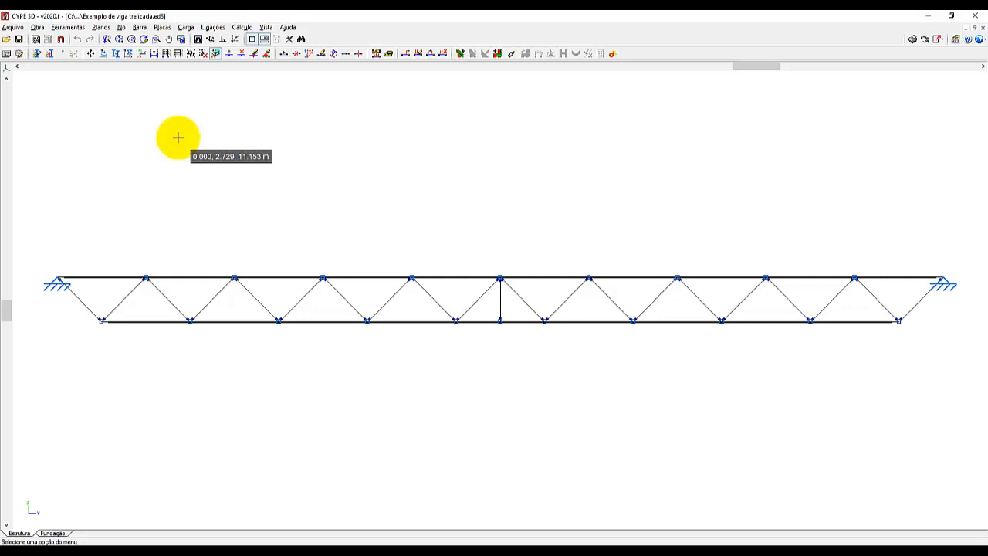
Start Descrever disposição and examine the local axes and bar offsets at the truss's central top-chord node N3.
{"action": "scroll", "coordinate": [517, 287], "scroll_direction": "up", "scroll_amount": 1}
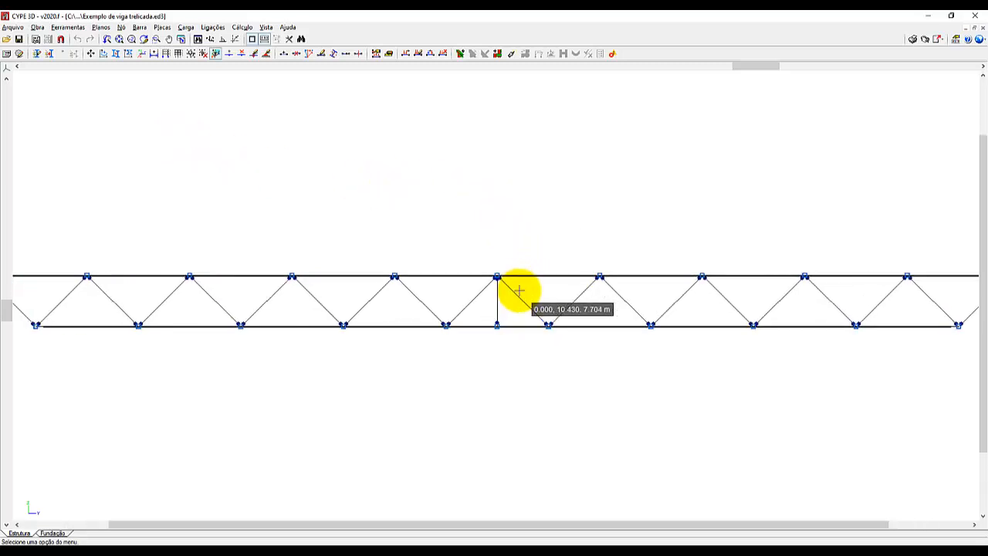
{"action": "scroll", "coordinate": [519, 289], "scroll_direction": "up", "scroll_amount": 3}
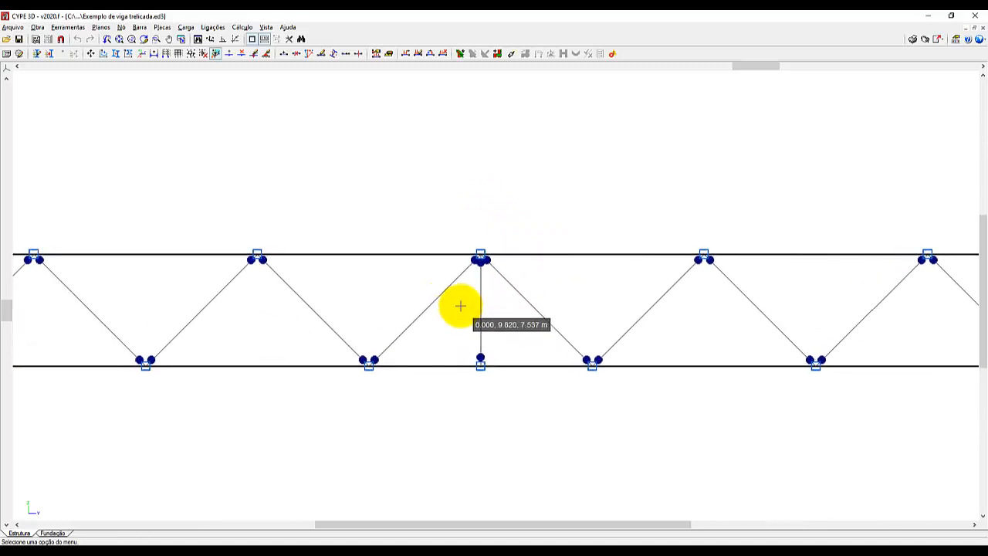
{"action": "scroll", "coordinate": [484, 313], "scroll_direction": "up", "scroll_amount": 3}
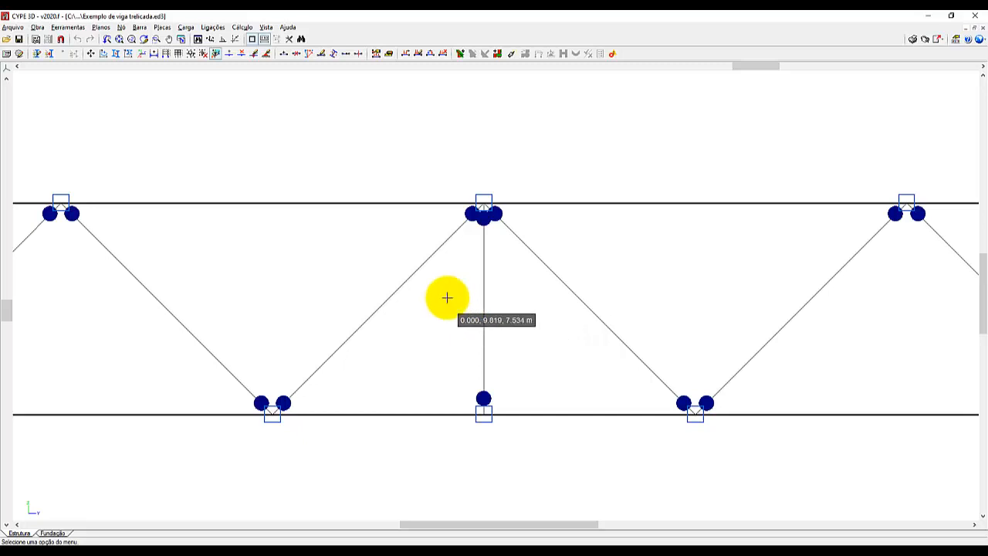
{"action": "left_click", "coordinate": [139, 28]}
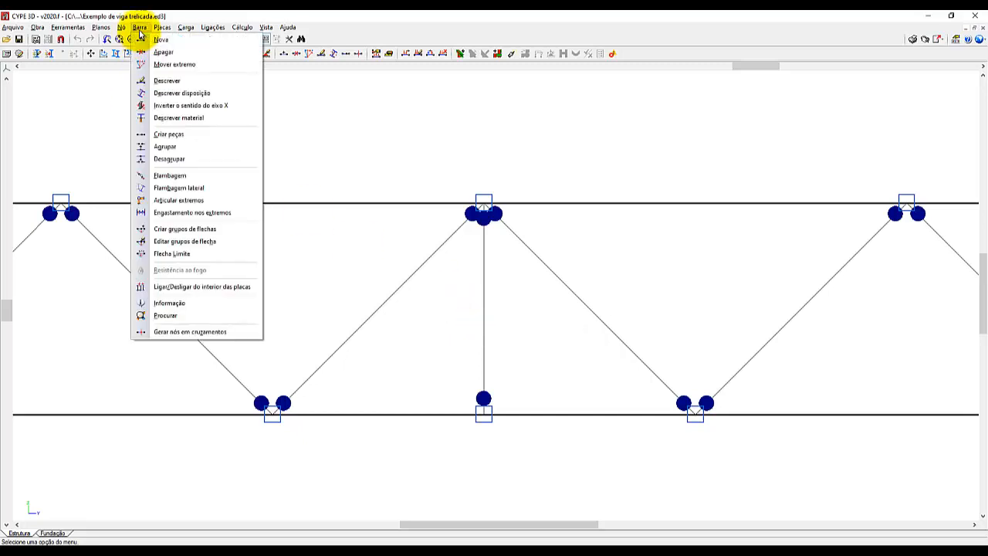
{"action": "left_click", "coordinate": [182, 94]}
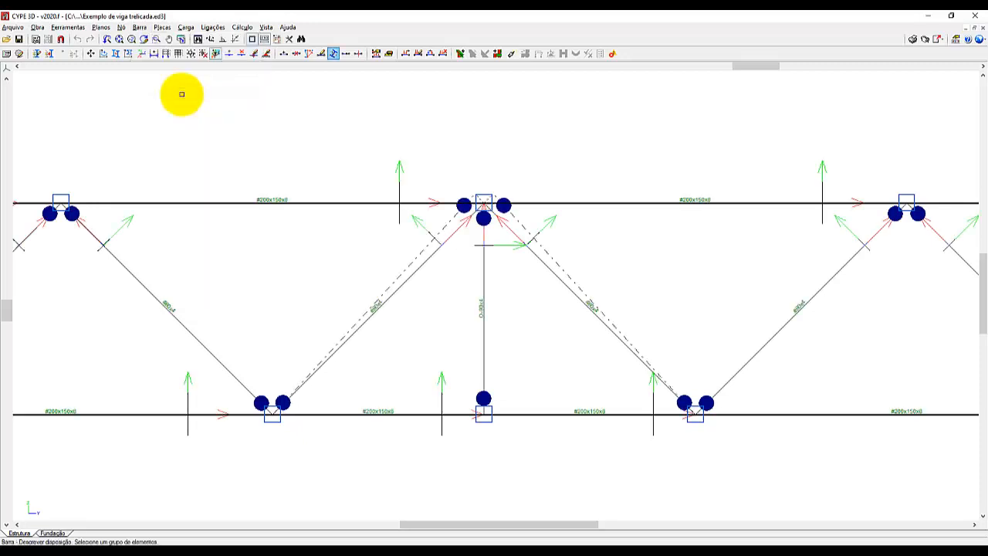
{"action": "scroll", "coordinate": [499, 174], "scroll_direction": "up", "scroll_amount": 3}
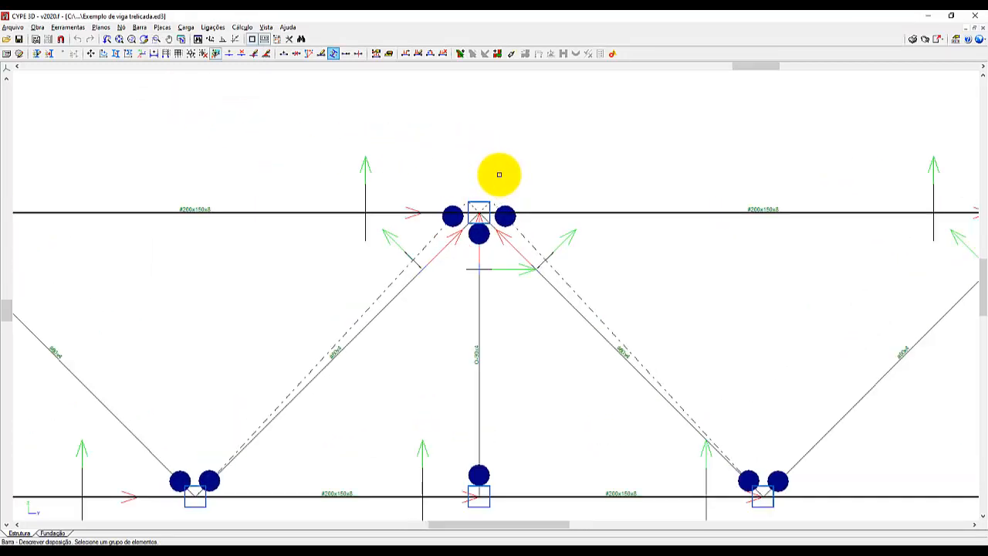
{"action": "scroll", "coordinate": [499, 174], "scroll_direction": "up", "scroll_amount": 2}
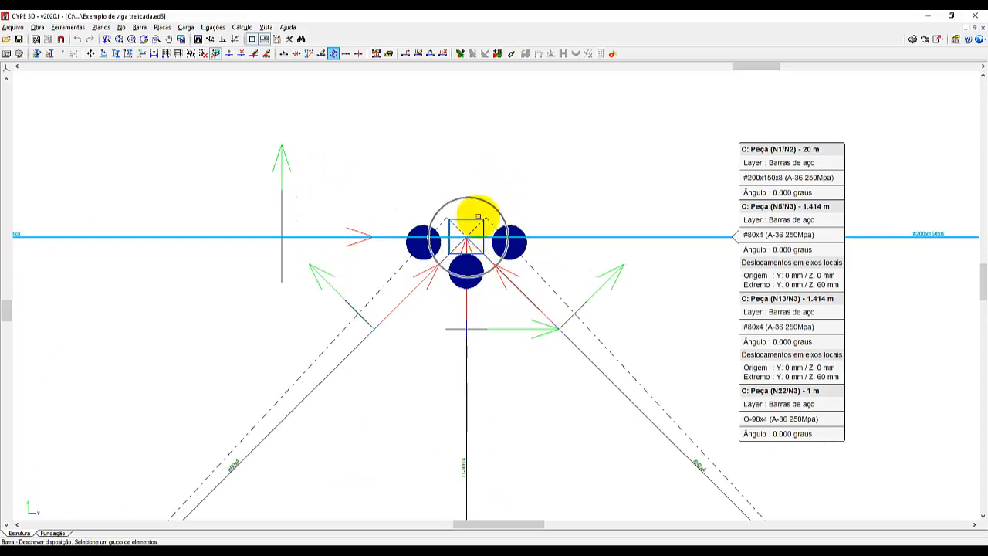
Examine the arrangement settings and end offsets of the diagonal N5/N3 beside the truss's central vertical, leaving them as they are.
{"action": "scroll", "coordinate": [522, 174], "scroll_direction": "down", "scroll_amount": 1}
{"action": "scroll", "coordinate": [521, 174], "scroll_direction": "down", "scroll_amount": 1}
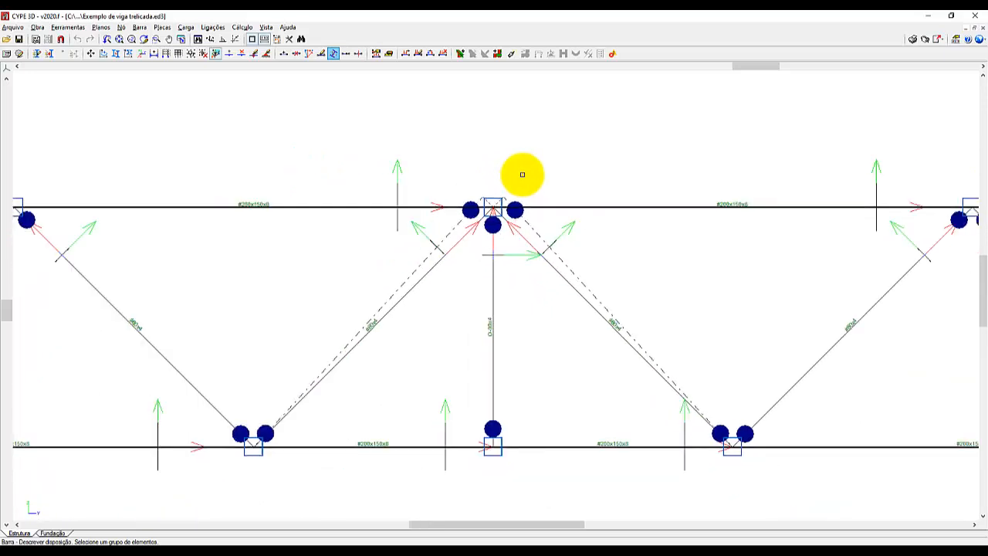
{"action": "left_click", "coordinate": [383, 323]}
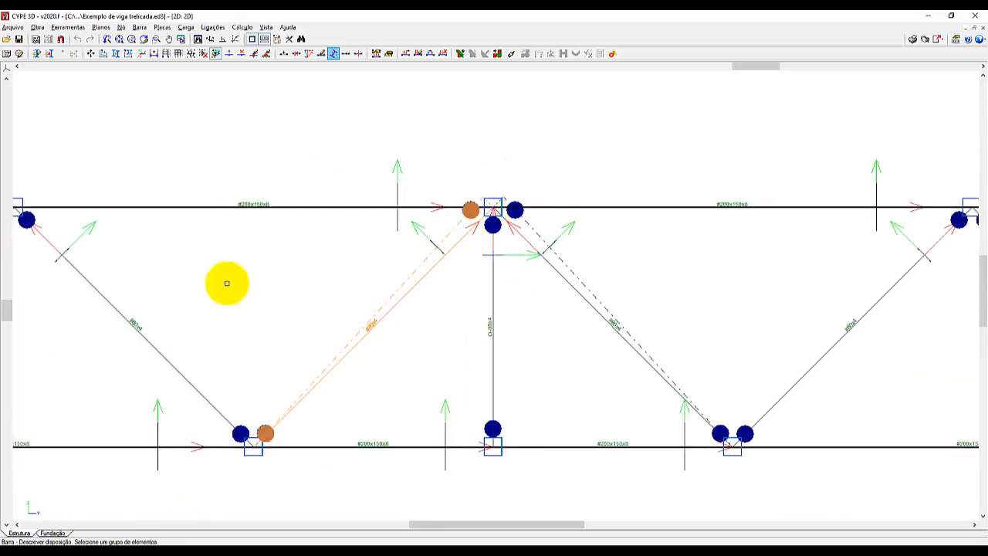
{"action": "scroll", "coordinate": [166, 277], "scroll_direction": "down", "scroll_amount": 1}
{"action": "scroll", "coordinate": [461, 281], "scroll_direction": "down", "scroll_amount": 1}
{"action": "scroll", "coordinate": [591, 262], "scroll_direction": "up", "scroll_amount": 2}
{"action": "right_click", "coordinate": [538, 267]}
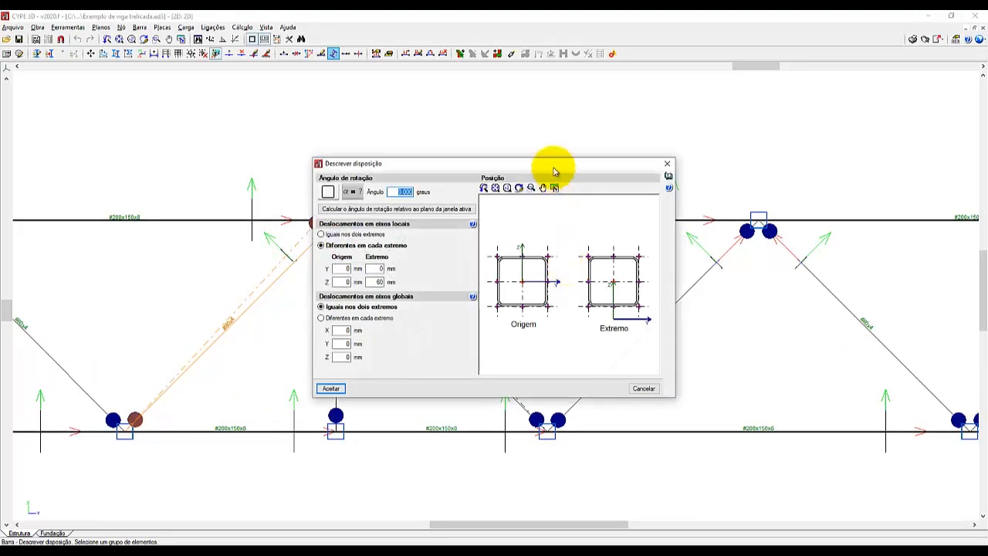
{"action": "left_click_drag", "start_coordinate": [557, 163], "coordinate": [630, 196]}
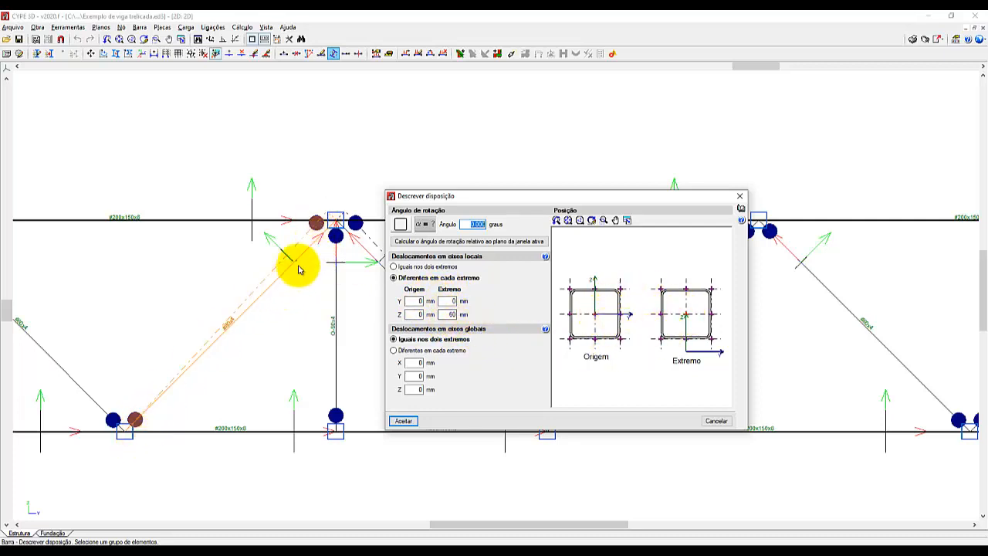
{"action": "left_click", "coordinate": [336, 230]}
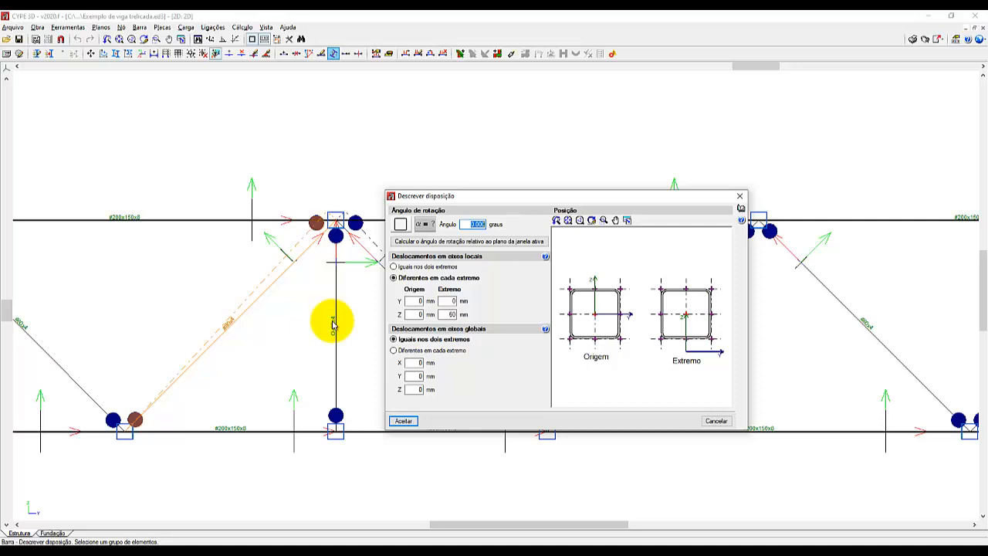
{"action": "left_click", "coordinate": [719, 420]}
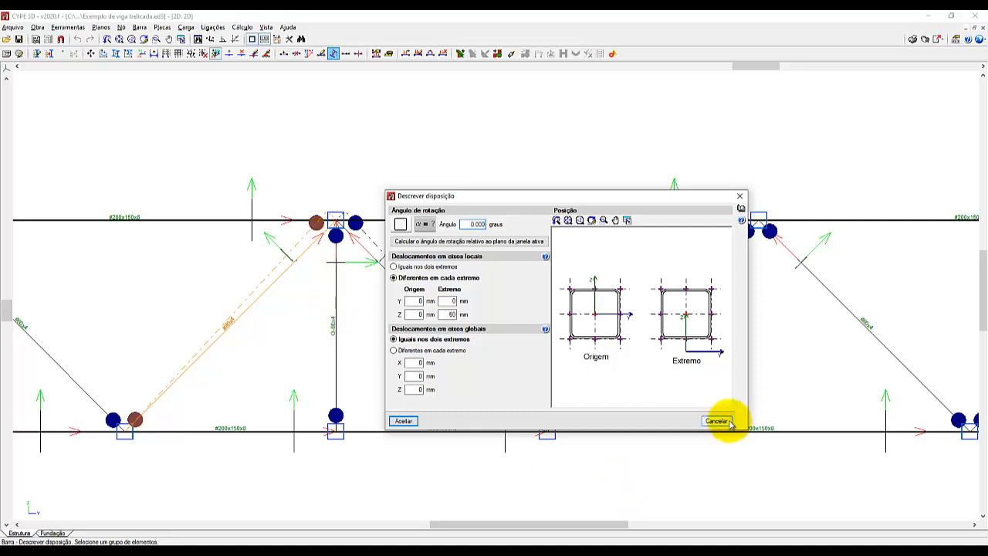
Inspect the web bars' joints with the chords around the central vertical in the example truss's 3D model view, and close it.
{"action": "left_click", "coordinate": [68, 27]}
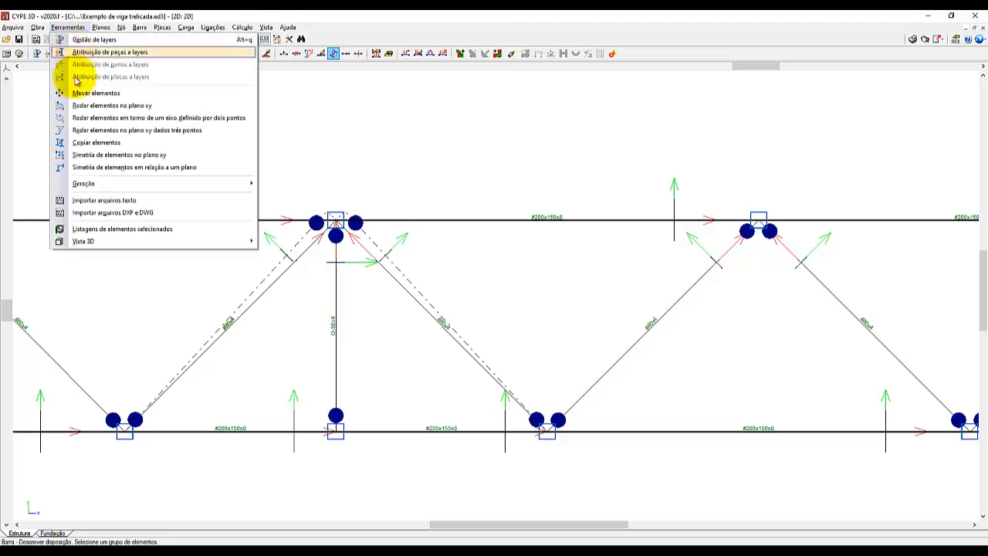
{"action": "mouse_move", "coordinate": [101, 245]}
{"action": "left_click", "coordinate": [332, 244]}
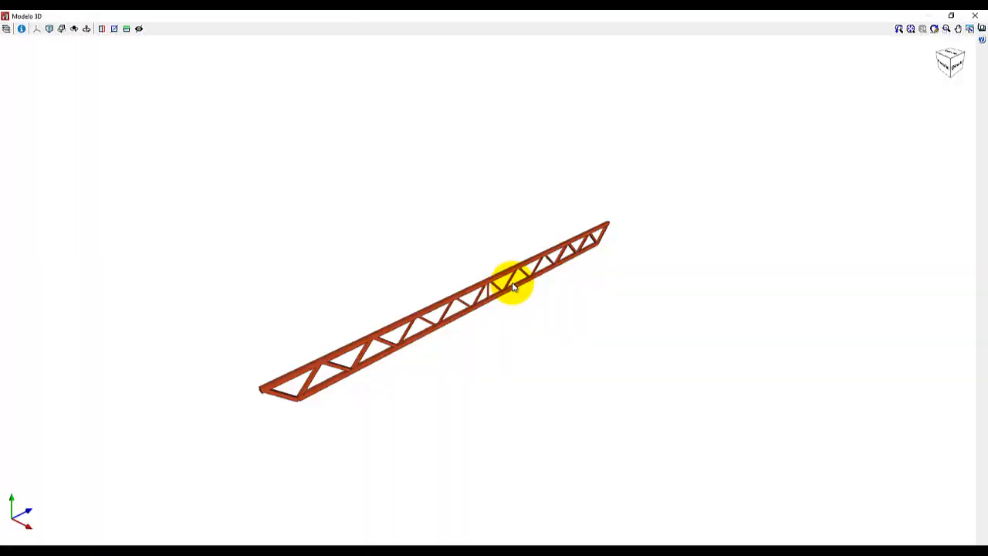
{"action": "scroll", "coordinate": [499, 296], "scroll_direction": "up", "scroll_amount": 6}
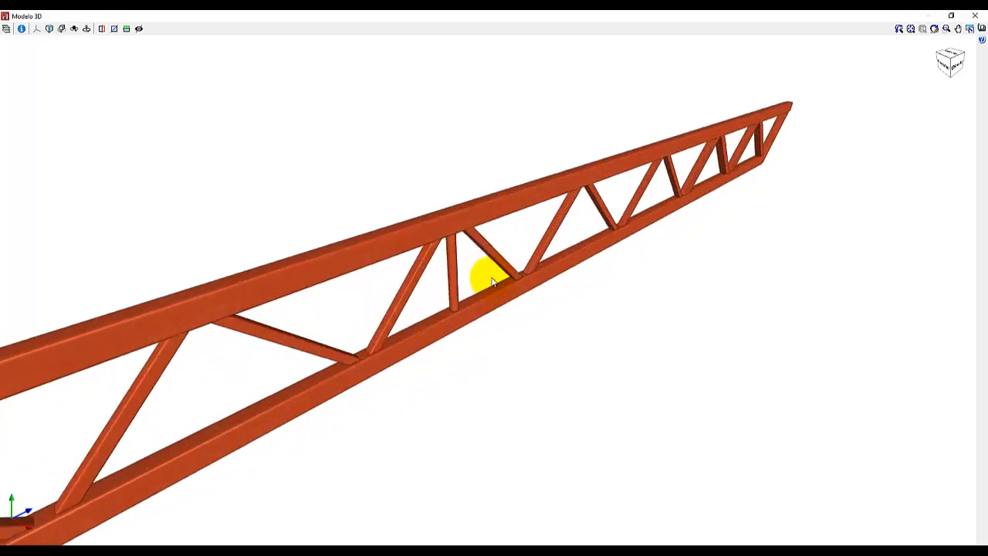
{"action": "mouse_move", "coordinate": [445, 237]}
{"action": "middle_mouse_down"}
{"action": "mouse_move", "coordinate": [468, 250]}
{"action": "mouse_move", "coordinate": [342, 229]}
{"action": "middle_mouse_up"}
{"action": "scroll", "coordinate": [469, 251], "scroll_direction": "up", "scroll_amount": 4}
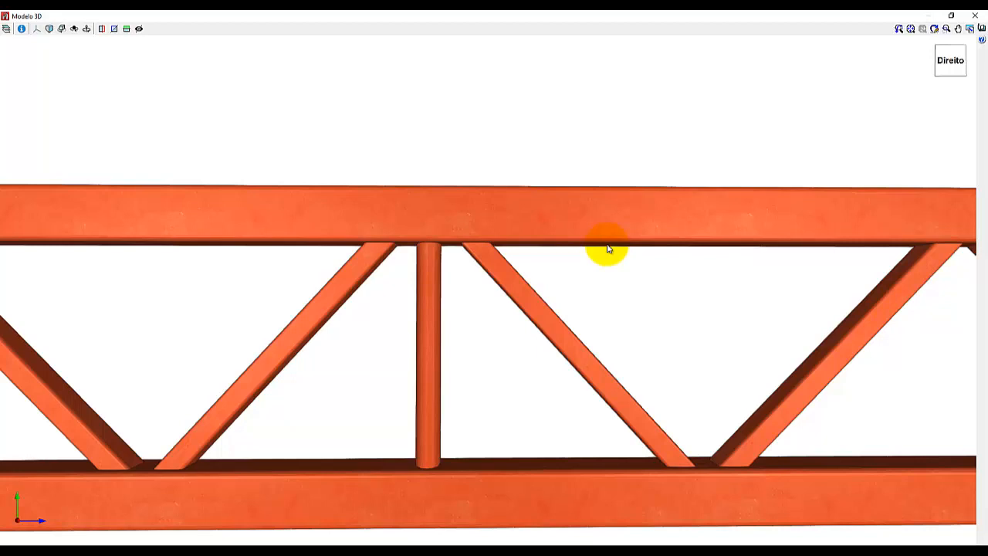
{"action": "left_click", "coordinate": [975, 16]}
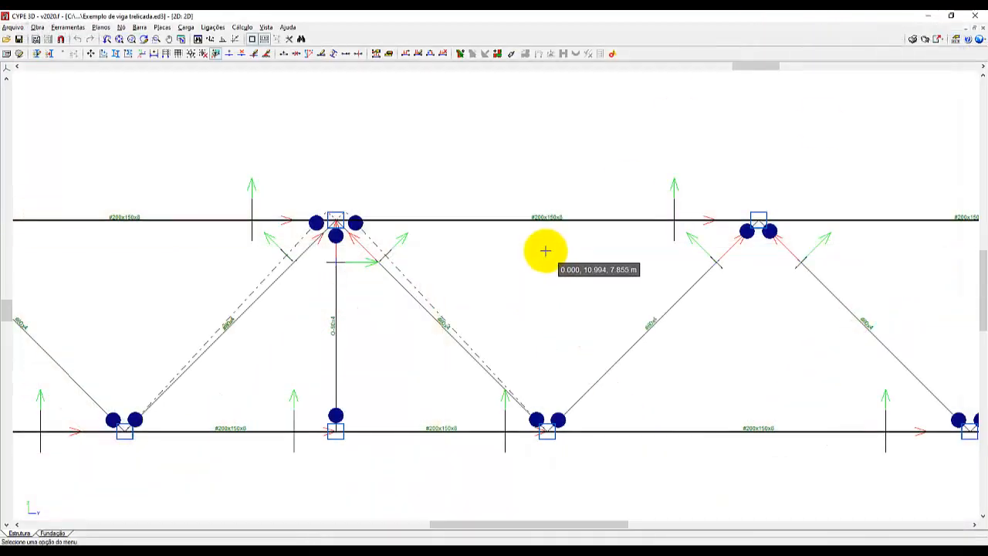
Reopen the recent project "CURSO CYPE 3D 1".
{"action": "scroll", "coordinate": [545, 251], "scroll_direction": "down", "scroll_amount": 1}
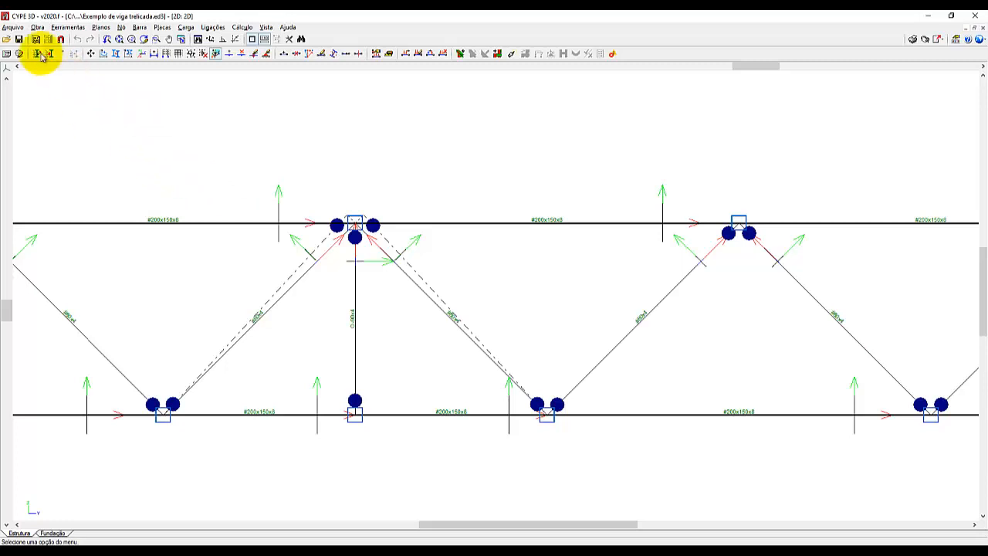
{"action": "left_click", "coordinate": [18, 31]}
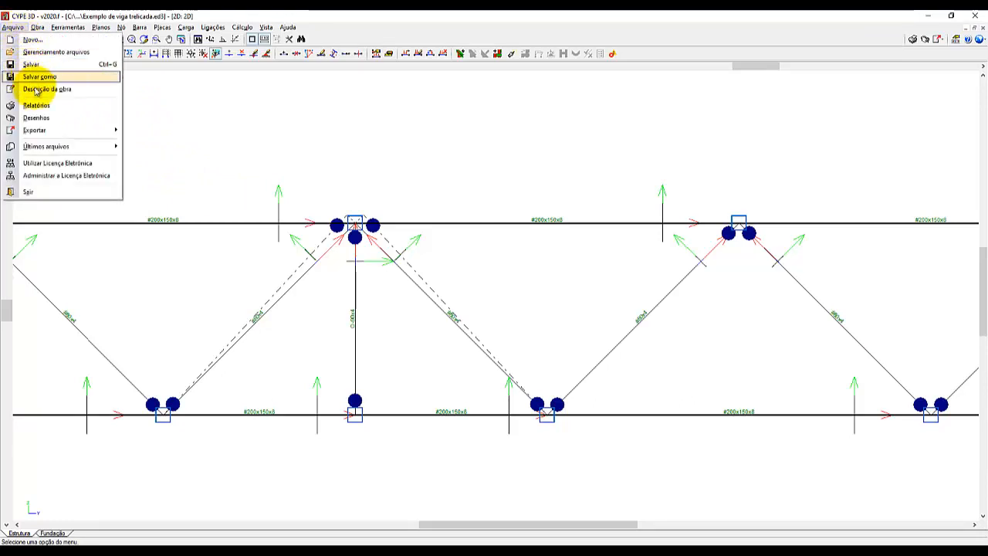
{"action": "mouse_move", "coordinate": [58, 146]}
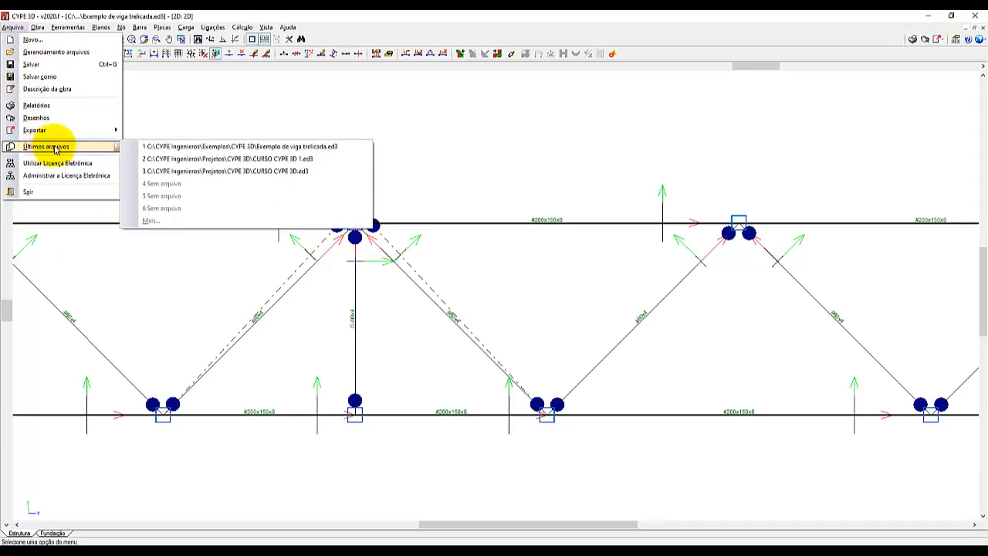
{"action": "left_click", "coordinate": [248, 159]}
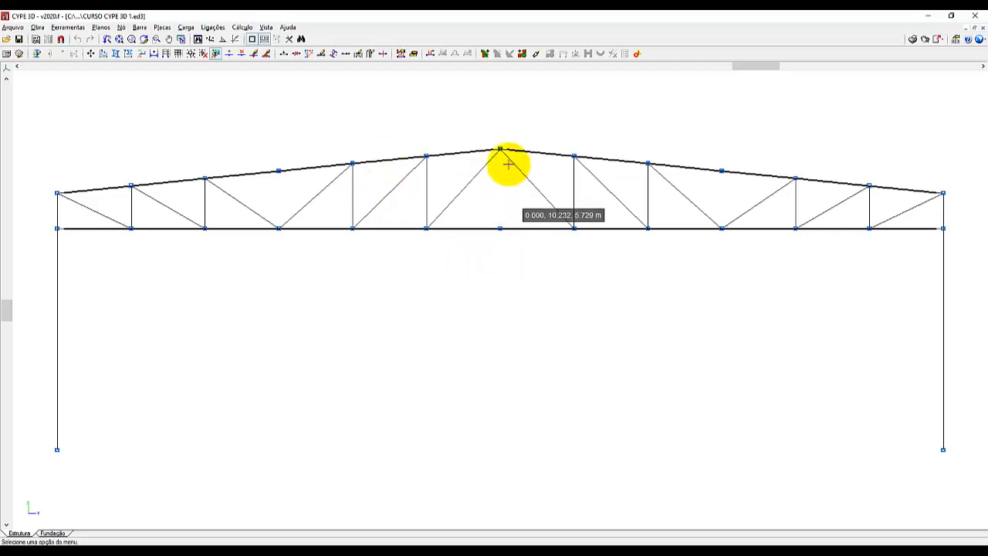
Switch from the 2D front view to the maximized 3D view, focused on the truss's ridge.
{"action": "scroll", "coordinate": [506, 161], "scroll_direction": "up", "scroll_amount": 3}
{"action": "scroll", "coordinate": [385, 359], "scroll_direction": "down", "scroll_amount": 4}
{"action": "scroll", "coordinate": [385, 360], "scroll_direction": "down", "scroll_amount": 1}
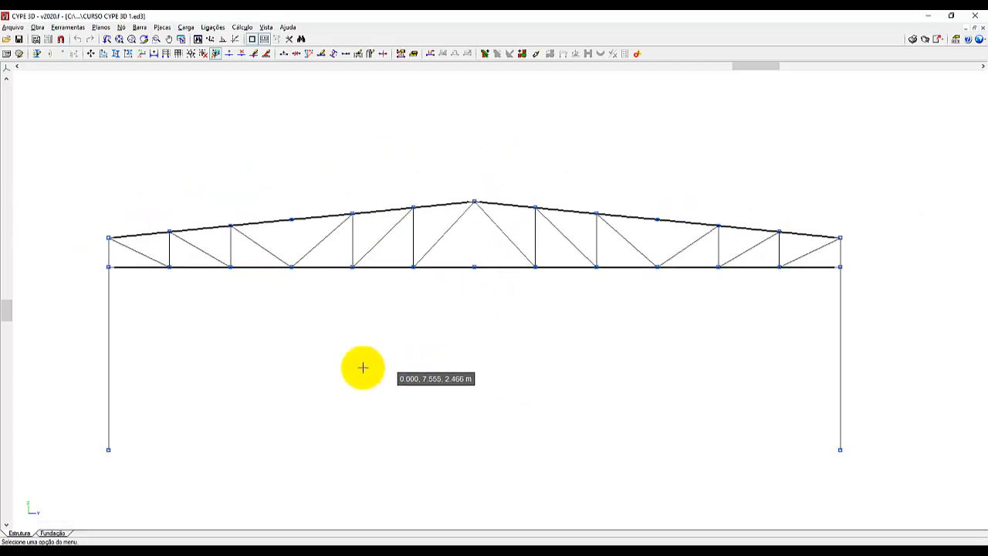
{"action": "scroll", "coordinate": [475, 247], "scroll_direction": "up", "scroll_amount": 1}
{"action": "scroll", "coordinate": [476, 234], "scroll_direction": "up", "scroll_amount": 3}
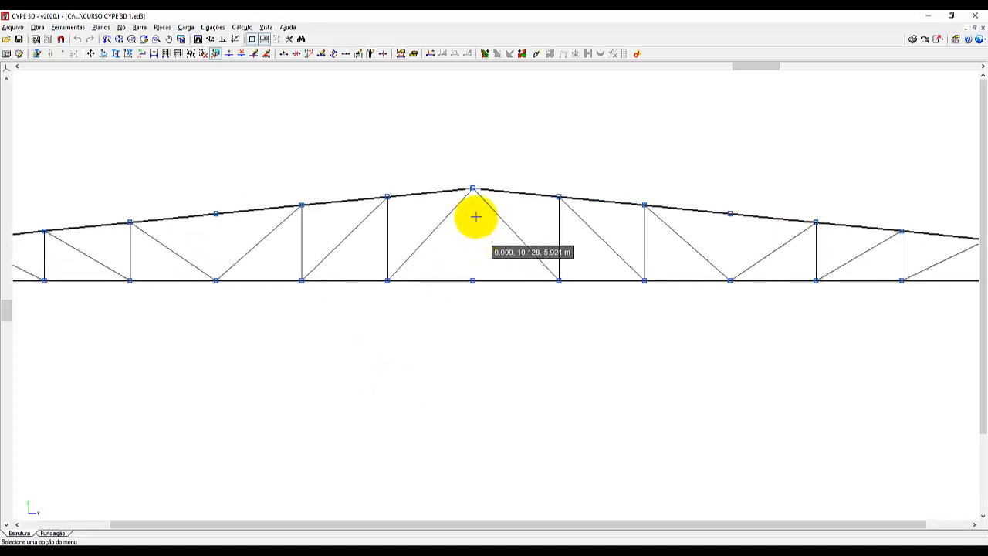
{"action": "left_click", "coordinate": [266, 29]}
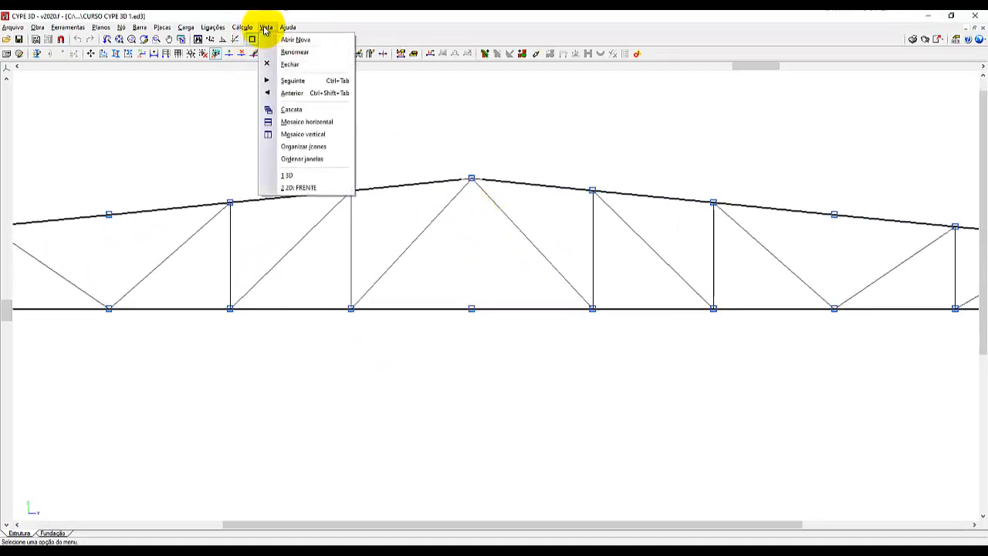
{"action": "left_click", "coordinate": [323, 179]}
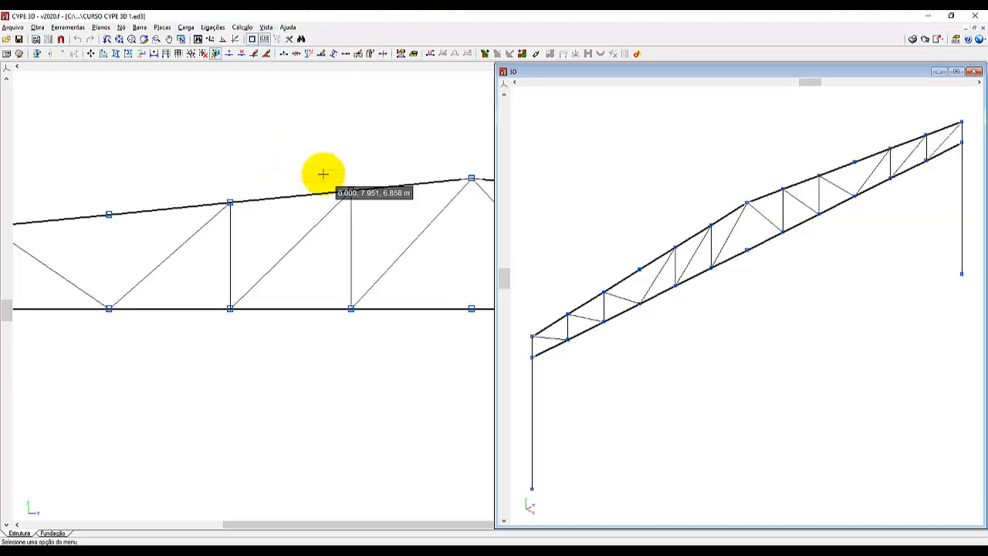
{"action": "left_click", "coordinate": [956, 71]}
{"action": "scroll", "coordinate": [520, 185], "scroll_direction": "up", "scroll_amount": 2}
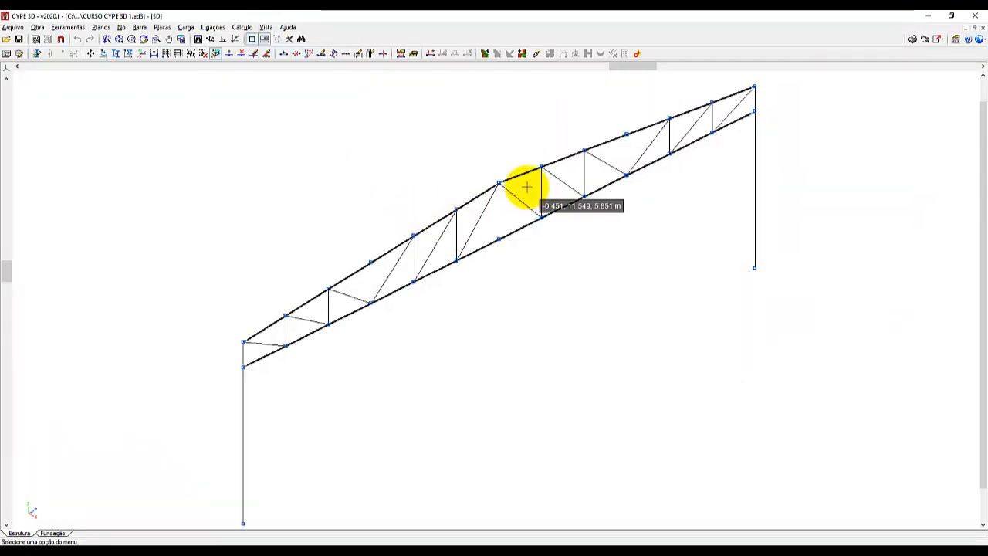
{"action": "scroll", "coordinate": [521, 188], "scroll_direction": "up", "scroll_amount": 4}
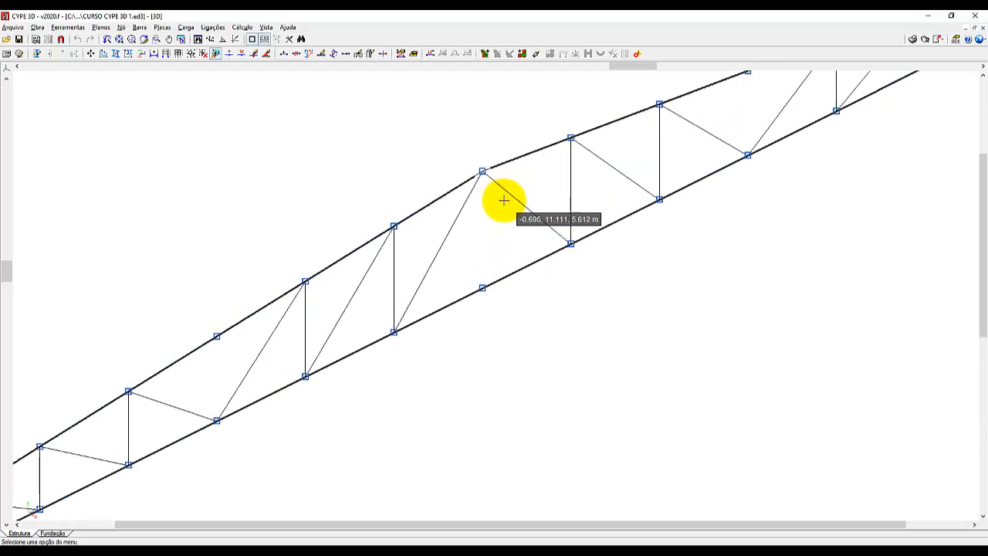
{"action": "scroll", "coordinate": [503, 200], "scroll_direction": "up", "scroll_amount": 4}
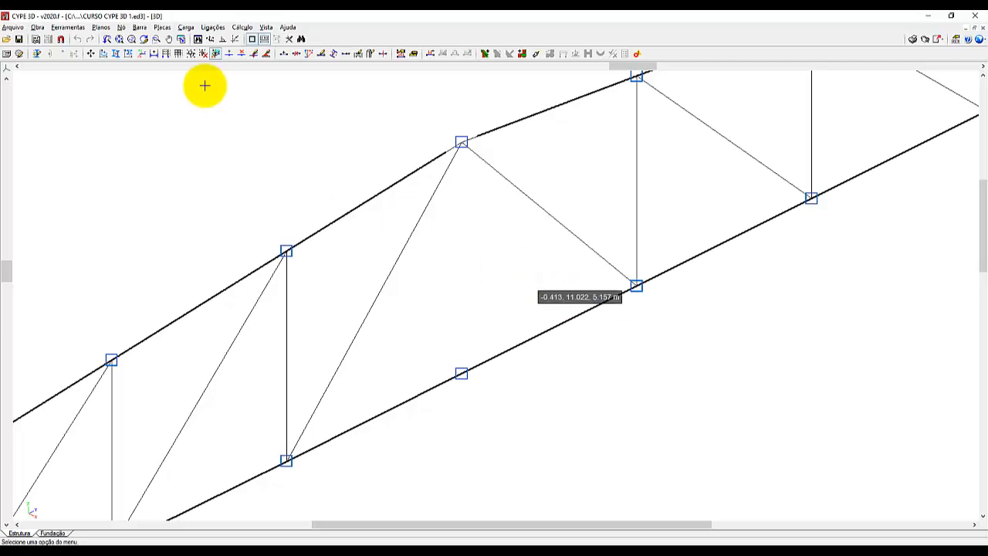
Start a new bar and set its section to cold-formed U100X40X2.00 with the "Duplo I união soldada" arrangement.
{"action": "left_click", "coordinate": [141, 29]}
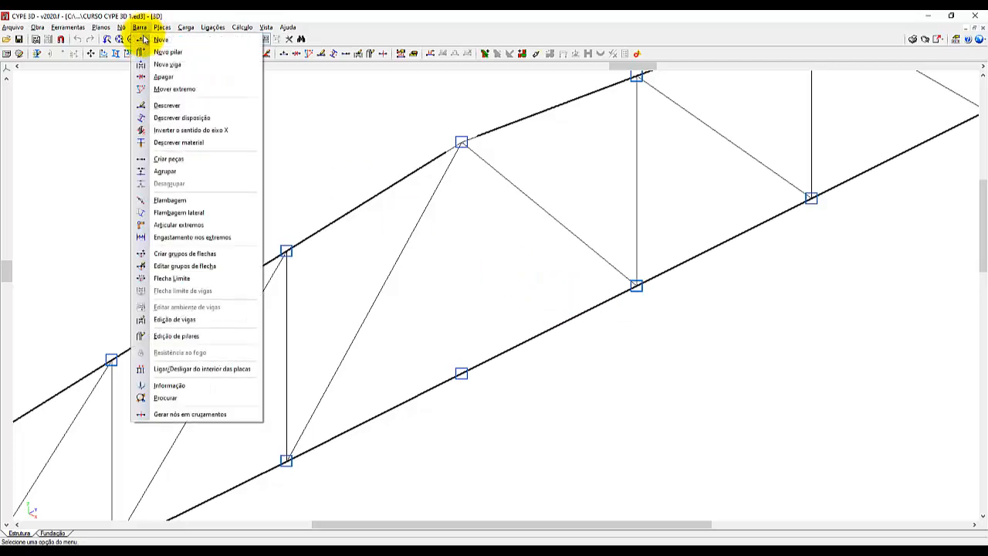
{"action": "left_click", "coordinate": [154, 40]}
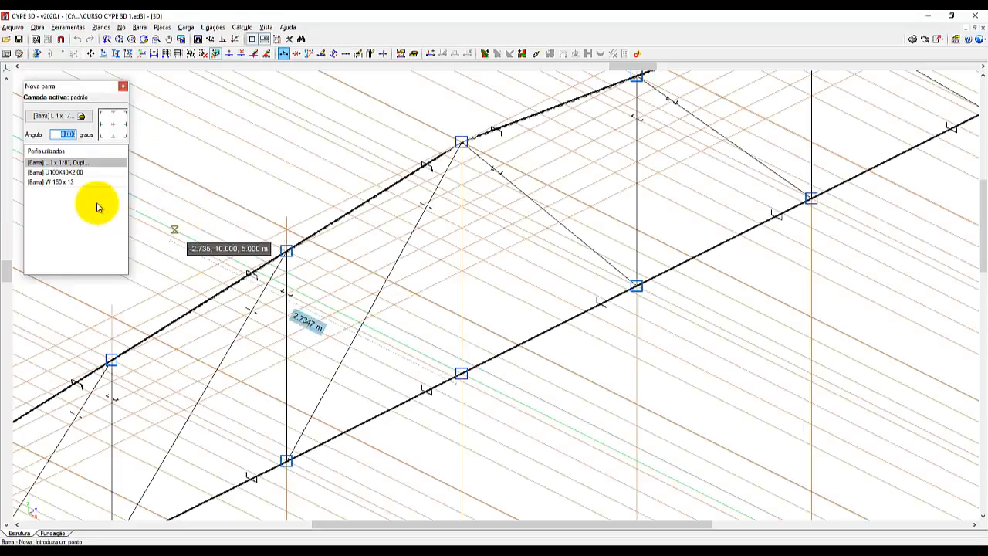
{"action": "left_click", "coordinate": [65, 172]}
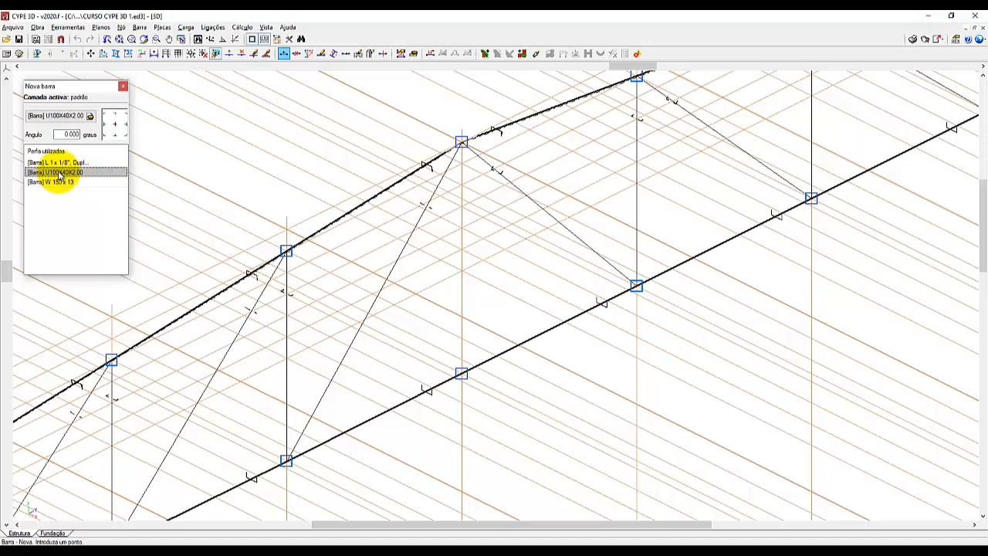
{"action": "left_click", "coordinate": [63, 120]}
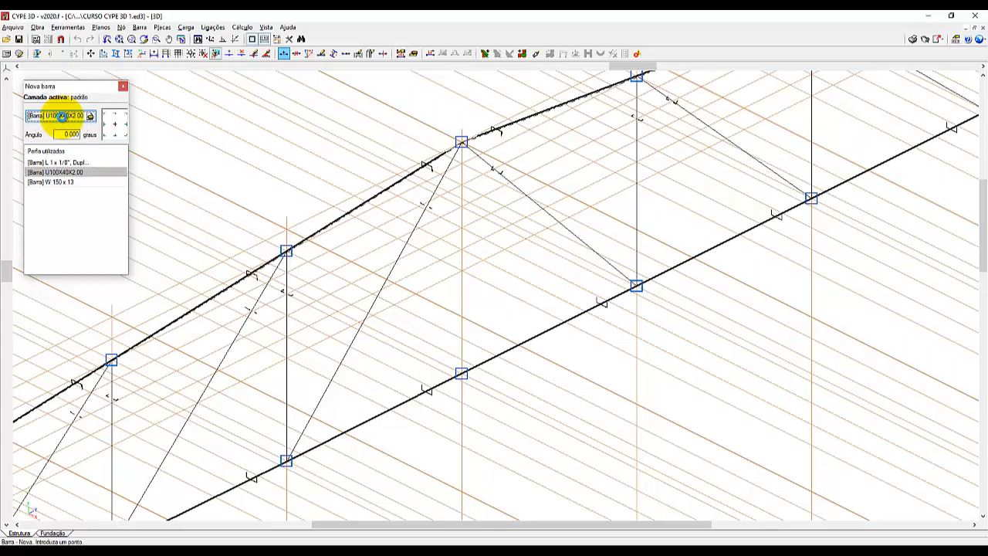
{"action": "left_click", "coordinate": [62, 115]}
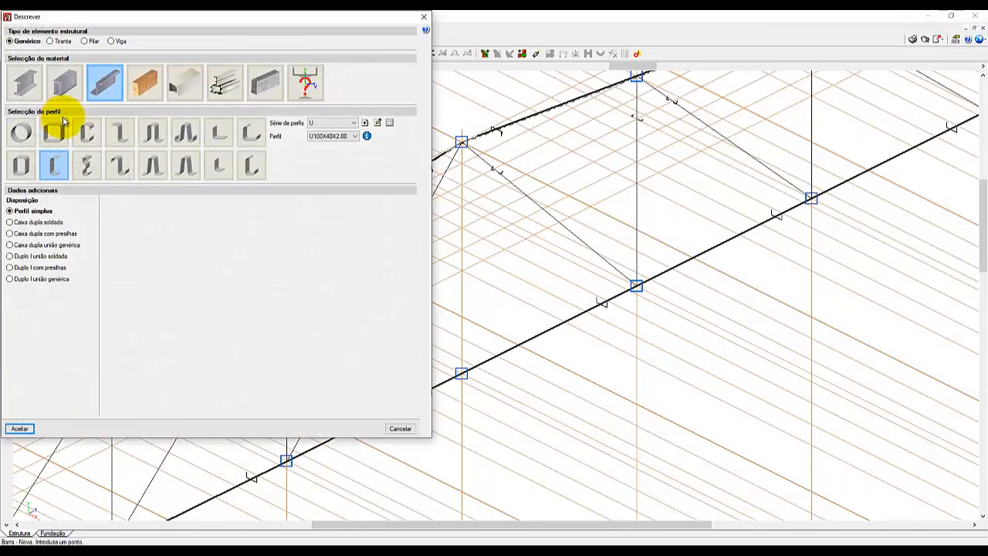
{"action": "left_click_drag", "start_coordinate": [208, 23], "coordinate": [510, 97]}
{"action": "left_click", "coordinate": [650, 212]}
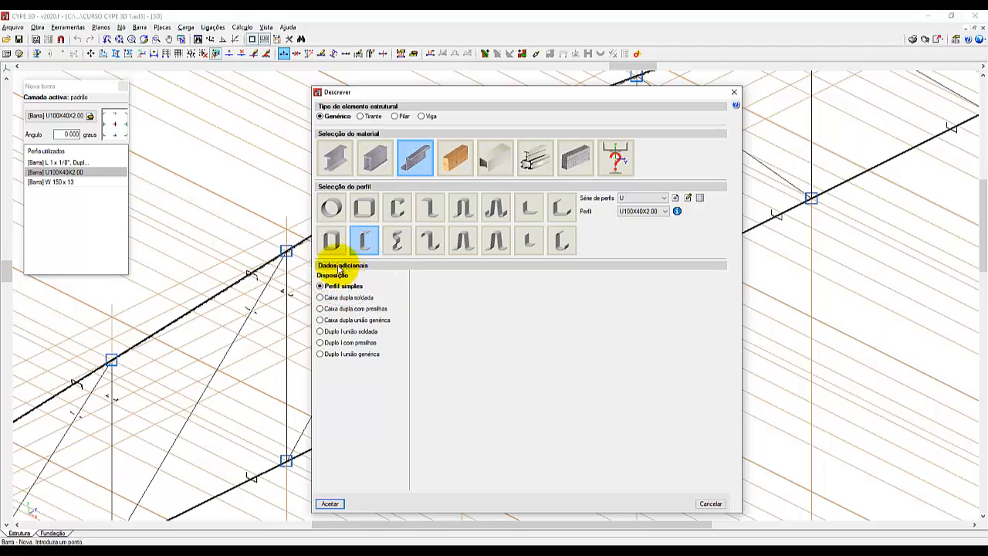
{"action": "left_click", "coordinate": [321, 332]}
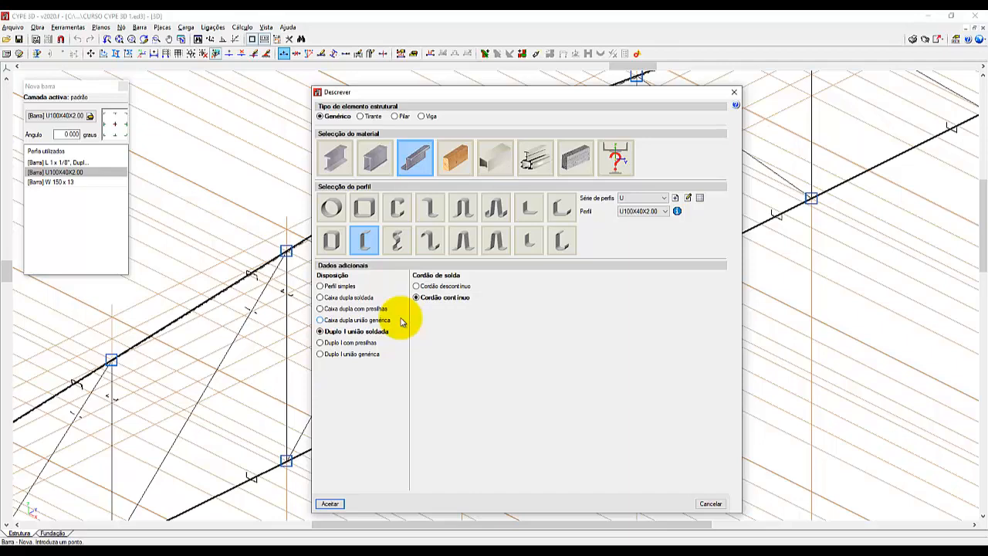
{"action": "left_click", "coordinate": [330, 503]}
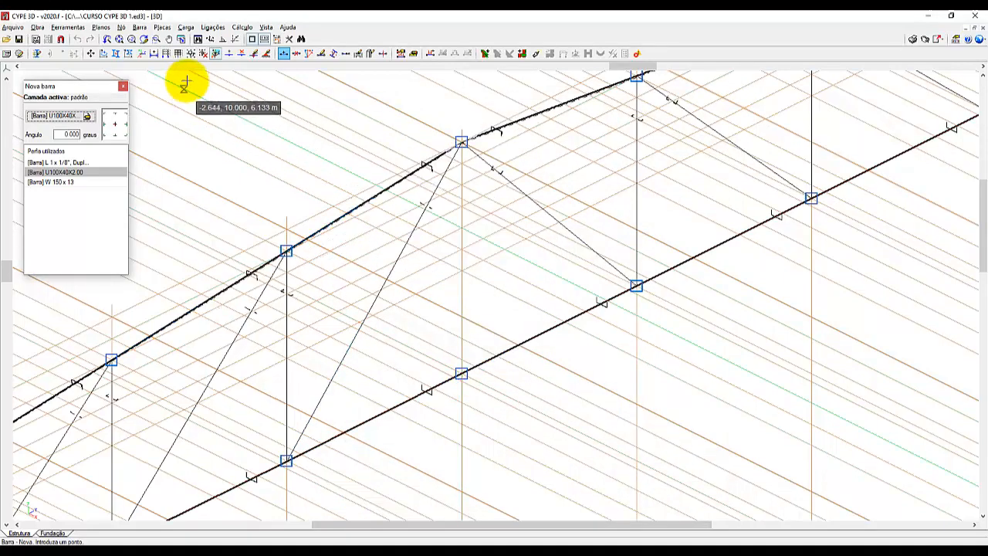
Draw the central vertical bar between the ridge node and the bottom chord's middle node.
{"action": "scroll", "coordinate": [289, 112], "scroll_direction": "up", "scroll_amount": 3}
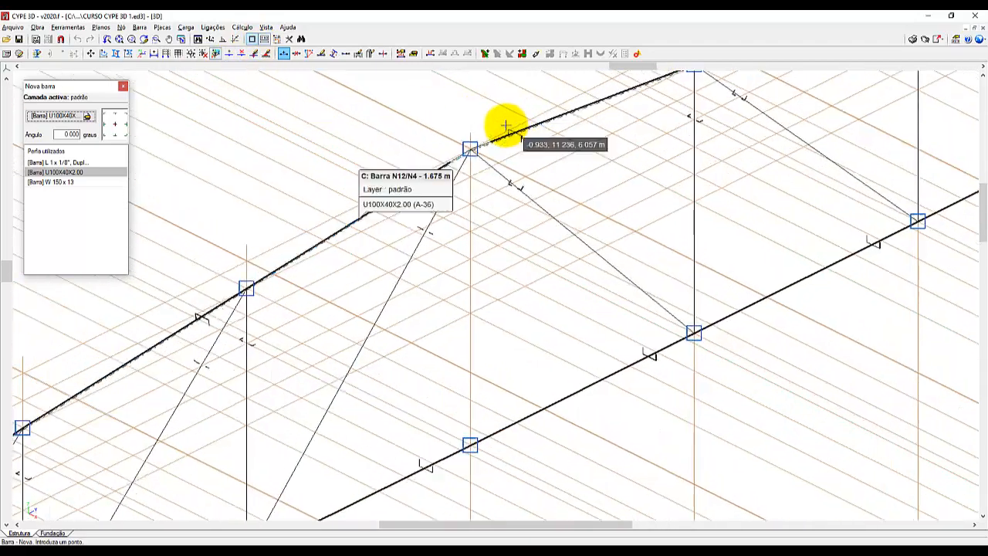
{"action": "scroll", "coordinate": [501, 124], "scroll_direction": "up", "scroll_amount": 3}
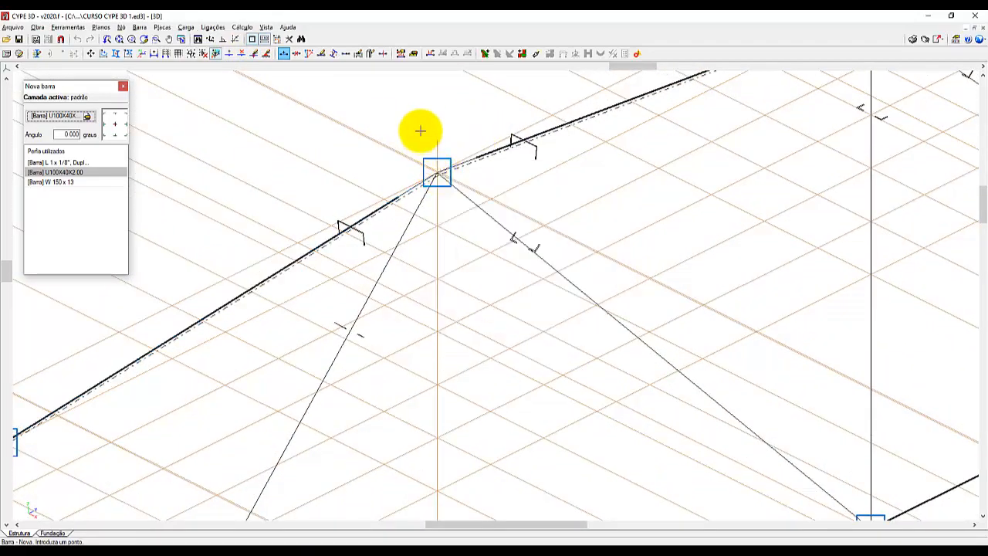
{"action": "scroll", "coordinate": [421, 131], "scroll_direction": "down", "scroll_amount": 3}
{"action": "scroll", "coordinate": [444, 496], "scroll_direction": "up", "scroll_amount": 4}
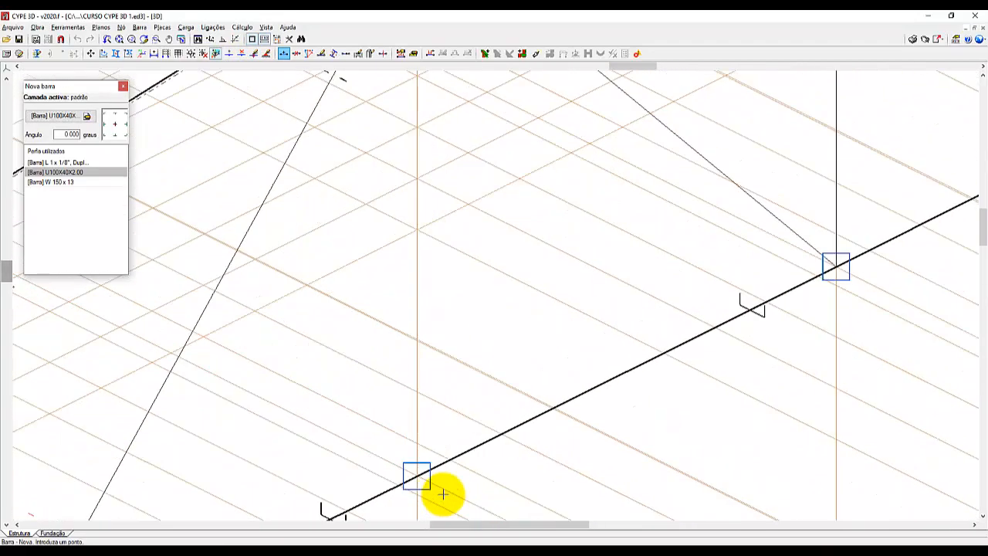
{"action": "scroll", "coordinate": [444, 494], "scroll_direction": "up", "scroll_amount": 1}
{"action": "left_click", "coordinate": [414, 472]}
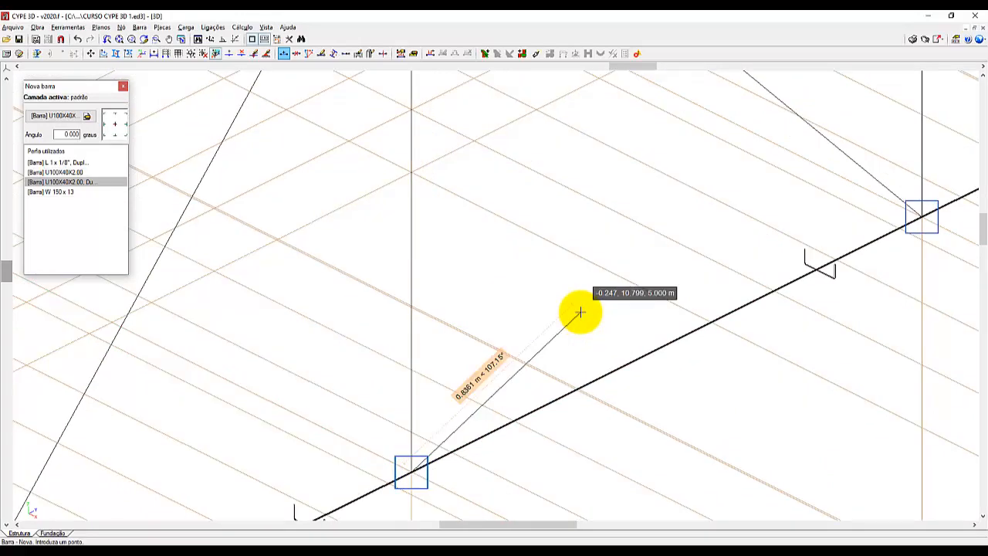
{"action": "scroll", "coordinate": [584, 359], "scroll_direction": "down", "scroll_amount": 4}
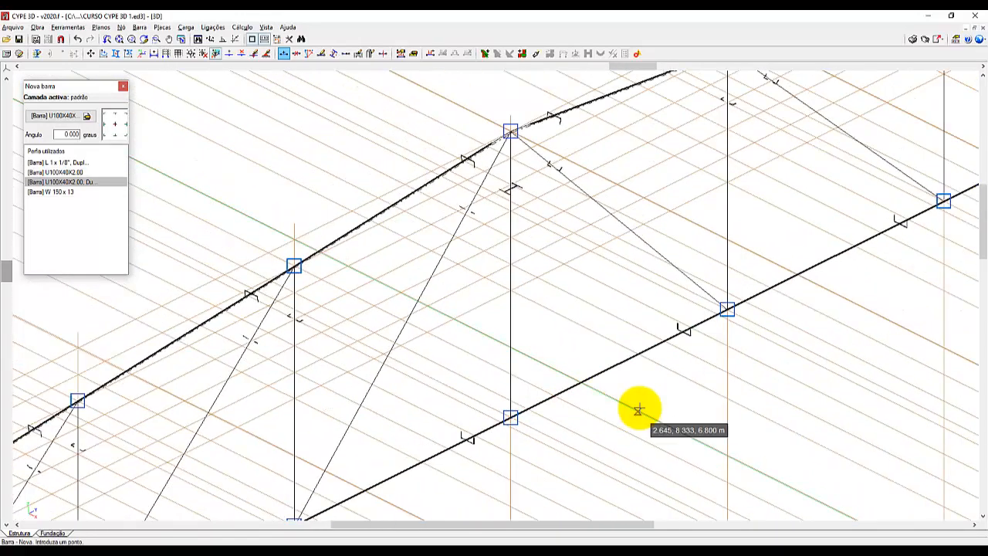
Rotate the layout of the central vertical's double U100X40X2.00 section by 90 degrees.
{"action": "scroll", "coordinate": [514, 165], "scroll_direction": "up", "scroll_amount": 4}
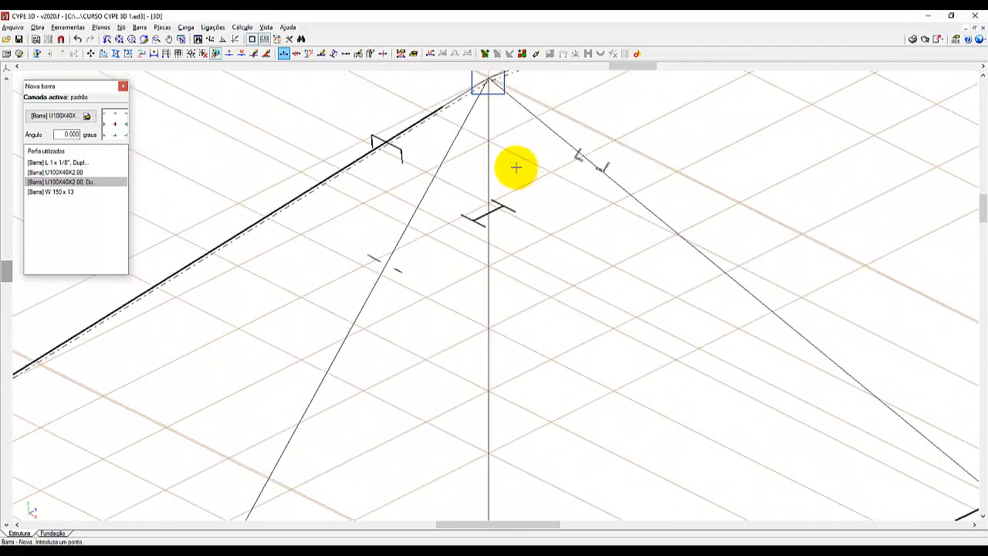
{"action": "scroll", "coordinate": [515, 167], "scroll_direction": "up", "scroll_amount": 5}
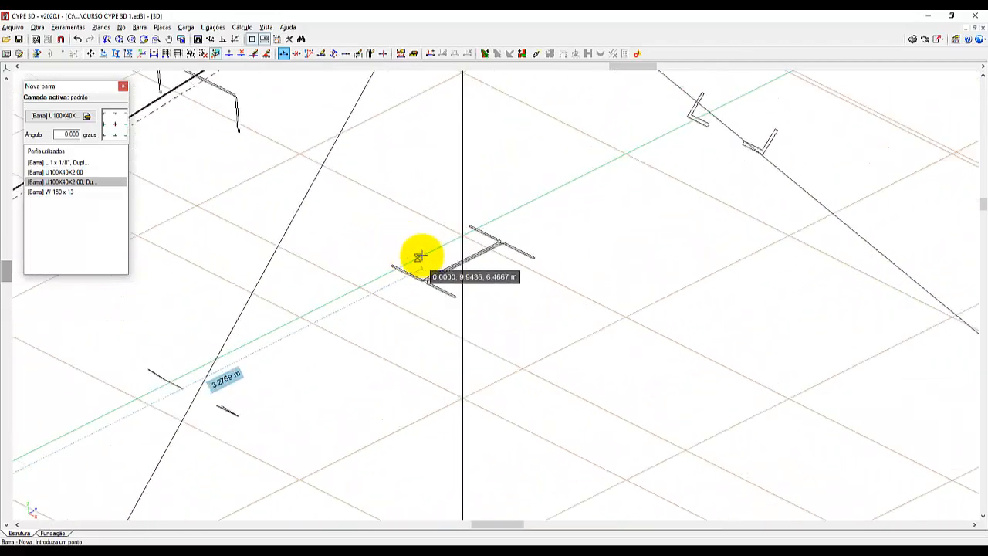
{"action": "scroll", "coordinate": [419, 255], "scroll_direction": "up", "scroll_amount": 4}
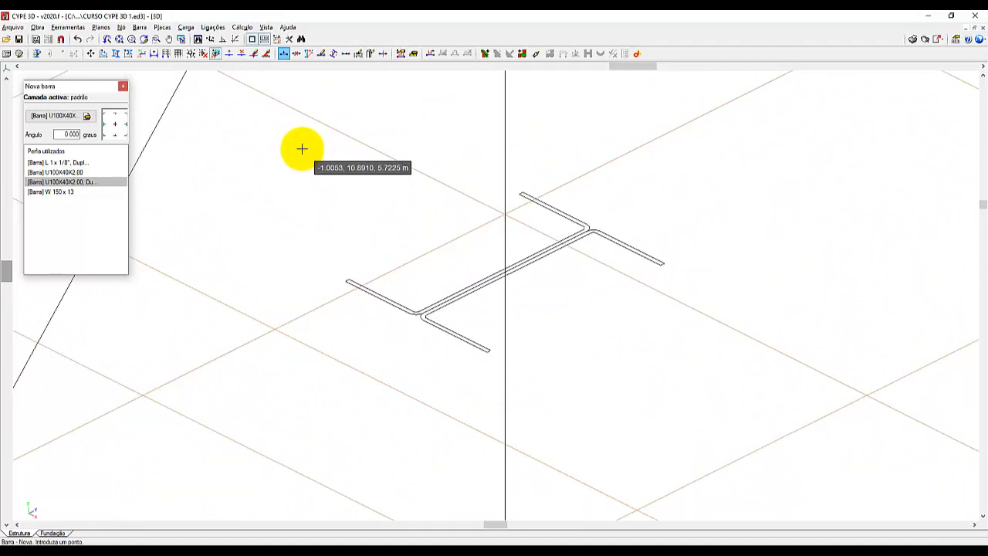
{"action": "left_click", "coordinate": [139, 28]}
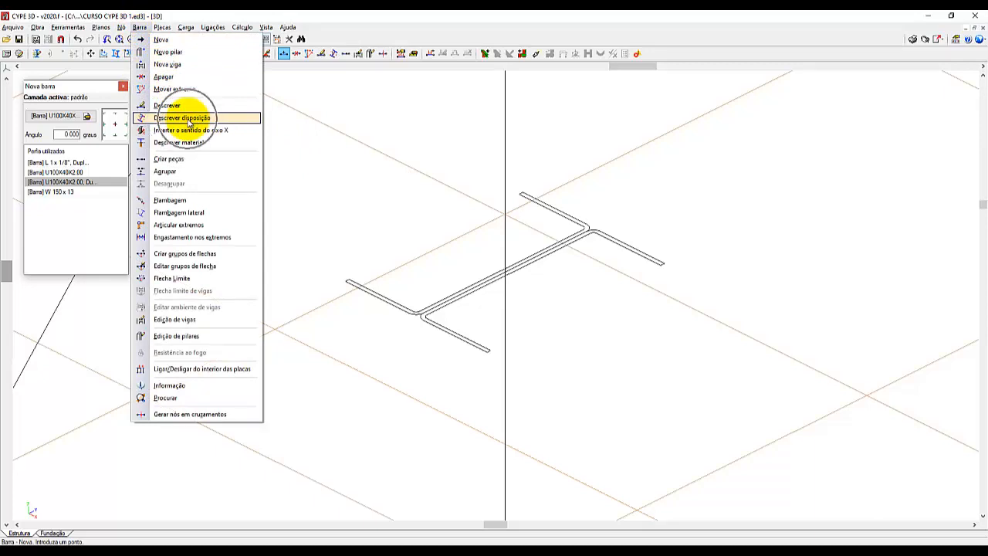
{"action": "left_click", "coordinate": [189, 120]}
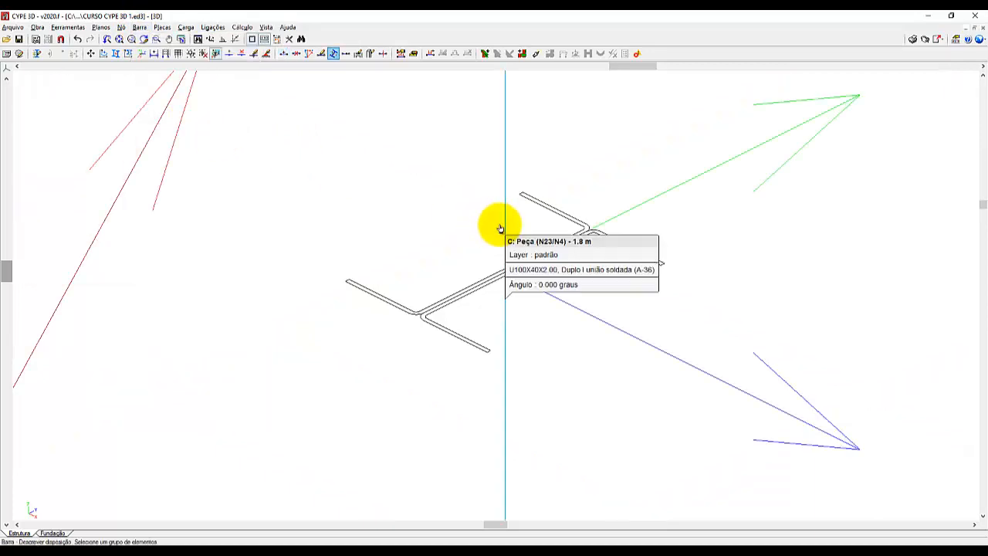
{"action": "right_click", "coordinate": [909, 209]}
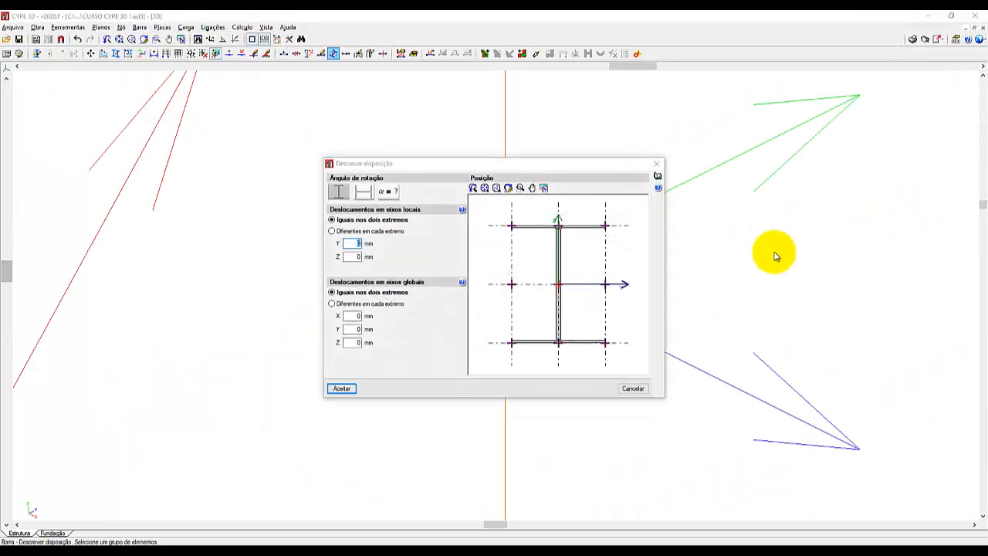
{"action": "left_click", "coordinate": [365, 195]}
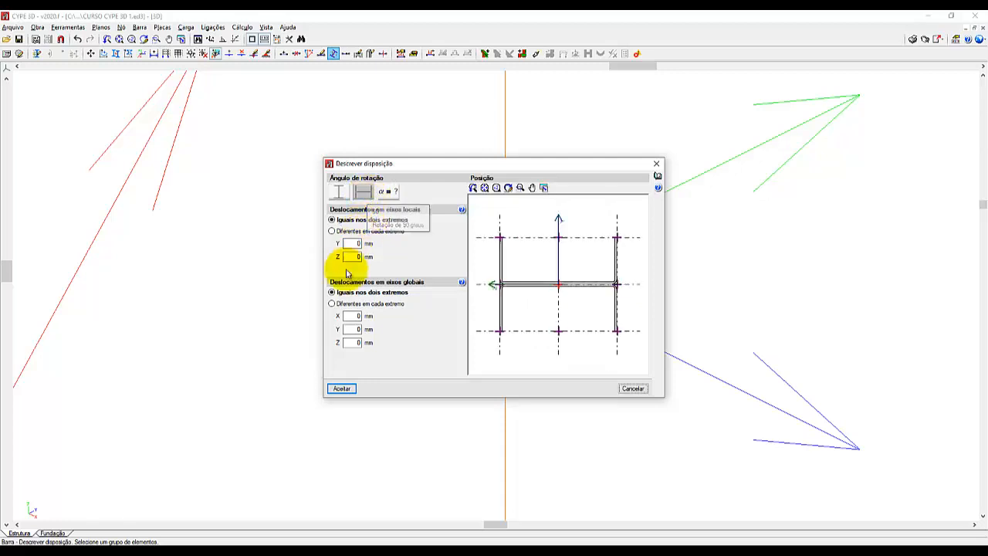
{"action": "left_click", "coordinate": [342, 389]}
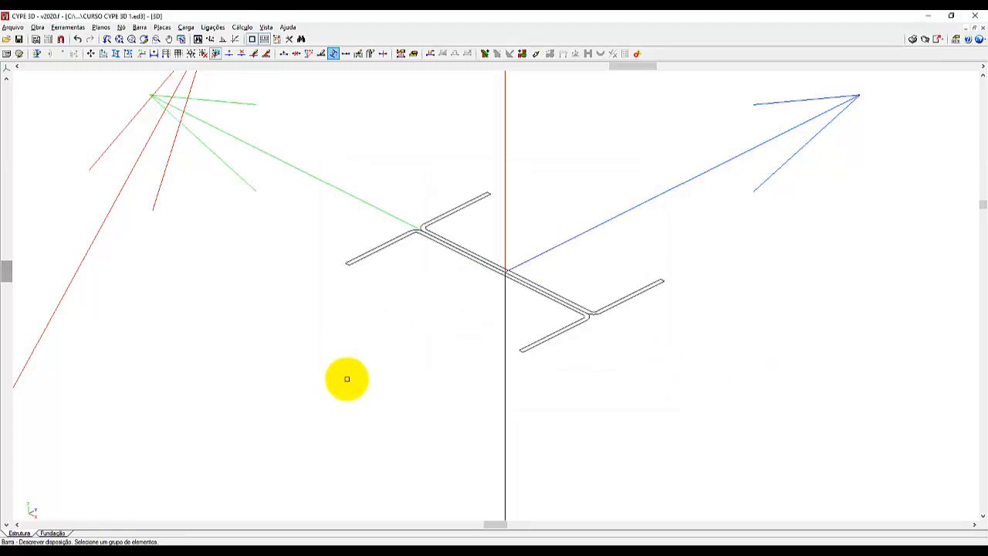
Open the rendered 3D model of the complete structure.
{"action": "scroll", "coordinate": [634, 121], "scroll_direction": "up", "scroll_amount": 3}
{"action": "scroll", "coordinate": [634, 121], "scroll_direction": "down", "scroll_amount": 1}
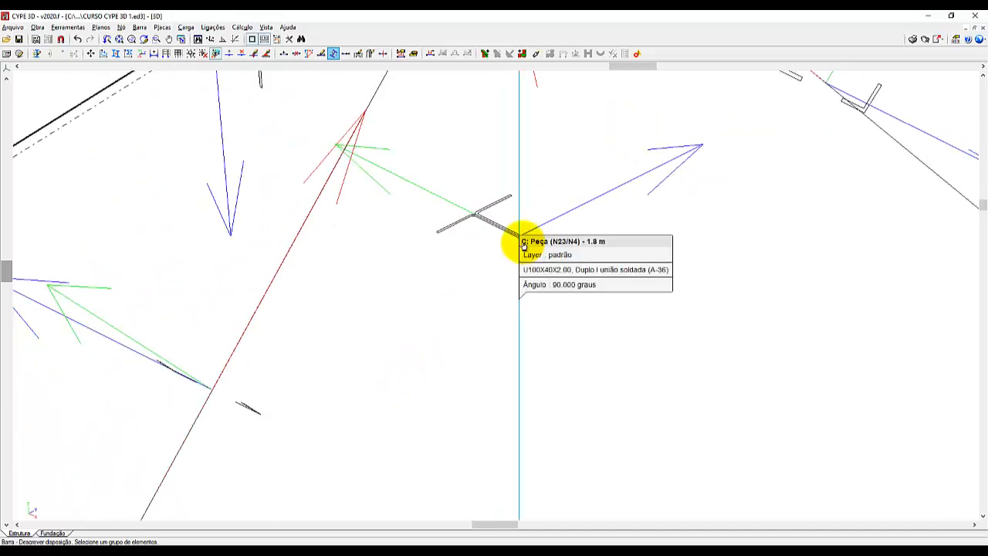
{"action": "left_click", "coordinate": [69, 27]}
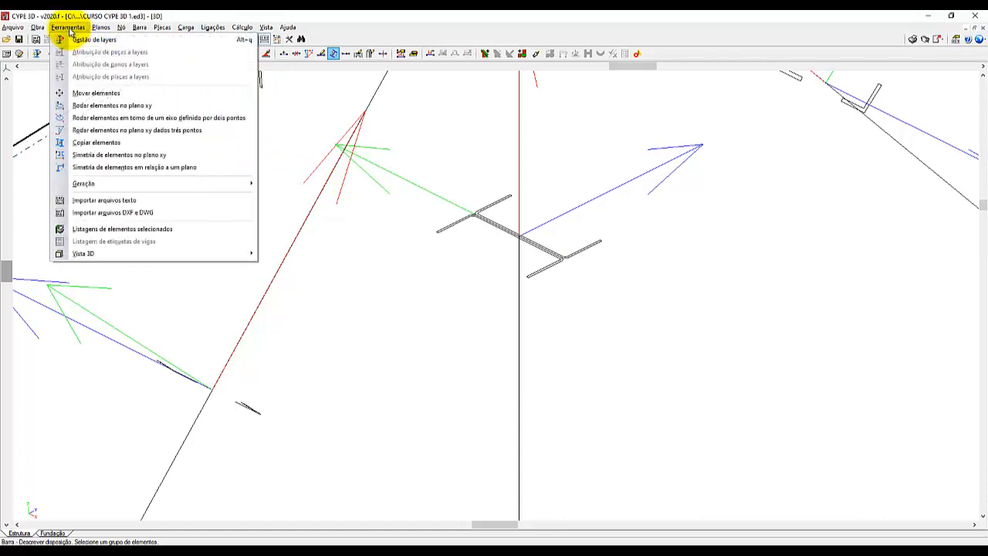
{"action": "mouse_move", "coordinate": [92, 254]}
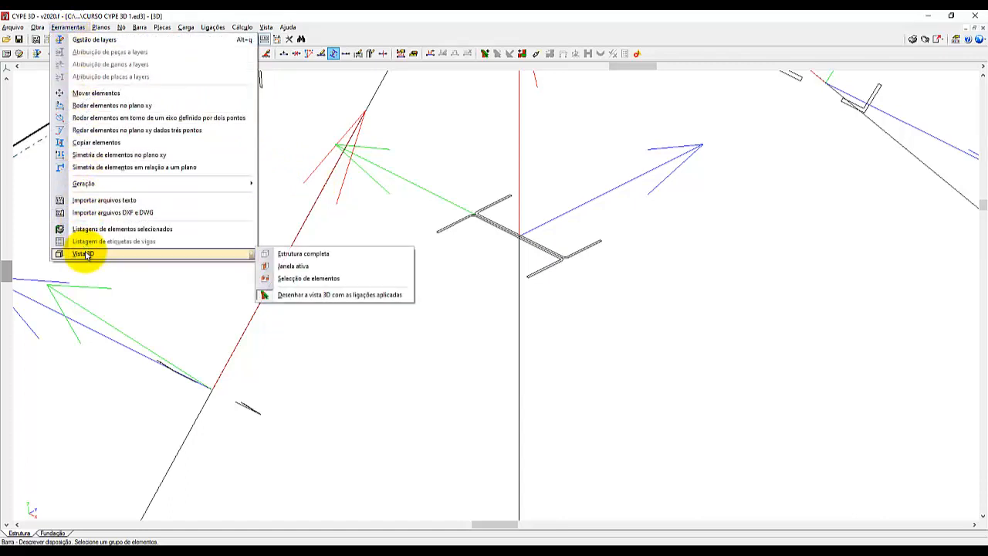
{"action": "left_click", "coordinate": [292, 253]}
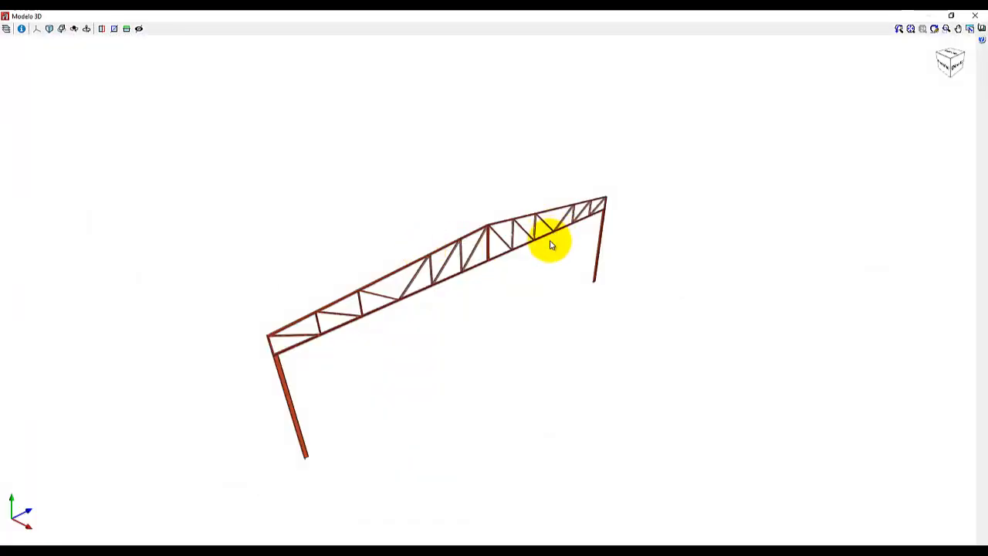
Examine the central vertical and adjacent web bars at the ridge, and the whole frame, in the rendered model.
{"action": "scroll", "coordinate": [546, 270], "scroll_direction": "up", "scroll_amount": 5}
{"action": "mouse_move", "coordinate": [452, 268]}
{"action": "middle_mouse_down"}
{"action": "mouse_move", "coordinate": [419, 261]}
{"action": "mouse_move", "coordinate": [465, 273]}
{"action": "middle_mouse_up"}
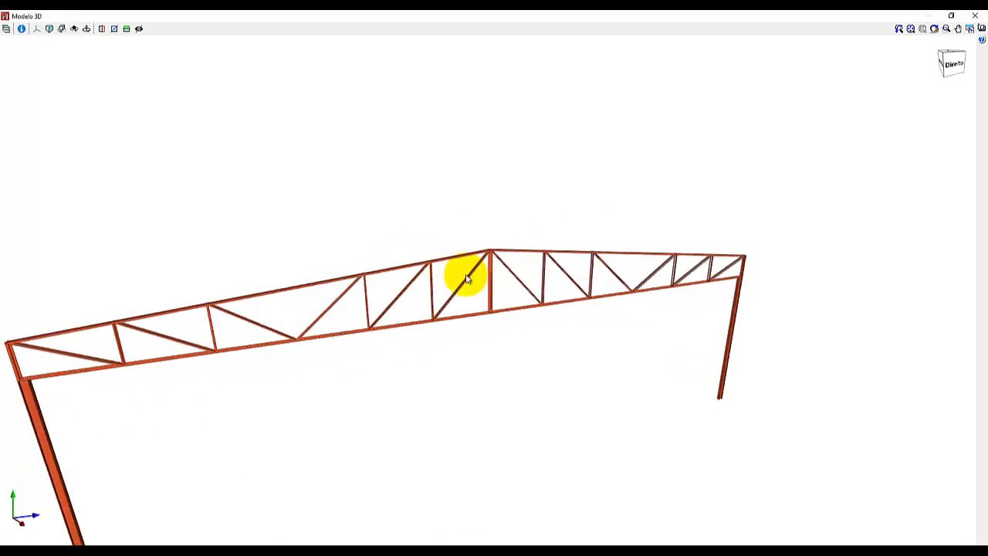
{"action": "scroll", "coordinate": [498, 282], "scroll_direction": "up", "scroll_amount": 5}
{"action": "scroll", "coordinate": [521, 294], "scroll_direction": "up", "scroll_amount": 3}
{"action": "mouse_move", "coordinate": [525, 292]}
{"action": "middle_mouse_down"}
{"action": "mouse_move", "coordinate": [540, 286]}
{"action": "mouse_move", "coordinate": [502, 285]}
{"action": "mouse_move", "coordinate": [560, 264]}
{"action": "middle_mouse_up"}
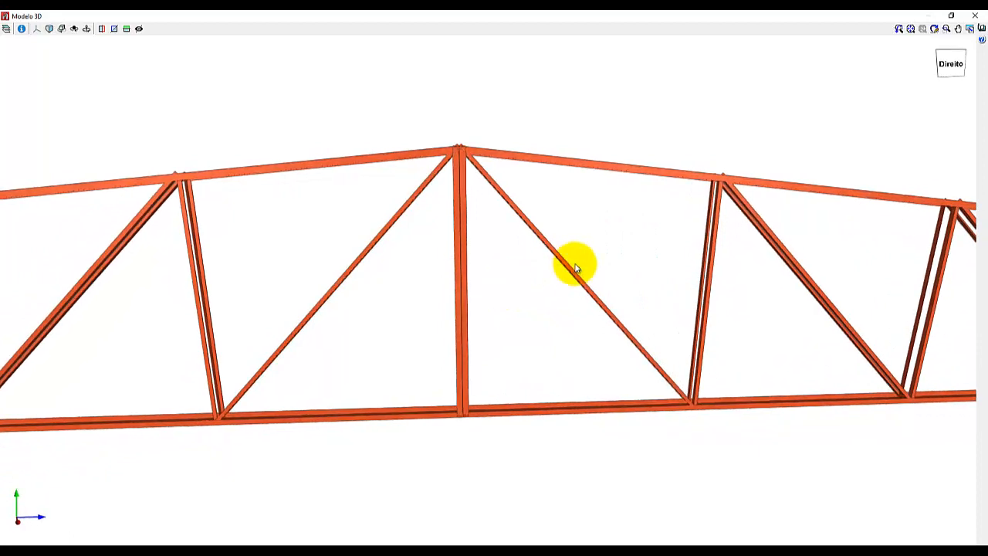
{"action": "left_click", "coordinate": [575, 267]}
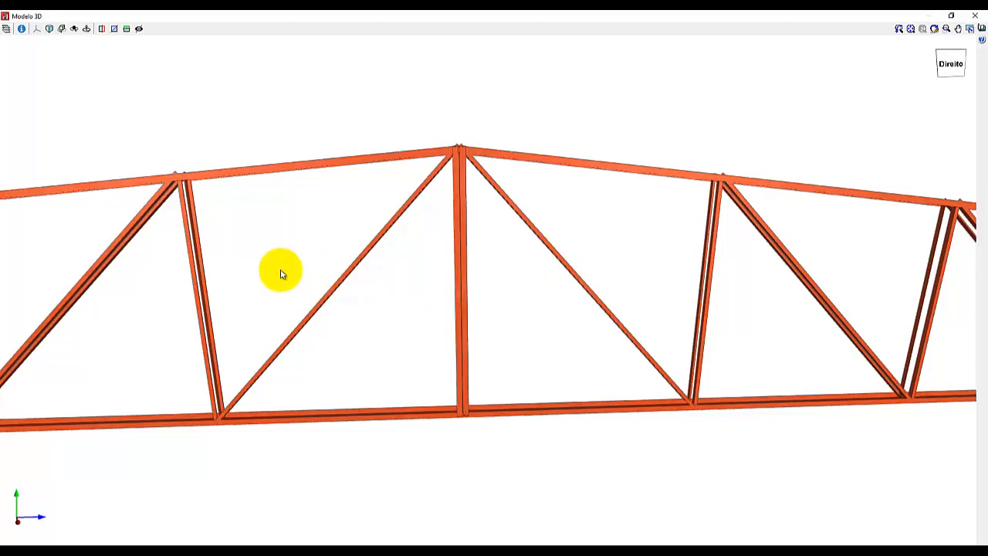
{"action": "scroll", "coordinate": [591, 216], "scroll_direction": "down", "scroll_amount": 5}
{"action": "scroll", "coordinate": [609, 217], "scroll_direction": "up", "scroll_amount": 1}
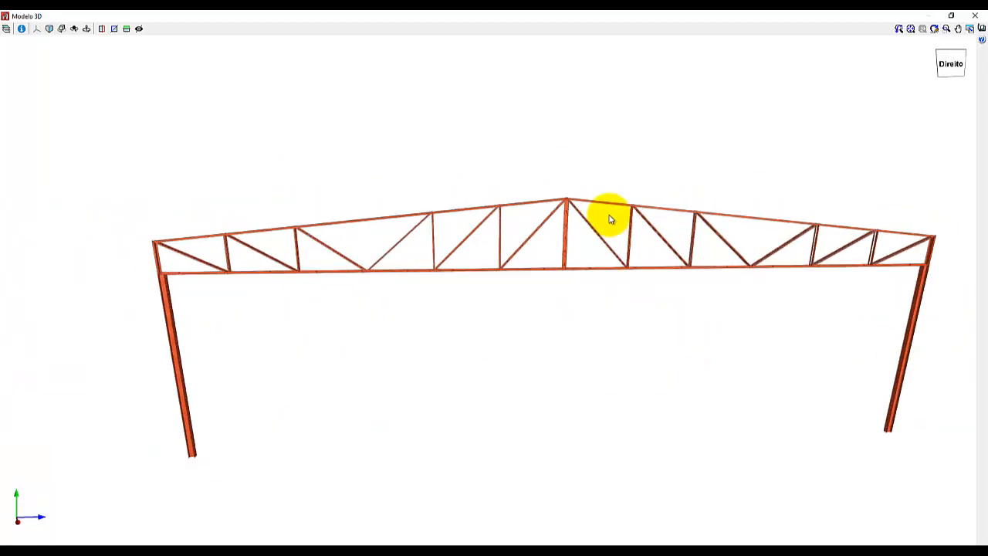
Cut the rendered model perpendicular to the global Y axis and compare the ridge area with and without the cut.
{"action": "left_click", "coordinate": [113, 29]}
{"action": "scroll", "coordinate": [592, 231], "scroll_direction": "up", "scroll_amount": 3}
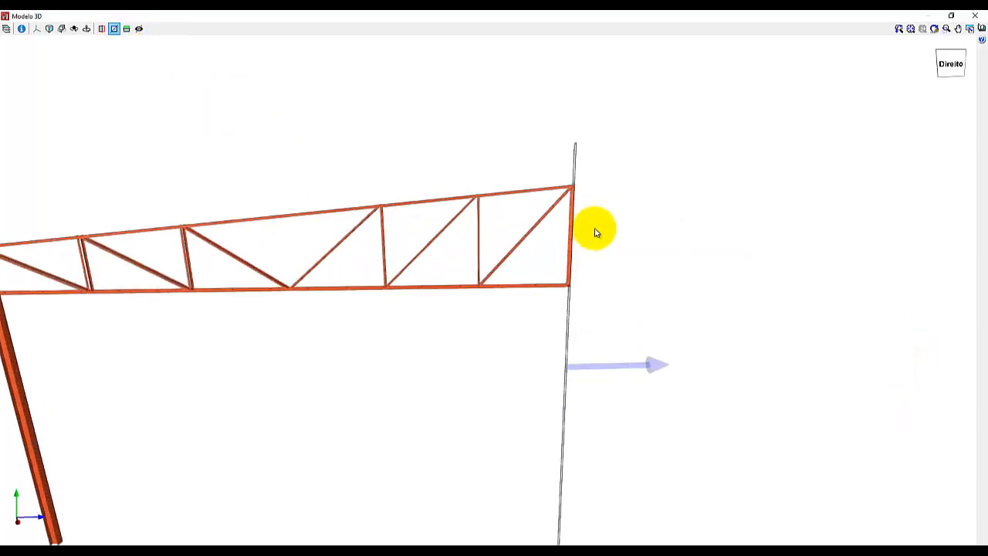
{"action": "scroll", "coordinate": [595, 232], "scroll_direction": "up", "scroll_amount": 1}
{"action": "middle_click_drag", "start_coordinate": [595, 233], "coordinate": [522, 252]}
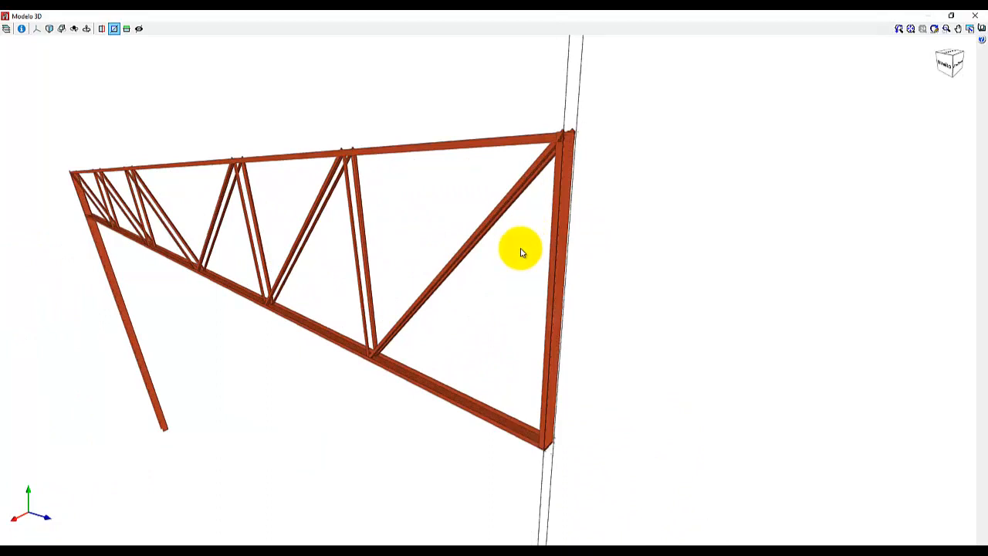
{"action": "left_click", "coordinate": [114, 31]}
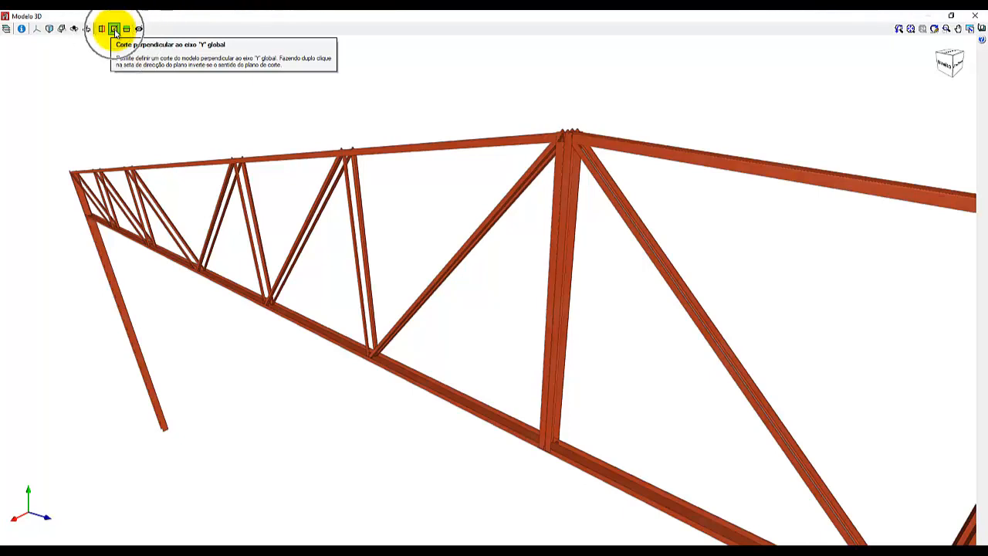
{"action": "left_click", "coordinate": [115, 31]}
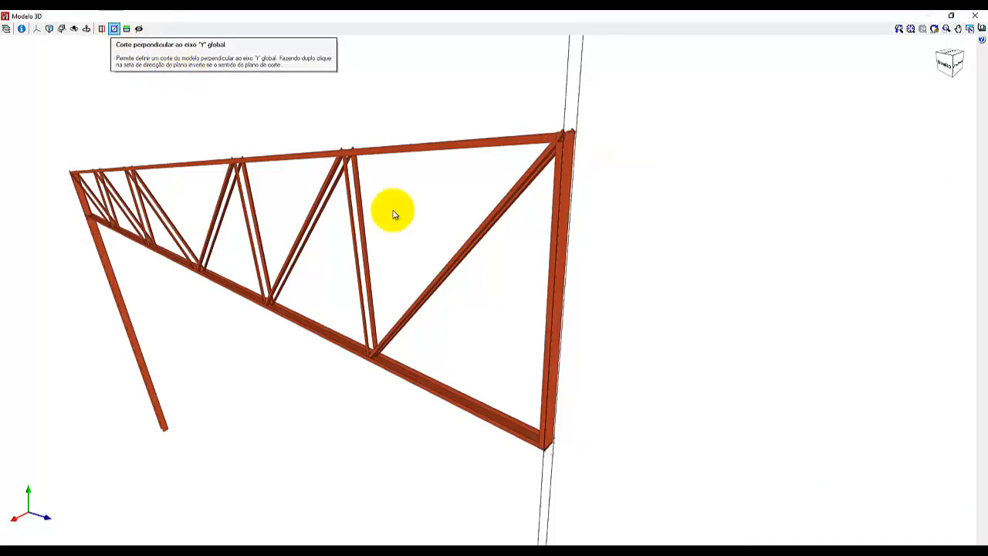
Move the Y cutting plane just past the central vertical, and reset it to its initial position.
{"action": "scroll", "coordinate": [395, 213], "scroll_direction": "down", "scroll_amount": 3}
{"action": "scroll", "coordinate": [501, 433], "scroll_direction": "down", "scroll_amount": 4}
{"action": "scroll", "coordinate": [490, 236], "scroll_direction": "down", "scroll_amount": 2}
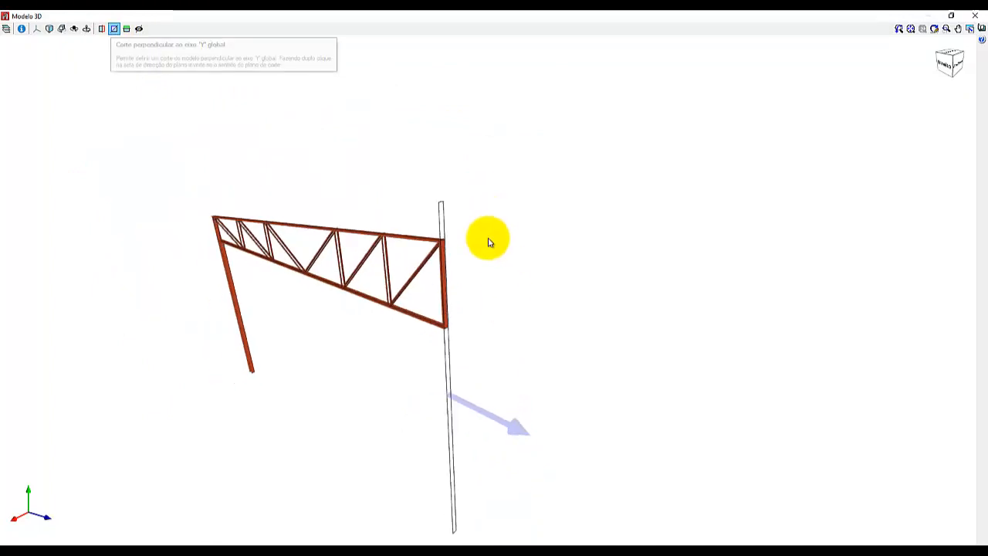
{"action": "scroll", "coordinate": [463, 497], "scroll_direction": "up", "scroll_amount": 2}
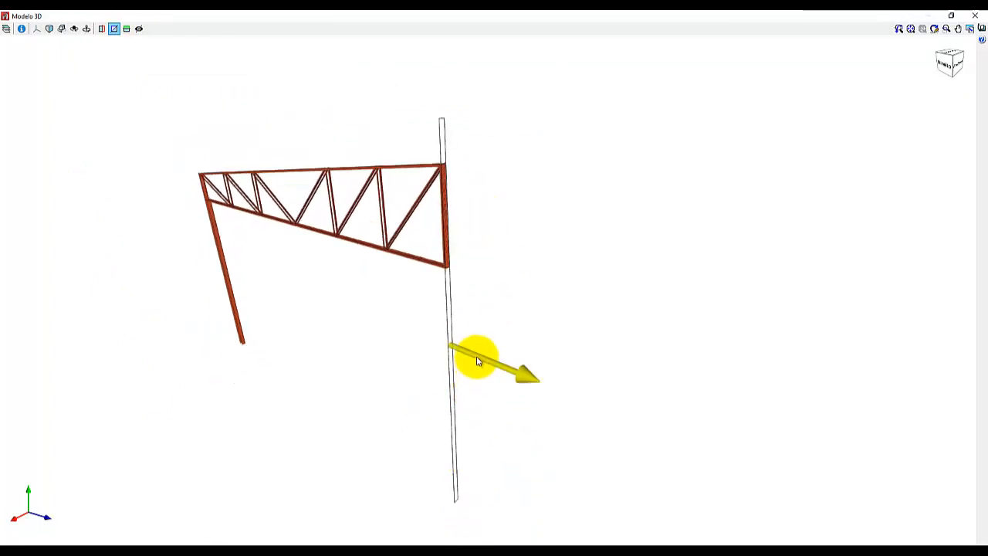
{"action": "left_click_drag", "start_coordinate": [475, 355], "coordinate": [505, 363]}
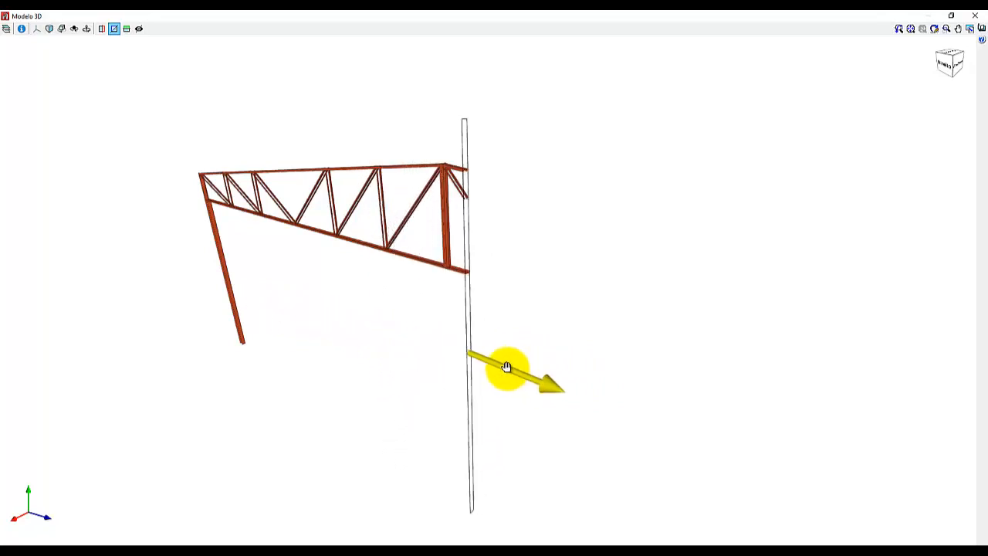
{"action": "left_click", "coordinate": [119, 31]}
{"action": "left_click", "coordinate": [118, 31]}
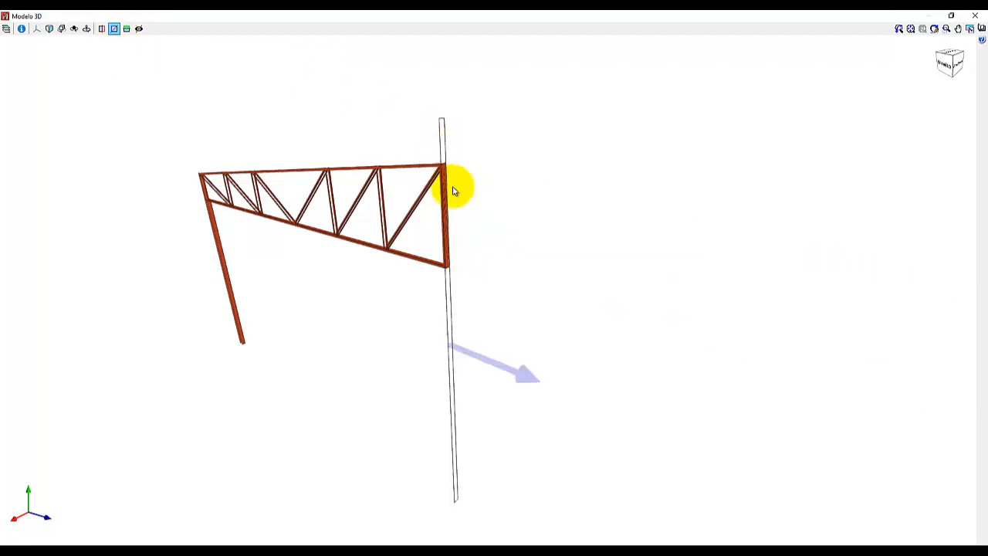
Inspect the cut central vertical up close, remove the Y cut and close the rendered model.
{"action": "scroll", "coordinate": [435, 180], "scroll_direction": "up", "scroll_amount": 2}
{"action": "scroll", "coordinate": [439, 165], "scroll_direction": "up", "scroll_amount": 4}
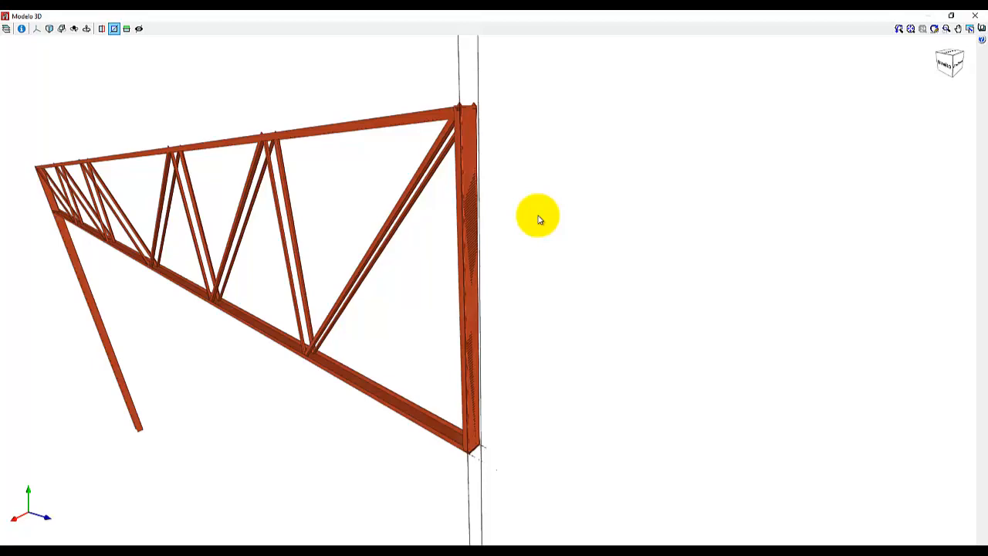
{"action": "left_click", "coordinate": [114, 28]}
{"action": "left_click", "coordinate": [975, 16]}
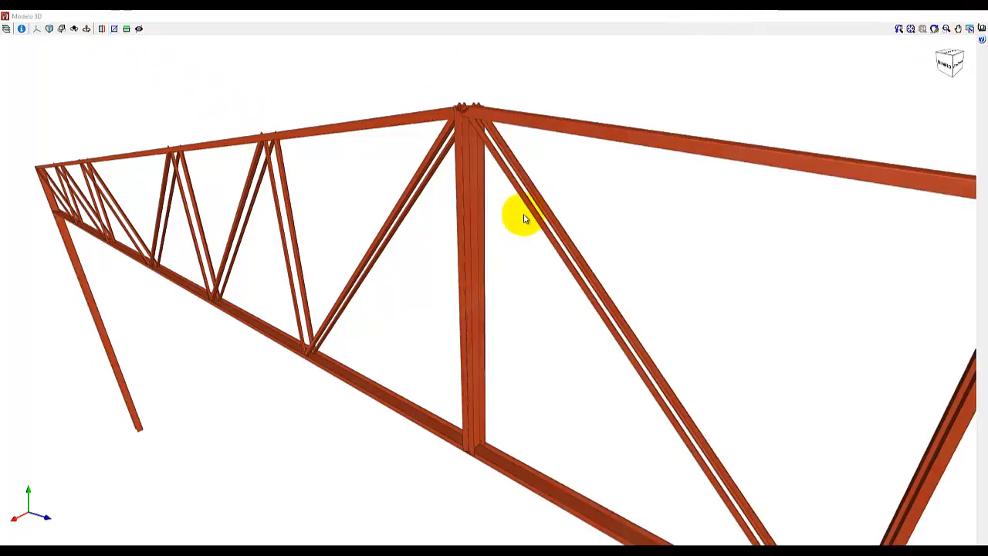
Switch from the 3D view to the 2D front view showing the entire portal frame.
{"action": "scroll", "coordinate": [518, 257], "scroll_direction": "down", "scroll_amount": 7}
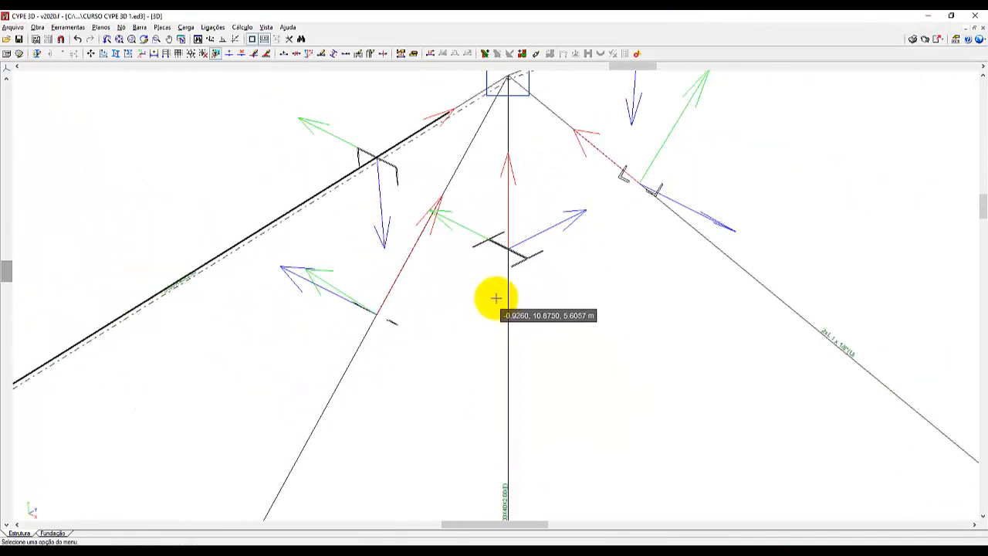
{"action": "scroll", "coordinate": [531, 152], "scroll_direction": "down", "scroll_amount": 5}
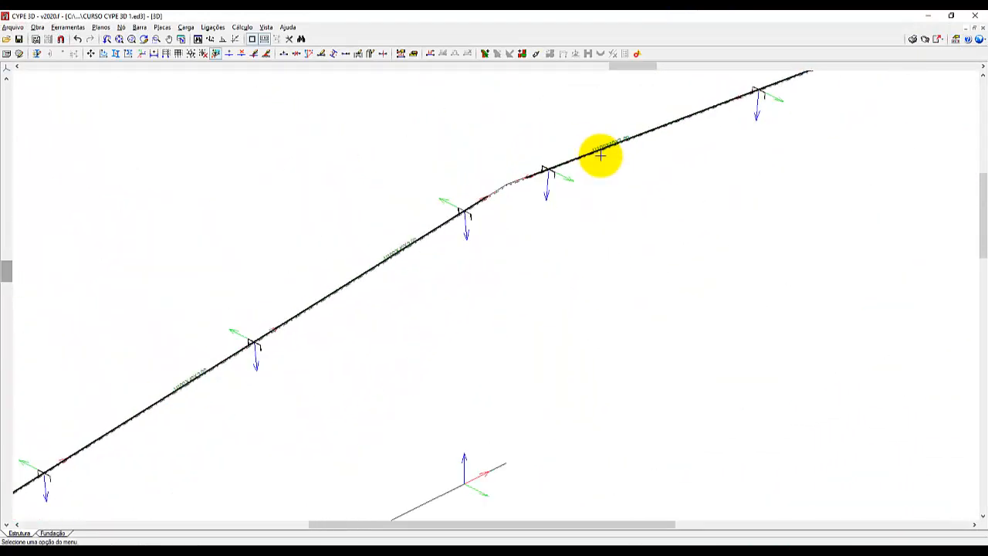
{"action": "scroll", "coordinate": [587, 175], "scroll_direction": "down", "scroll_amount": 1}
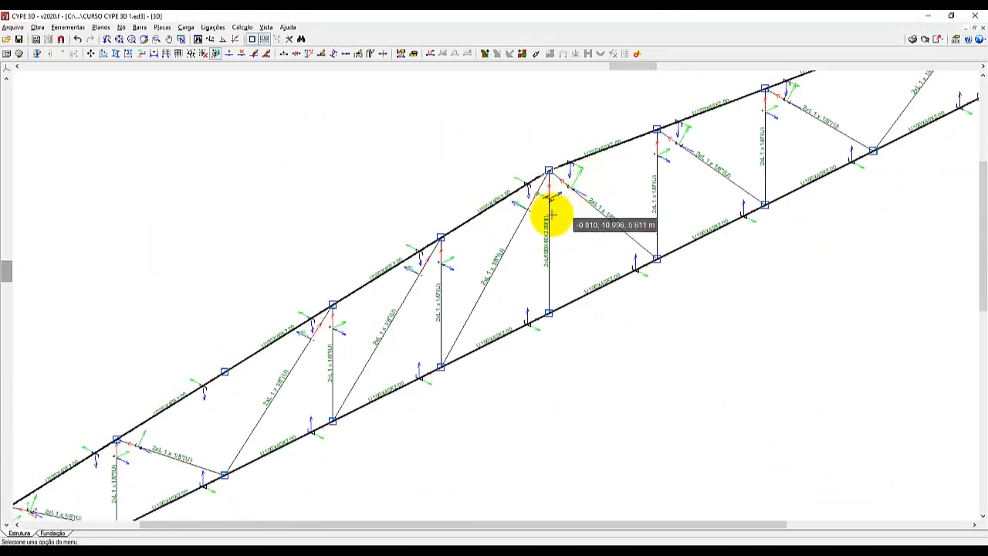
{"action": "scroll", "coordinate": [551, 216], "scroll_direction": "down", "scroll_amount": 1}
{"action": "scroll", "coordinate": [394, 285], "scroll_direction": "down", "scroll_amount": 1}
{"action": "scroll", "coordinate": [390, 280], "scroll_direction": "down", "scroll_amount": 2}
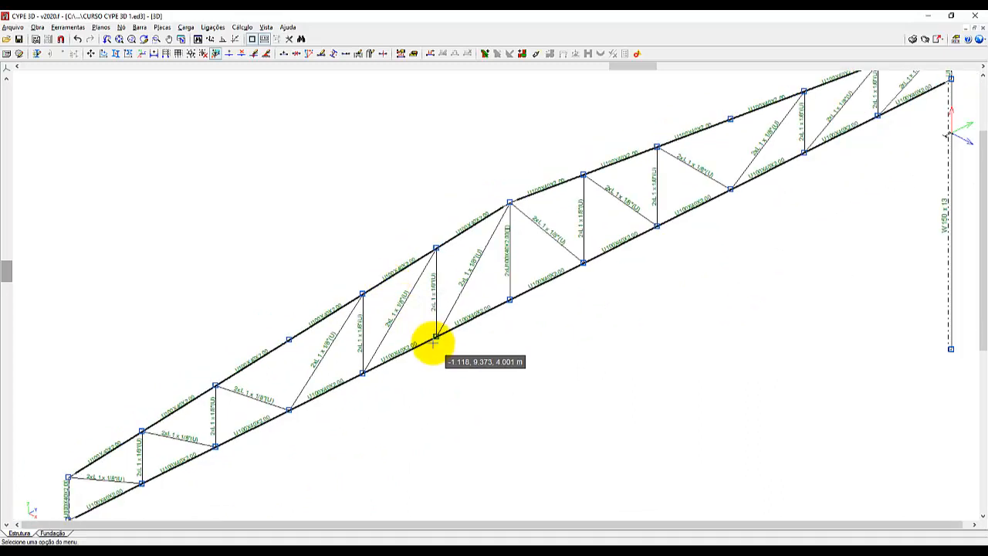
{"action": "left_click", "coordinate": [265, 28]}
{"action": "left_click", "coordinate": [269, 189]}
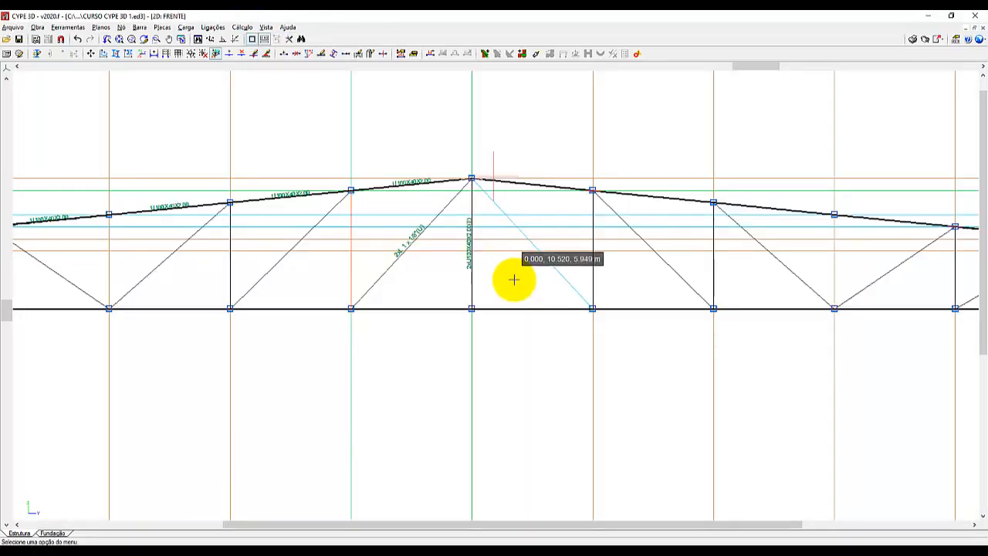
{"action": "scroll", "coordinate": [540, 348], "scroll_direction": "down", "scroll_amount": 4}
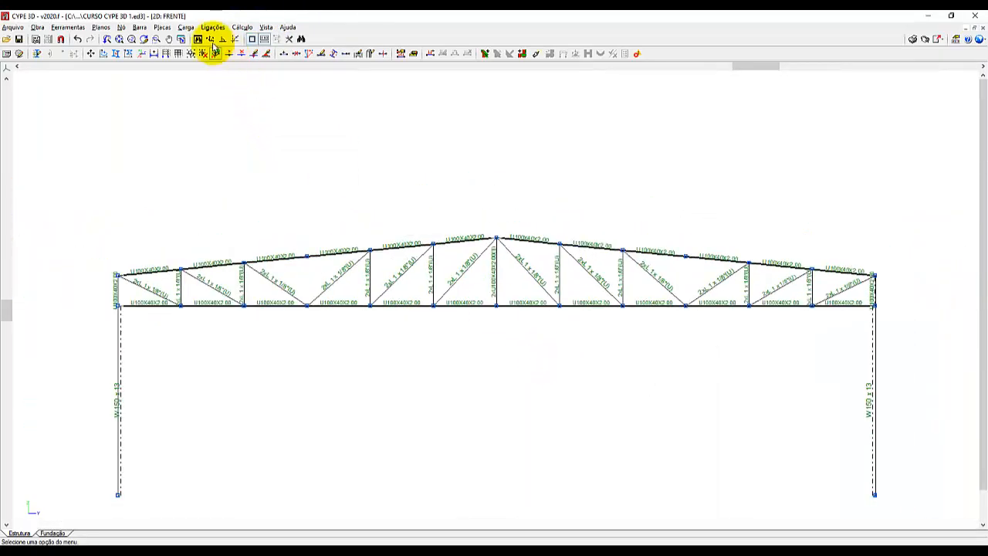
Add double U100X40X2.00 verticals between the chords at the Y = 5 m and Y = 15 m nodes.
{"action": "left_click", "coordinate": [139, 28]}
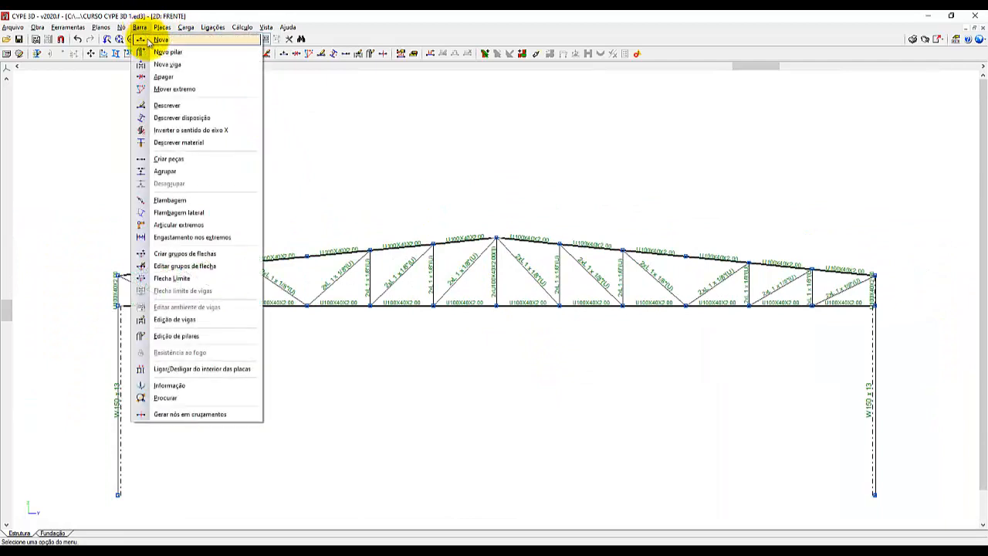
{"action": "left_click", "coordinate": [155, 41]}
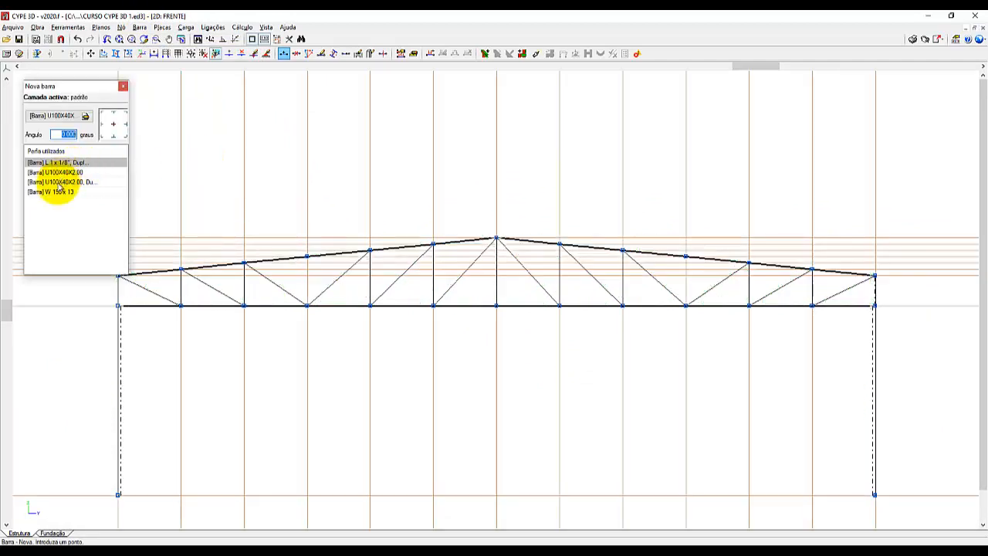
{"action": "scroll", "coordinate": [730, 243], "scroll_direction": "down", "scroll_amount": 2}
{"action": "scroll", "coordinate": [346, 280], "scroll_direction": "up", "scroll_amount": 1}
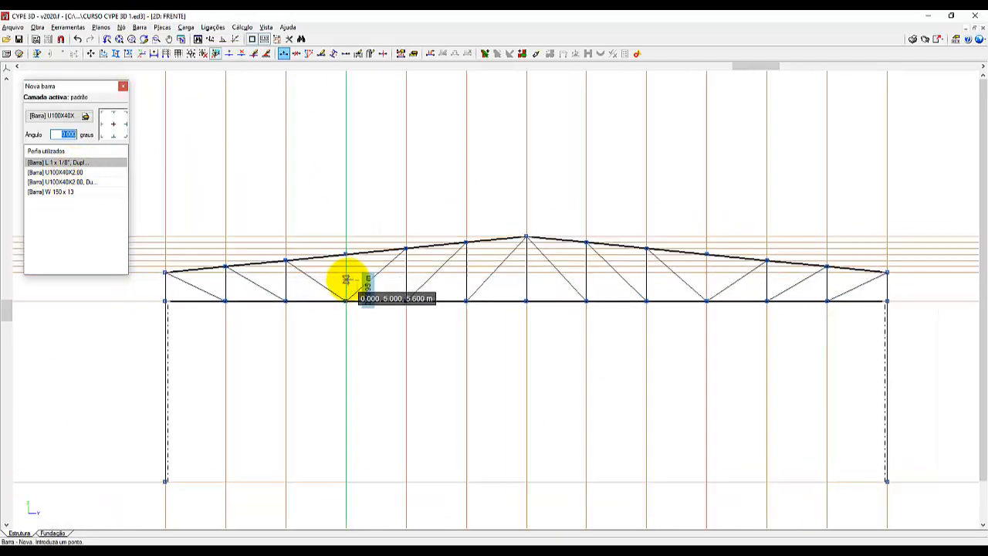
{"action": "scroll", "coordinate": [345, 280], "scroll_direction": "up", "scroll_amount": 2}
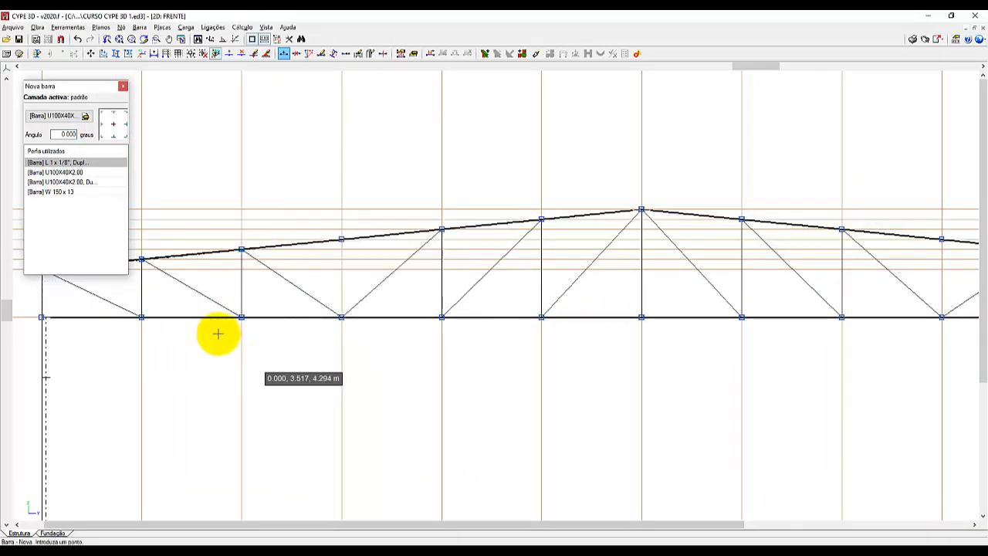
{"action": "scroll", "coordinate": [218, 334], "scroll_direction": "down", "scroll_amount": 3}
{"action": "scroll", "coordinate": [705, 381], "scroll_direction": "up", "scroll_amount": 1}
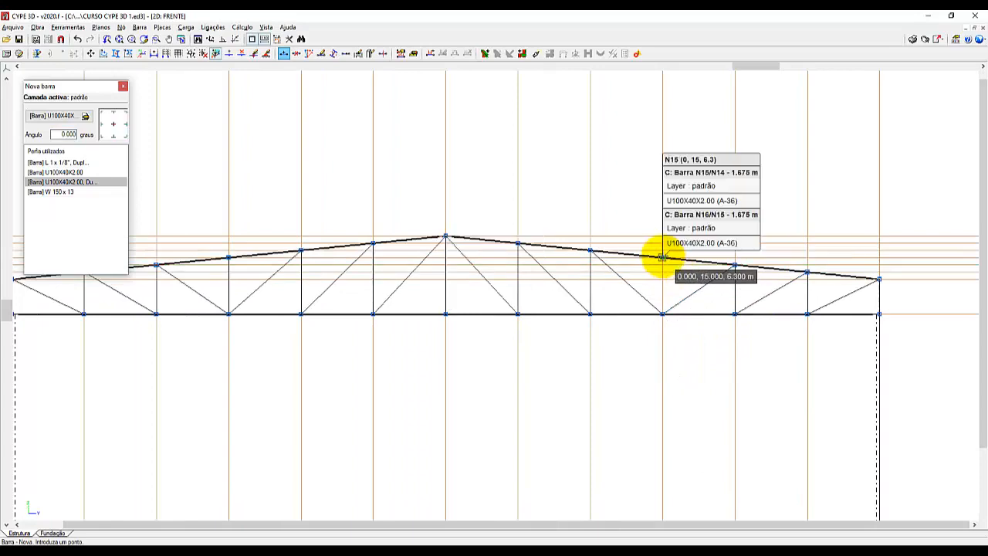
{"action": "left_click", "coordinate": [662, 257]}
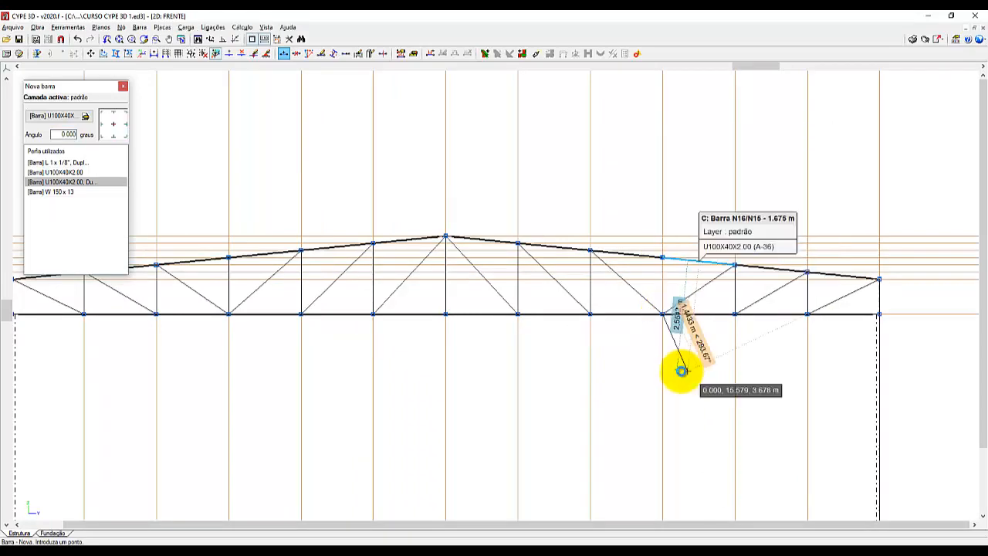
{"action": "scroll", "coordinate": [684, 370], "scroll_direction": "down", "scroll_amount": 2}
{"action": "scroll", "coordinate": [370, 139], "scroll_direction": "up", "scroll_amount": 1}
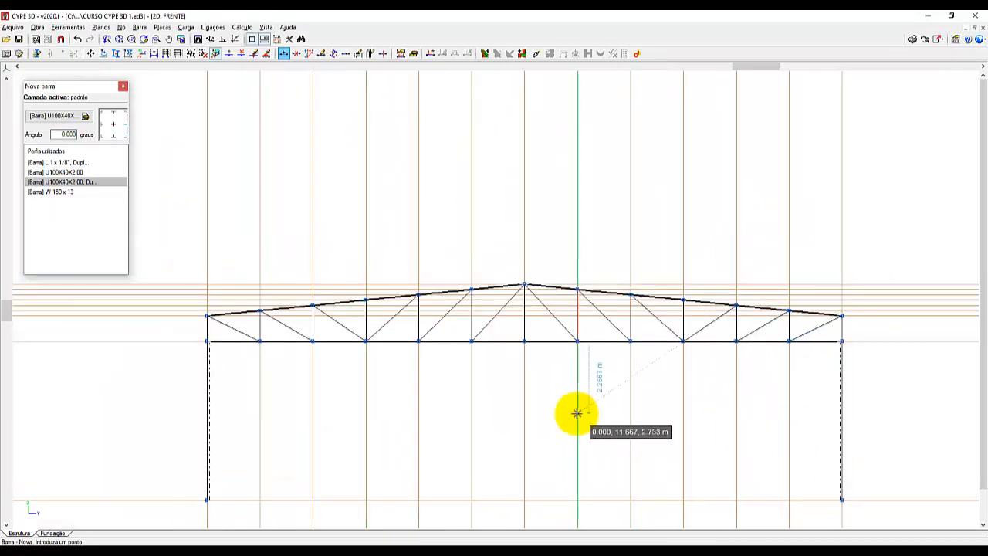
{"action": "scroll", "coordinate": [577, 414], "scroll_direction": "up", "scroll_amount": 1}
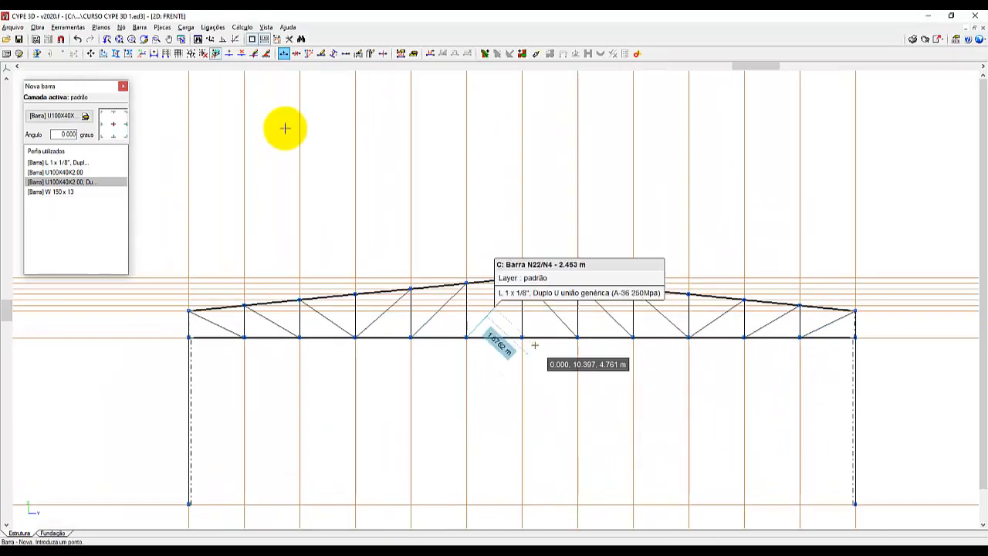
Switch from the 2D front view to the 3D view showing the entire portal frame.
{"action": "left_click", "coordinate": [270, 29]}
{"action": "left_click", "coordinate": [319, 175]}
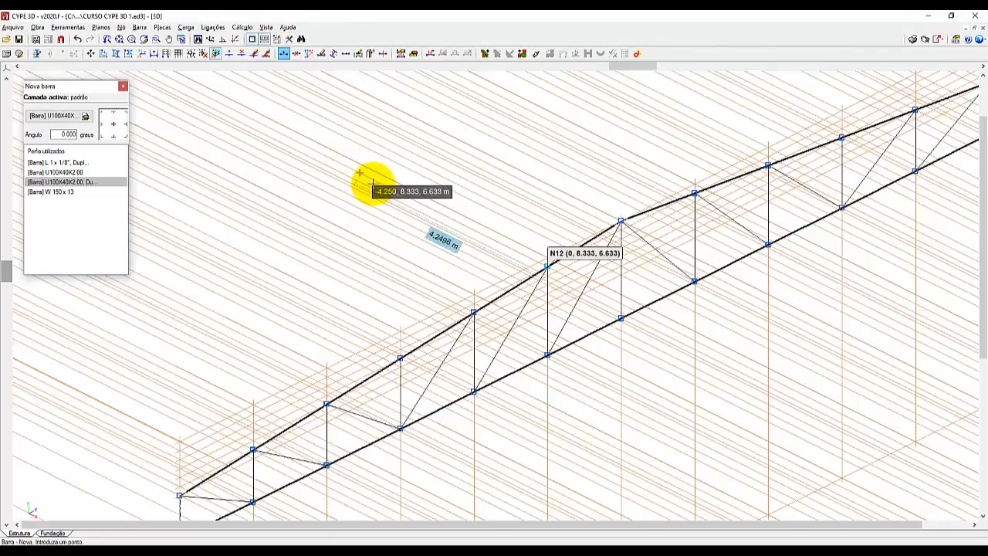
{"action": "scroll", "coordinate": [363, 182], "scroll_direction": "down", "scroll_amount": 3}
{"action": "scroll", "coordinate": [157, 275], "scroll_direction": "down", "scroll_amount": 2}
{"action": "scroll", "coordinate": [399, 139], "scroll_direction": "down", "scroll_amount": 3}
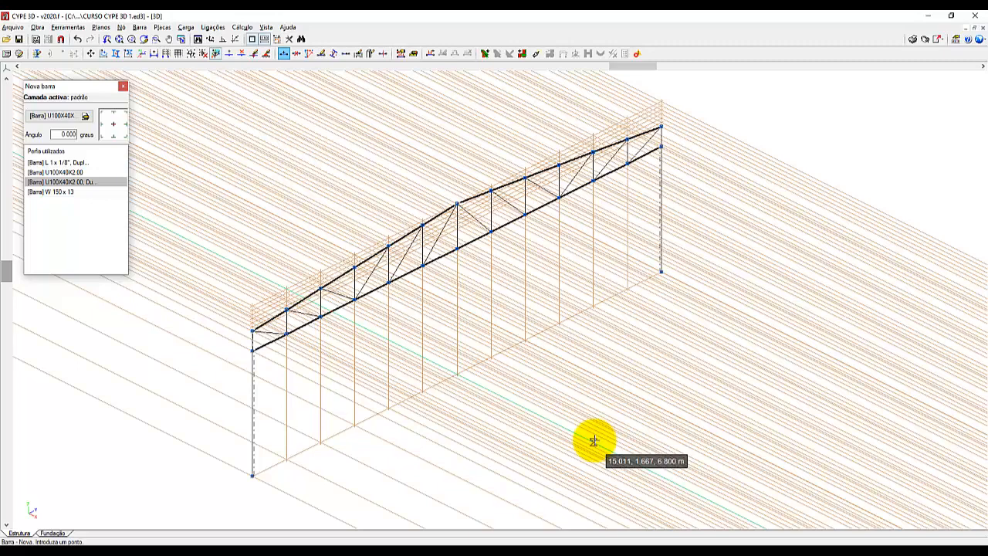
Flip the section of the second diagonal from the near column (N19/N8) so its double angles face the opposite way, using Describe disposition.
{"action": "left_click", "coordinate": [139, 28]}
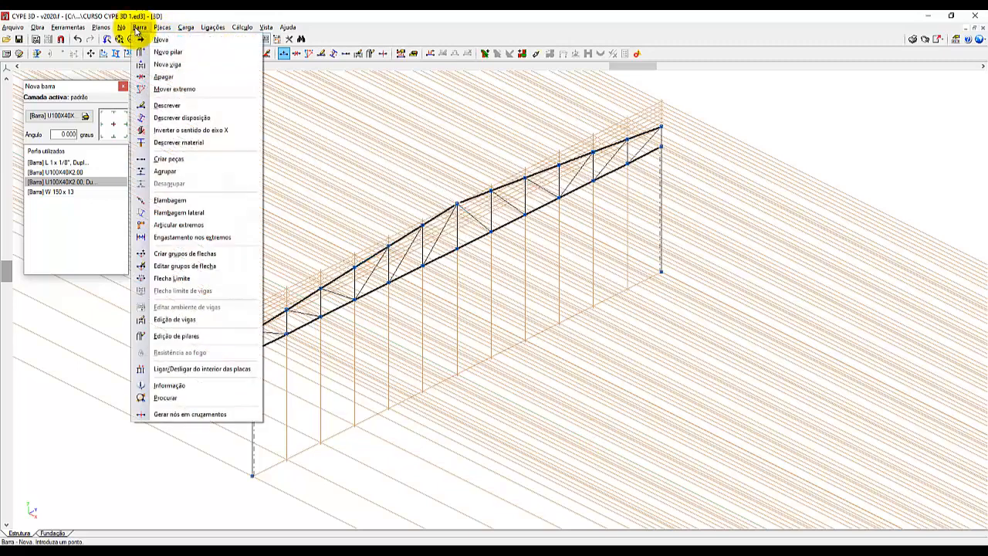
{"action": "left_click", "coordinate": [204, 118]}
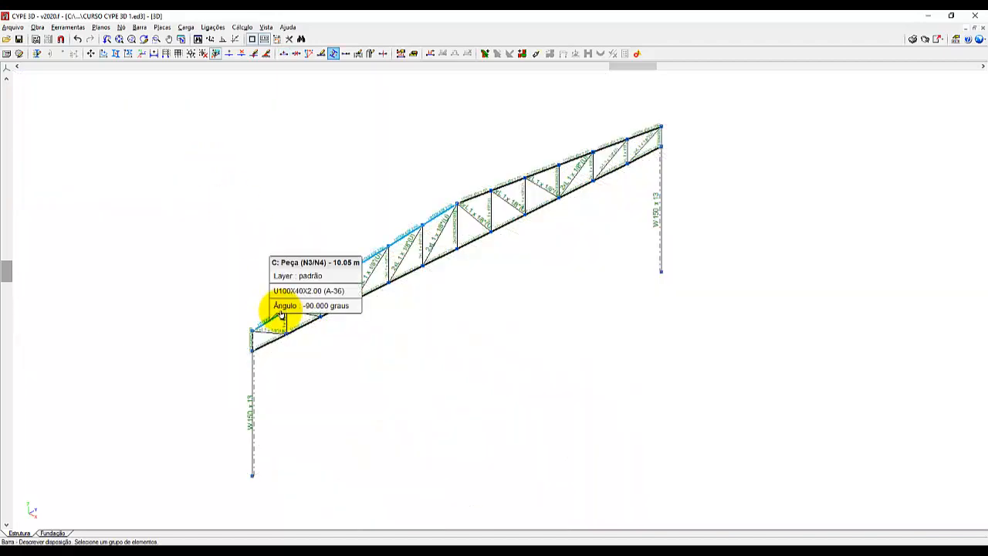
{"action": "scroll", "coordinate": [282, 312], "scroll_direction": "up", "scroll_amount": 8}
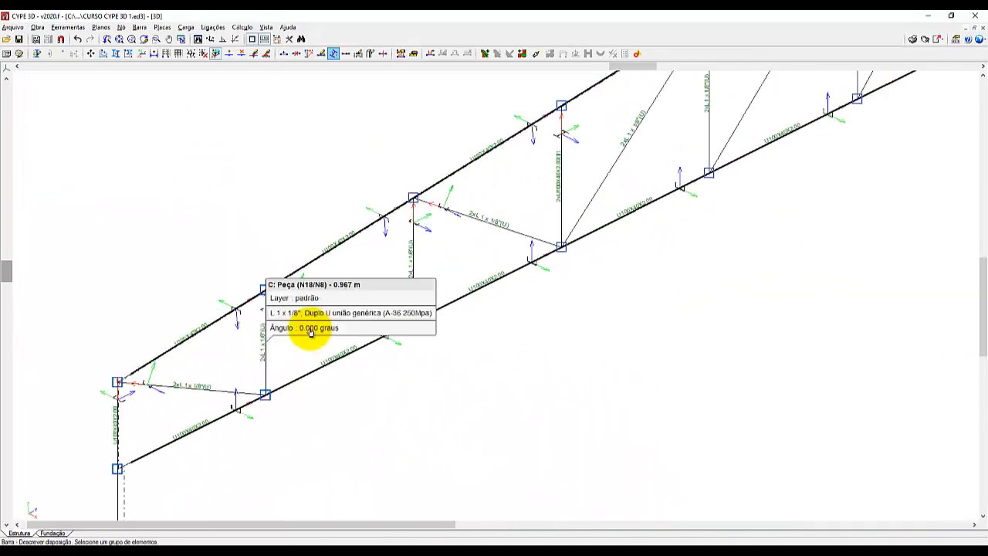
{"action": "scroll", "coordinate": [309, 332], "scroll_direction": "up", "scroll_amount": 10}
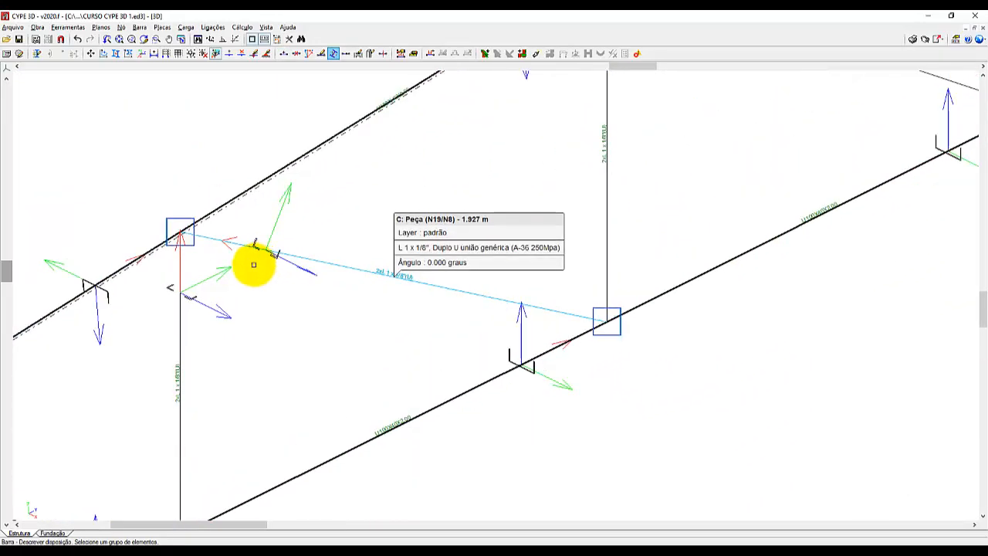
{"action": "scroll", "coordinate": [253, 265], "scroll_direction": "up", "scroll_amount": 2}
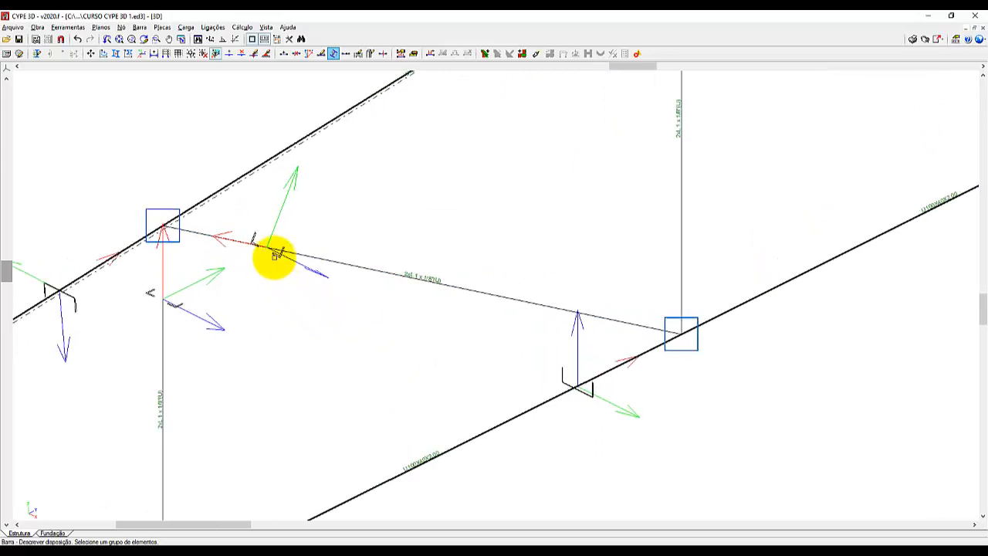
{"action": "left_click", "coordinate": [271, 250]}
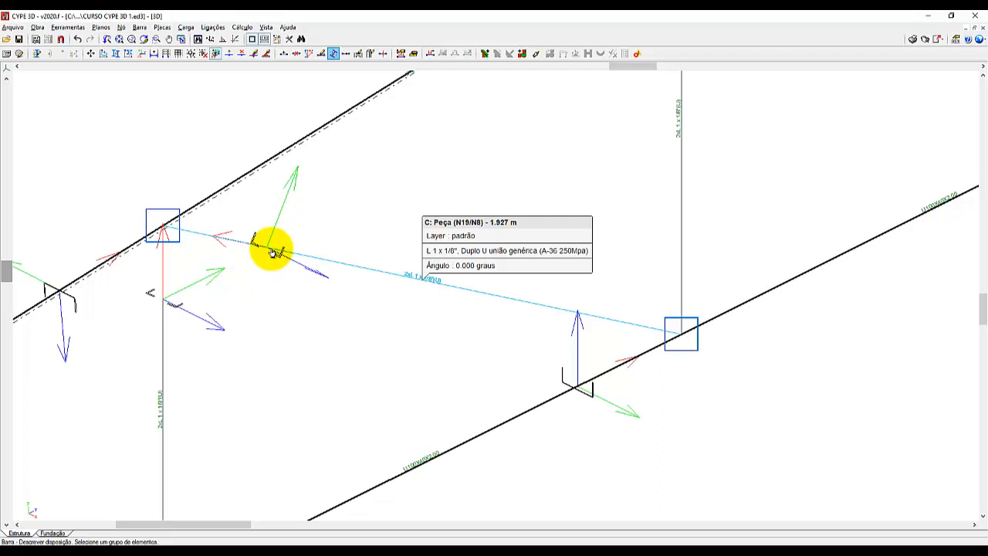
{"action": "left_click", "coordinate": [342, 264]}
{"action": "right_click", "coordinate": [374, 312]}
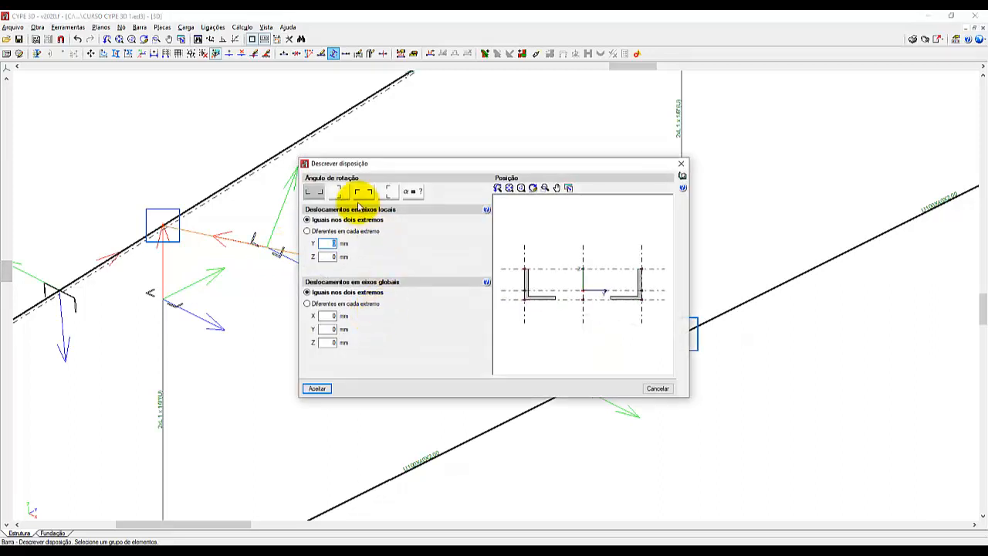
{"action": "left_click", "coordinate": [321, 389]}
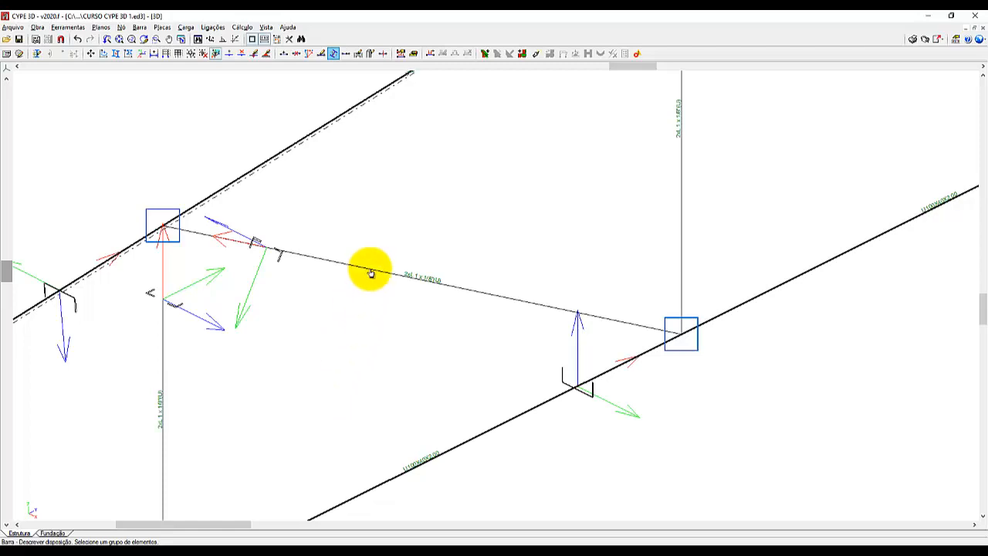
Apply the same flipped double-angle arrangement to all diagonals that descend along the truss, three in each half.
{"action": "scroll", "coordinate": [342, 267], "scroll_direction": "down", "scroll_amount": 2}
{"action": "scroll", "coordinate": [301, 278], "scroll_direction": "down", "scroll_amount": 2}
{"action": "scroll", "coordinate": [293, 286], "scroll_direction": "down", "scroll_amount": 1}
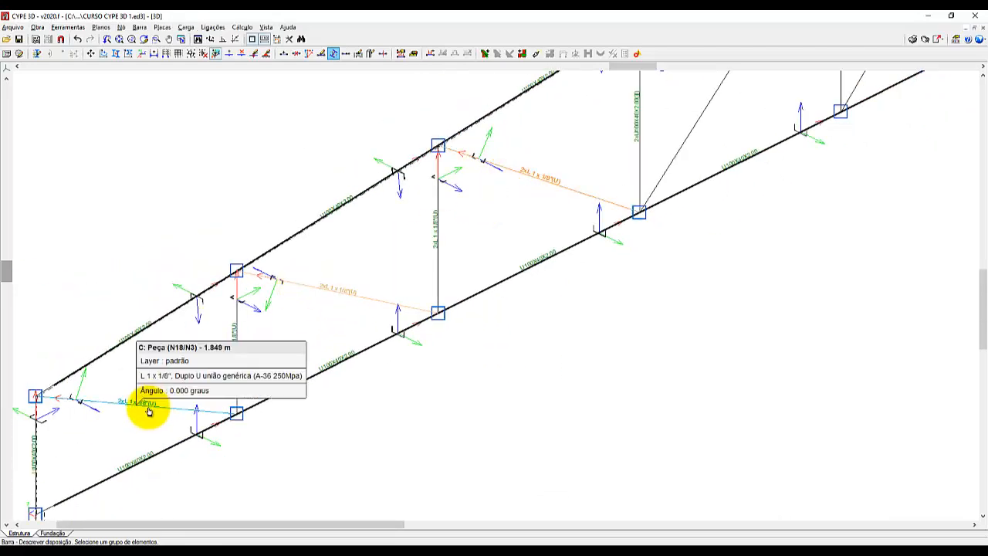
{"action": "scroll", "coordinate": [126, 415], "scroll_direction": "down", "scroll_amount": 1}
{"action": "scroll", "coordinate": [117, 441], "scroll_direction": "down", "scroll_amount": 3}
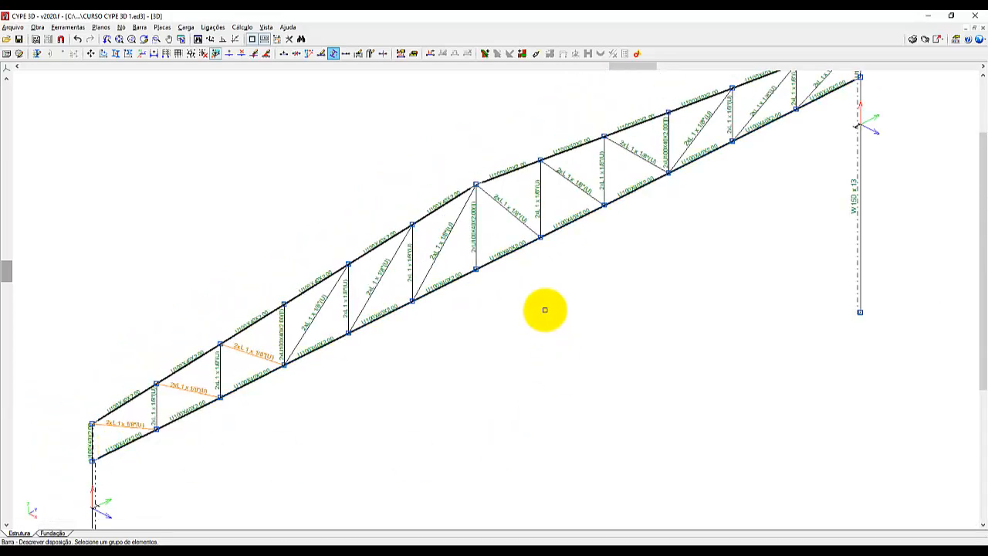
{"action": "left_click", "coordinate": [574, 182]}
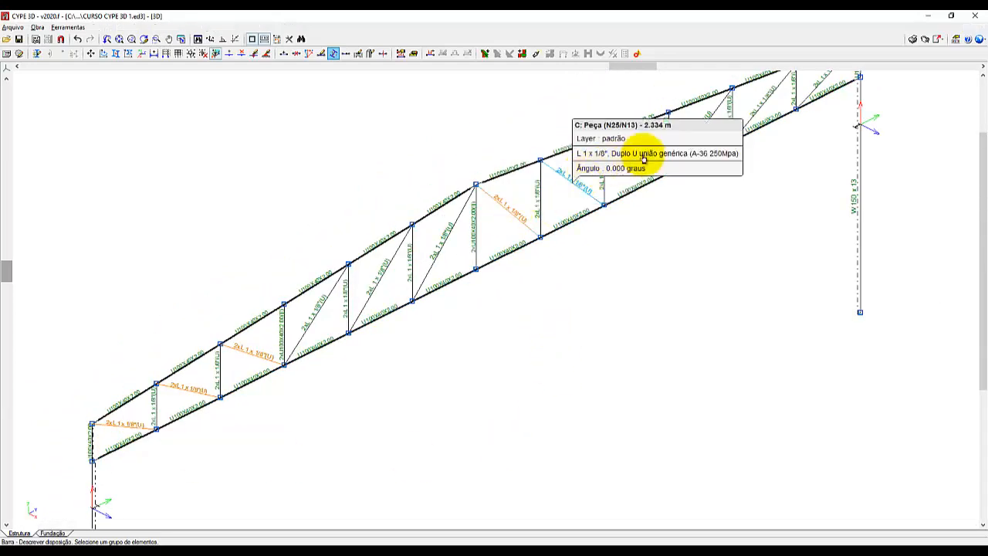
{"action": "left_click", "coordinate": [638, 155]}
{"action": "right_click", "coordinate": [697, 253]}
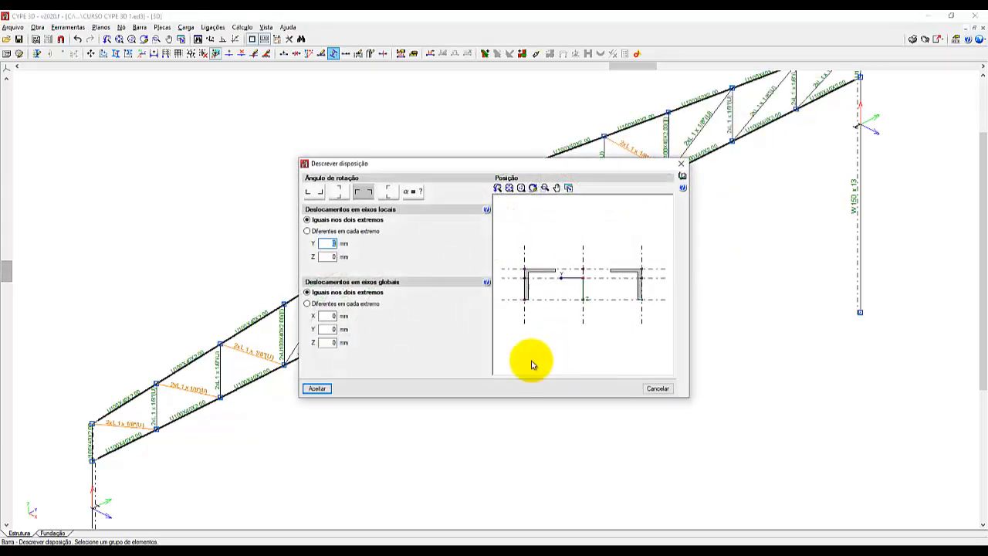
{"action": "left_click", "coordinate": [324, 390]}
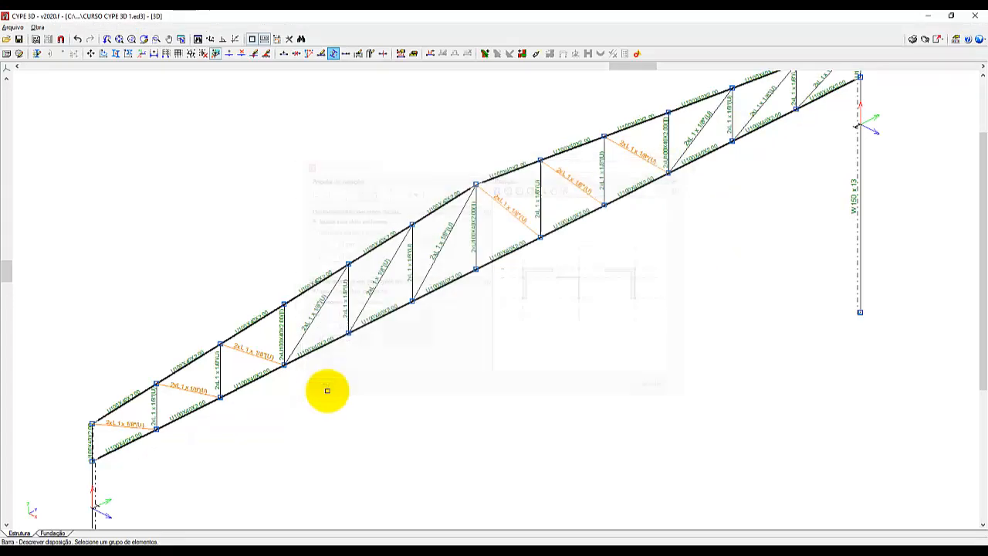
Flip the double L 1 x 1/8" sections of the six diagonals that rise along the truss, three in each half.
{"action": "left_click", "coordinate": [315, 315]}
{"action": "left_click", "coordinate": [378, 276]}
{"action": "left_click", "coordinate": [436, 231]}
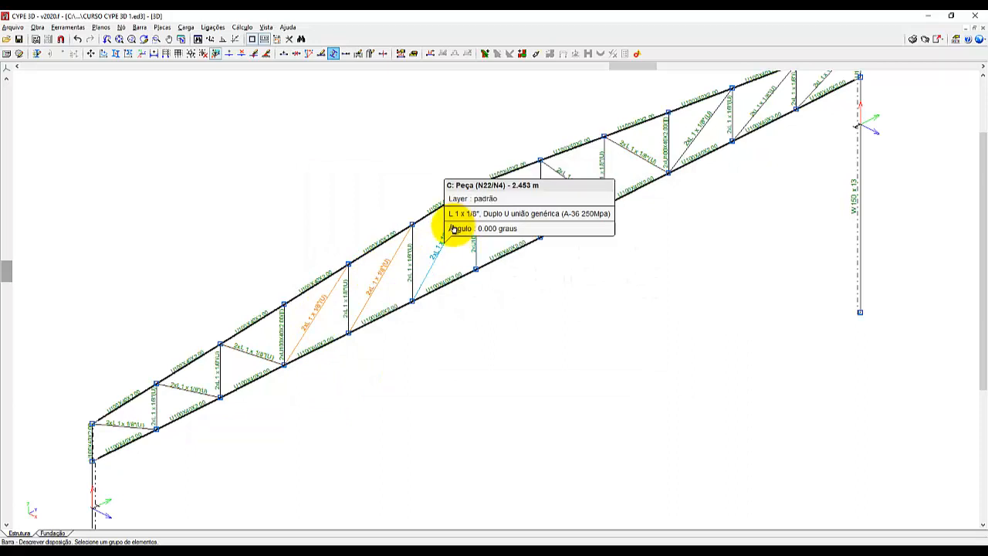
{"action": "left_click", "coordinate": [697, 136]}
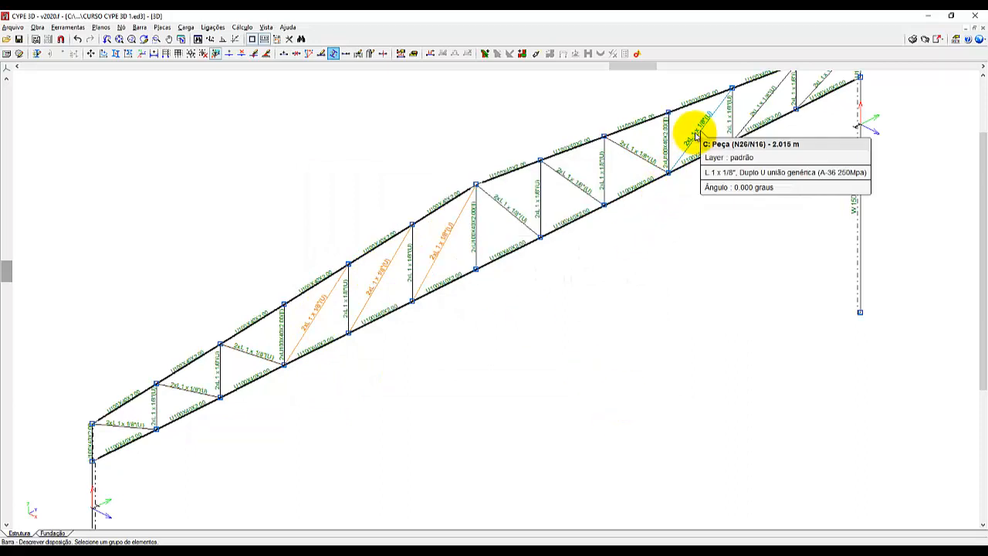
{"action": "left_click", "coordinate": [764, 103]}
{"action": "left_click", "coordinate": [825, 84]}
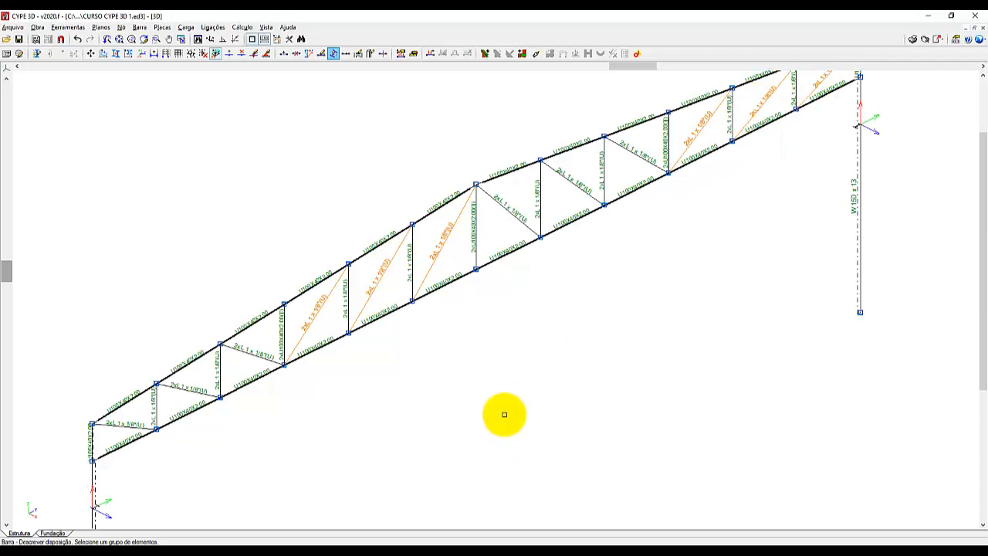
{"action": "right_click", "coordinate": [504, 413]}
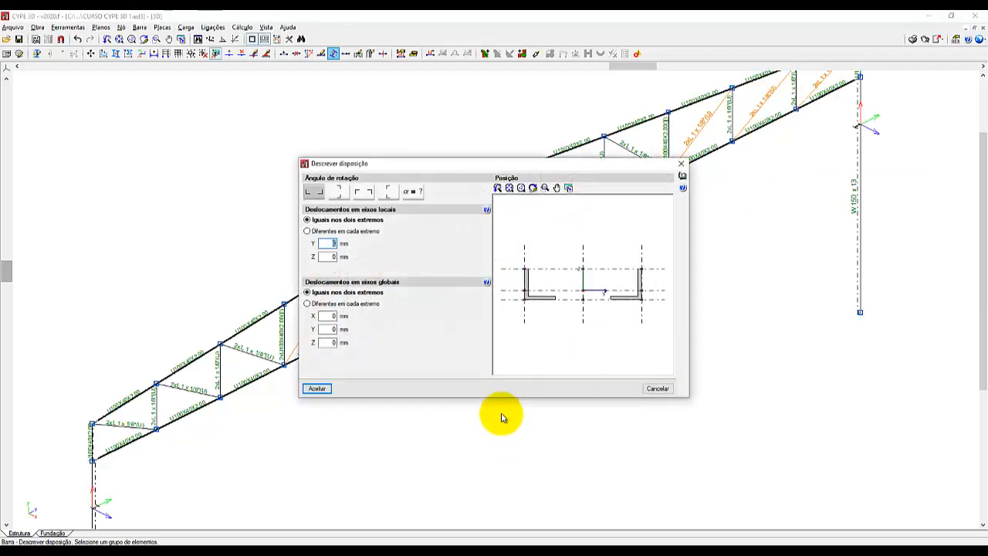
{"action": "left_click", "coordinate": [364, 191]}
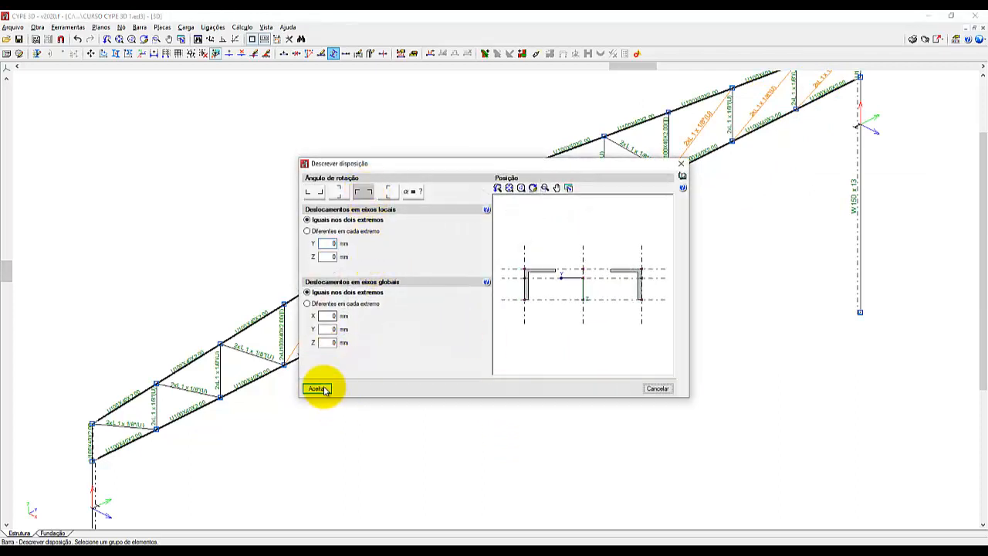
{"action": "left_click", "coordinate": [319, 387]}
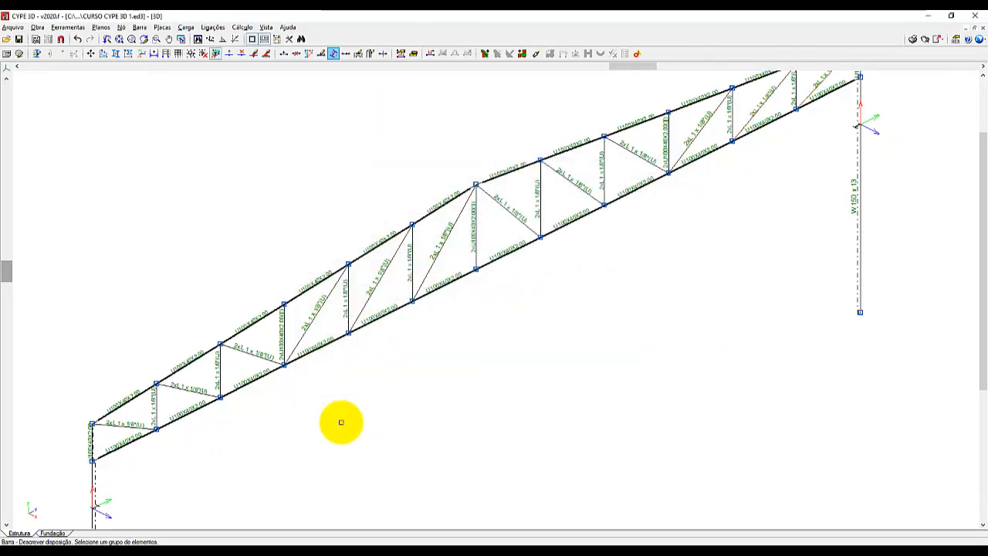
{"action": "scroll", "coordinate": [340, 422], "scroll_direction": "down", "scroll_amount": 4}
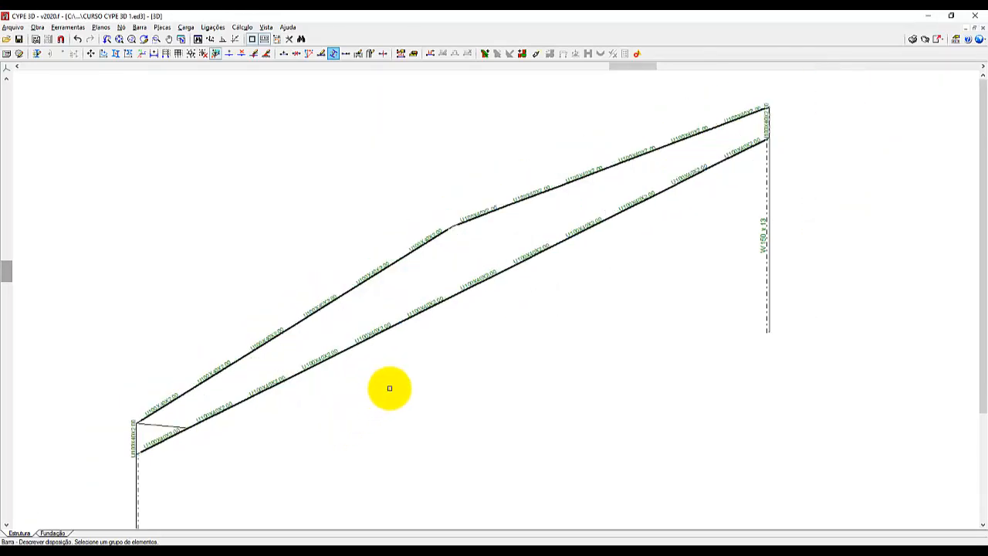
{"action": "scroll", "coordinate": [539, 201], "scroll_direction": "down", "scroll_amount": 4}
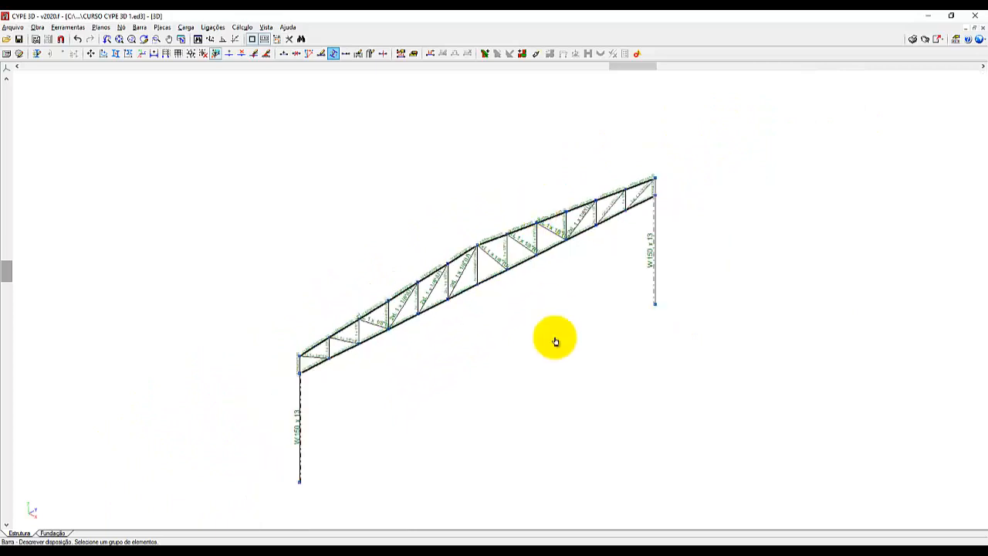
{"action": "scroll", "coordinate": [462, 480], "scroll_direction": "up", "scroll_amount": 3}
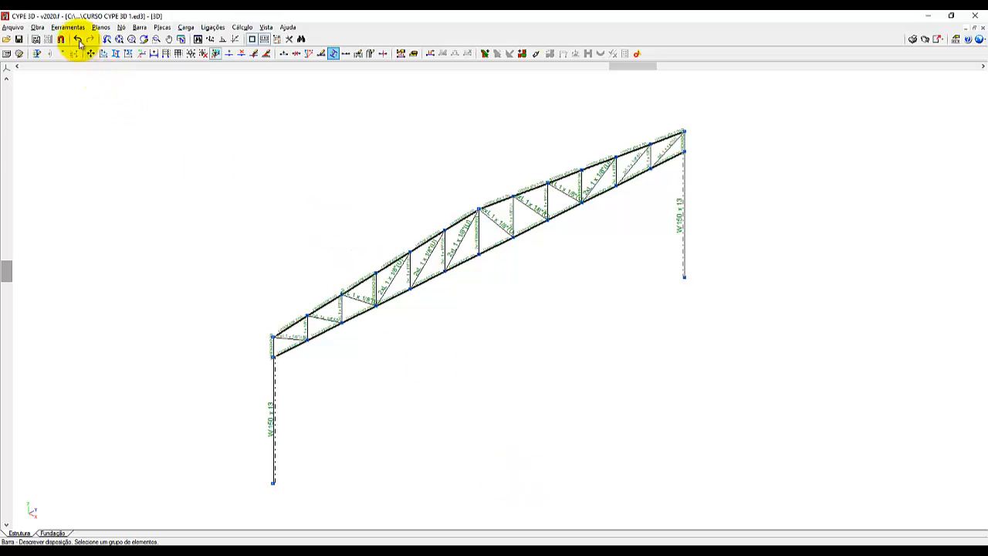
{"action": "left_click", "coordinate": [69, 27]}
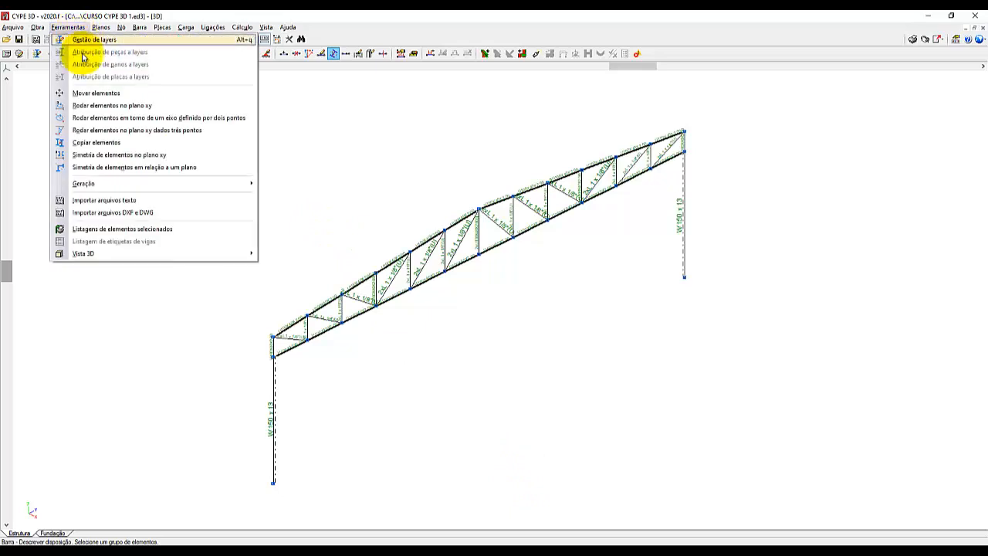
{"action": "left_click", "coordinate": [80, 143]}
{"action": "mouse_move", "coordinate": [90, 187]}
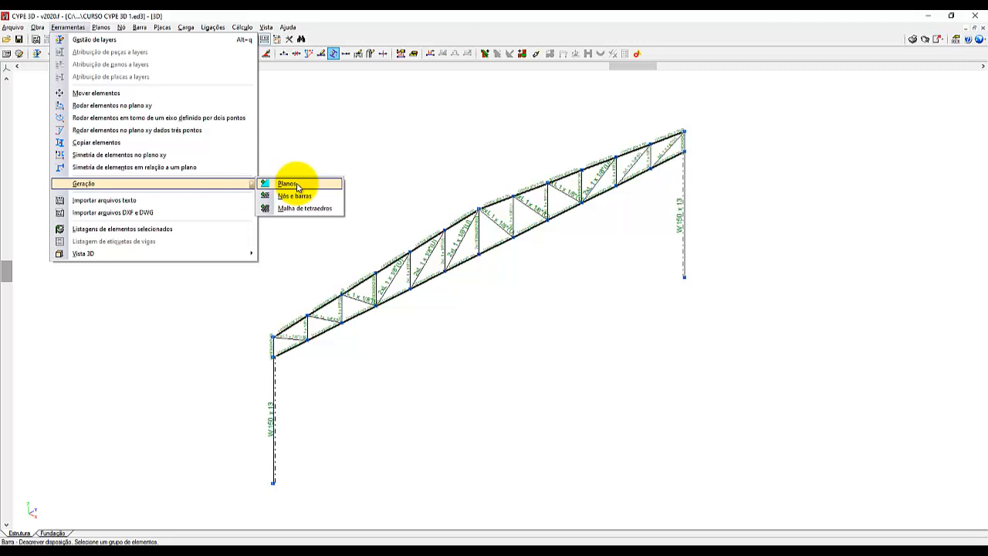
{"action": "left_click", "coordinate": [158, 26]}
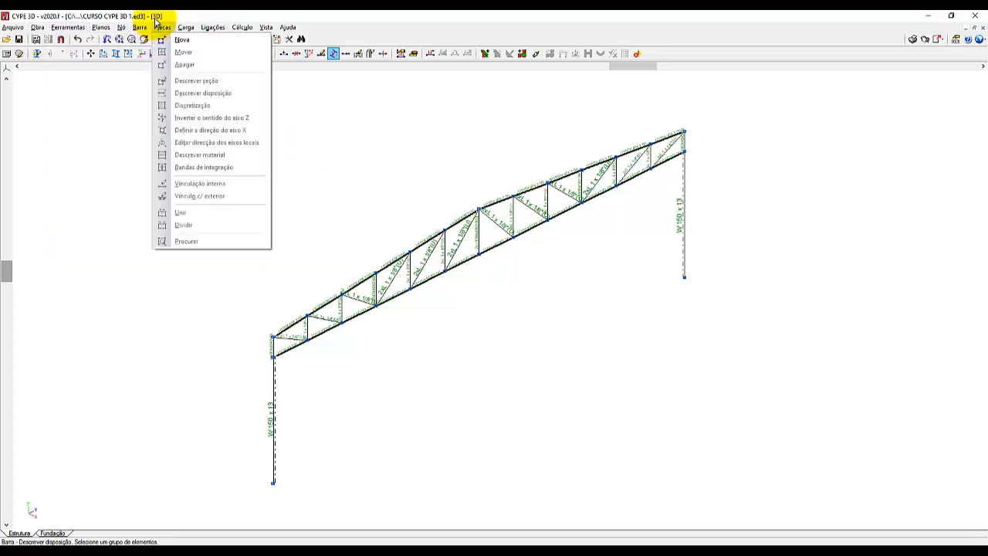
Start generating planes in the 3D view and define the portal frame's plane by its near column line and the base line between columns.
{"action": "mouse_move", "coordinate": [265, 27]}
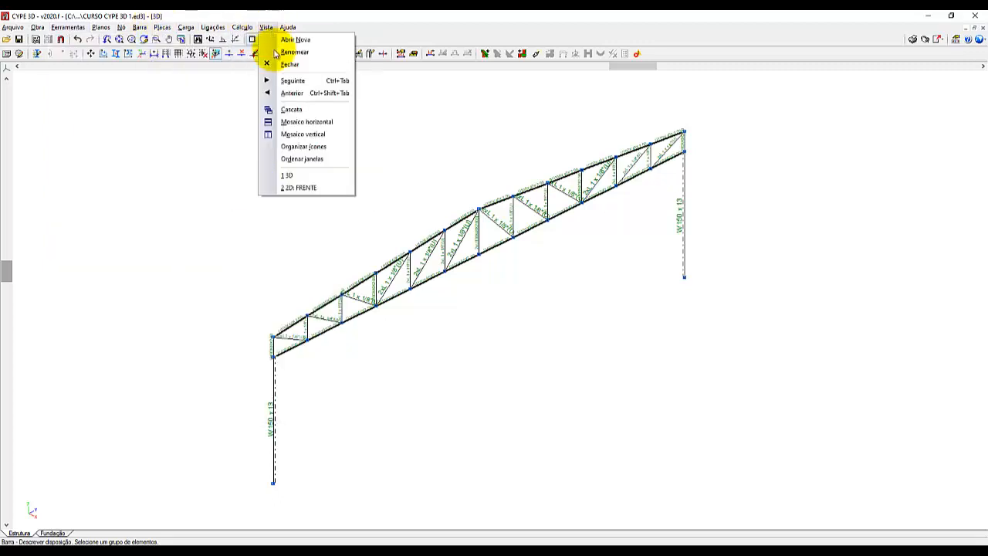
{"action": "left_click", "coordinate": [294, 176]}
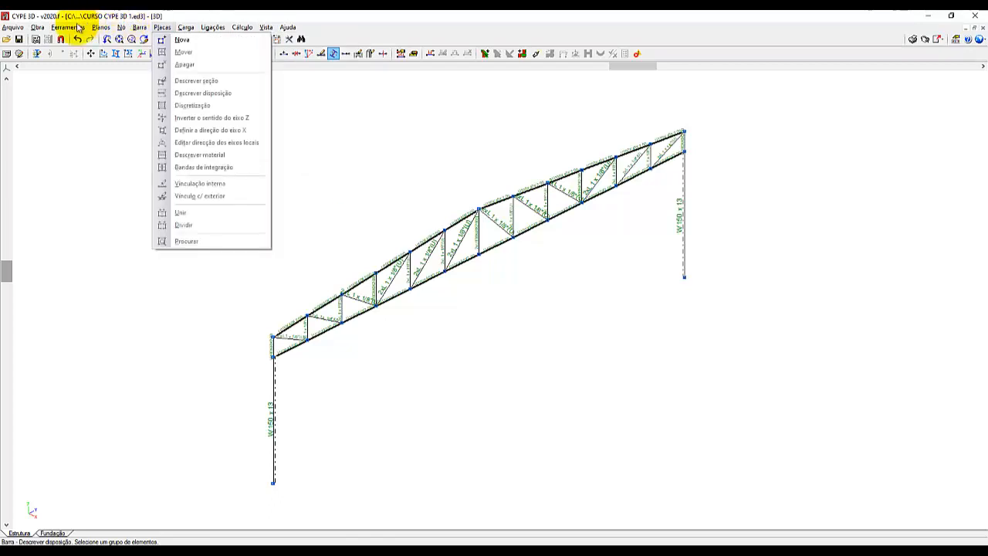
{"action": "mouse_move", "coordinate": [76, 28]}
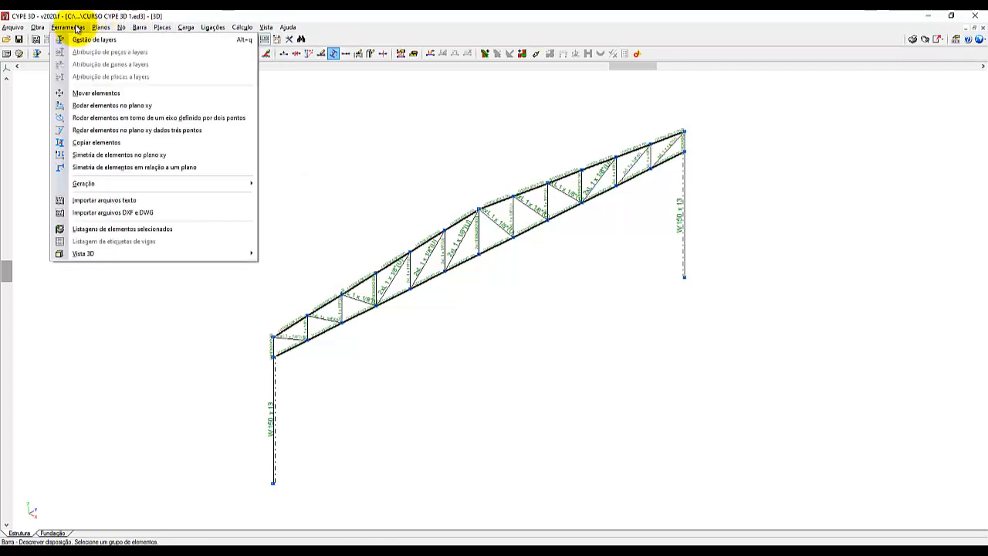
{"action": "mouse_move", "coordinate": [177, 186]}
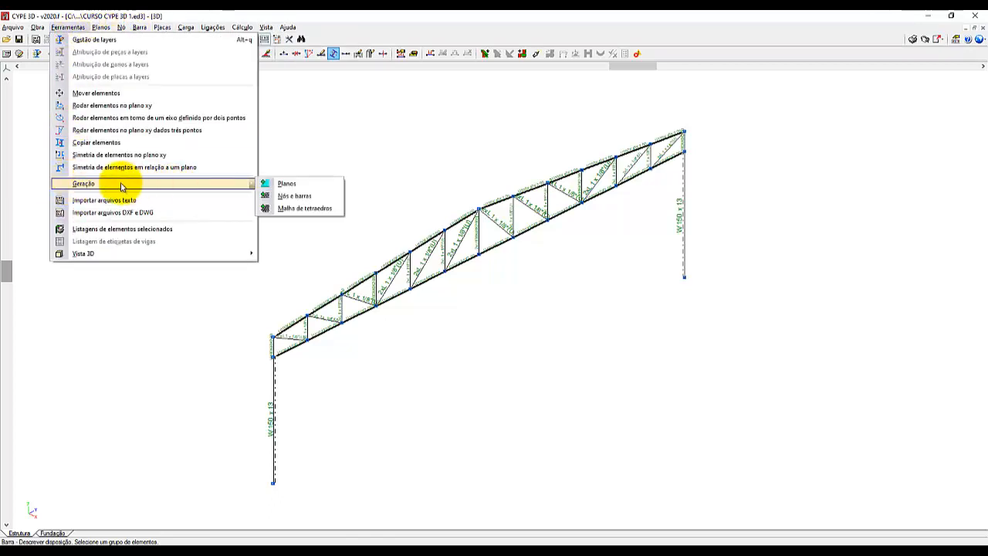
{"action": "left_click", "coordinate": [279, 185]}
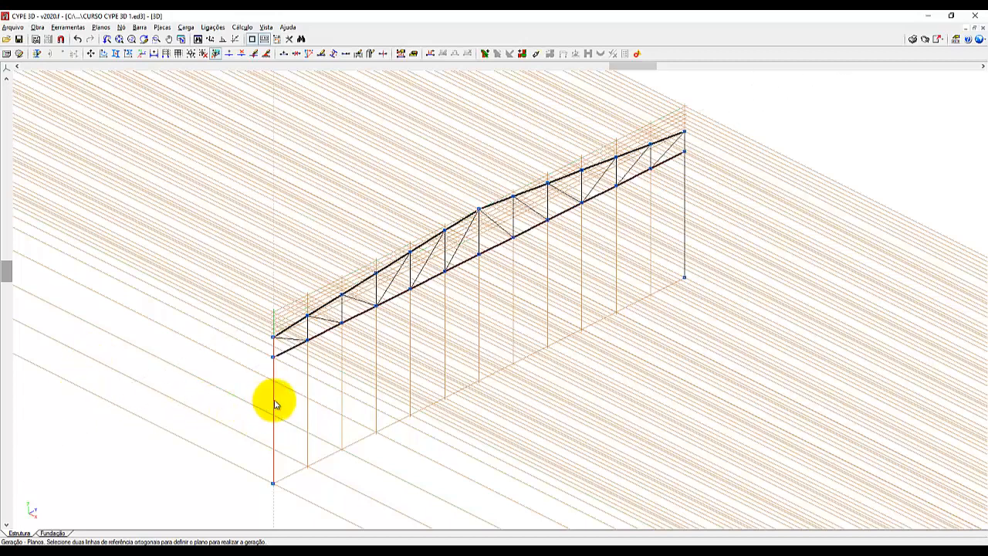
{"action": "key", "text": "ctrl"}
{"action": "key", "text": "ctrl"}
{"action": "key", "text": "ctrl"}
{"action": "key", "text": "ctrl"}
{"action": "key", "text": "ctrl"}
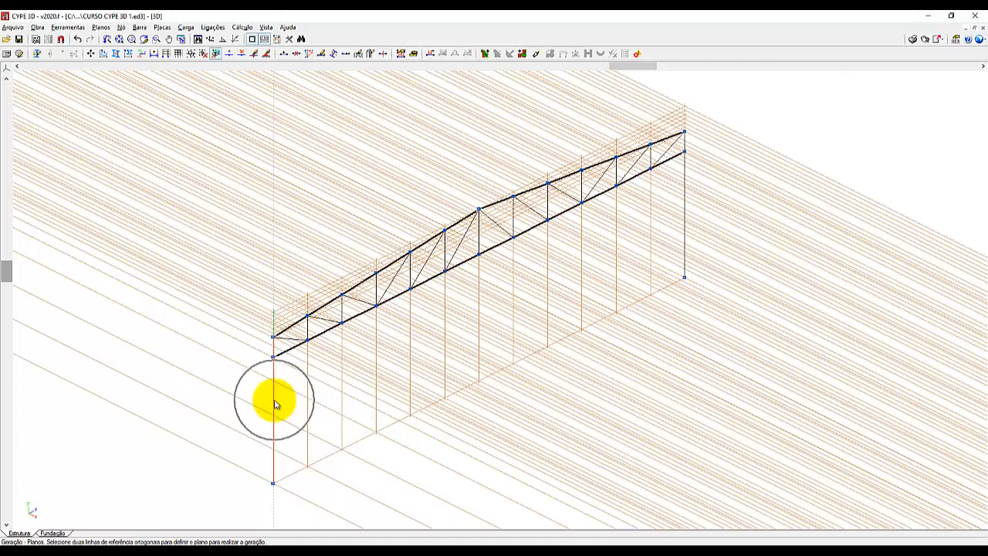
{"action": "key", "text": "ctrl"}
{"action": "key", "text": "ctrl"}
{"action": "key", "text": "ctrl"}
{"action": "key", "text": "ctrl"}
{"action": "key", "text": "ctrl"}
{"action": "key", "text": "ctrl"}
{"action": "key", "text": "ctrl"}
{"action": "key", "text": "ctrl"}
{"action": "key", "text": "ctrl"}
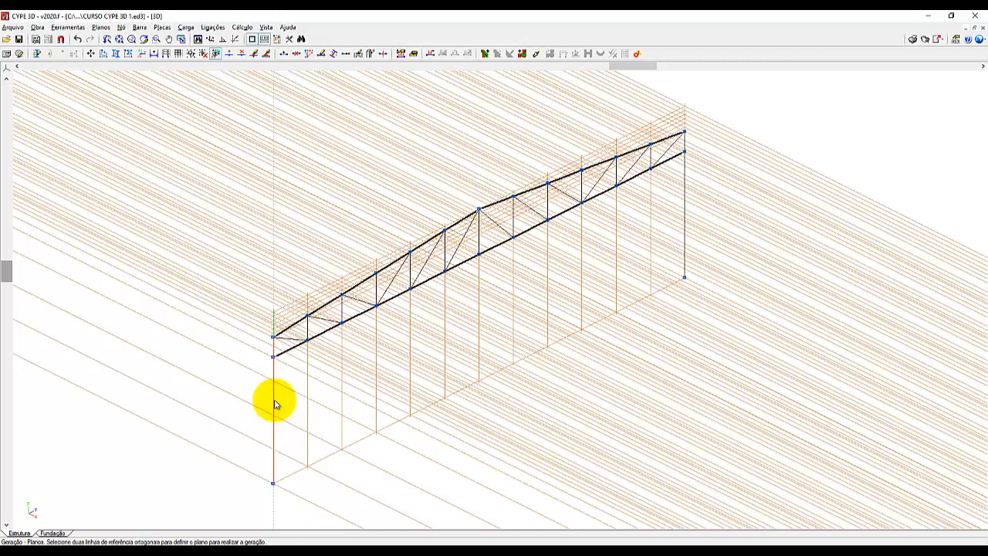
{"action": "key", "text": "ctrl"}
{"action": "key", "text": "ctrl"}
{"action": "key", "text": "ctrl"}
{"action": "key", "text": "ctrl"}
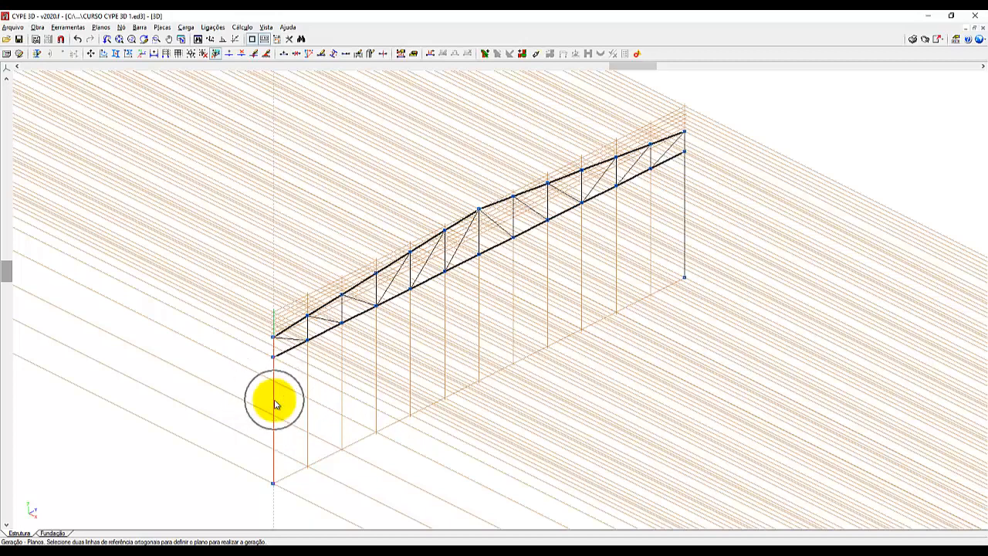
{"action": "key", "text": "ctrl"}
{"action": "key", "text": "ctrl"}
{"action": "key", "text": "ctrl"}
{"action": "key", "text": "ctrl"}
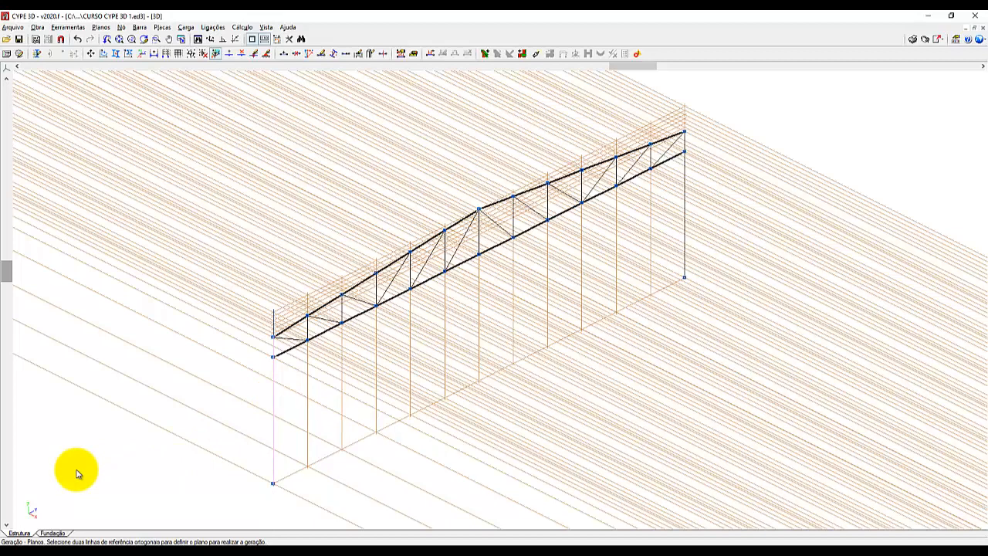
{"action": "left_click", "coordinate": [295, 479]}
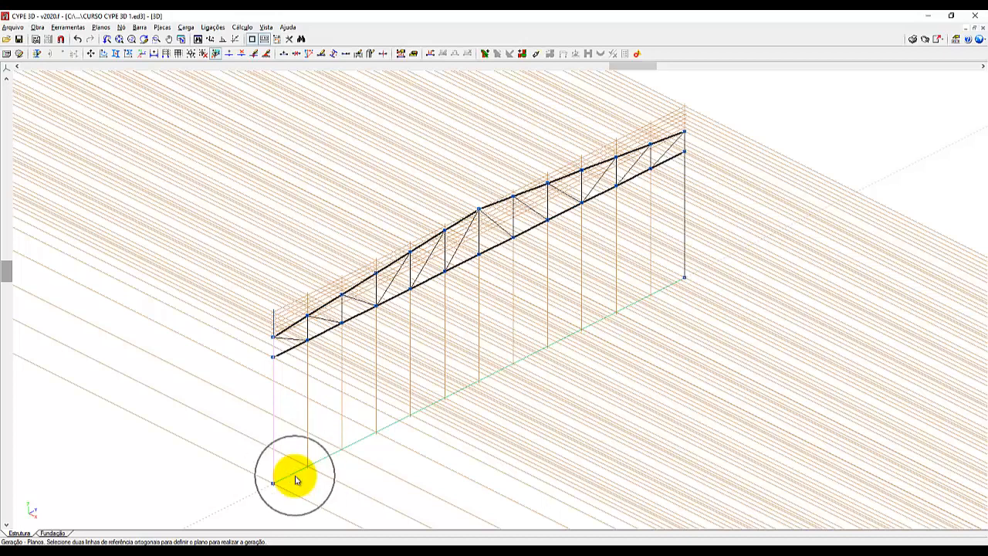
{"action": "left_click", "coordinate": [295, 479]}
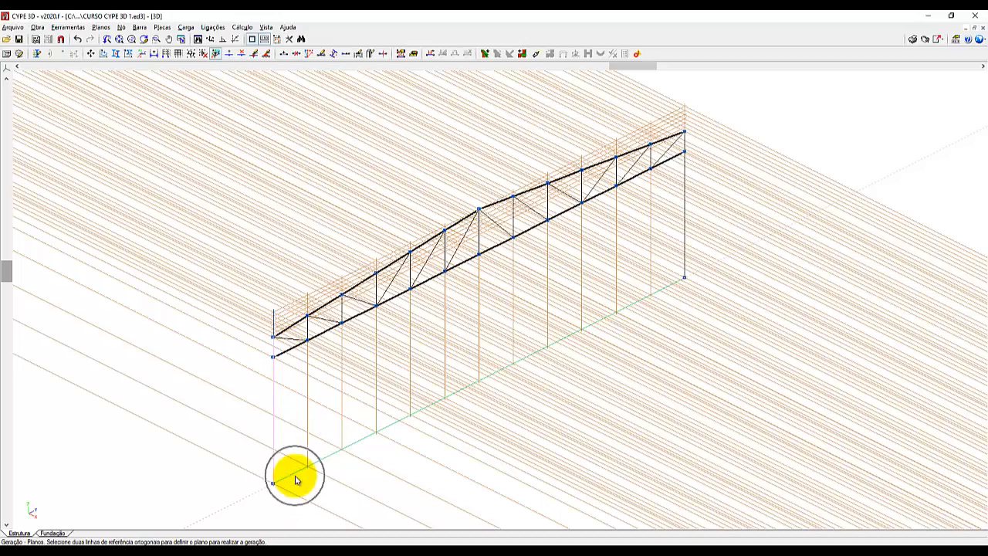
{"action": "left_click", "coordinate": [296, 479]}
{"action": "left_click", "coordinate": [296, 480]}
{"action": "left_click", "coordinate": [295, 479]}
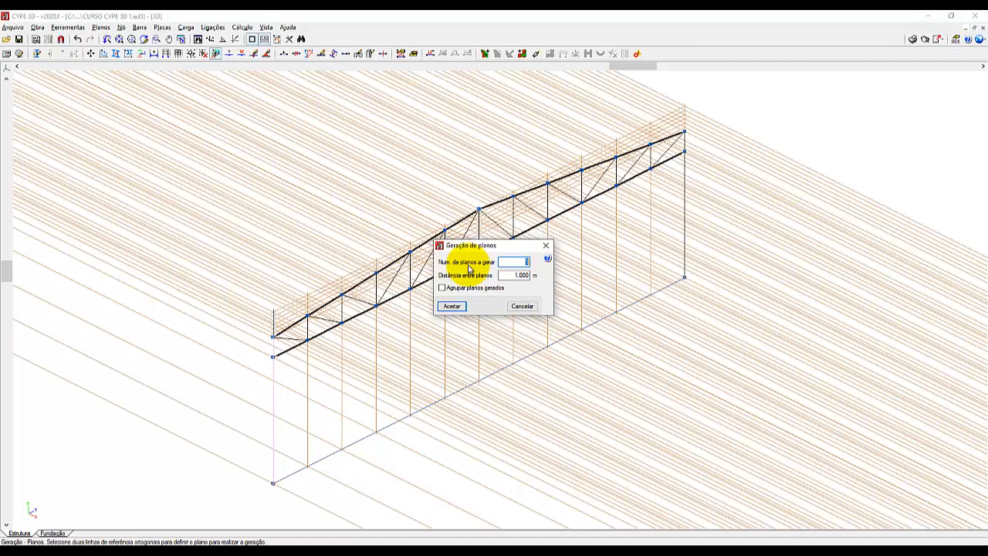
Set the number of planes to generate to 4 and consult the help on the distance between planes.
{"action": "type", "text": "4"}
{"action": "double_click", "coordinate": [515, 261]}
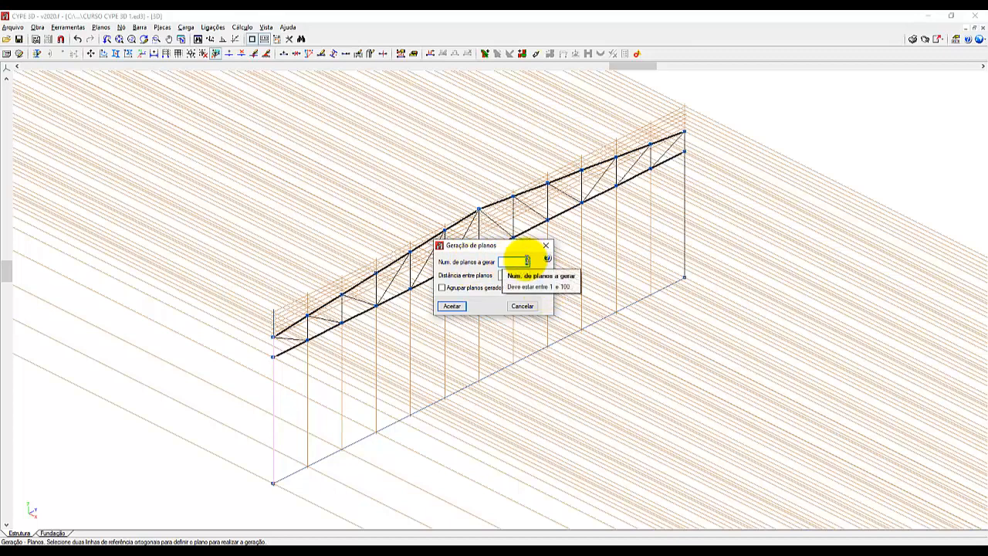
{"action": "left_click", "coordinate": [526, 260]}
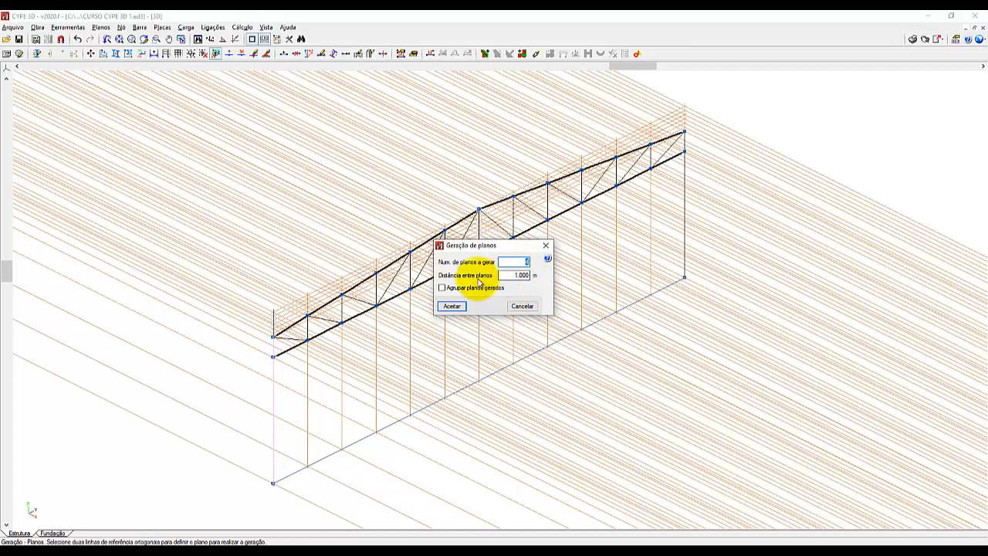
{"action": "mouse_move", "coordinate": [479, 278]}
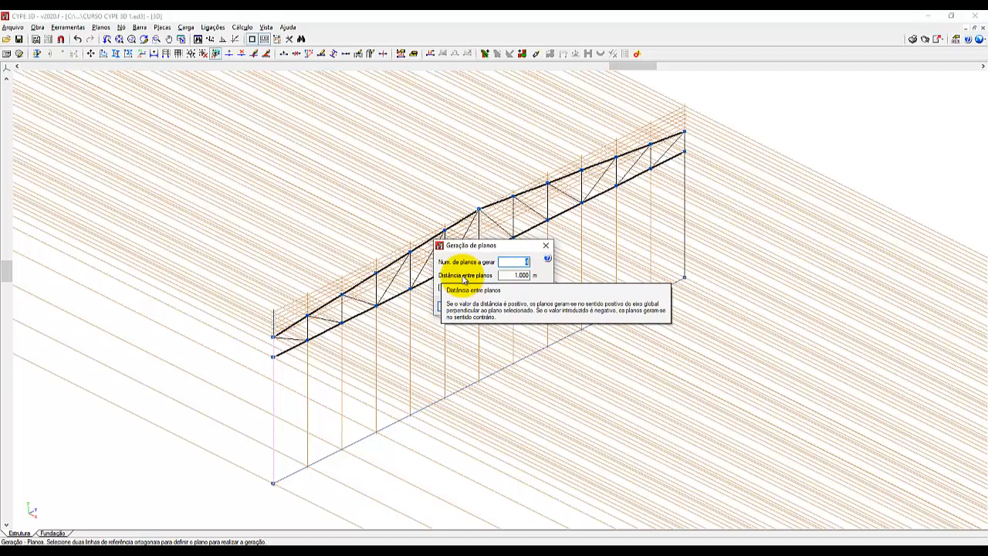
{"action": "left_click", "coordinate": [547, 261]}
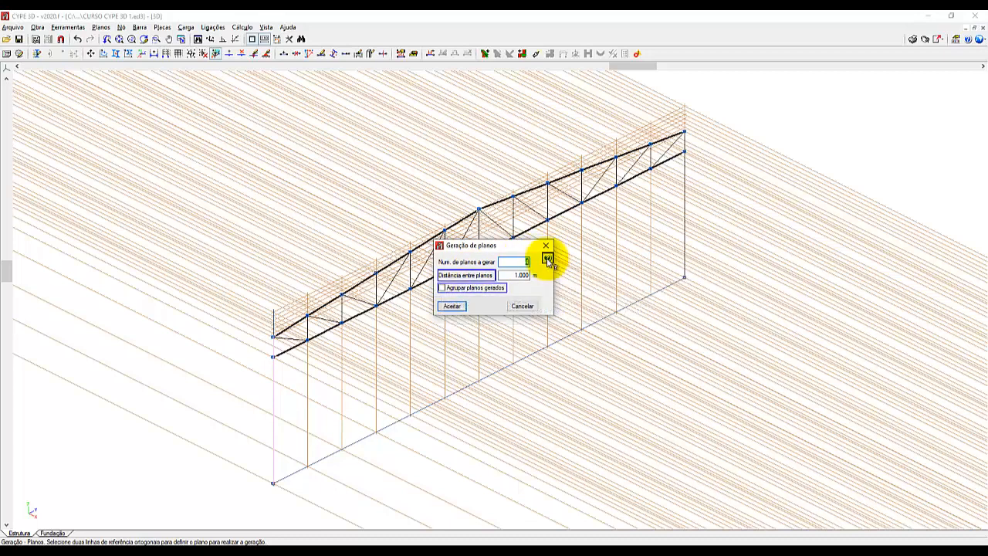
{"action": "left_click", "coordinate": [490, 276]}
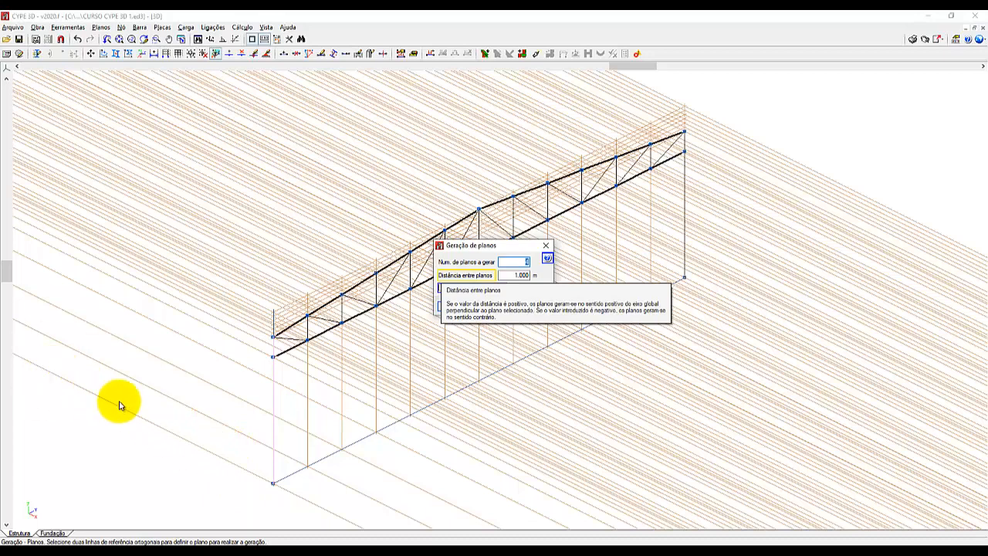
{"action": "left_click", "coordinate": [169, 430]}
{"action": "left_click", "coordinate": [169, 431]}
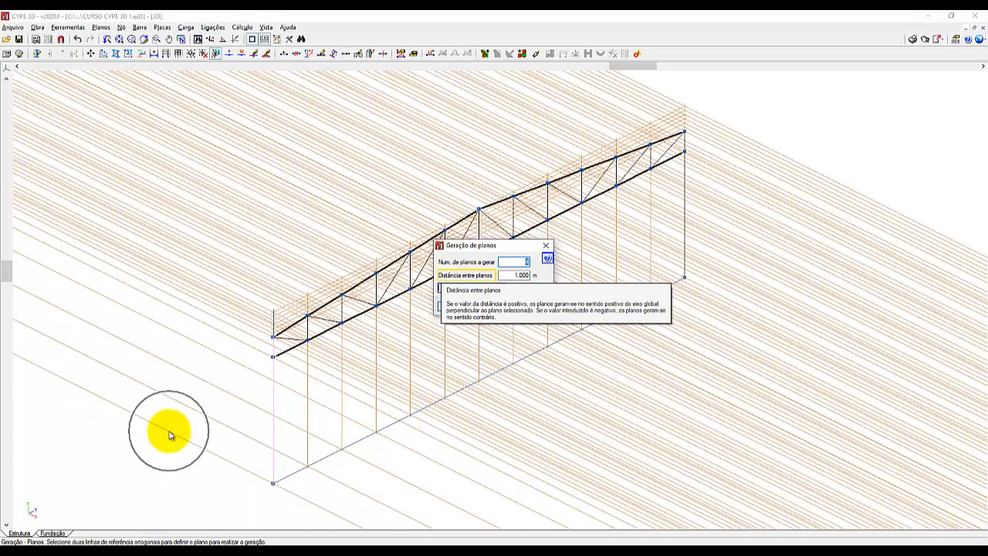
{"action": "left_click", "coordinate": [169, 430]}
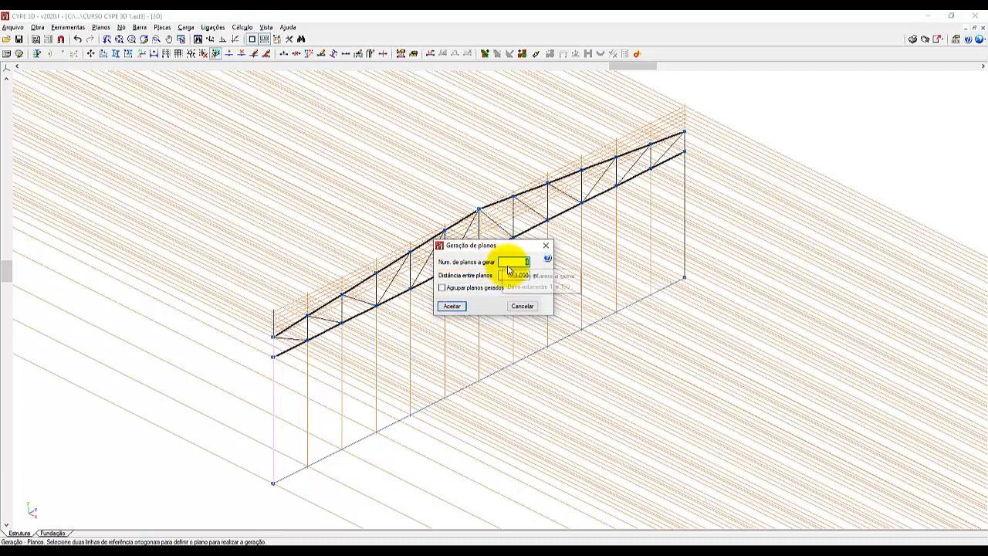
Generate 4 copies of the portal frame plane at a distance of -5.000 m, with the generated planes grouped.
{"action": "type", "text": "4"}
{"action": "key", "text": "Tab"}
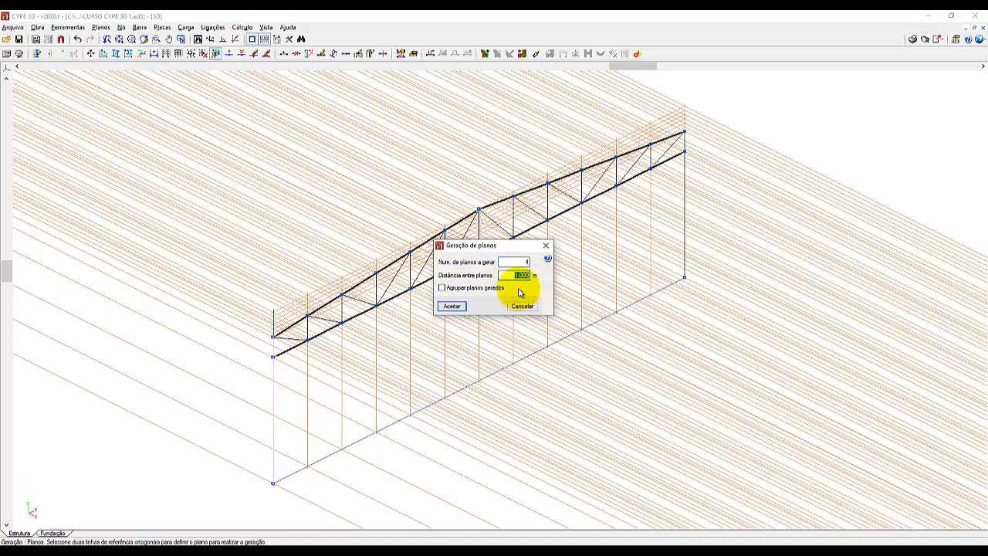
{"action": "key", "text": "BackSpace"}
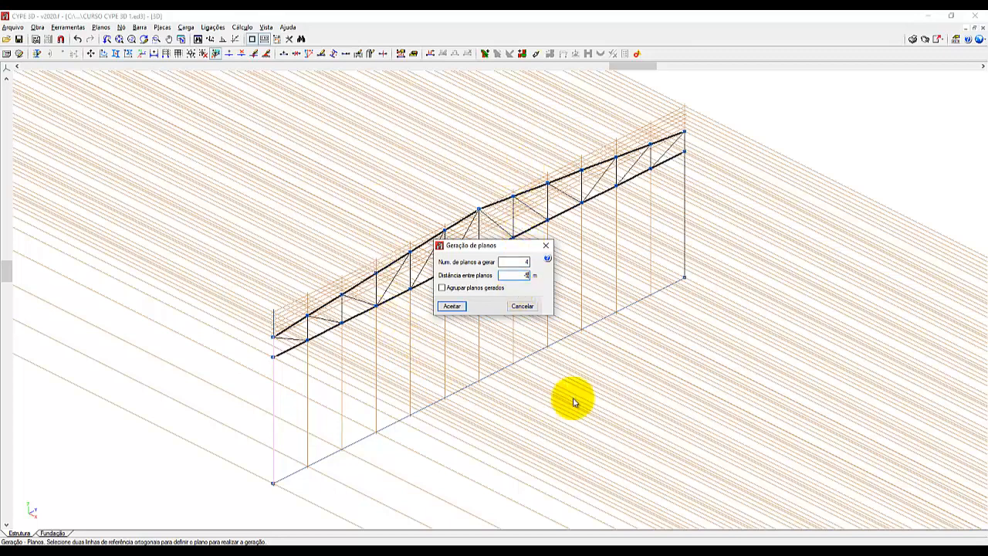
{"action": "left_click", "coordinate": [495, 219]}
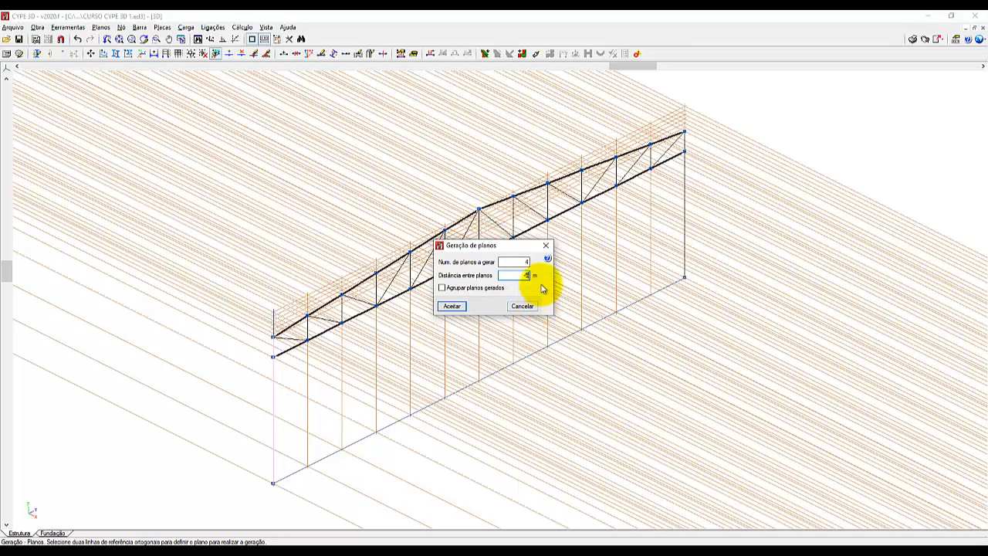
{"action": "left_click", "coordinate": [547, 258]}
{"action": "left_click", "coordinate": [462, 292]}
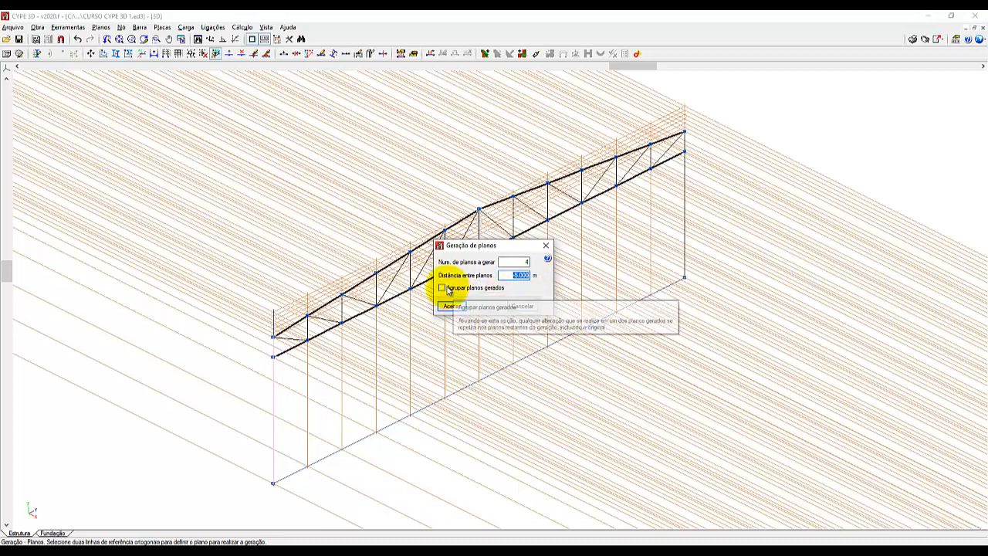
{"action": "left_click", "coordinate": [444, 289]}
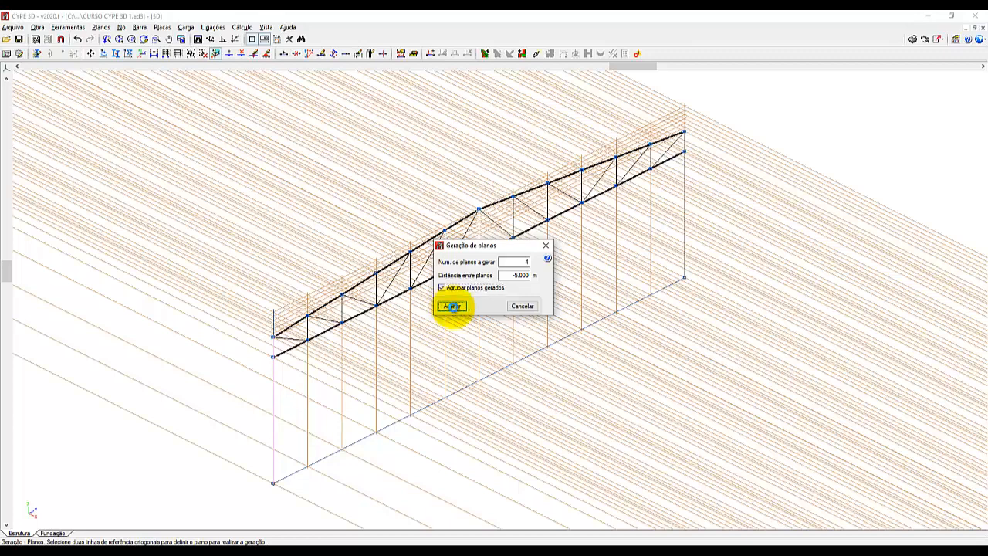
{"action": "left_click", "coordinate": [451, 307]}
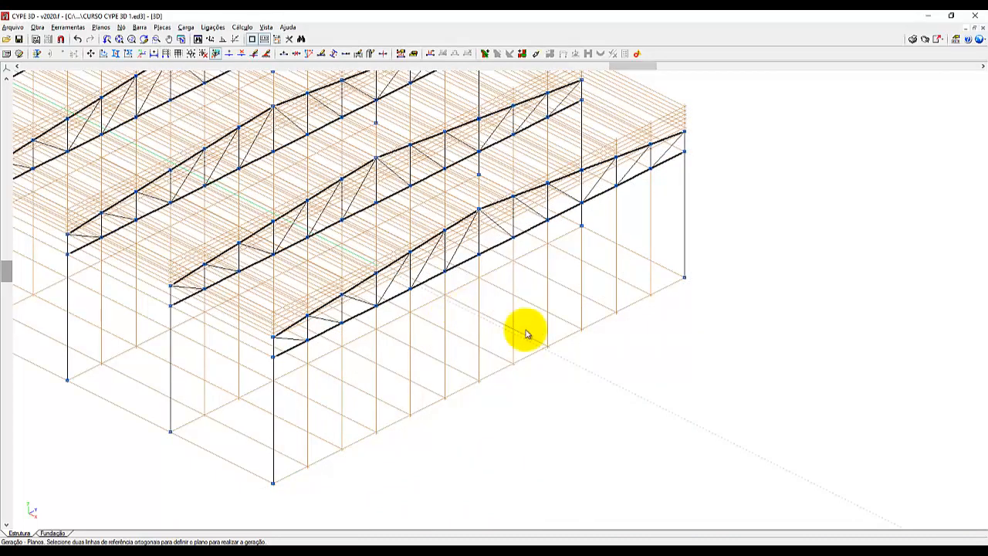
Bring all the portal frames into view and open the rendered 3D model of the structure.
{"action": "scroll", "coordinate": [657, 395], "scroll_direction": "down", "scroll_amount": 2}
{"action": "scroll", "coordinate": [657, 396], "scroll_direction": "down", "scroll_amount": 2}
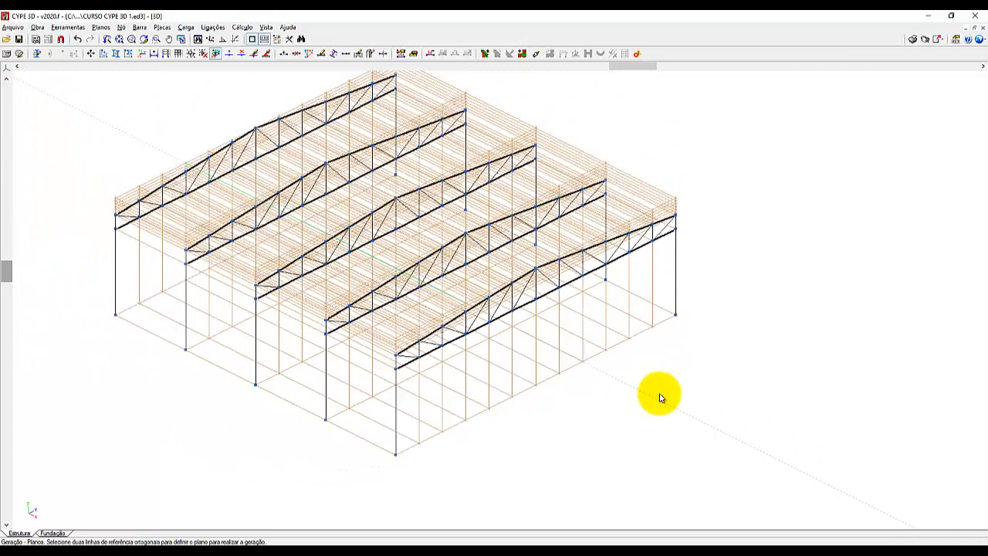
{"action": "scroll", "coordinate": [254, 214], "scroll_direction": "up", "scroll_amount": 2}
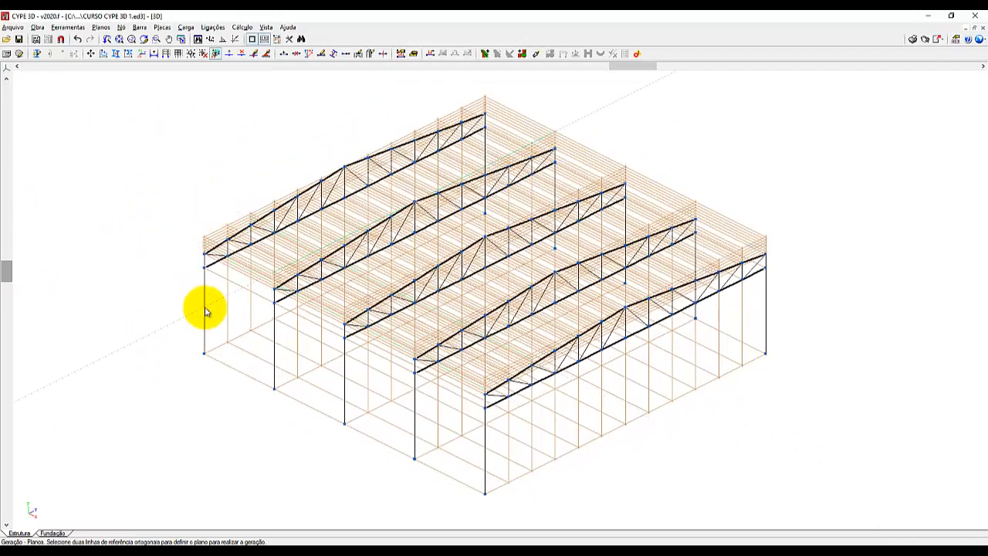
{"action": "left_click", "coordinate": [282, 333]}
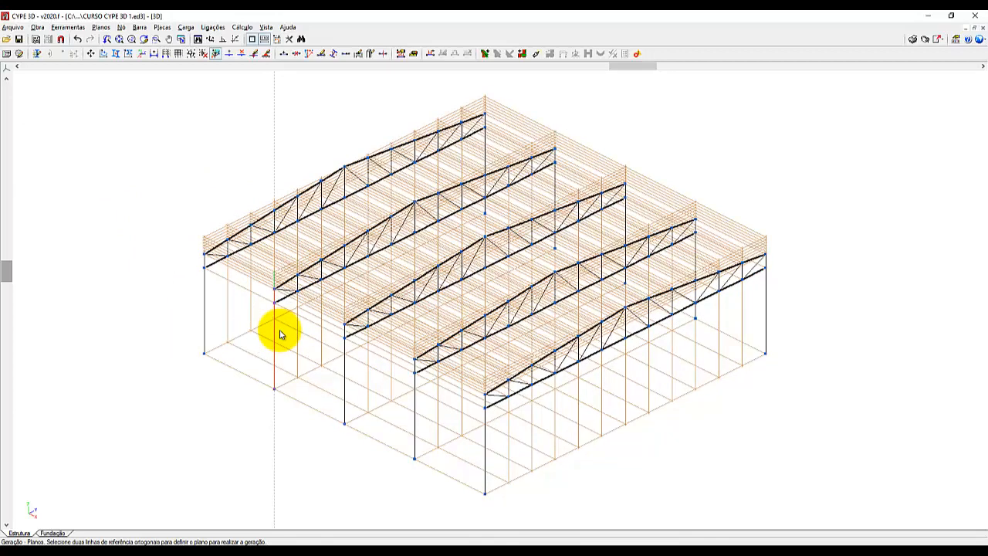
{"action": "left_click", "coordinate": [74, 29]}
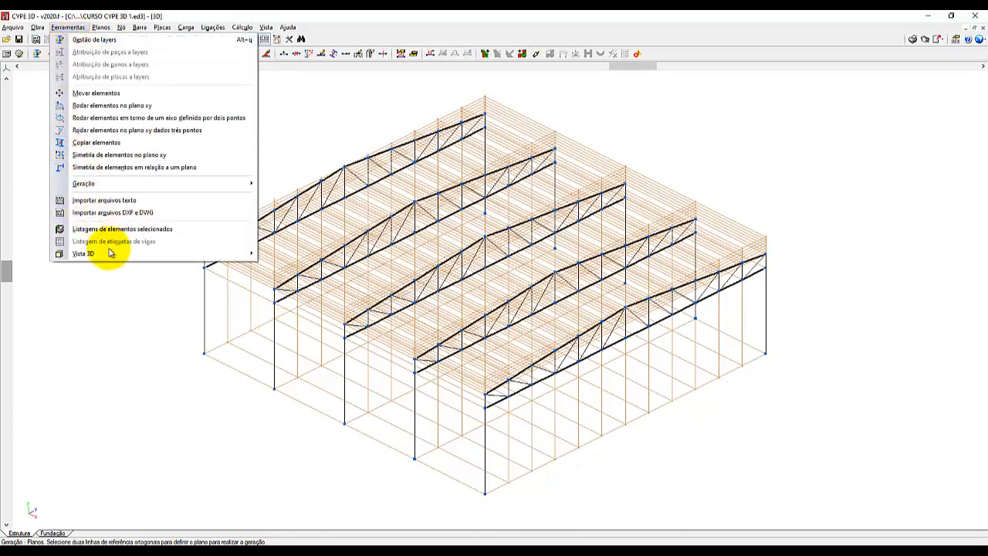
{"action": "left_click", "coordinate": [262, 255]}
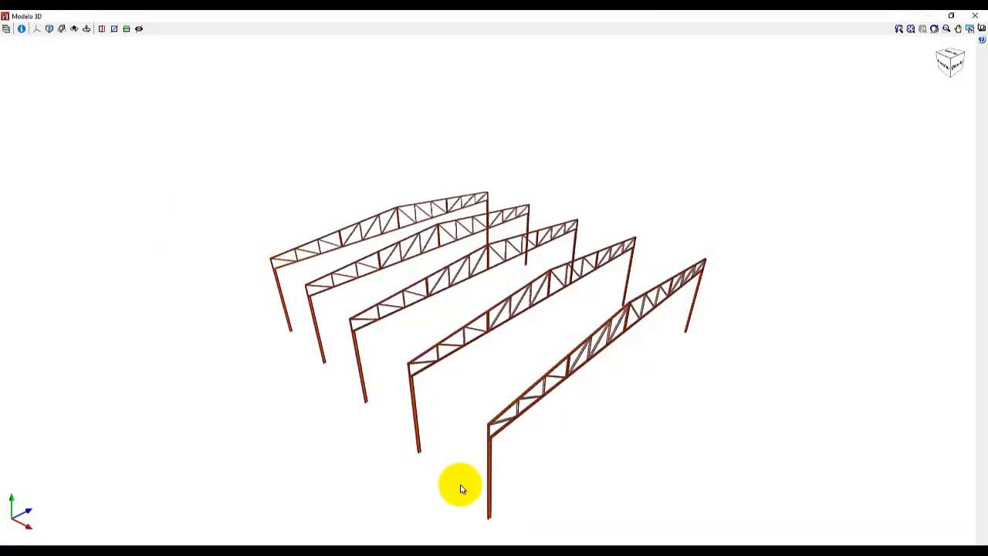
Examine the rendered portal frames from several sides, including a close look at the truss members and their column connection.
{"action": "scroll", "coordinate": [486, 460], "scroll_direction": "up", "scroll_amount": 3}
{"action": "scroll", "coordinate": [503, 428], "scroll_direction": "up", "scroll_amount": 3}
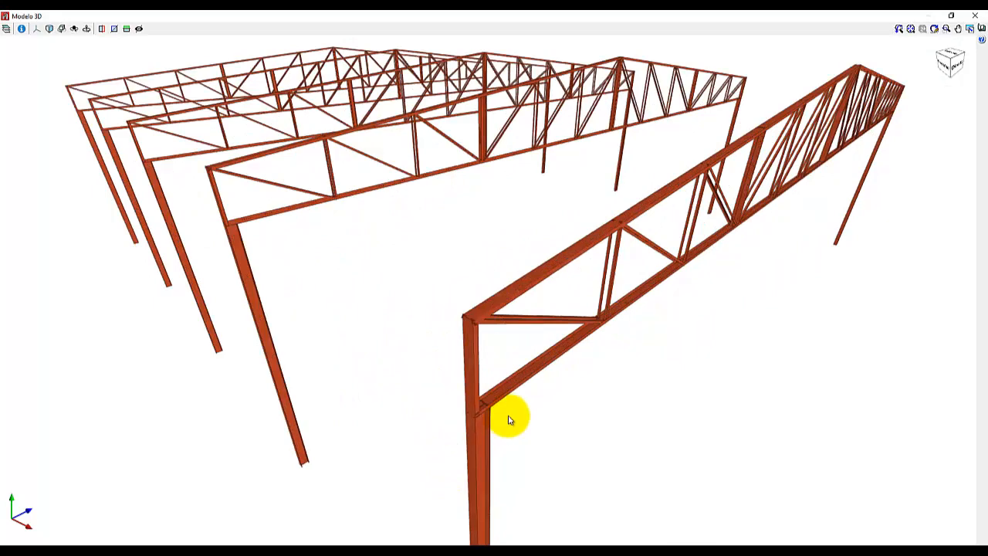
{"action": "scroll", "coordinate": [381, 368], "scroll_direction": "down", "scroll_amount": 3}
{"action": "middle_click_drag", "start_coordinate": [324, 293], "coordinate": [276, 270]}
{"action": "scroll", "coordinate": [276, 271], "scroll_direction": "up", "scroll_amount": 1}
{"action": "scroll", "coordinate": [619, 192], "scroll_direction": "down", "scroll_amount": 4}
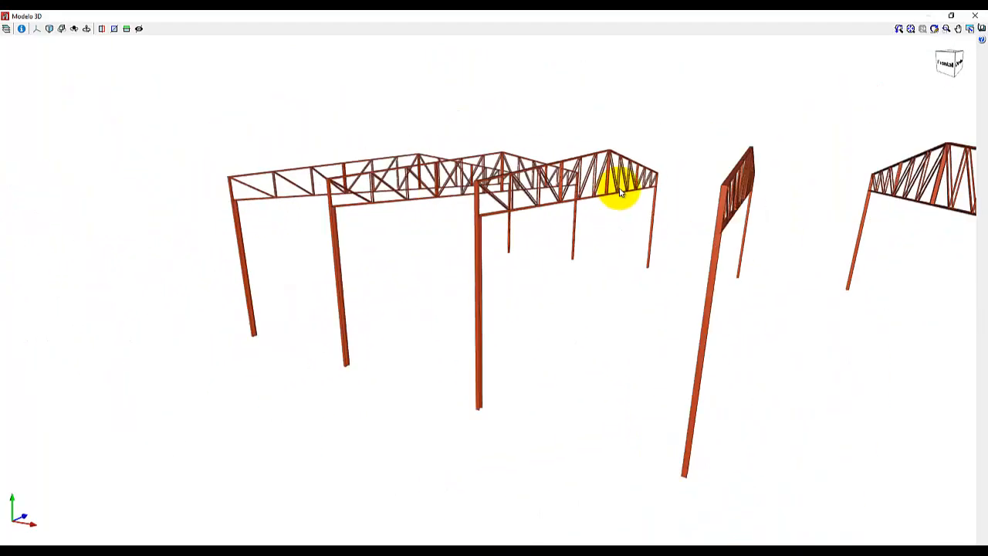
{"action": "middle_click_drag", "start_coordinate": [443, 240], "coordinate": [604, 239]}
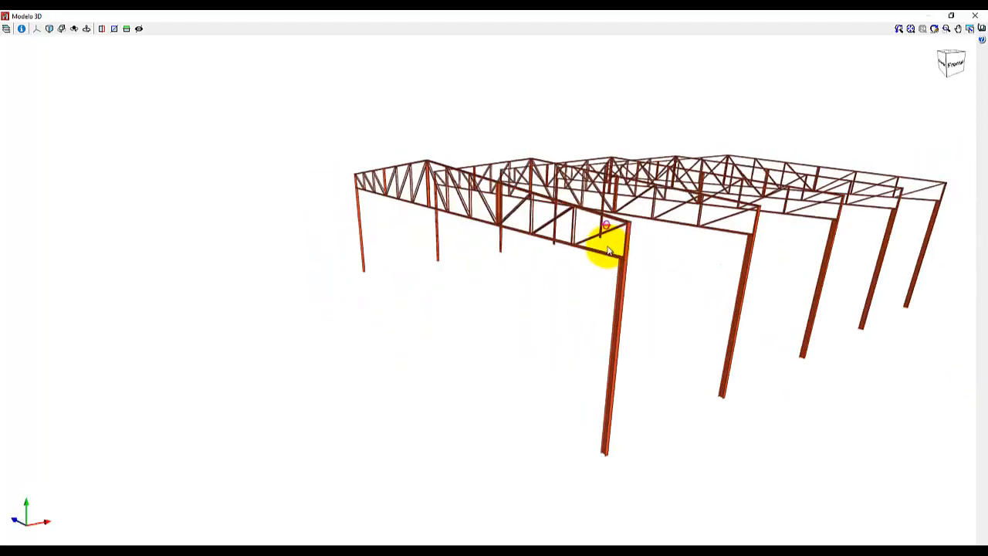
{"action": "scroll", "coordinate": [634, 231], "scroll_direction": "up", "scroll_amount": 2}
{"action": "scroll", "coordinate": [635, 231], "scroll_direction": "up", "scroll_amount": 2}
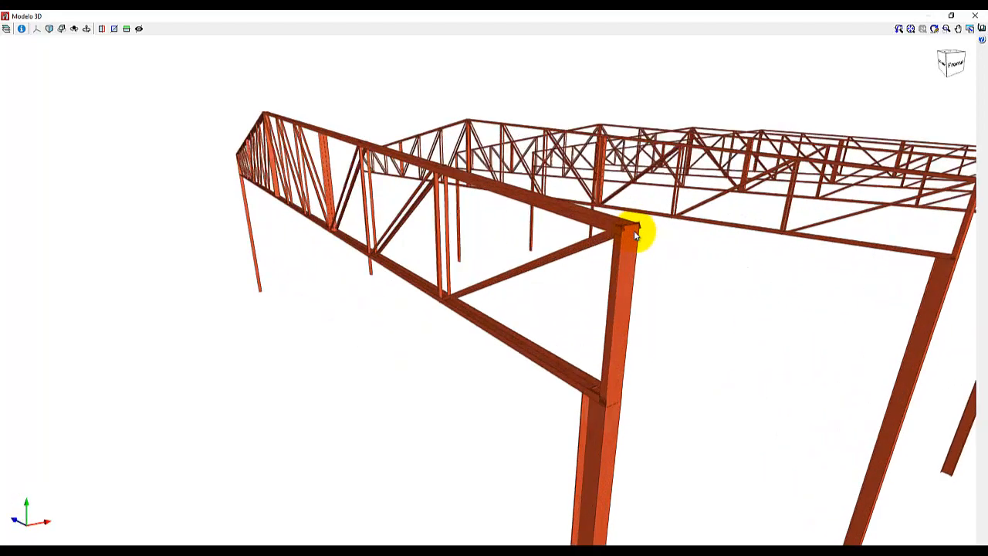
{"action": "scroll", "coordinate": [459, 270], "scroll_direction": "up", "scroll_amount": 3}
{"action": "scroll", "coordinate": [459, 269], "scroll_direction": "up", "scroll_amount": 2}
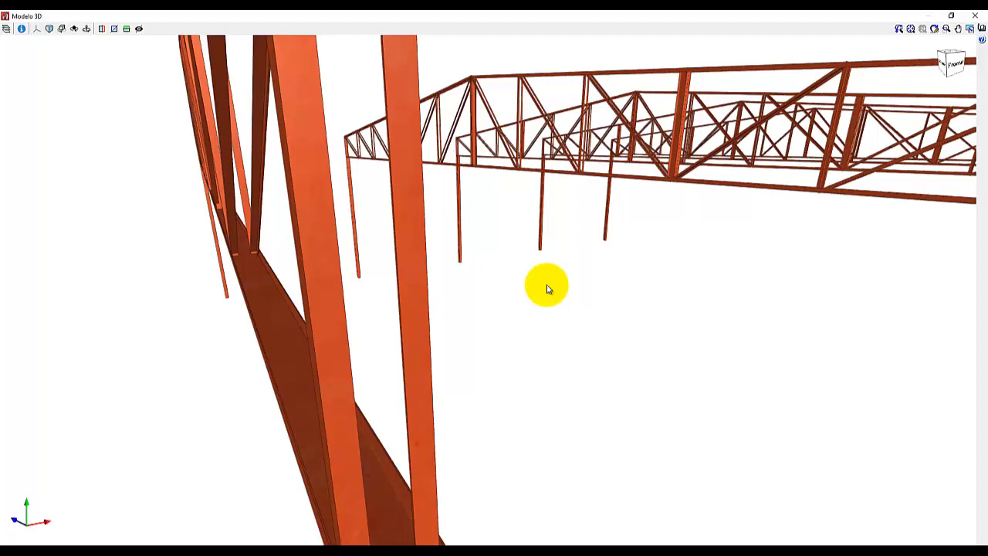
Leave the rendered model and try deleting the vertical bar beneath the ridge of the front portal frame, undoing the deletion.
{"action": "left_click", "coordinate": [976, 17]}
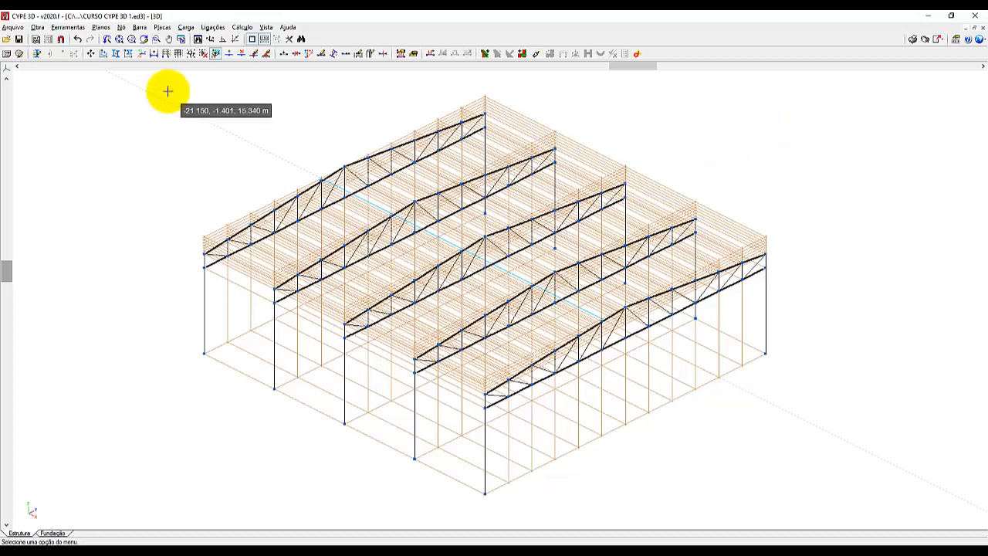
{"action": "left_click", "coordinate": [138, 27]}
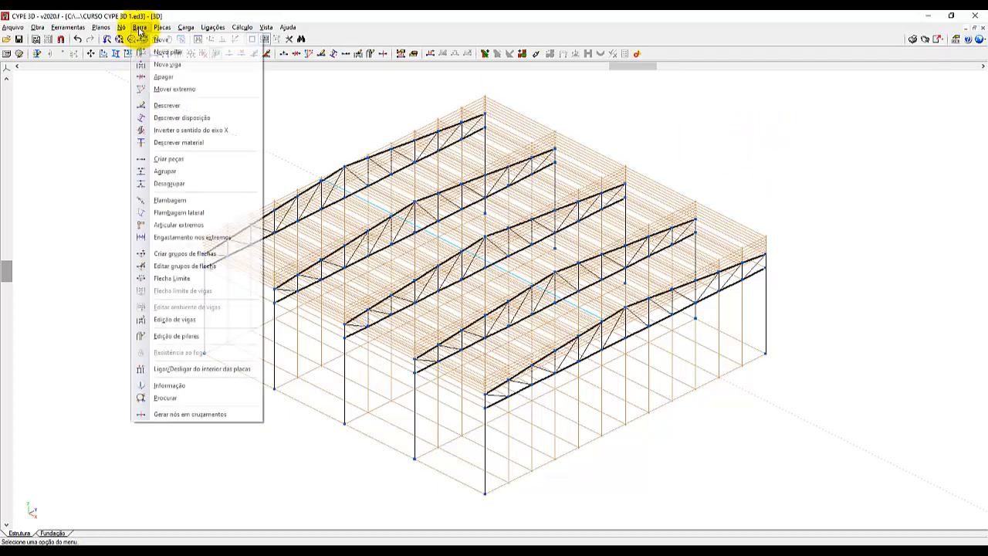
{"action": "left_click", "coordinate": [160, 77]}
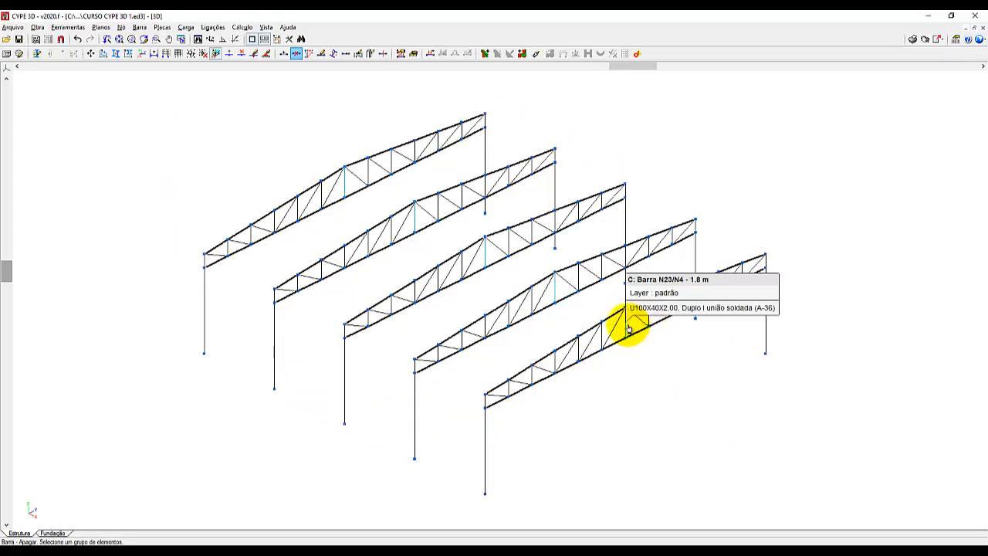
{"action": "scroll", "coordinate": [627, 327], "scroll_direction": "up", "scroll_amount": 4}
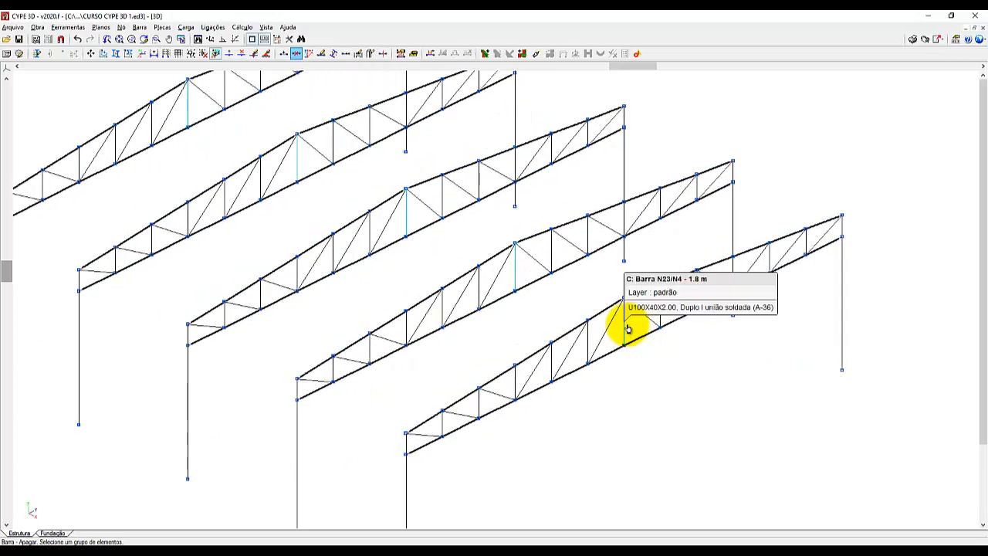
{"action": "scroll", "coordinate": [649, 399], "scroll_direction": "down", "scroll_amount": 3}
{"action": "scroll", "coordinate": [607, 327], "scroll_direction": "up", "scroll_amount": 3}
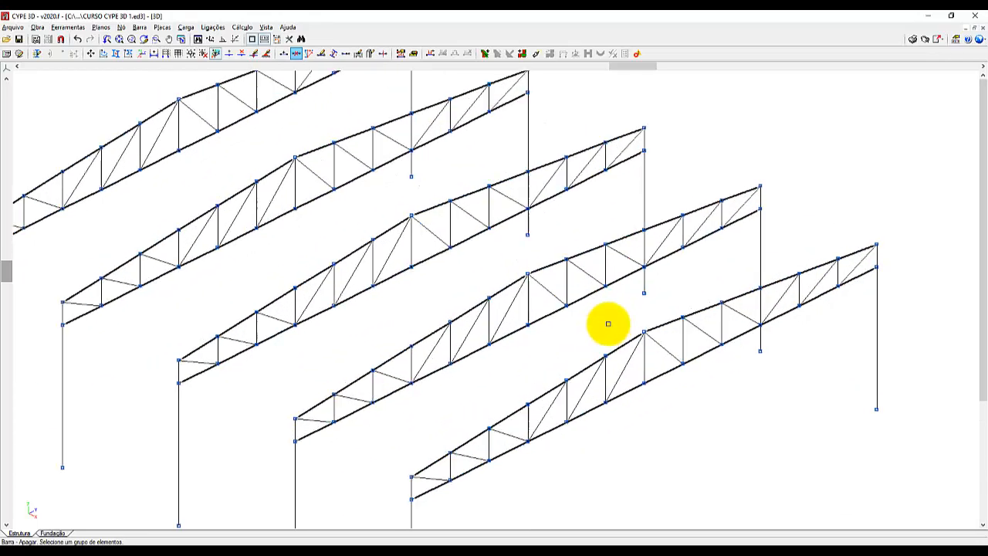
{"action": "scroll", "coordinate": [607, 323], "scroll_direction": "up", "scroll_amount": 2}
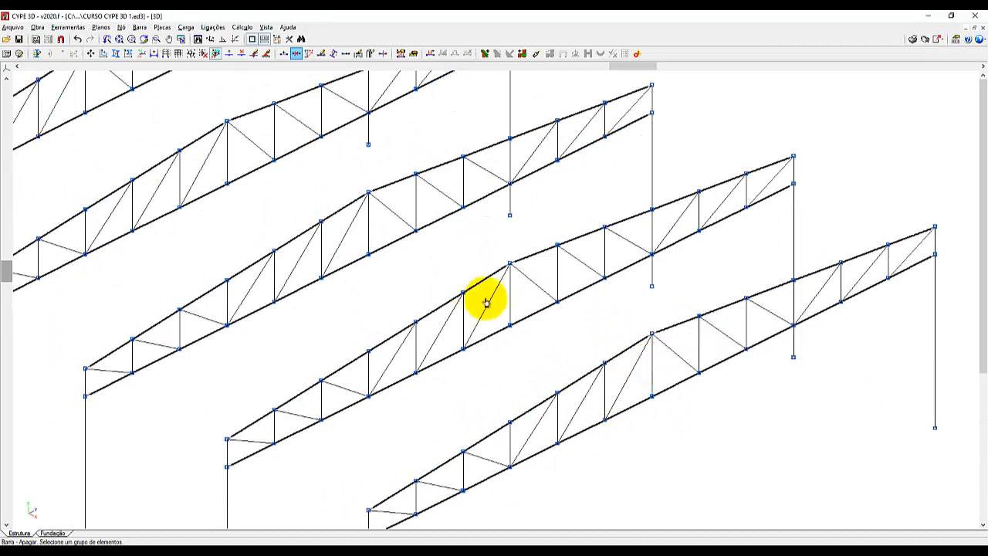
{"action": "left_click", "coordinate": [654, 373]}
{"action": "right_click", "coordinate": [726, 433]}
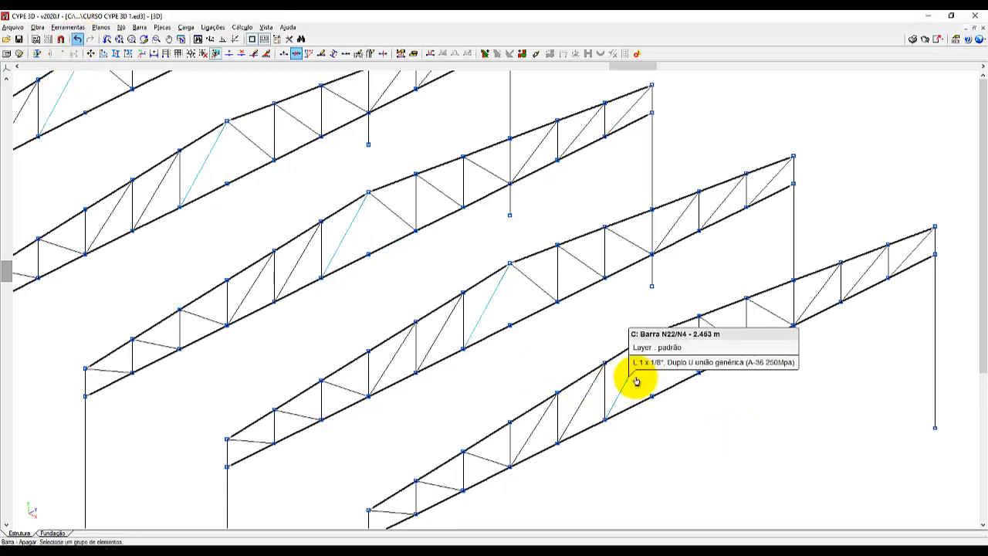
{"action": "scroll", "coordinate": [635, 380], "scroll_direction": "down", "scroll_amount": 4}
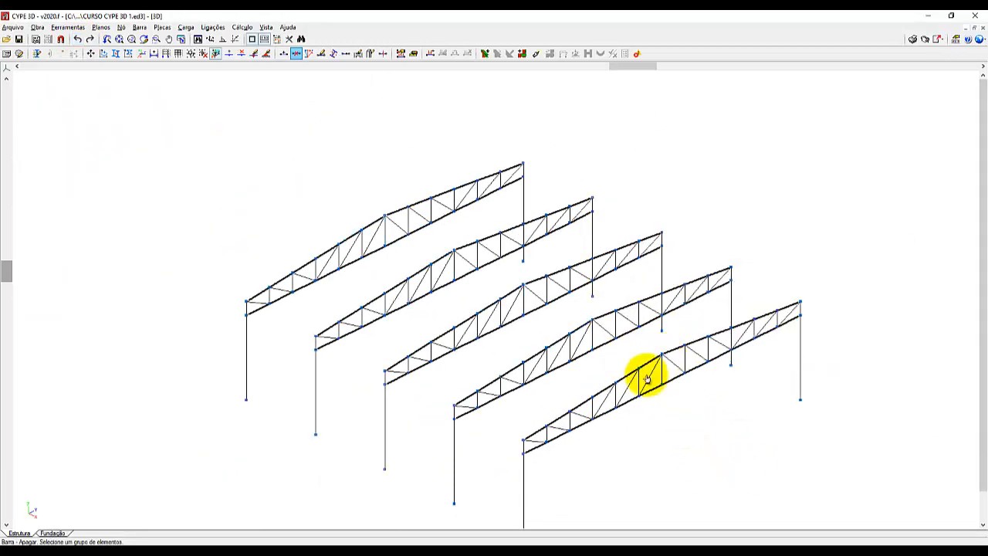
{"action": "scroll", "coordinate": [384, 154], "scroll_direction": "down", "scroll_amount": 1}
{"action": "scroll", "coordinate": [604, 456], "scroll_direction": "up", "scroll_amount": 3}
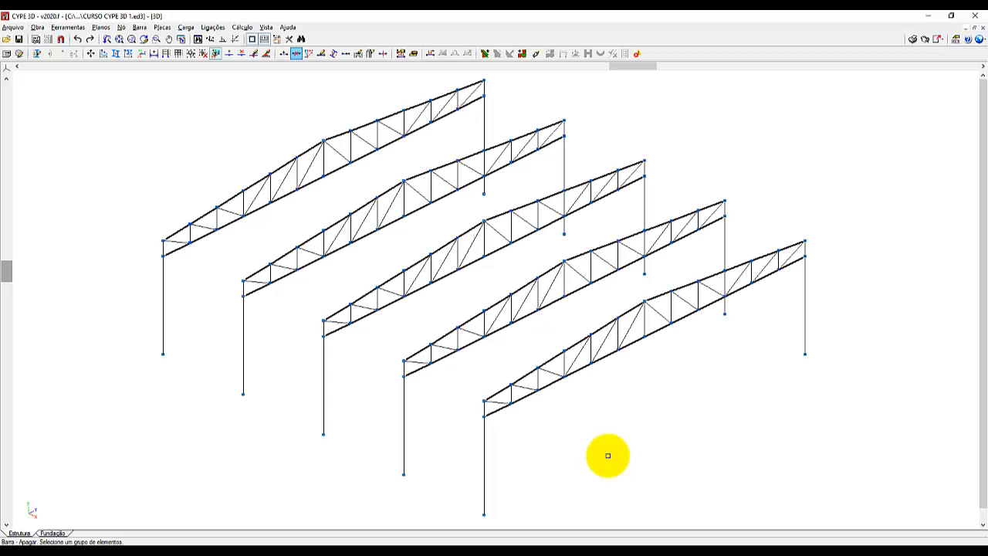
Ungroup the first and last portal frame planes, using planes parallel to YZ.
{"action": "left_click", "coordinate": [101, 28]}
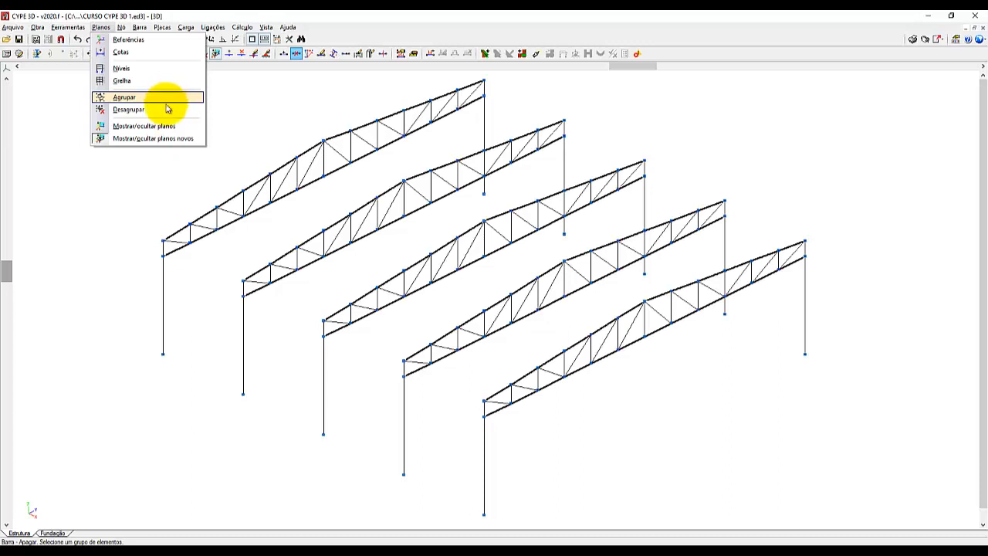
{"action": "left_click", "coordinate": [162, 110]}
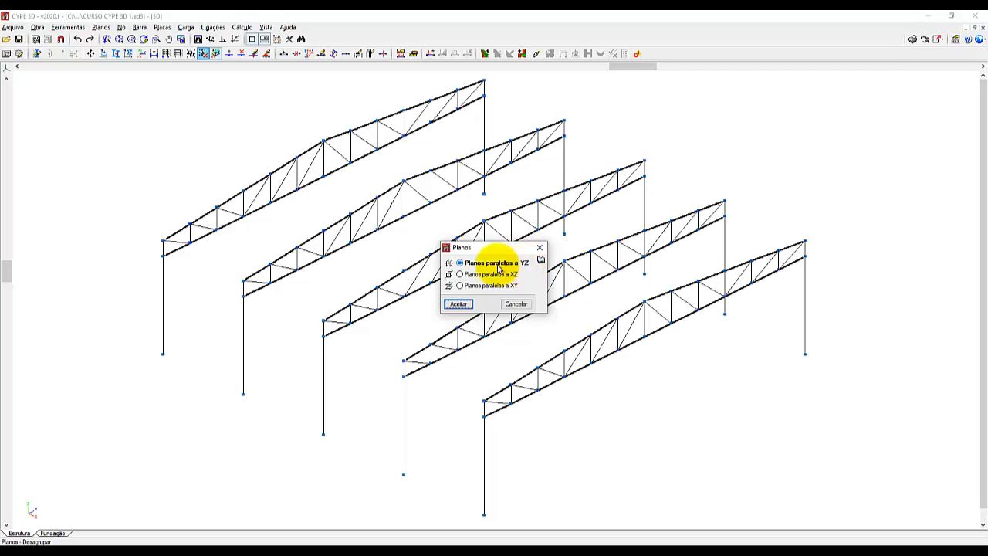
{"action": "left_click", "coordinate": [457, 305]}
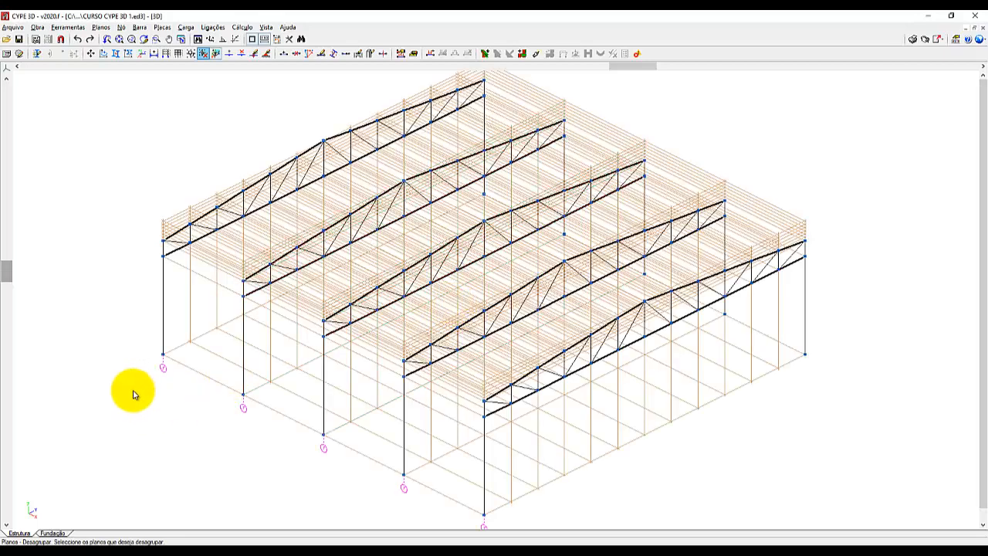
{"action": "scroll", "coordinate": [147, 387], "scroll_direction": "up", "scroll_amount": 3}
{"action": "scroll", "coordinate": [163, 379], "scroll_direction": "up", "scroll_amount": 5}
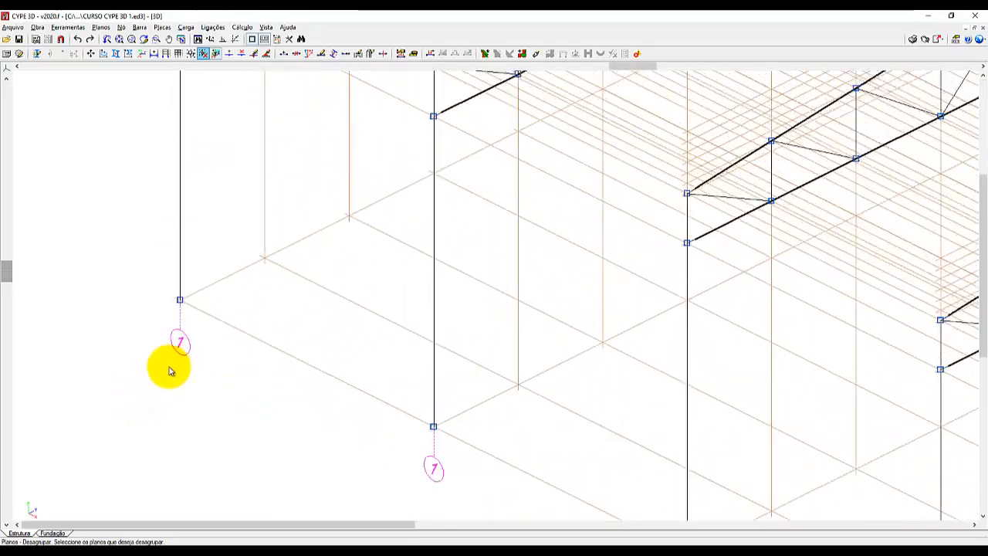
{"action": "left_click", "coordinate": [184, 339]}
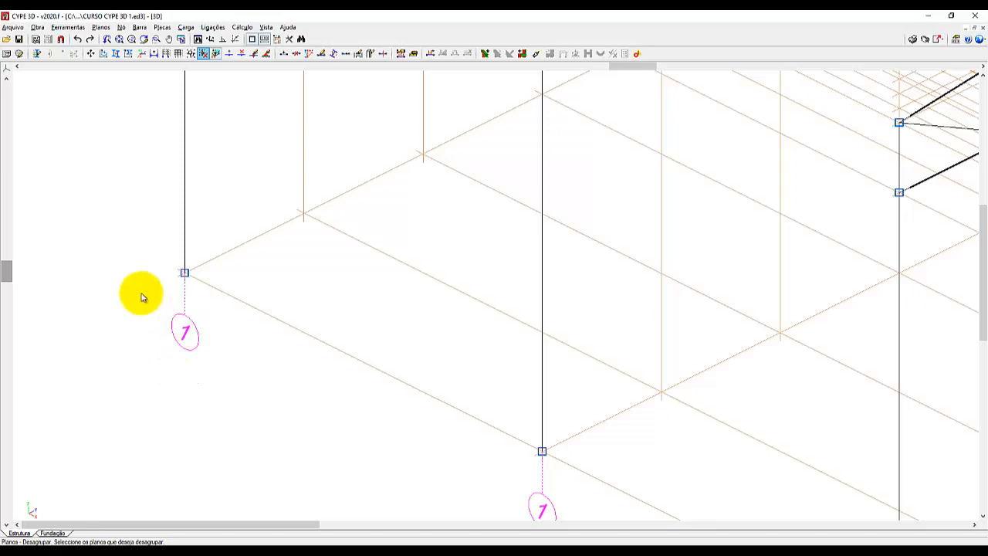
{"action": "scroll", "coordinate": [155, 287], "scroll_direction": "down", "scroll_amount": 5}
{"action": "scroll", "coordinate": [190, 253], "scroll_direction": "down", "scroll_amount": 5}
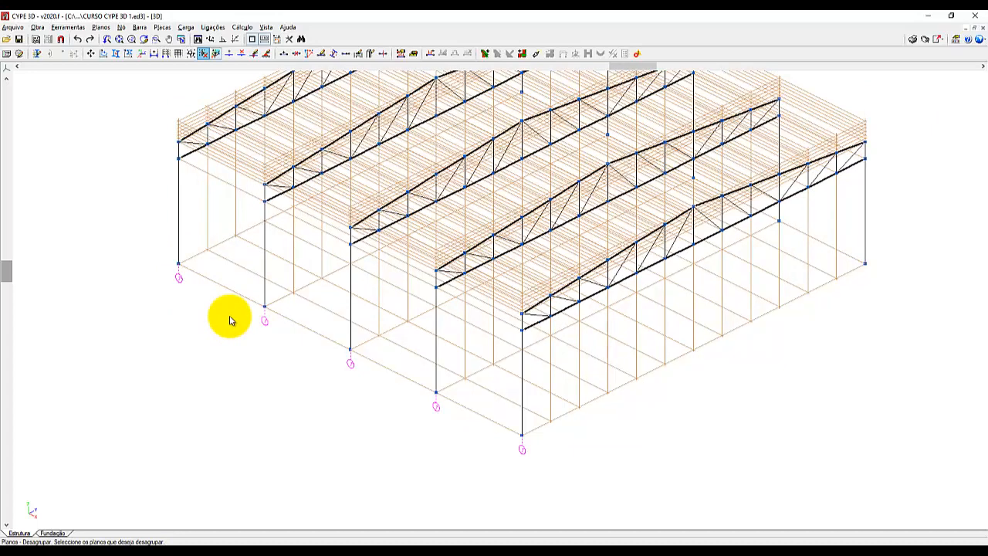
{"action": "left_click", "coordinate": [185, 260]}
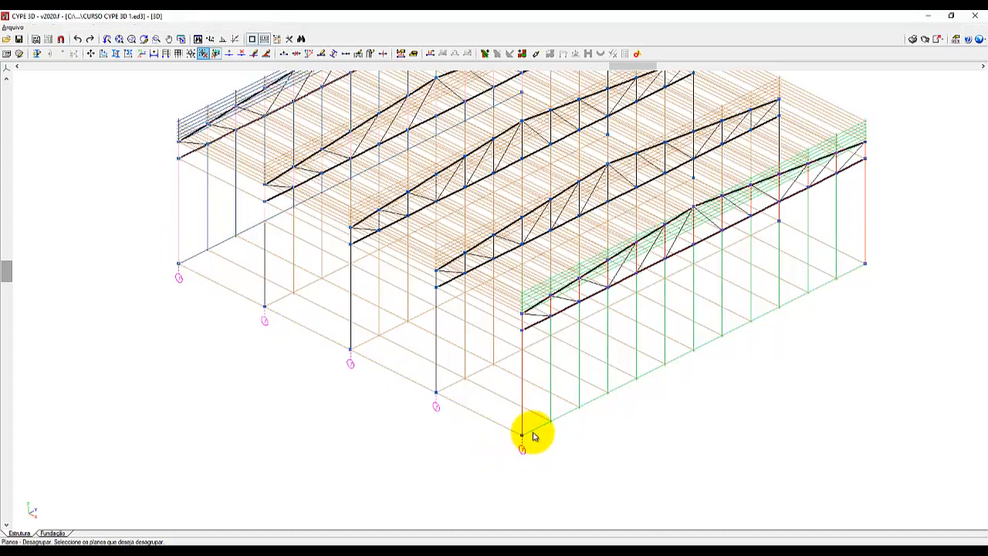
{"action": "left_click", "coordinate": [532, 437]}
{"action": "right_click", "coordinate": [362, 434]}
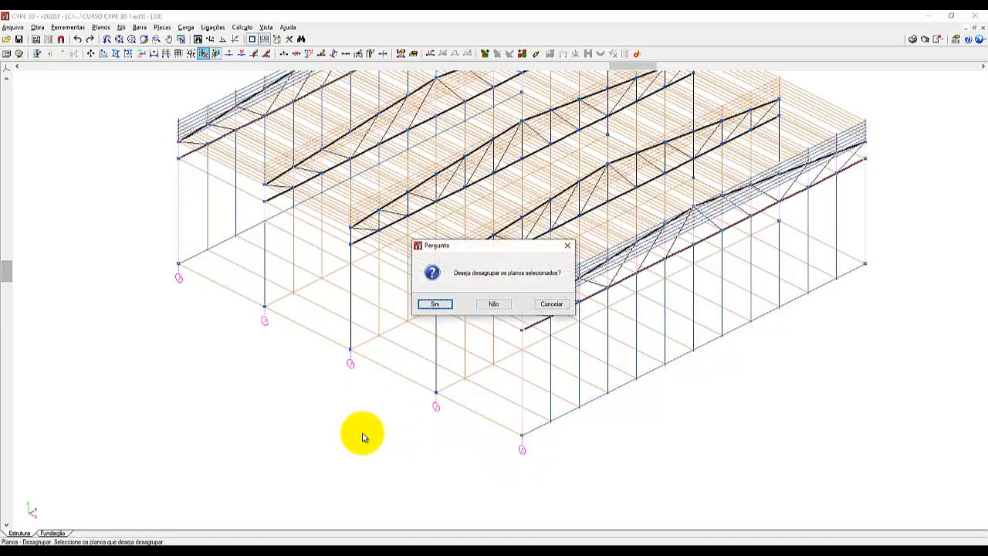
{"action": "left_click", "coordinate": [436, 303]}
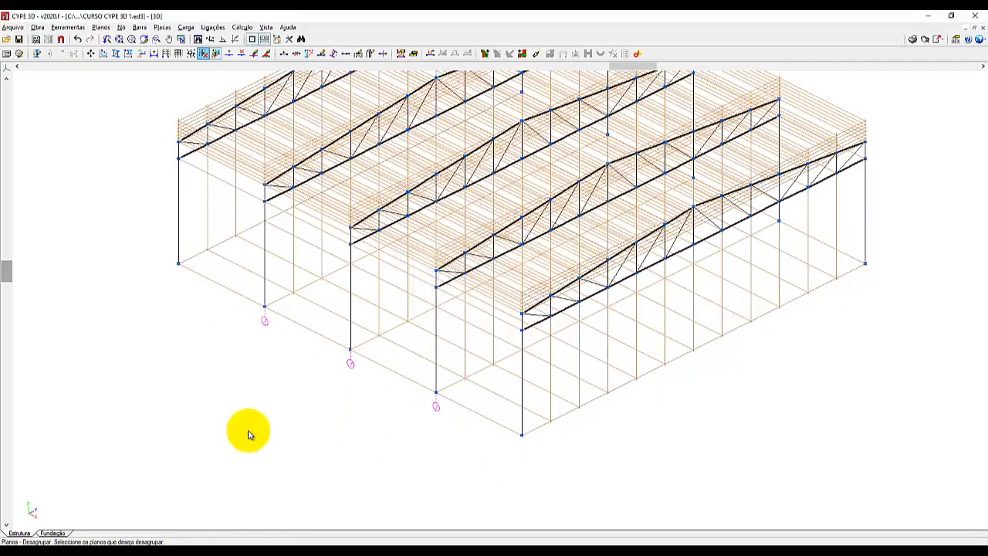
Ungroup the three intermediate portal frame planes as well.
{"action": "scroll", "coordinate": [329, 407], "scroll_direction": "up", "scroll_amount": 3}
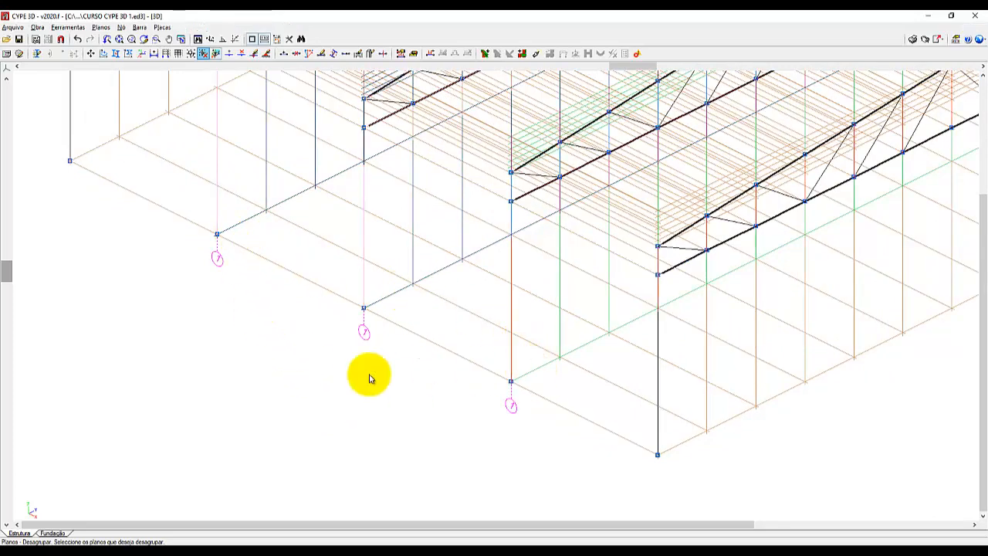
{"action": "left_click", "coordinate": [343, 383]}
{"action": "left_click", "coordinate": [444, 303]}
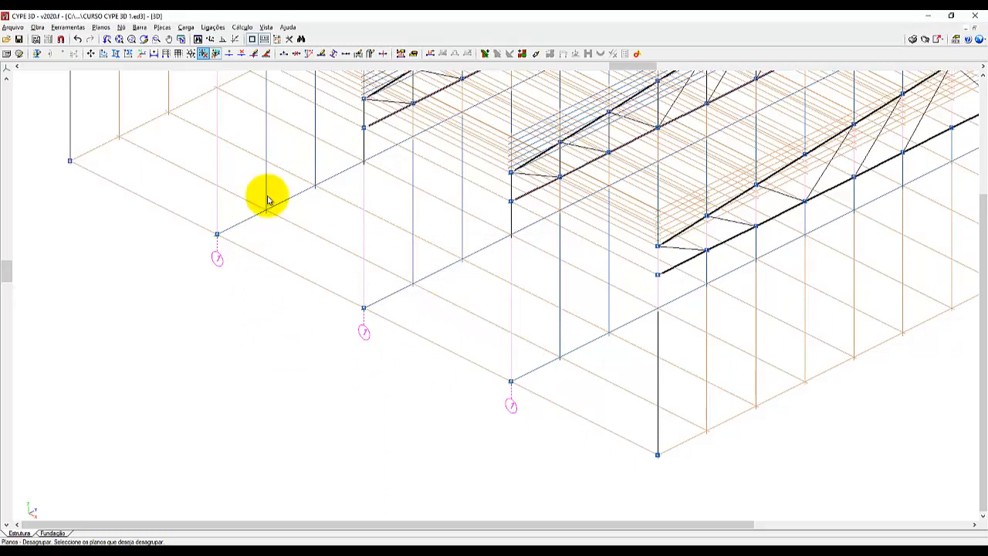
{"action": "left_click", "coordinate": [70, 27]}
{"action": "mouse_move", "coordinate": [101, 27]}
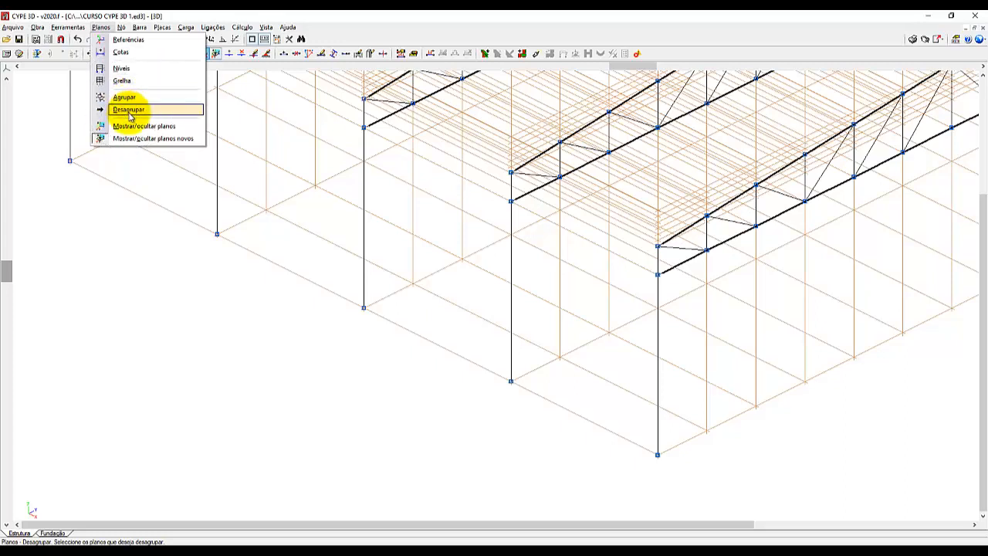
{"action": "left_click", "coordinate": [143, 17]}
{"action": "scroll", "coordinate": [421, 386], "scroll_direction": "down", "scroll_amount": 2}
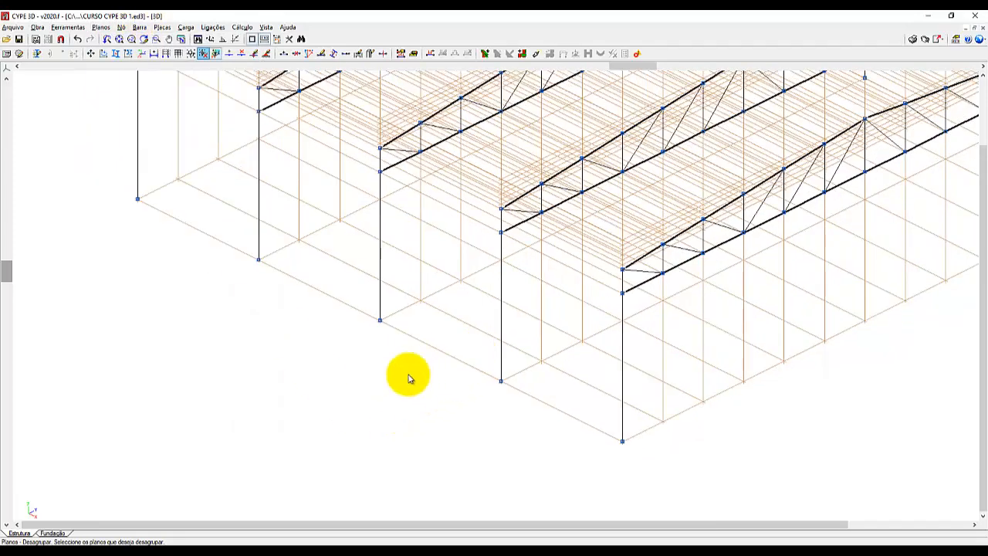
{"action": "scroll", "coordinate": [364, 395], "scroll_direction": "down", "scroll_amount": 5}
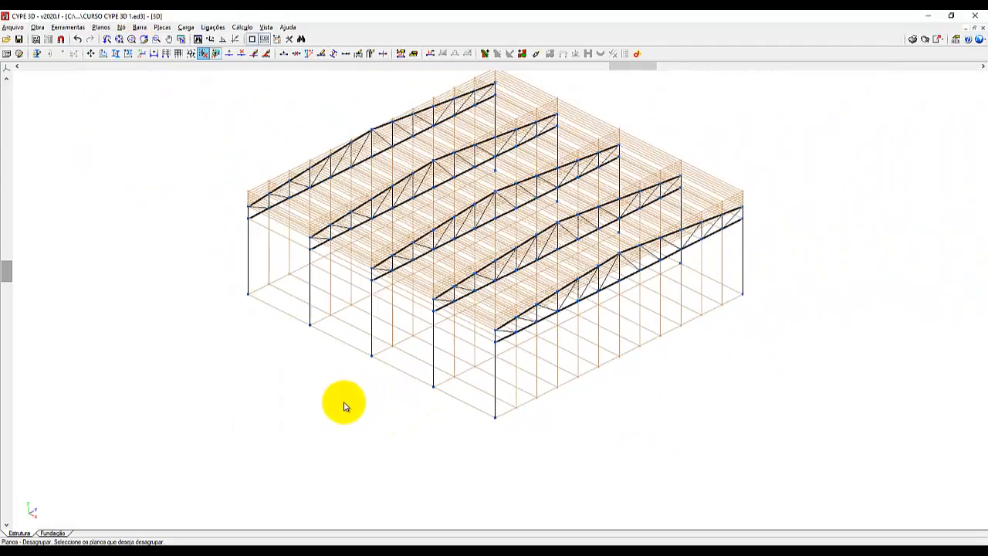
{"action": "scroll", "coordinate": [343, 405], "scroll_direction": "down", "scroll_amount": 2}
{"action": "scroll", "coordinate": [437, 230], "scroll_direction": "up", "scroll_amount": 2}
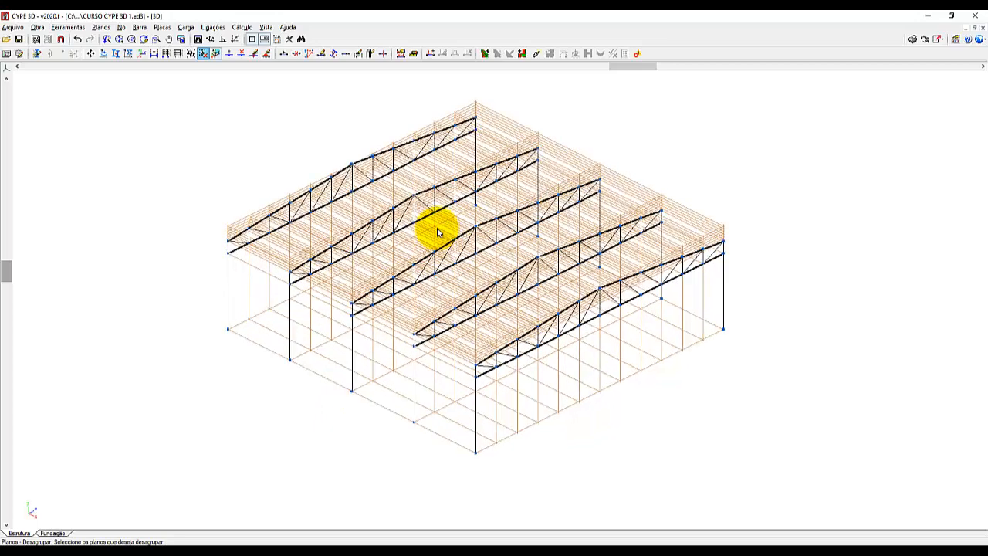
{"action": "scroll", "coordinate": [437, 230], "scroll_direction": "up", "scroll_amount": 1}
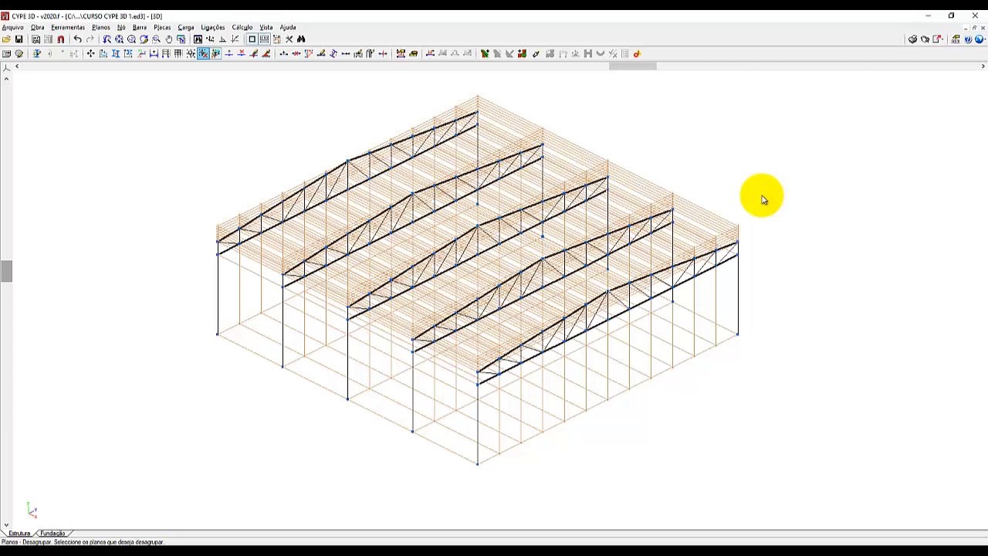
Start a new view and choose Vista 2D de um plano as its type.
{"action": "left_click", "coordinate": [330, 354]}
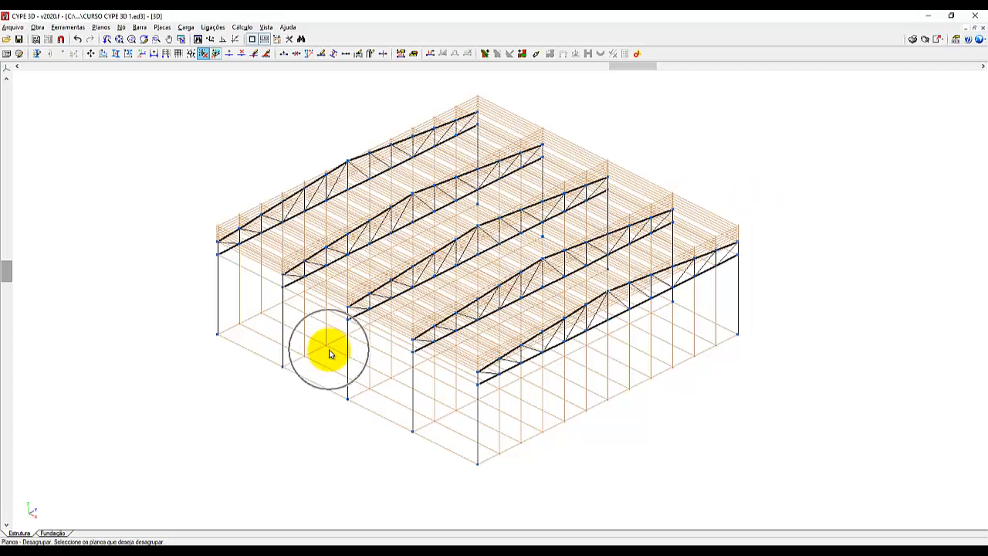
{"action": "left_click", "coordinate": [444, 245]}
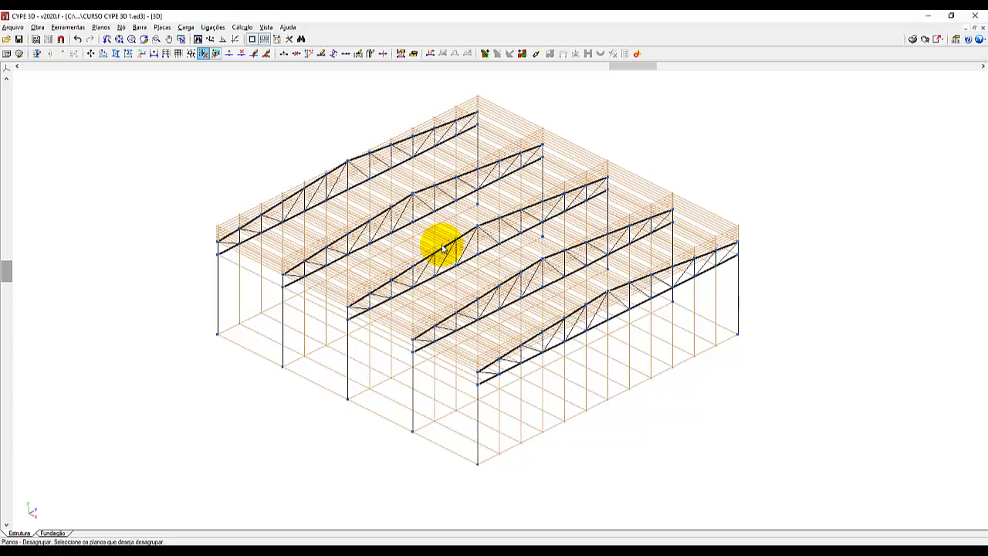
{"action": "left_click", "coordinate": [267, 28]}
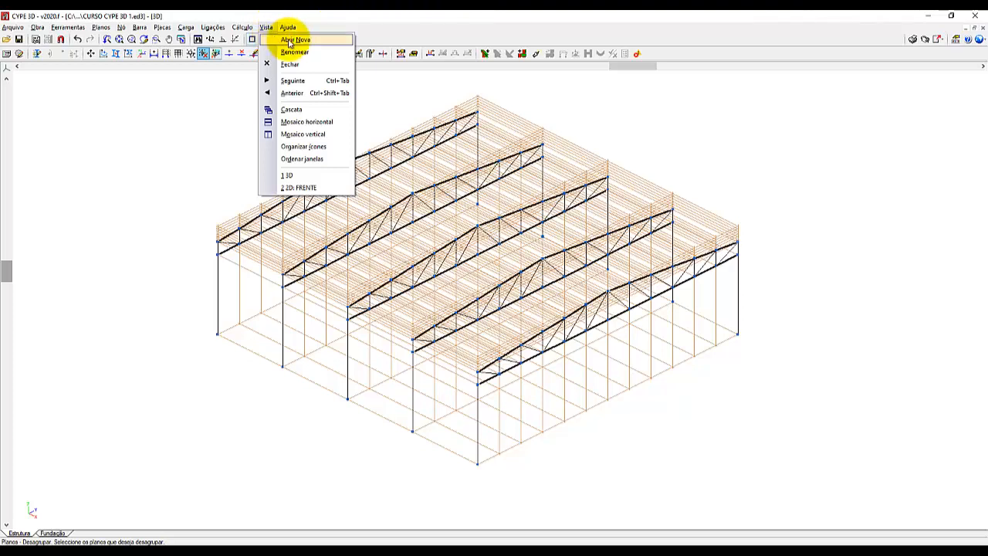
{"action": "left_click", "coordinate": [291, 41]}
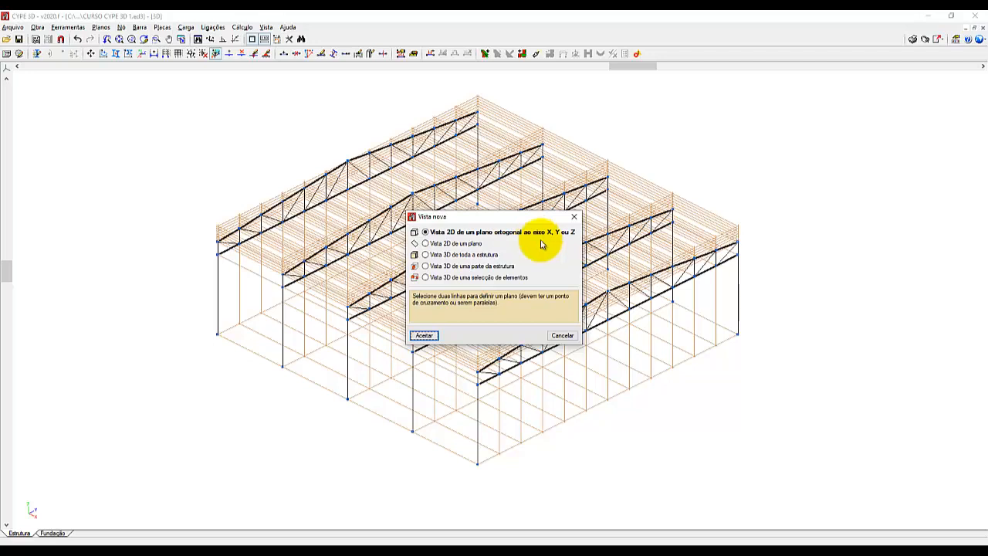
{"action": "left_click", "coordinate": [442, 245]}
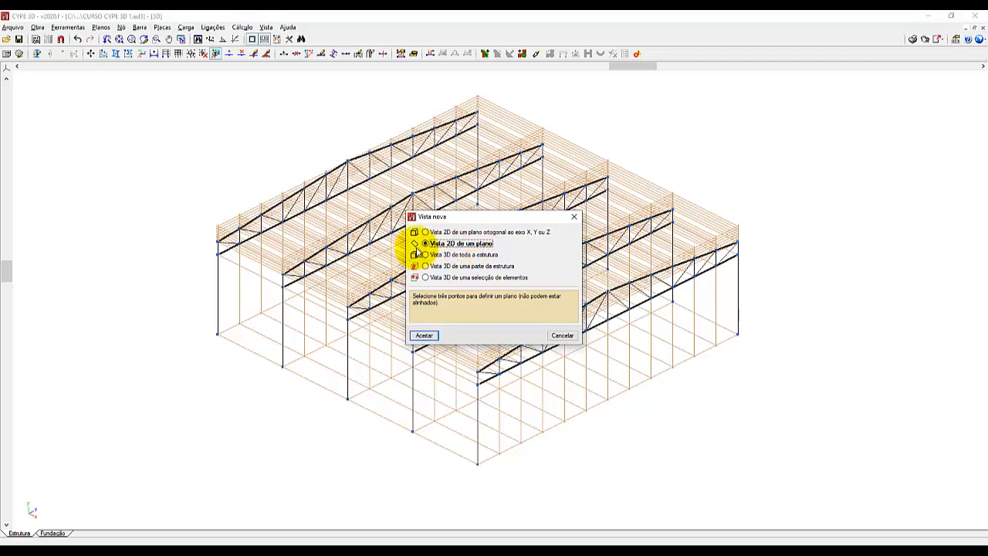
{"action": "left_click", "coordinate": [415, 247]}
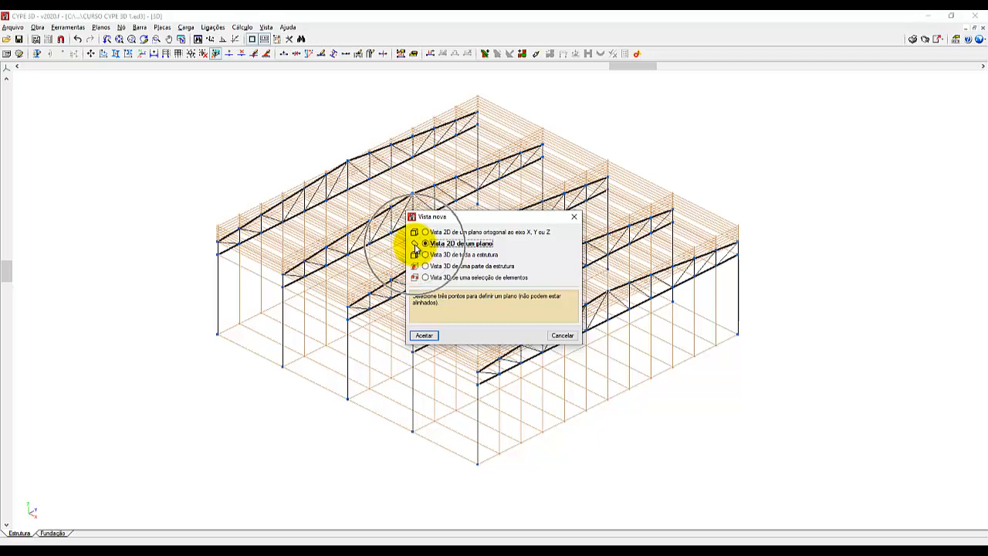
{"action": "left_click", "coordinate": [415, 247]}
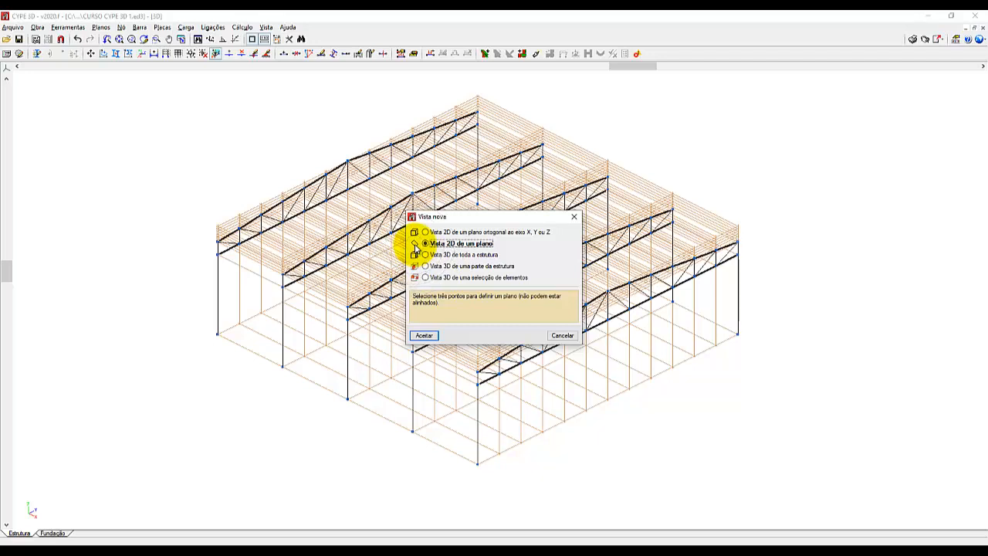
{"action": "left_click", "coordinate": [415, 247]}
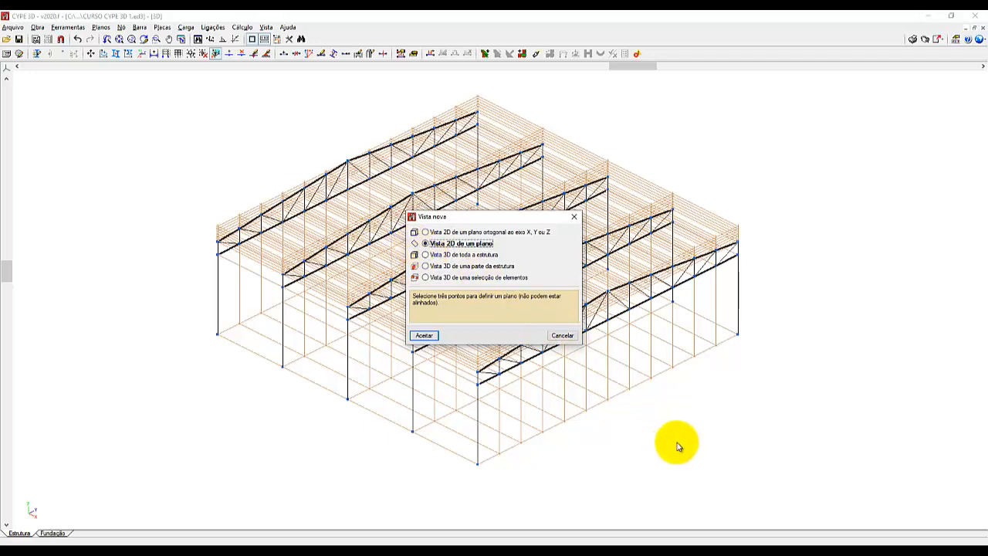
Switch to Paint and paste the captured Vista nova dialog into a new blank image.
{"action": "left_click", "coordinate": [404, 551]}
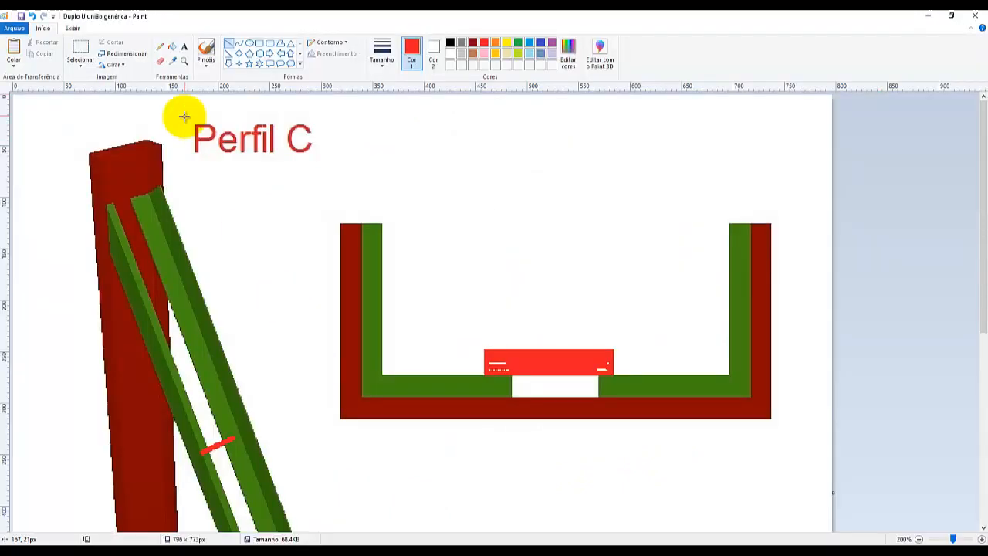
{"action": "left_click", "coordinate": [19, 30]}
{"action": "left_click", "coordinate": [35, 65]}
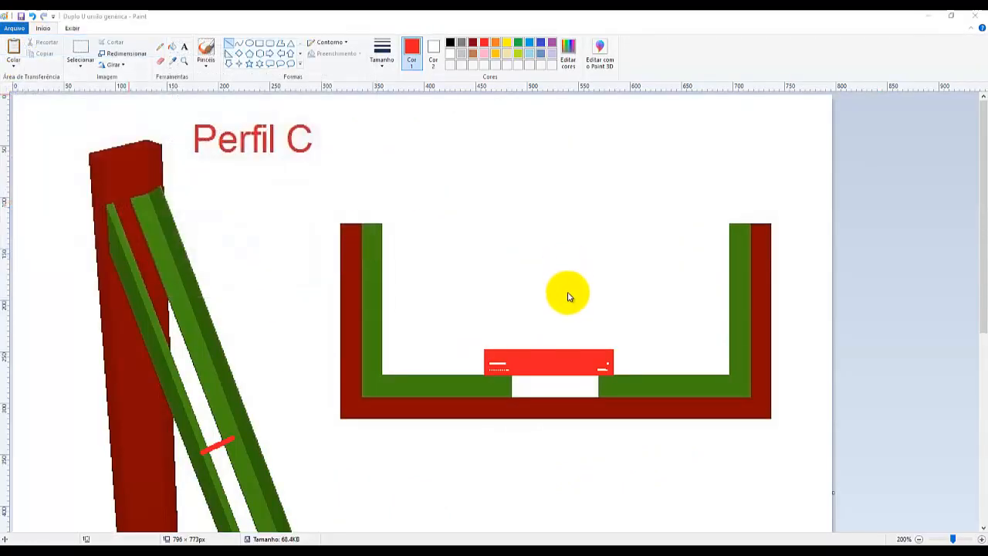
{"action": "left_click", "coordinate": [499, 298]}
{"action": "key", "text": "ctrl+v"}
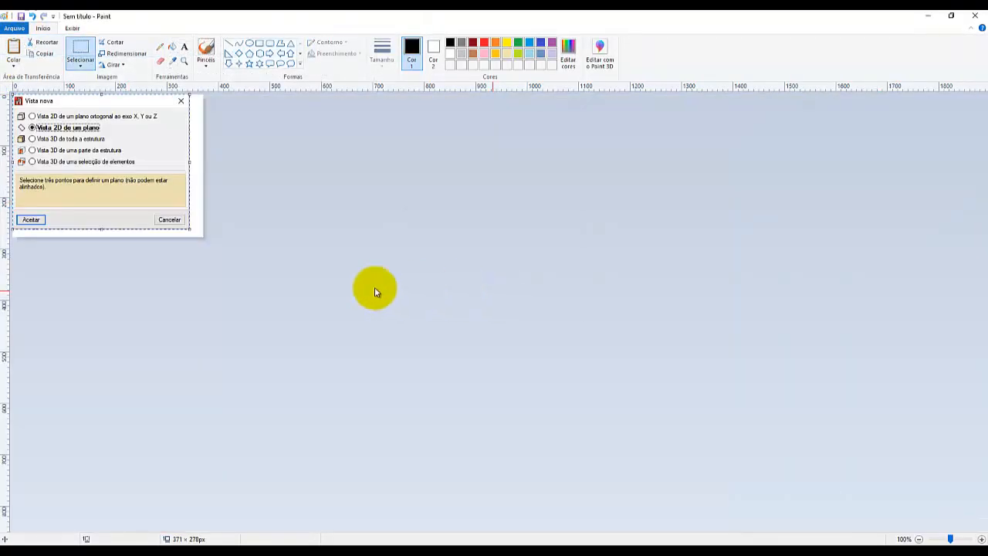
Examine the enlarged Vista 2D de um plano icon in the pasted capture, then return to CYPE 3D.
{"action": "scroll", "coordinate": [201, 282], "scroll_direction": "up", "scroll_amount": 4, "text": "ctrl"}
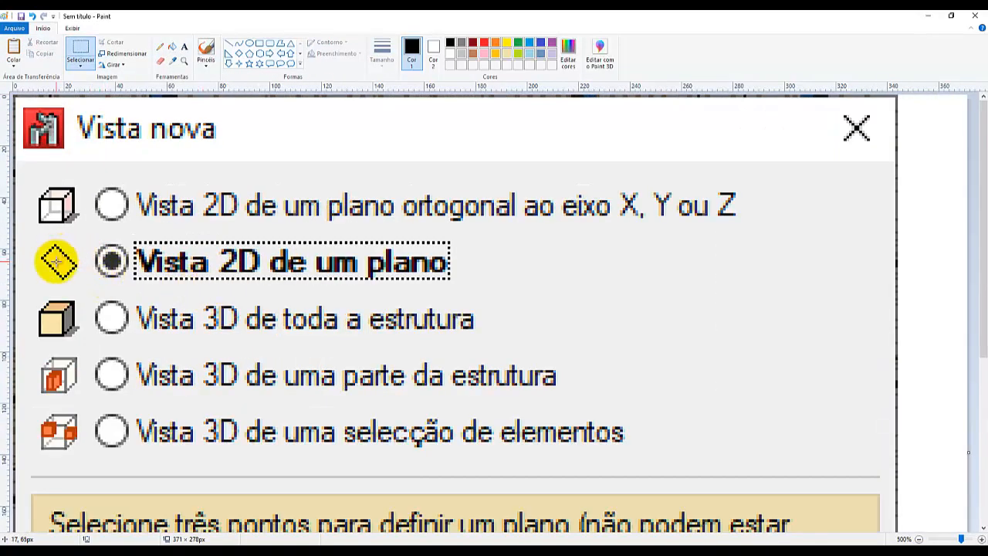
{"action": "key", "text": "ctrl"}
{"action": "key", "text": "ctrl"}
{"action": "key", "text": "ctrl"}
{"action": "key", "text": "ctrl"}
{"action": "key", "text": "ctrl"}
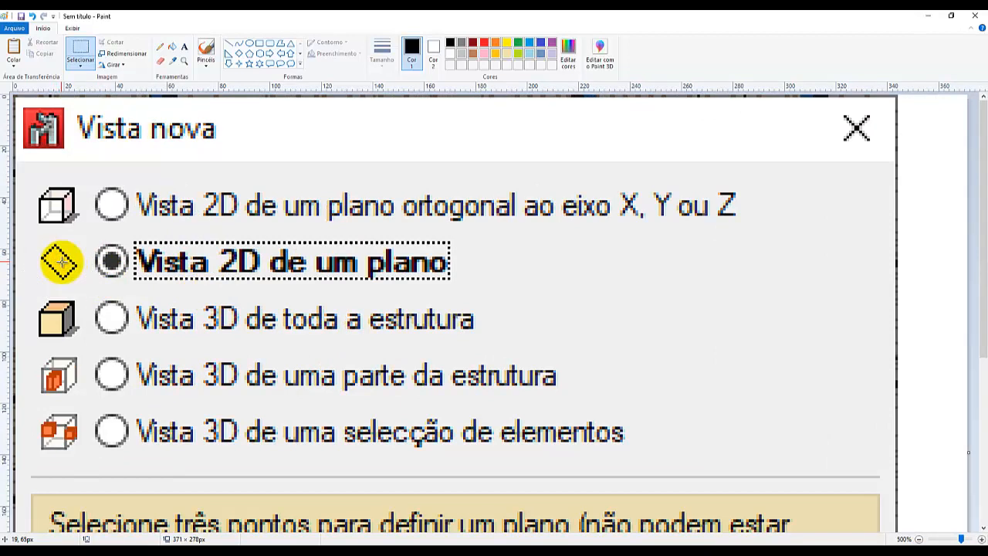
{"action": "key", "text": "ctrl"}
{"action": "key", "text": "ctrl"}
{"action": "key", "text": "ctrl"}
{"action": "key", "text": "ctrl"}
{"action": "key", "text": "ctrl"}
{"action": "key", "text": "ctrl"}
{"action": "left_click", "coordinate": [63, 262]}
{"action": "left_click", "coordinate": [62, 262]}
{"action": "key", "text": "ctrl"}
{"action": "key", "text": "ctrl"}
{"action": "left_click", "coordinate": [927, 16]}
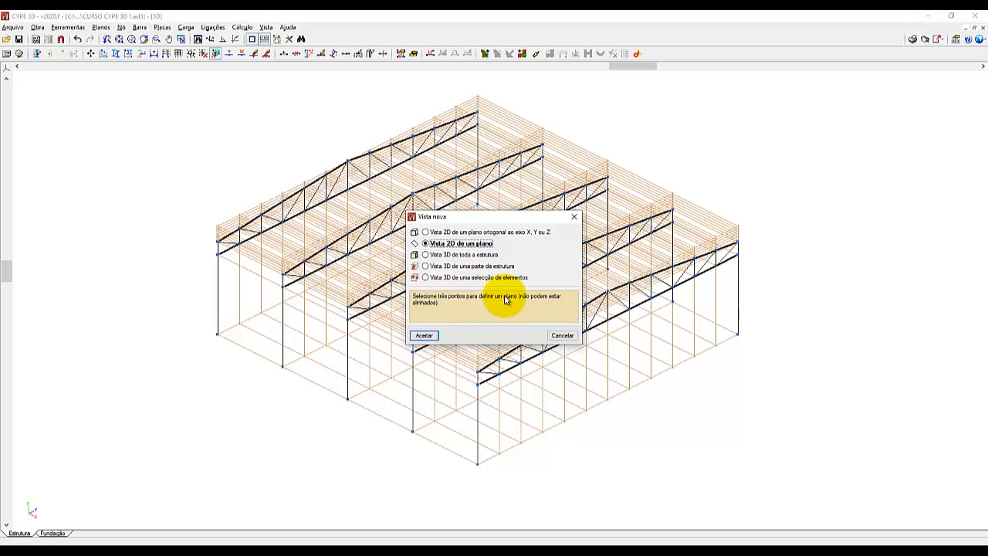
Define the 2D view plane along the left side wall by the first and last column bases and the front column's top node.
{"action": "left_click", "coordinate": [426, 336]}
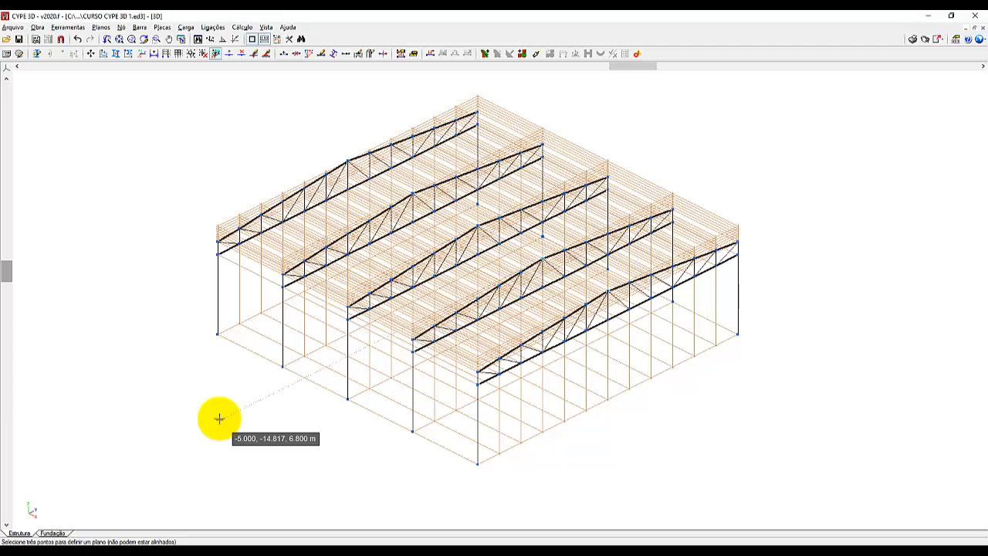
{"action": "scroll", "coordinate": [250, 448], "scroll_direction": "up", "scroll_amount": 5}
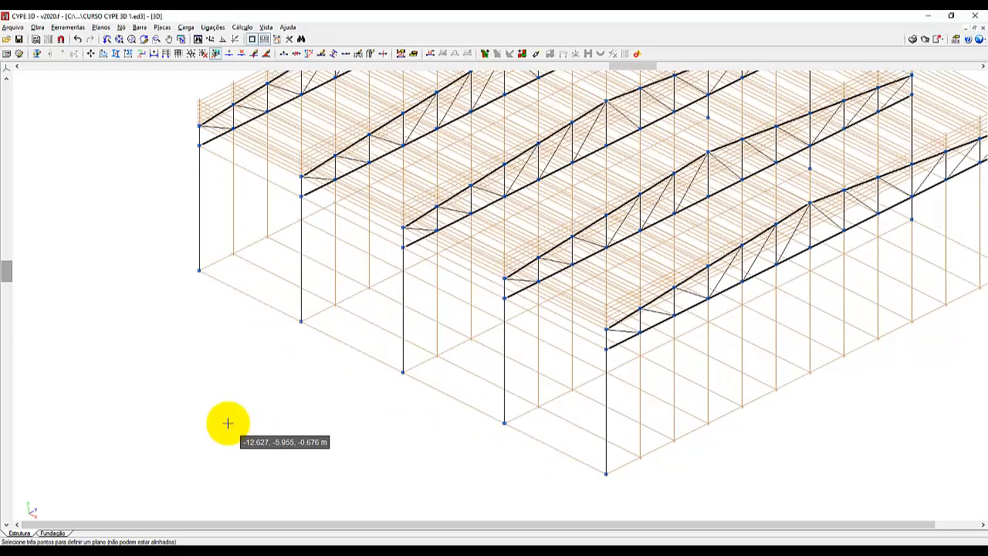
{"action": "scroll", "coordinate": [227, 423], "scroll_direction": "up", "scroll_amount": 1}
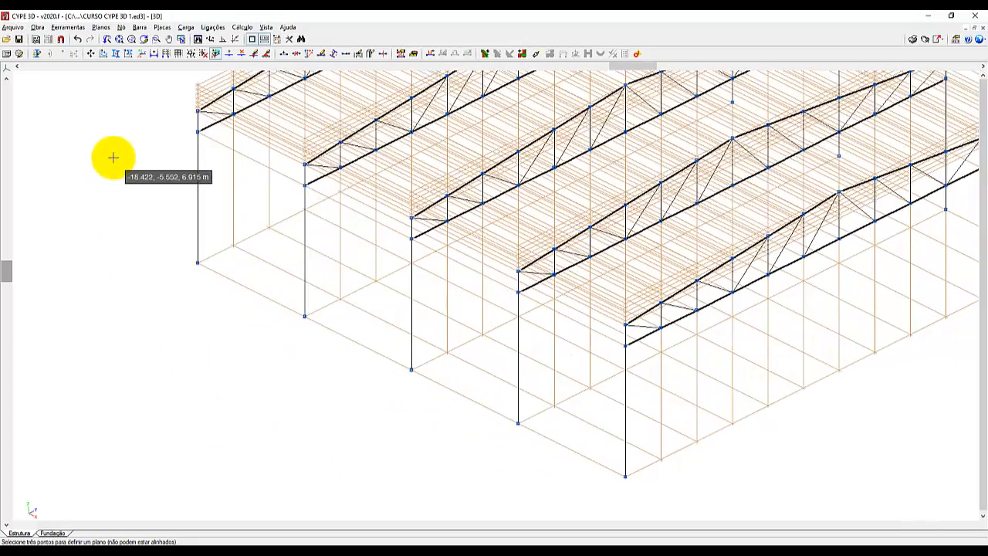
{"action": "scroll", "coordinate": [112, 157], "scroll_direction": "up", "scroll_amount": 1}
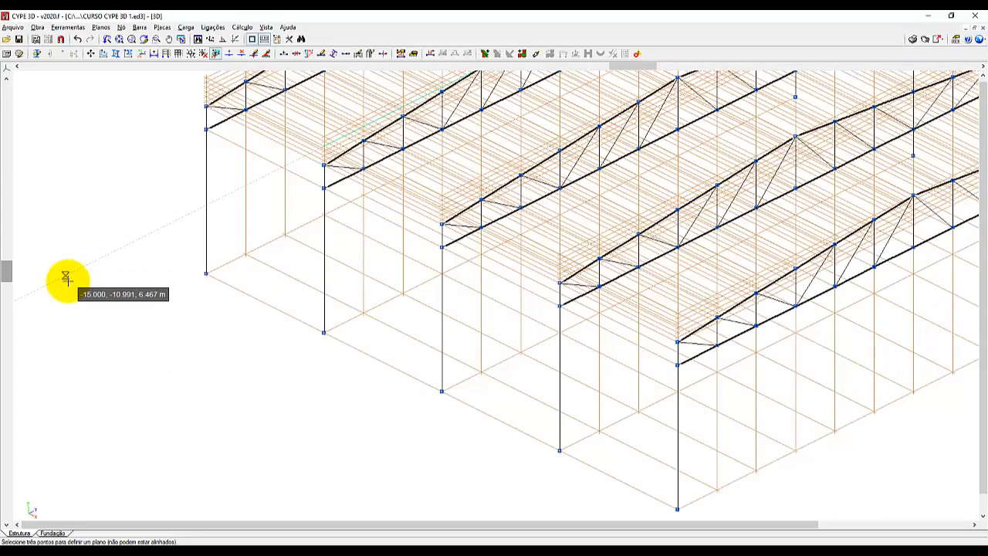
{"action": "left_click", "coordinate": [206, 274]}
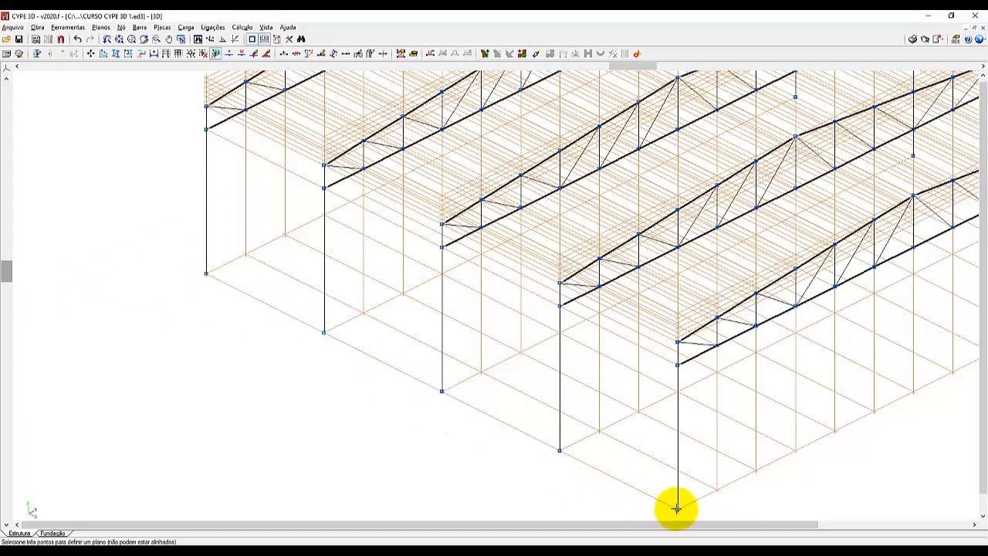
{"action": "left_click", "coordinate": [676, 509]}
{"action": "left_click", "coordinate": [677, 507]}
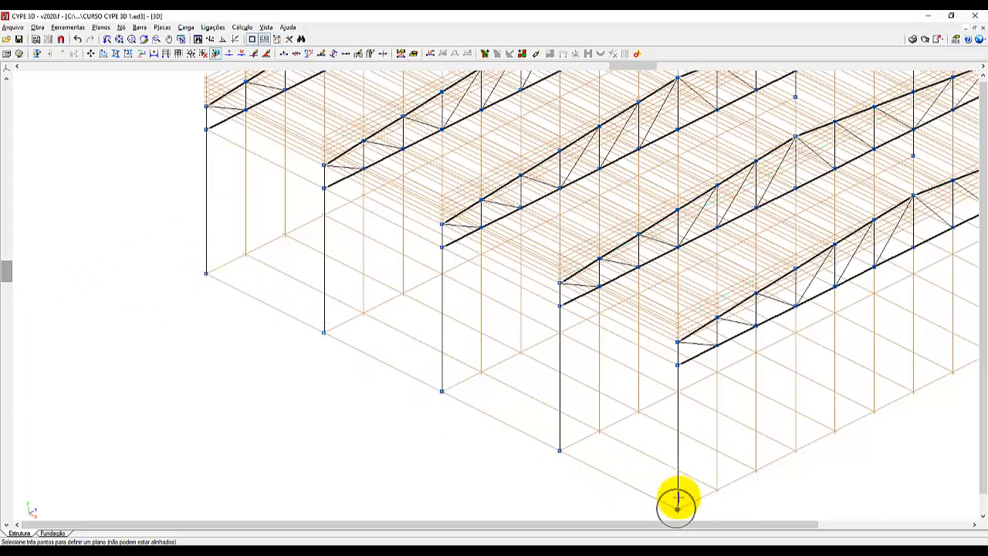
{"action": "left_click", "coordinate": [678, 340]}
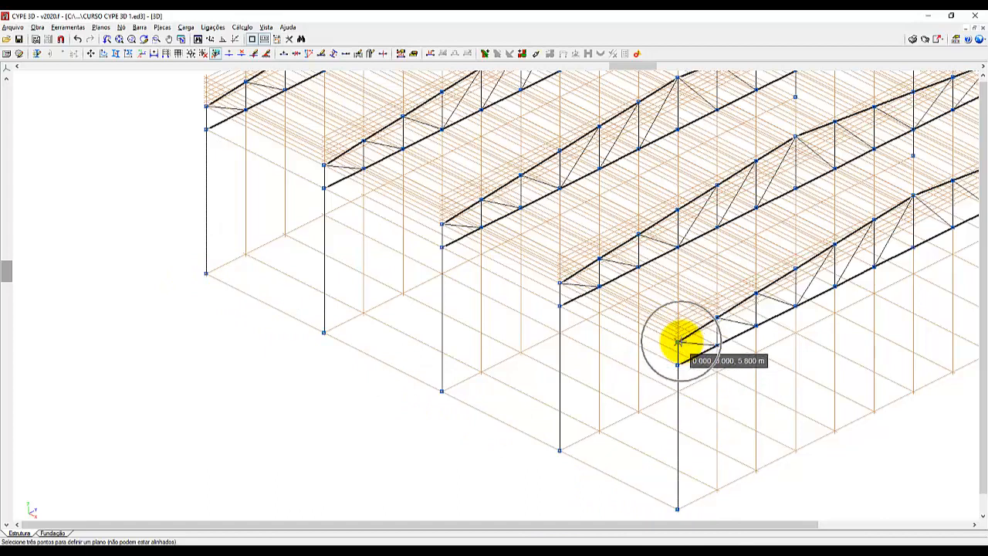
{"action": "left_click", "coordinate": [677, 341]}
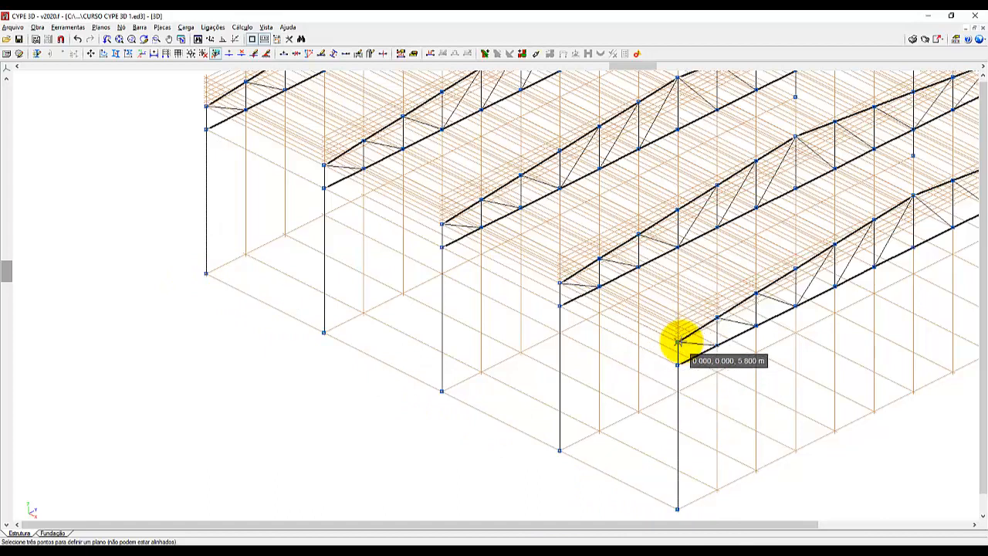
{"action": "left_click", "coordinate": [205, 274]}
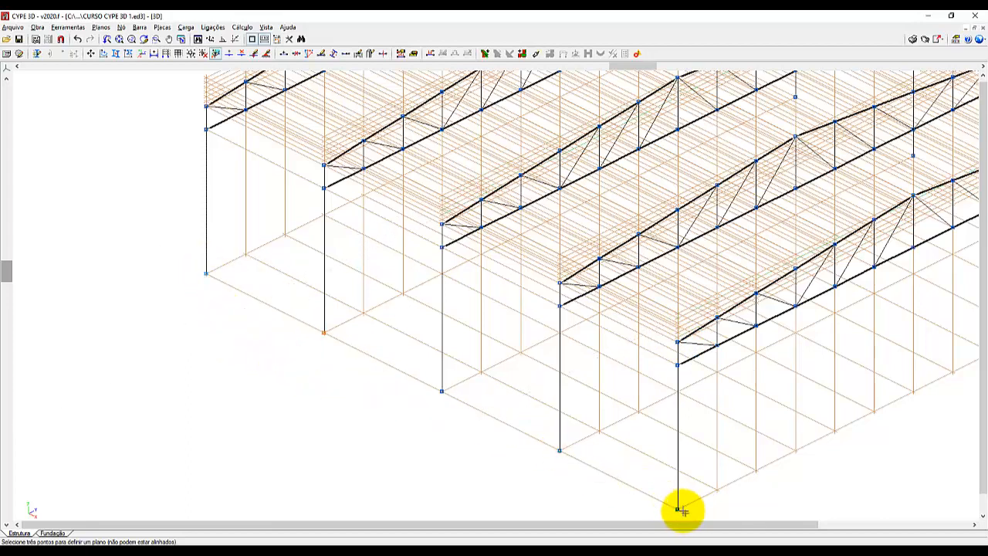
{"action": "left_click", "coordinate": [679, 509]}
{"action": "left_click", "coordinate": [677, 342]}
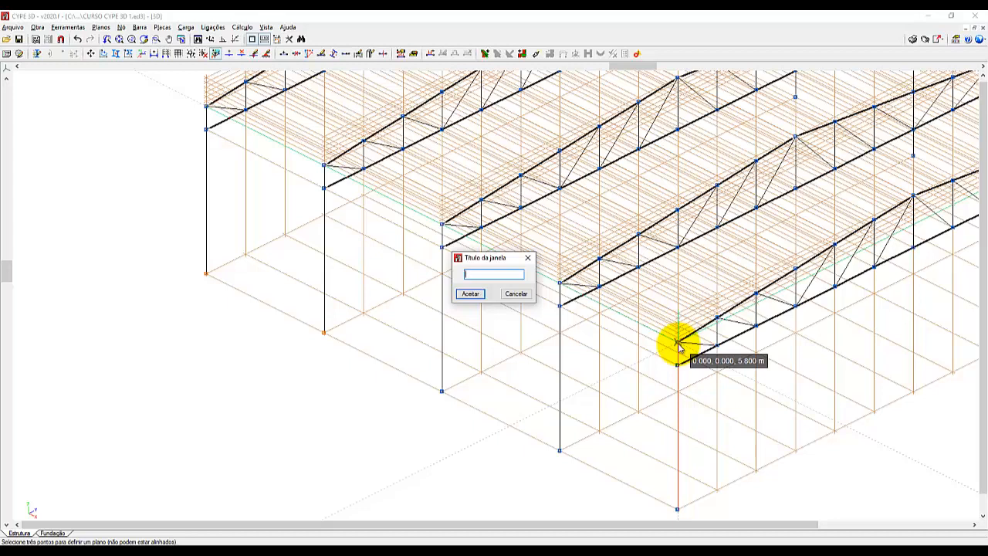
Title the new 2D view LATERAL ESQUERDA and bring all five side columns into view.
{"action": "type", "text": "TERAL ESQUERDA"}
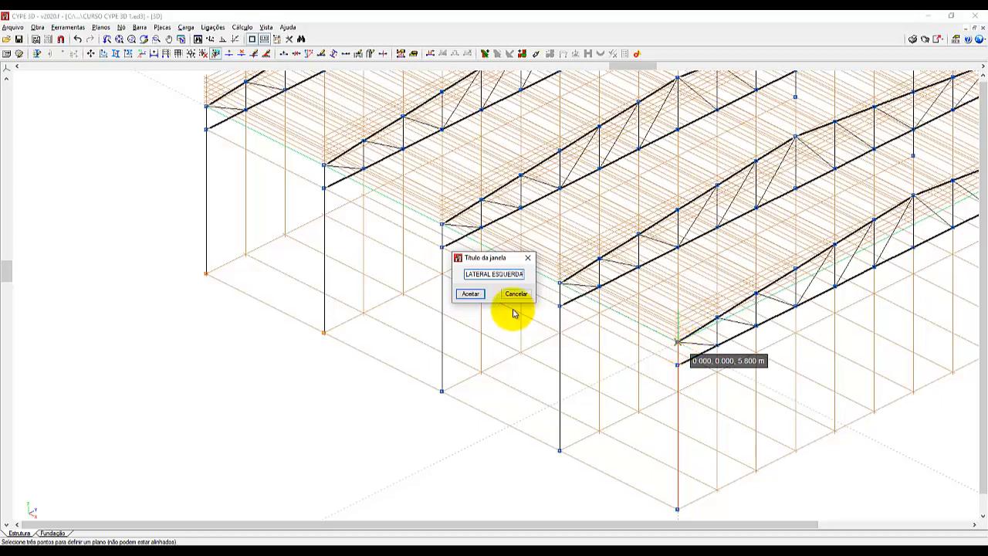
{"action": "left_click", "coordinate": [472, 294]}
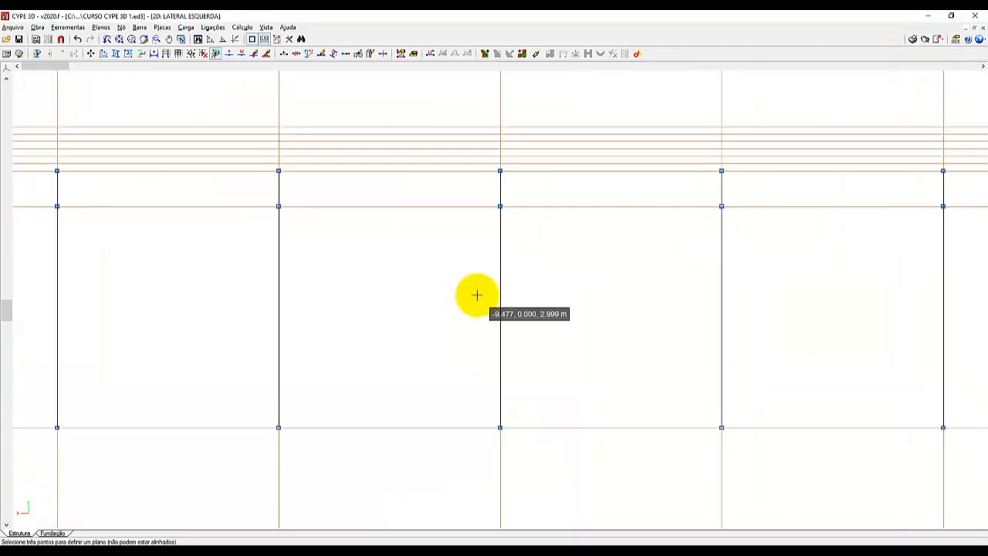
{"action": "scroll", "coordinate": [456, 341], "scroll_direction": "down", "scroll_amount": 3}
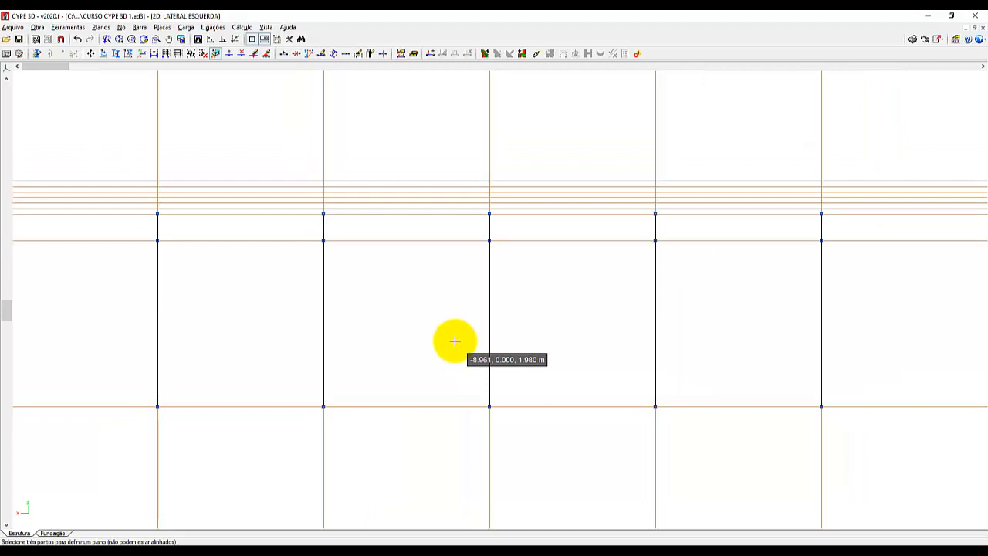
Tile the open view windows vertically and fit the model within the 3D, FRENTE and LATERAL ESQUERDA windows.
{"action": "left_click", "coordinate": [265, 28]}
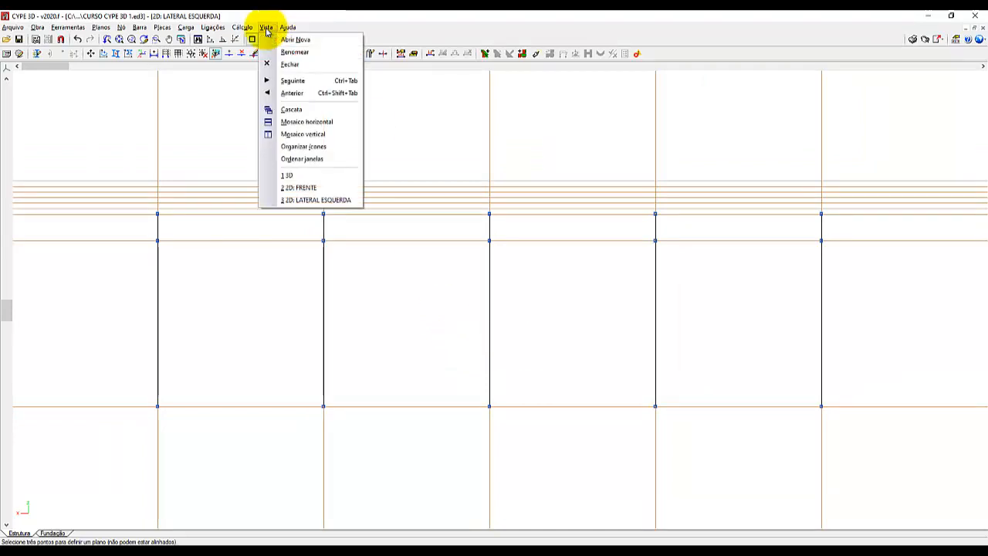
{"action": "left_click", "coordinate": [323, 135]}
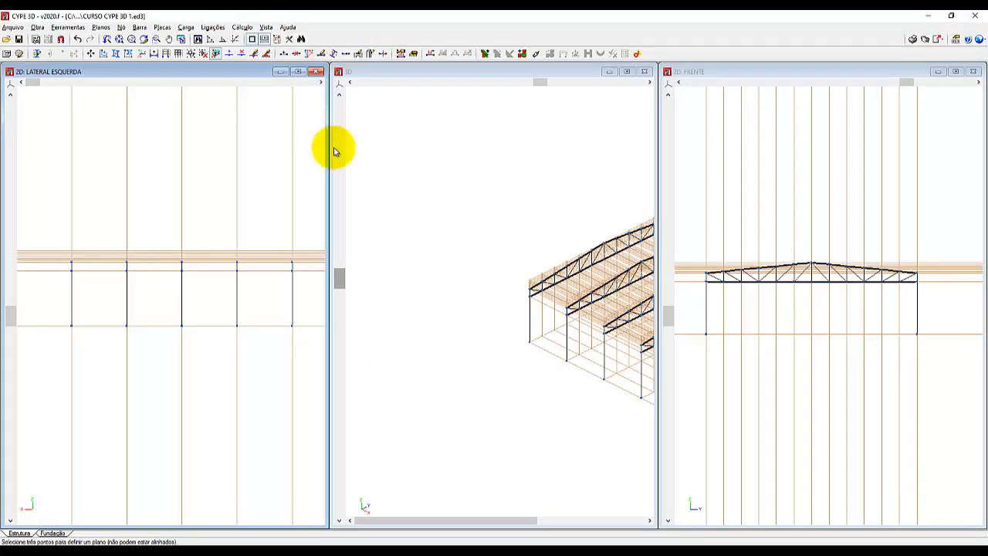
{"action": "scroll", "coordinate": [423, 188], "scroll_direction": "down", "scroll_amount": 4}
{"action": "scroll", "coordinate": [525, 178], "scroll_direction": "up", "scroll_amount": 4}
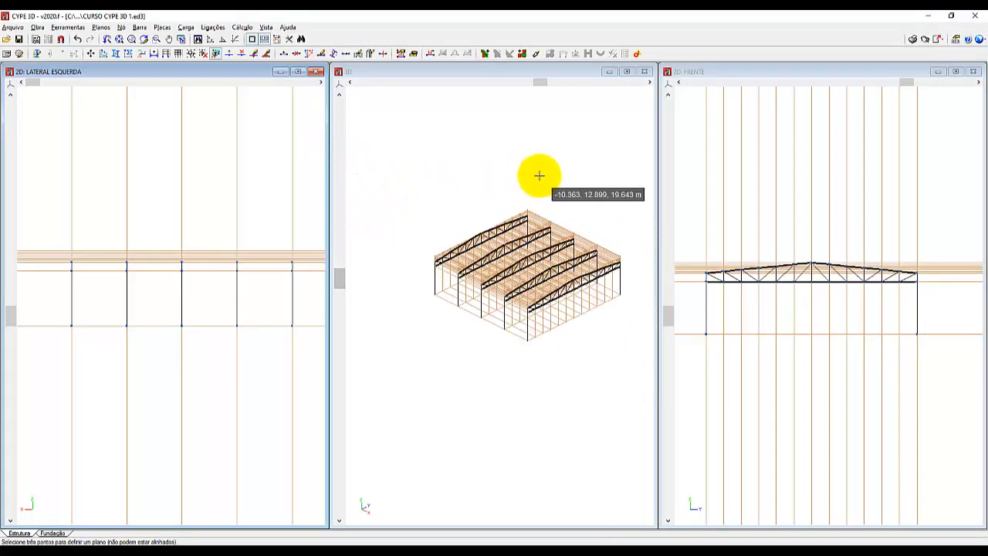
{"action": "scroll", "coordinate": [545, 177], "scroll_direction": "up", "scroll_amount": 1}
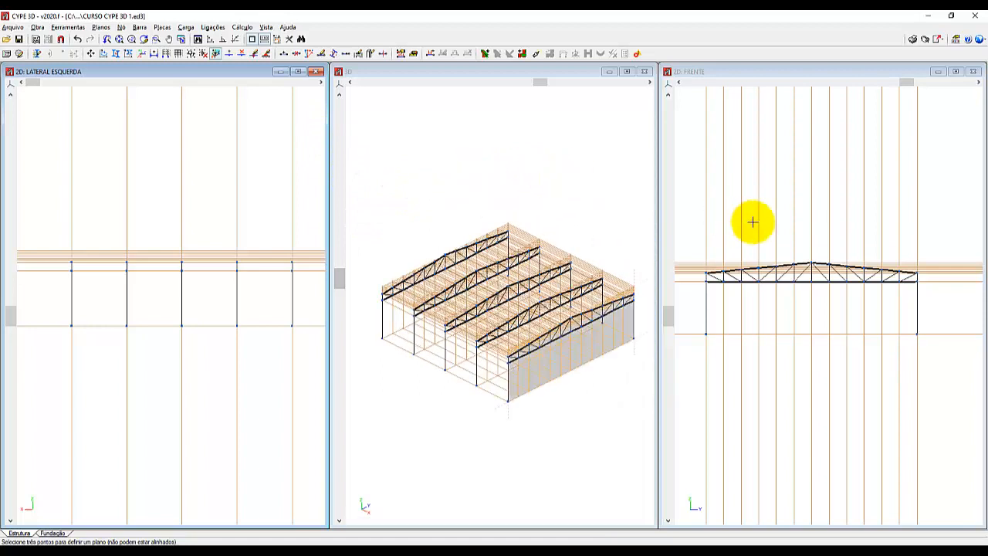
{"action": "scroll", "coordinate": [734, 280], "scroll_direction": "up", "scroll_amount": 3}
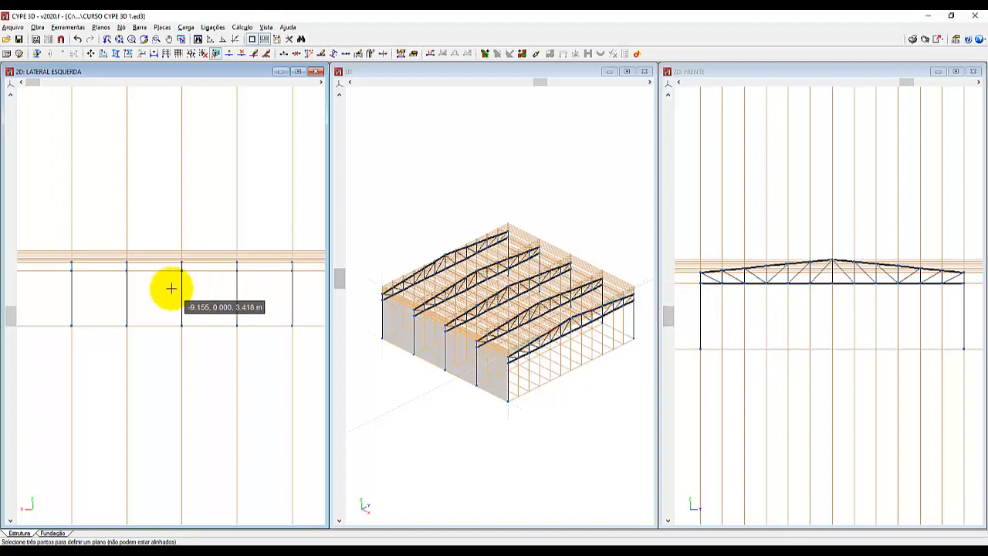
{"action": "scroll", "coordinate": [171, 288], "scroll_direction": "down", "scroll_amount": 1}
{"action": "scroll", "coordinate": [253, 293], "scroll_direction": "up", "scroll_amount": 1}
{"action": "scroll", "coordinate": [253, 293], "scroll_direction": "up", "scroll_amount": 1}
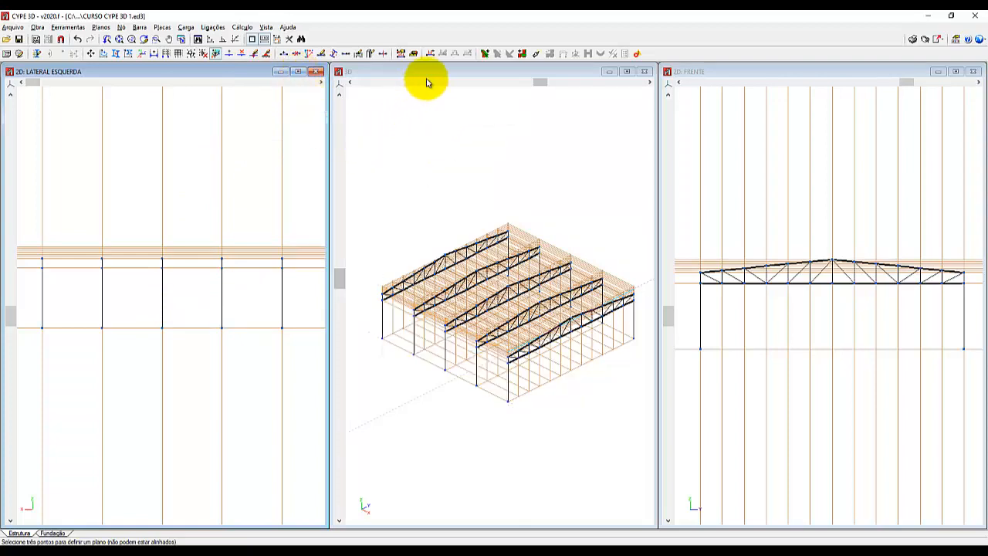
Shrink the 3D window, place it between the two 2D windows and fit the whole structure inside it.
{"action": "left_click_drag", "start_coordinate": [426, 73], "coordinate": [219, 189]}
{"action": "left_click_drag", "start_coordinate": [174, 212], "coordinate": [484, 263]}
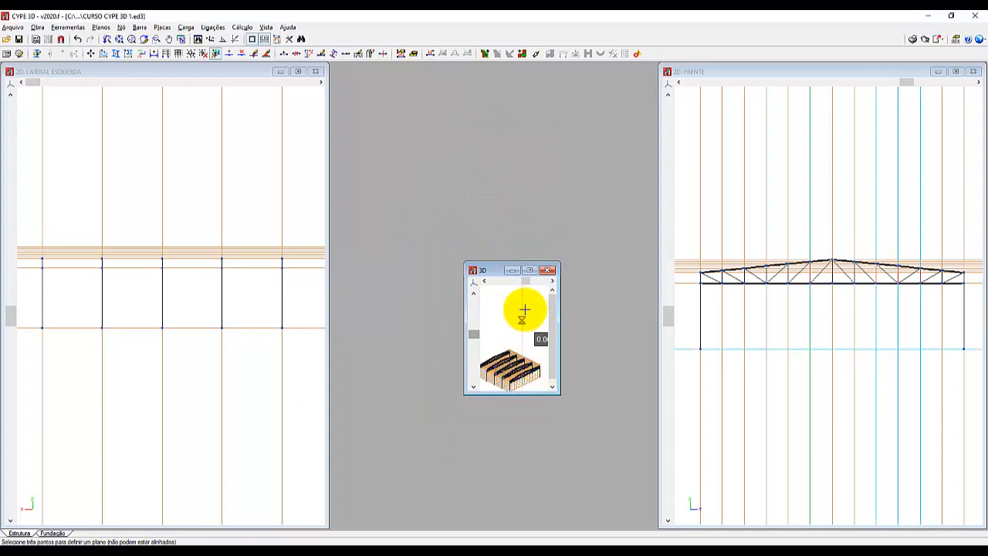
{"action": "scroll", "coordinate": [515, 325], "scroll_direction": "down", "scroll_amount": 2}
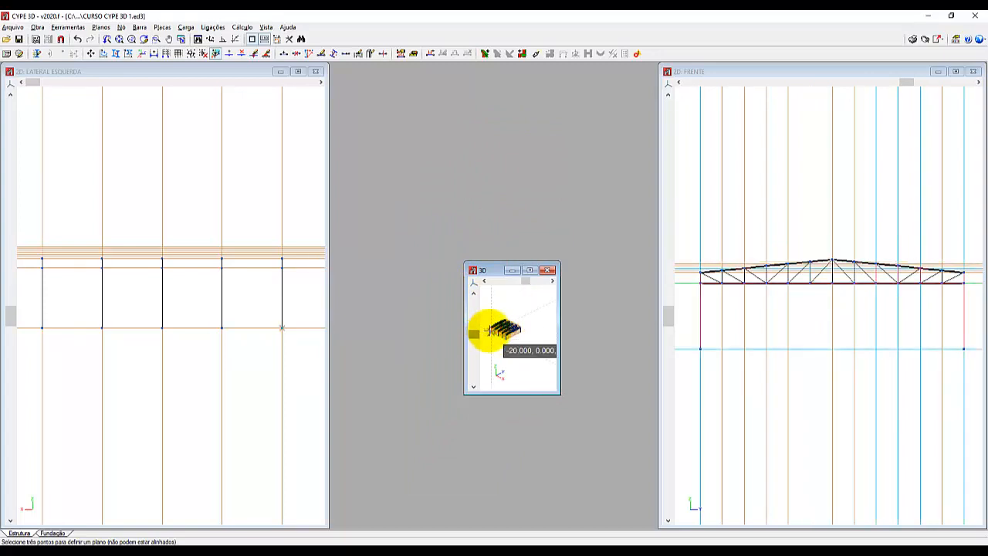
{"action": "scroll", "coordinate": [488, 330], "scroll_direction": "up", "scroll_amount": 2}
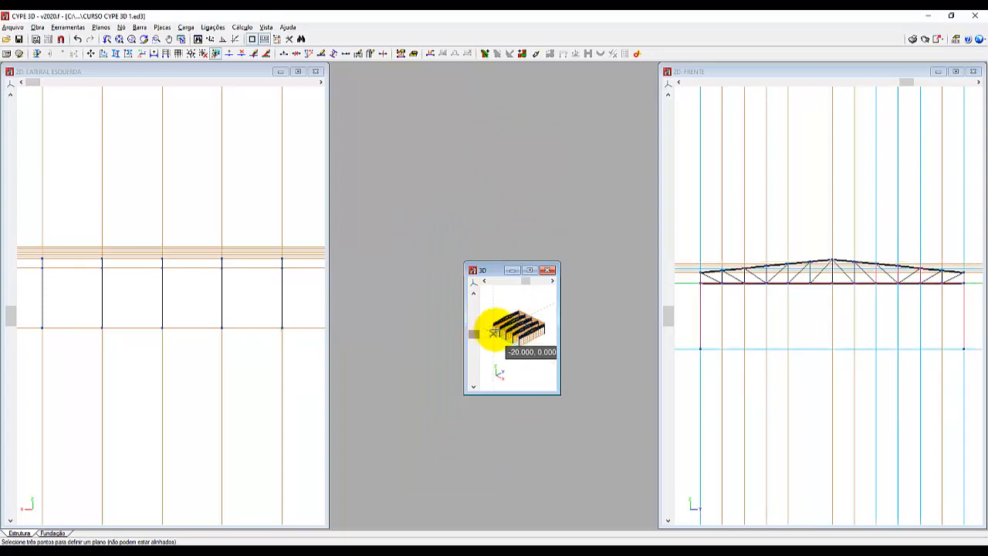
Move the LATERAL ESQUERDA window next to FRENTE, then minimise and restore the small 3D window over them.
{"action": "left_click", "coordinate": [510, 270]}
{"action": "left_click_drag", "start_coordinate": [166, 71], "coordinate": [488, 77]}
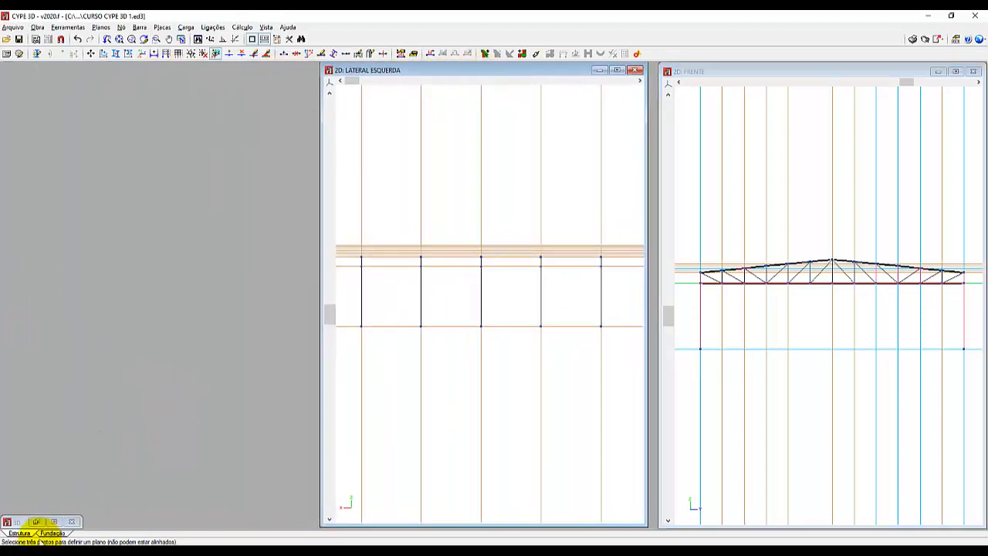
{"action": "left_click", "coordinate": [35, 521]}
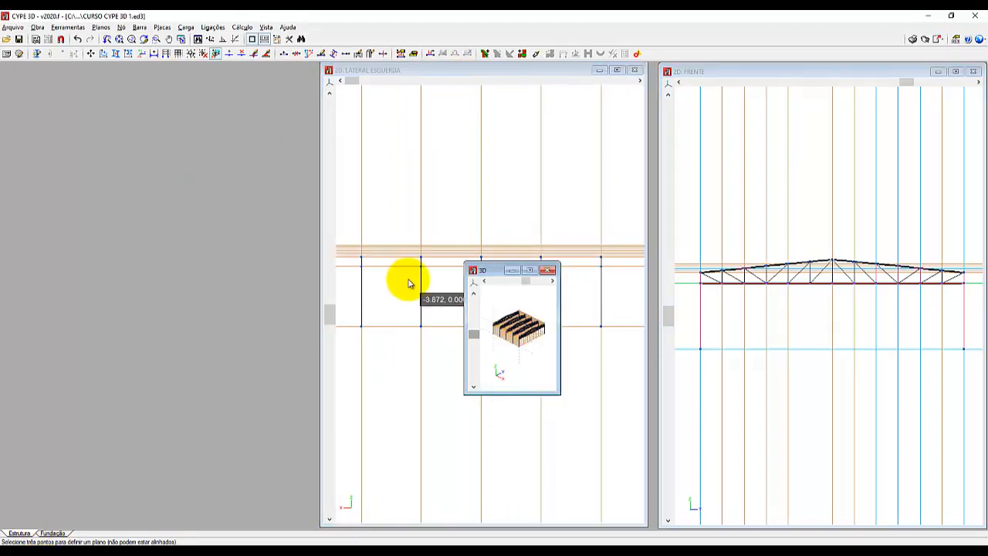
{"action": "left_click", "coordinate": [511, 270]}
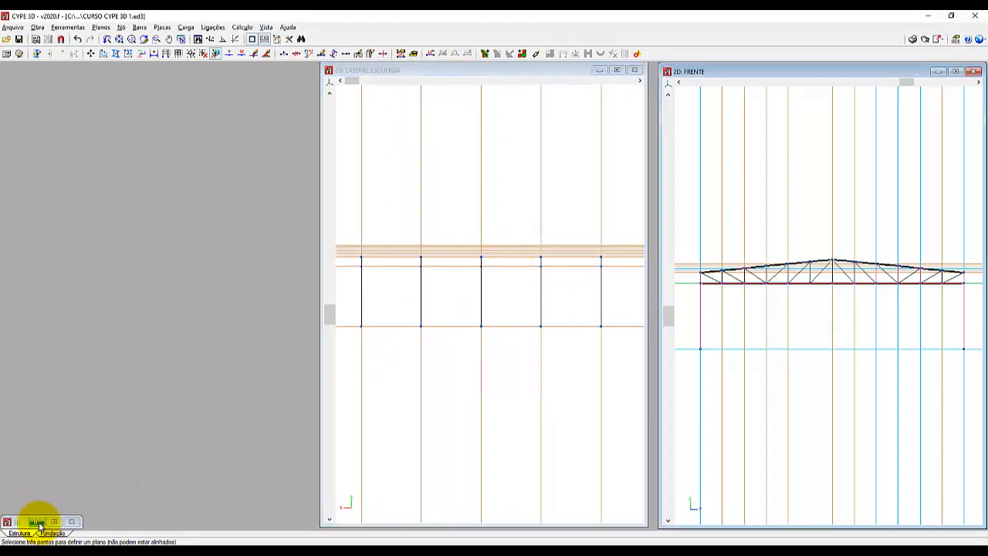
{"action": "left_click", "coordinate": [36, 521]}
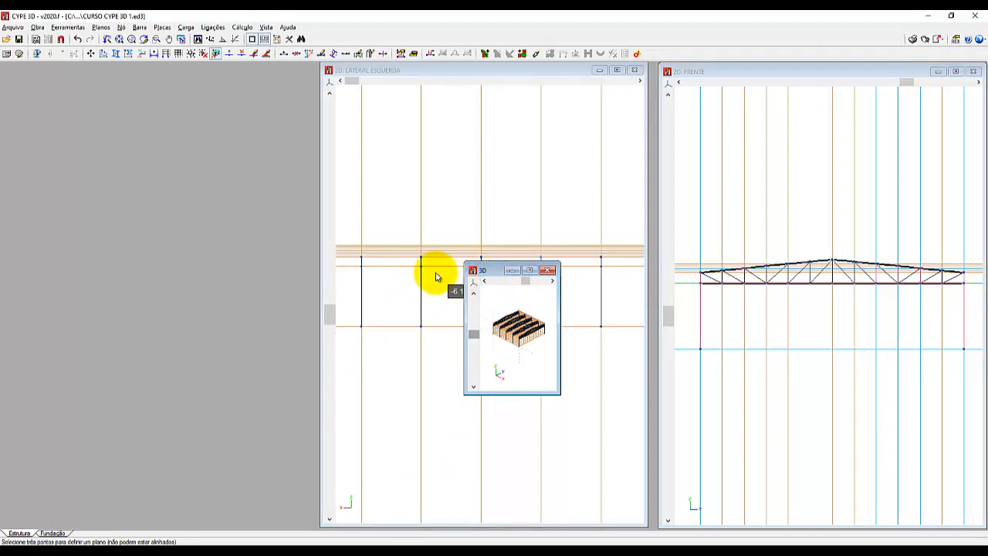
Maximise the 3D window and enlarge the whole structure in it.
{"action": "left_click", "coordinate": [529, 270]}
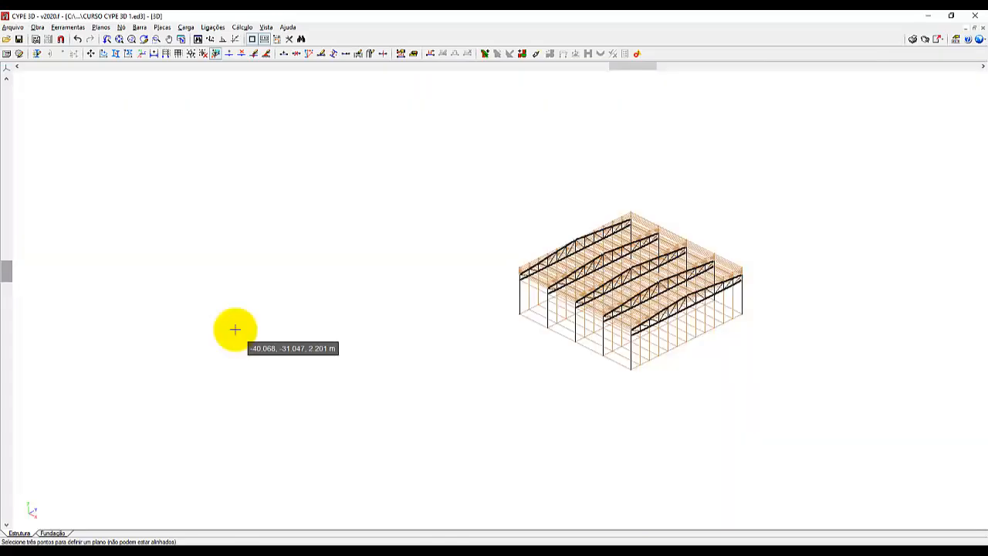
{"action": "scroll", "coordinate": [749, 298], "scroll_direction": "up", "scroll_amount": 2}
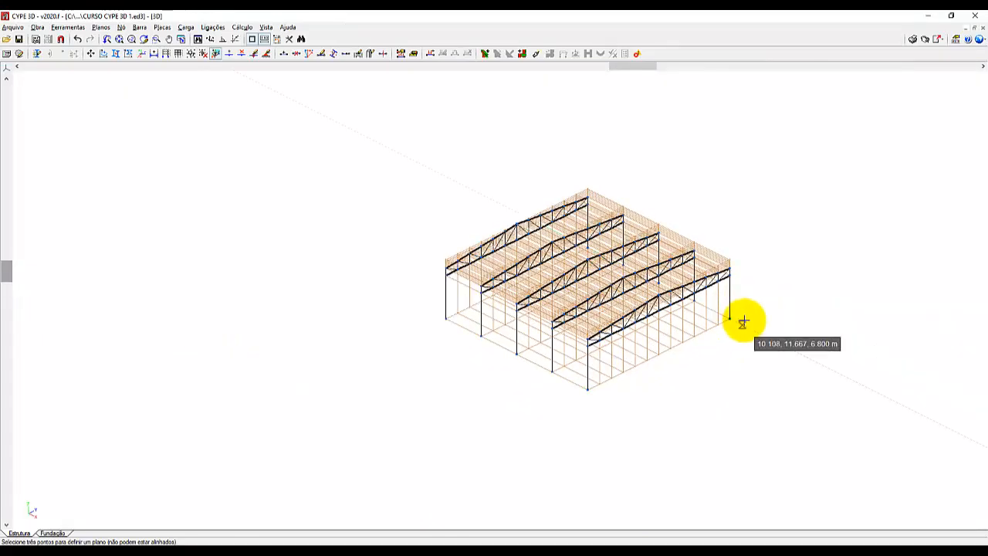
{"action": "scroll", "coordinate": [742, 322], "scroll_direction": "up", "scroll_amount": 2}
{"action": "scroll", "coordinate": [777, 221], "scroll_direction": "up", "scroll_amount": 2}
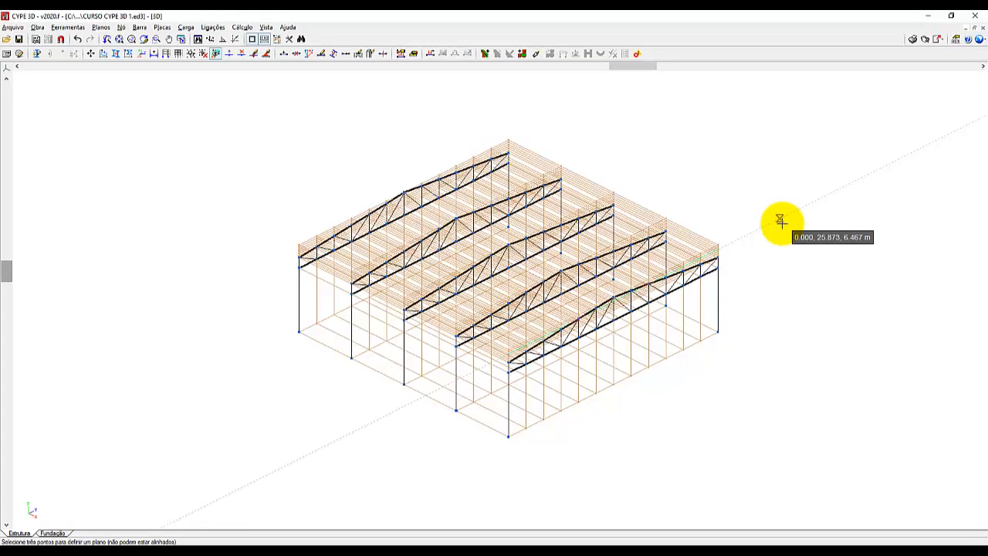
Switch to the LATERAL ESQUERDA view and frame its five side columns.
{"action": "left_click", "coordinate": [268, 28]}
{"action": "left_click", "coordinate": [312, 200]}
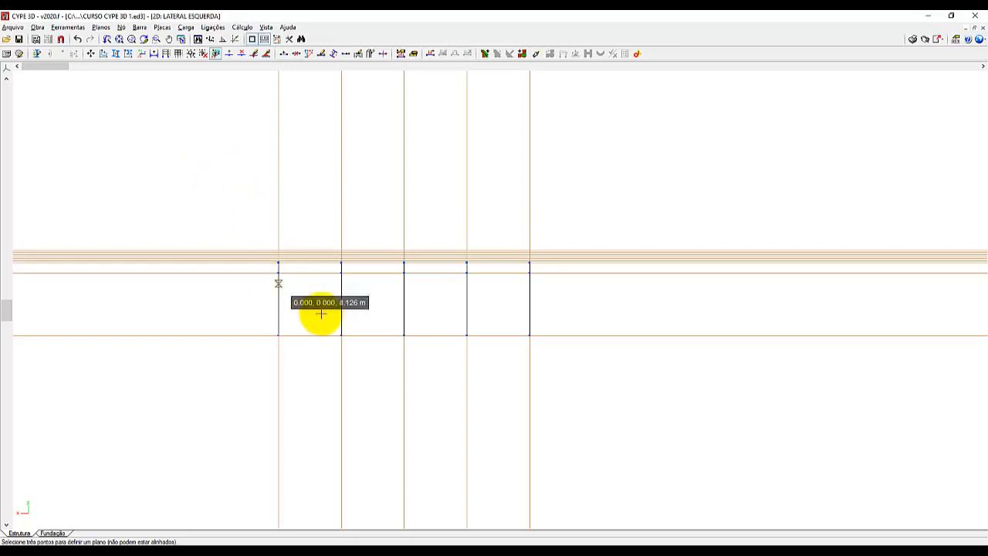
{"action": "scroll", "coordinate": [321, 312], "scroll_direction": "up", "scroll_amount": 2}
{"action": "scroll", "coordinate": [347, 289], "scroll_direction": "up", "scroll_amount": 3}
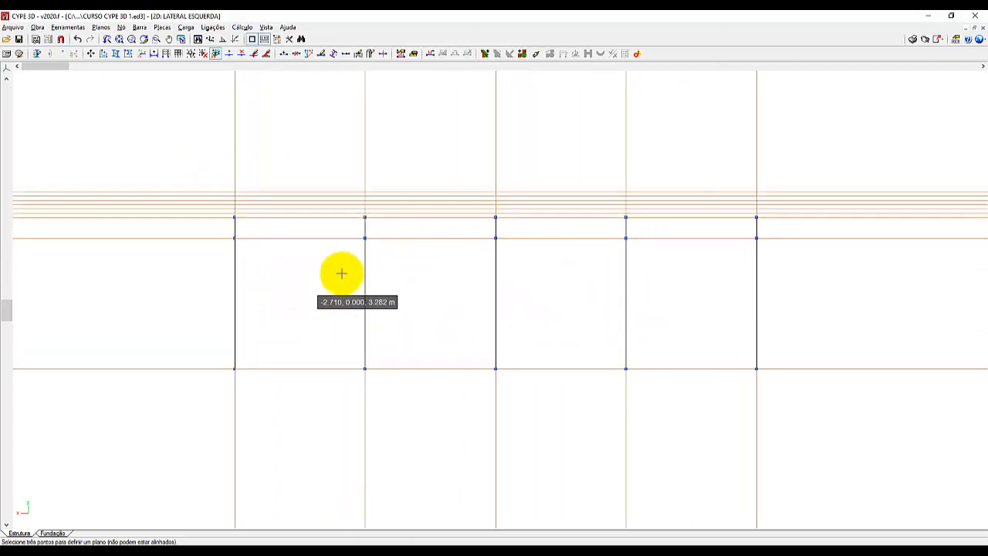
{"action": "scroll", "coordinate": [564, 305], "scroll_direction": "up", "scroll_amount": 1}
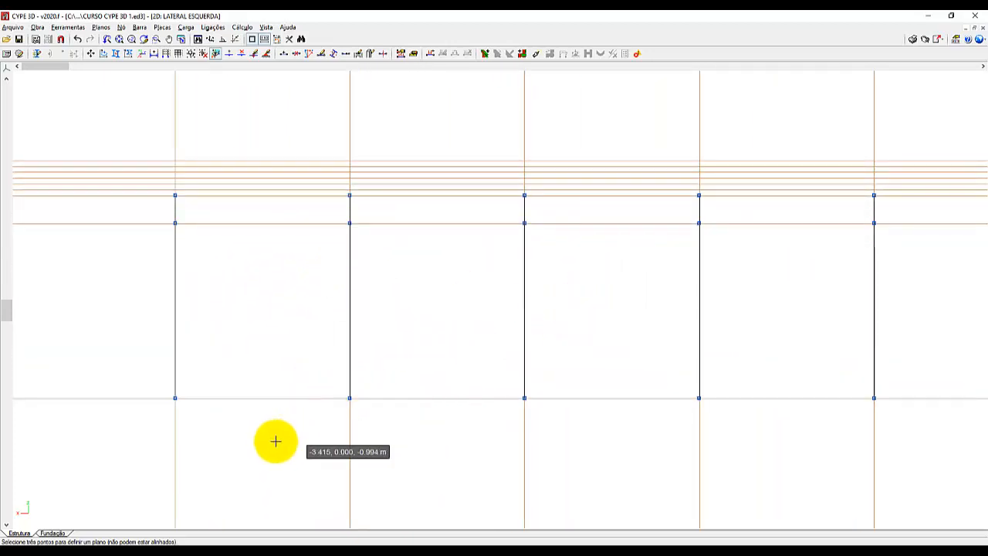
{"action": "scroll", "coordinate": [272, 441], "scroll_direction": "down", "scroll_amount": 1}
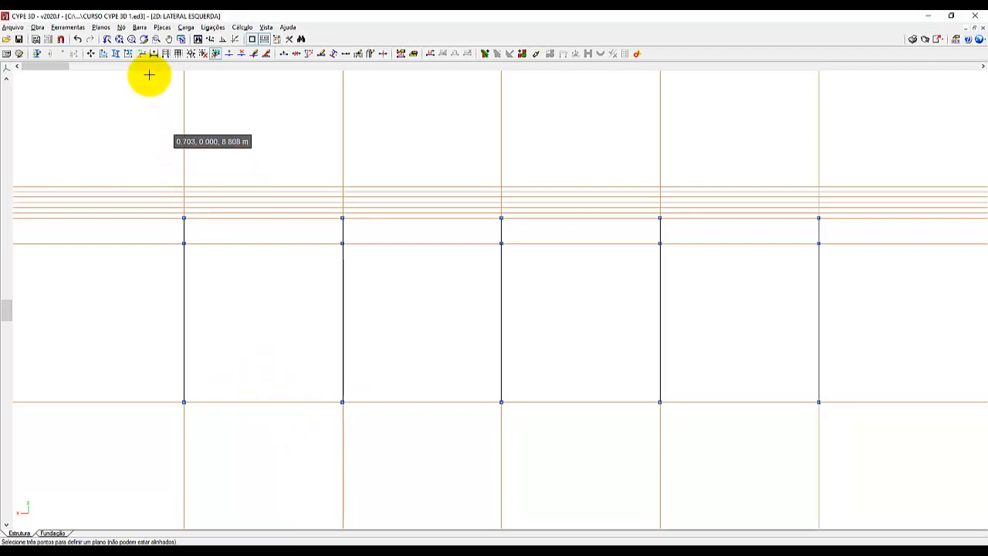
Draw two horizontal U100X40X2.00 bars from the first to the last column, one through the column tops and one through the nodes below.
{"action": "left_click", "coordinate": [144, 28]}
{"action": "left_click", "coordinate": [143, 40]}
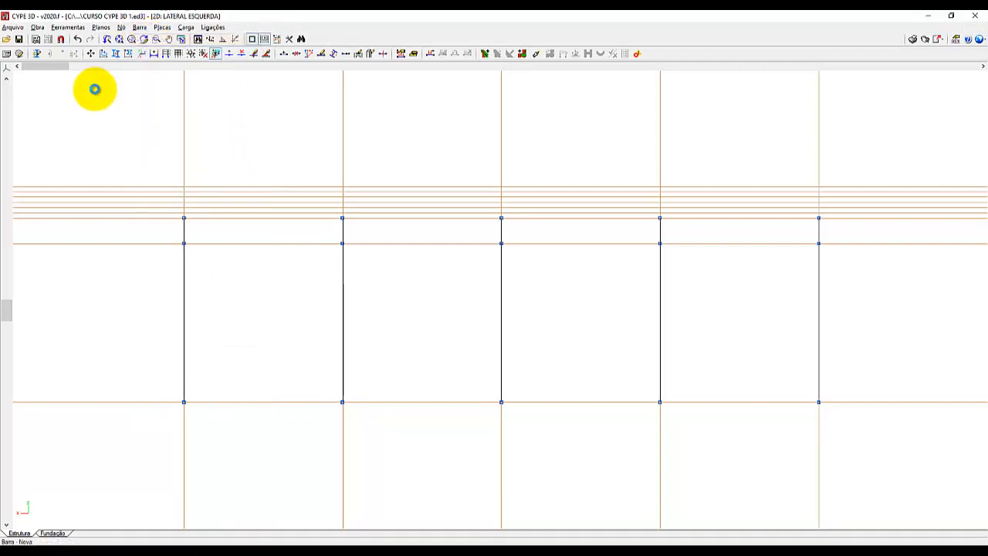
{"action": "left_click_drag", "start_coordinate": [95, 89], "coordinate": [104, 112]}
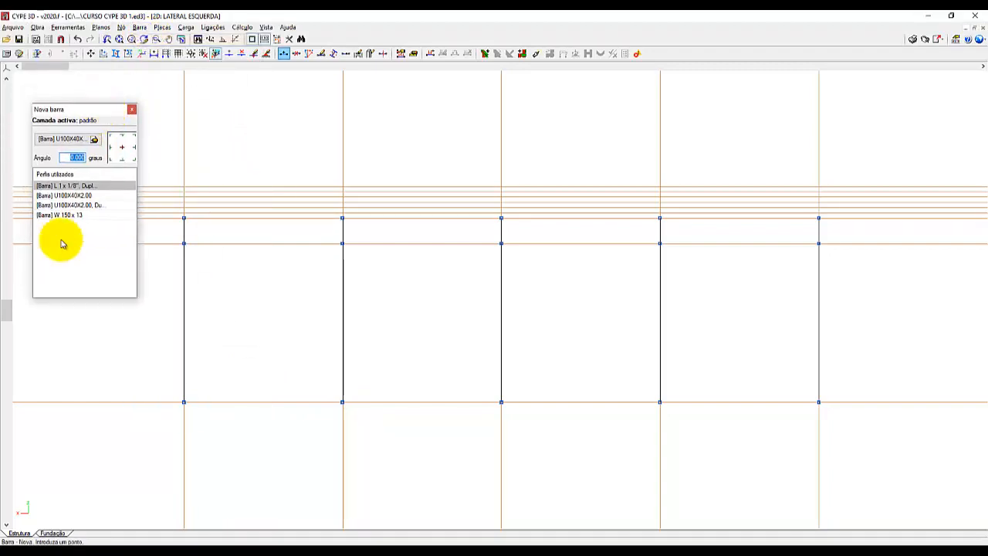
{"action": "left_click", "coordinate": [65, 196]}
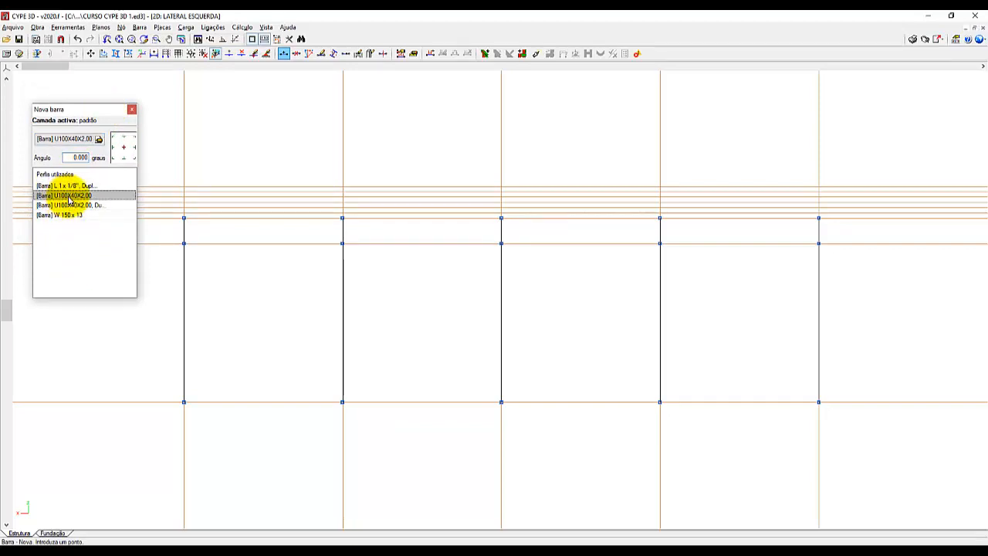
{"action": "left_click", "coordinate": [182, 217]}
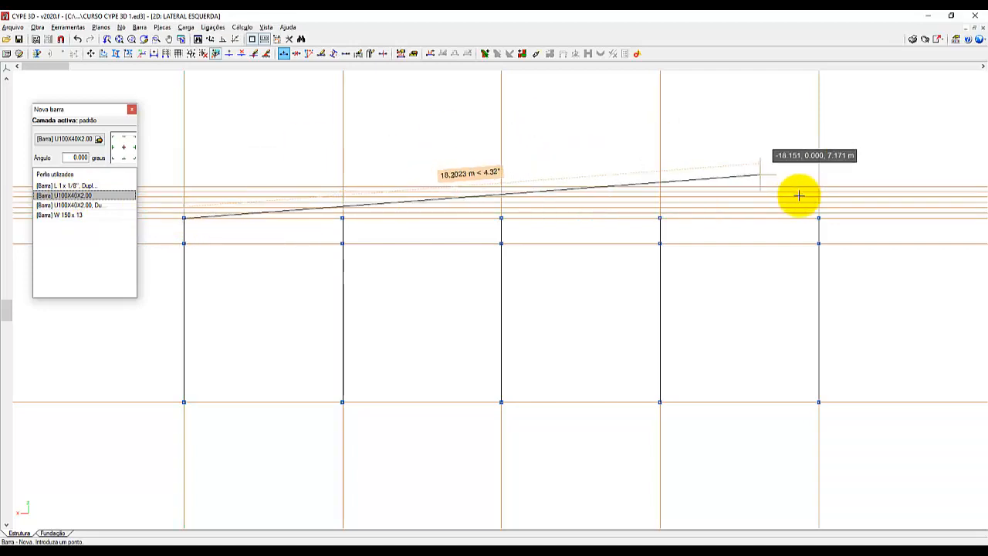
{"action": "left_click", "coordinate": [817, 217]}
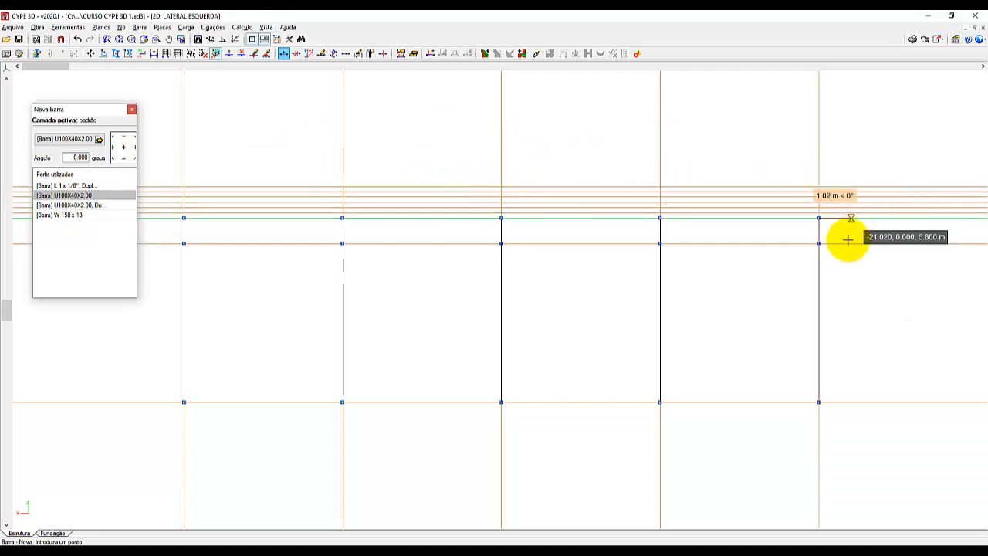
{"action": "left_click", "coordinate": [818, 244]}
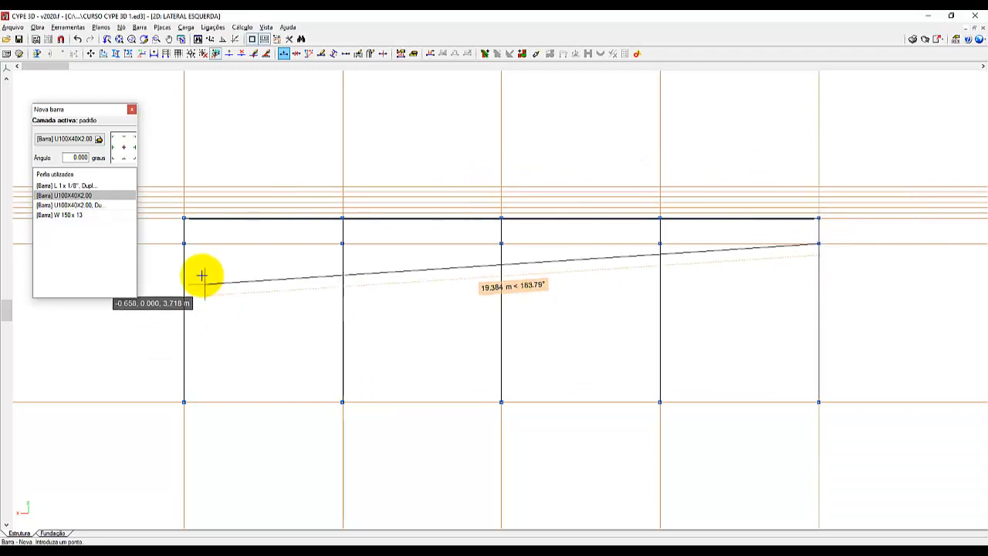
{"action": "left_click", "coordinate": [184, 244]}
{"action": "right_click", "coordinate": [239, 302]}
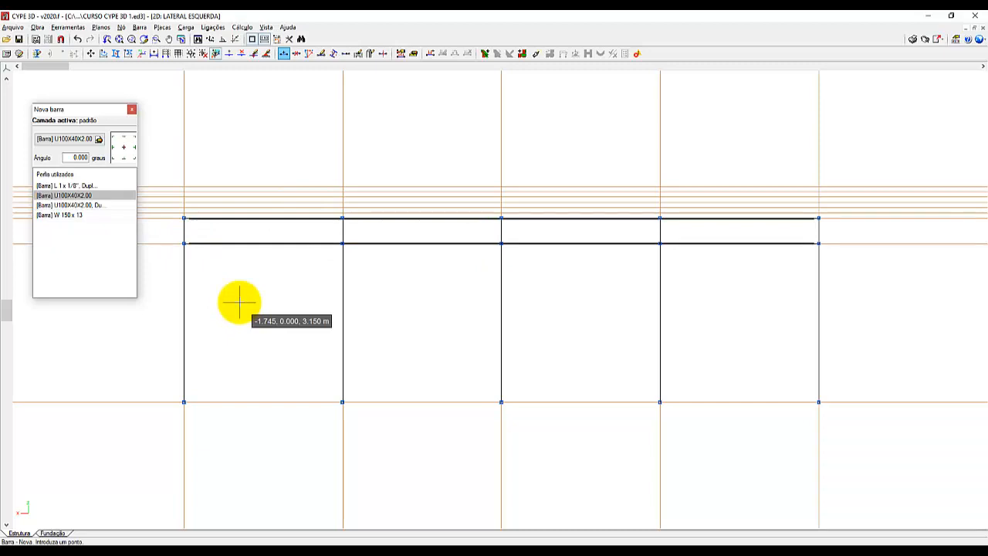
Set the upper longitudinal bar's arrangement so the U profile opens downward, with its insertion point at the middle of the web.
{"action": "left_click", "coordinate": [139, 27]}
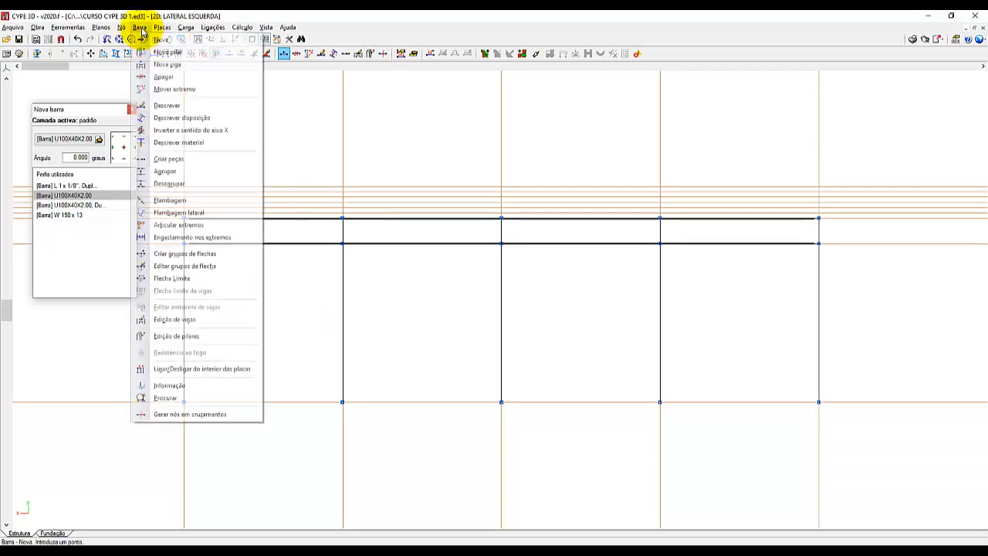
{"action": "left_click", "coordinate": [166, 118]}
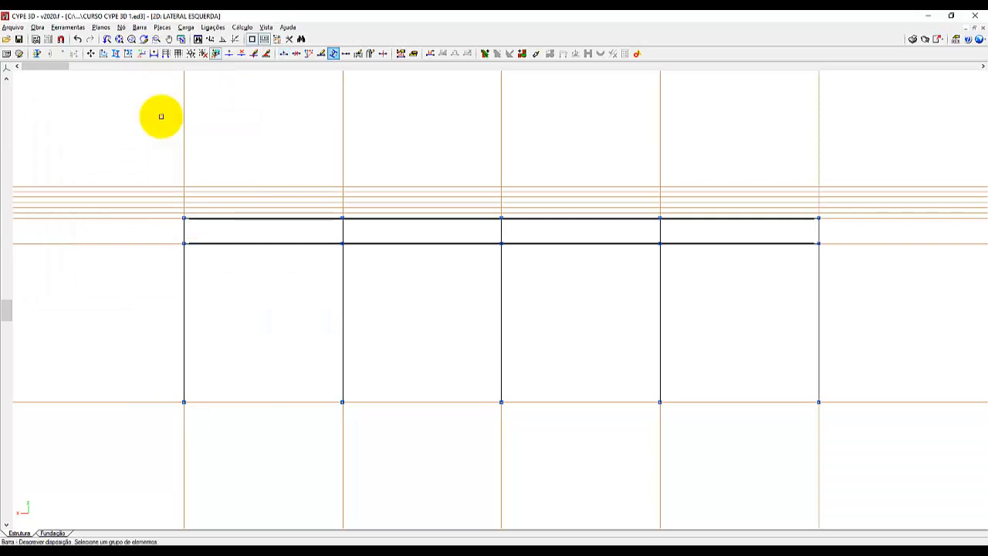
{"action": "left_click", "coordinate": [280, 217]}
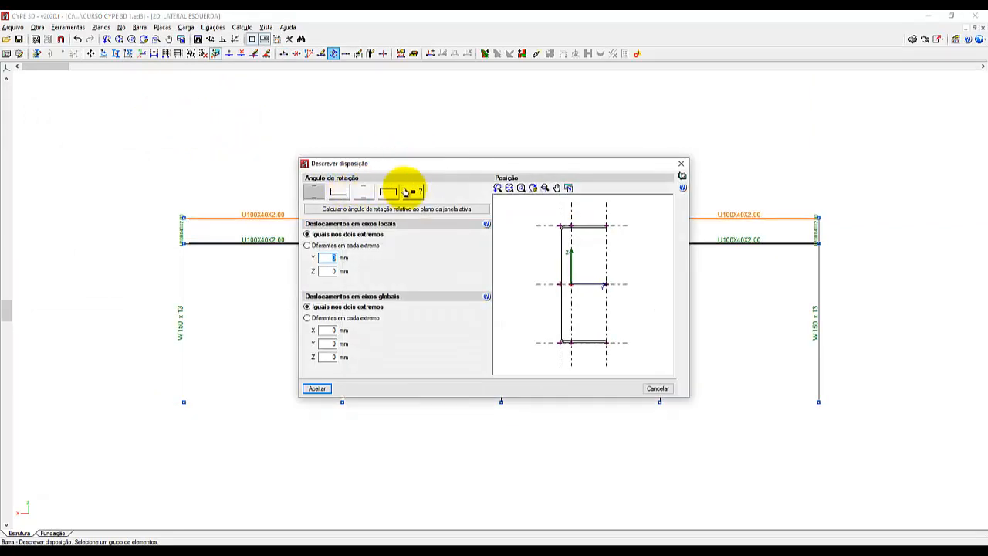
{"action": "left_click", "coordinate": [388, 191]}
{"action": "left_click", "coordinate": [576, 255]}
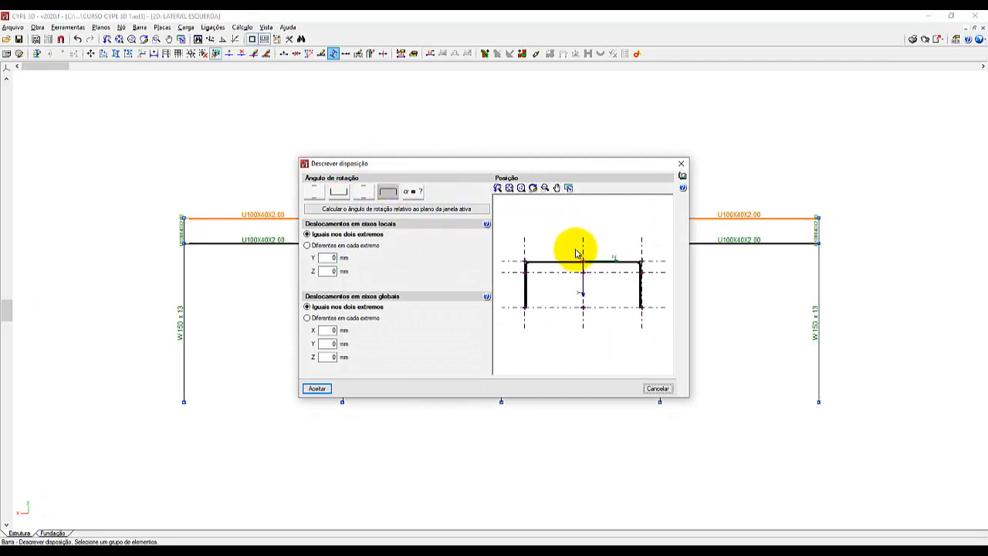
{"action": "left_click", "coordinate": [317, 388]}
Set the lower longitudinal bar's arrangement so the U profile opens upward, with its insertion point at the middle of the web.
{"action": "left_click", "coordinate": [271, 248]}
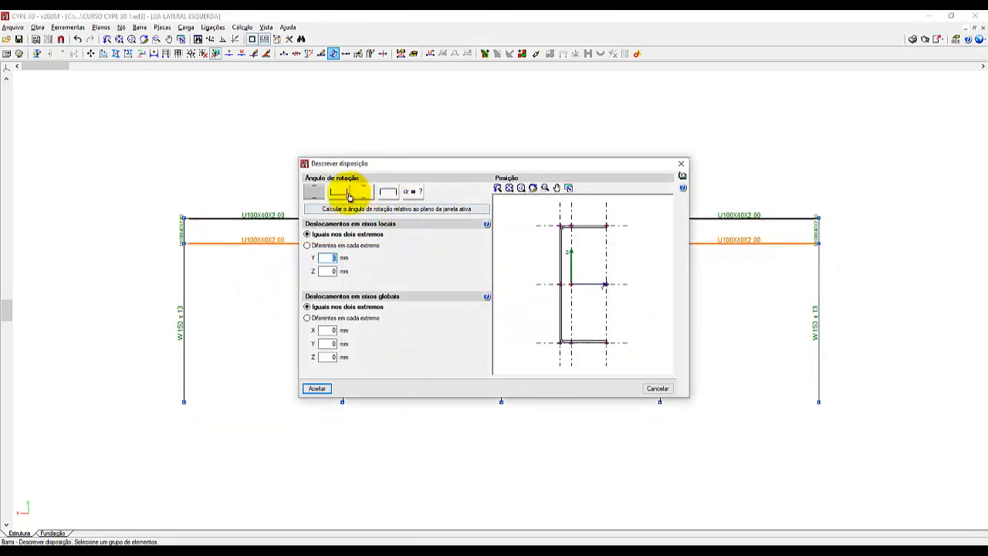
{"action": "left_click", "coordinate": [348, 197]}
{"action": "left_click", "coordinate": [584, 308]}
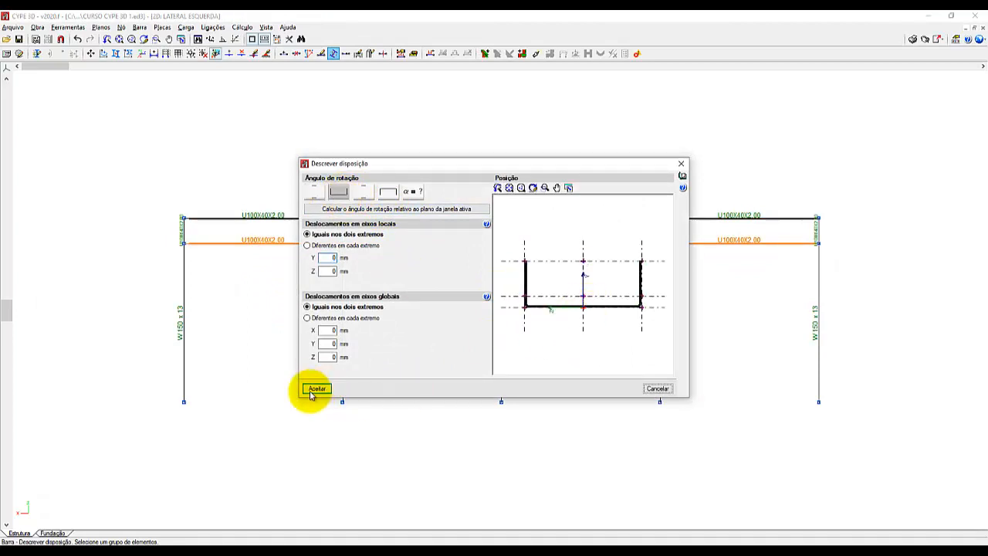
{"action": "left_click", "coordinate": [316, 388]}
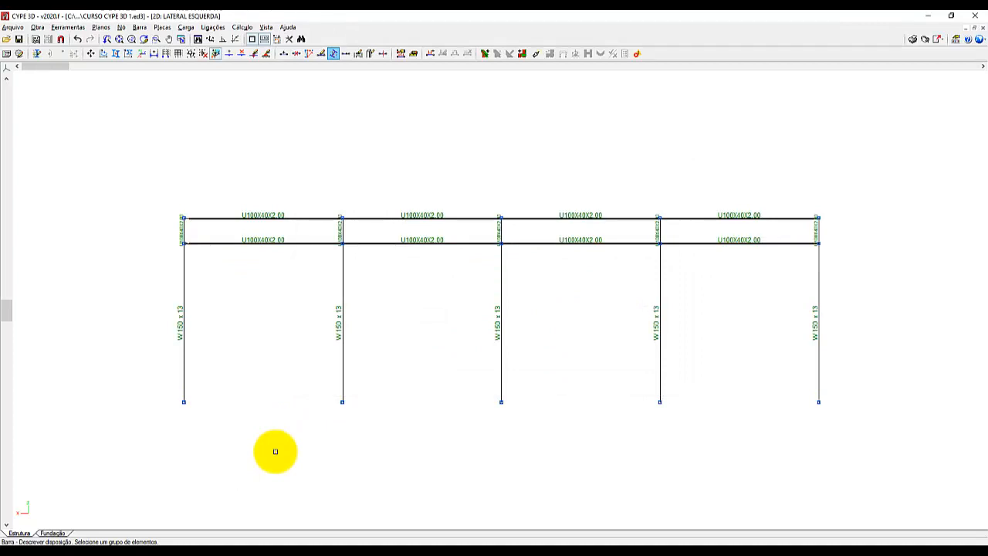
Generate nodes along the upper longitudinal bar between its end nodes, using 16 divisions.
{"action": "scroll", "coordinate": [353, 351], "scroll_direction": "up", "scroll_amount": 3}
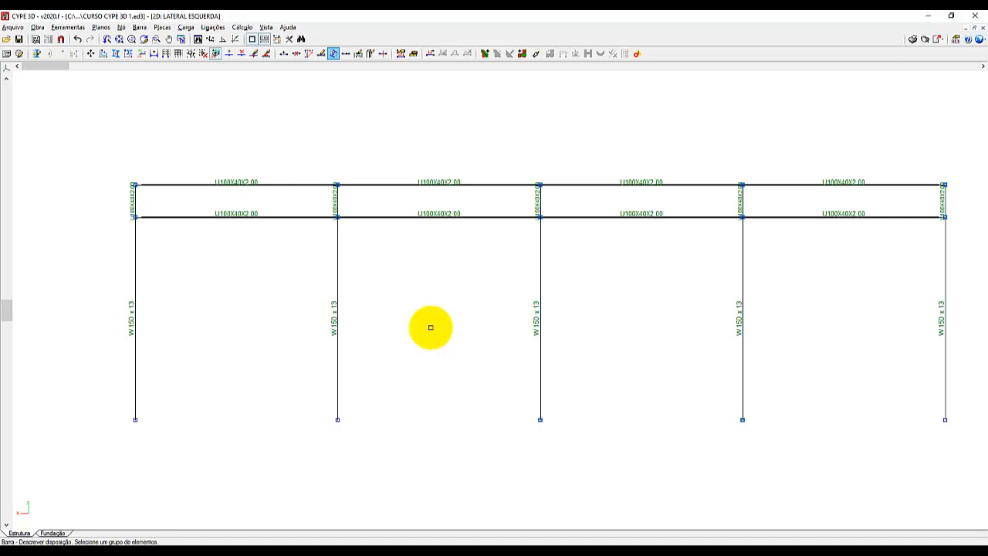
{"action": "left_click", "coordinate": [66, 29]}
{"action": "mouse_move", "coordinate": [84, 184]}
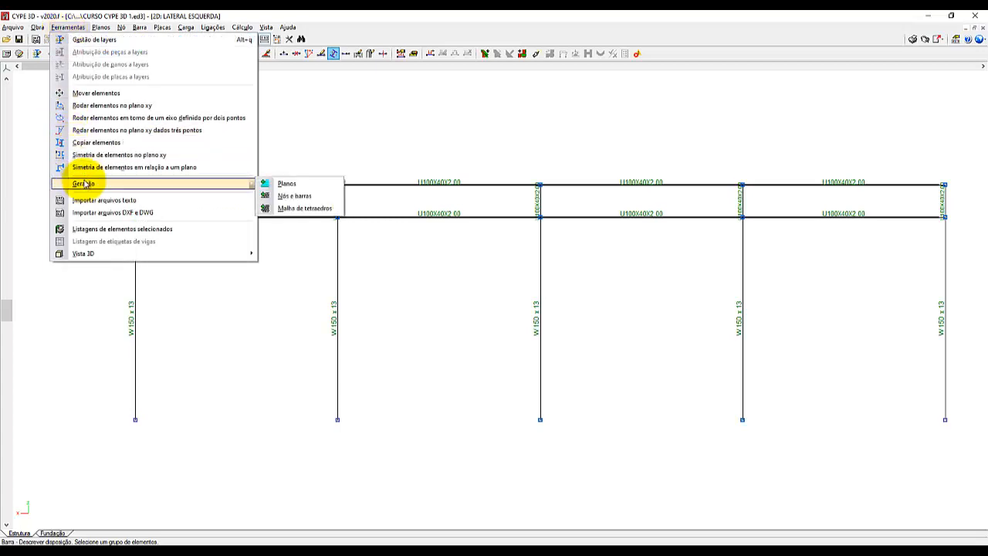
{"action": "left_click", "coordinate": [289, 196]}
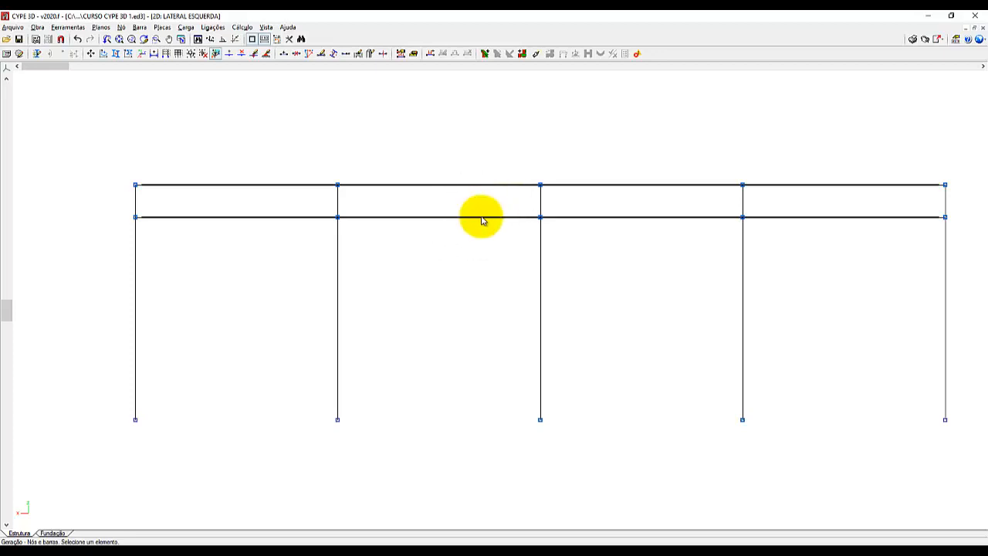
{"action": "left_click", "coordinate": [135, 185]}
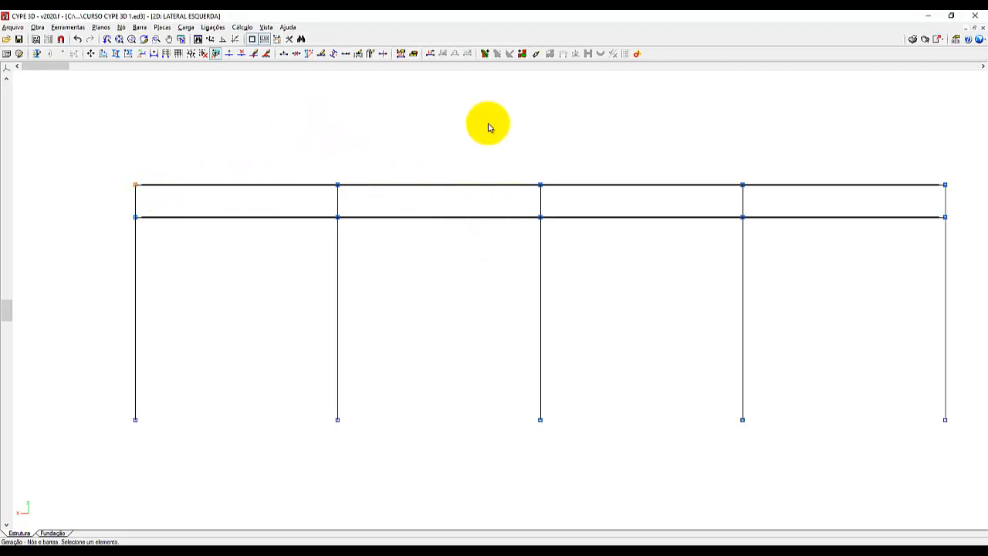
{"action": "left_click", "coordinate": [945, 186]}
{"action": "right_click", "coordinate": [895, 145]}
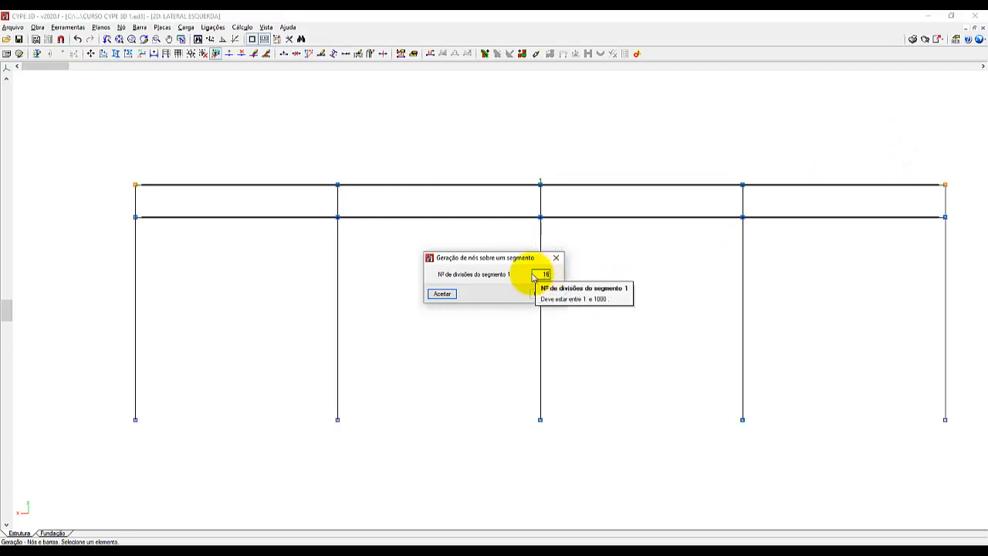
{"action": "left_click", "coordinate": [442, 293]}
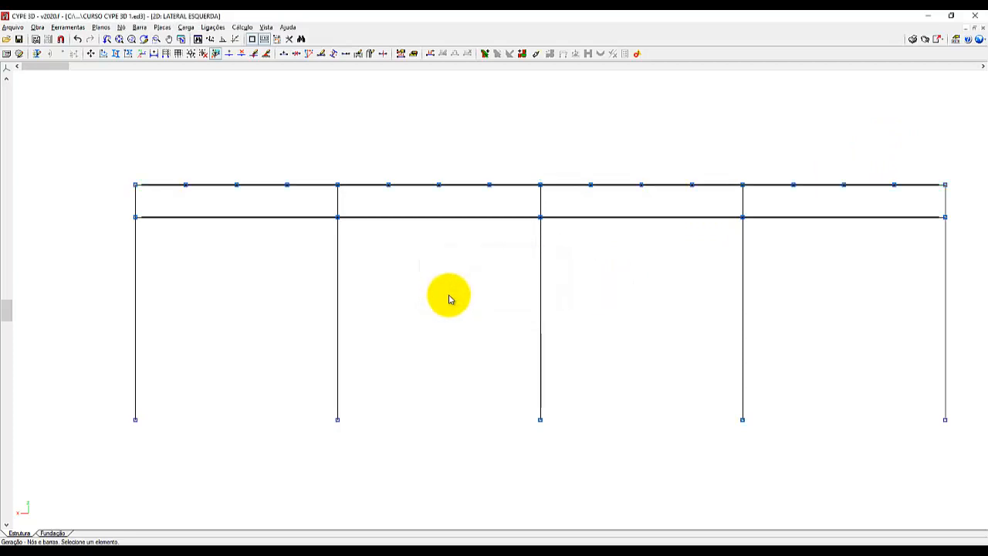
Generate nodes along the lower longitudinal bar between its end nodes, using 16 divisions.
{"action": "left_click", "coordinate": [139, 220]}
{"action": "left_click", "coordinate": [942, 222]}
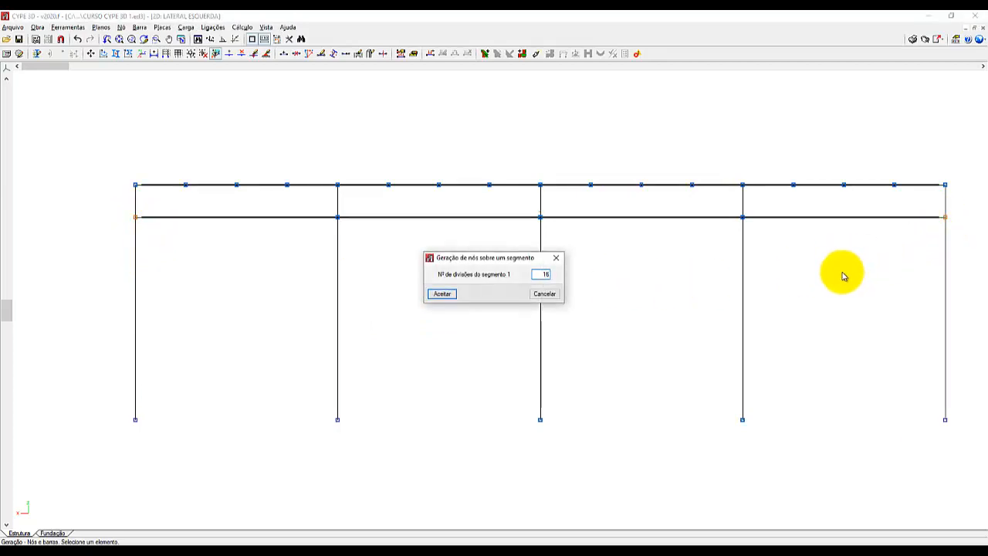
{"action": "left_click", "coordinate": [441, 293]}
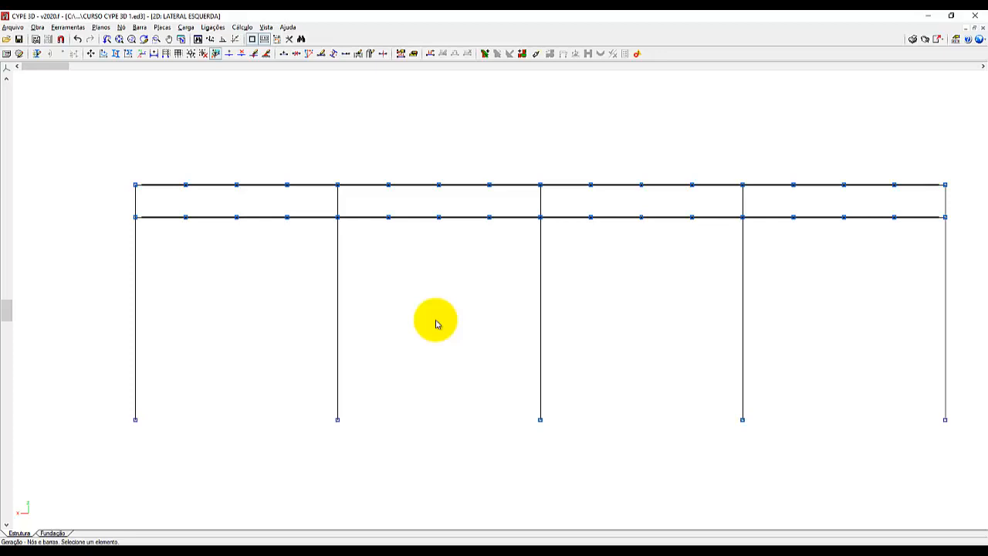
Generate nodes on the first end column between its base and the lower longitudinal bar, using 3 divisions.
{"action": "left_click", "coordinate": [136, 421]}
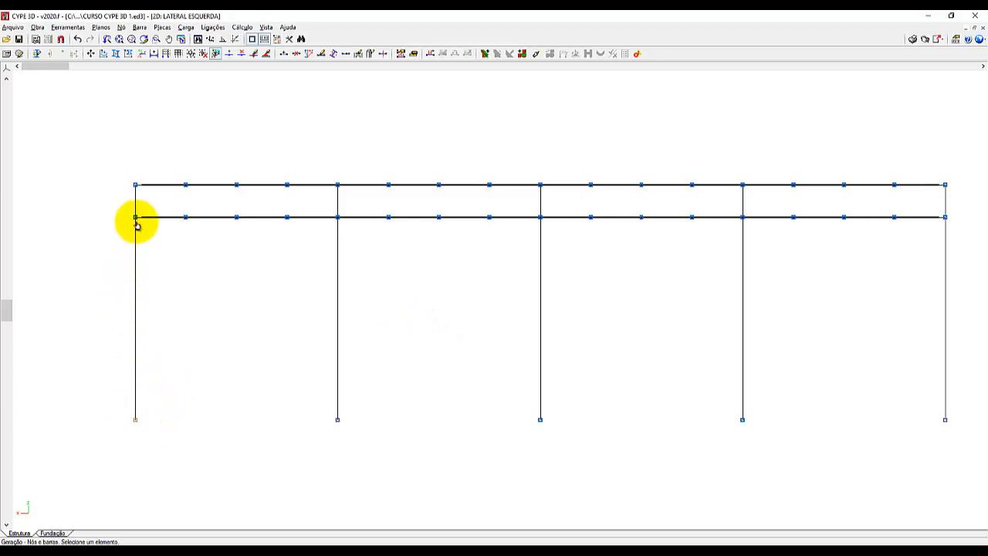
{"action": "left_click", "coordinate": [136, 220]}
{"action": "right_click", "coordinate": [166, 305]}
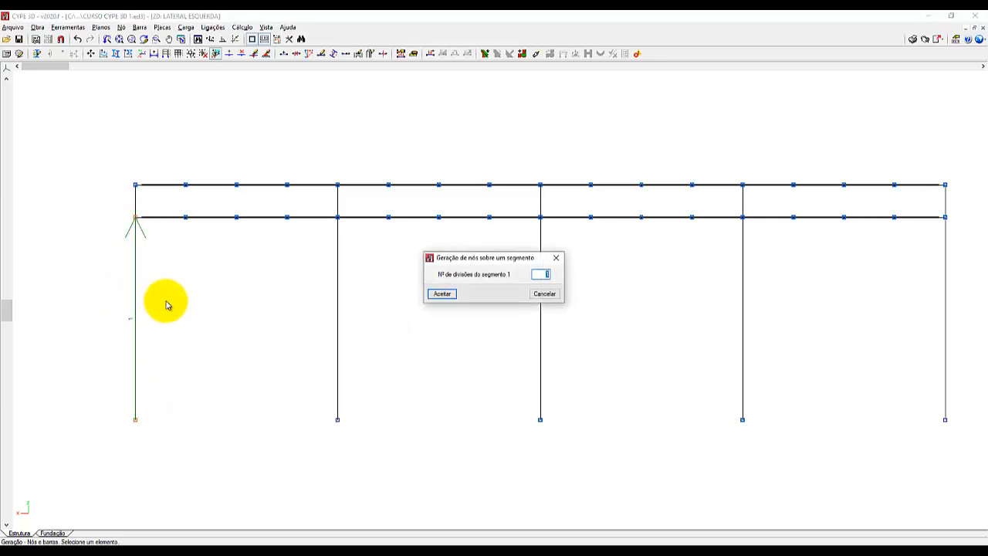
{"action": "type", "text": "3"}
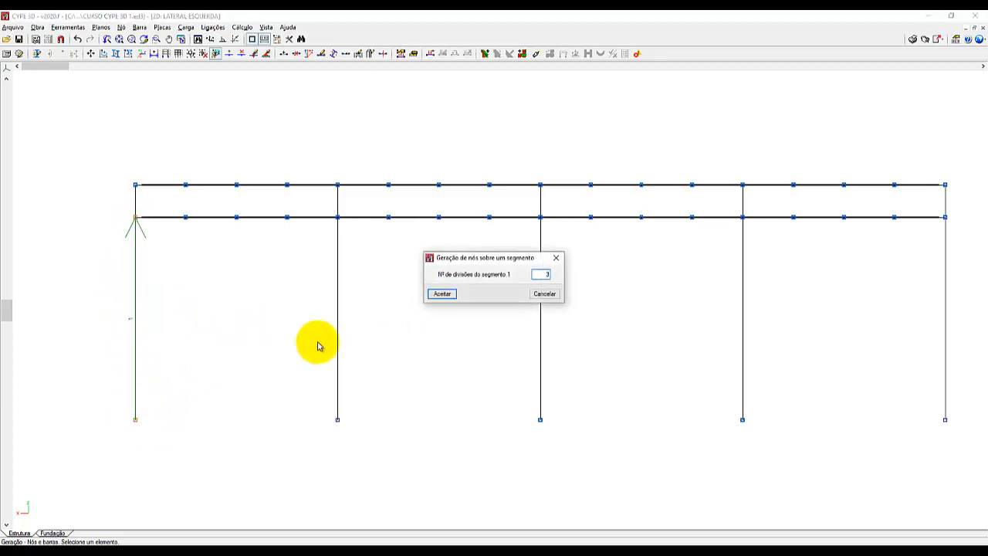
{"action": "left_click", "coordinate": [440, 293]}
{"action": "scroll", "coordinate": [75, 375], "scroll_direction": "down", "scroll_amount": 2}
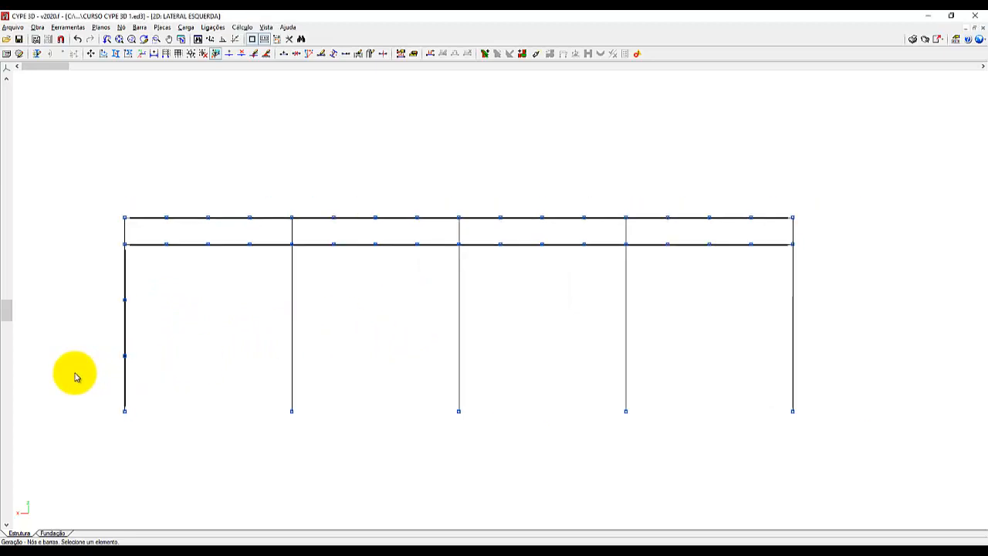
Generate nodes on the opposite end column between its base and the lower longitudinal bar, using 3 divisions.
{"action": "left_click", "coordinate": [792, 411]}
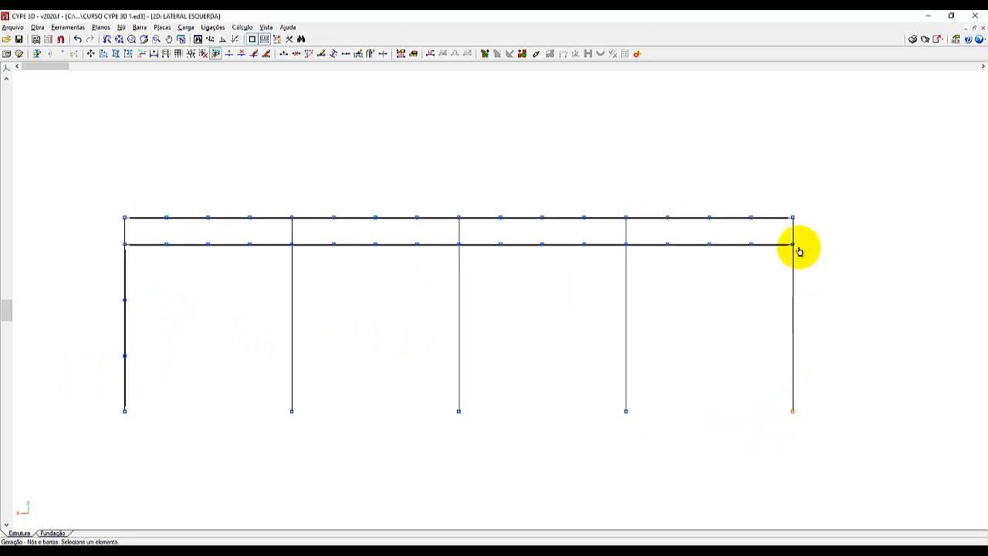
{"action": "left_click", "coordinate": [825, 257]}
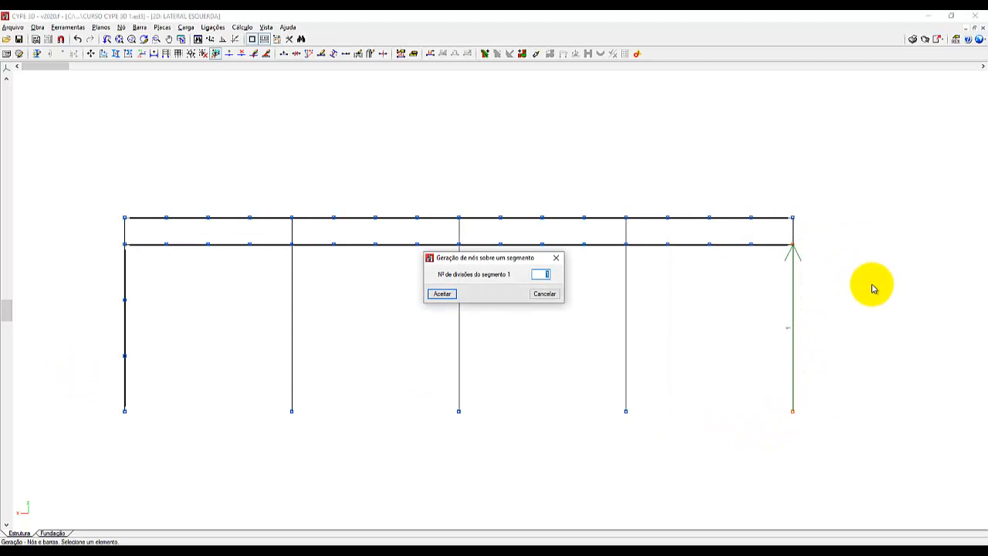
{"action": "left_click", "coordinate": [442, 293]}
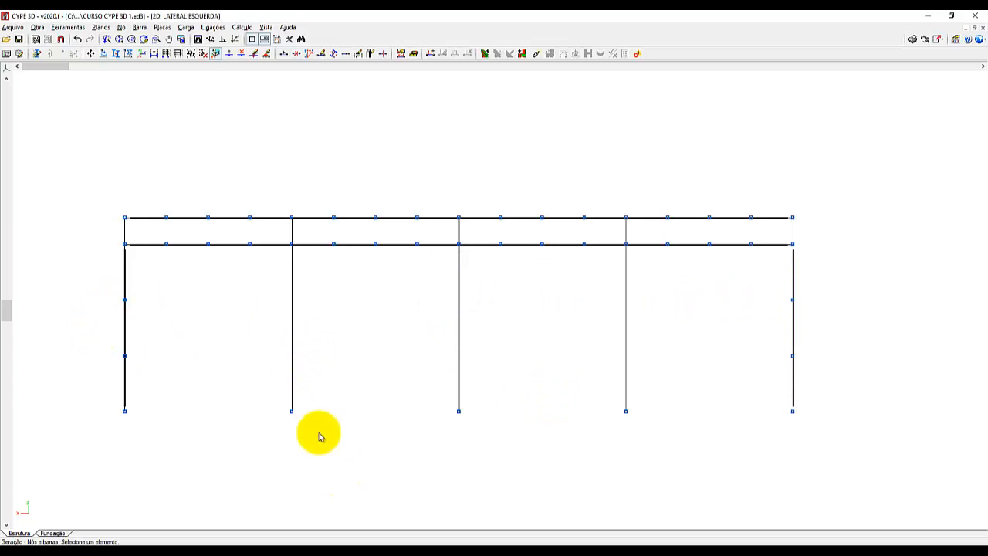
Draw the first bay's truss verticals and diagonals with the double L 1 x 1/8" profile, sloping the diagonals down toward the second column.
{"action": "left_click", "coordinate": [141, 28]}
{"action": "left_click", "coordinate": [147, 38]}
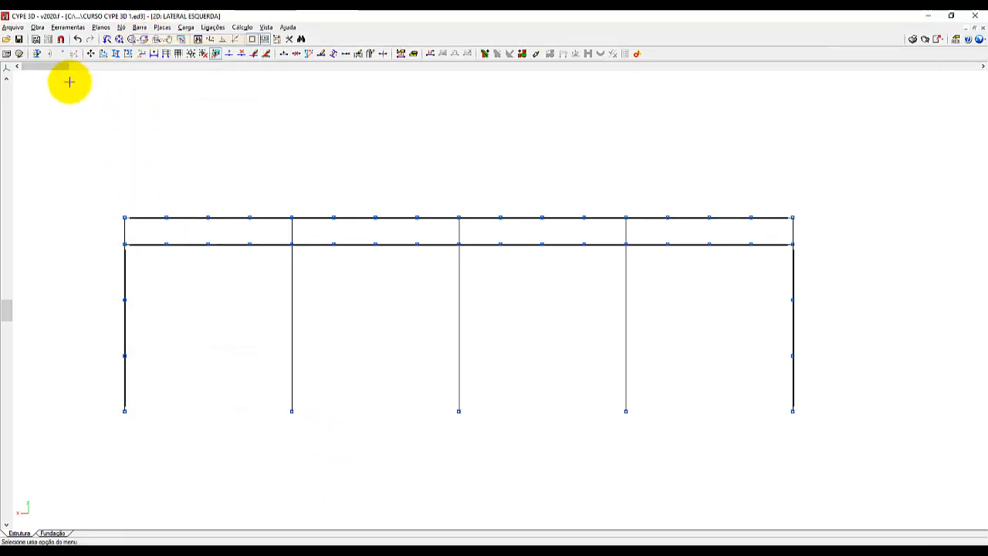
{"action": "scroll", "coordinate": [197, 206], "scroll_direction": "up", "scroll_amount": 4}
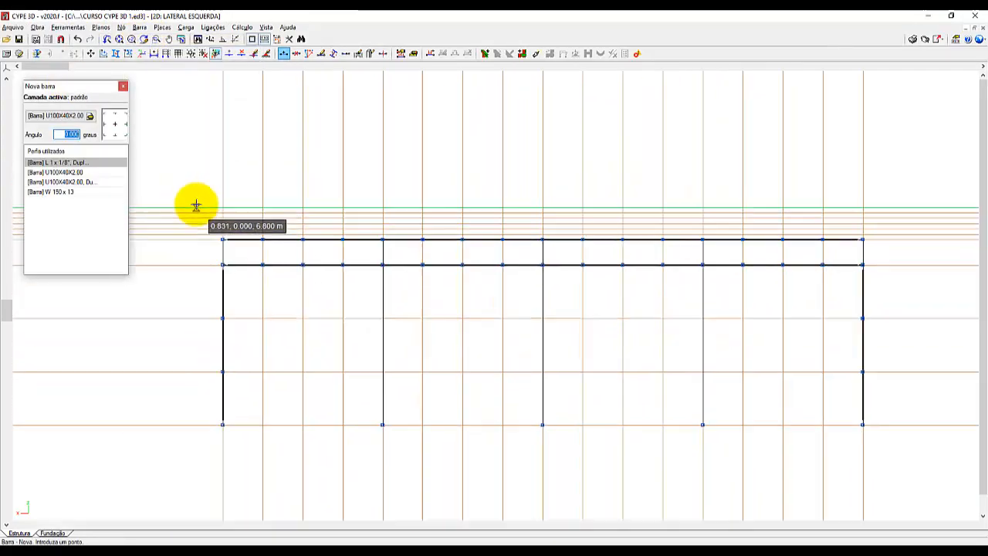
{"action": "scroll", "coordinate": [197, 206], "scroll_direction": "up", "scroll_amount": 2}
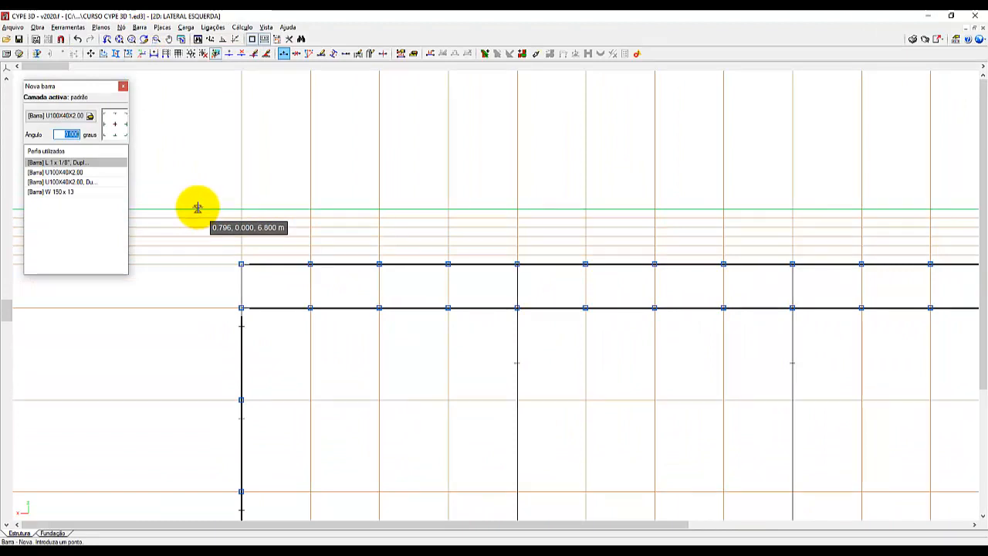
{"action": "left_click", "coordinate": [59, 182]}
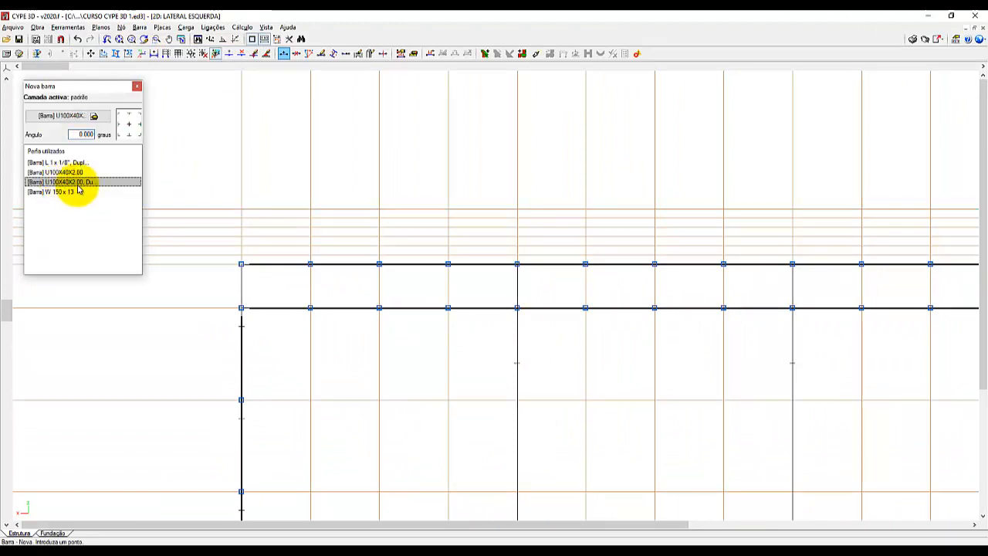
{"action": "left_click", "coordinate": [72, 163]}
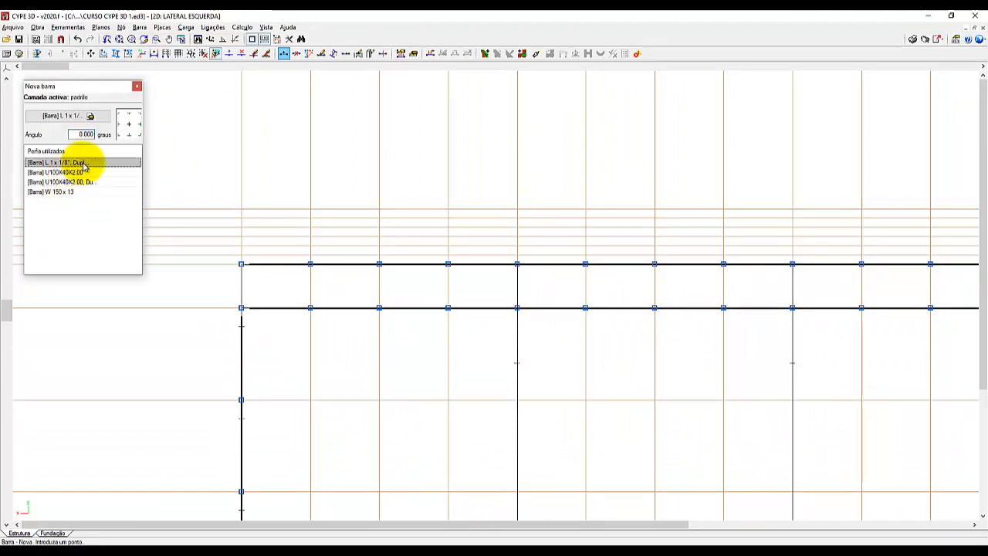
{"action": "left_click", "coordinate": [241, 264]}
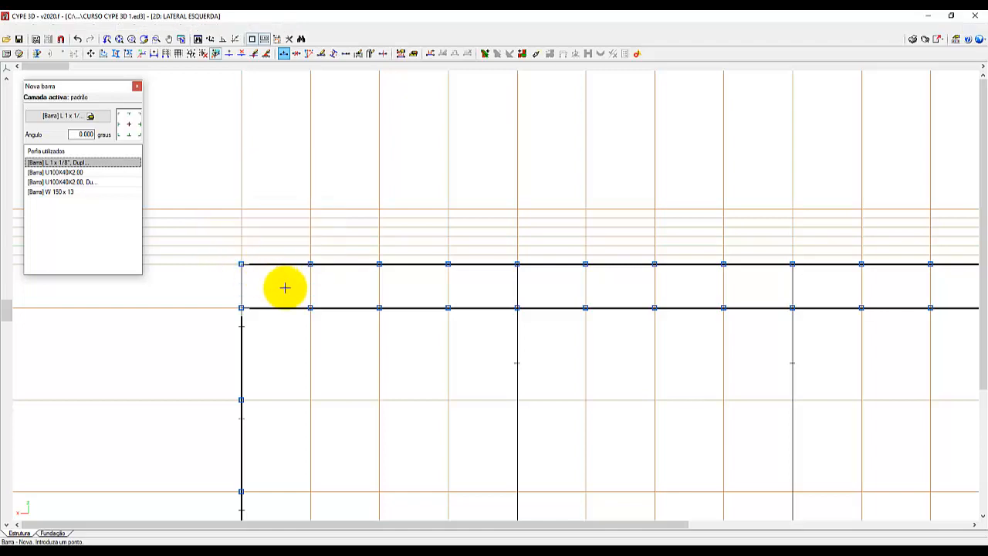
{"action": "left_click", "coordinate": [309, 307]}
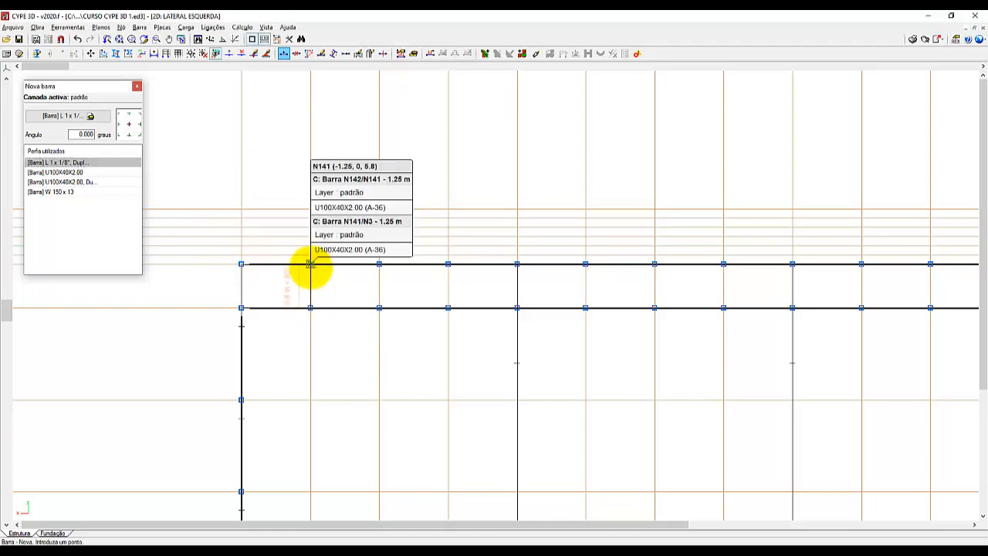
{"action": "left_click", "coordinate": [309, 264]}
{"action": "left_click", "coordinate": [378, 308]}
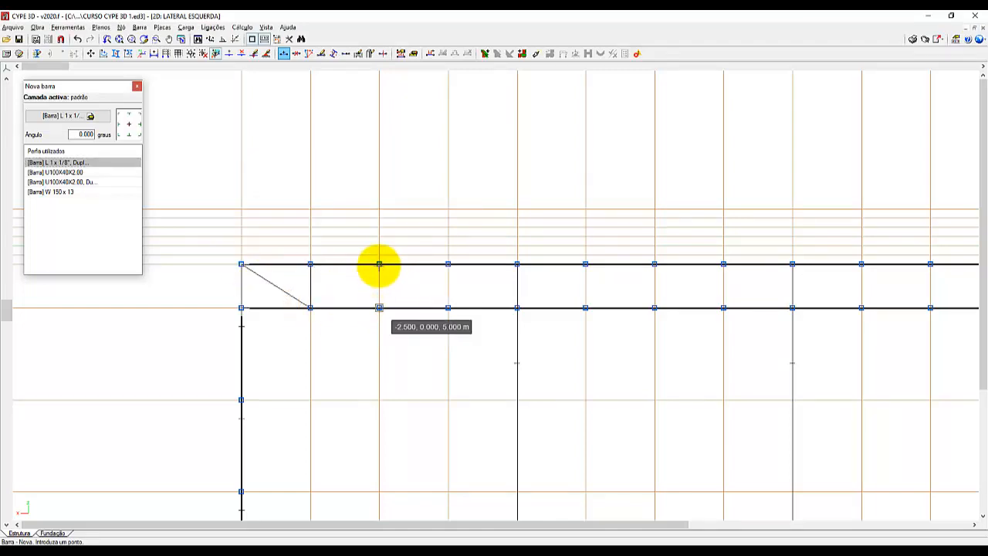
{"action": "left_click", "coordinate": [448, 308]}
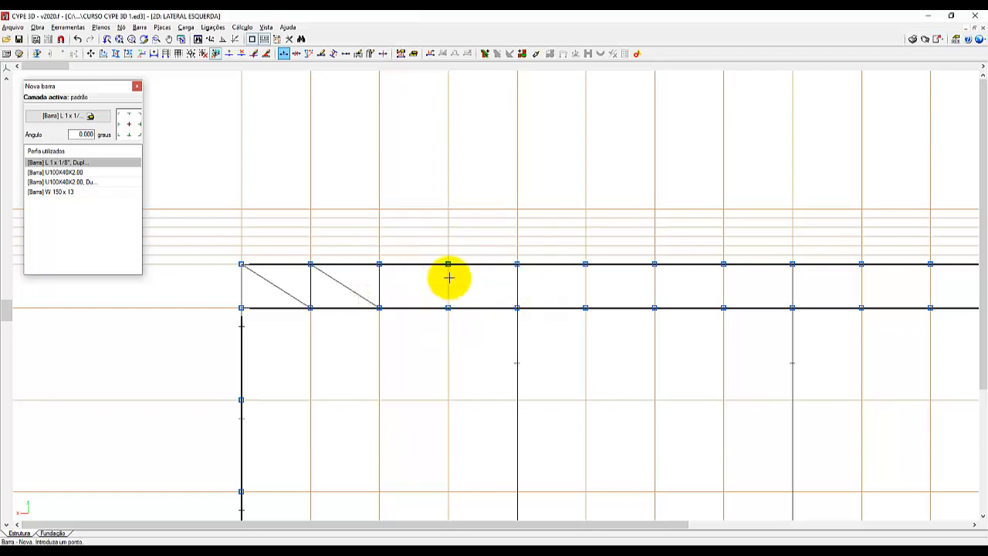
{"action": "left_click", "coordinate": [448, 264]}
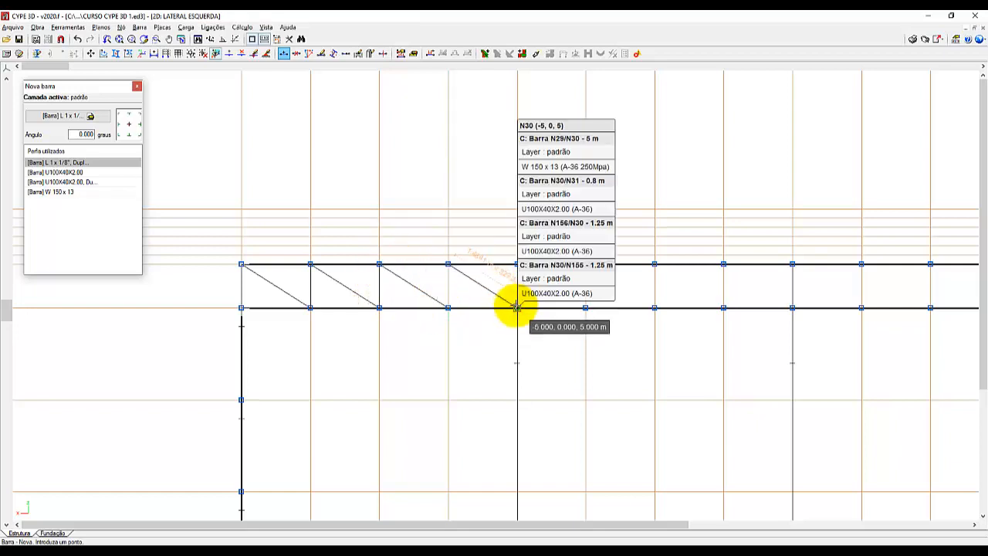
{"action": "left_click", "coordinate": [517, 307]}
Draw the second bay's verticals and diagonals, sloping the diagonals up from the second column's lower node to the middle column's upper node.
{"action": "left_click", "coordinate": [585, 264]}
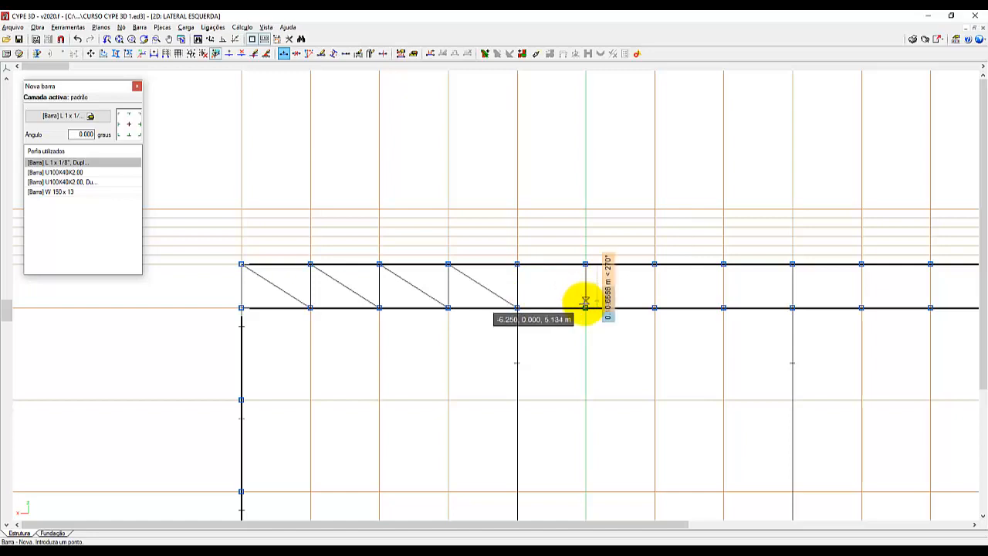
{"action": "left_click", "coordinate": [653, 265]}
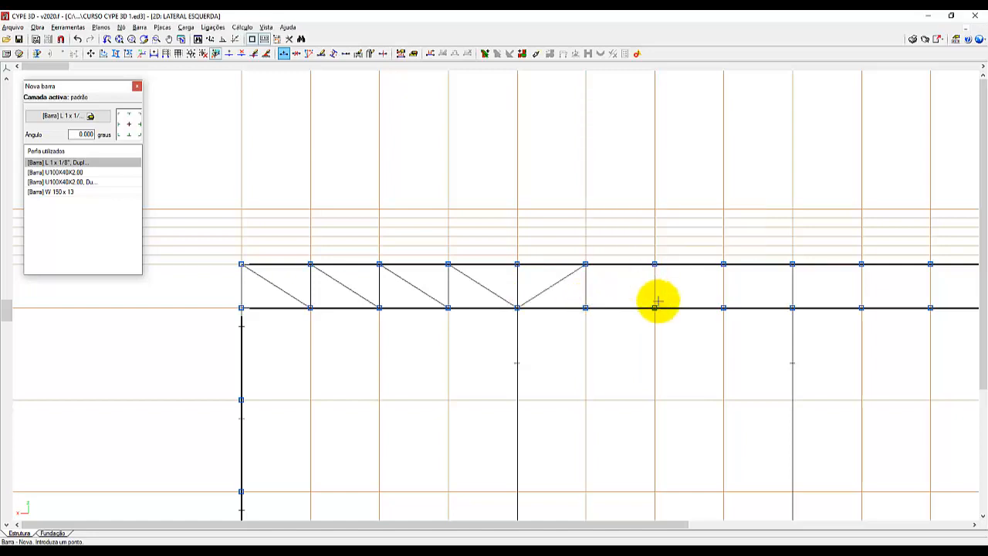
{"action": "left_click", "coordinate": [723, 307]}
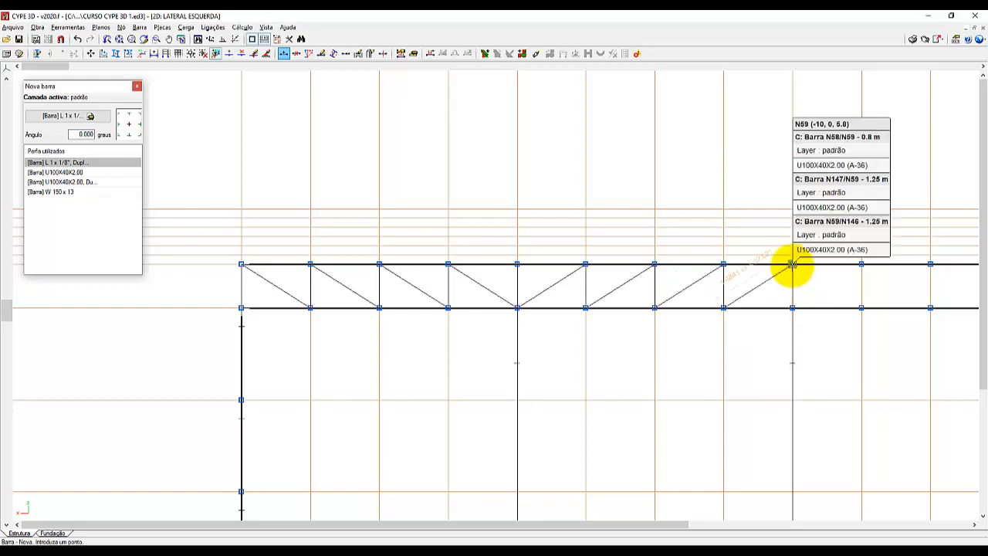
{"action": "left_click", "coordinate": [792, 264]}
Draw the third bay's verticals and diagonals, sloping the diagonals down from the middle column's upper node to the fourth column's lower node.
{"action": "scroll", "coordinate": [185, 359], "scroll_direction": "down", "scroll_amount": 1}
{"action": "scroll", "coordinate": [144, 356], "scroll_direction": "down", "scroll_amount": 2}
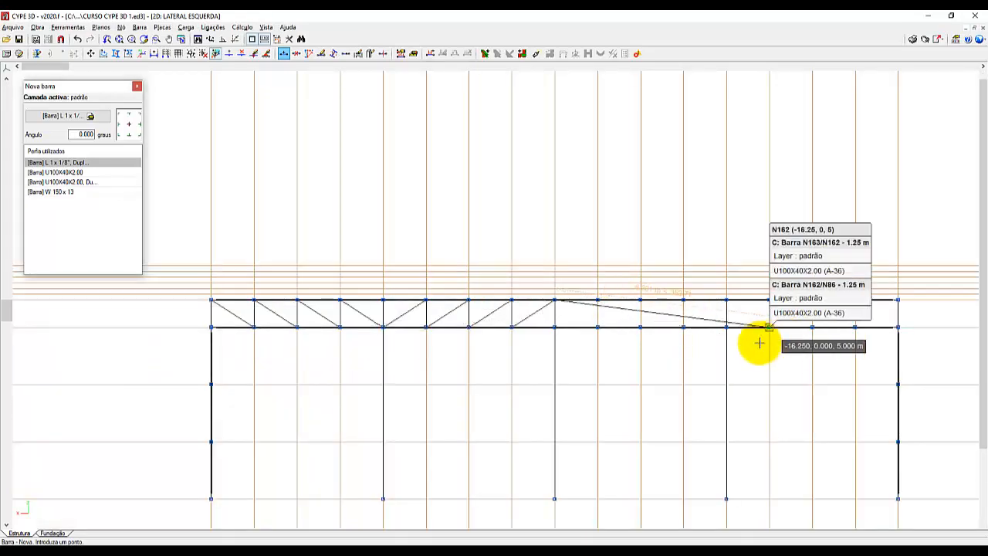
{"action": "scroll", "coordinate": [758, 346], "scroll_direction": "up", "scroll_amount": 4}
{"action": "scroll", "coordinate": [608, 357], "scroll_direction": "up", "scroll_amount": 1}
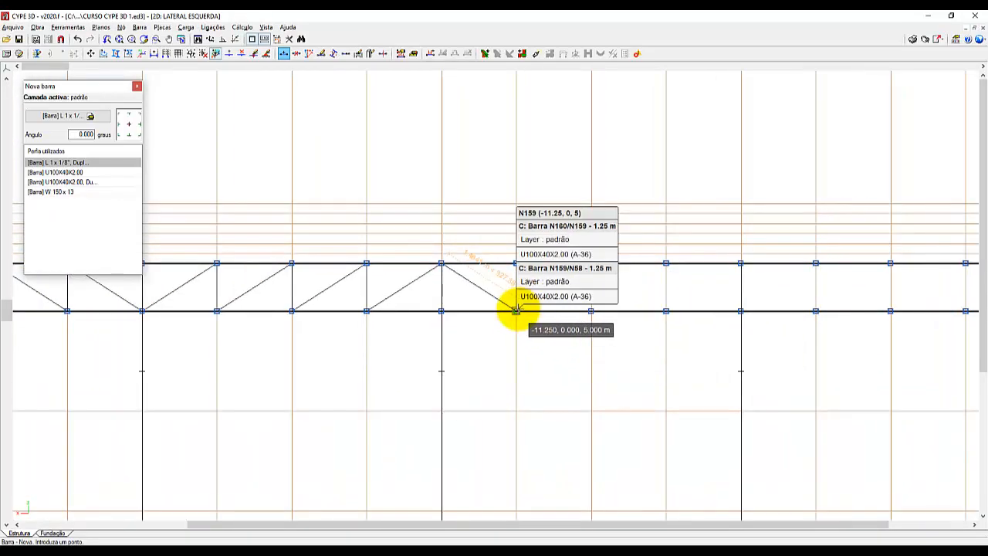
{"action": "left_click", "coordinate": [517, 311]}
{"action": "left_click", "coordinate": [516, 263]}
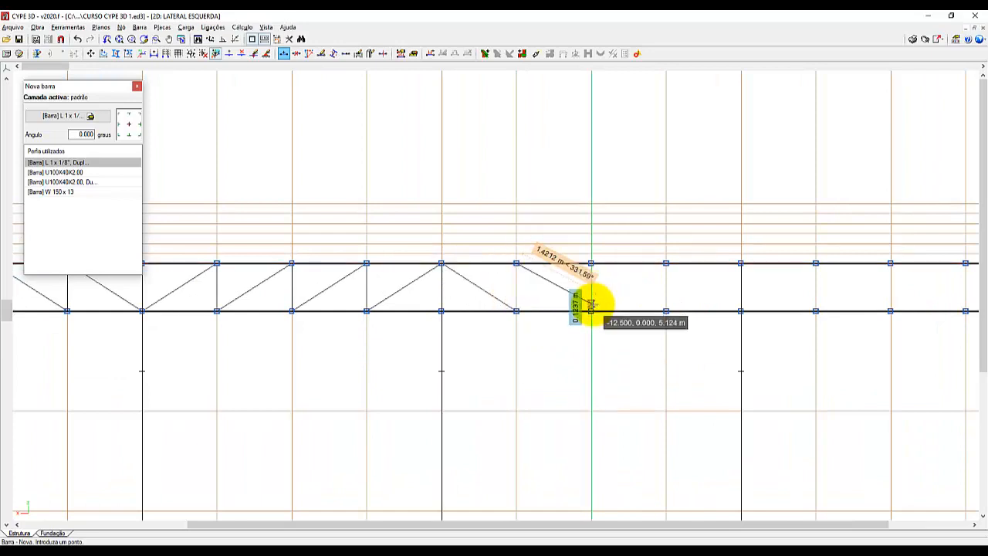
{"action": "left_click", "coordinate": [590, 265]}
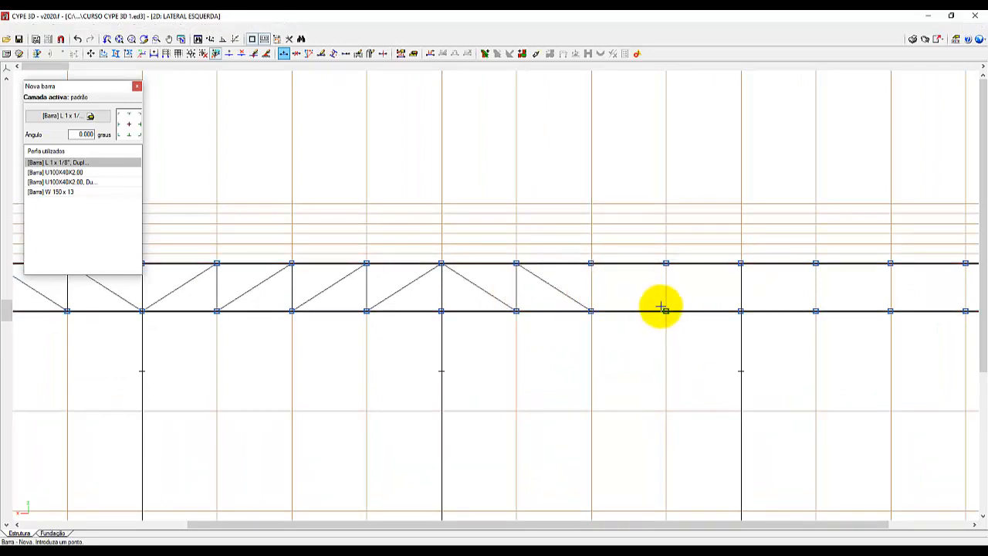
{"action": "left_click", "coordinate": [665, 311]}
{"action": "left_click", "coordinate": [665, 268]}
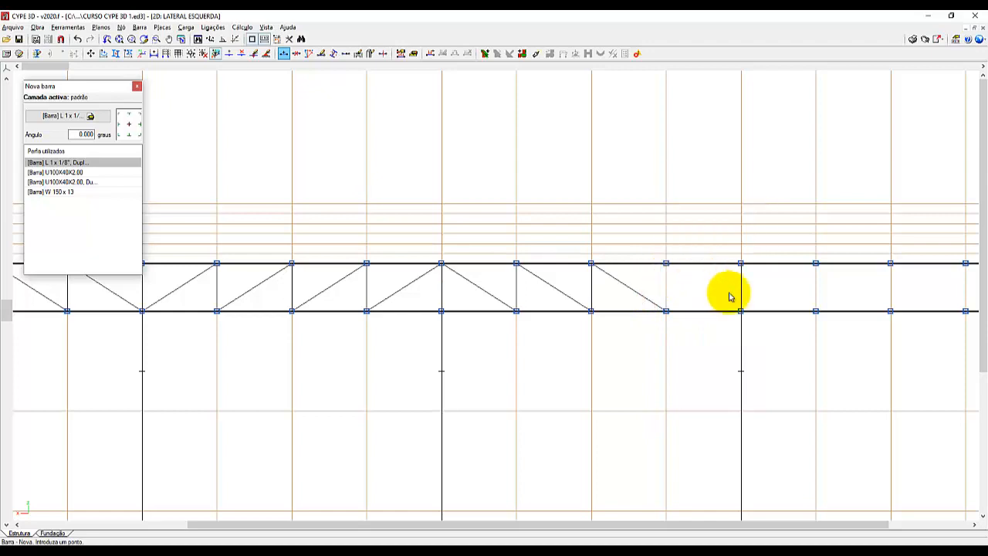
{"action": "left_click", "coordinate": [740, 310]}
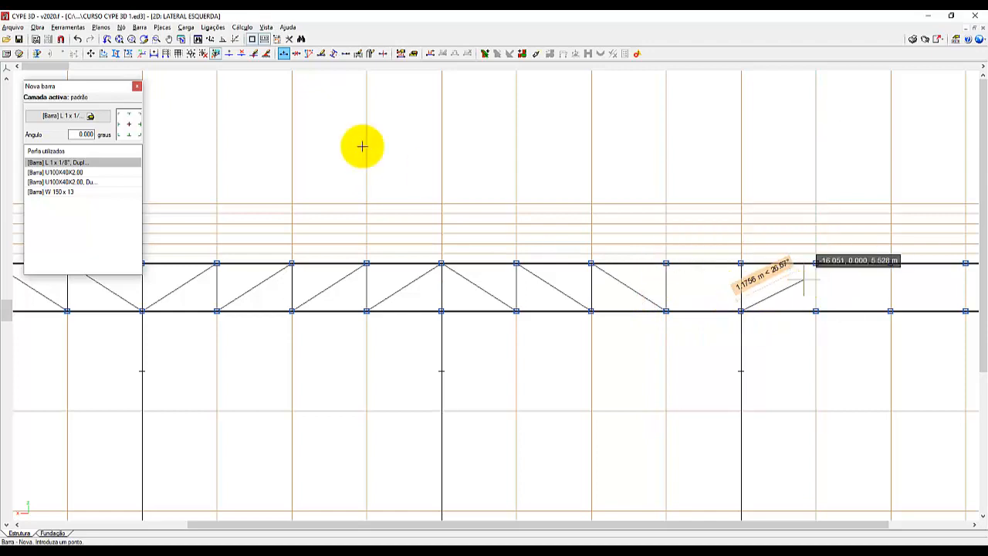
Restrict the object snap captures to Extremo, disabling Ponto médio, Perpendicular, O mais próximo and Interseção.
{"action": "left_click", "coordinate": [252, 39]}
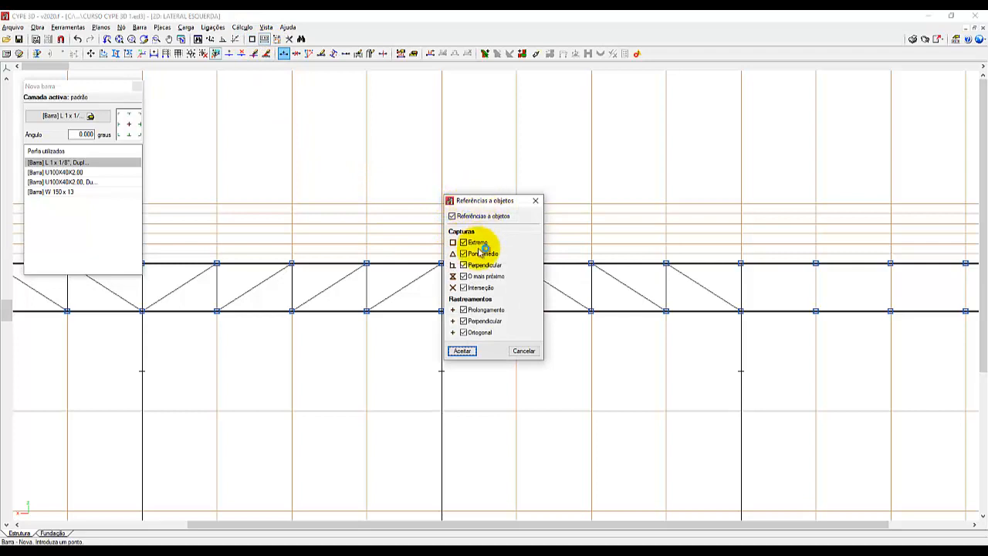
{"action": "left_click", "coordinate": [463, 278]}
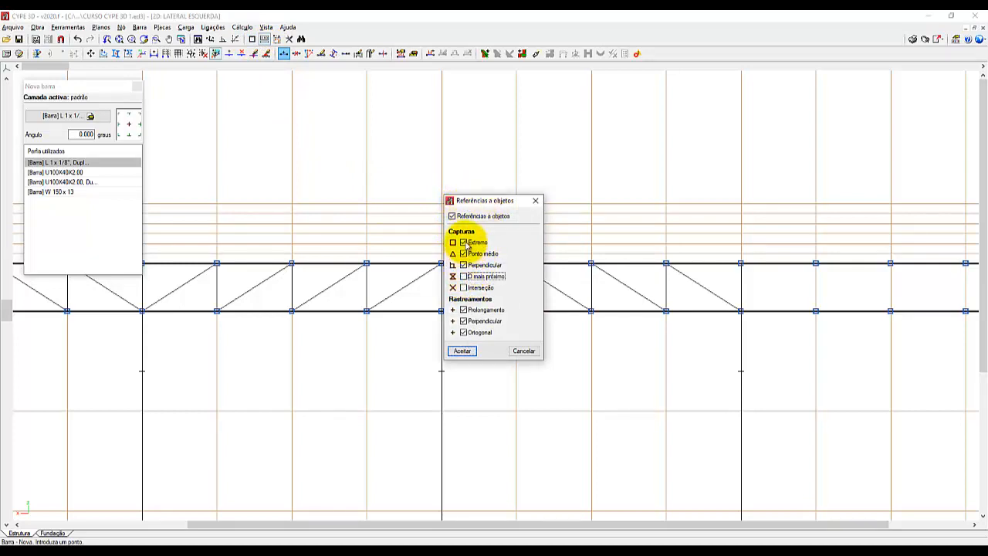
{"action": "left_click", "coordinate": [464, 265]}
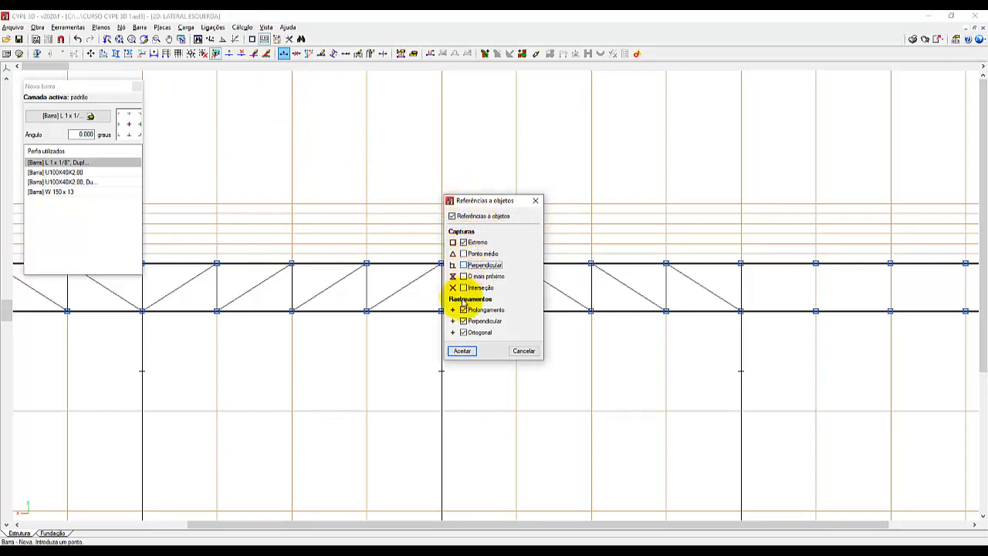
{"action": "left_click", "coordinate": [461, 352]}
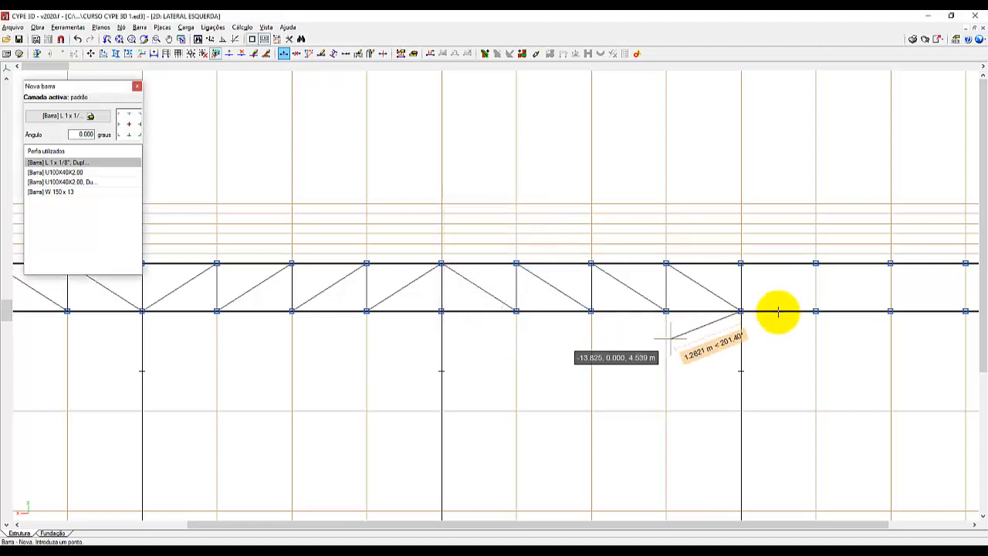
Draw the last bay's verticals and diagonals, sloping the diagonals up to the end column's upper node, and end the bar chain.
{"action": "left_click", "coordinate": [814, 265]}
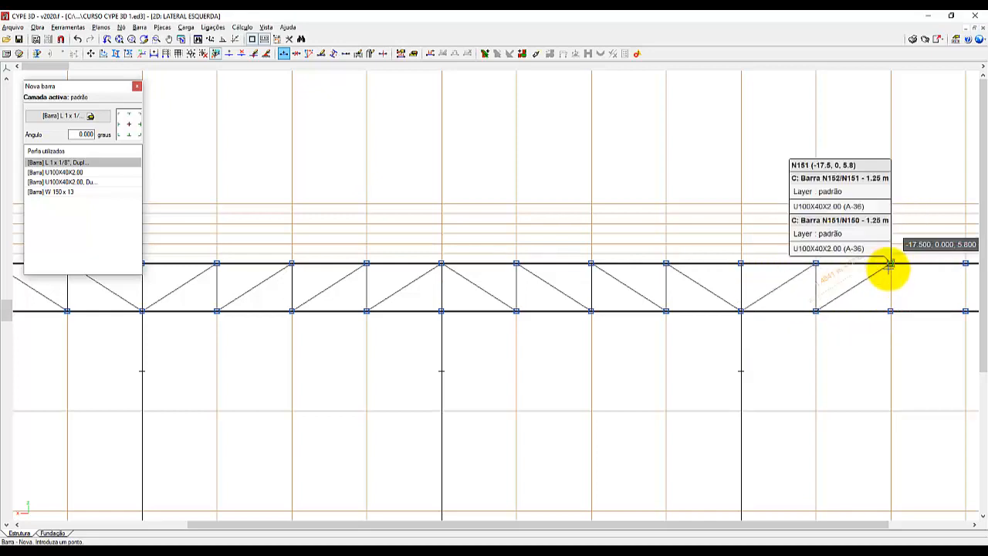
{"action": "left_click", "coordinate": [889, 264]}
{"action": "left_click", "coordinate": [890, 307]}
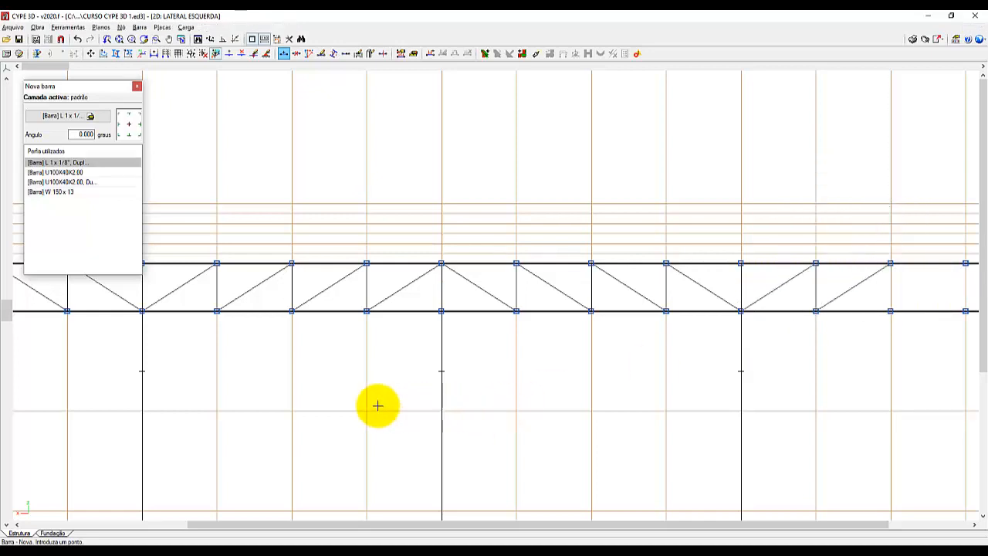
{"action": "scroll", "coordinate": [378, 406], "scroll_direction": "down", "scroll_amount": 2}
{"action": "scroll", "coordinate": [791, 344], "scroll_direction": "up", "scroll_amount": 2}
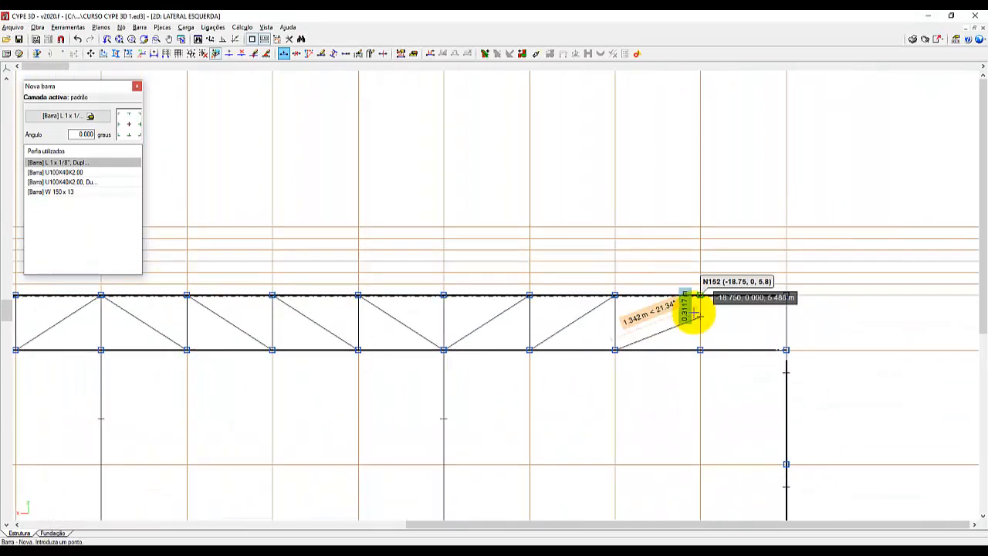
{"action": "right_click", "coordinate": [730, 396]}
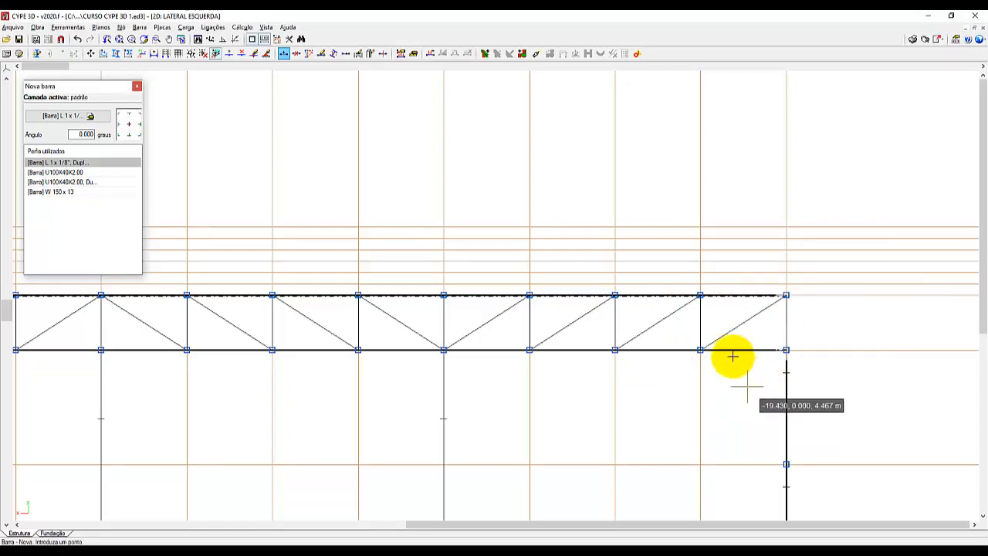
{"action": "scroll", "coordinate": [749, 154], "scroll_direction": "down", "scroll_amount": 2}
{"action": "scroll", "coordinate": [820, 227], "scroll_direction": "down", "scroll_amount": 4}
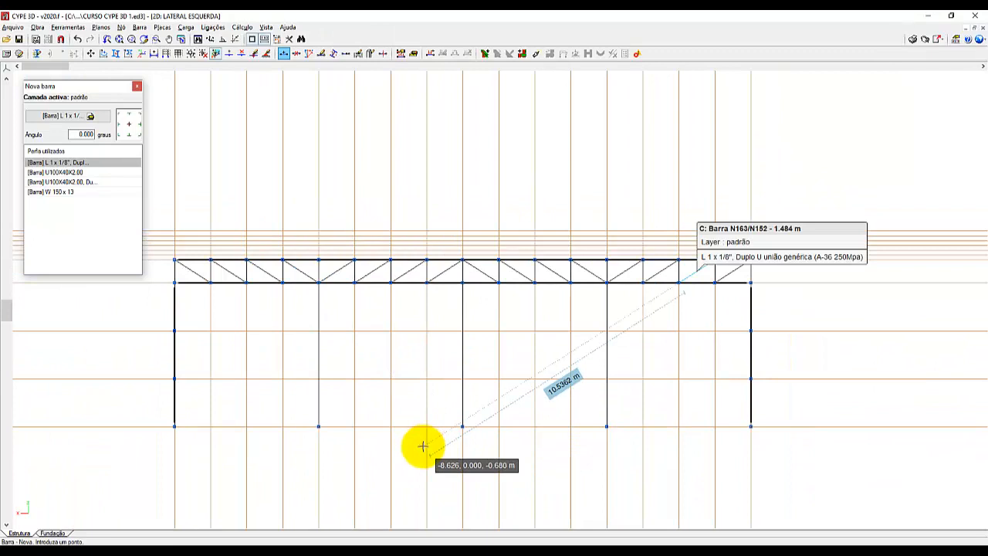
Set the arrangement of the first and third bays' diagonals to the third rotation preset, with the angles' horizontal legs on top.
{"action": "left_click", "coordinate": [139, 28]}
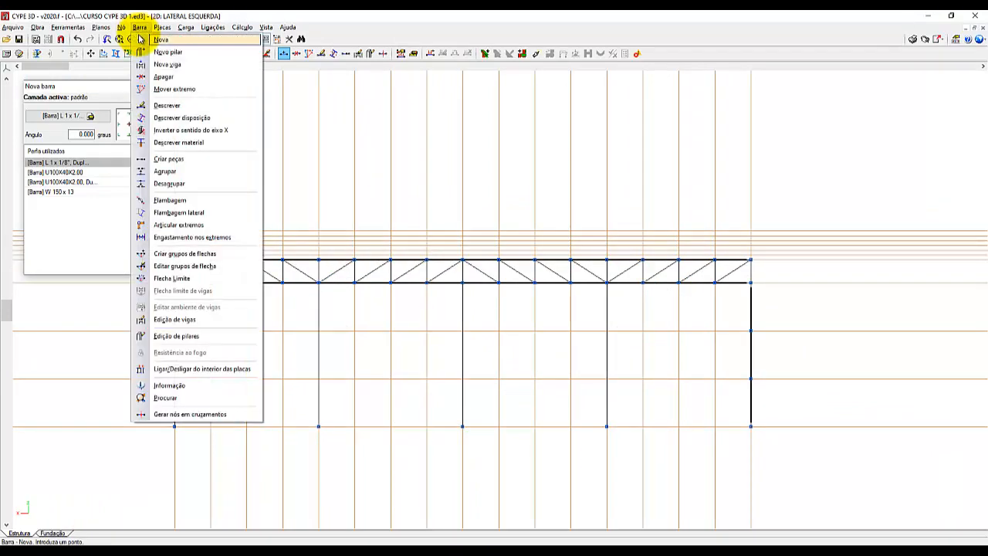
{"action": "left_click", "coordinate": [173, 117]}
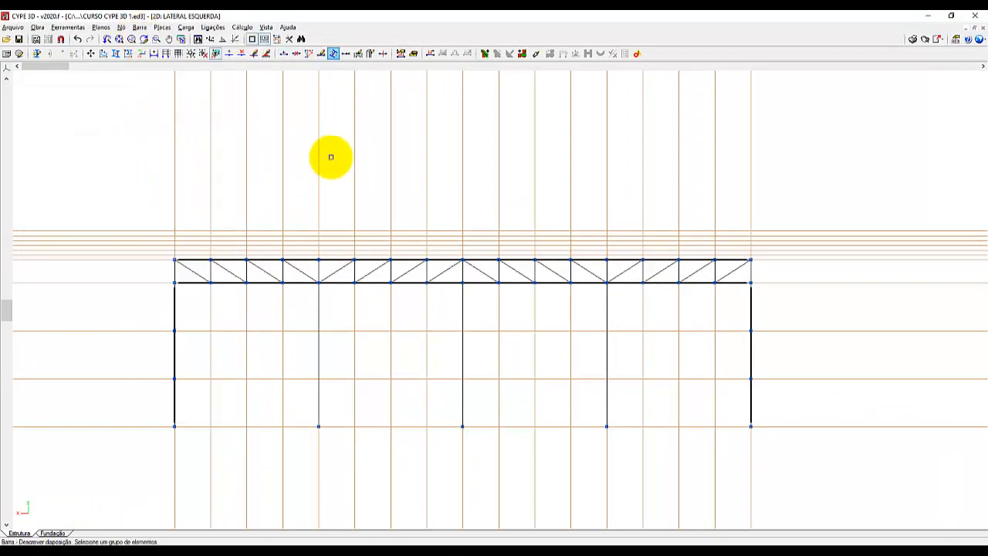
{"action": "left_click", "coordinate": [229, 272]}
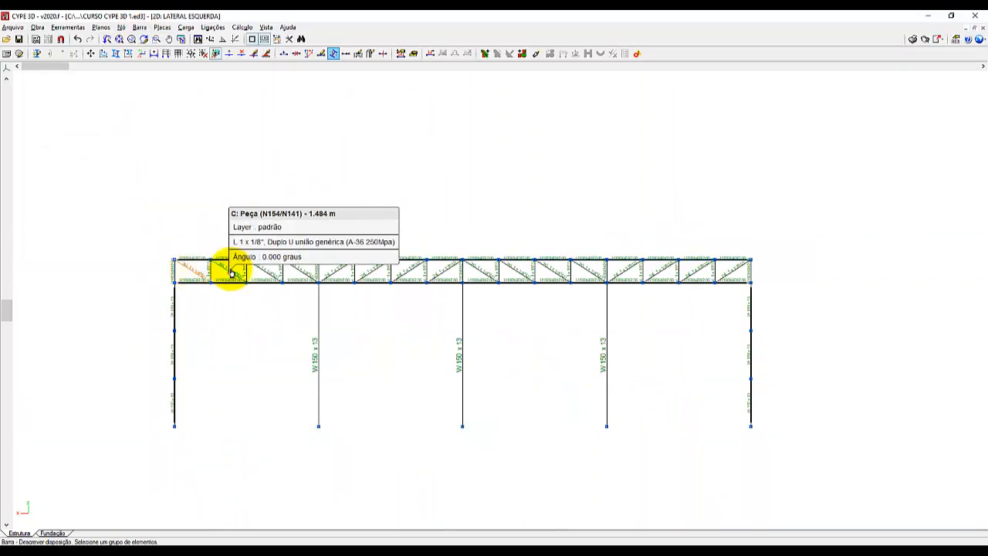
{"action": "left_click", "coordinate": [263, 274]}
{"action": "left_click", "coordinate": [304, 276]}
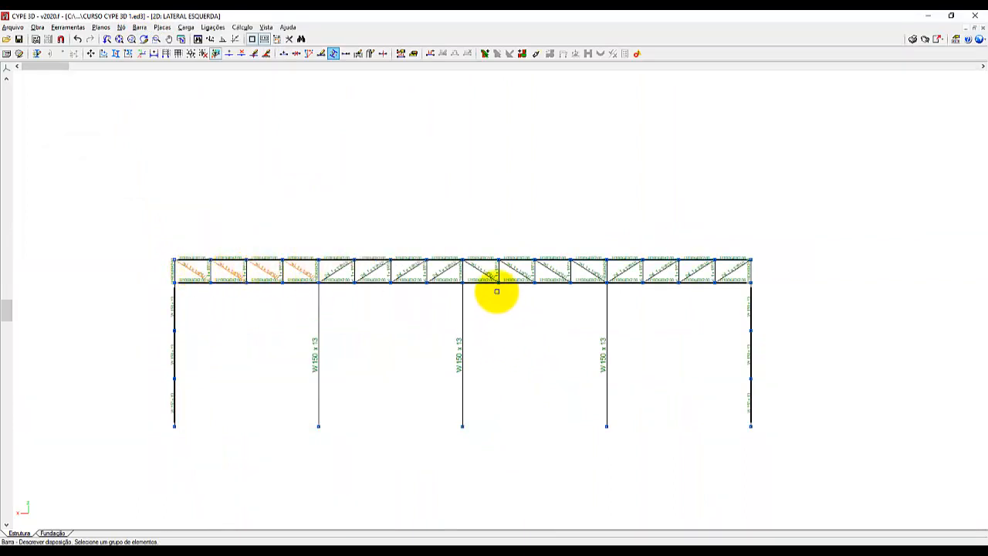
{"action": "left_click", "coordinate": [486, 275]}
{"action": "left_click", "coordinate": [555, 274]}
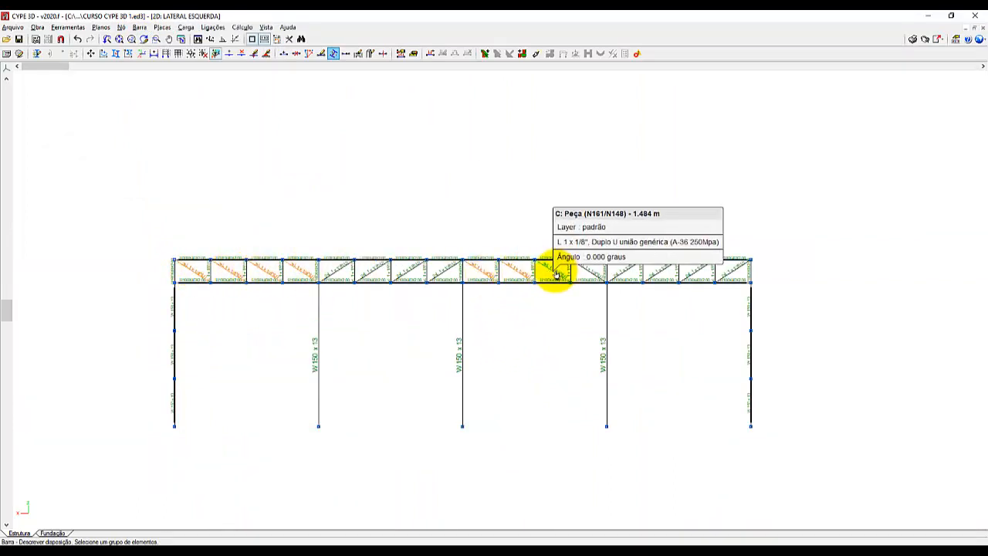
{"action": "left_click", "coordinate": [591, 271]}
{"action": "right_click", "coordinate": [547, 340]}
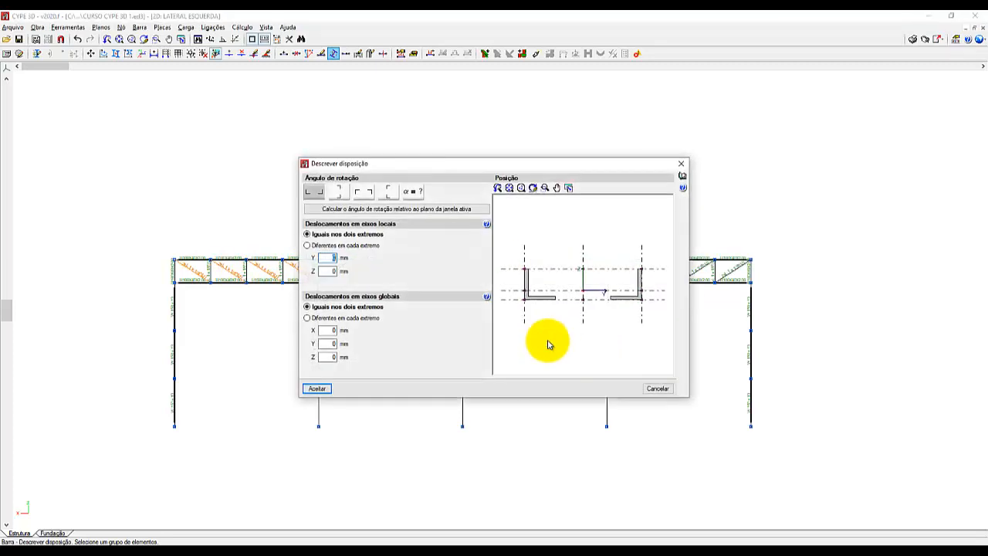
{"action": "left_click", "coordinate": [360, 192]}
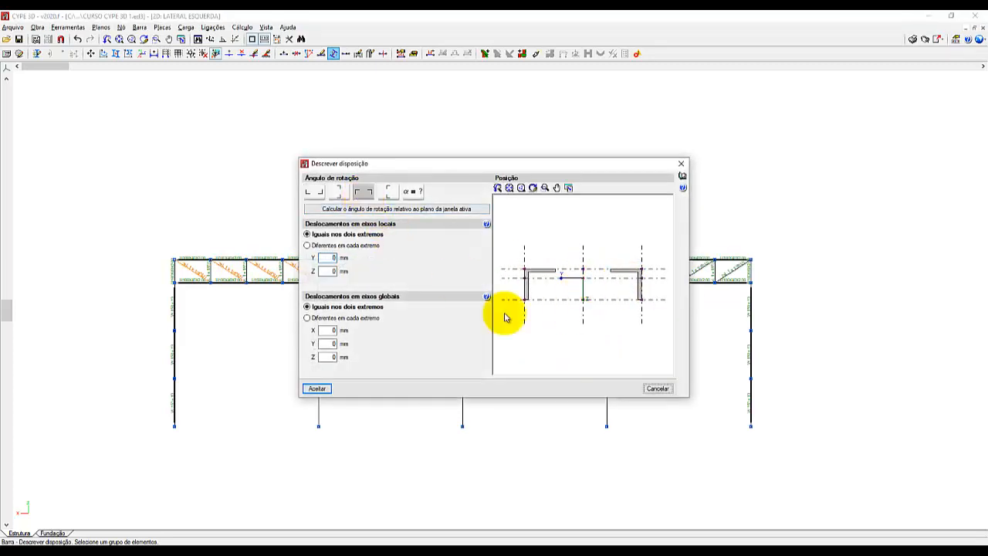
{"action": "left_click", "coordinate": [319, 388]}
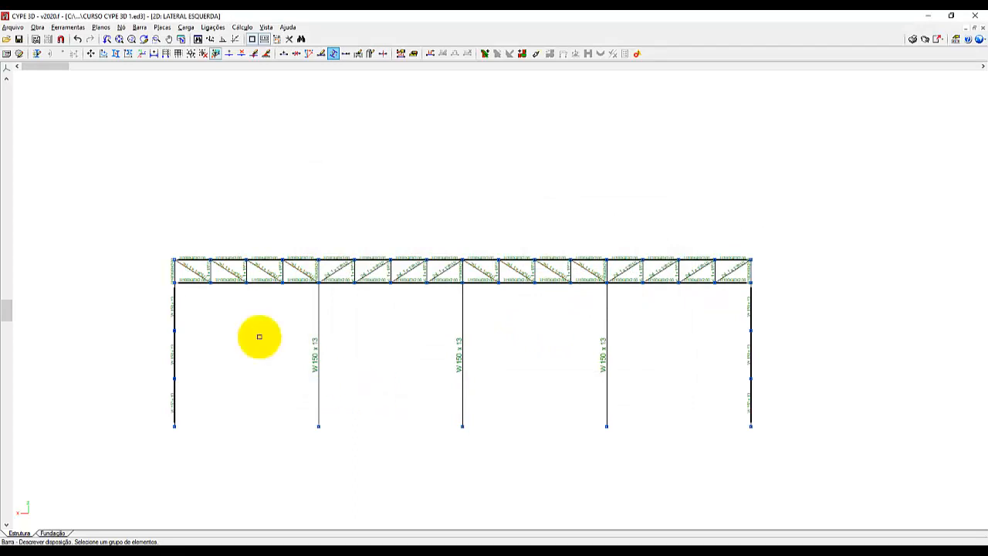
Set the arrangement of the side truss's intermediate verticals to the second rotation preset, with the two angles stacked vertically.
{"action": "left_click", "coordinate": [209, 271]}
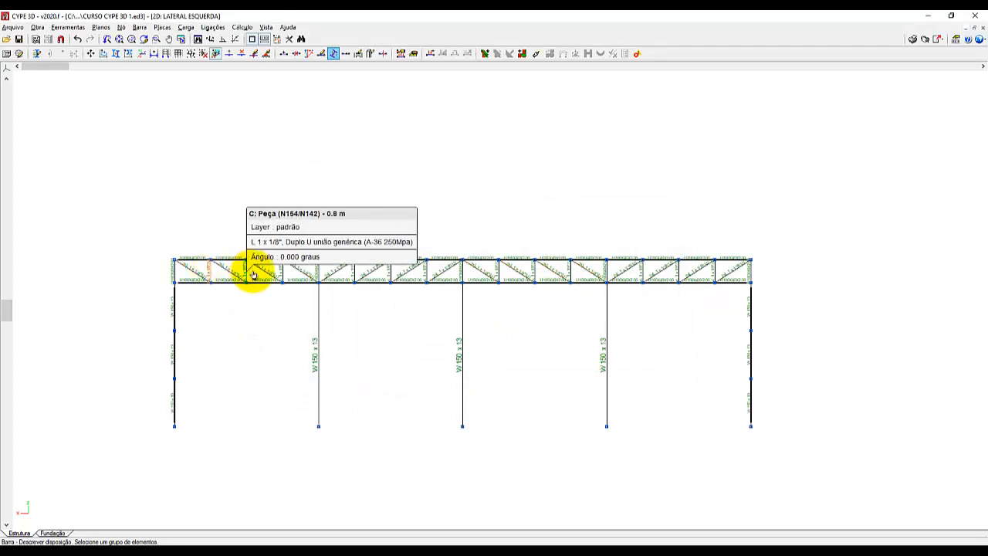
{"action": "left_click", "coordinate": [281, 274]}
{"action": "left_click", "coordinate": [361, 275]}
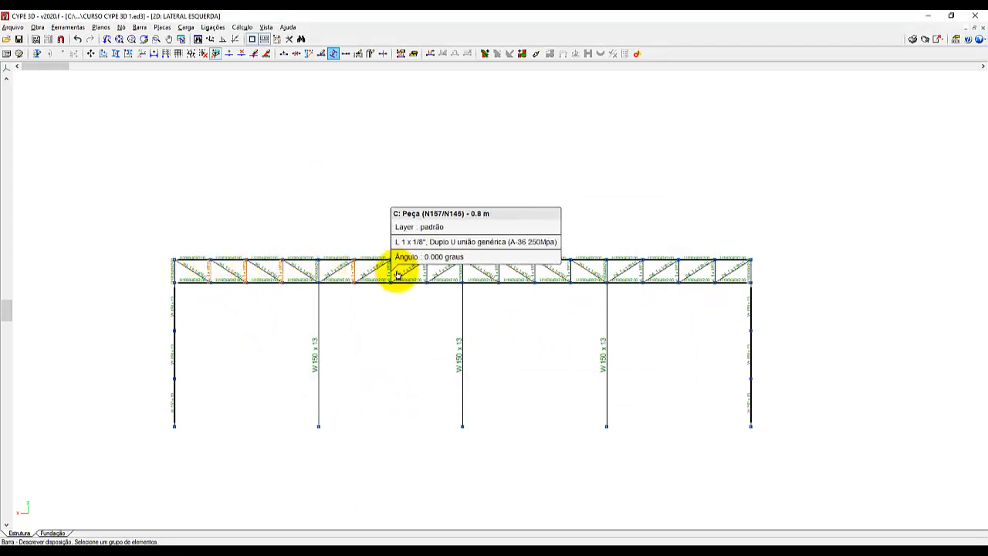
{"action": "left_click", "coordinate": [394, 275]}
{"action": "left_click", "coordinate": [426, 276]}
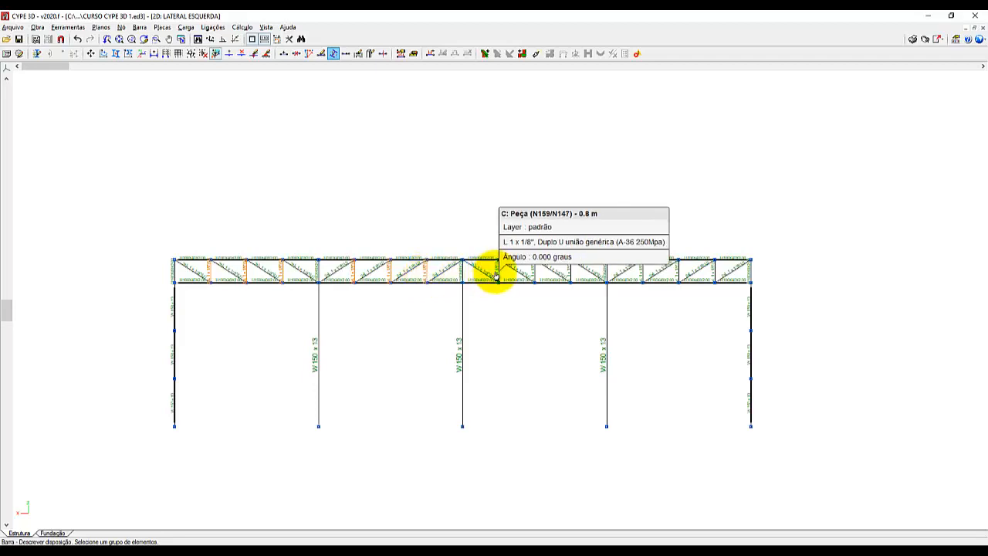
{"action": "left_click", "coordinate": [498, 275]}
{"action": "left_click", "coordinate": [533, 274]}
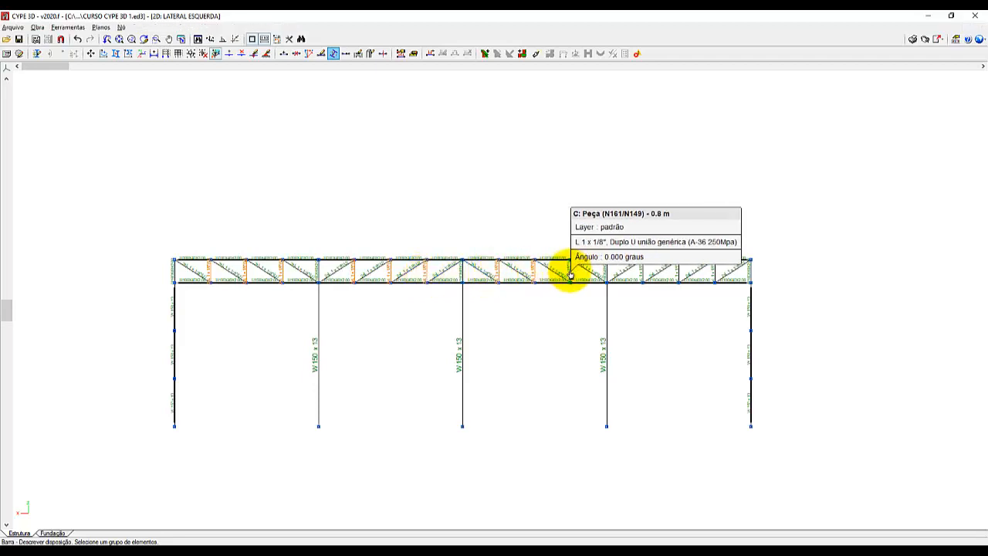
{"action": "left_click", "coordinate": [569, 274]}
{"action": "left_click", "coordinate": [643, 275]}
{"action": "left_click", "coordinate": [677, 275]}
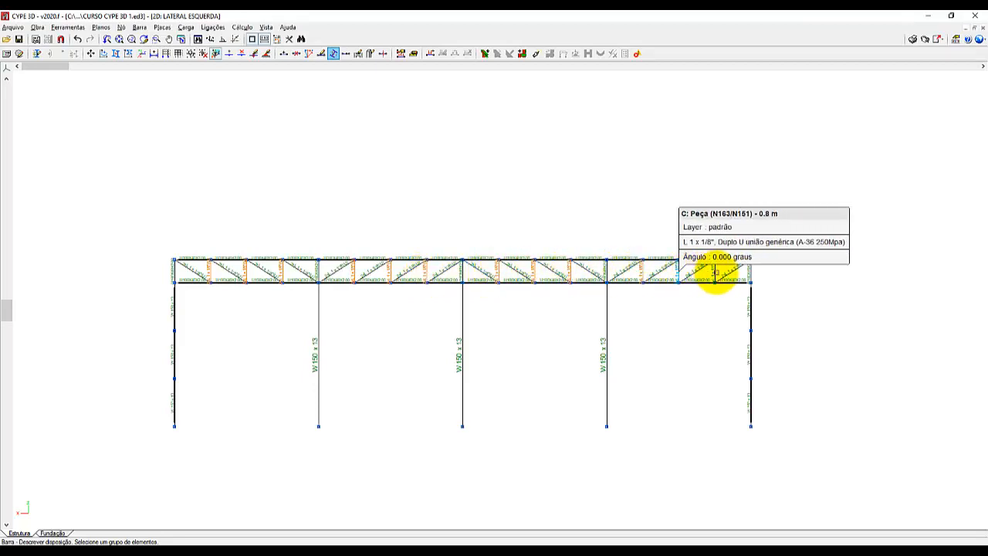
{"action": "left_click", "coordinate": [713, 274]}
{"action": "right_click", "coordinate": [688, 325]}
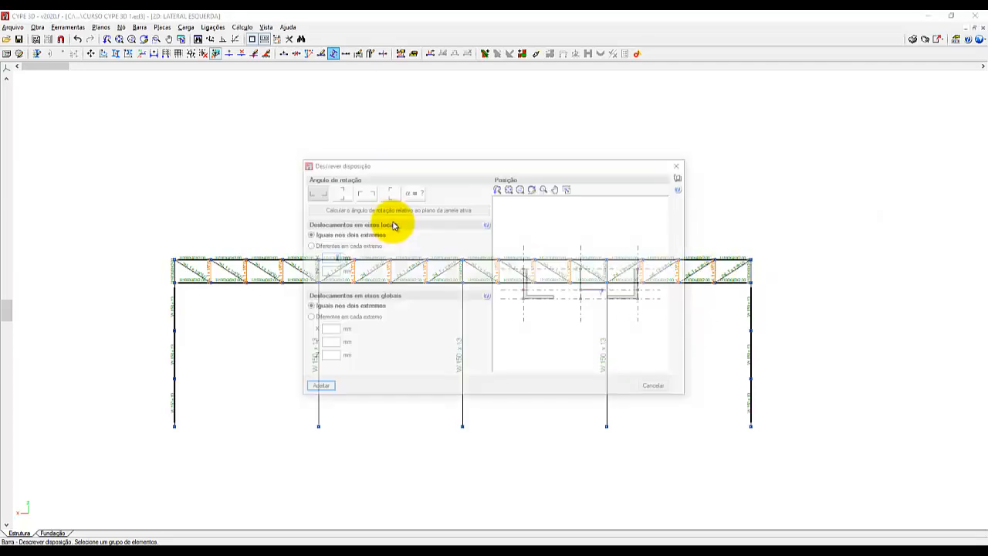
{"action": "left_click", "coordinate": [337, 191]}
{"action": "left_click", "coordinate": [317, 388]}
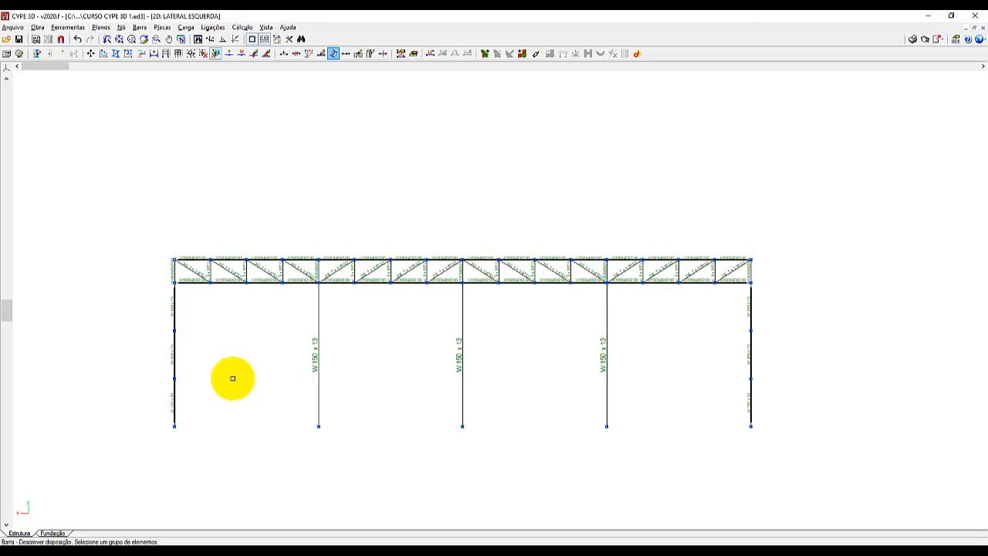
Examine the profile orientation of the side truss's chords, verticals and diagonals up close in the 3D view.
{"action": "scroll", "coordinate": [219, 386], "scroll_direction": "up", "scroll_amount": 4}
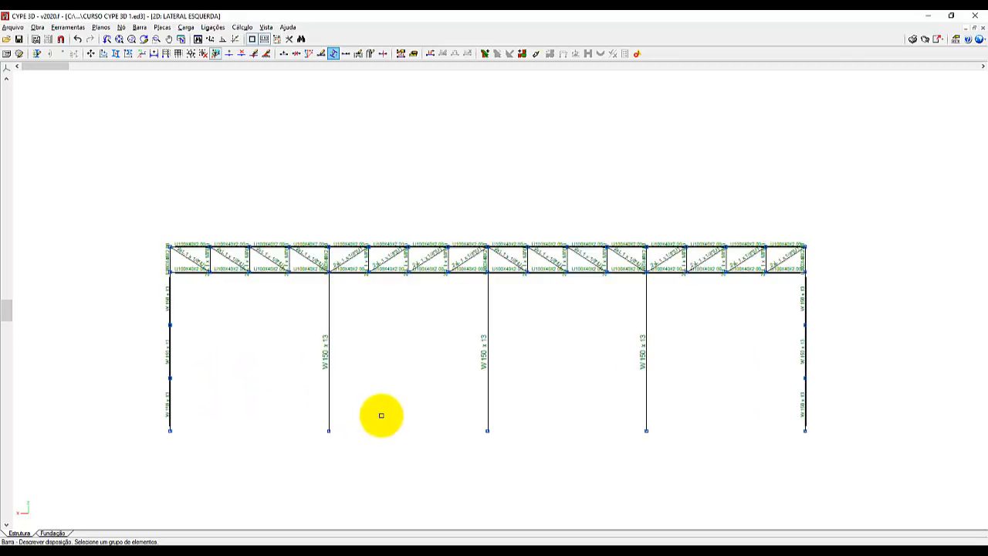
{"action": "scroll", "coordinate": [339, 453], "scroll_direction": "up", "scroll_amount": 1}
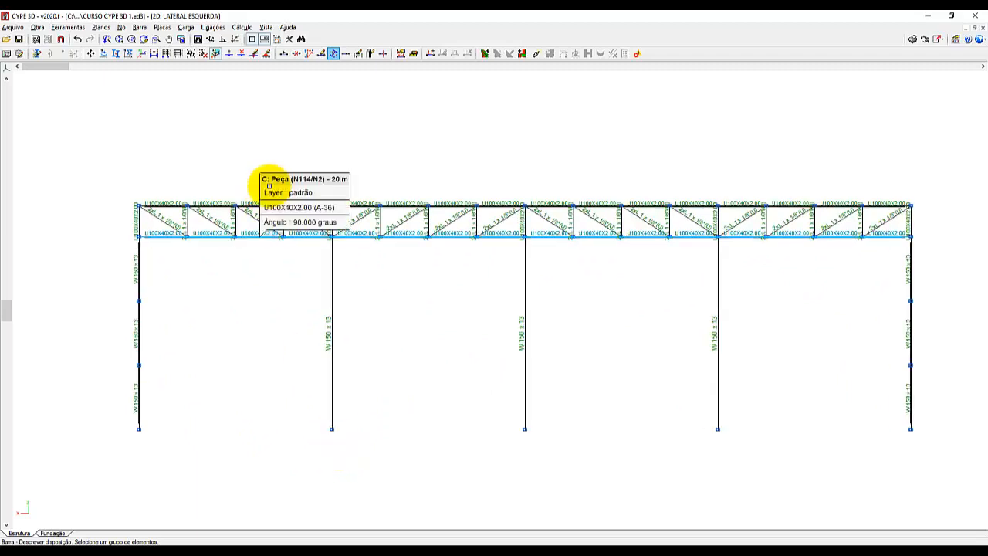
{"action": "left_click", "coordinate": [266, 27]}
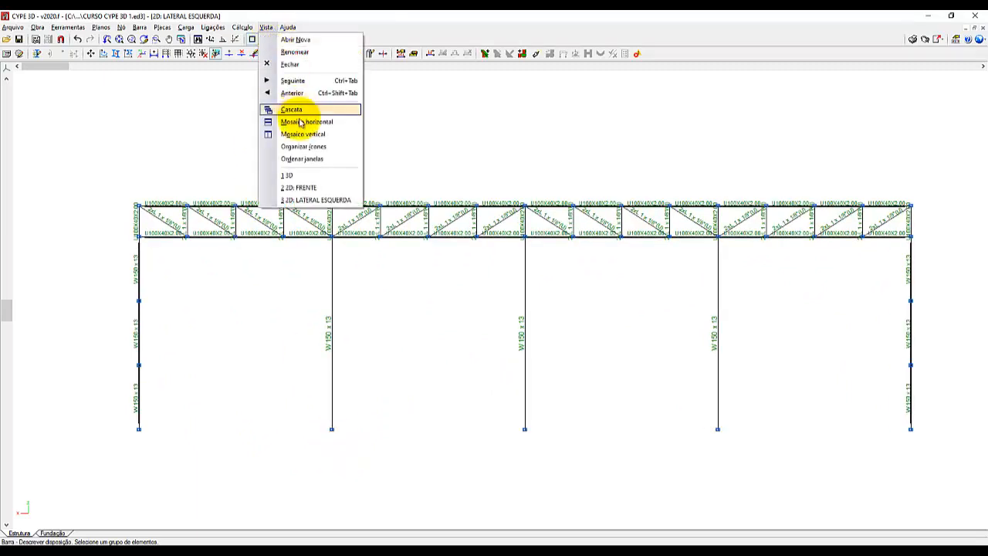
{"action": "left_click", "coordinate": [304, 175]}
{"action": "scroll", "coordinate": [57, 338], "scroll_direction": "up", "scroll_amount": 5}
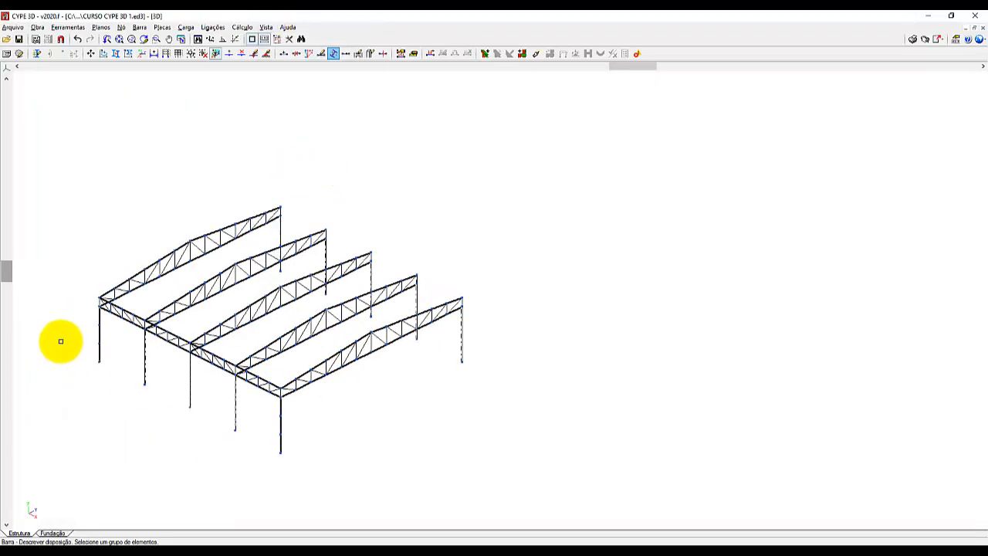
{"action": "scroll", "coordinate": [113, 279], "scroll_direction": "up", "scroll_amount": 3}
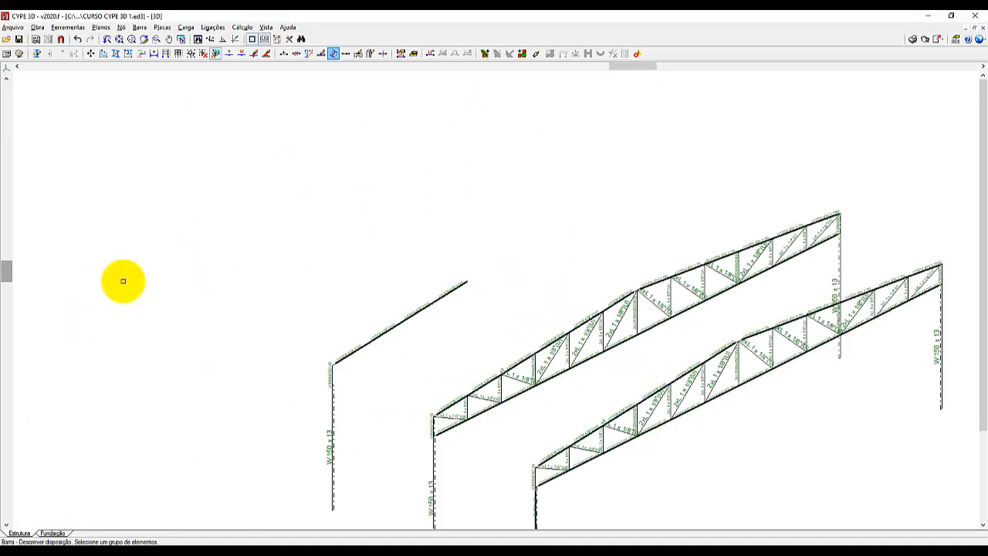
{"action": "scroll", "coordinate": [124, 281], "scroll_direction": "up", "scroll_amount": 2}
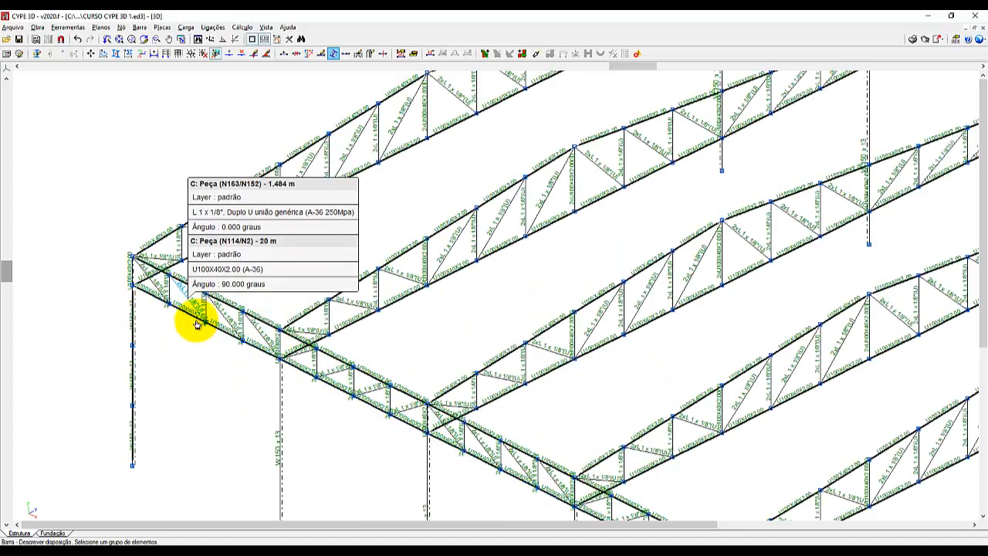
{"action": "scroll", "coordinate": [194, 321], "scroll_direction": "up", "scroll_amount": 3}
{"action": "scroll", "coordinate": [193, 324], "scroll_direction": "down", "scroll_amount": 3}
{"action": "scroll", "coordinate": [192, 325], "scroll_direction": "up", "scroll_amount": 3}
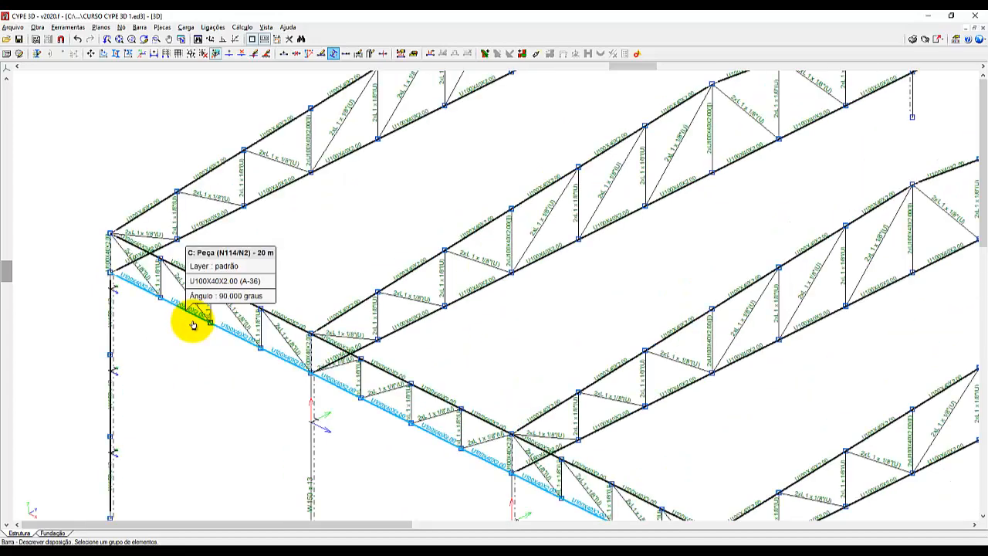
{"action": "scroll", "coordinate": [198, 260], "scroll_direction": "down", "scroll_amount": 3}
{"action": "scroll", "coordinate": [192, 265], "scroll_direction": "up", "scroll_amount": 3}
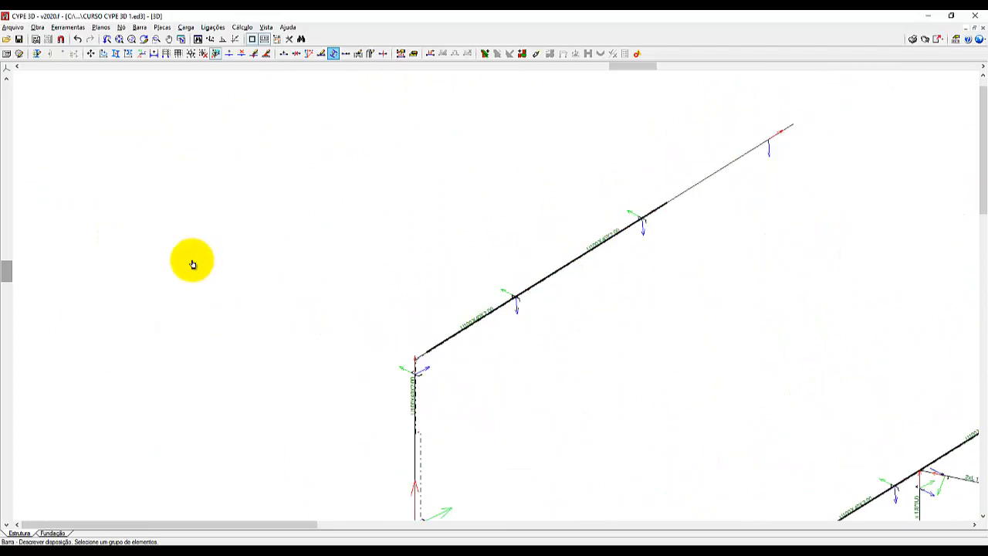
{"action": "scroll", "coordinate": [194, 265], "scroll_direction": "down", "scroll_amount": 3}
{"action": "scroll", "coordinate": [188, 271], "scroll_direction": "up", "scroll_amount": 3}
{"action": "scroll", "coordinate": [142, 287], "scroll_direction": "down", "scroll_amount": 2}
{"action": "scroll", "coordinate": [141, 286], "scroll_direction": "up", "scroll_amount": 4}
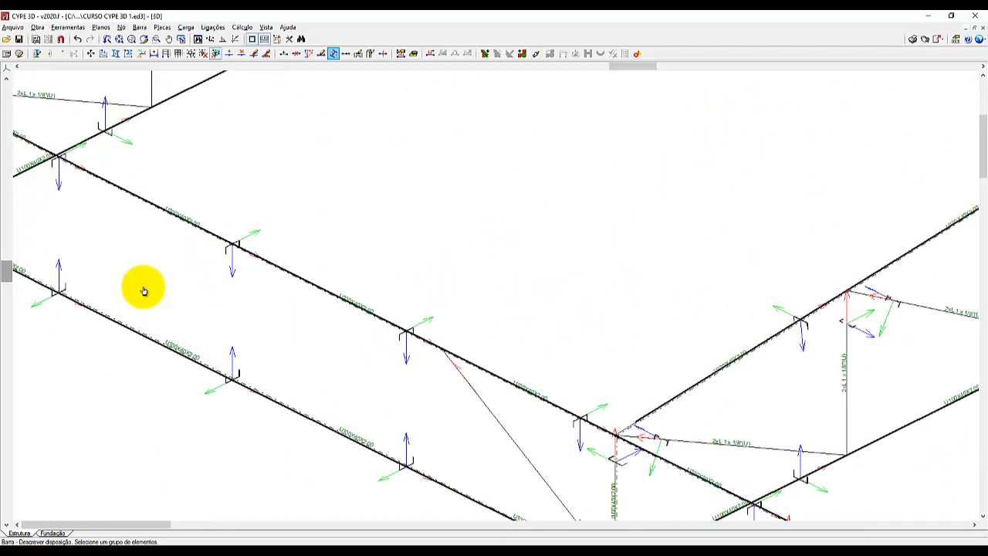
{"action": "scroll", "coordinate": [144, 291], "scroll_direction": "down", "scroll_amount": 2}
{"action": "scroll", "coordinate": [144, 290], "scroll_direction": "up", "scroll_amount": 2}
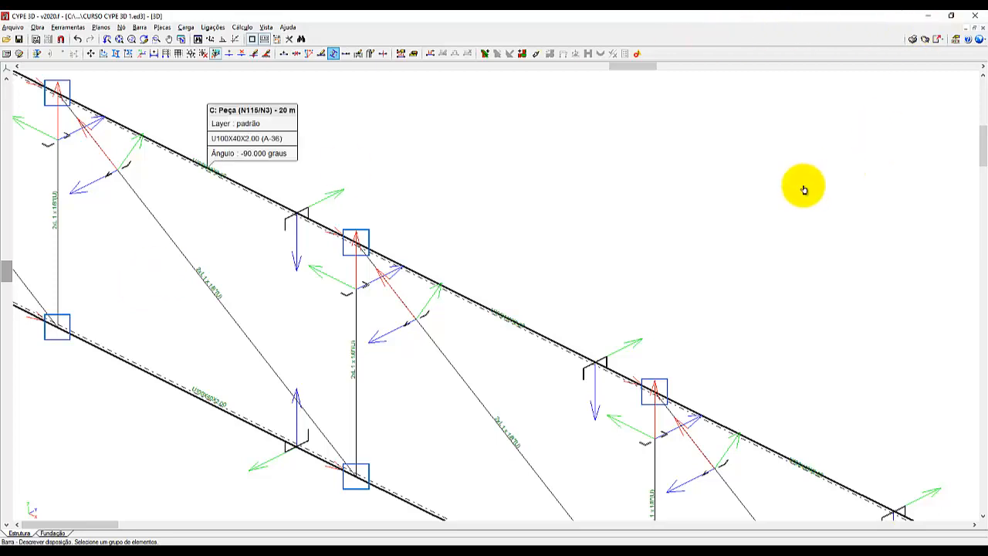
Return to the LATERAL ESQUERDA view showing the whole side frame and check the Gerar nós em cruzamentos option.
{"action": "left_click", "coordinate": [266, 27]}
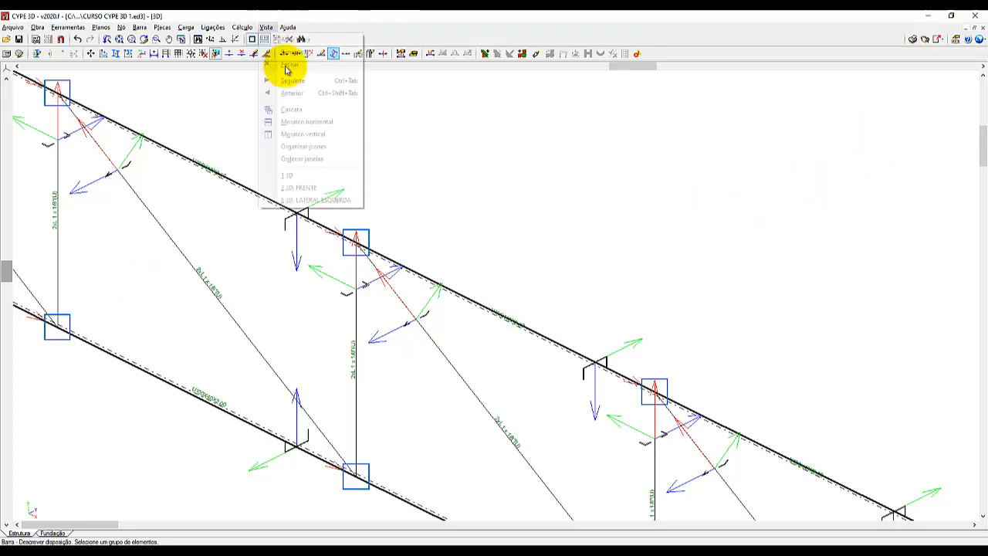
{"action": "left_click", "coordinate": [329, 202]}
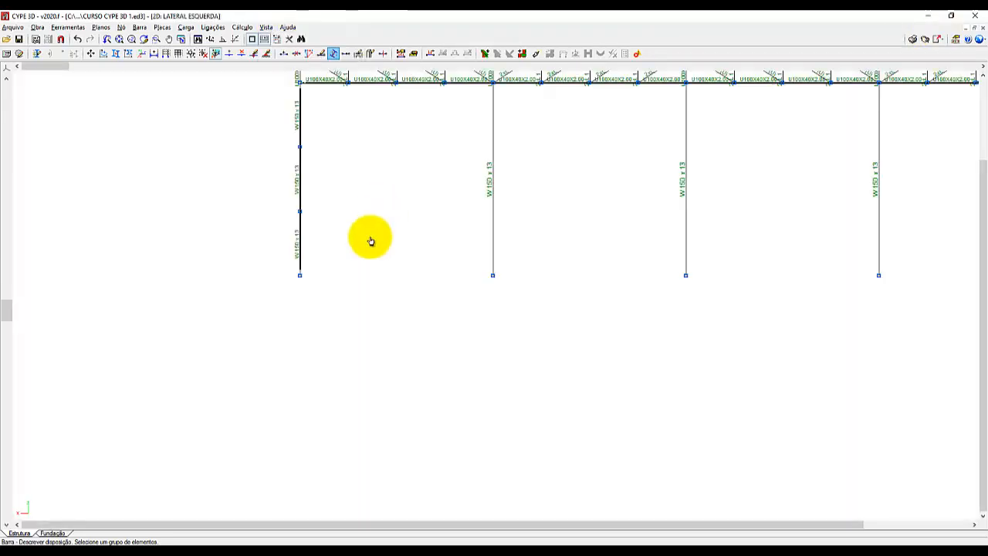
{"action": "scroll", "coordinate": [229, 378], "scroll_direction": "down", "scroll_amount": 3}
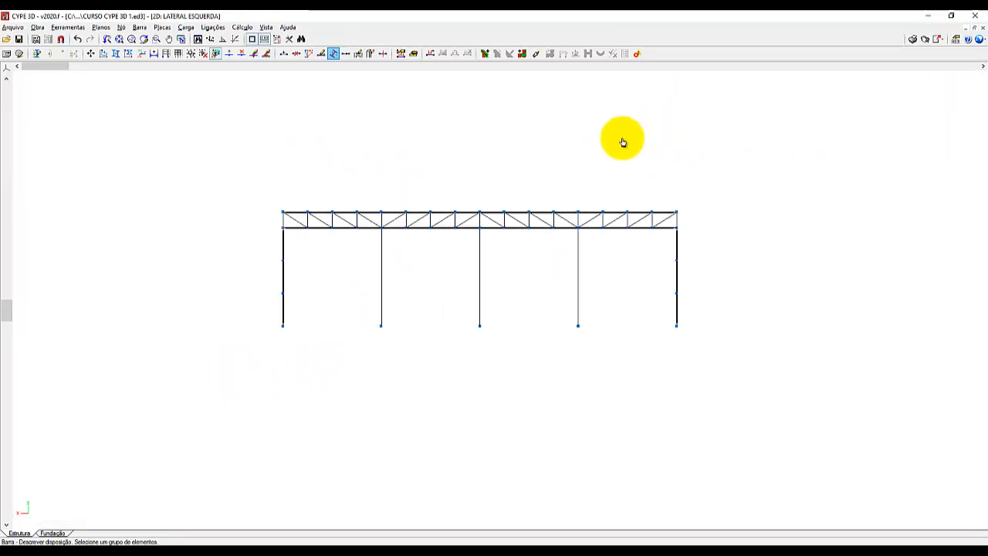
{"action": "scroll", "coordinate": [578, 127], "scroll_direction": "up", "scroll_amount": 1}
{"action": "scroll", "coordinate": [414, 178], "scroll_direction": "up", "scroll_amount": 1}
{"action": "scroll", "coordinate": [415, 178], "scroll_direction": "up", "scroll_amount": 1}
{"action": "scroll", "coordinate": [416, 319], "scroll_direction": "up", "scroll_amount": 2}
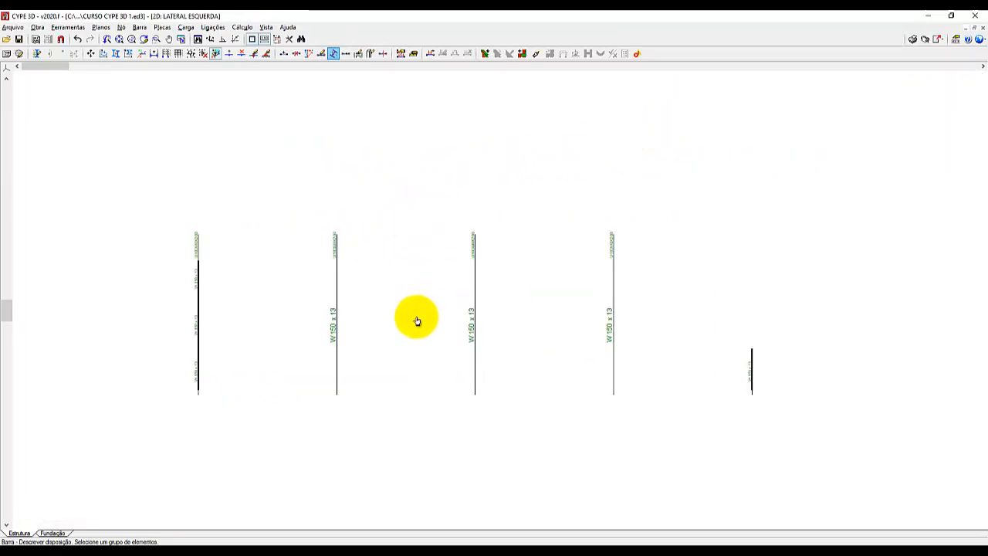
{"action": "scroll", "coordinate": [414, 320], "scroll_direction": "up", "scroll_amount": 1}
{"action": "scroll", "coordinate": [433, 309], "scroll_direction": "up", "scroll_amount": 1}
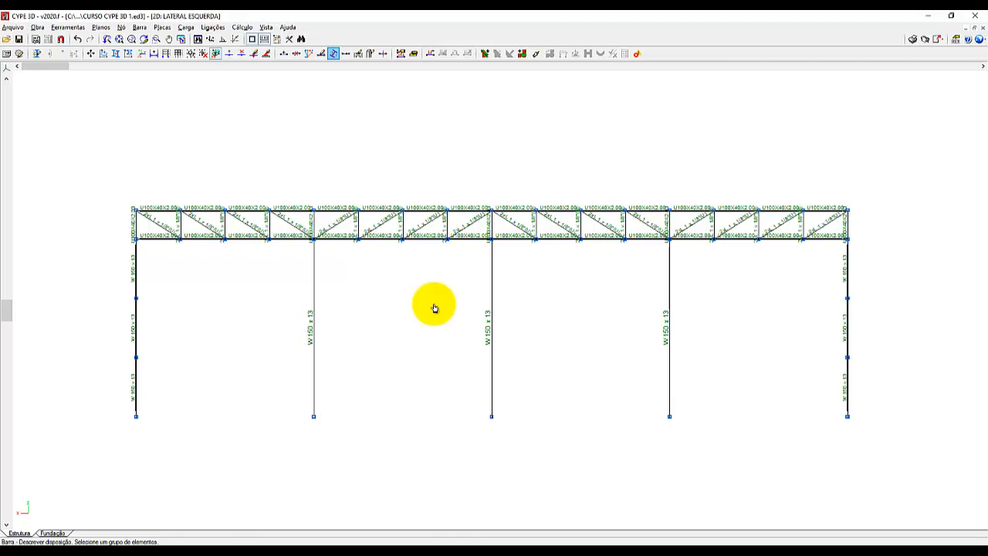
{"action": "left_click", "coordinate": [382, 56]}
Start a new bar and enable the Ponto médio, Perpendicular, O mais próximo and Interseção object captures.
{"action": "left_click", "coordinate": [140, 28]}
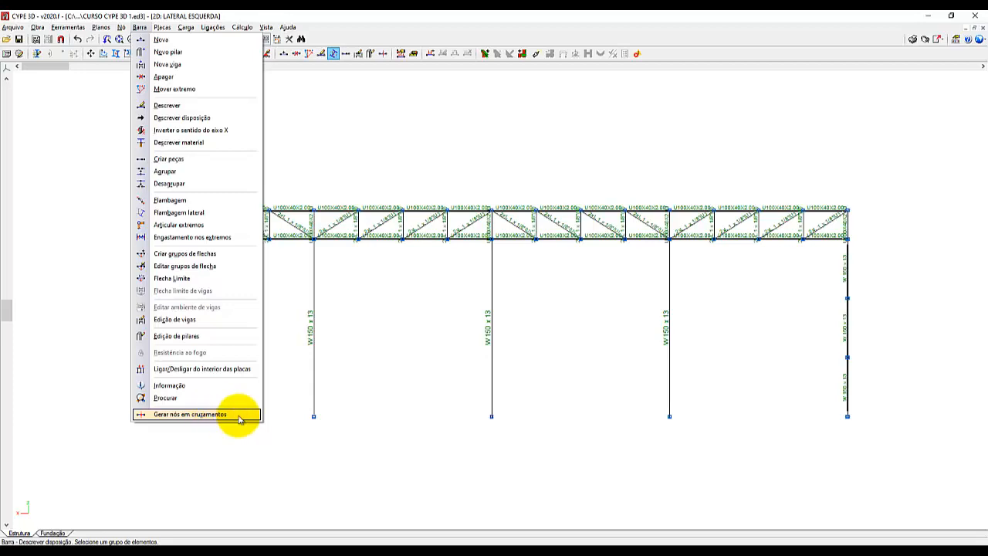
{"action": "left_click", "coordinate": [192, 41]}
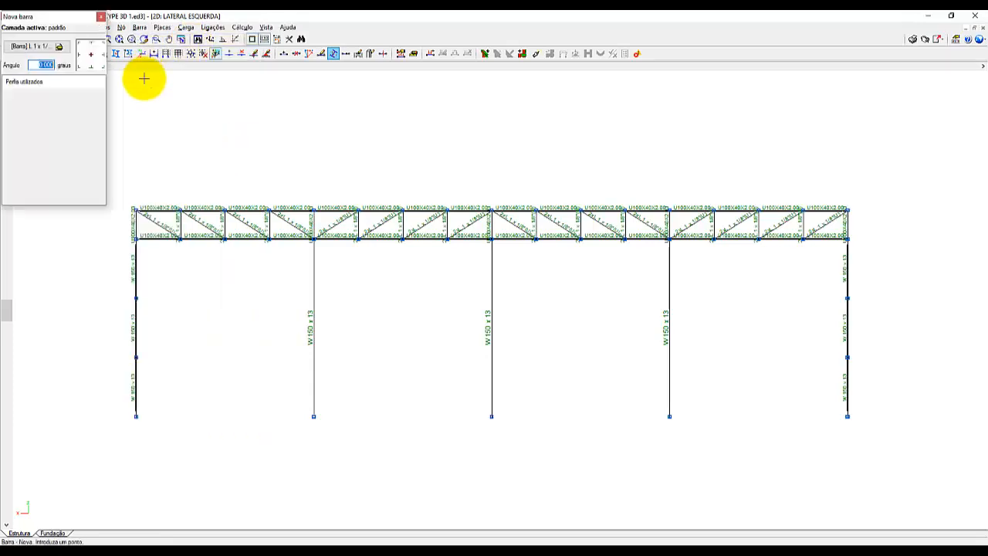
{"action": "scroll", "coordinate": [475, 324], "scroll_direction": "down", "scroll_amount": 1}
{"action": "scroll", "coordinate": [532, 259], "scroll_direction": "down", "scroll_amount": 1}
{"action": "scroll", "coordinate": [308, 322], "scroll_direction": "up", "scroll_amount": 4}
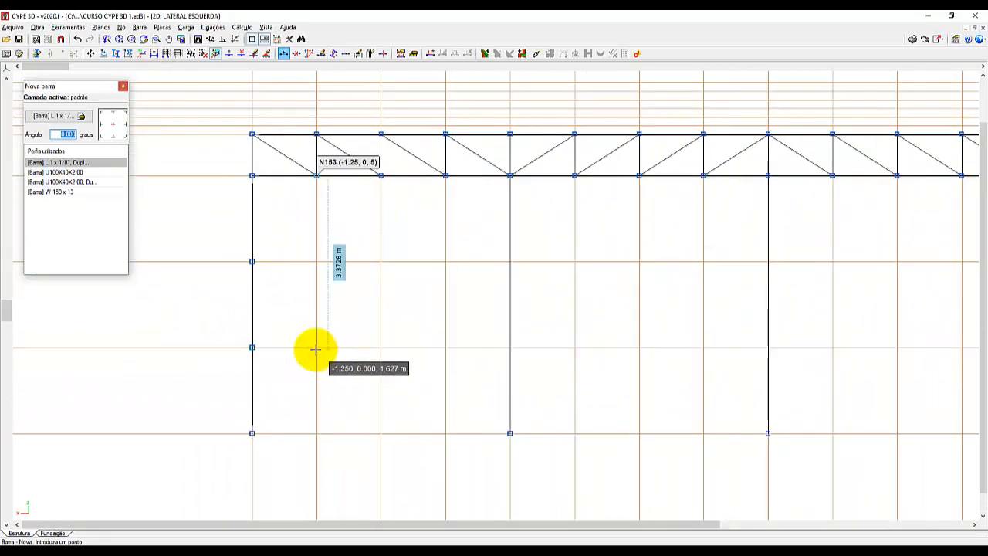
{"action": "left_click", "coordinate": [316, 350]}
{"action": "left_click", "coordinate": [452, 382]}
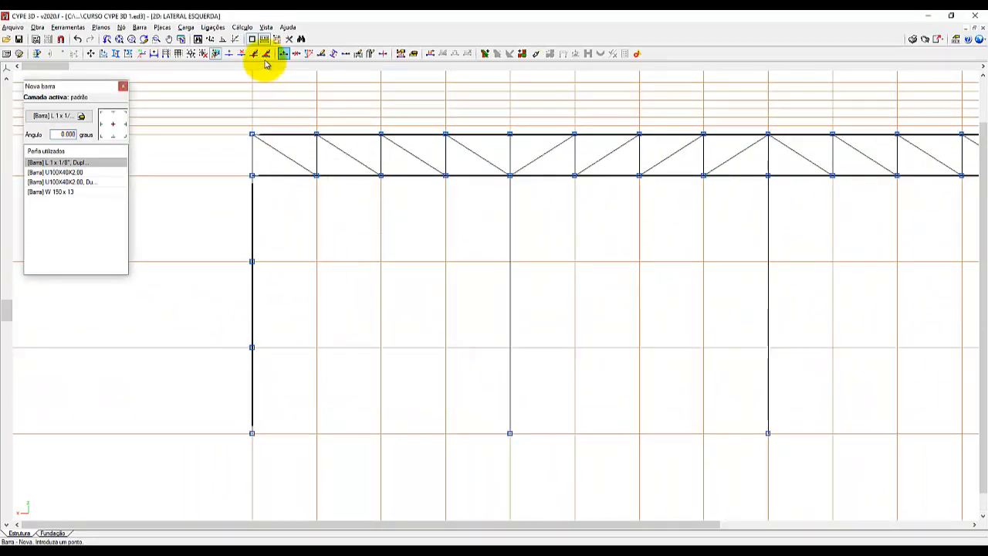
{"action": "left_click", "coordinate": [253, 39]}
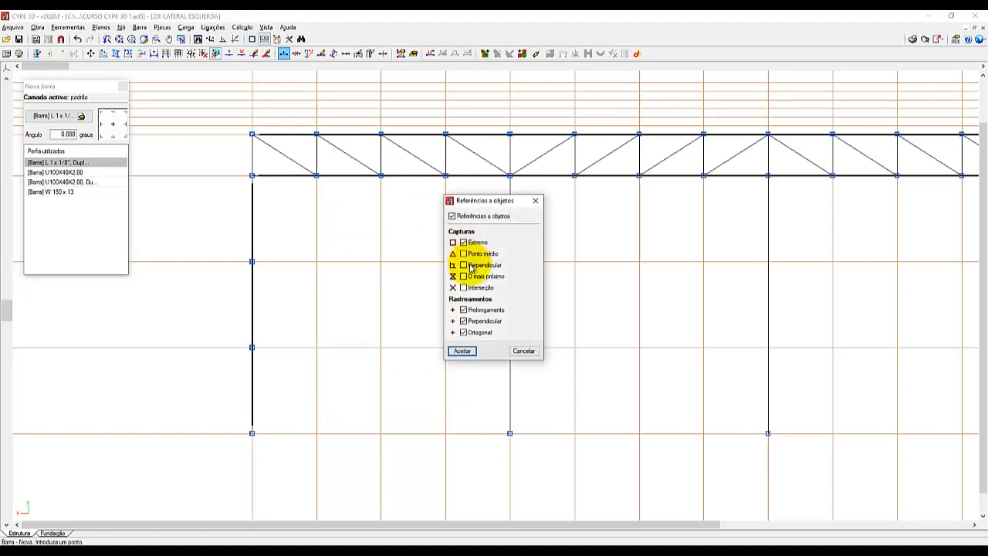
{"action": "left_click", "coordinate": [463, 253]}
{"action": "left_click", "coordinate": [463, 264]}
{"action": "left_click", "coordinate": [463, 275]}
{"action": "left_click", "coordinate": [463, 287]}
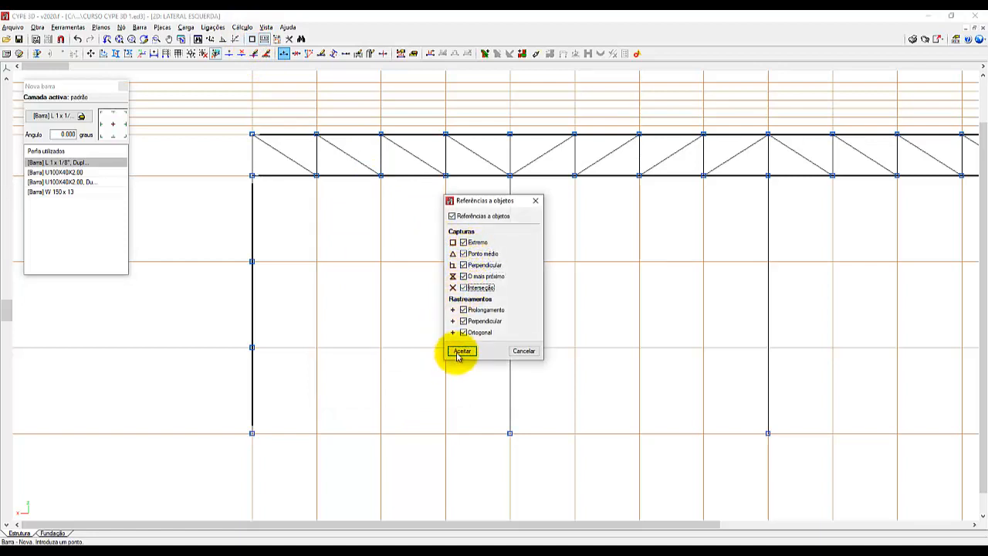
{"action": "left_click", "coordinate": [460, 351]}
Draw two crossed L 1 x 1/8" double-angle bars below the truss in the first bay, between the grid intersections.
{"action": "left_click", "coordinate": [316, 347]}
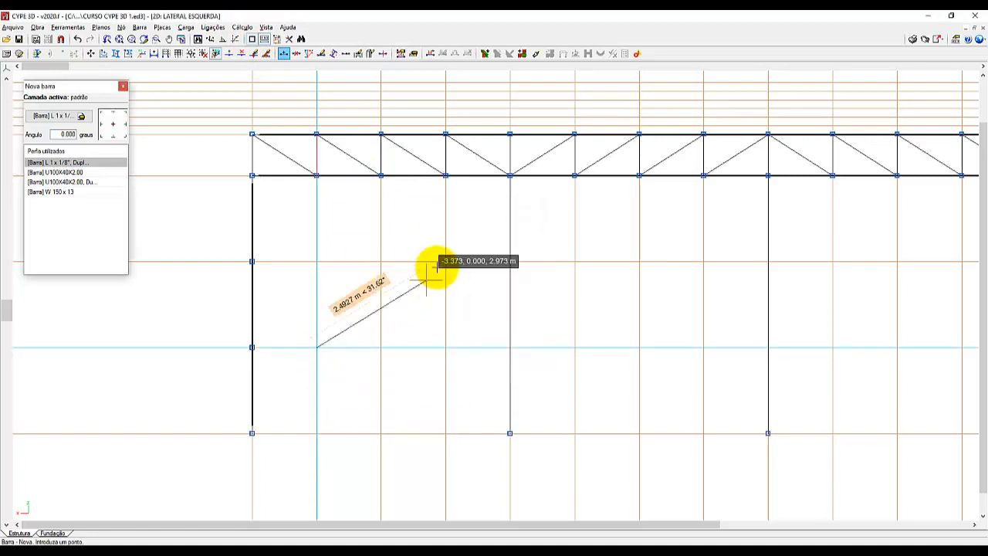
{"action": "right_click", "coordinate": [468, 281]}
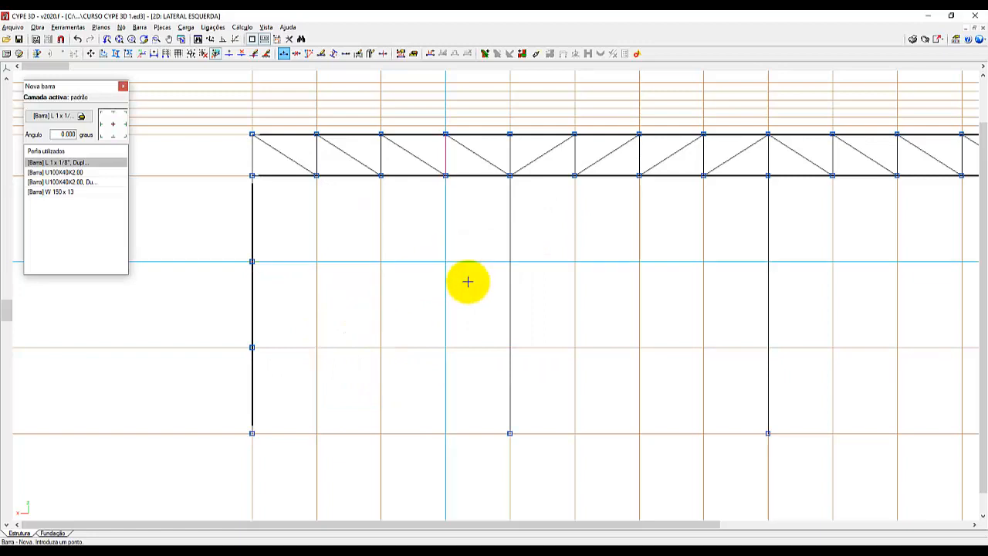
{"action": "left_click", "coordinate": [447, 277]}
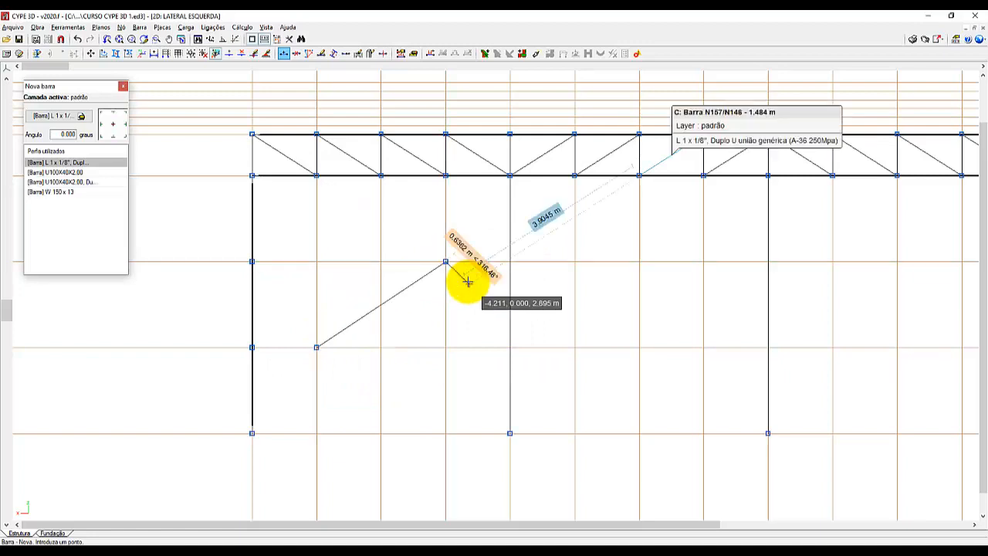
{"action": "left_click", "coordinate": [319, 263]}
{"action": "left_click", "coordinate": [447, 348]}
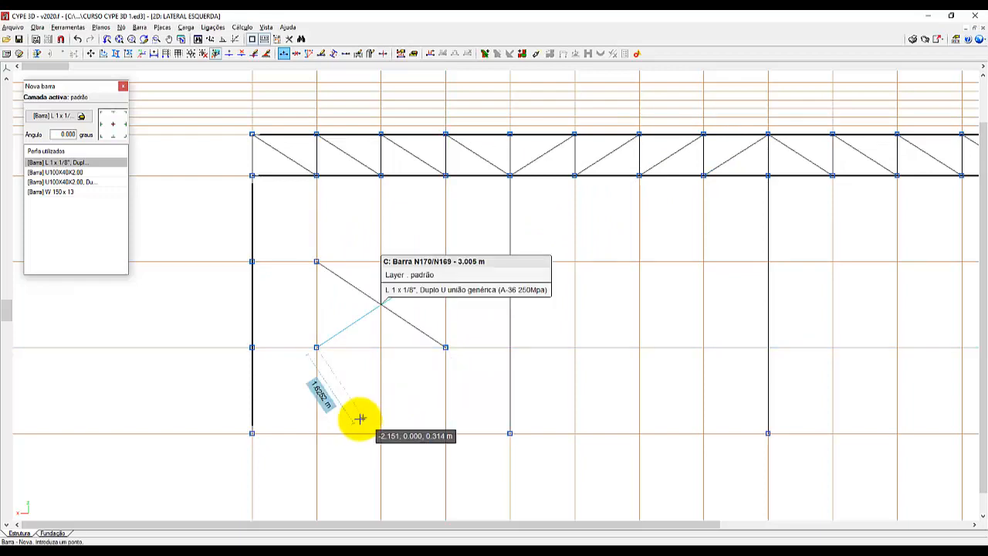
Inspect the crossing point of the two bars in the first bay and turn on Gerar nós em cruzamentos.
{"action": "scroll", "coordinate": [370, 433], "scroll_direction": "down", "scroll_amount": 1}
{"action": "scroll", "coordinate": [378, 340], "scroll_direction": "up", "scroll_amount": 5}
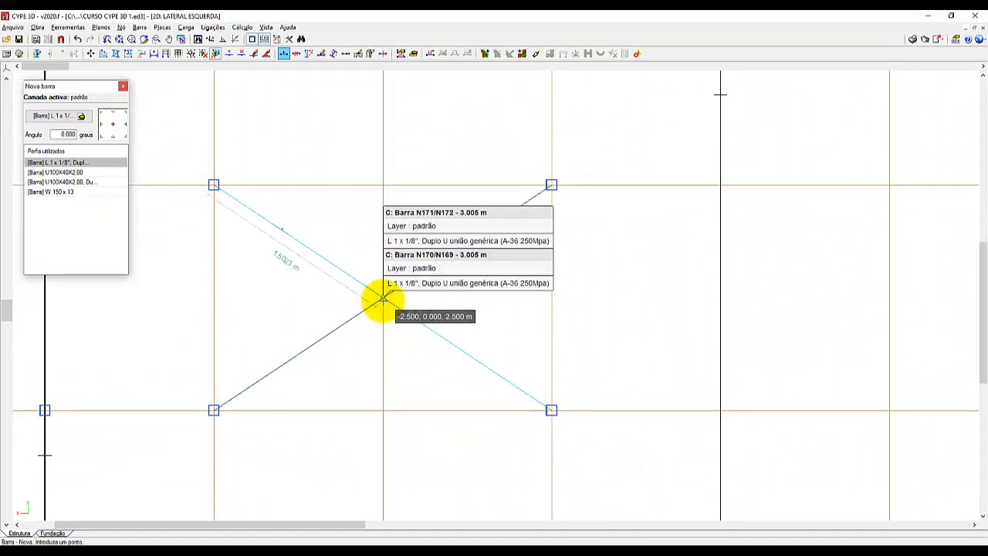
{"action": "scroll", "coordinate": [270, 312], "scroll_direction": "down", "scroll_amount": 4}
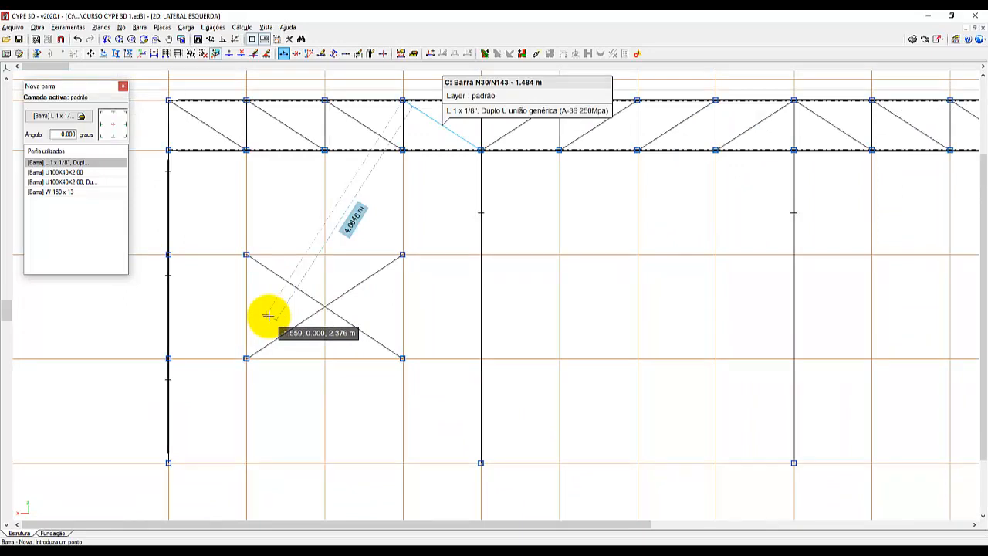
{"action": "left_click", "coordinate": [141, 27]}
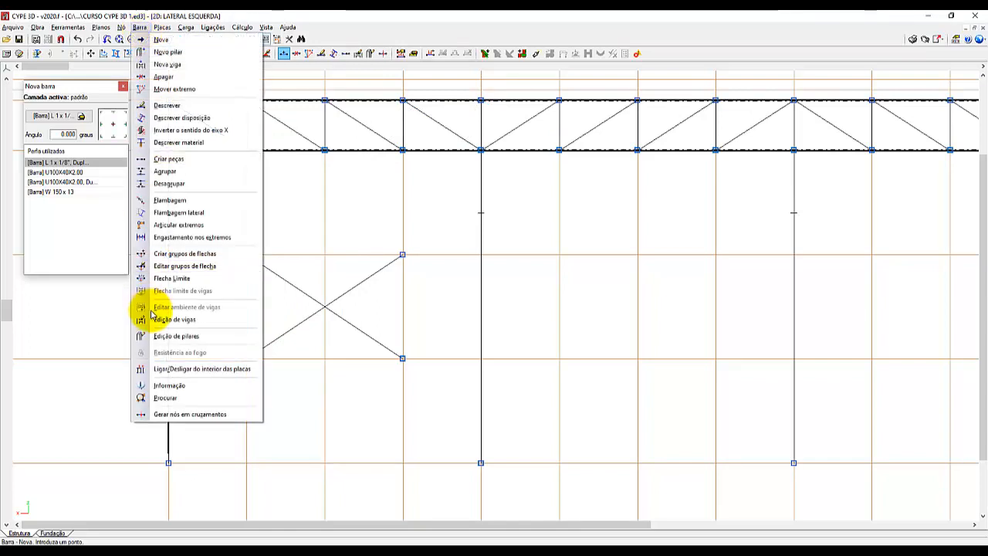
{"action": "left_click", "coordinate": [193, 417]}
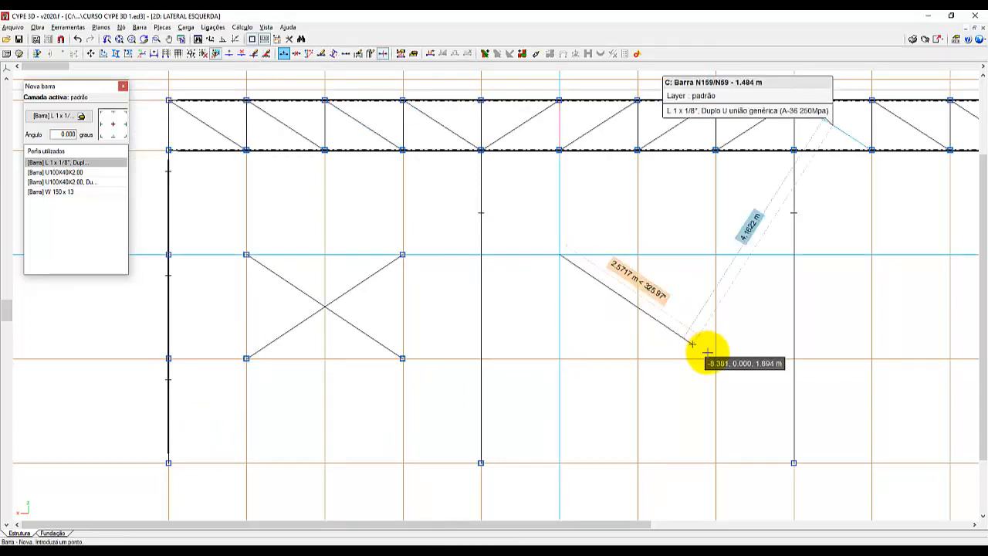
Draw a matching pair of crossed L 1 x 1/8" bars in the second bay, between the grid intersections.
{"action": "right_click", "coordinate": [740, 338]}
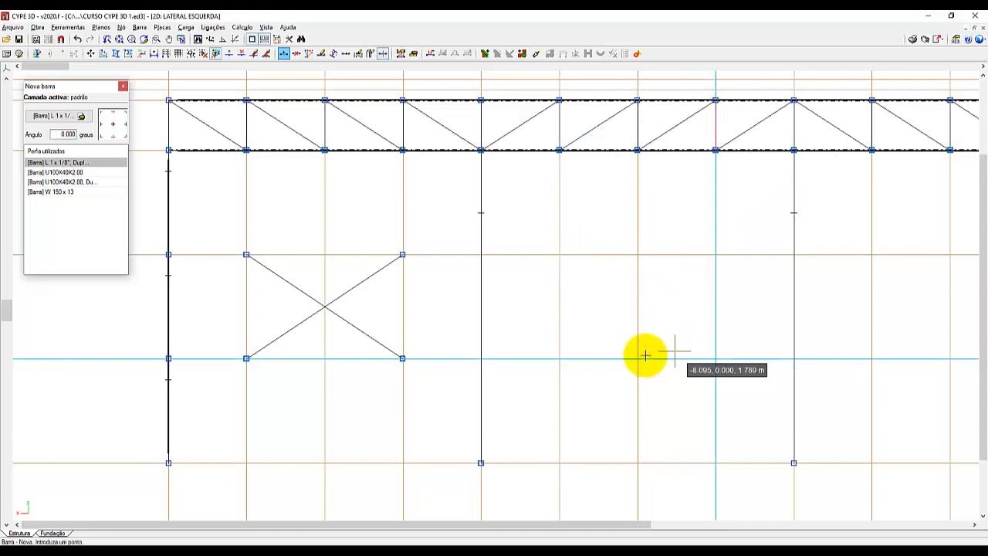
{"action": "left_click", "coordinate": [559, 358]}
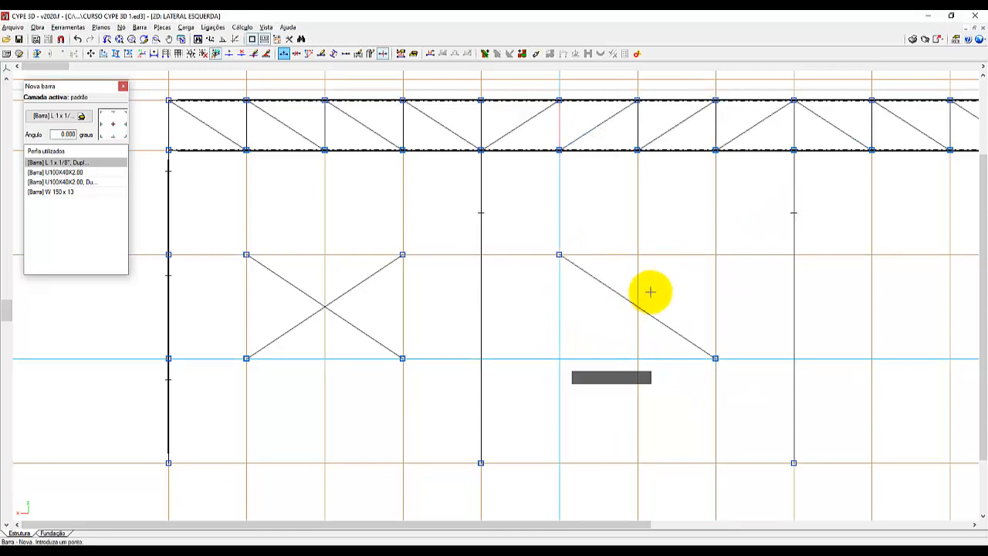
{"action": "left_click", "coordinate": [734, 233]}
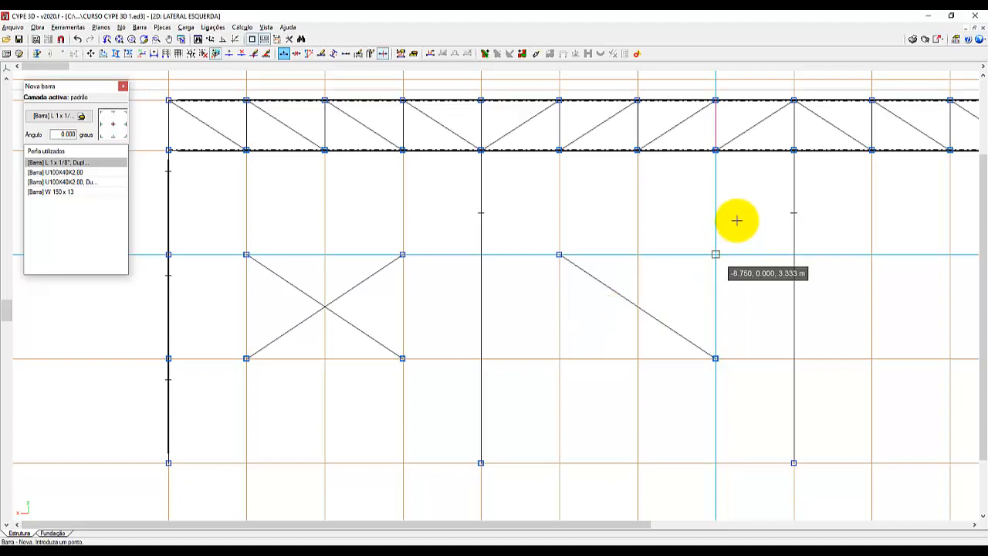
{"action": "scroll", "coordinate": [737, 207], "scroll_direction": "up", "scroll_amount": 1}
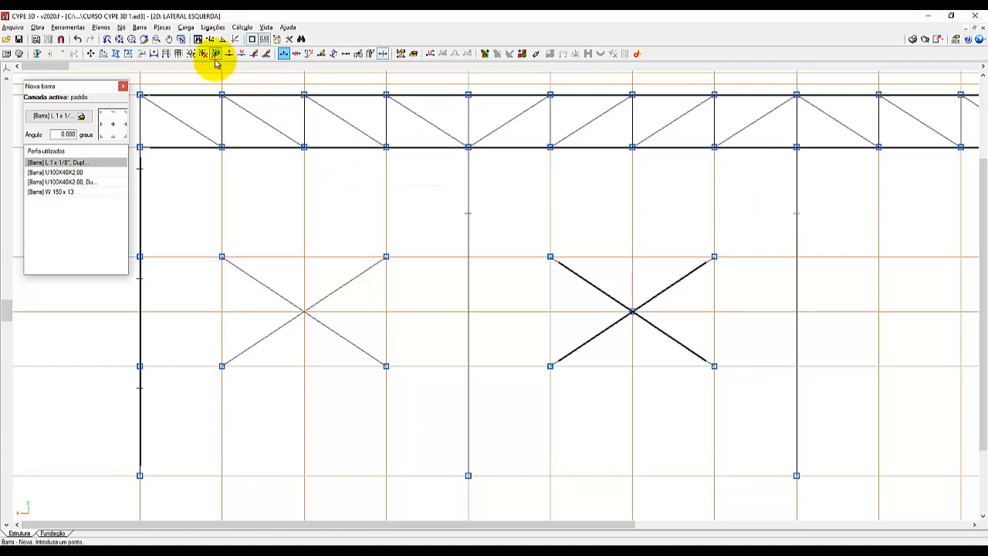
Delete all nodes of the crossed bars in the first and second bays, removing both test crosses.
{"action": "left_click", "coordinate": [121, 27]}
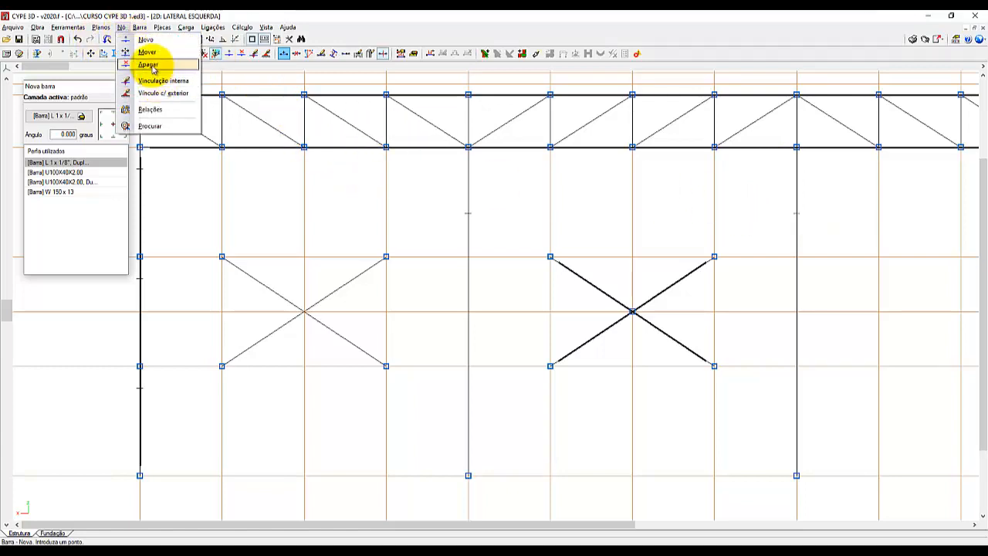
{"action": "left_click", "coordinate": [151, 67]}
{"action": "left_click", "coordinate": [187, 229]}
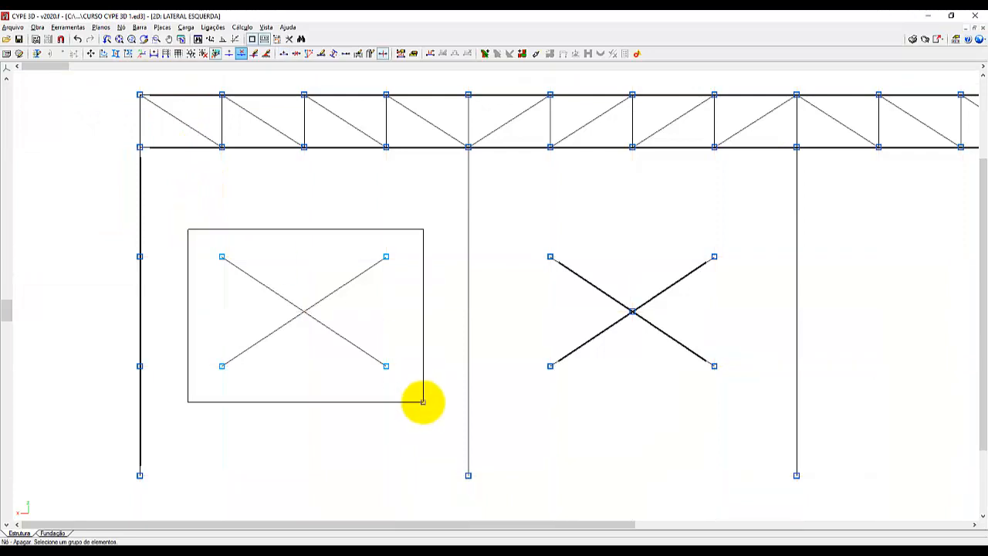
{"action": "left_click", "coordinate": [421, 402]}
{"action": "right_click", "coordinate": [530, 233]}
{"action": "left_click", "coordinate": [530, 233]}
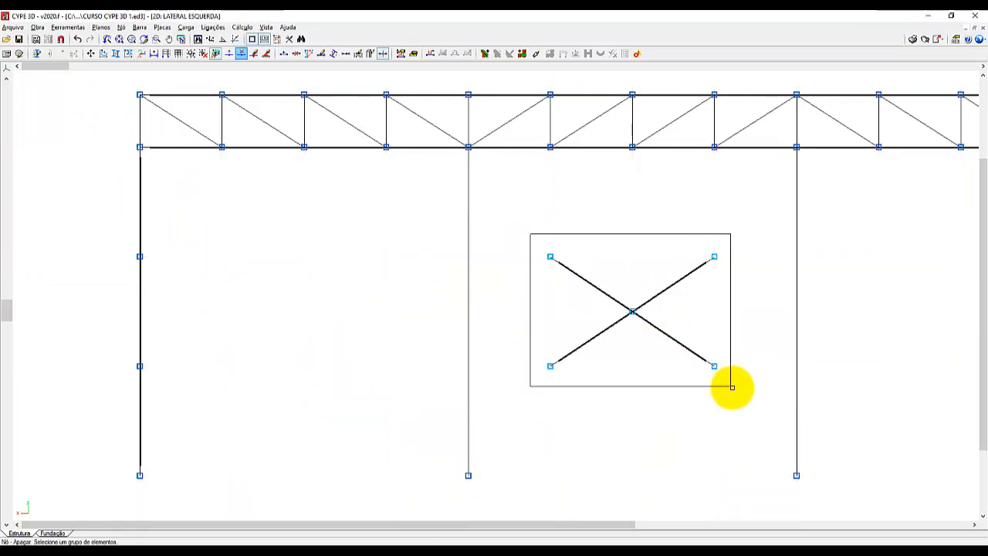
{"action": "left_click", "coordinate": [728, 385]}
{"action": "right_click", "coordinate": [496, 380]}
{"action": "scroll", "coordinate": [496, 381], "scroll_direction": "down", "scroll_amount": 6}
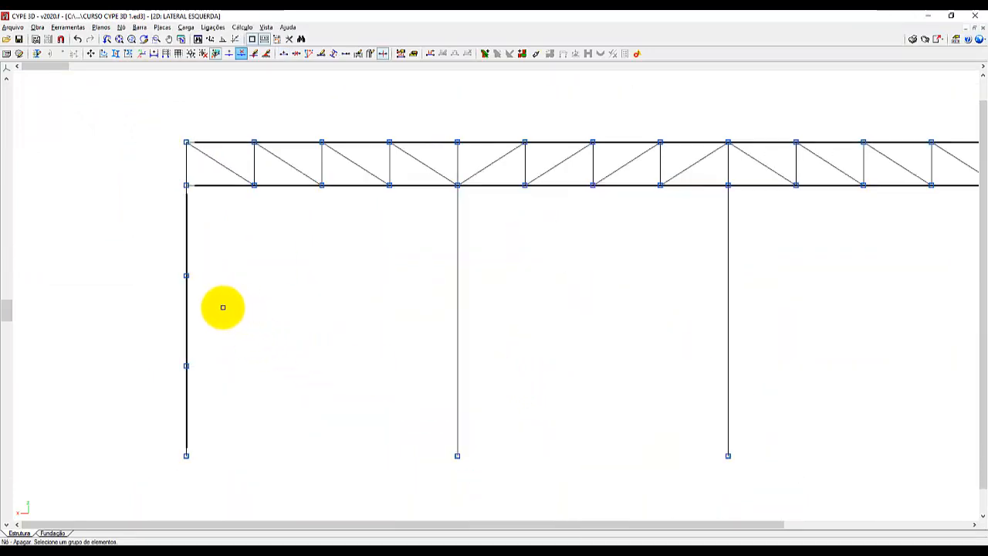
Start a new bar and give it the cold-formed C75X40X15X2.00 profile as Perfil simples, checking the section's properties.
{"action": "scroll", "coordinate": [458, 346], "scroll_direction": "down", "scroll_amount": 1}
{"action": "scroll", "coordinate": [467, 350], "scroll_direction": "up", "scroll_amount": 3}
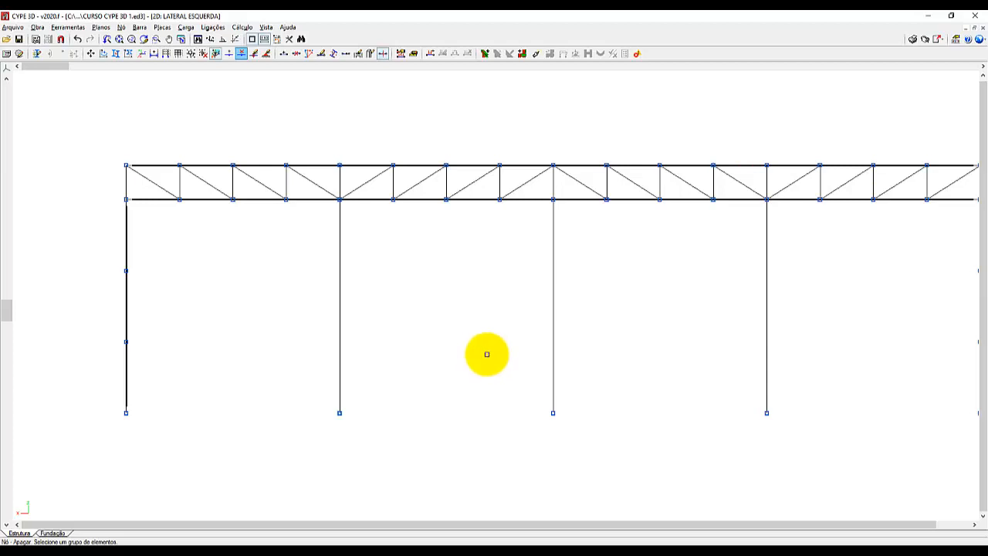
{"action": "left_click", "coordinate": [139, 29]}
{"action": "left_click", "coordinate": [161, 39]}
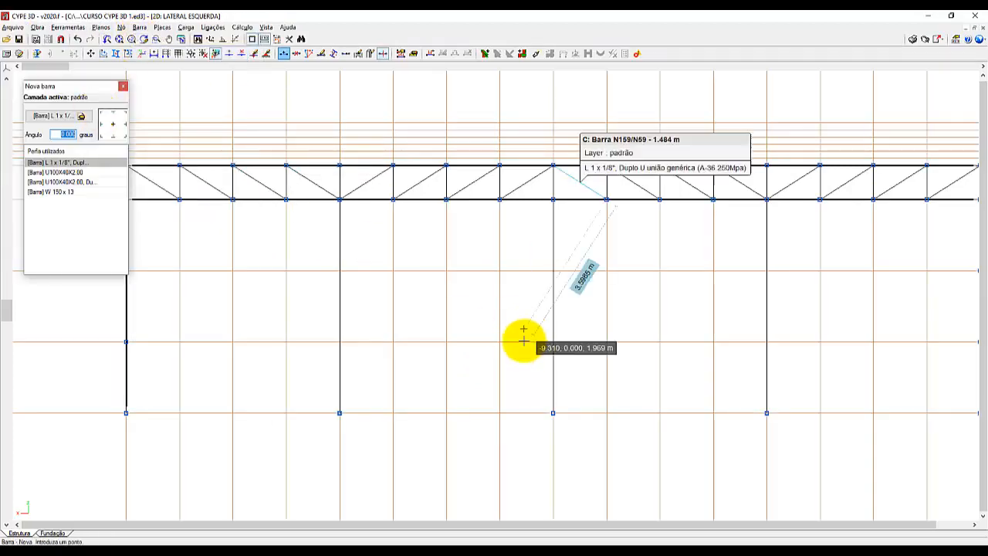
{"action": "scroll", "coordinate": [526, 357], "scroll_direction": "down", "scroll_amount": 2}
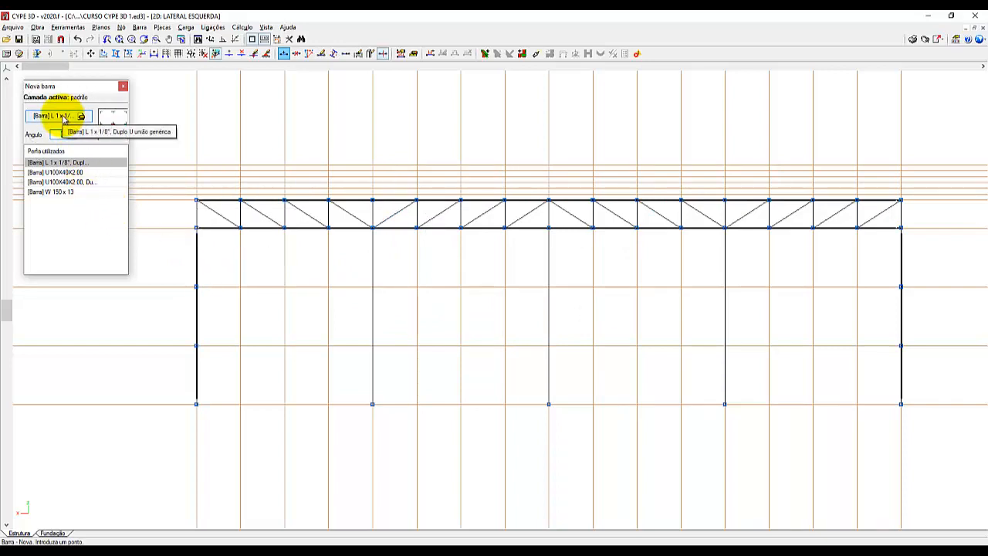
{"action": "left_click", "coordinate": [63, 118]}
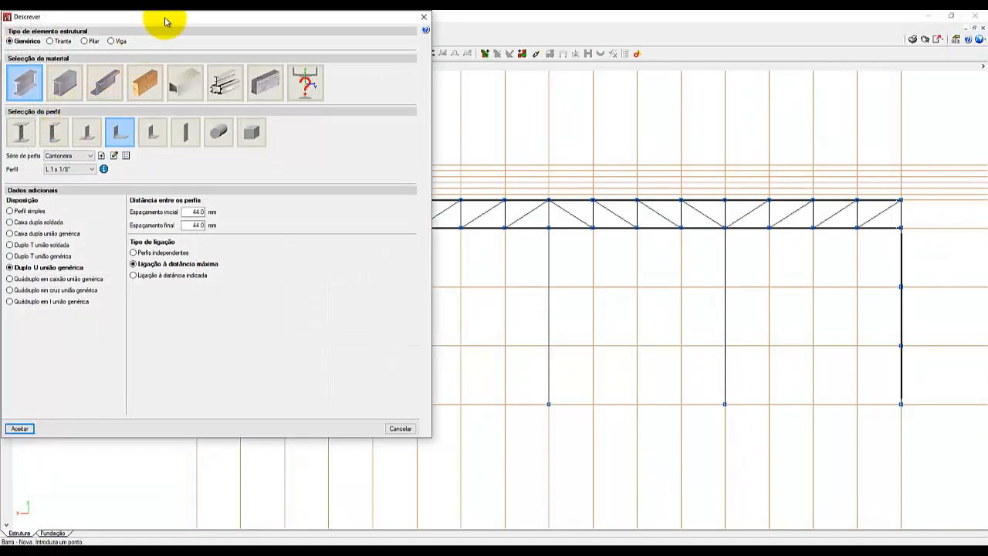
{"action": "left_click_drag", "start_coordinate": [164, 20], "coordinate": [432, 74]}
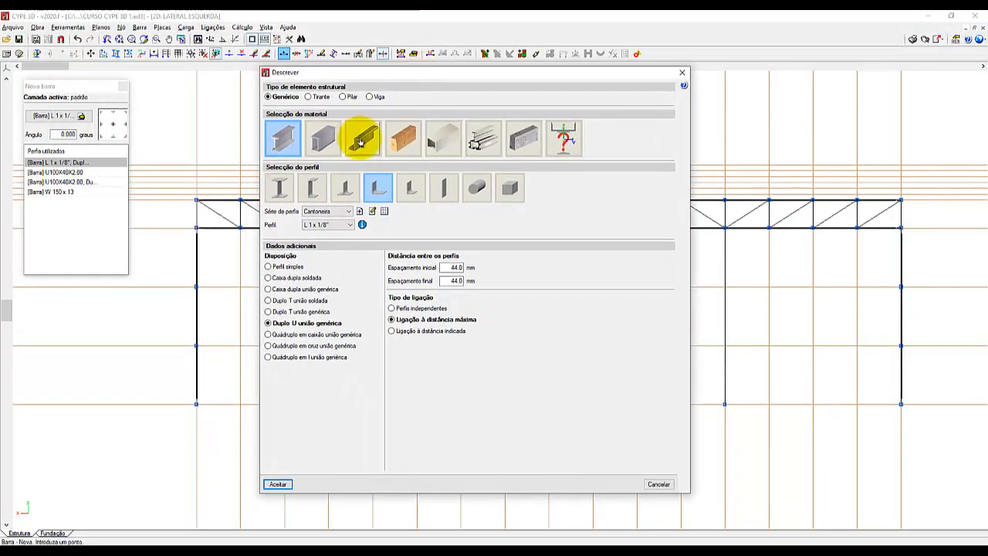
{"action": "left_click", "coordinate": [361, 142]}
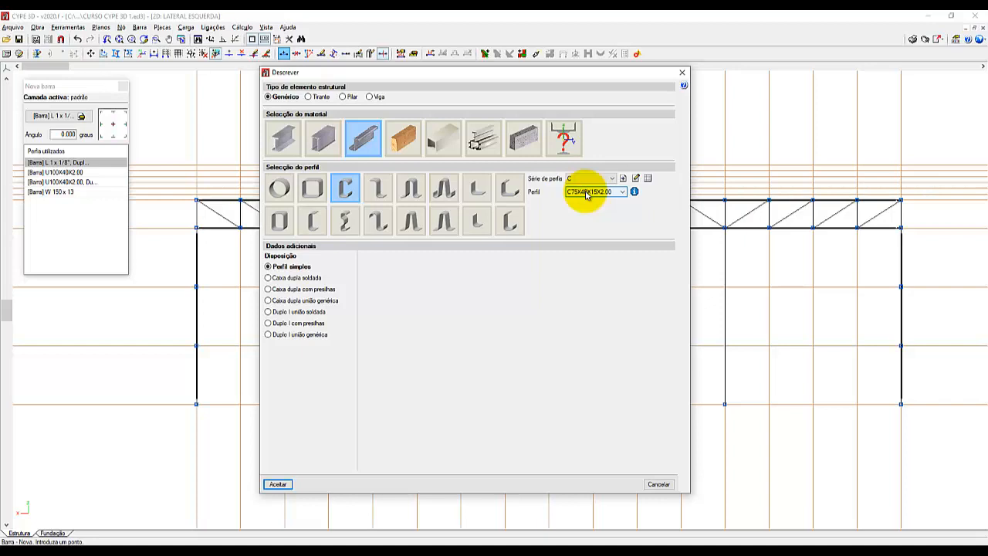
{"action": "left_click", "coordinate": [634, 191]}
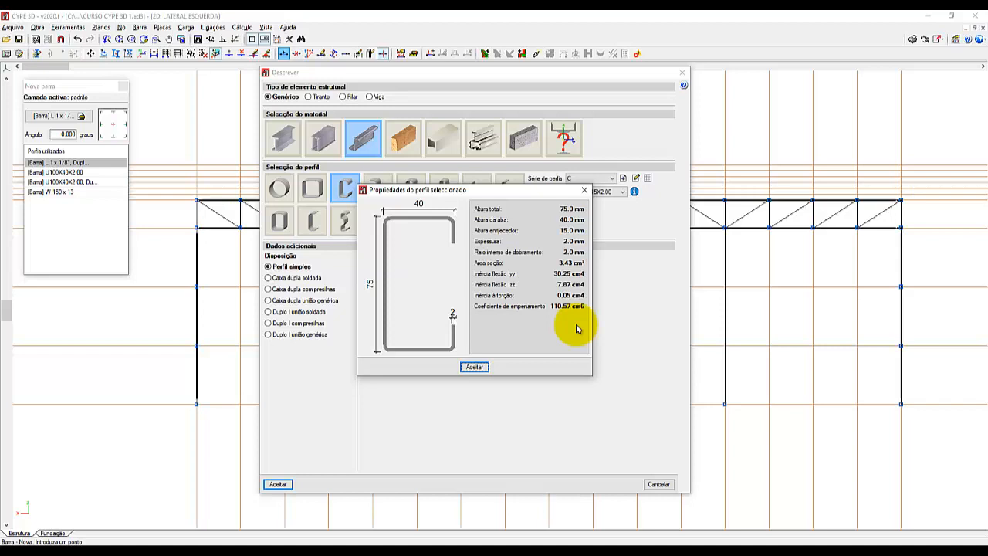
{"action": "left_click", "coordinate": [472, 367]}
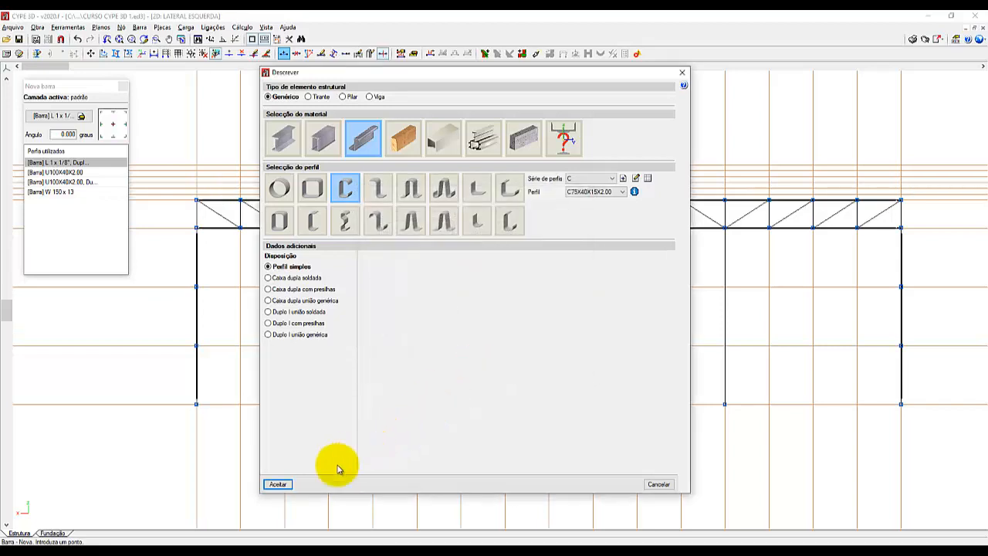
{"action": "left_click", "coordinate": [277, 483]}
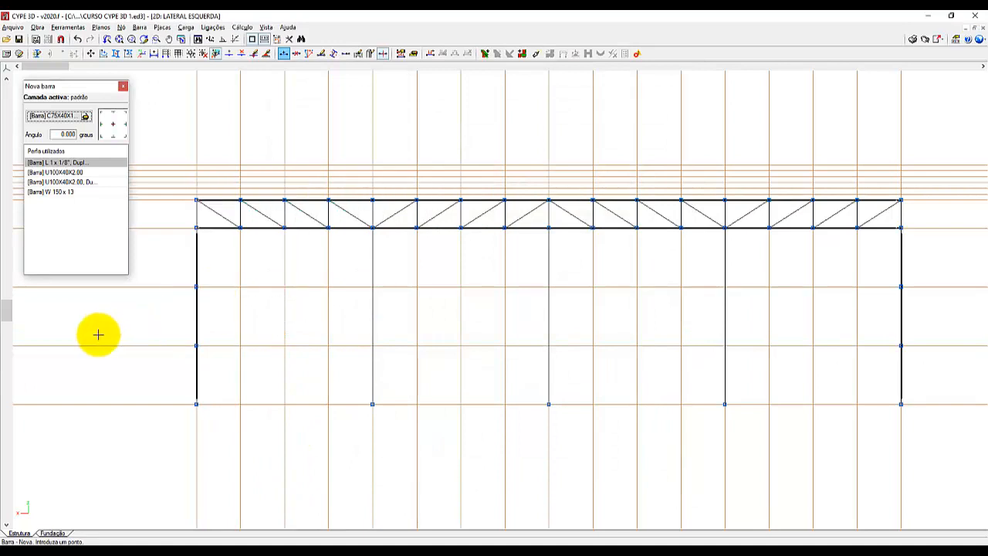
Draw two horizontal C75X40X15X2.00 bars across all bays, joining the end columns' intermediate nodes at 3.333 m and 1.667 m height.
{"action": "scroll", "coordinate": [98, 334], "scroll_direction": "down", "scroll_amount": 1}
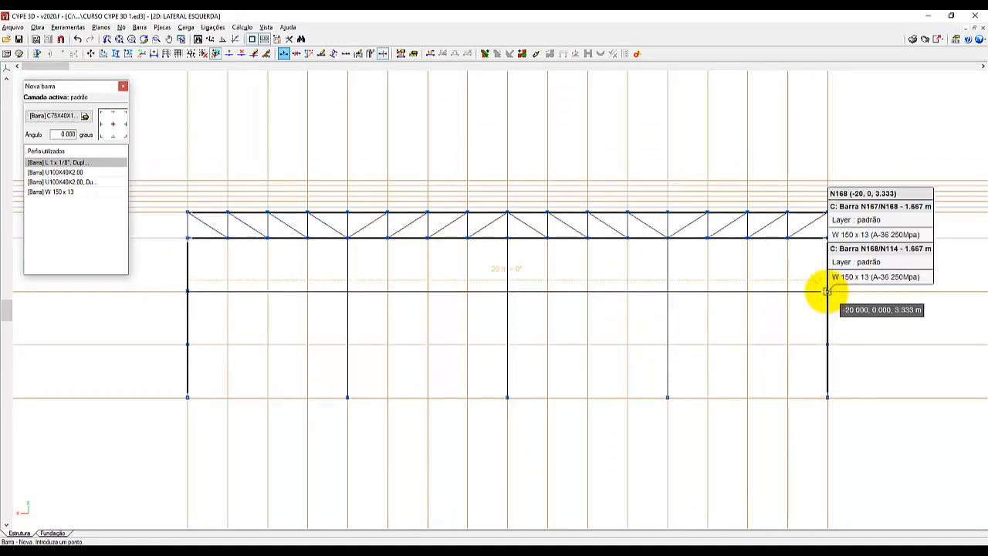
{"action": "left_click", "coordinate": [826, 291]}
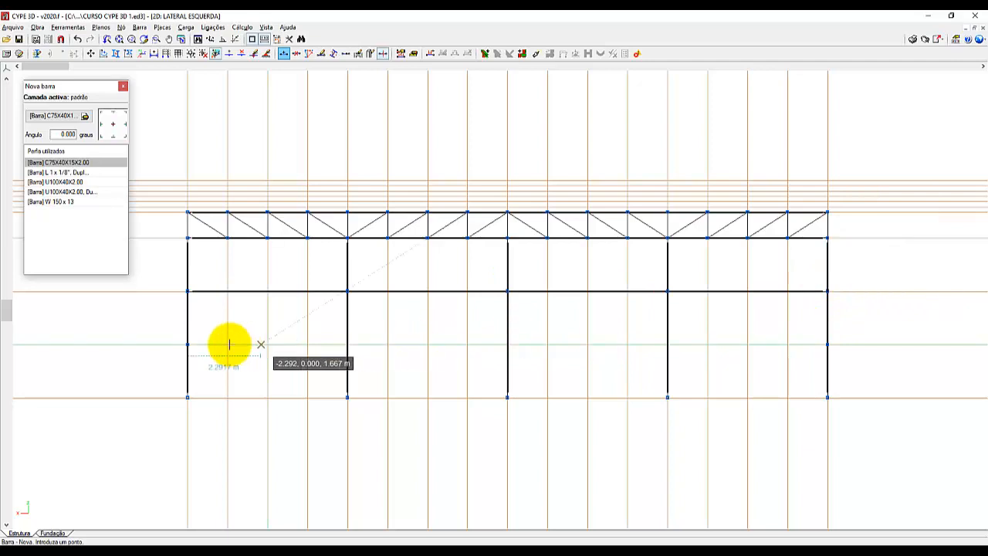
{"action": "left_click", "coordinate": [187, 344]}
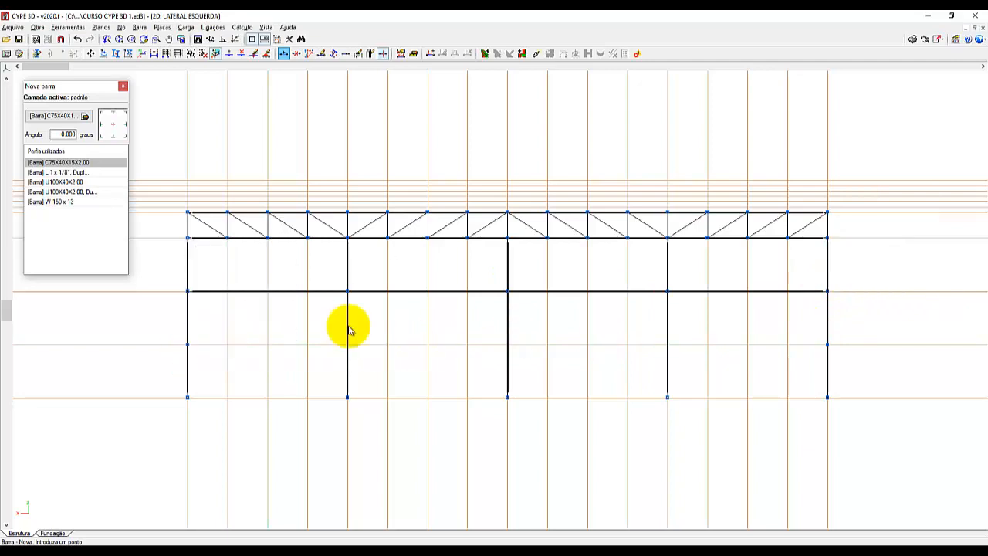
{"action": "left_click", "coordinate": [827, 343]}
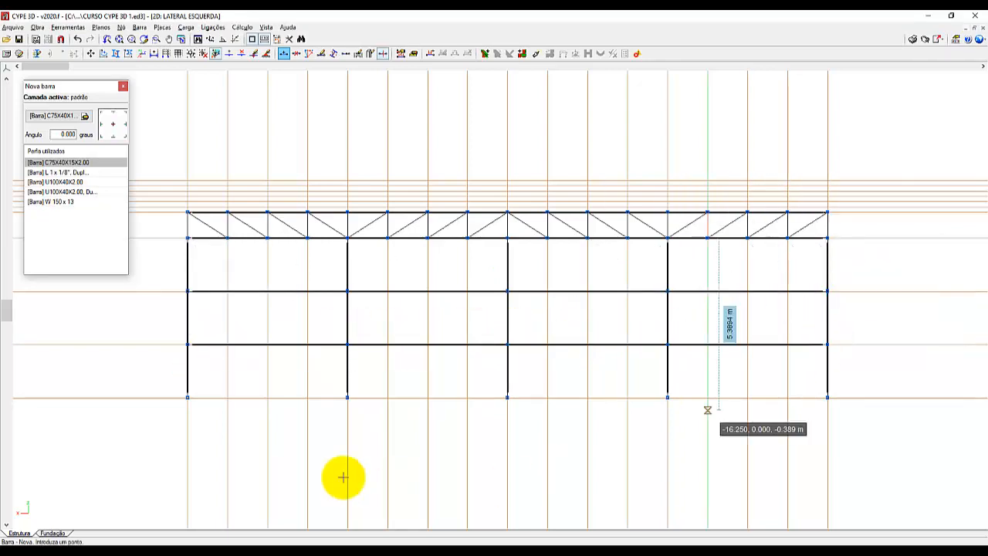
Start a C75X40X15X2.00 bar on the first end column, at a distance of 0.150 m above its base node.
{"action": "scroll", "coordinate": [187, 425], "scroll_direction": "up", "scroll_amount": 5}
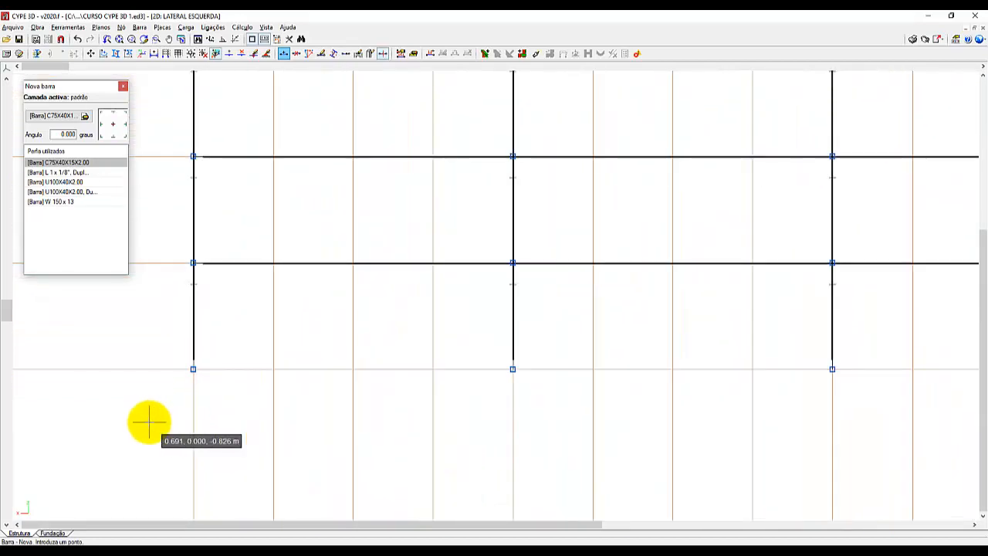
{"action": "scroll", "coordinate": [149, 421], "scroll_direction": "up", "scroll_amount": 6}
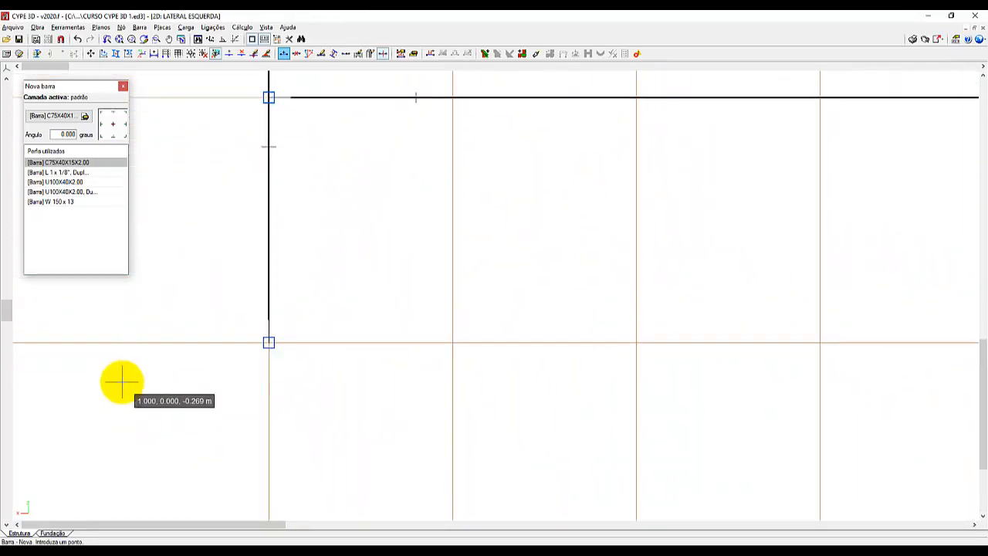
{"action": "scroll", "coordinate": [121, 380], "scroll_direction": "up", "scroll_amount": 1}
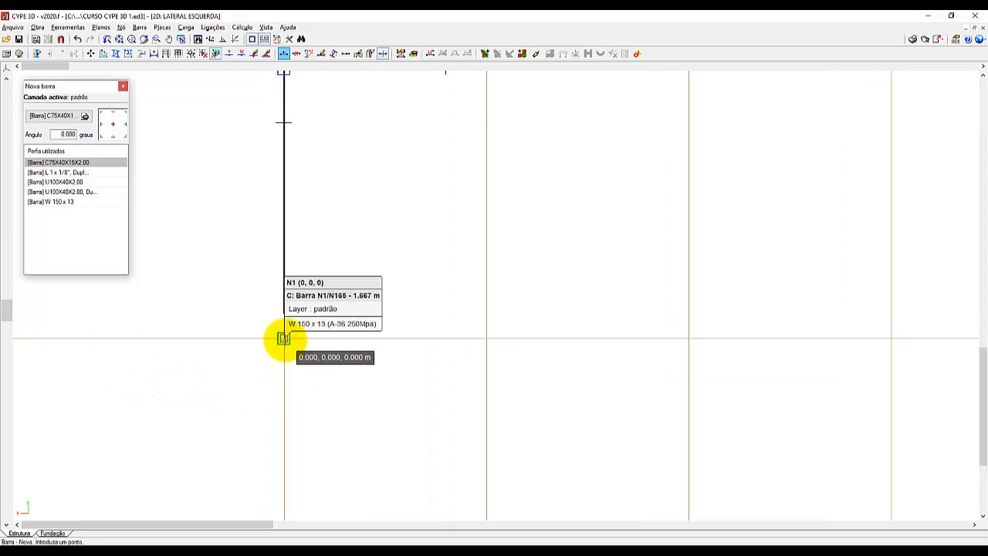
{"action": "left_click", "coordinate": [284, 338]}
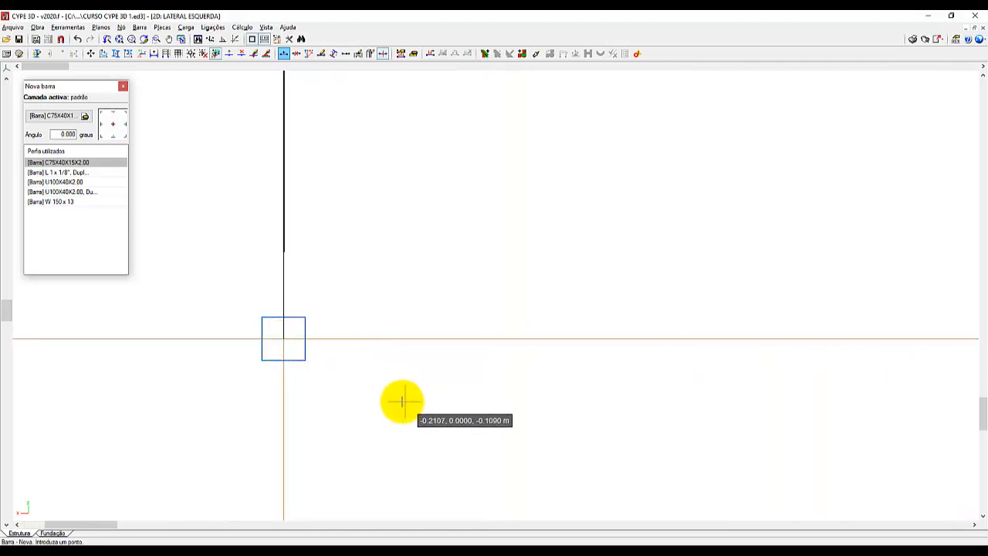
{"action": "left_click", "coordinate": [263, 43]}
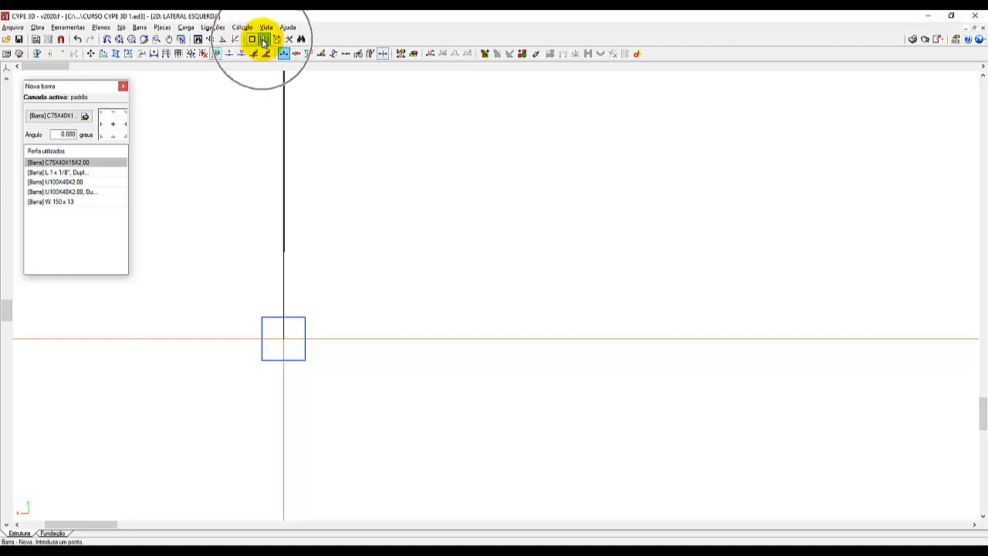
{"action": "left_click", "coordinate": [283, 338]}
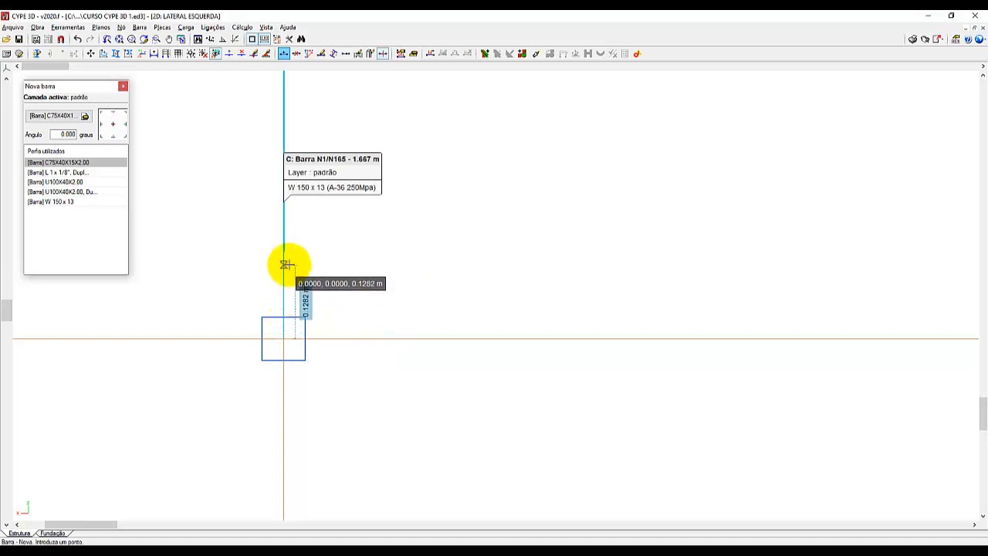
{"action": "key", "text": "0"}
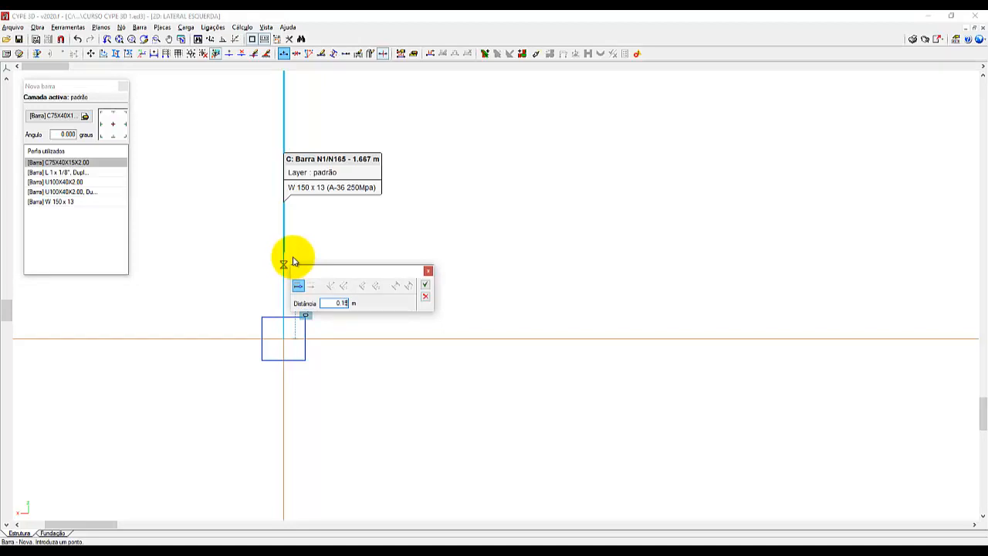
{"action": "left_click", "coordinate": [425, 286]}
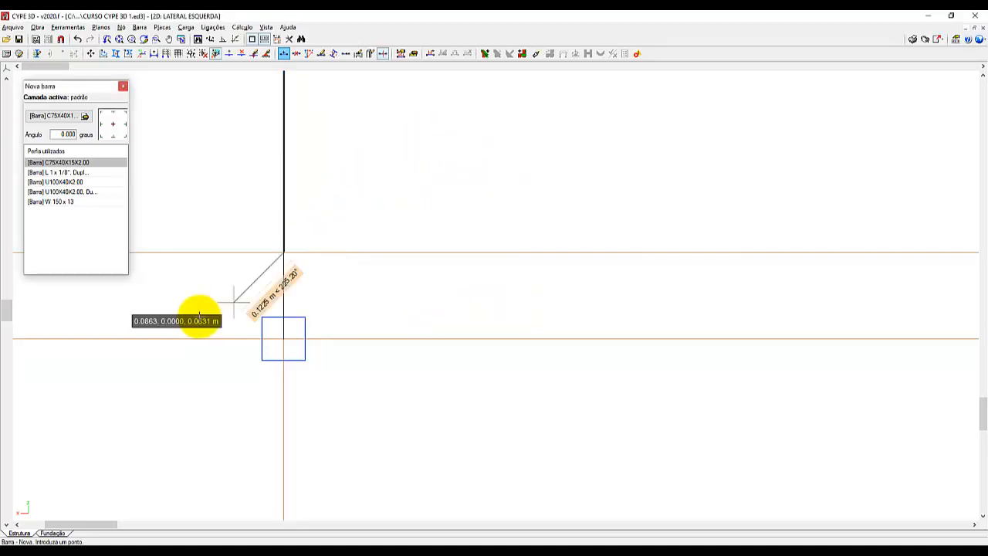
Finish the lowest horizontal girt across all bays at the opposite end column, 0.150 m above the base.
{"action": "scroll", "coordinate": [154, 324], "scroll_direction": "down", "scroll_amount": 5}
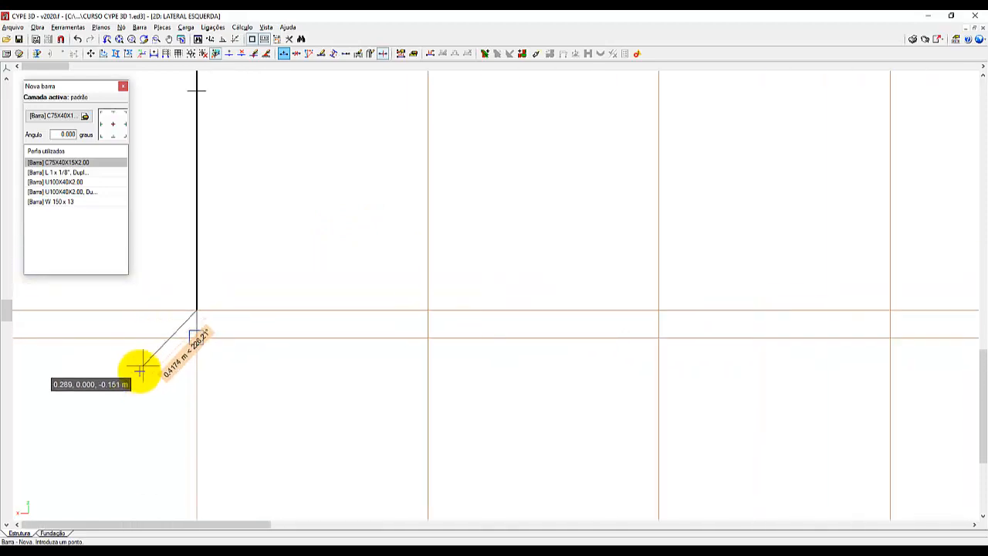
{"action": "scroll", "coordinate": [139, 371], "scroll_direction": "down", "scroll_amount": 5}
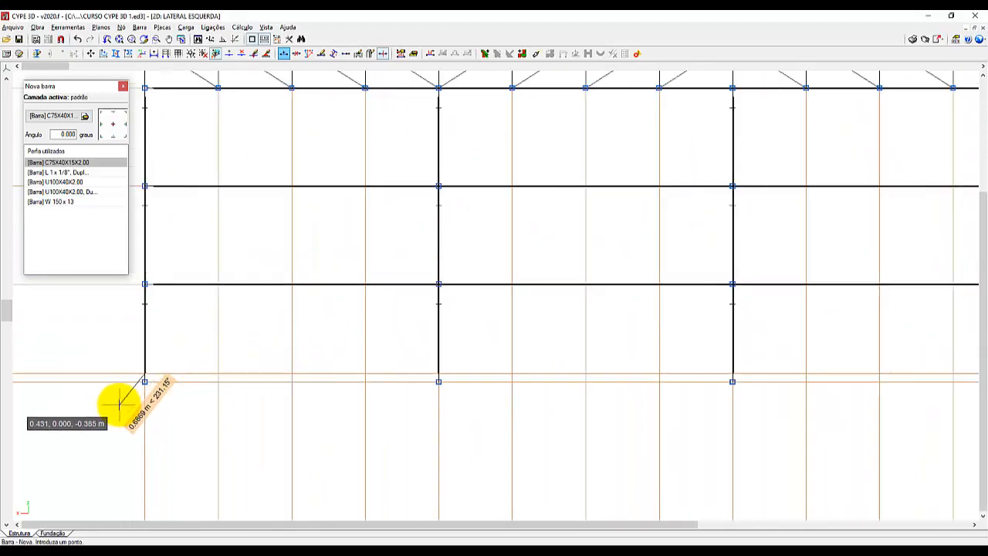
{"action": "scroll", "coordinate": [119, 401], "scroll_direction": "down", "scroll_amount": 2}
{"action": "scroll", "coordinate": [355, 444], "scroll_direction": "down", "scroll_amount": 2}
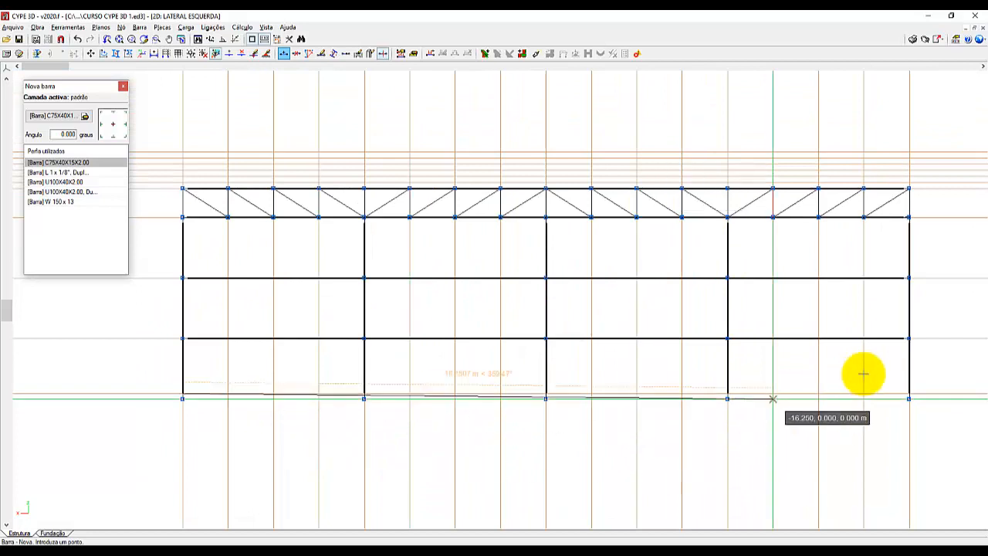
{"action": "left_click", "coordinate": [908, 395]}
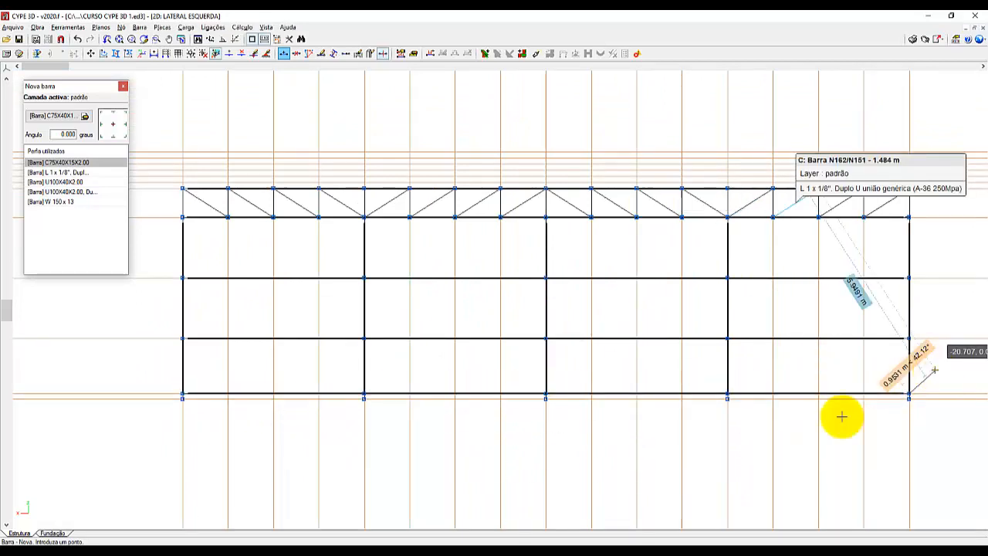
{"action": "scroll", "coordinate": [292, 446], "scroll_direction": "down", "scroll_amount": 1}
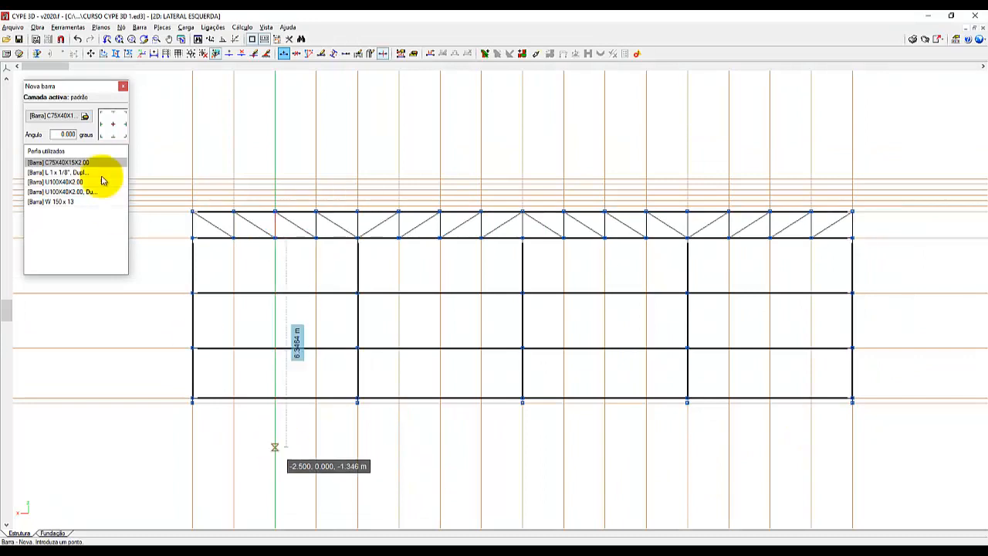
Generate the 3D view of the complete structure and examine the girts along the side wall.
{"action": "left_click", "coordinate": [81, 32]}
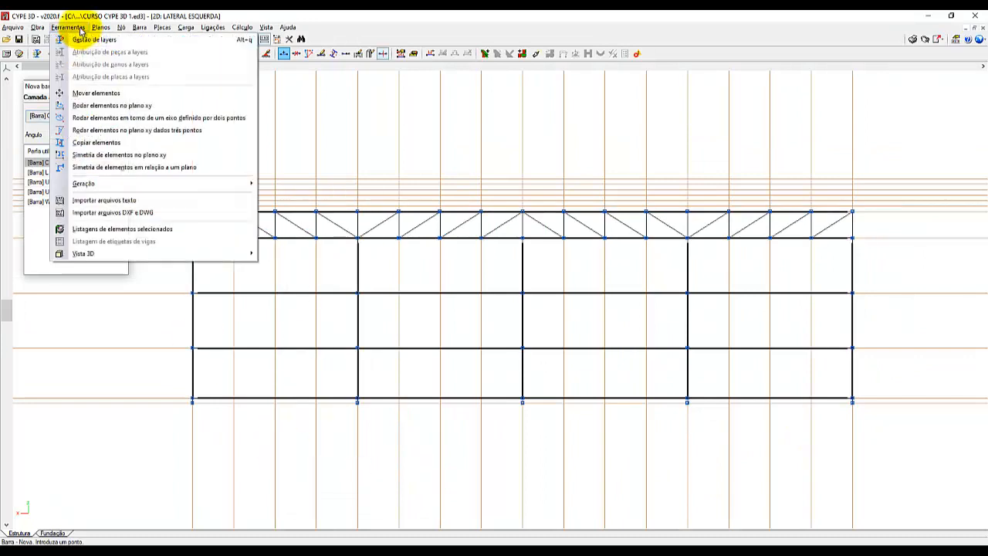
{"action": "mouse_move", "coordinate": [234, 258]}
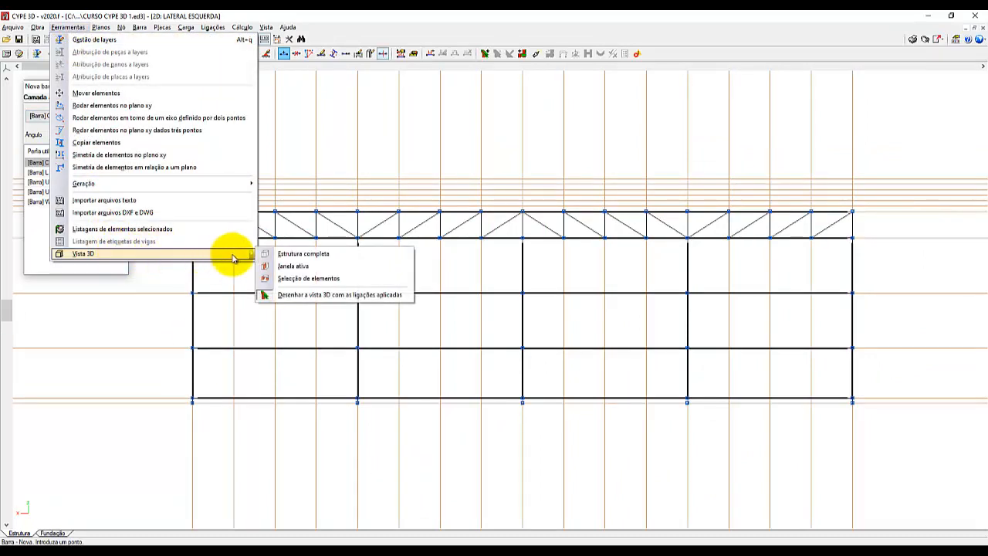
{"action": "left_click", "coordinate": [281, 255]}
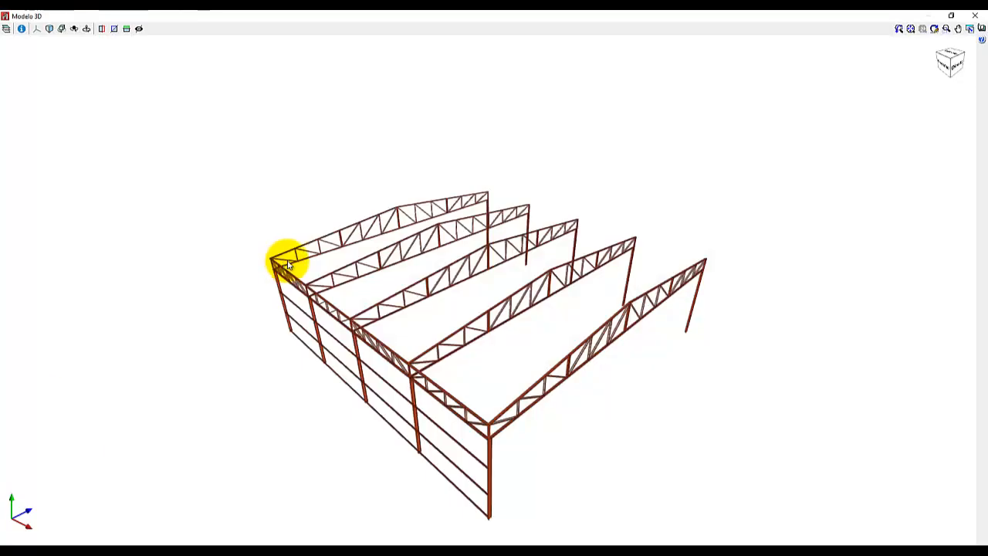
{"action": "scroll", "coordinate": [349, 169], "scroll_direction": "down", "scroll_amount": 1}
{"action": "scroll", "coordinate": [438, 464], "scroll_direction": "up", "scroll_amount": 5}
{"action": "middle_click_drag", "start_coordinate": [448, 453], "coordinate": [293, 390]}
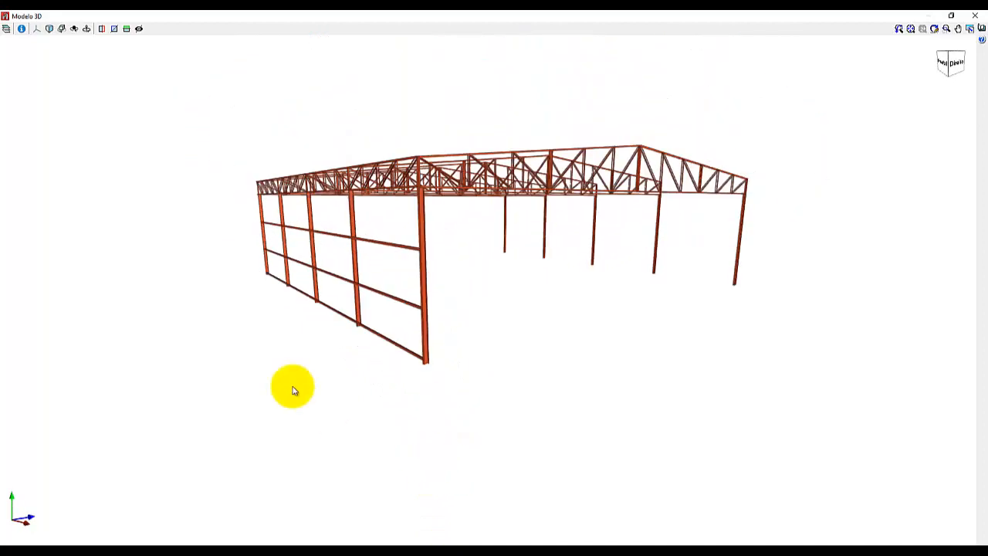
{"action": "scroll", "coordinate": [211, 258], "scroll_direction": "up", "scroll_amount": 4}
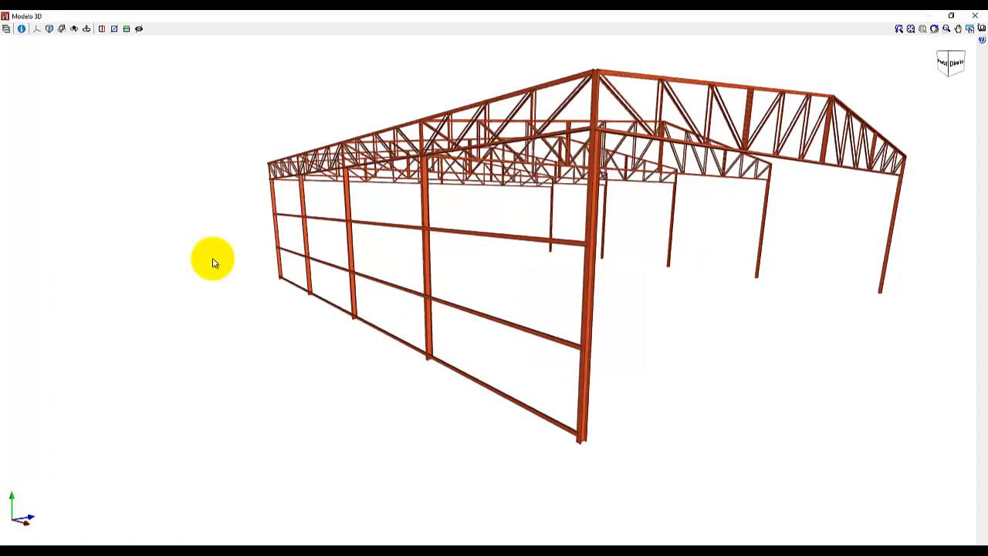
{"action": "scroll", "coordinate": [214, 263], "scroll_direction": "down", "scroll_amount": 1}
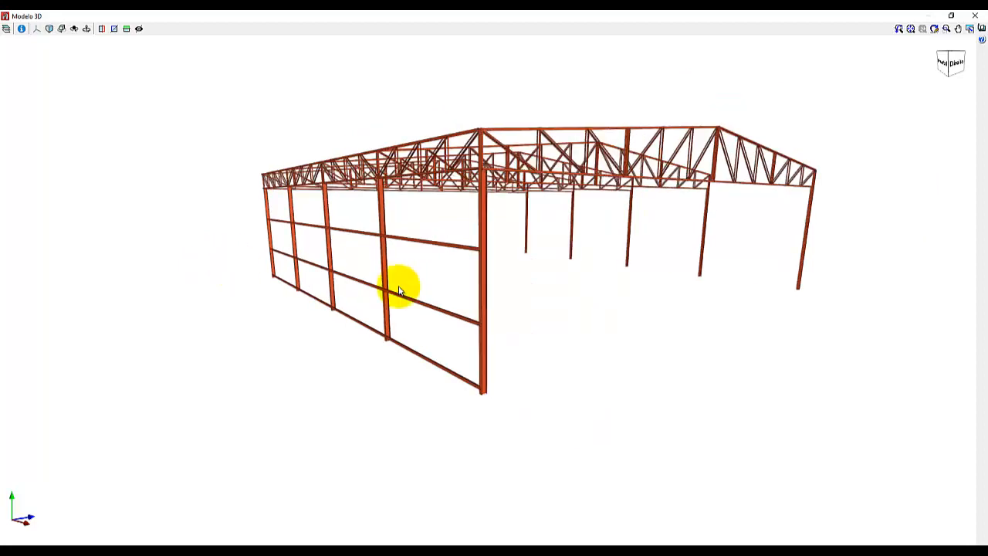
Inspect the corner truss connection and how the girts meet the end column, closing the 3D model view.
{"action": "mouse_move", "coordinate": [407, 289]}
{"action": "middle_mouse_down", "text": "shift"}
{"action": "mouse_move", "coordinate": [320, 311]}
{"action": "mouse_move", "coordinate": [442, 286]}
{"action": "mouse_move", "coordinate": [416, 304]}
{"action": "mouse_move", "coordinate": [457, 287]}
{"action": "middle_mouse_up", "text": "shift"}
{"action": "scroll", "coordinate": [457, 287], "scroll_direction": "up", "scroll_amount": 5}
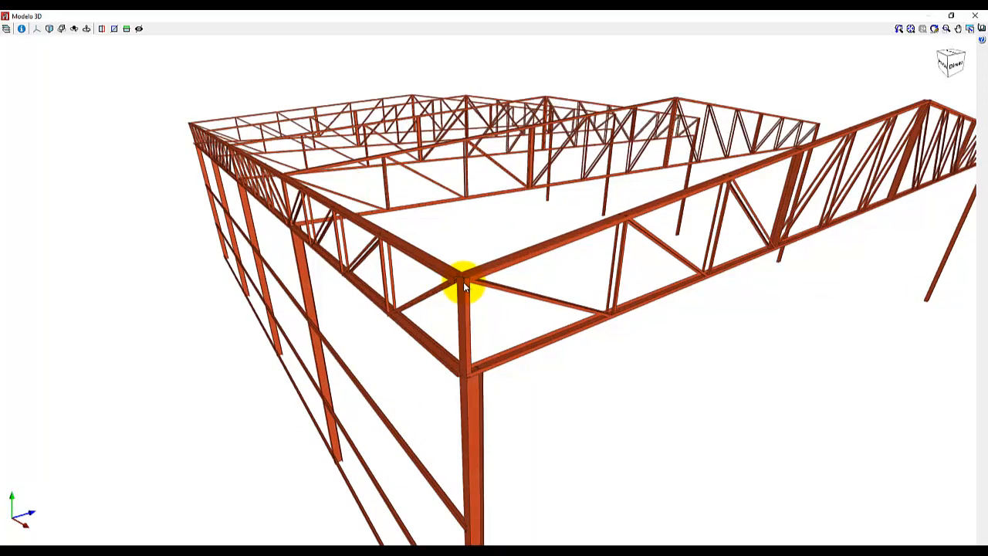
{"action": "scroll", "coordinate": [464, 285], "scroll_direction": "down", "scroll_amount": 2}
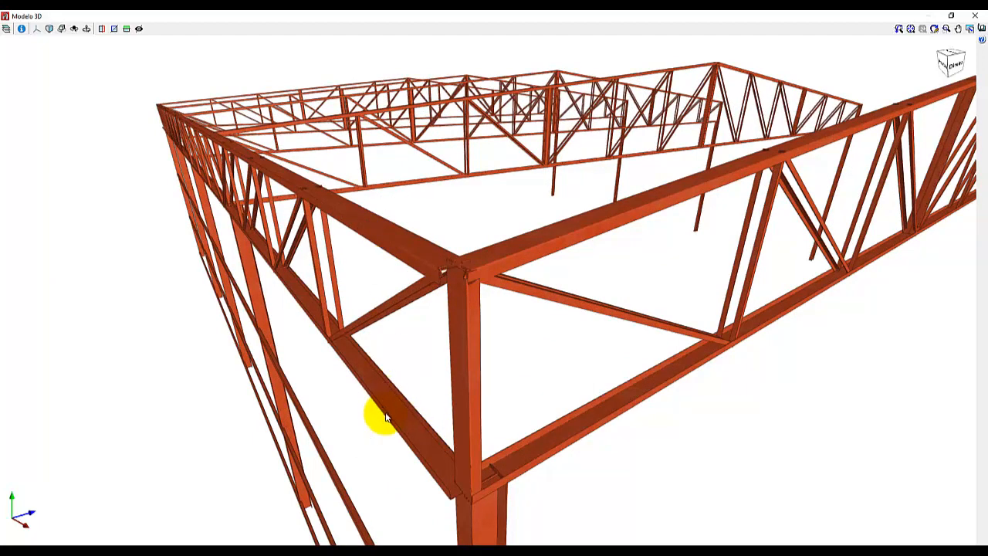
{"action": "left_click", "coordinate": [386, 249]}
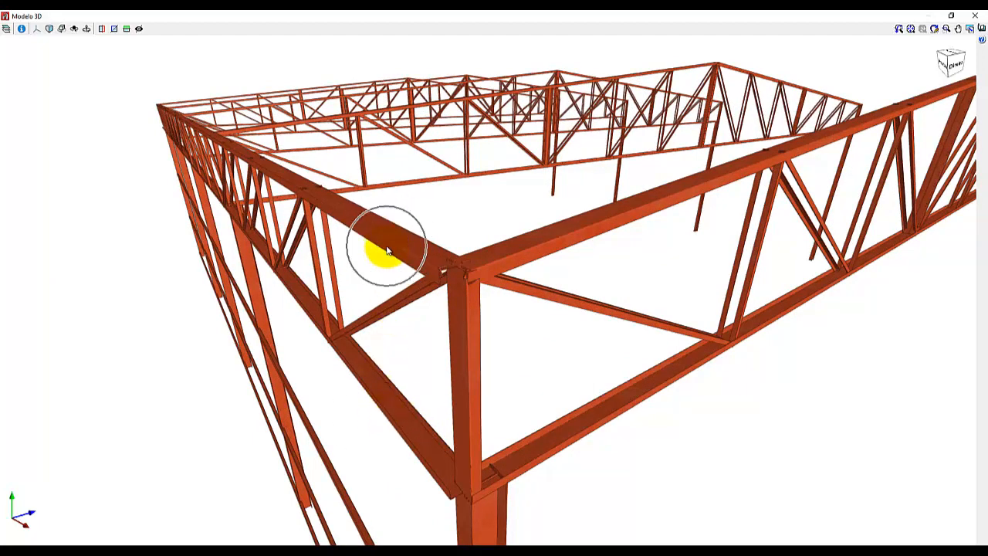
{"action": "scroll", "coordinate": [339, 258], "scroll_direction": "down", "scroll_amount": 5}
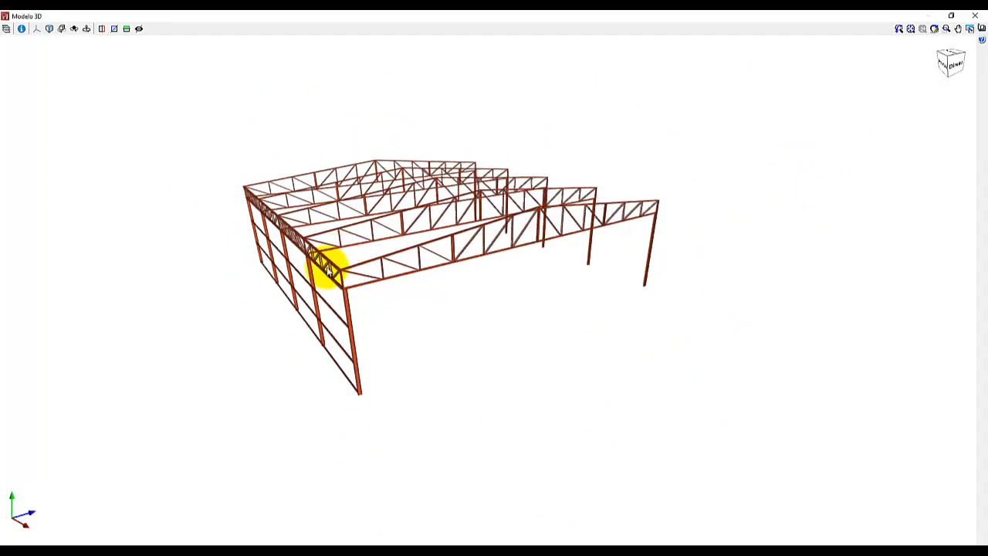
{"action": "scroll", "coordinate": [329, 271], "scroll_direction": "up", "scroll_amount": 1}
{"action": "middle_click_drag", "start_coordinate": [361, 368], "coordinate": [341, 351]}
{"action": "scroll", "coordinate": [299, 302], "scroll_direction": "up", "scroll_amount": 5}
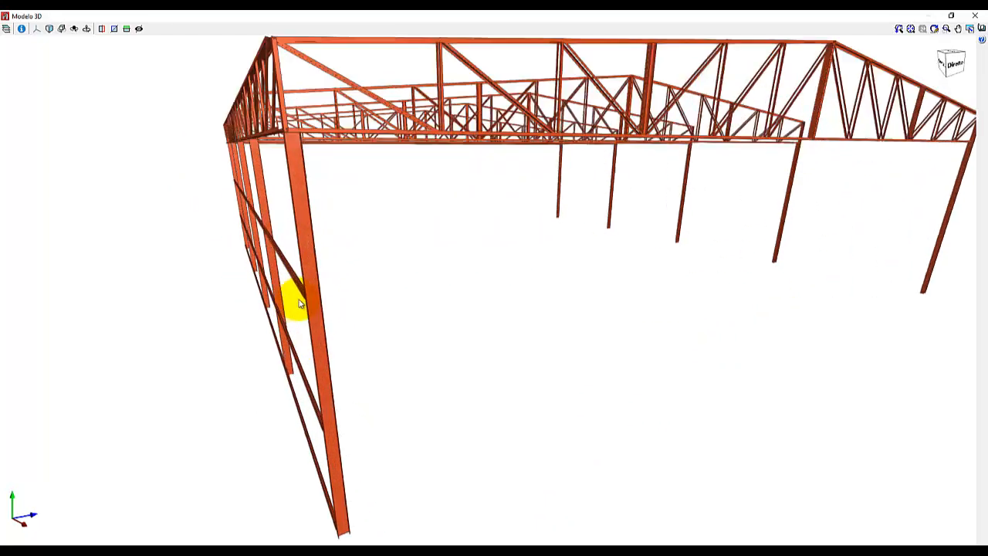
{"action": "scroll", "coordinate": [318, 285], "scroll_direction": "down", "scroll_amount": 3}
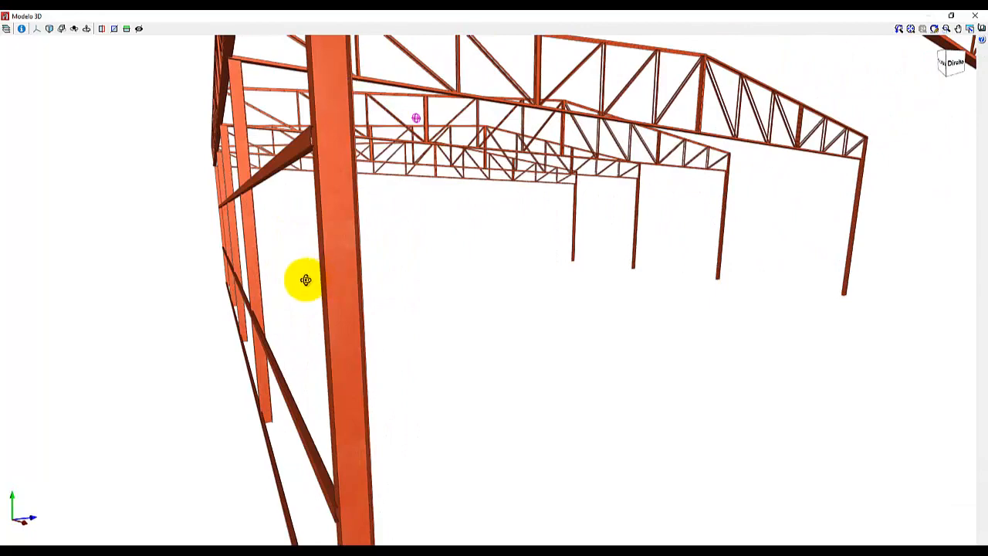
{"action": "middle_click_drag", "start_coordinate": [304, 280], "coordinate": [330, 289]}
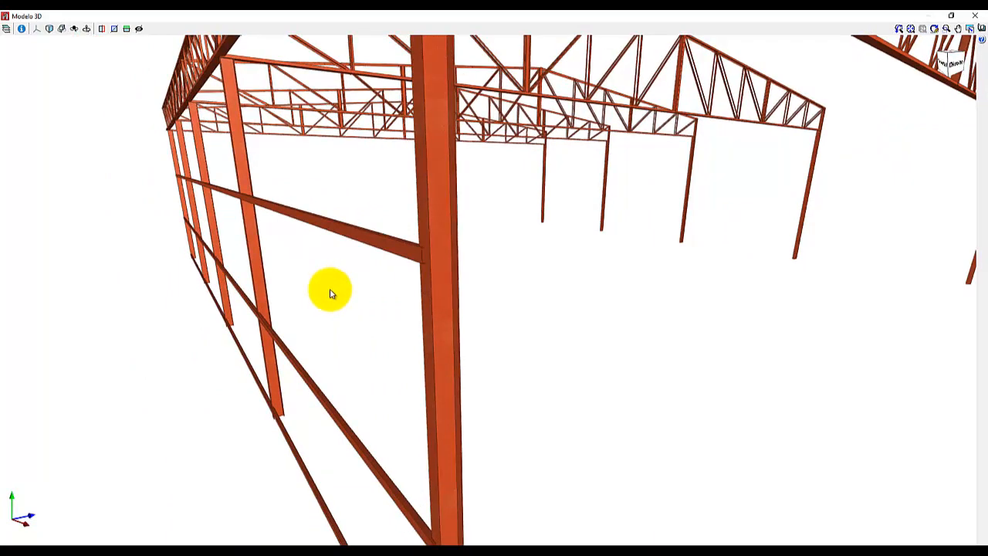
{"action": "left_click", "coordinate": [977, 19]}
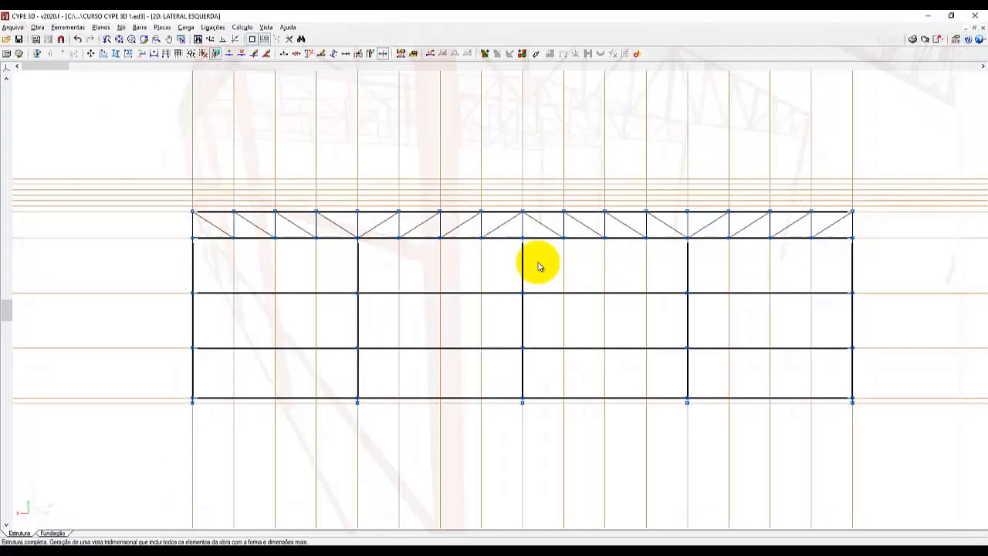
Switch from the LATERAL ESQUERDA view to the 3D window and fit the entire structure in it.
{"action": "scroll", "coordinate": [414, 316], "scroll_direction": "down", "scroll_amount": 1}
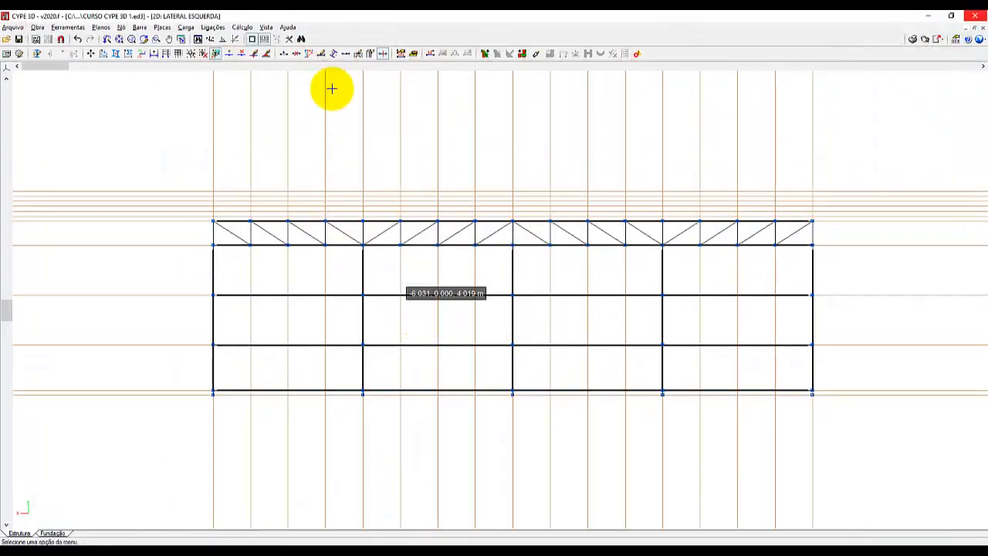
{"action": "left_click", "coordinate": [266, 27]}
{"action": "left_click", "coordinate": [270, 176]}
{"action": "scroll", "coordinate": [304, 223], "scroll_direction": "down", "scroll_amount": 3}
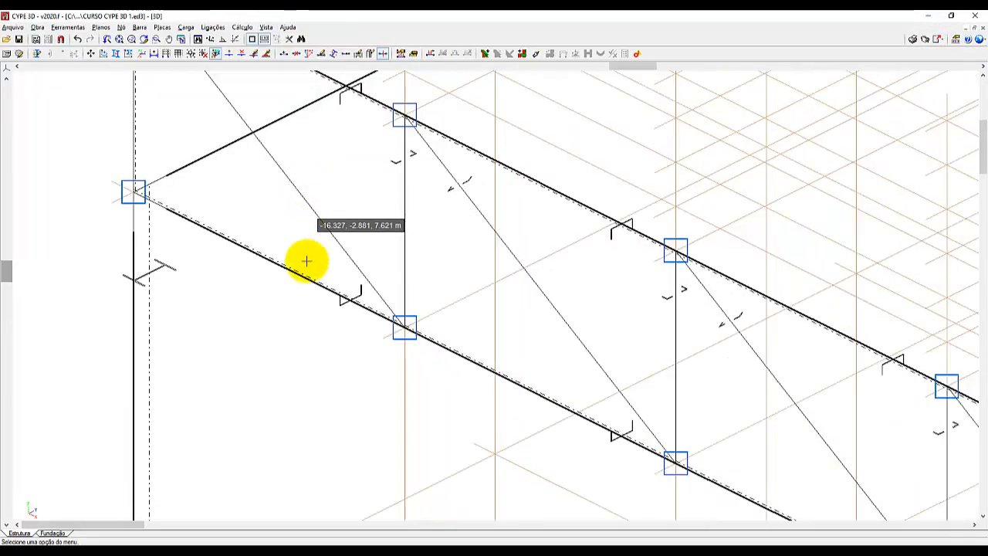
{"action": "left_click", "coordinate": [119, 39]}
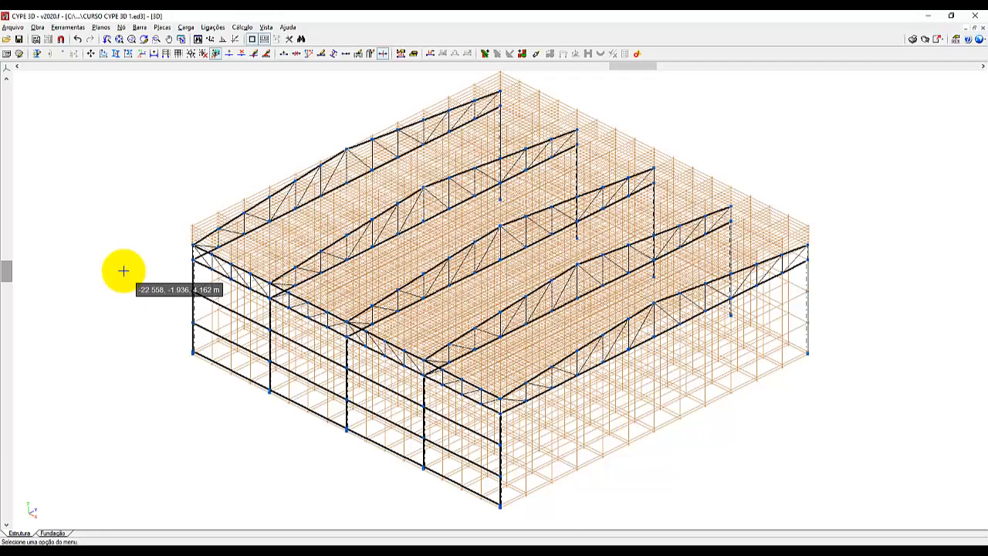
Try to define a 2D plane view titled ÁGUA ESQUERDA through the eaves and ridge nodes, closing the resulting view.
{"action": "left_click", "coordinate": [266, 28]}
{"action": "left_click", "coordinate": [269, 39]}
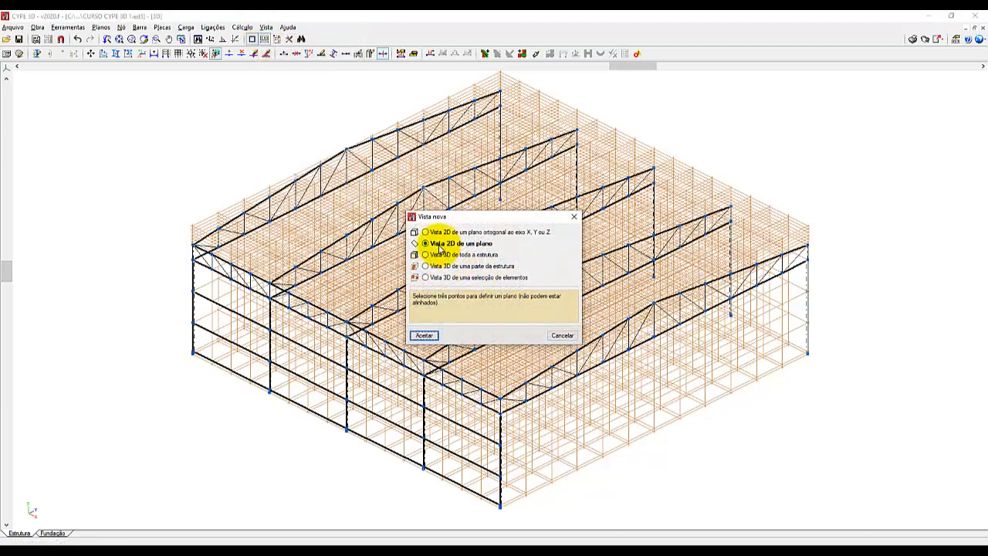
{"action": "left_click", "coordinate": [432, 335]}
{"action": "scroll", "coordinate": [203, 262], "scroll_direction": "up", "scroll_amount": 2}
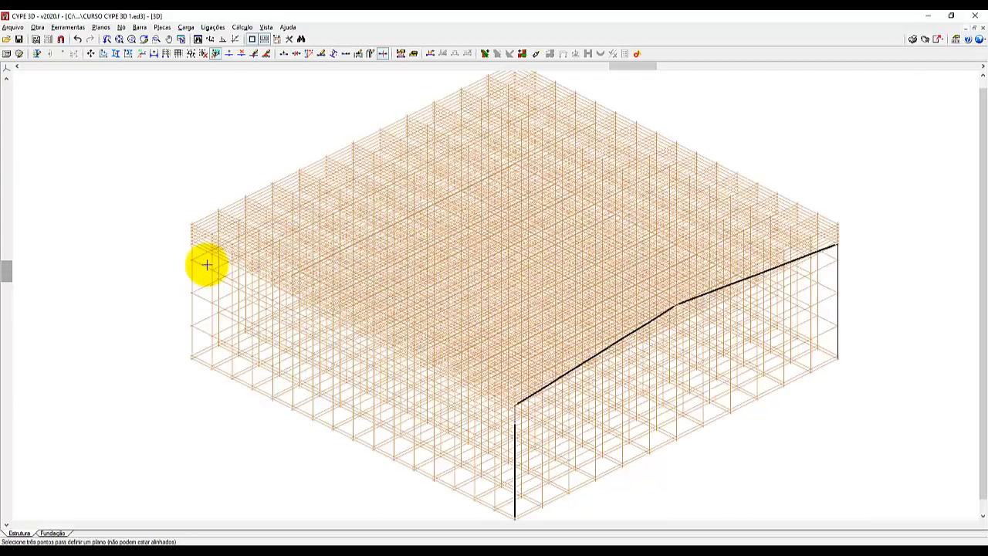
{"action": "scroll", "coordinate": [186, 255], "scroll_direction": "up", "scroll_amount": 3}
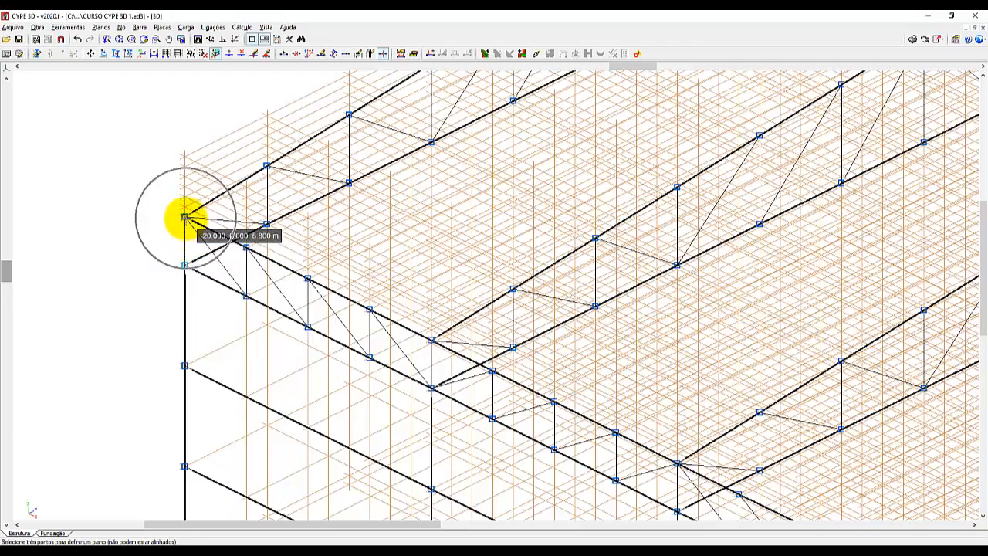
{"action": "left_click", "coordinate": [186, 217]}
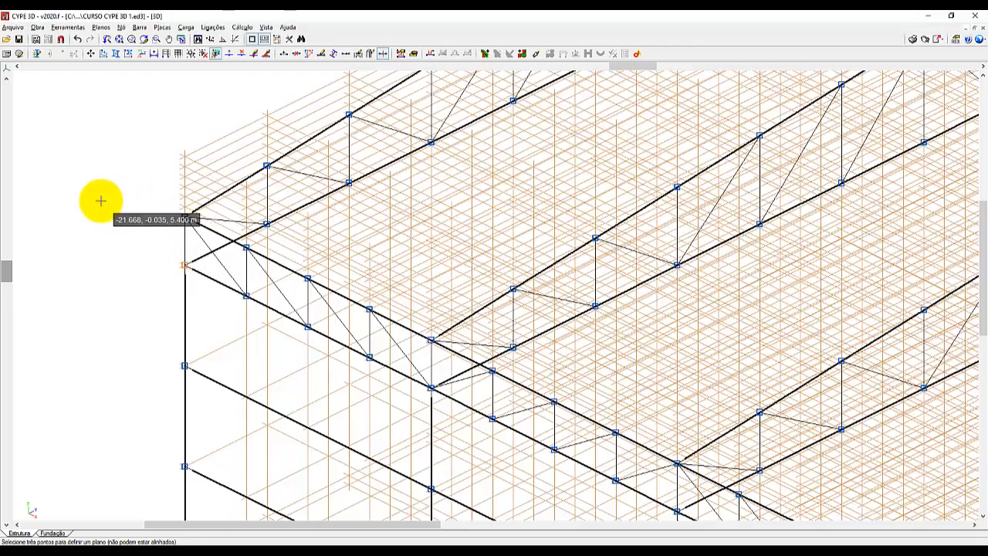
{"action": "scroll", "coordinate": [94, 198], "scroll_direction": "down", "scroll_amount": 4}
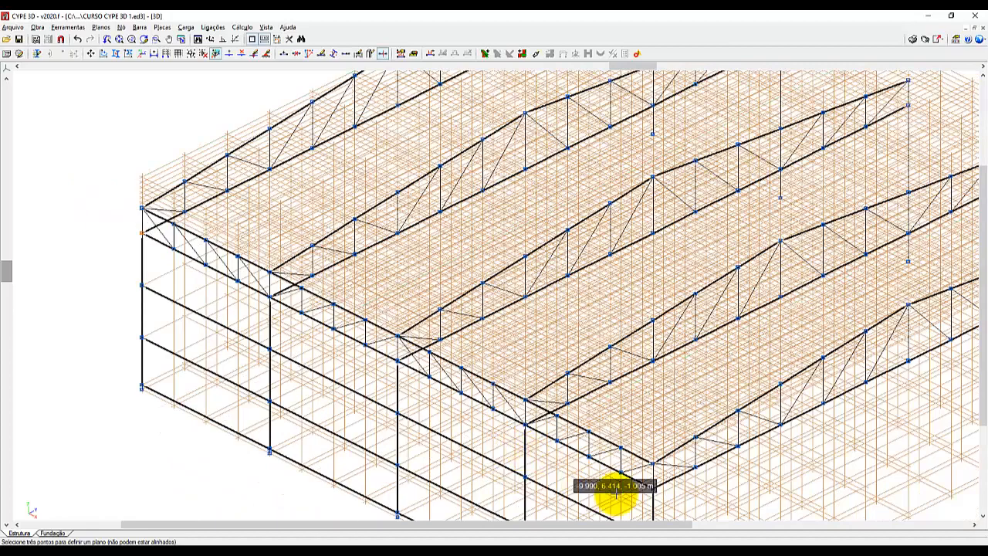
{"action": "scroll", "coordinate": [661, 468], "scroll_direction": "up", "scroll_amount": 4}
{"action": "scroll", "coordinate": [659, 467], "scroll_direction": "up", "scroll_amount": 2}
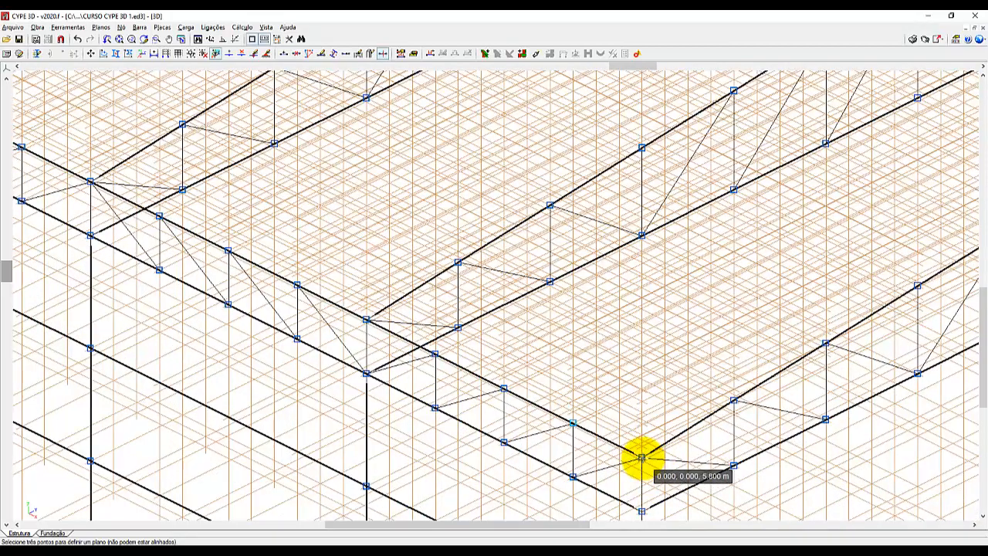
{"action": "scroll", "coordinate": [417, 468], "scroll_direction": "down", "scroll_amount": 4}
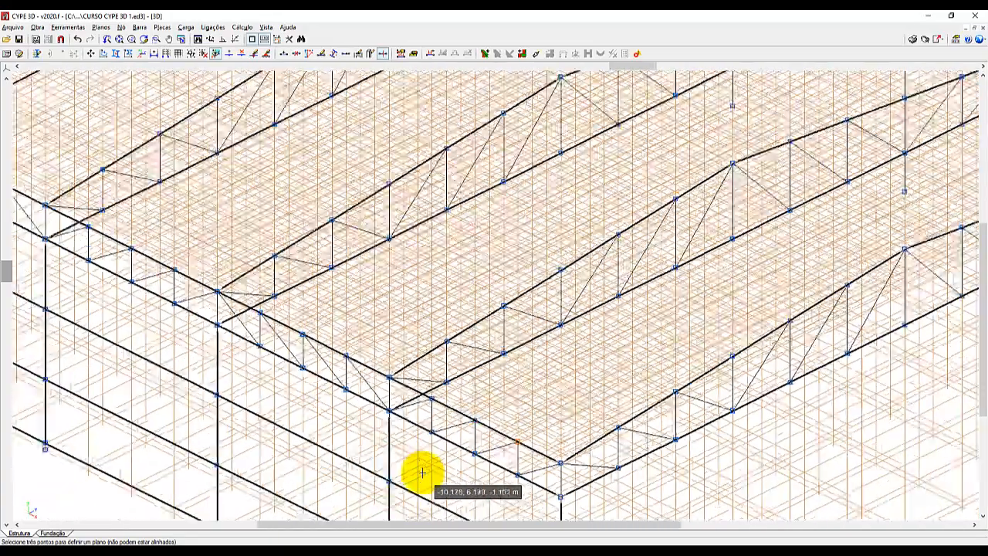
{"action": "scroll", "coordinate": [791, 313], "scroll_direction": "up", "scroll_amount": 5}
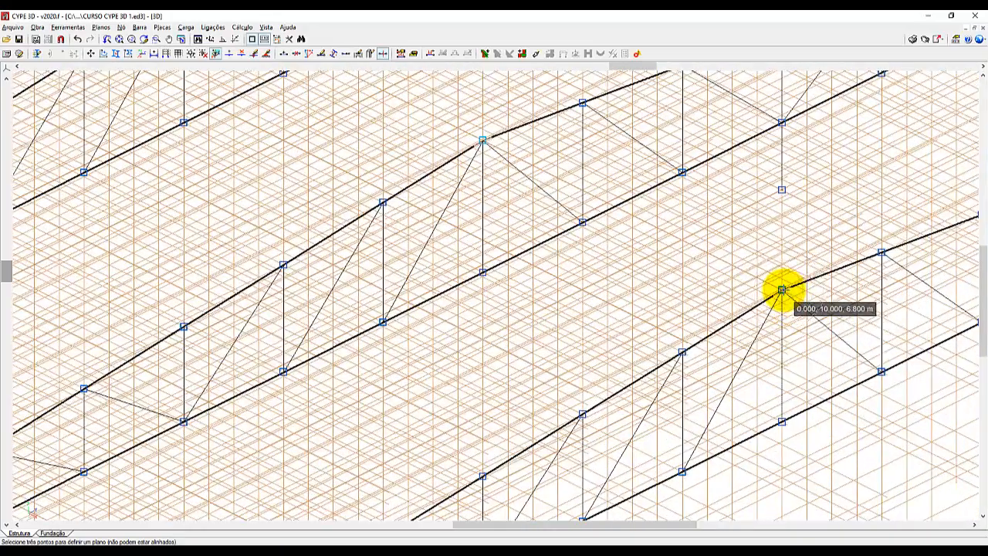
{"action": "left_click", "coordinate": [781, 289]}
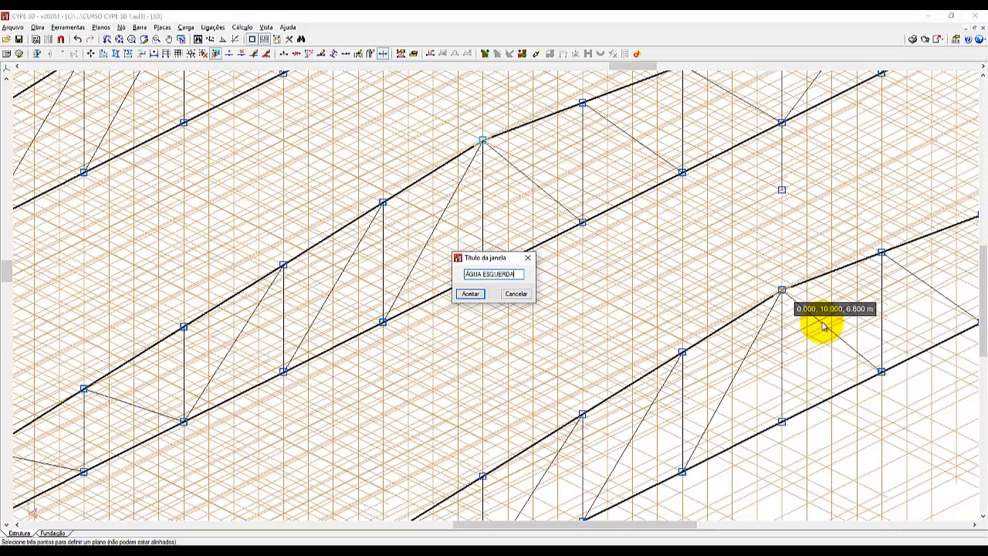
{"action": "left_click", "coordinate": [470, 294]}
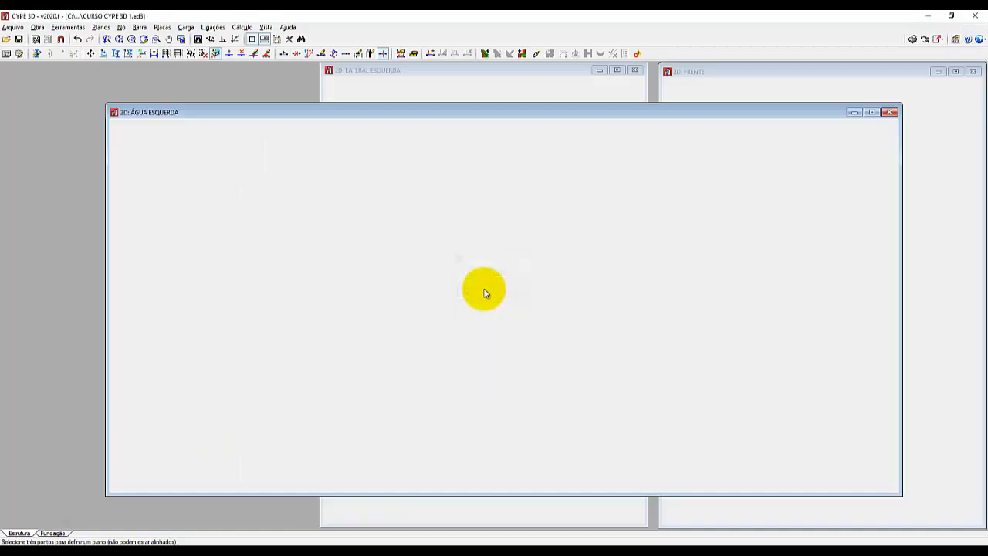
{"action": "scroll", "coordinate": [483, 289], "scroll_direction": "down", "scroll_amount": 3}
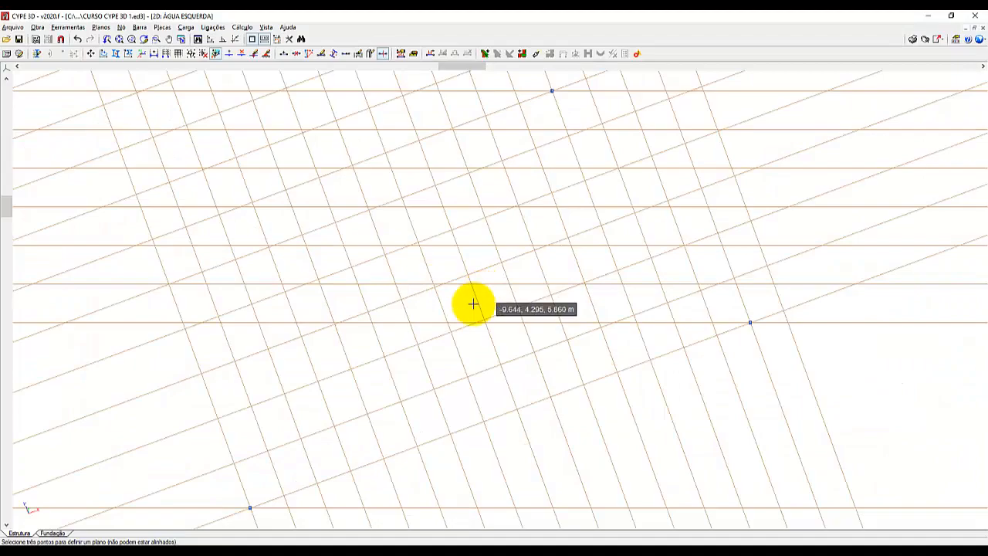
{"action": "scroll", "coordinate": [483, 288], "scroll_direction": "down", "scroll_amount": 2}
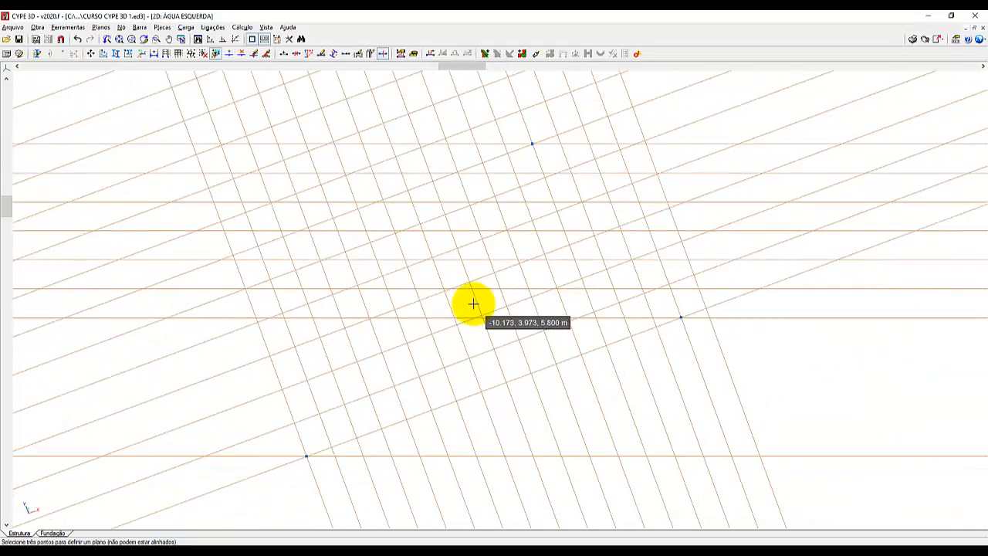
{"action": "left_click", "coordinate": [976, 38]}
Start another 2D view of a plane and set its first point at the far eaves corner node (-20, 0, 5.8).
{"action": "scroll", "coordinate": [551, 347], "scroll_direction": "down", "scroll_amount": 4}
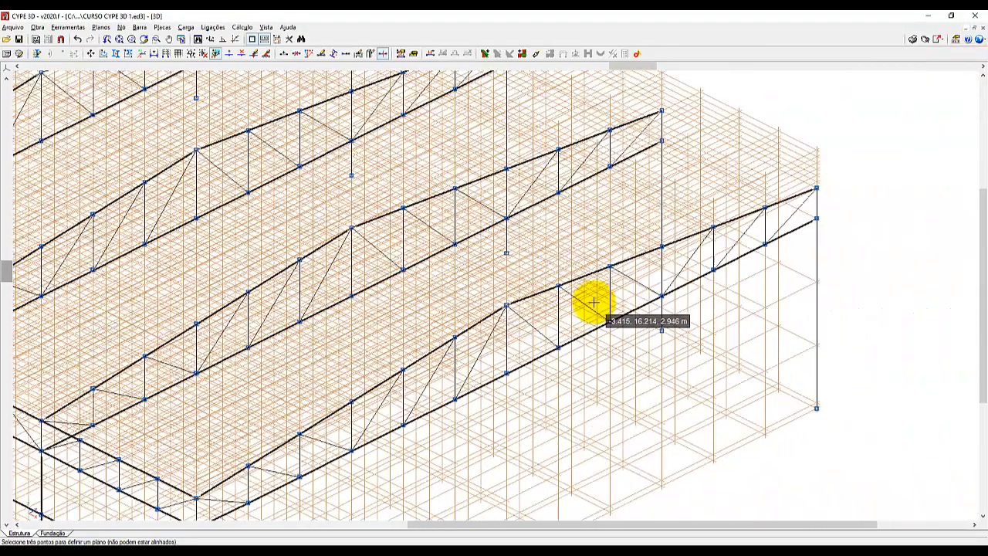
{"action": "scroll", "coordinate": [594, 304], "scroll_direction": "down", "scroll_amount": 1}
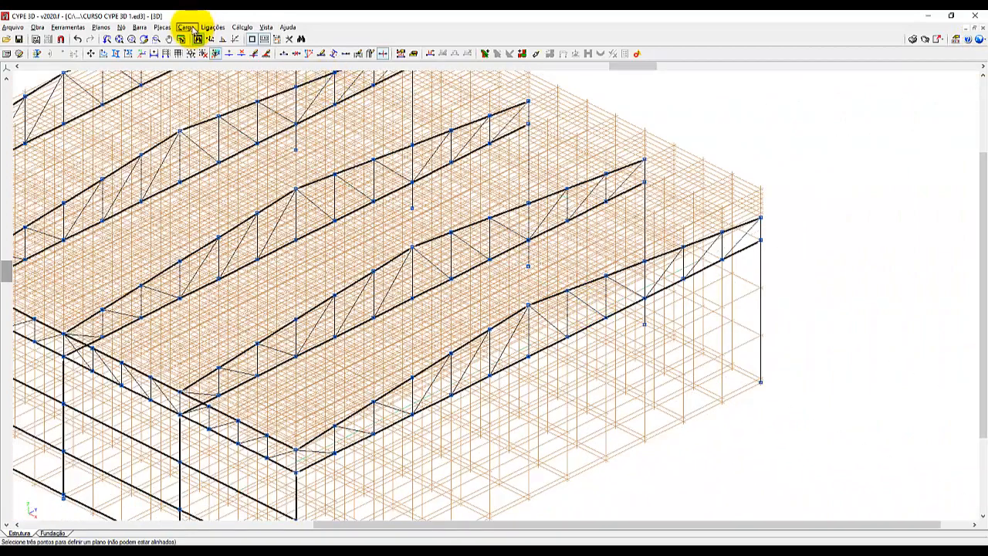
{"action": "left_click", "coordinate": [266, 28]}
{"action": "left_click", "coordinate": [282, 38]}
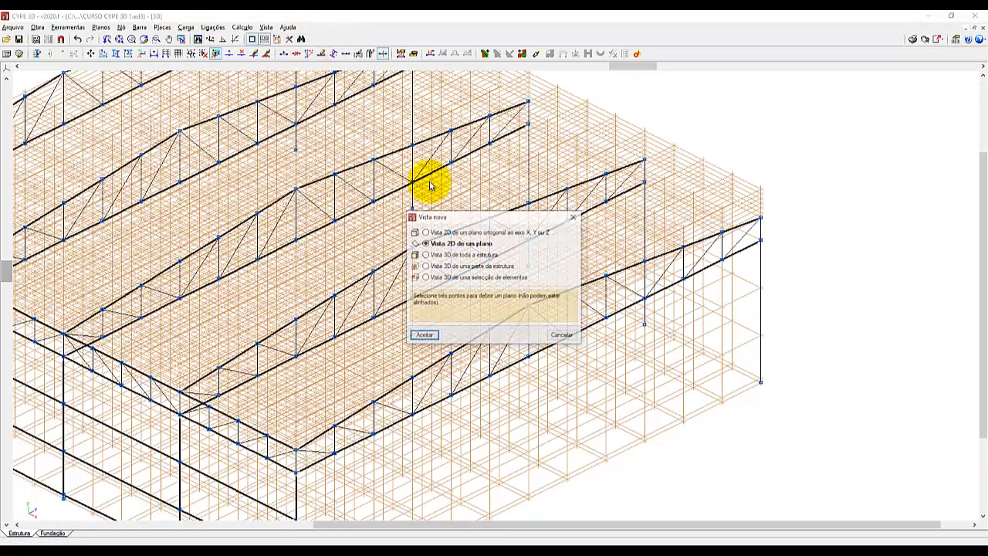
{"action": "left_click", "coordinate": [423, 336]}
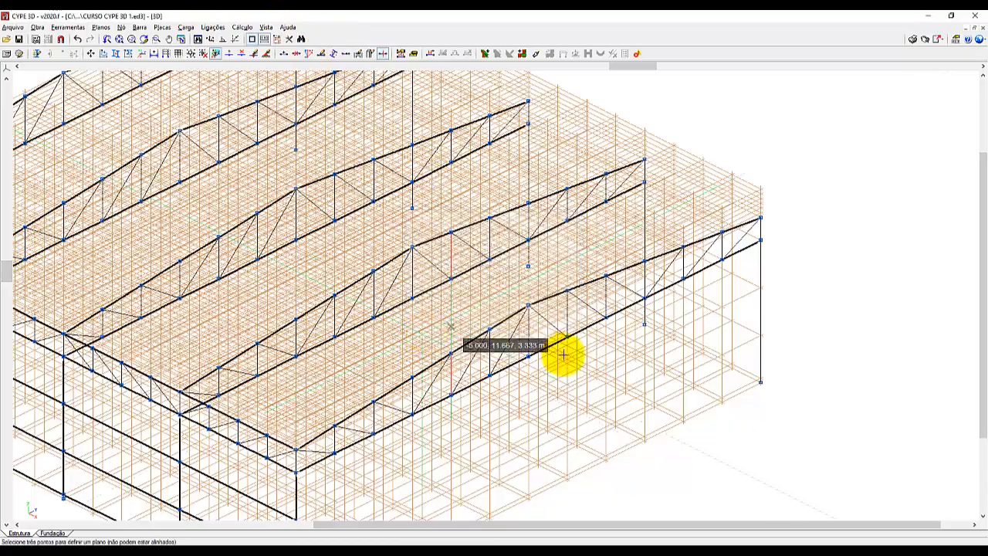
{"action": "scroll", "coordinate": [562, 353], "scroll_direction": "down", "scroll_amount": 5}
{"action": "scroll", "coordinate": [126, 273], "scroll_direction": "up", "scroll_amount": 6}
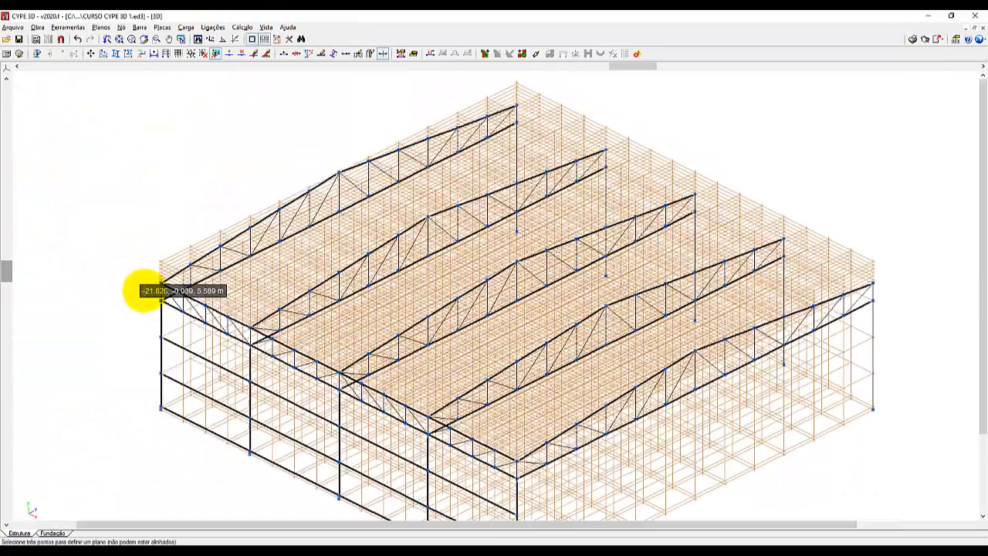
{"action": "scroll", "coordinate": [165, 292], "scroll_direction": "up", "scroll_amount": 4}
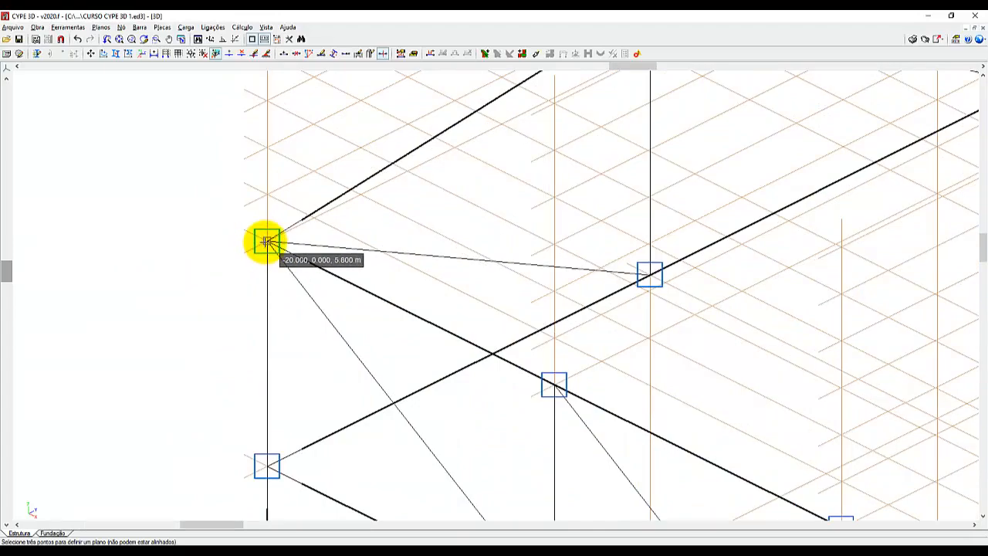
{"action": "scroll", "coordinate": [73, 249], "scroll_direction": "down", "scroll_amount": 5}
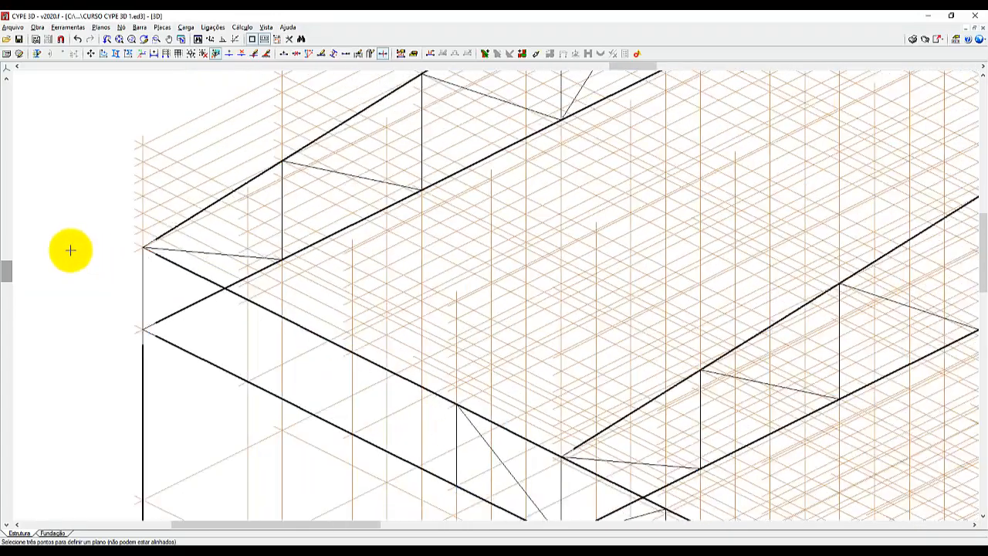
{"action": "scroll", "coordinate": [115, 162], "scroll_direction": "down", "scroll_amount": 4}
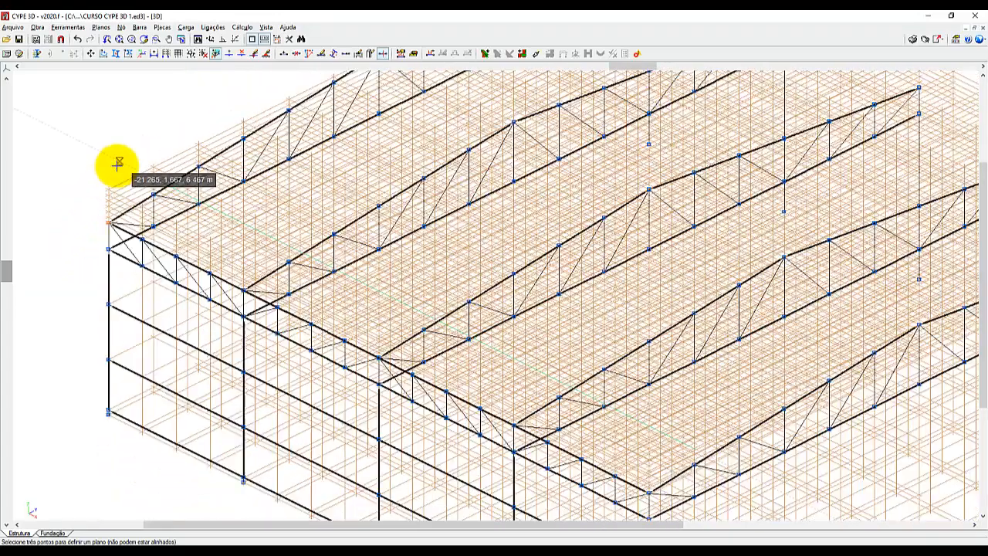
Set the plane's second point at the opposite eaves corner node (0, 0, 5.8).
{"action": "scroll", "coordinate": [119, 164], "scroll_direction": "down", "scroll_amount": 1}
{"action": "scroll", "coordinate": [600, 473], "scroll_direction": "up", "scroll_amount": 8}
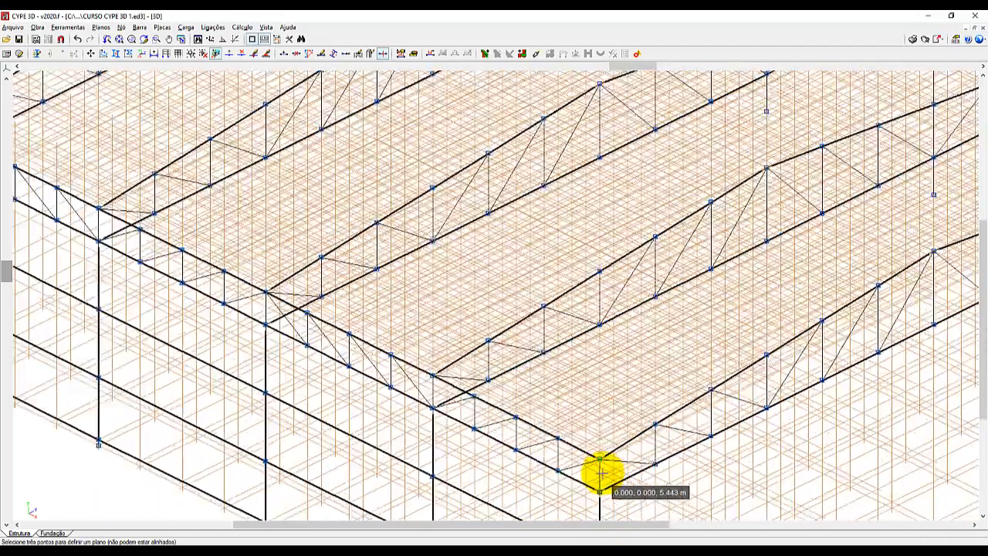
{"action": "scroll", "coordinate": [600, 461], "scroll_direction": "up", "scroll_amount": 1}
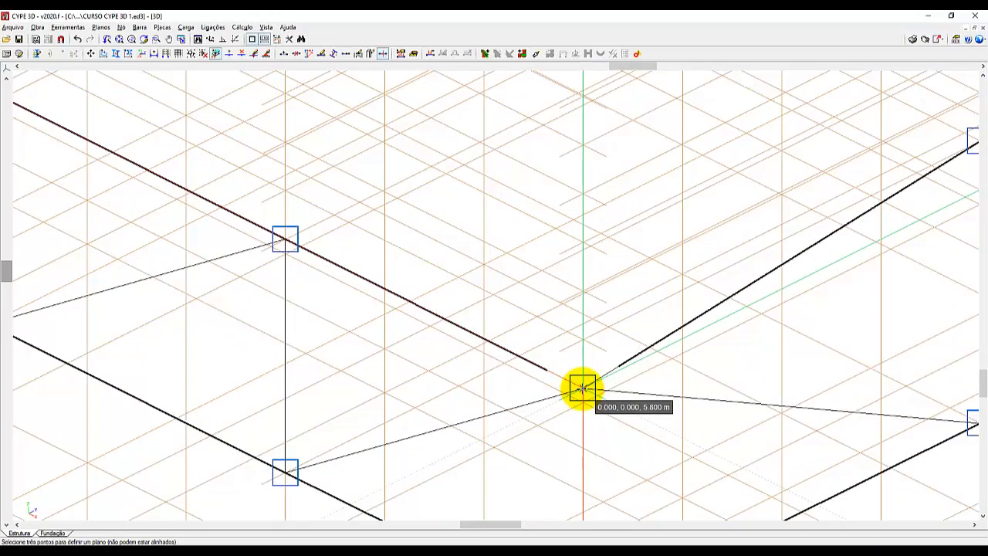
{"action": "scroll", "coordinate": [492, 422], "scroll_direction": "down", "scroll_amount": 1}
{"action": "scroll", "coordinate": [571, 394], "scroll_direction": "up", "scroll_amount": 12}
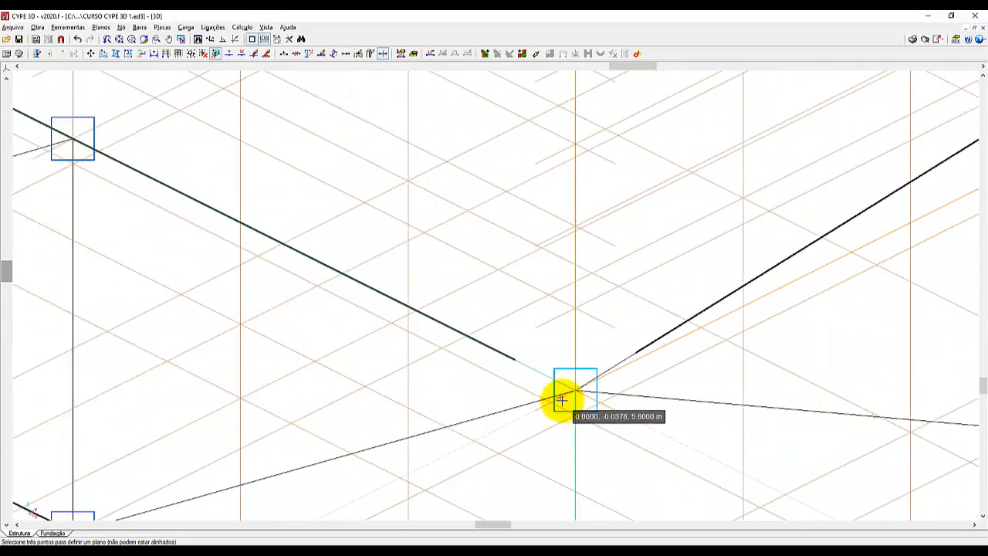
{"action": "scroll", "coordinate": [200, 448], "scroll_direction": "down", "scroll_amount": 10}
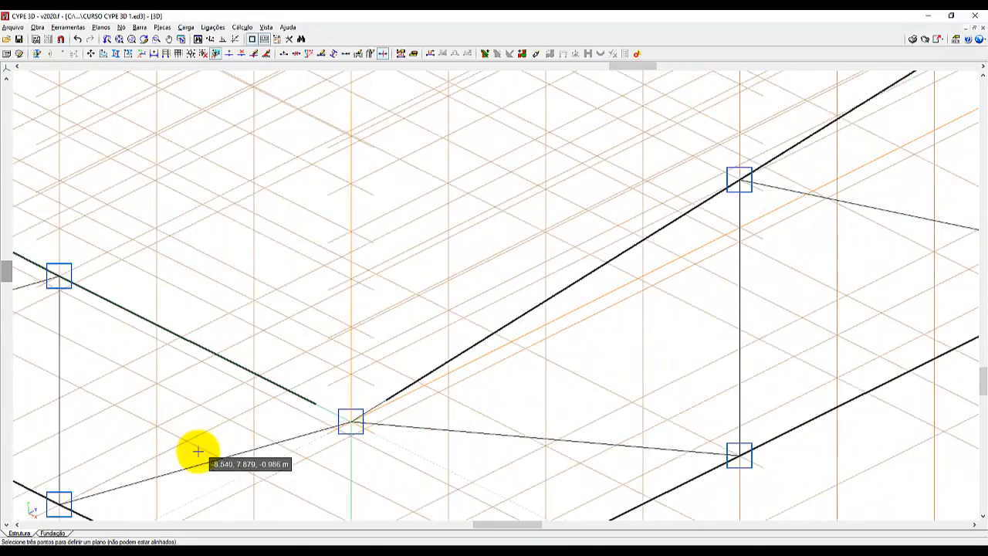
Complete the plane with the ridge node (0, 10, 6.8) and create the view with the title ÁGUA ESQUERDA.
{"action": "scroll", "coordinate": [240, 473], "scroll_direction": "down", "scroll_amount": 3}
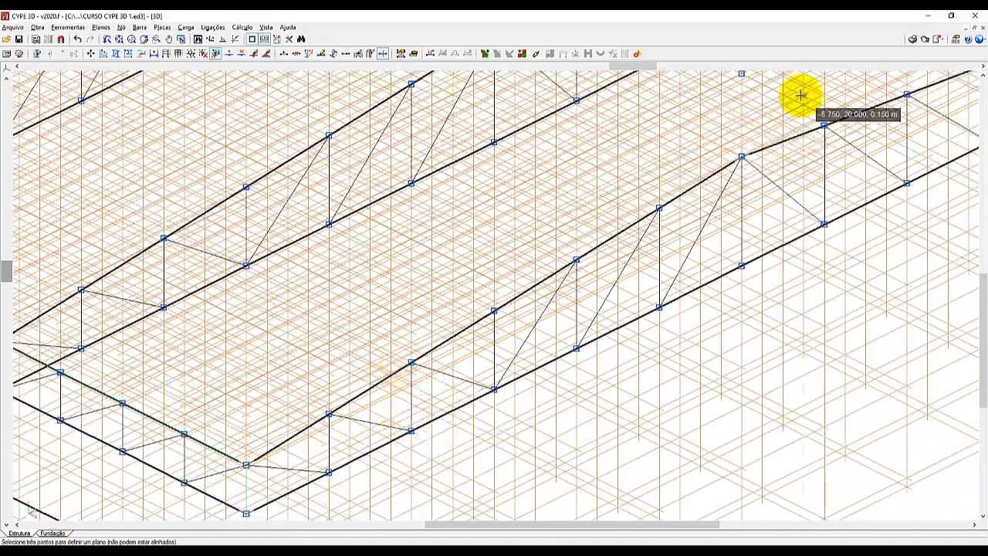
{"action": "scroll", "coordinate": [739, 148], "scroll_direction": "up", "scroll_amount": 6}
{"action": "scroll", "coordinate": [736, 162], "scroll_direction": "up", "scroll_amount": 8}
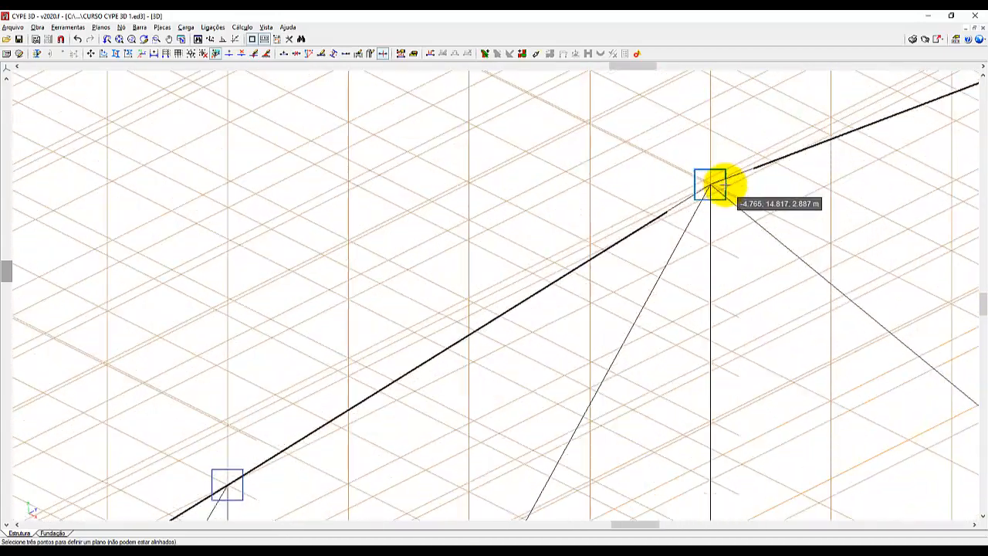
{"action": "scroll", "coordinate": [692, 191], "scroll_direction": "up", "scroll_amount": 2}
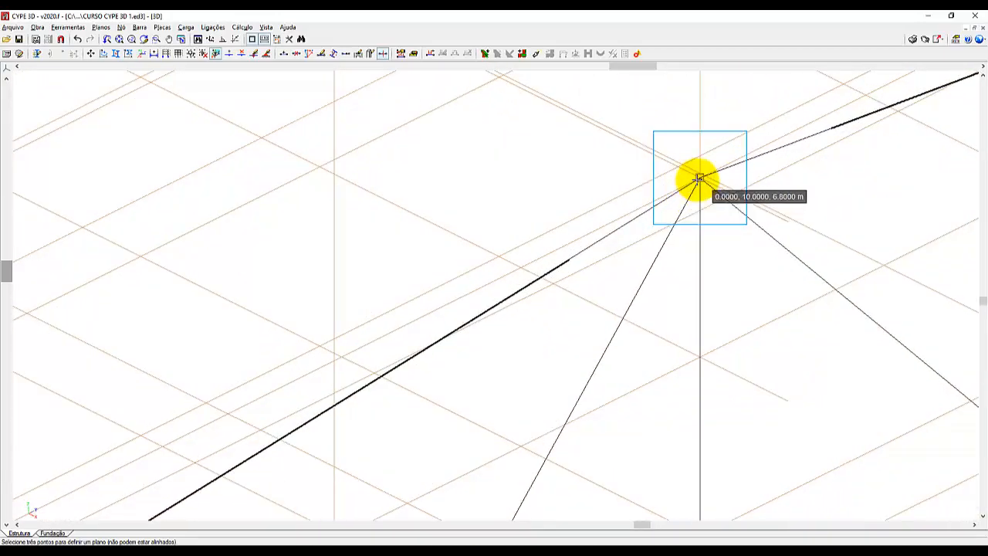
{"action": "left_click", "coordinate": [689, 210]}
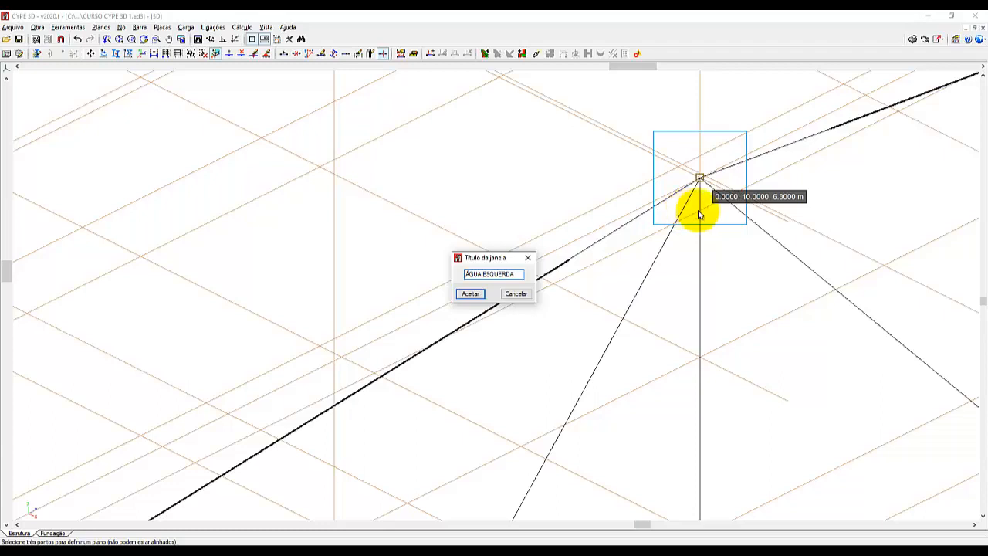
{"action": "left_click", "coordinate": [470, 293]}
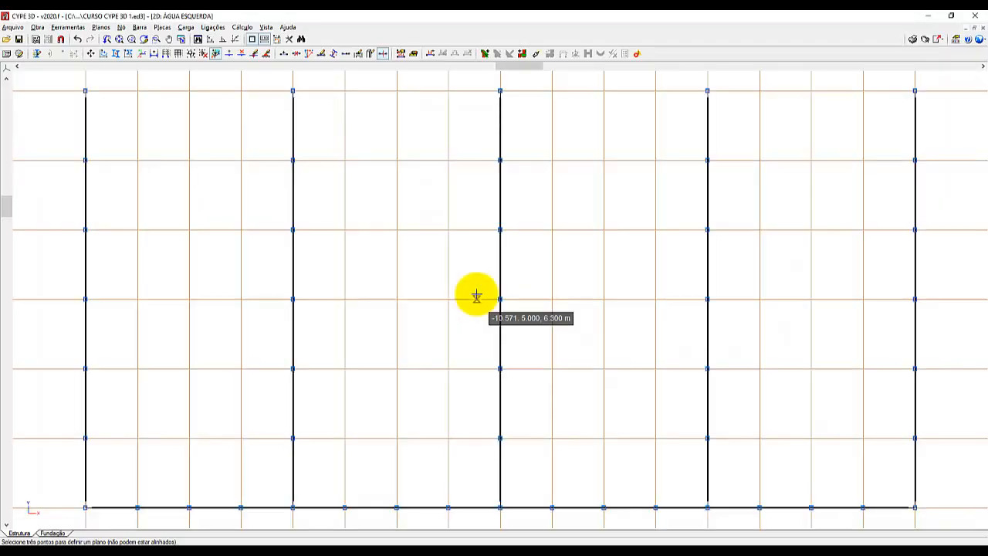
Draw a 20 m C75X40X15X2.00 bar as a roof purlin between end nodes (-20, 8.333, 6.633) and (0, 8.333, 6.633).
{"action": "scroll", "coordinate": [476, 295], "scroll_direction": "down", "scroll_amount": 2}
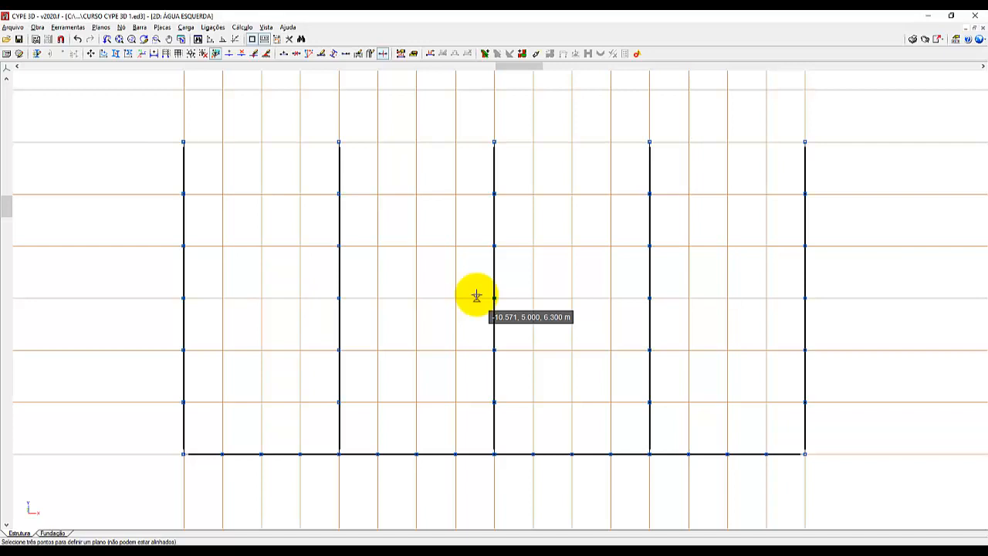
{"action": "left_click", "coordinate": [139, 28]}
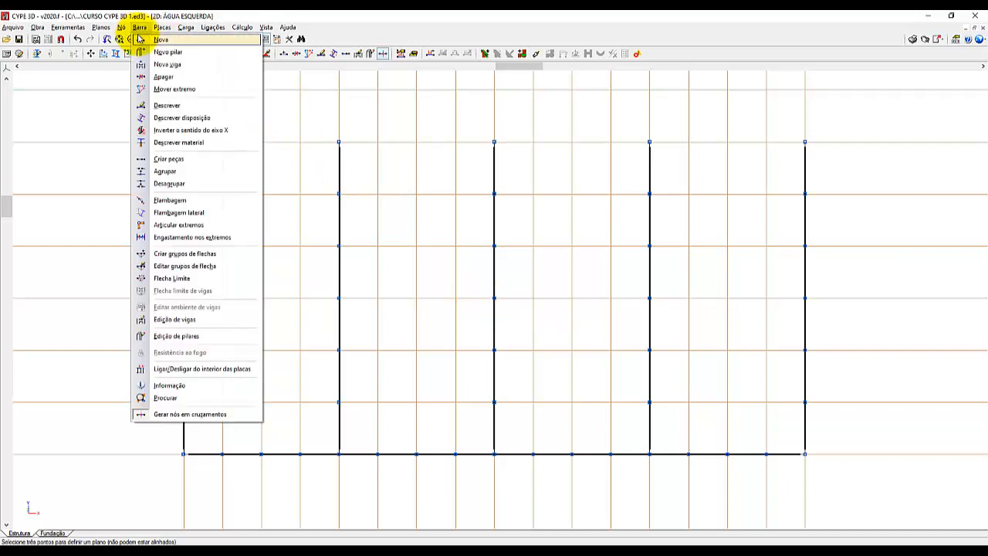
{"action": "left_click", "coordinate": [137, 37]}
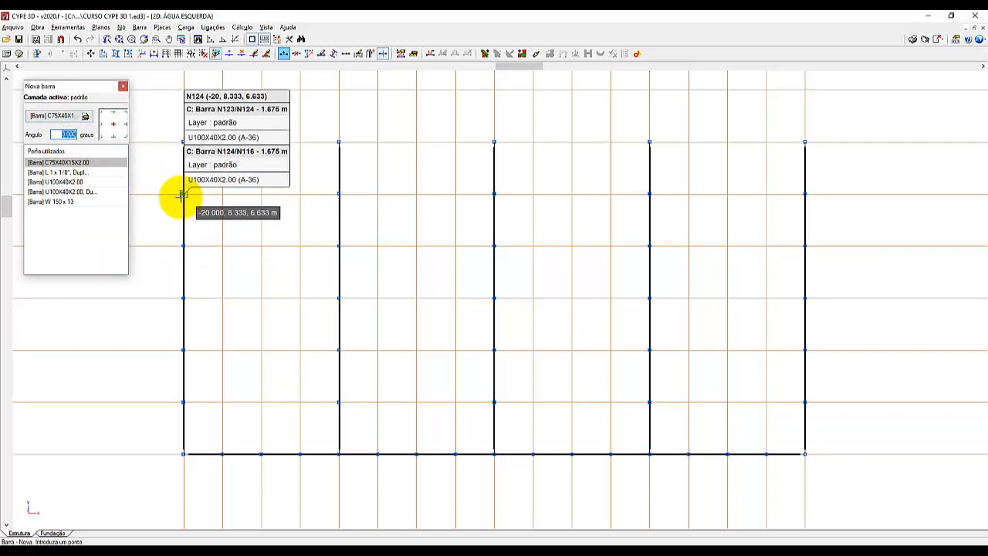
{"action": "left_click", "coordinate": [183, 193]}
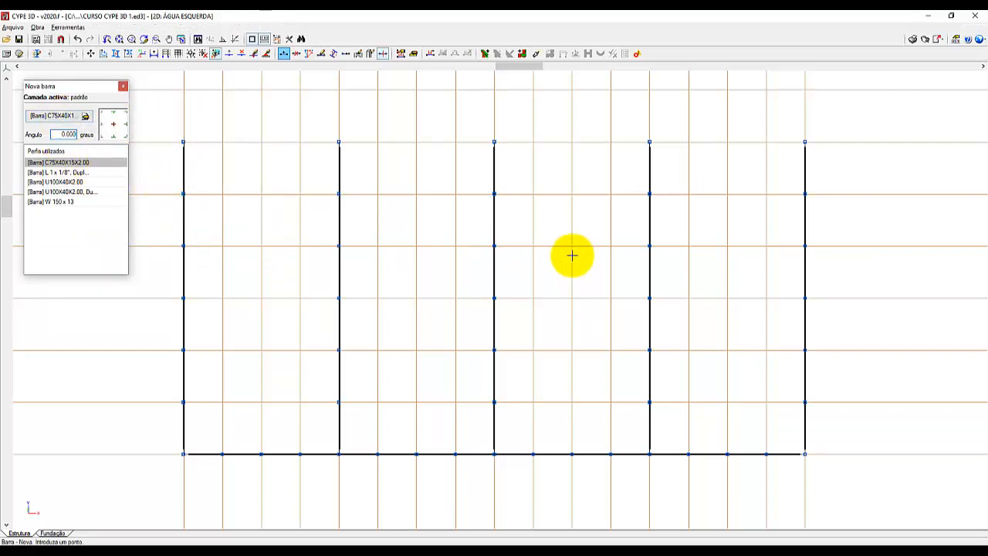
{"action": "left_click", "coordinate": [805, 194]}
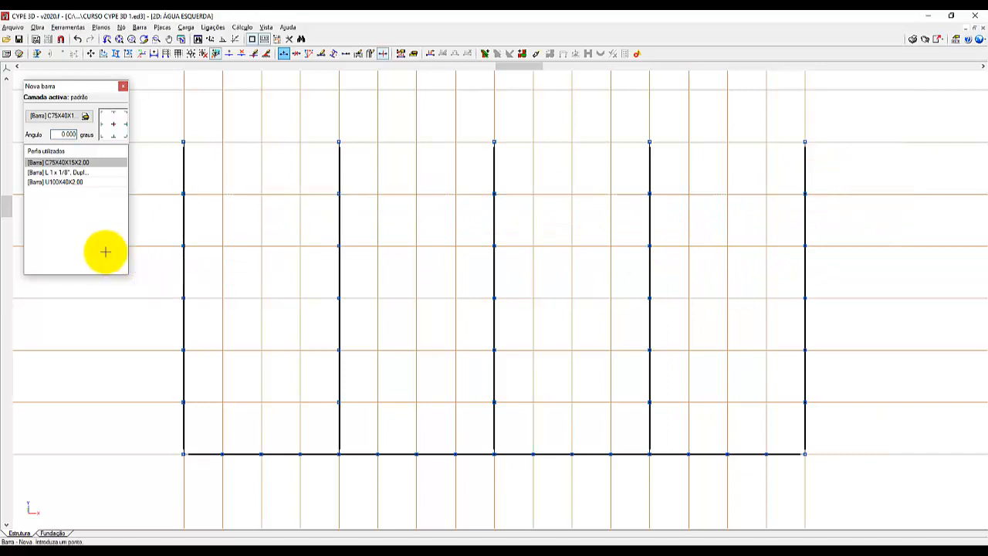
Draw four more 20 m C75X40X15X2.00 purlins between the end frames at the remaining intermediate top-chord nodes, down to y = 1.667.
{"action": "left_click", "coordinate": [183, 245]}
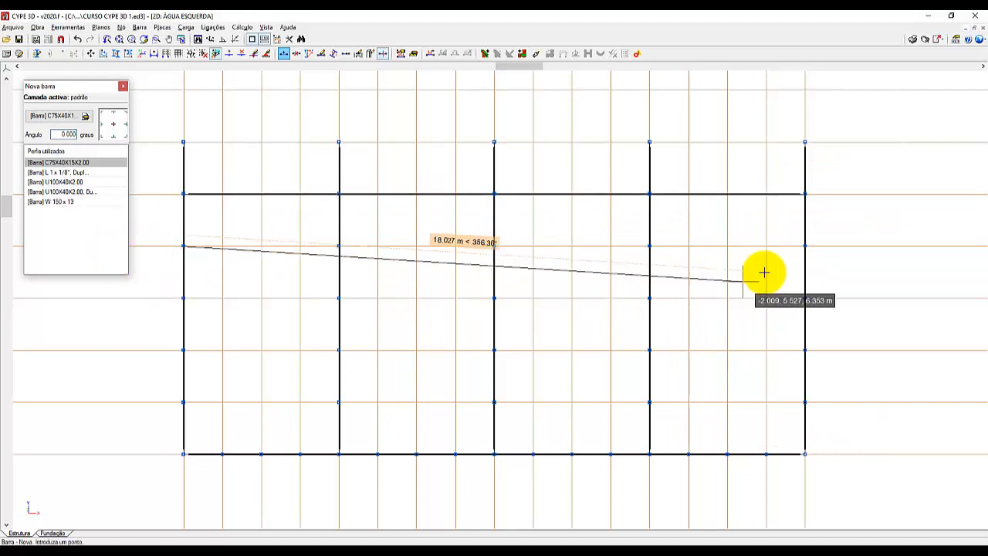
{"action": "left_click", "coordinate": [805, 246]}
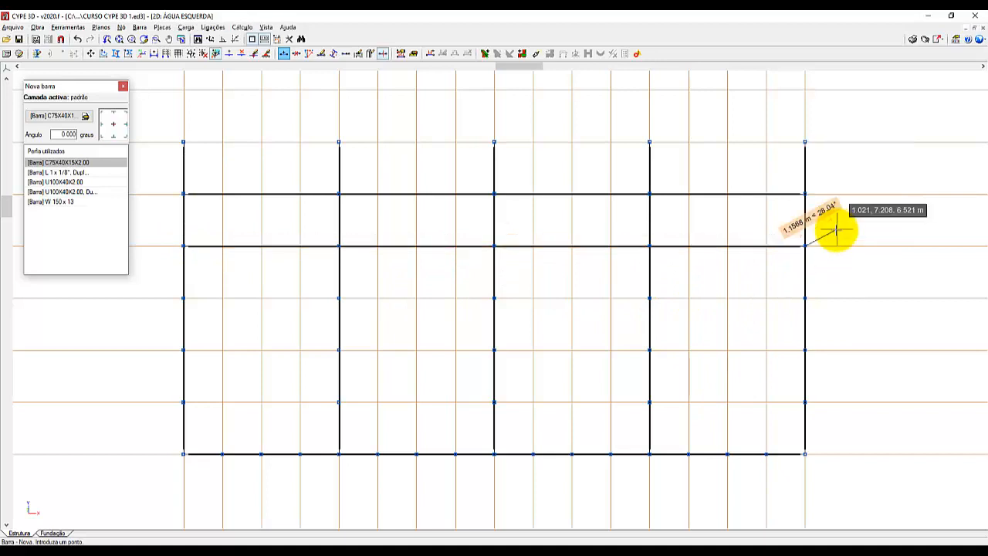
{"action": "left_click", "coordinate": [186, 298]}
{"action": "left_click", "coordinate": [804, 297]}
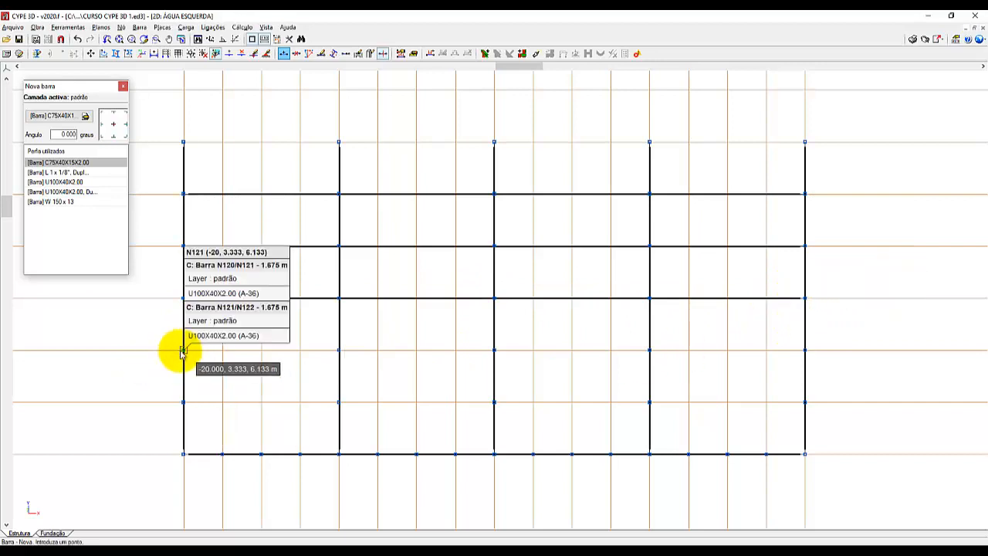
{"action": "left_click", "coordinate": [184, 350]}
{"action": "left_click", "coordinate": [805, 349]}
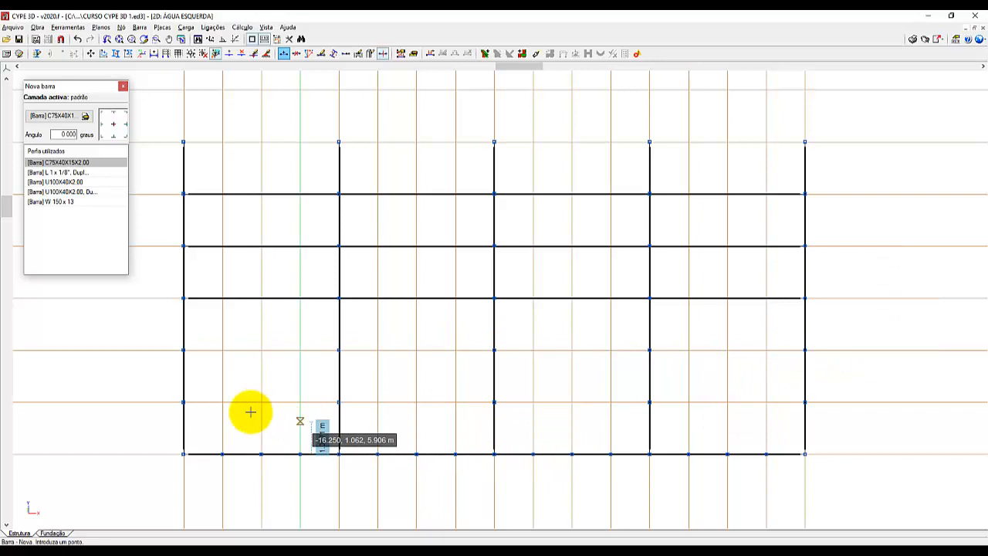
{"action": "left_click", "coordinate": [183, 401]}
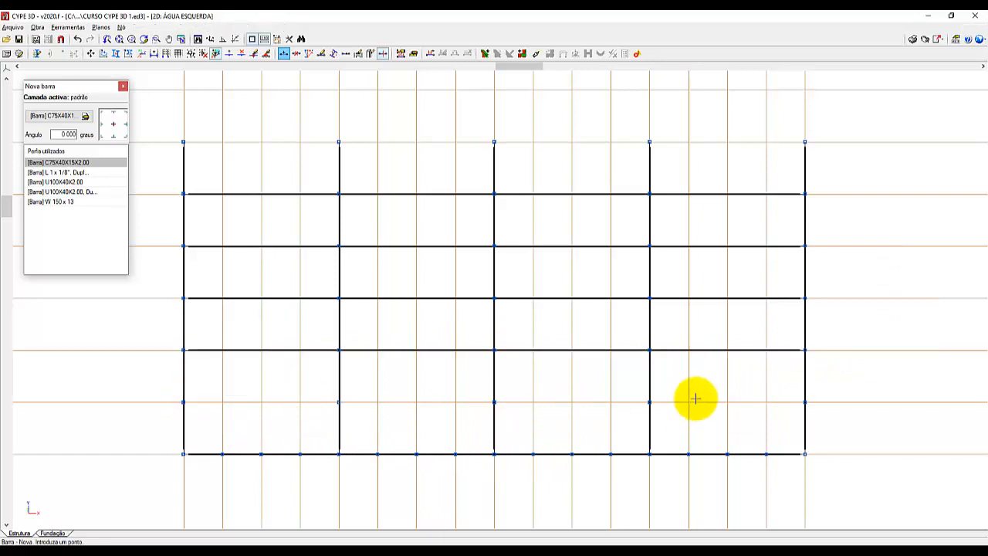
{"action": "left_click", "coordinate": [804, 402]}
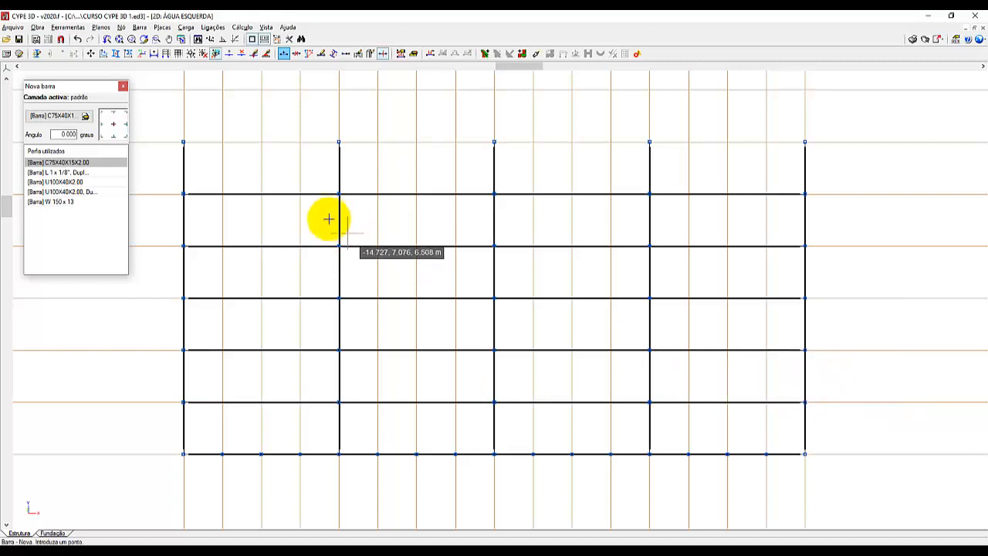
Draw a 20 m C75X40X15X2.00 purlin between the end frames, offset 0.15 m down the slope from the ridge nodes.
{"action": "scroll", "coordinate": [166, 125], "scroll_direction": "up", "scroll_amount": 3}
{"action": "scroll", "coordinate": [161, 126], "scroll_direction": "up", "scroll_amount": 9}
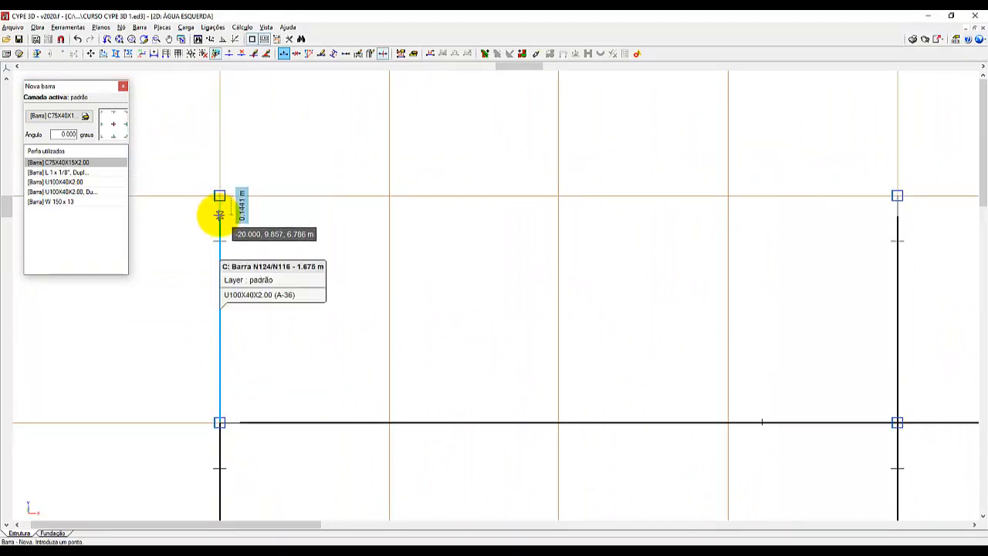
{"action": "left_click", "coordinate": [219, 214]}
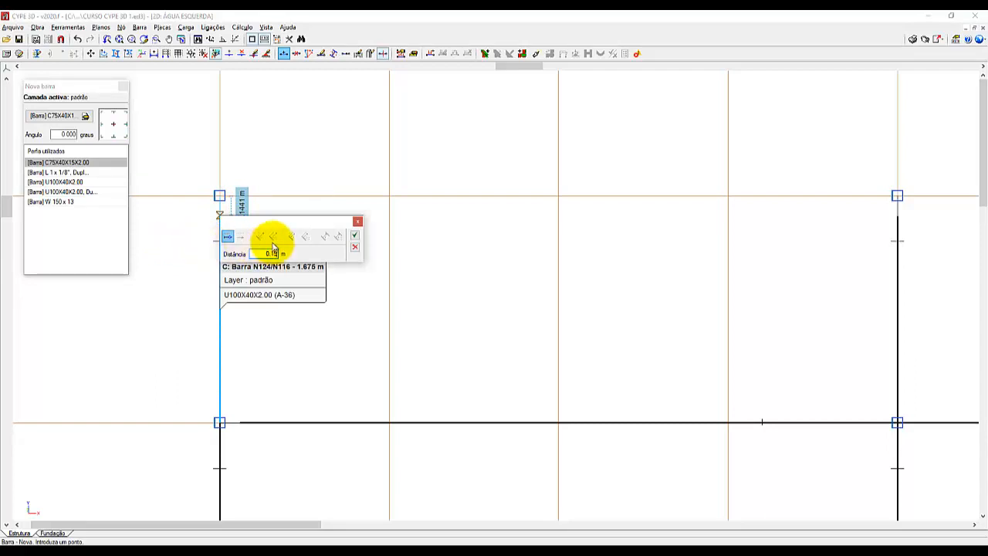
{"action": "left_click", "coordinate": [356, 233]}
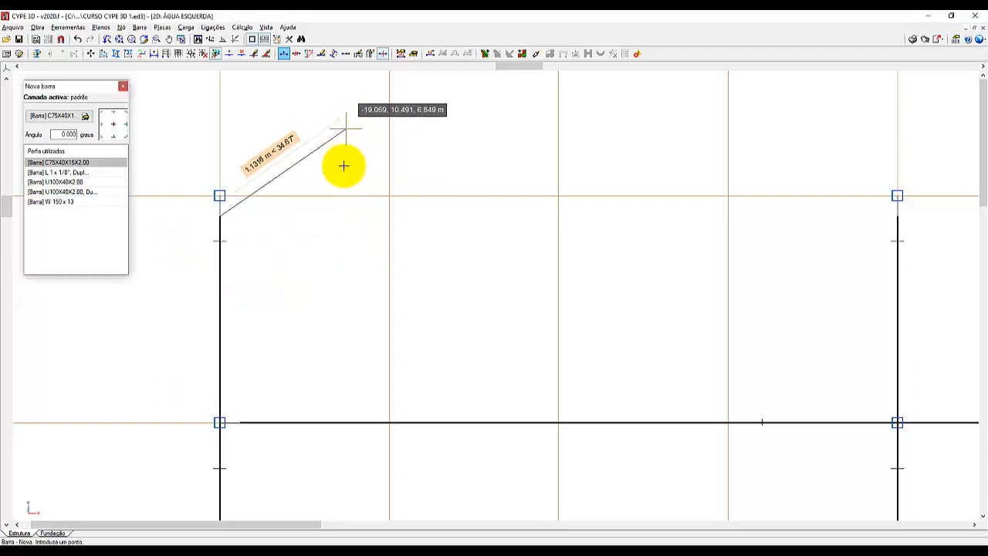
{"action": "scroll", "coordinate": [169, 284], "scroll_direction": "down", "scroll_amount": 2}
{"action": "scroll", "coordinate": [174, 285], "scroll_direction": "down", "scroll_amount": 5}
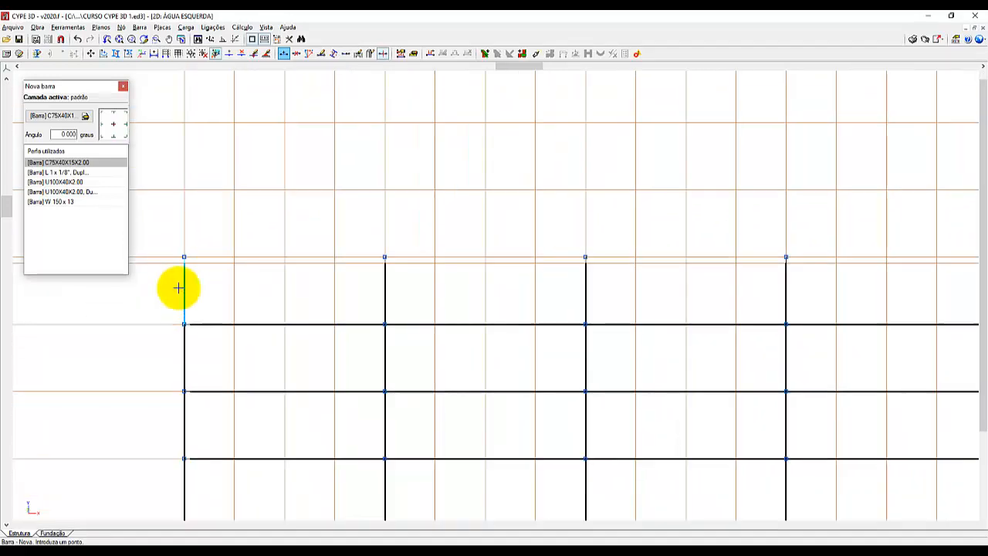
{"action": "scroll", "coordinate": [918, 279], "scroll_direction": "up", "scroll_amount": 2}
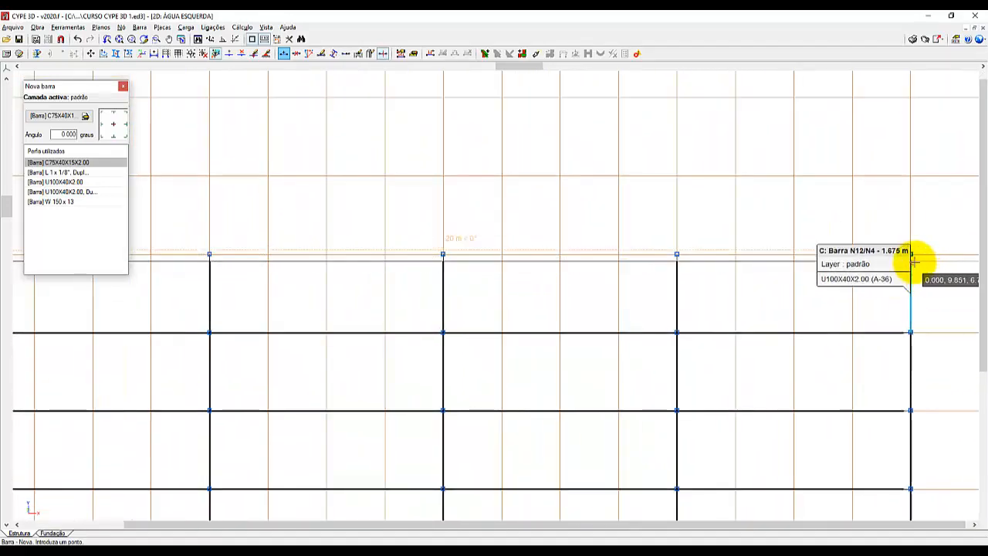
{"action": "left_click", "coordinate": [911, 260]}
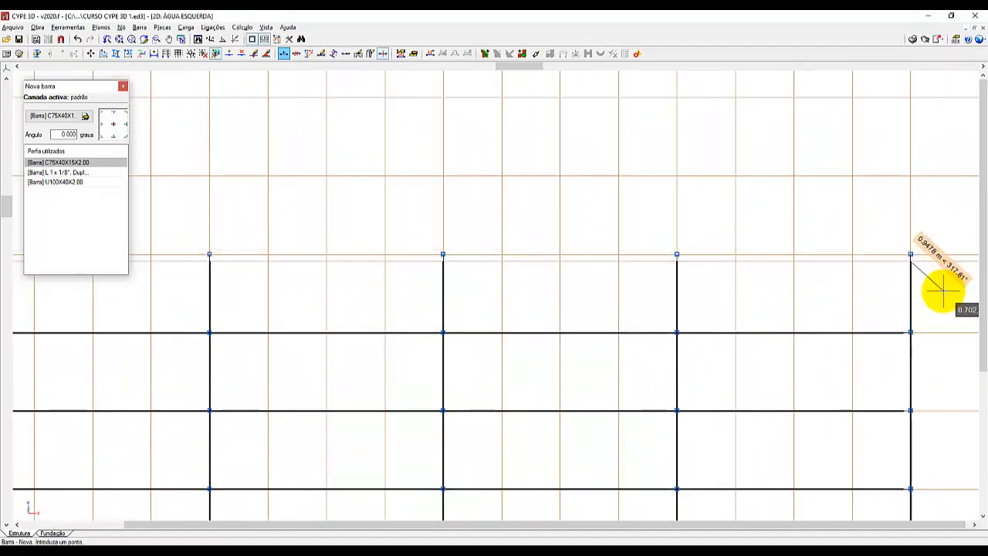
{"action": "scroll", "coordinate": [415, 134], "scroll_direction": "down", "scroll_amount": 5}
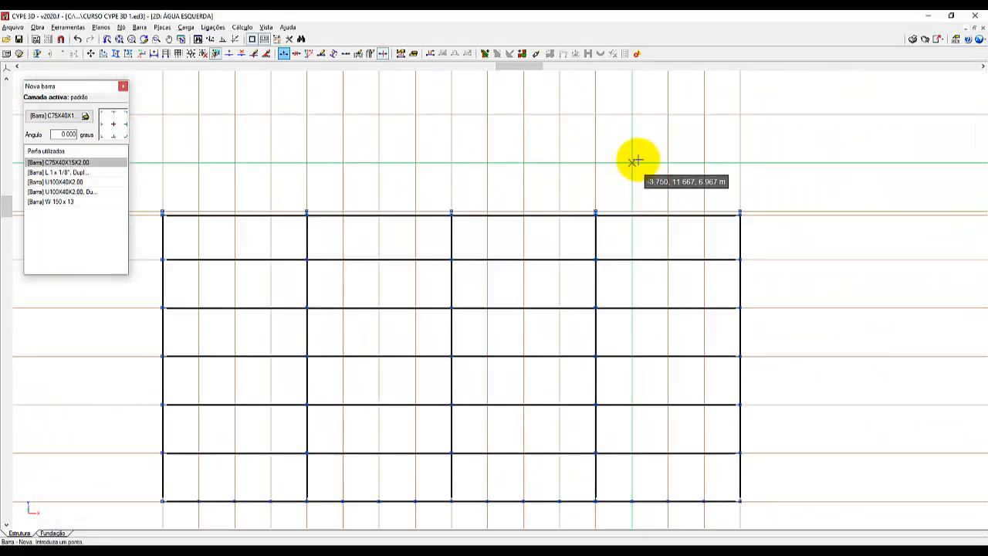
Draw a C75X40X15X2.00 purlin between the end frames, offset 0.15 m up the slope from the eaves corner nodes.
{"action": "scroll", "coordinate": [245, 454], "scroll_direction": "up", "scroll_amount": 1}
{"action": "scroll", "coordinate": [245, 453], "scroll_direction": "up", "scroll_amount": 3}
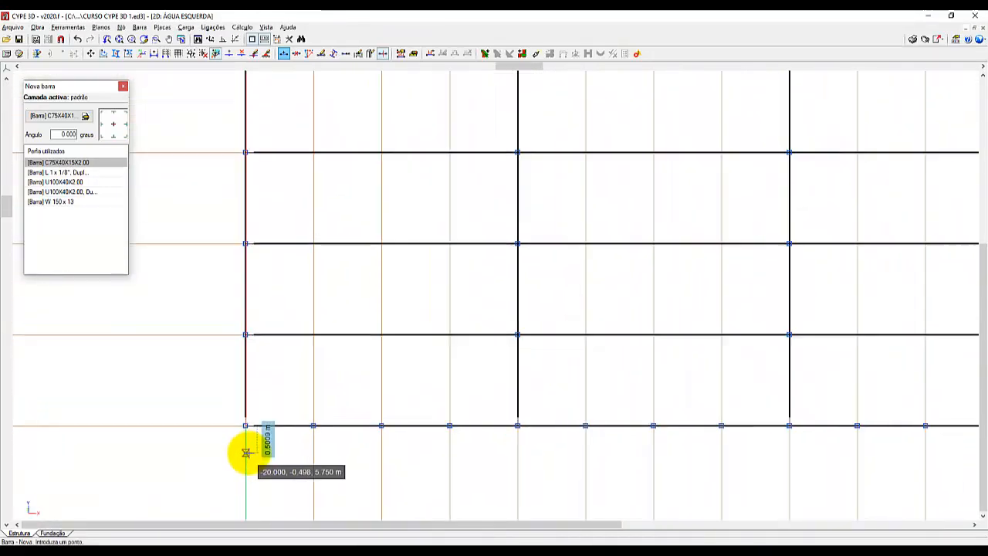
{"action": "left_click", "coordinate": [244, 416]}
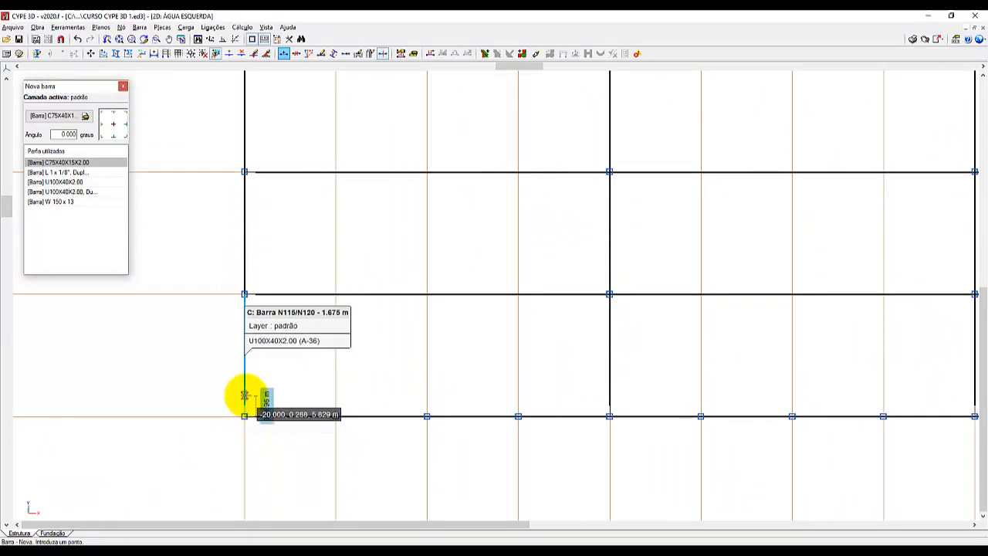
{"action": "left_click", "coordinate": [244, 396]}
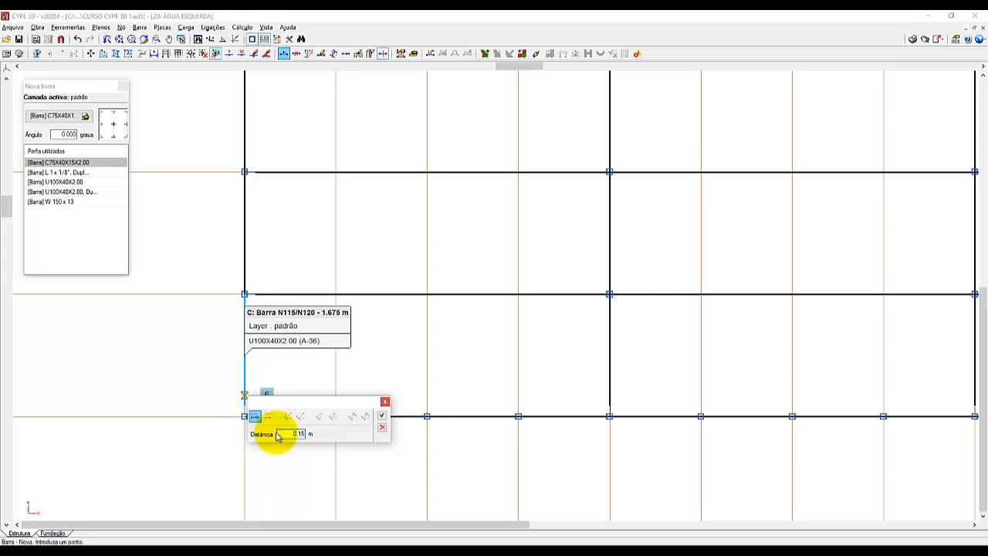
{"action": "left_click", "coordinate": [381, 415]}
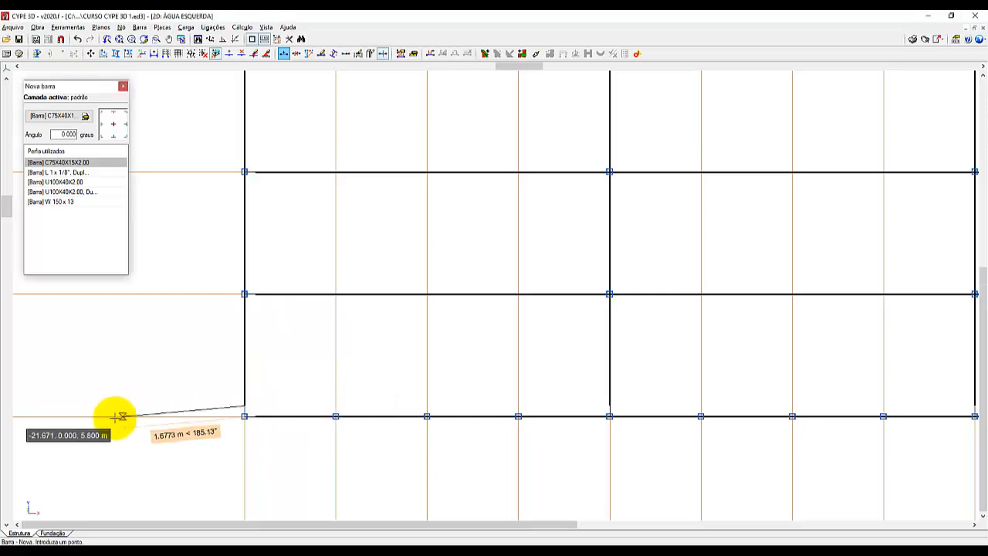
{"action": "scroll", "coordinate": [112, 415], "scroll_direction": "down", "scroll_amount": 5}
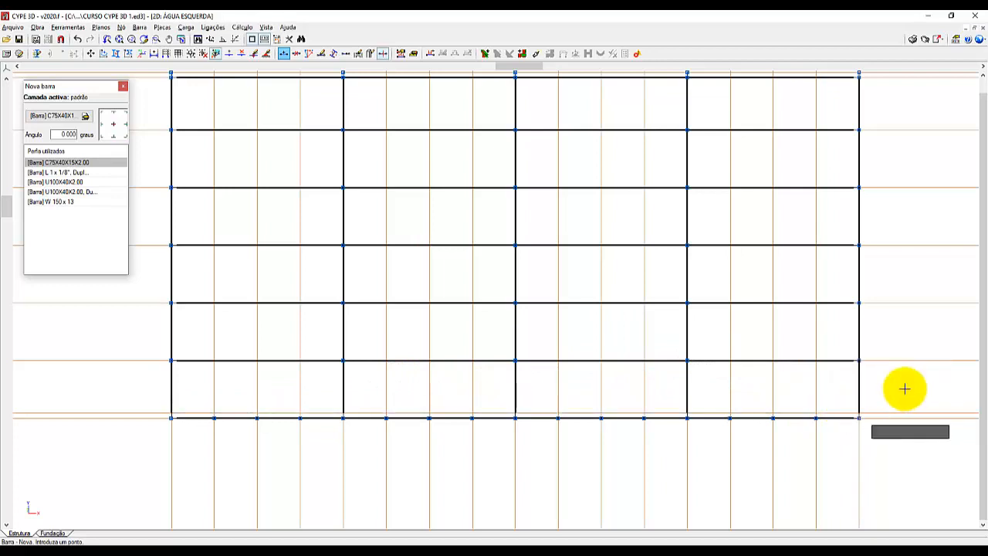
{"action": "scroll", "coordinate": [712, 463], "scroll_direction": "up", "scroll_amount": 2}
{"action": "scroll", "coordinate": [440, 487], "scroll_direction": "down", "scroll_amount": 2}
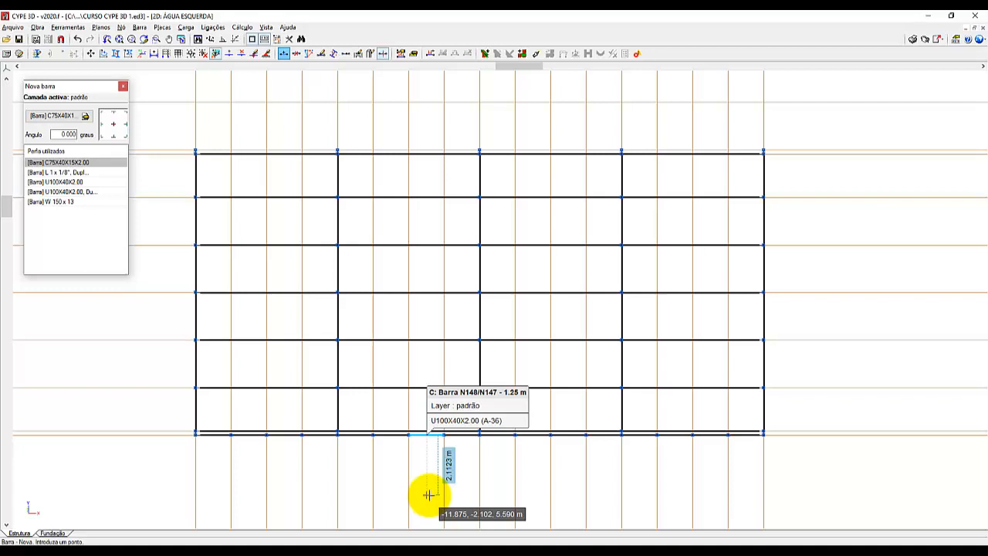
{"action": "scroll", "coordinate": [419, 351], "scroll_direction": "up", "scroll_amount": 1}
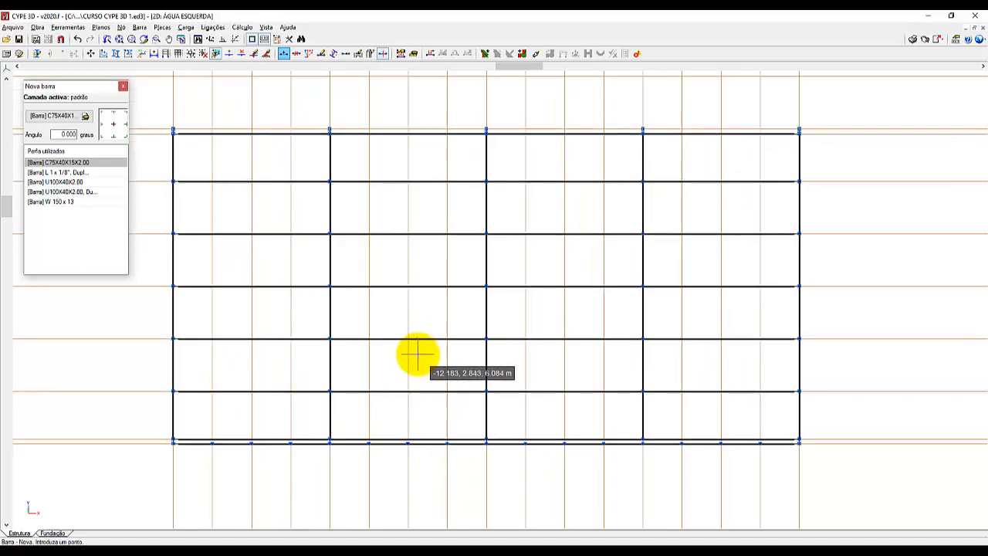
{"action": "scroll", "coordinate": [417, 354], "scroll_direction": "up", "scroll_amount": 1}
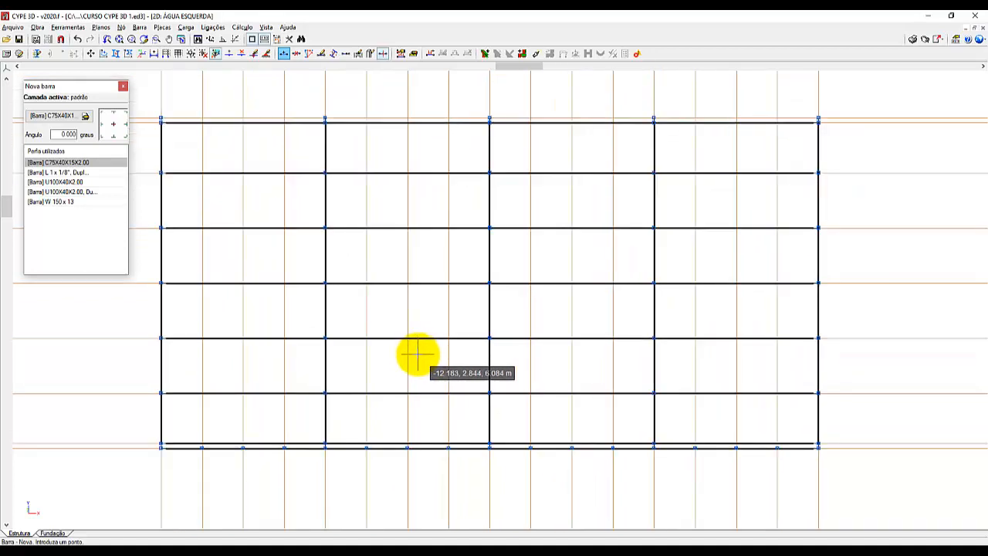
Examine in the 3D view of the complete structure how the purlin profile sits and faces on the end truss's top chord.
{"action": "left_click", "coordinate": [67, 27]}
{"action": "mouse_move", "coordinate": [155, 254]}
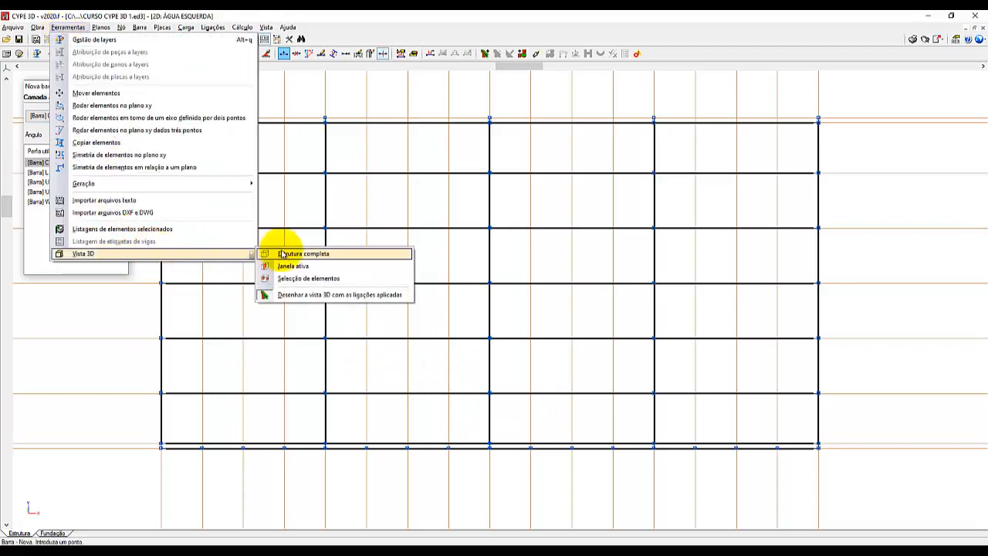
{"action": "left_click", "coordinate": [284, 253]}
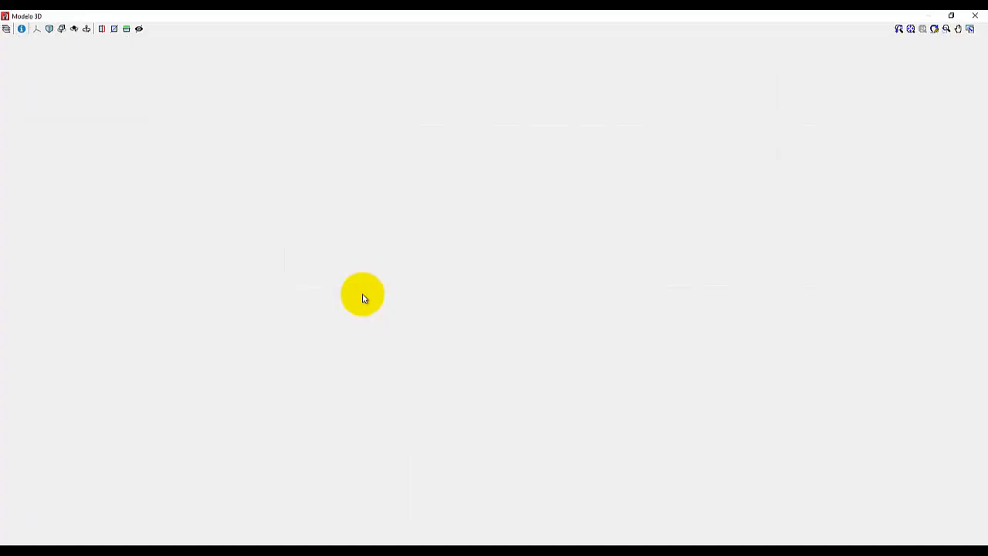
{"action": "scroll", "coordinate": [529, 393], "scroll_direction": "up", "scroll_amount": 5}
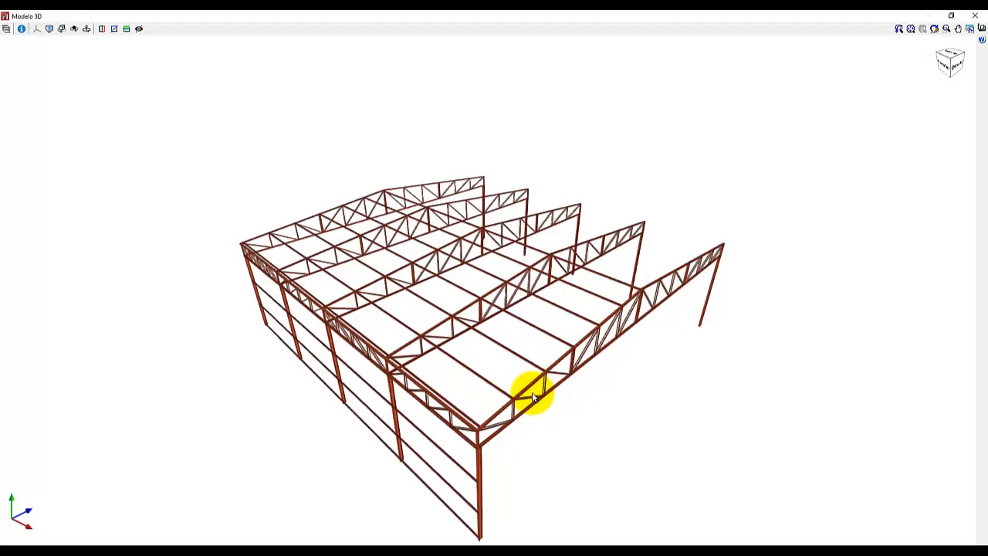
{"action": "scroll", "coordinate": [516, 388], "scroll_direction": "up", "scroll_amount": 5}
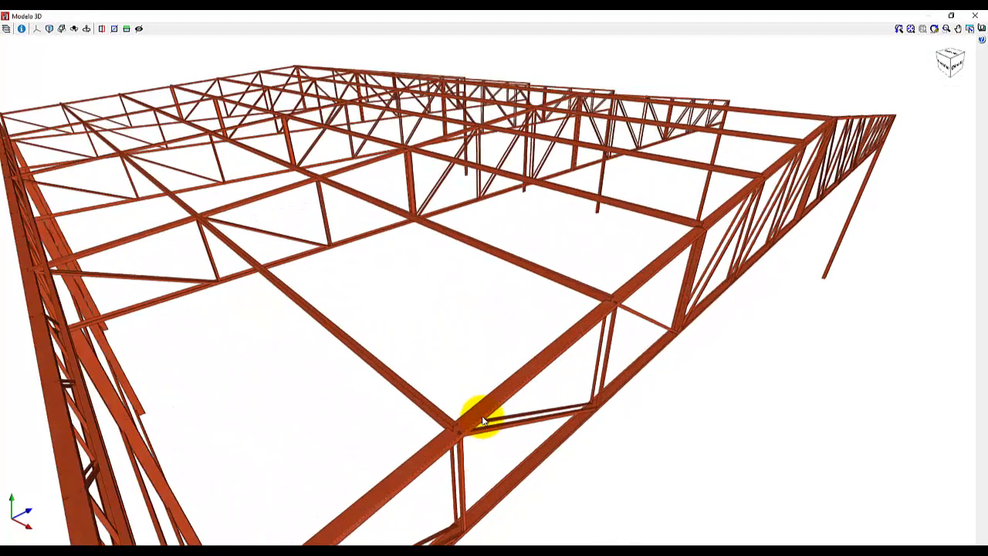
{"action": "middle_click_drag", "start_coordinate": [462, 403], "coordinate": [460, 387]}
{"action": "scroll", "coordinate": [391, 363], "scroll_direction": "up", "scroll_amount": 4}
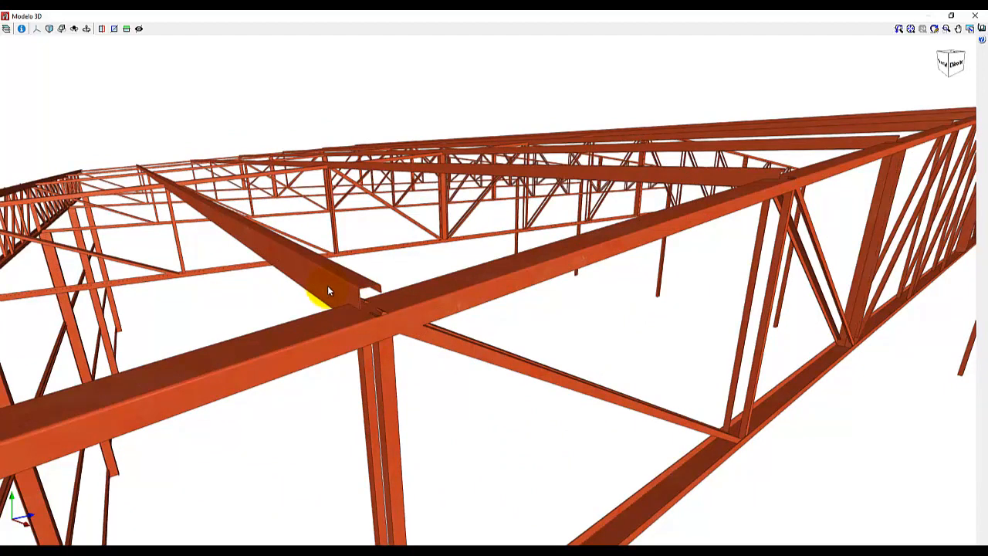
{"action": "scroll", "coordinate": [347, 322], "scroll_direction": "up", "scroll_amount": 3}
{"action": "scroll", "coordinate": [348, 326], "scroll_direction": "up", "scroll_amount": 2}
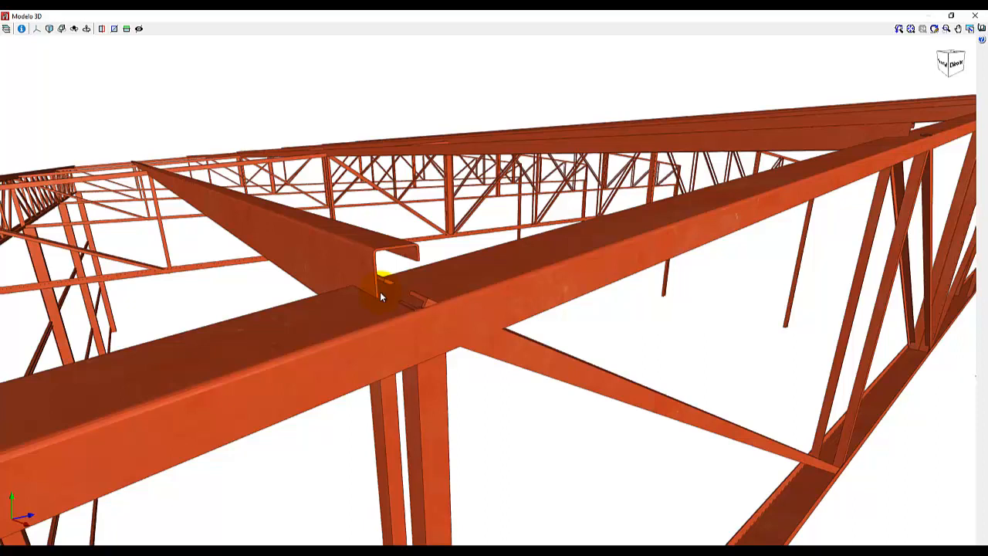
{"action": "left_click", "coordinate": [975, 17]}
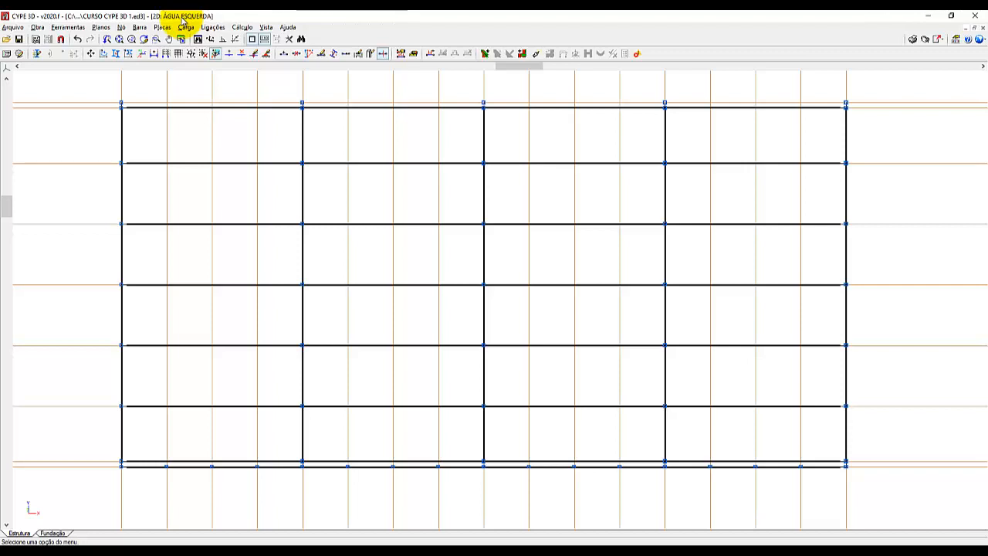
Select all seven rows of C75X40X15X2.00 purlins and open their disposition settings.
{"action": "left_click", "coordinate": [141, 28]}
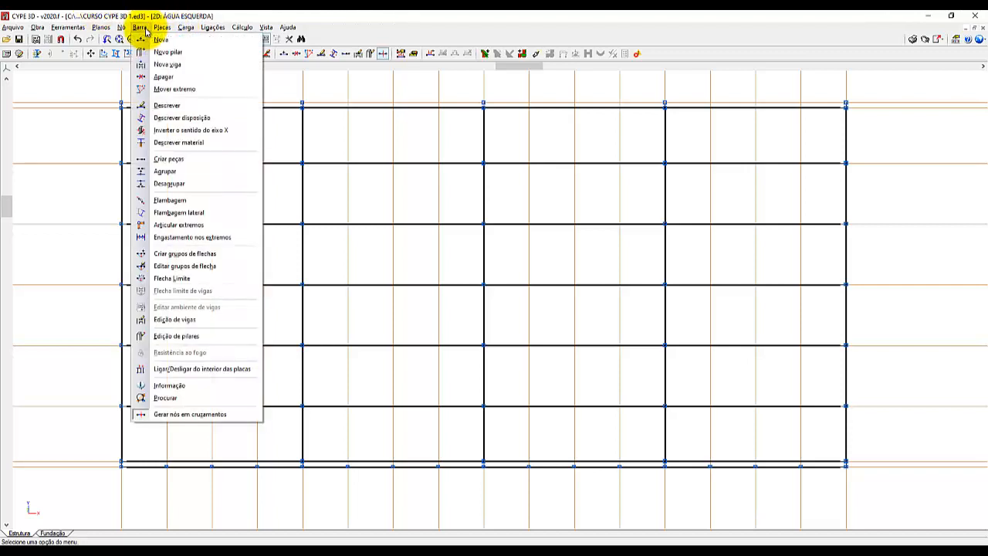
{"action": "left_click", "coordinate": [194, 117]}
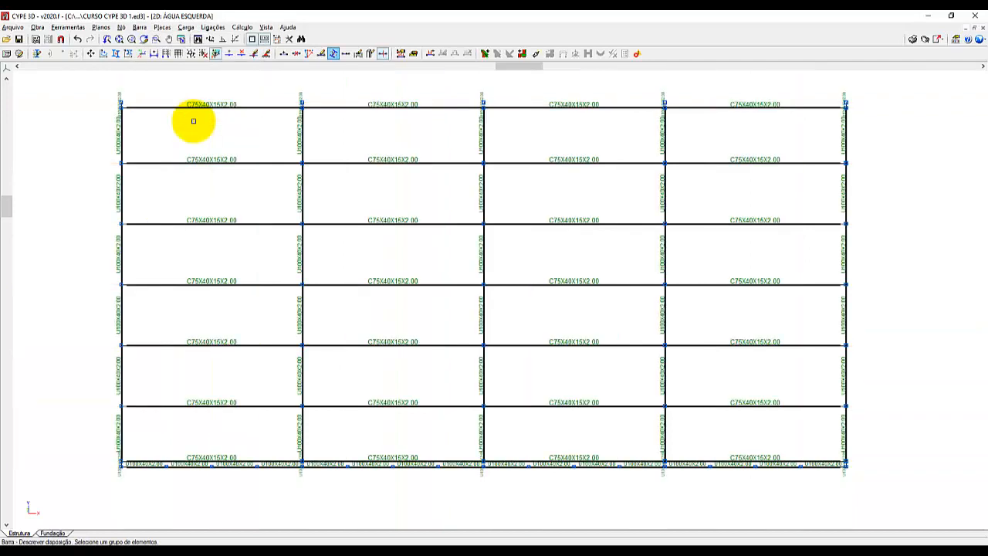
{"action": "left_click_drag", "start_coordinate": [802, 421], "coordinate": [770, 100]}
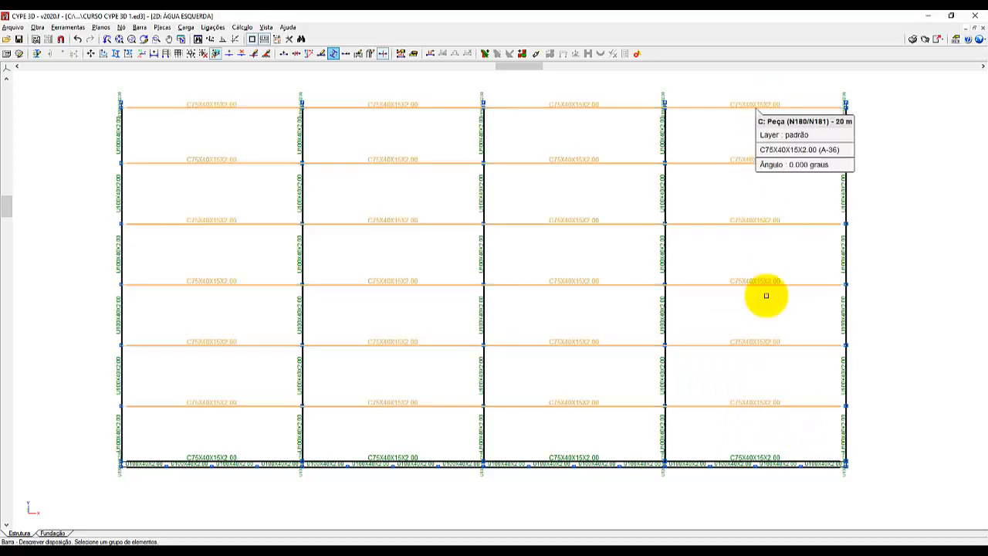
{"action": "left_click", "coordinate": [760, 462]}
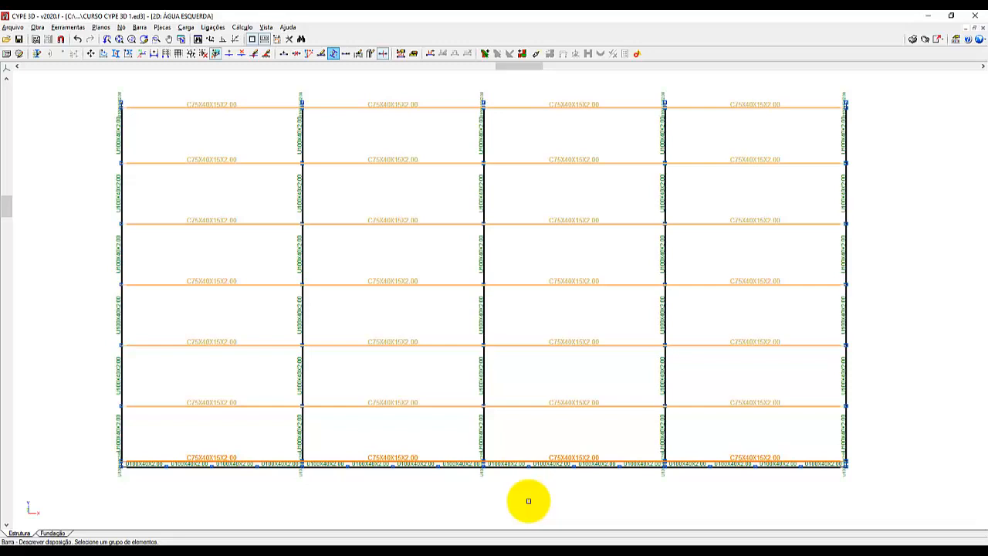
{"action": "right_click", "coordinate": [529, 501]}
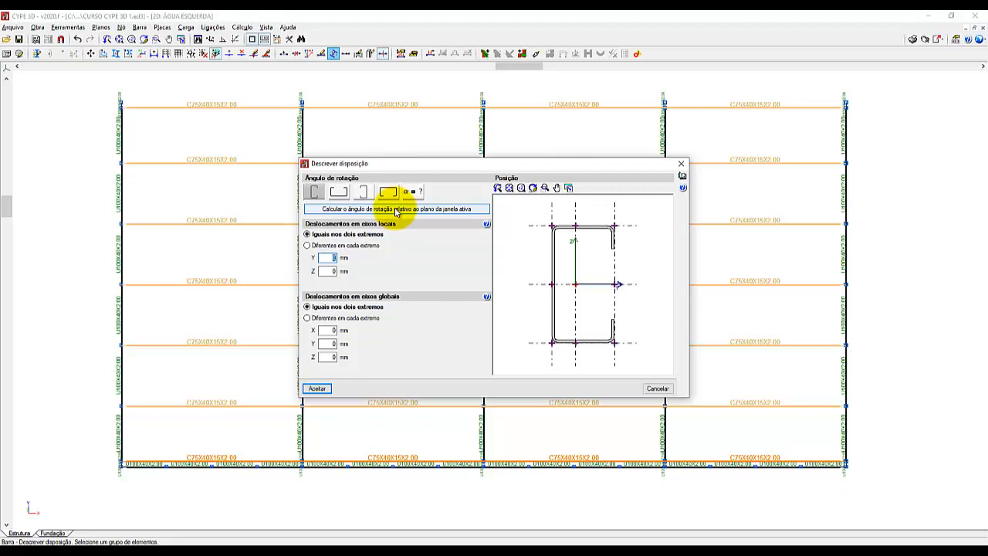
Orient the selected purlins with a 0-degree rotation relative to the window plane and set their insertion point at the bottom flange's midpoint.
{"action": "left_click", "coordinate": [395, 210]}
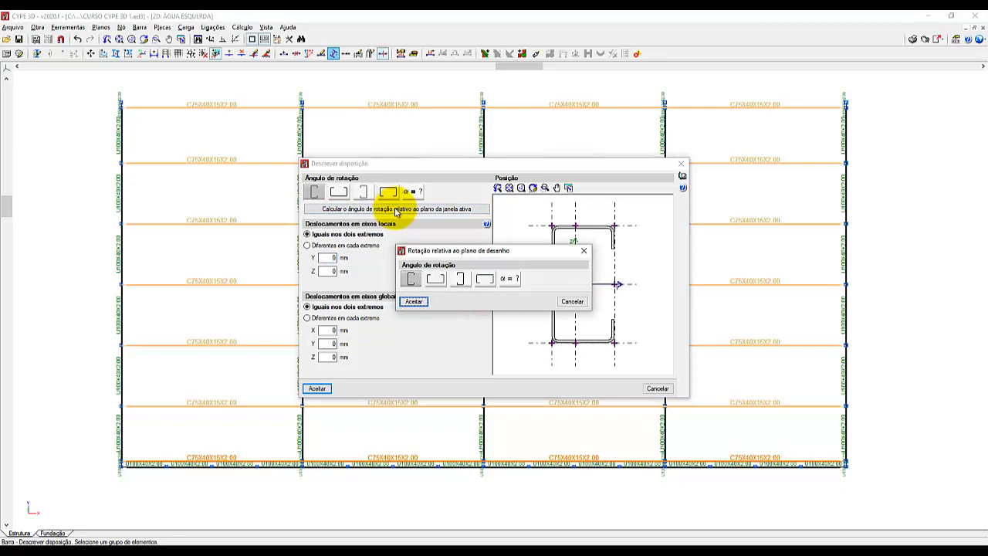
{"action": "left_click", "coordinate": [460, 280]}
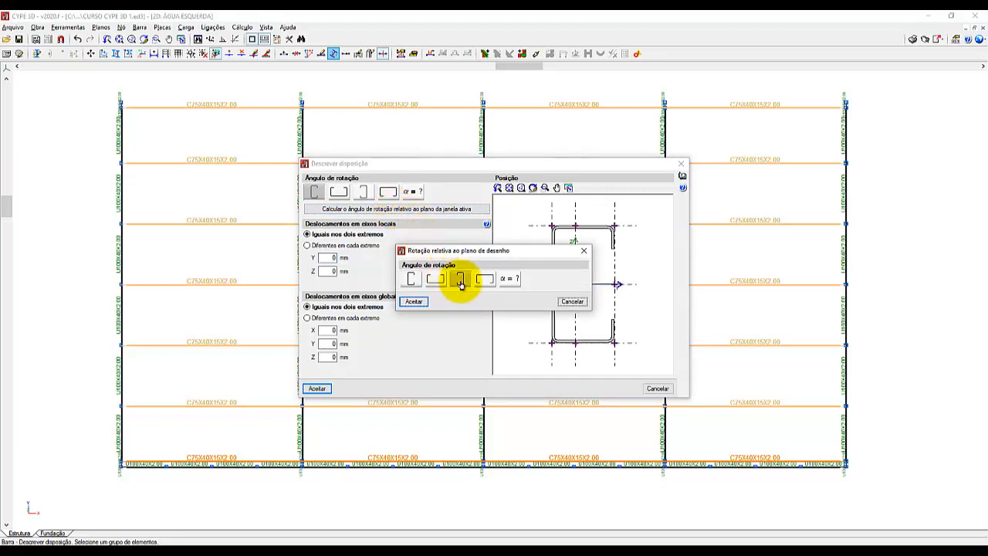
{"action": "left_click", "coordinate": [413, 281]}
{"action": "left_click", "coordinate": [458, 281]}
{"action": "left_click", "coordinate": [413, 281]}
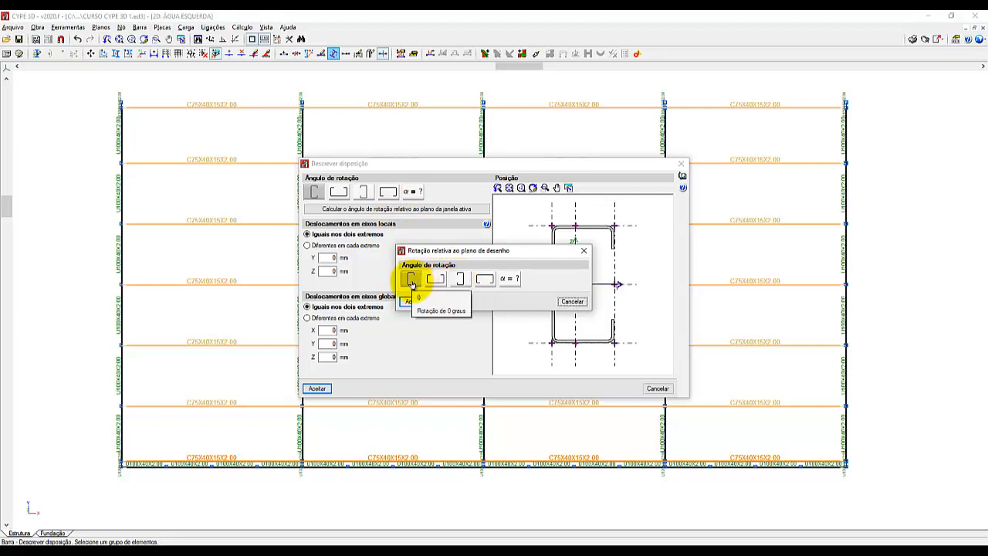
{"action": "left_click", "coordinate": [410, 300]}
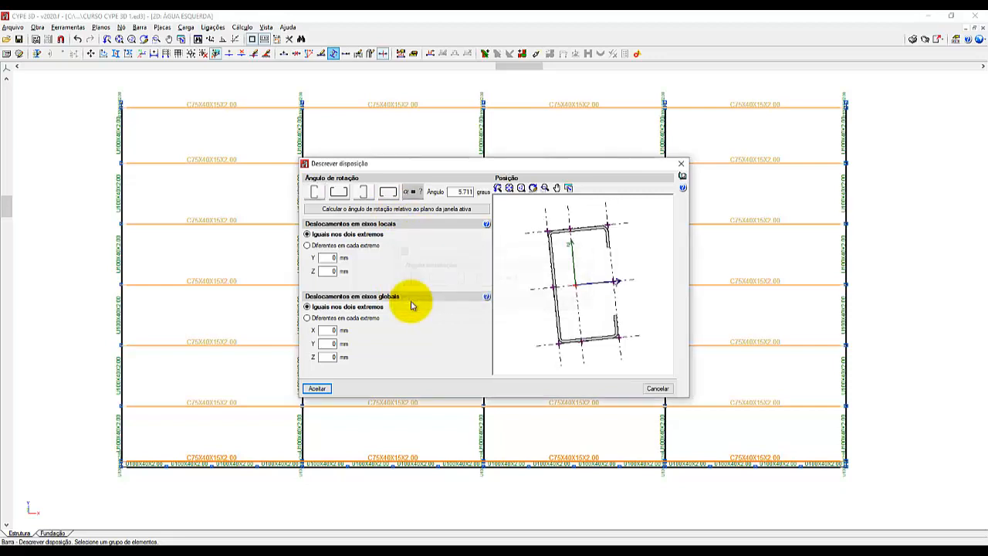
{"action": "left_click", "coordinate": [581, 346]}
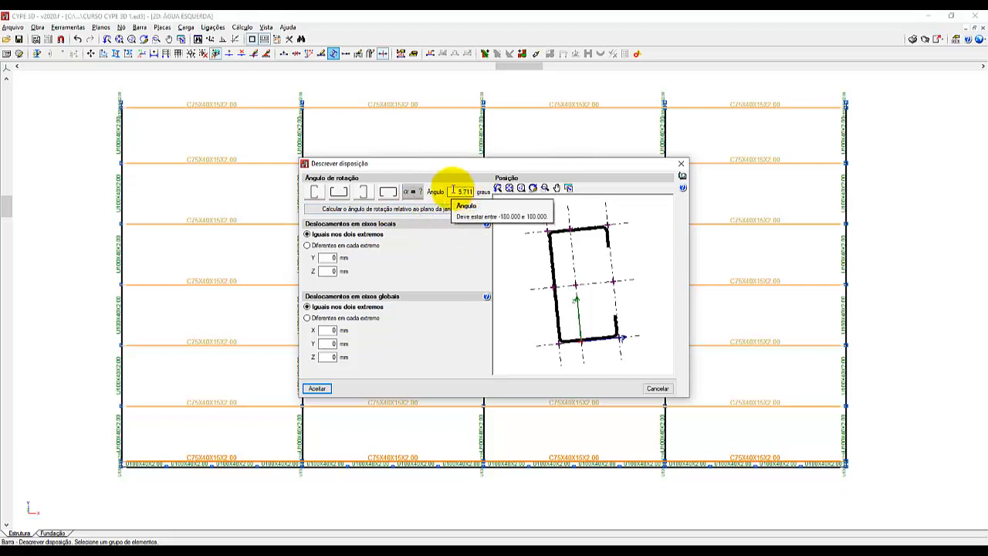
{"action": "left_click", "coordinate": [318, 389]}
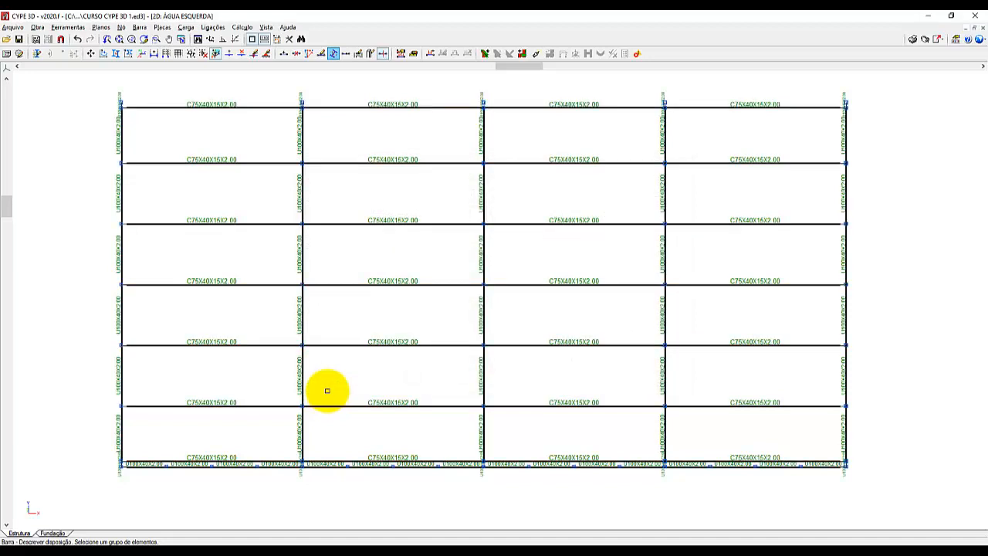
Examine in the 3D view how the reoriented C-profile purlins sit on the end truss's top chord.
{"action": "left_click", "coordinate": [74, 29]}
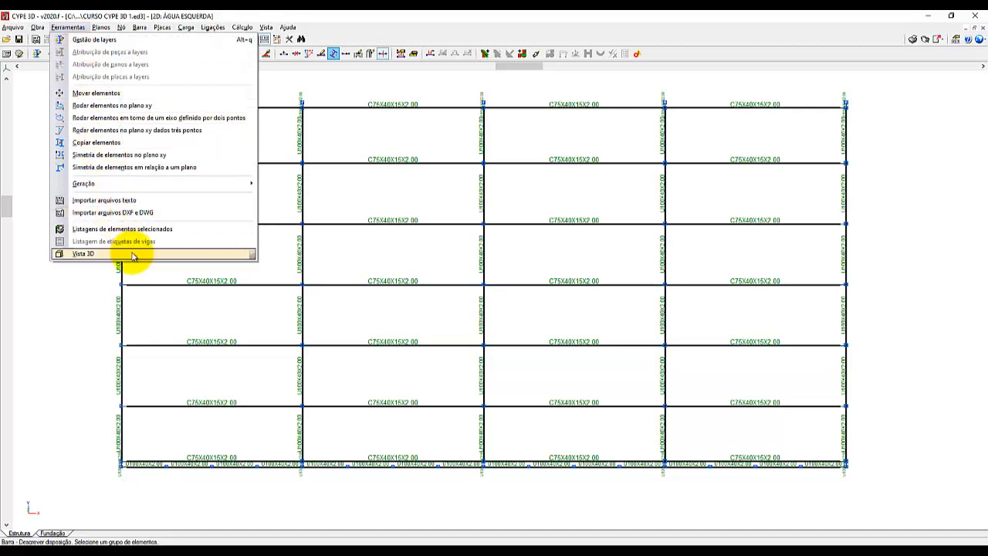
{"action": "mouse_move", "coordinate": [133, 256]}
{"action": "left_click", "coordinate": [256, 255]}
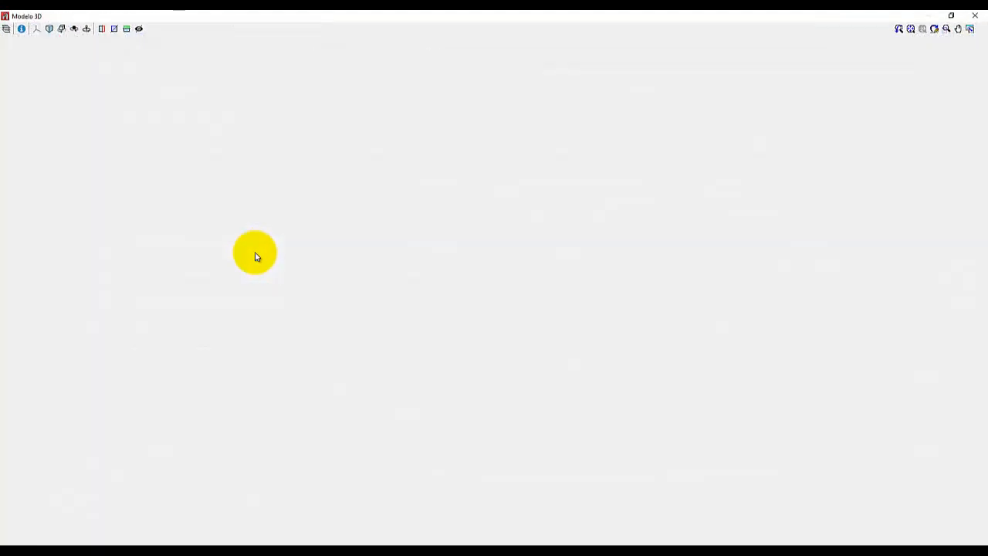
{"action": "scroll", "coordinate": [599, 418], "scroll_direction": "up", "scroll_amount": 6}
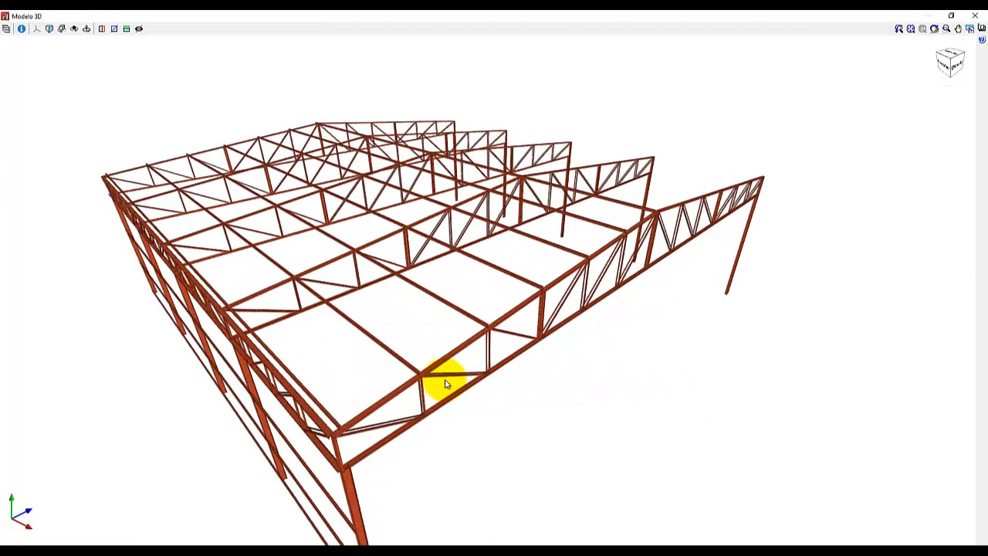
{"action": "scroll", "coordinate": [446, 383], "scroll_direction": "up", "scroll_amount": 4}
{"action": "middle_click_drag", "start_coordinate": [471, 374], "coordinate": [453, 336]}
{"action": "scroll", "coordinate": [318, 257], "scroll_direction": "up", "scroll_amount": 5}
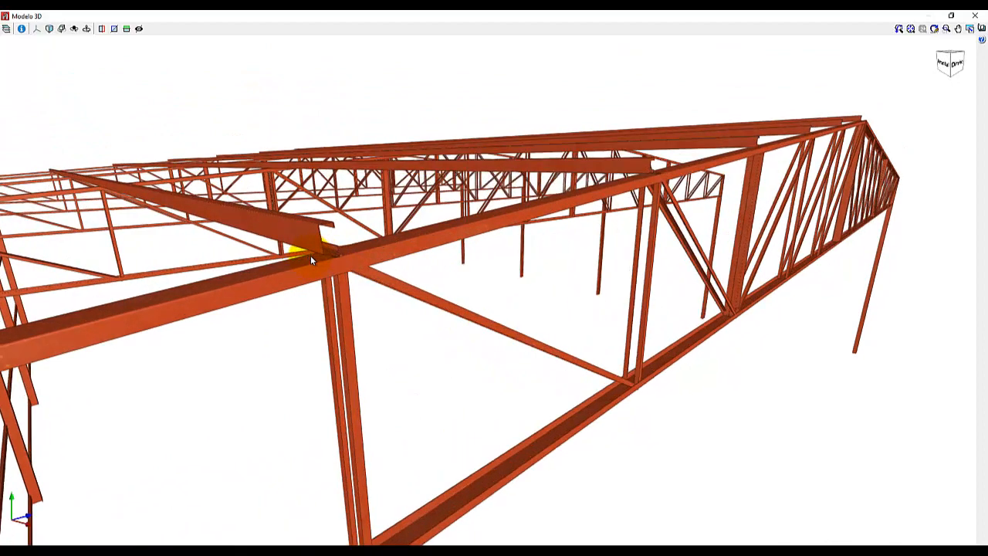
{"action": "scroll", "coordinate": [312, 260], "scroll_direction": "up", "scroll_amount": 4}
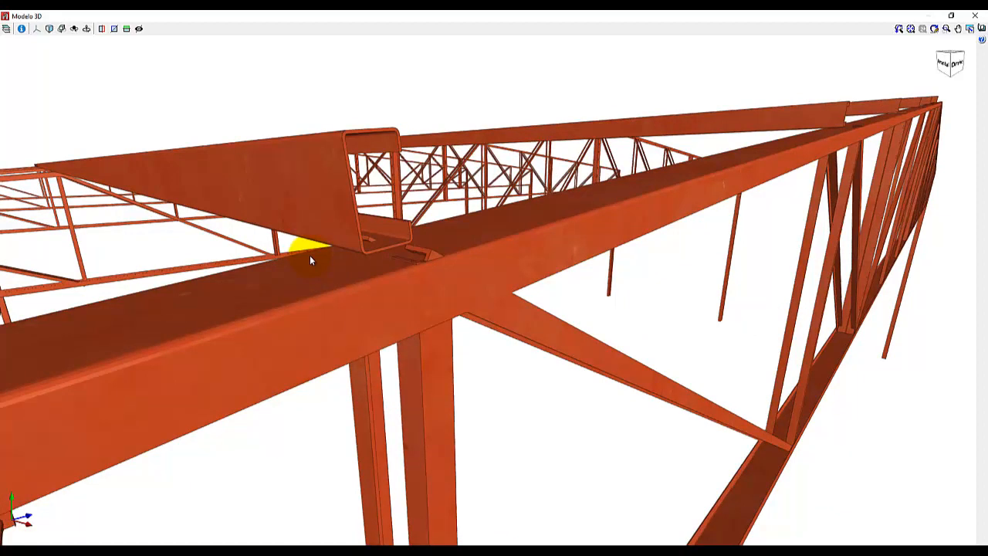
{"action": "middle_click_drag", "start_coordinate": [287, 243], "coordinate": [213, 241]}
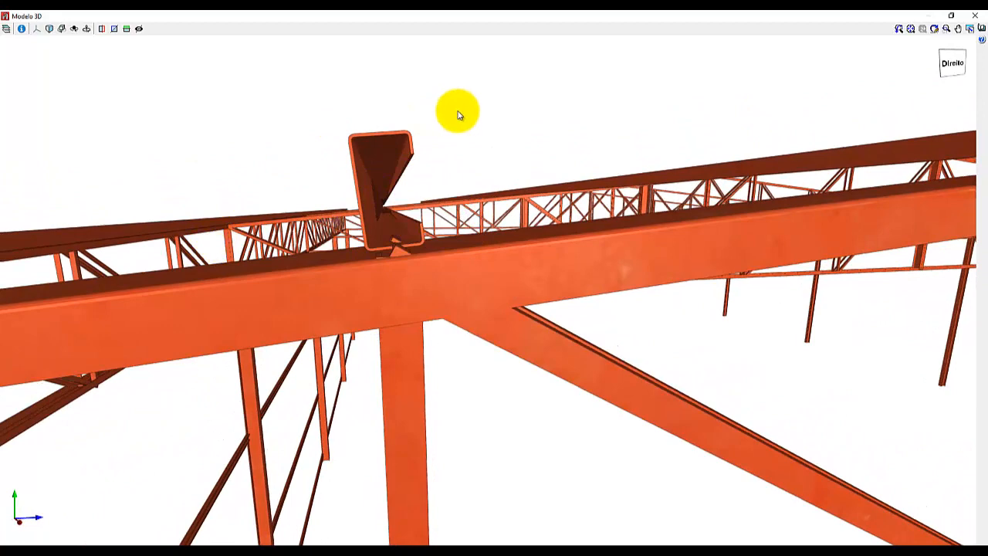